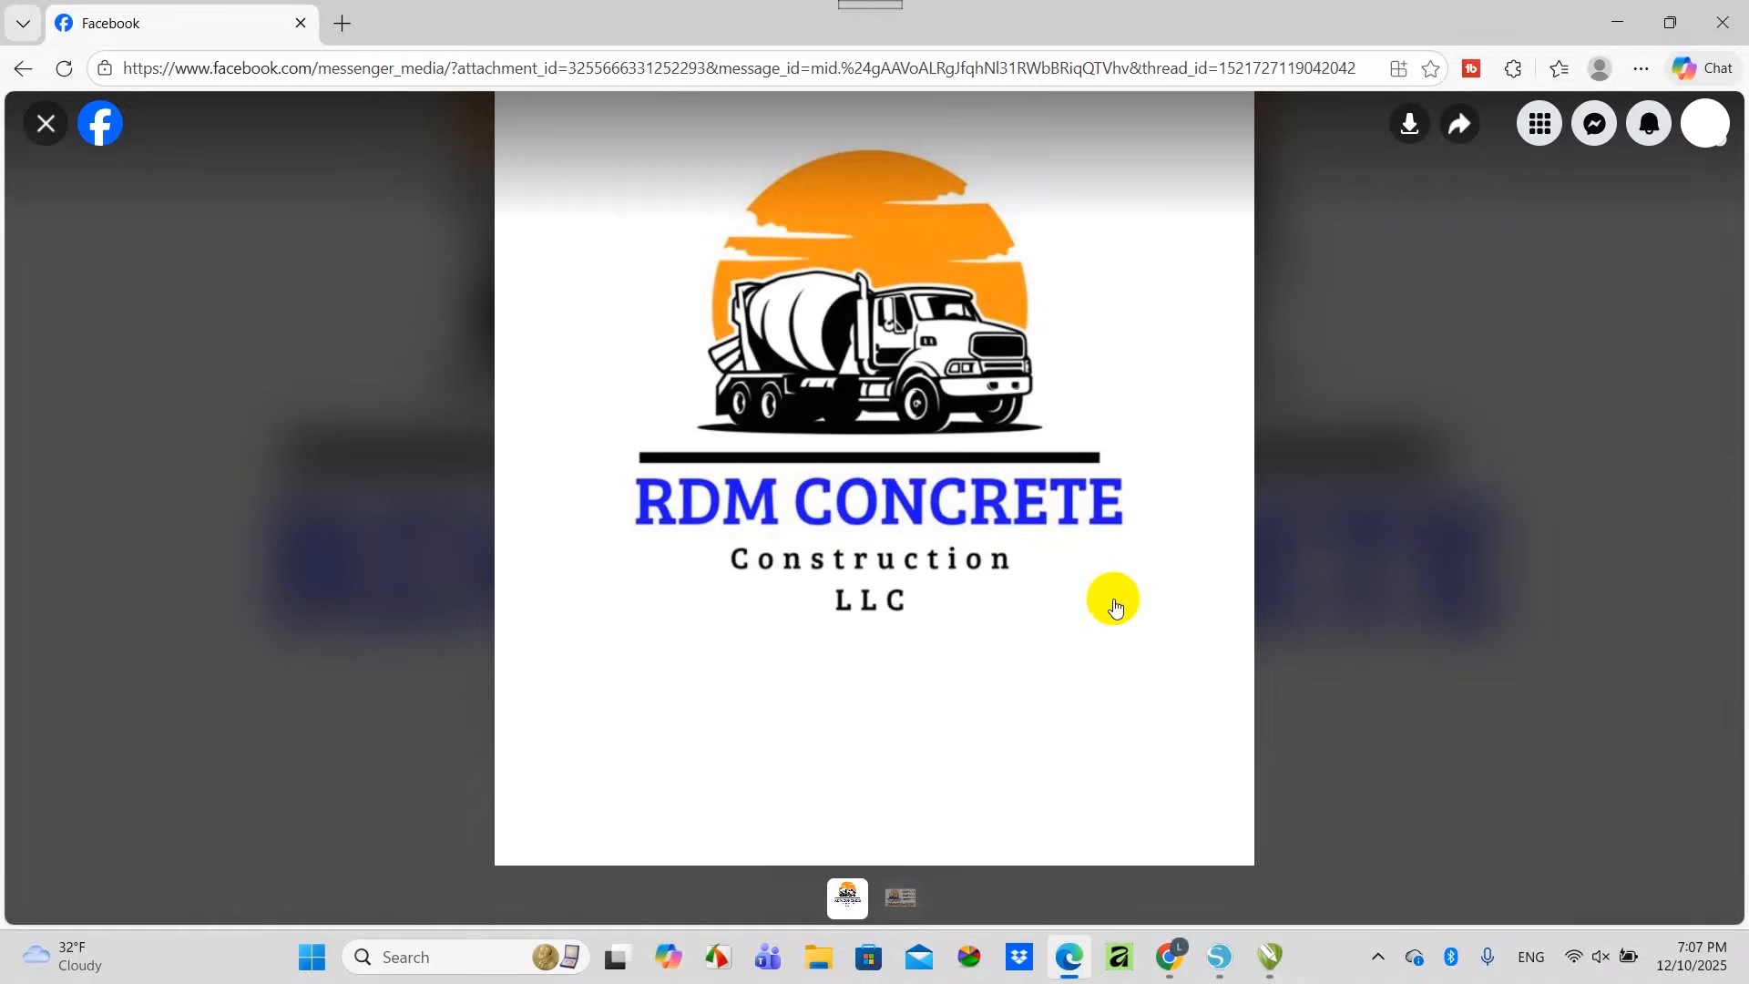
Copy the RDM Concrete logo image from Facebook and paste it into a new ChatGPT prompt
left_click(1169, 957)
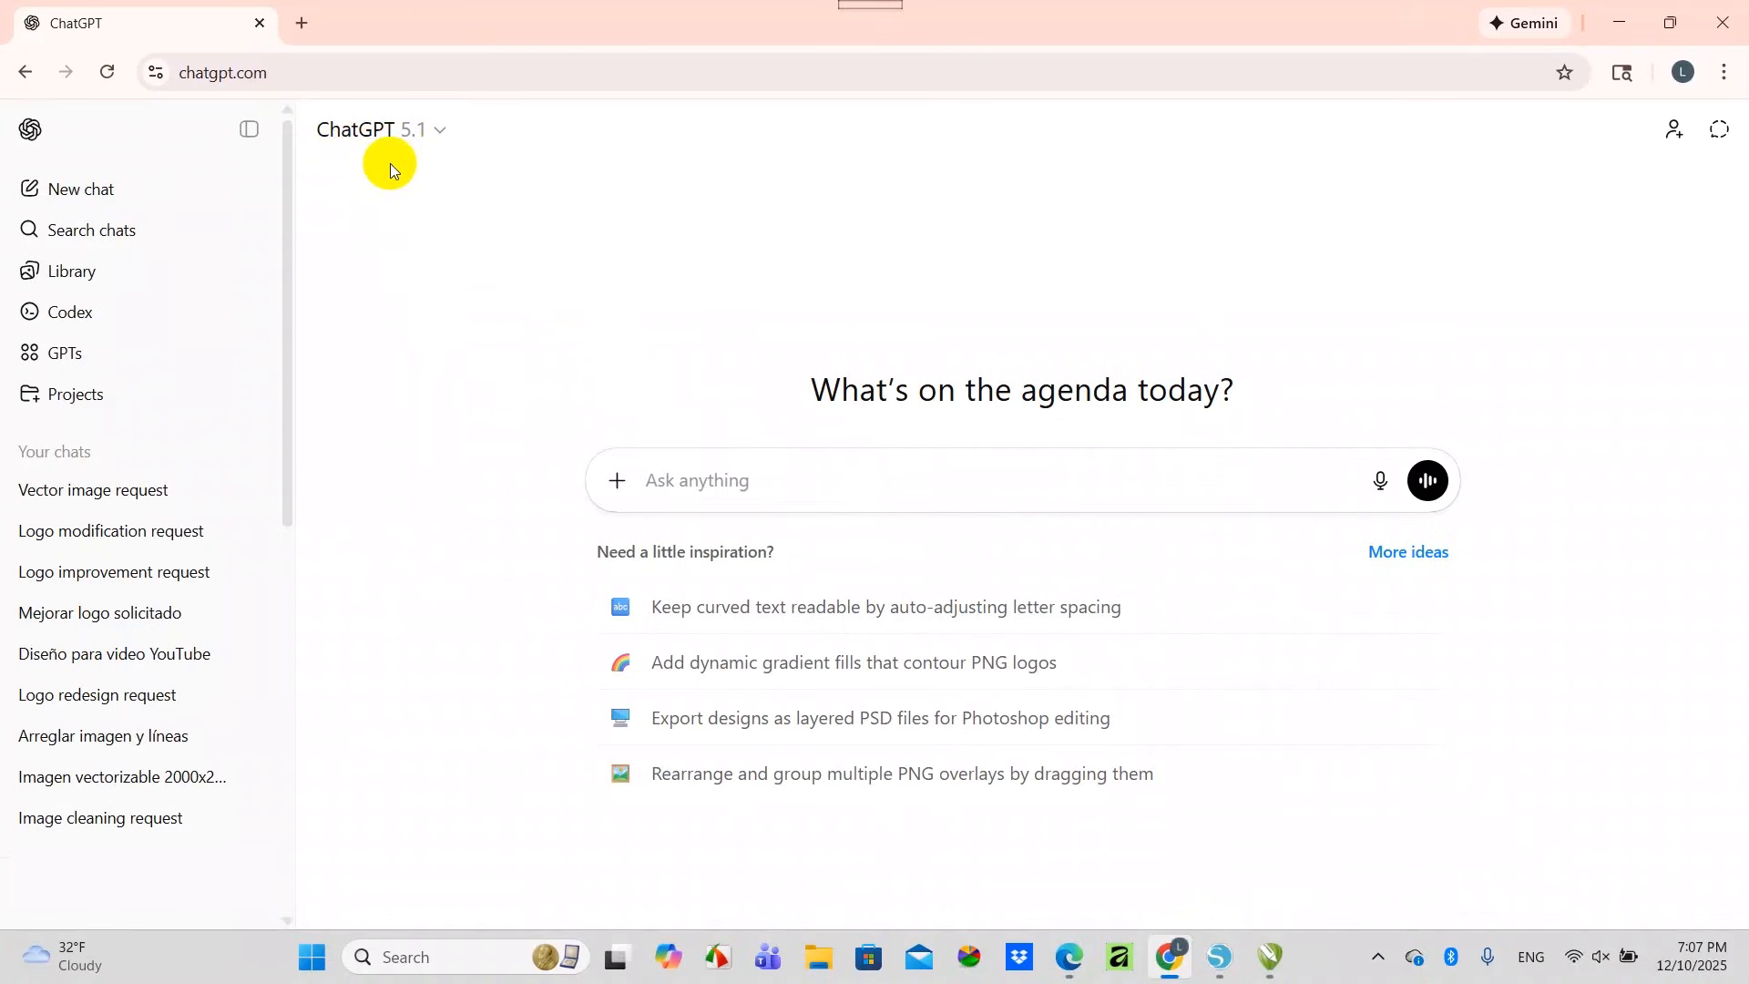
left_click(1067, 956)
right_click(849, 451)
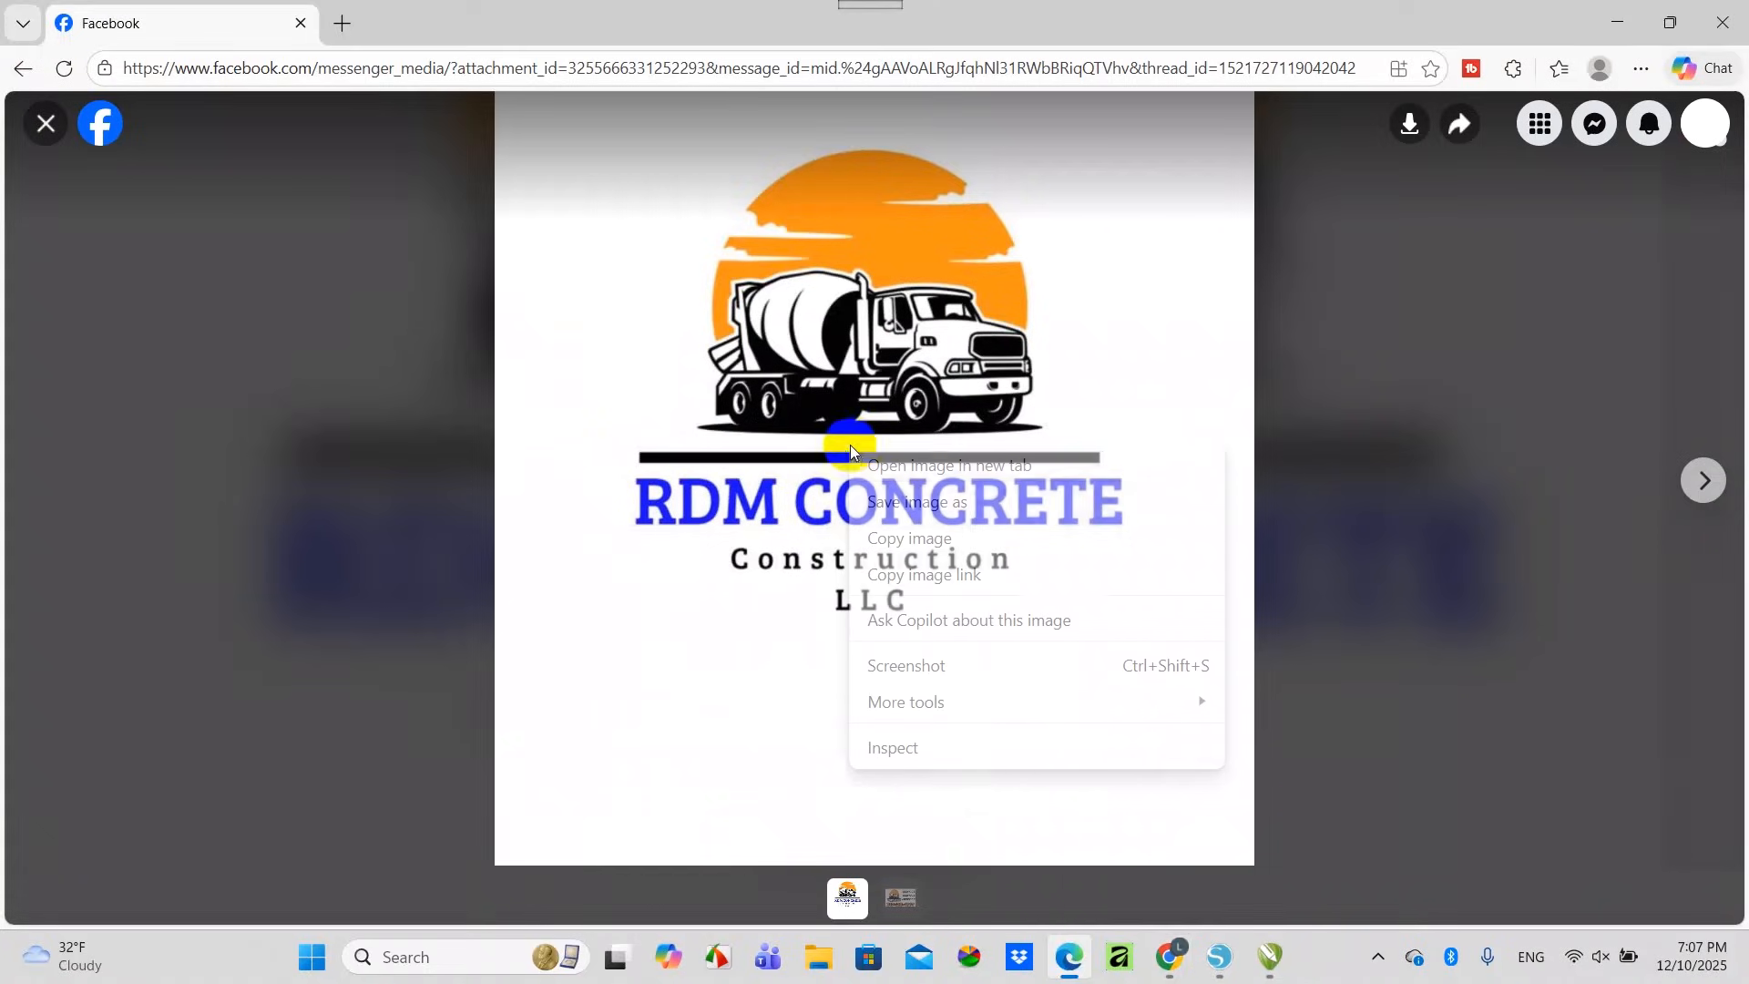
left_click(914, 538)
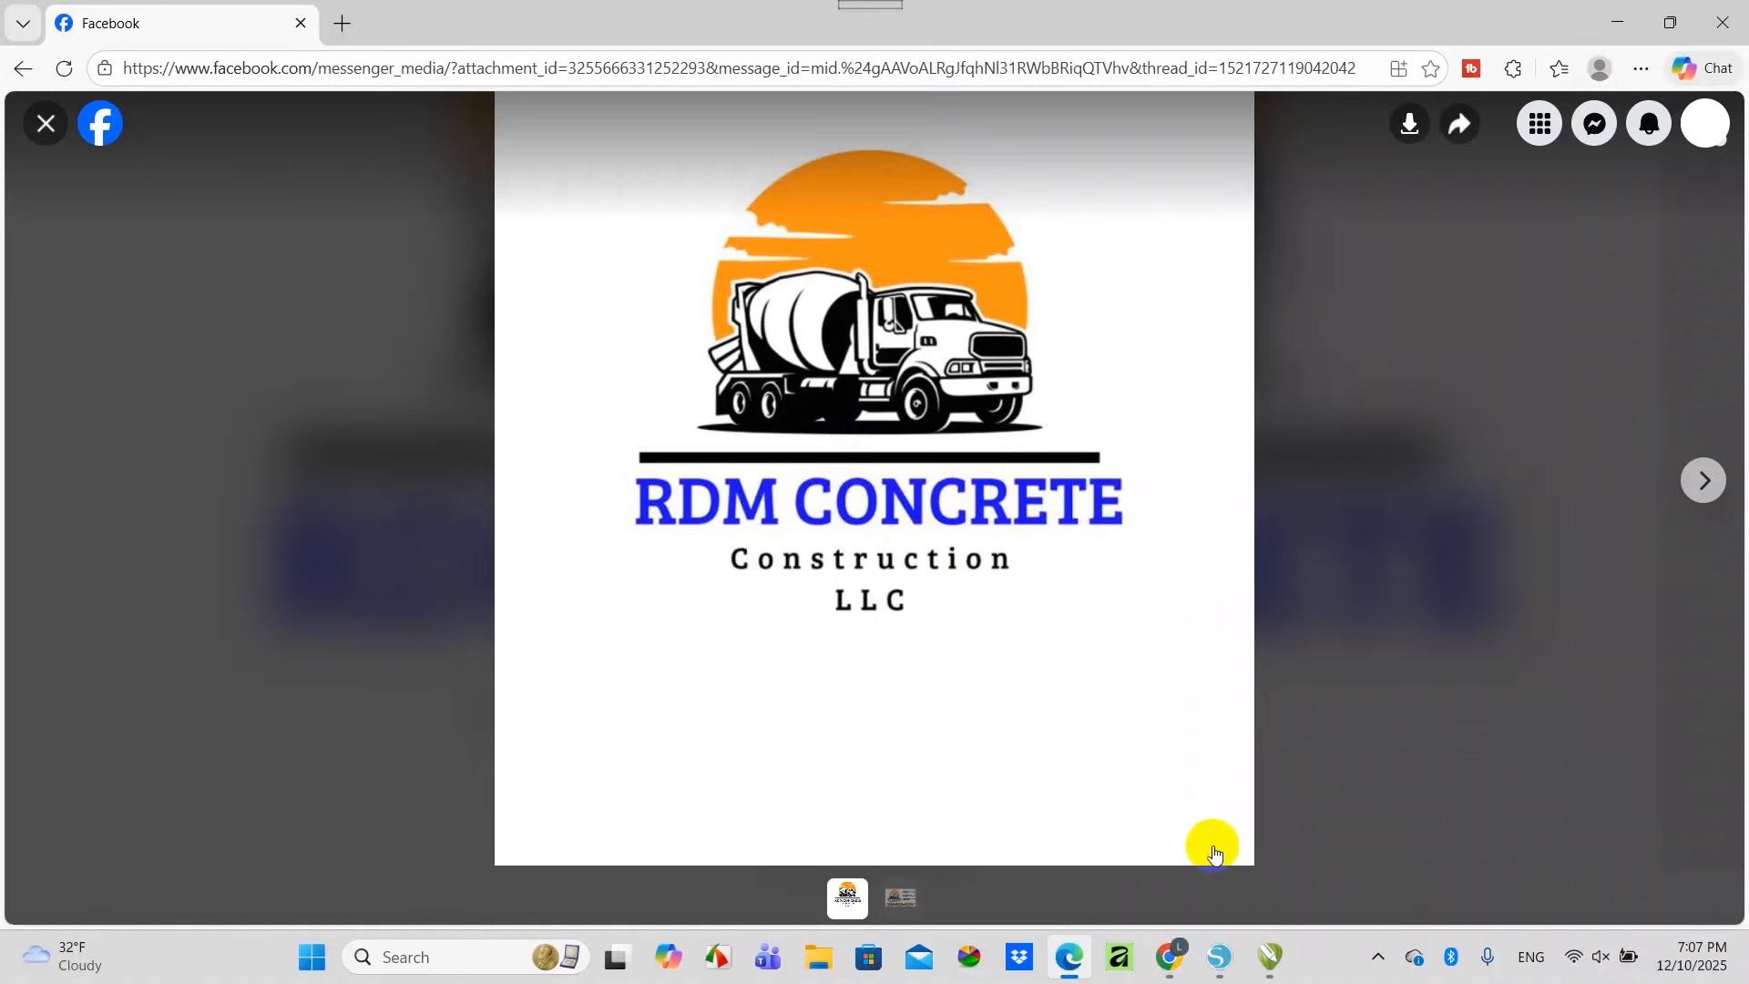
left_click(1182, 962)
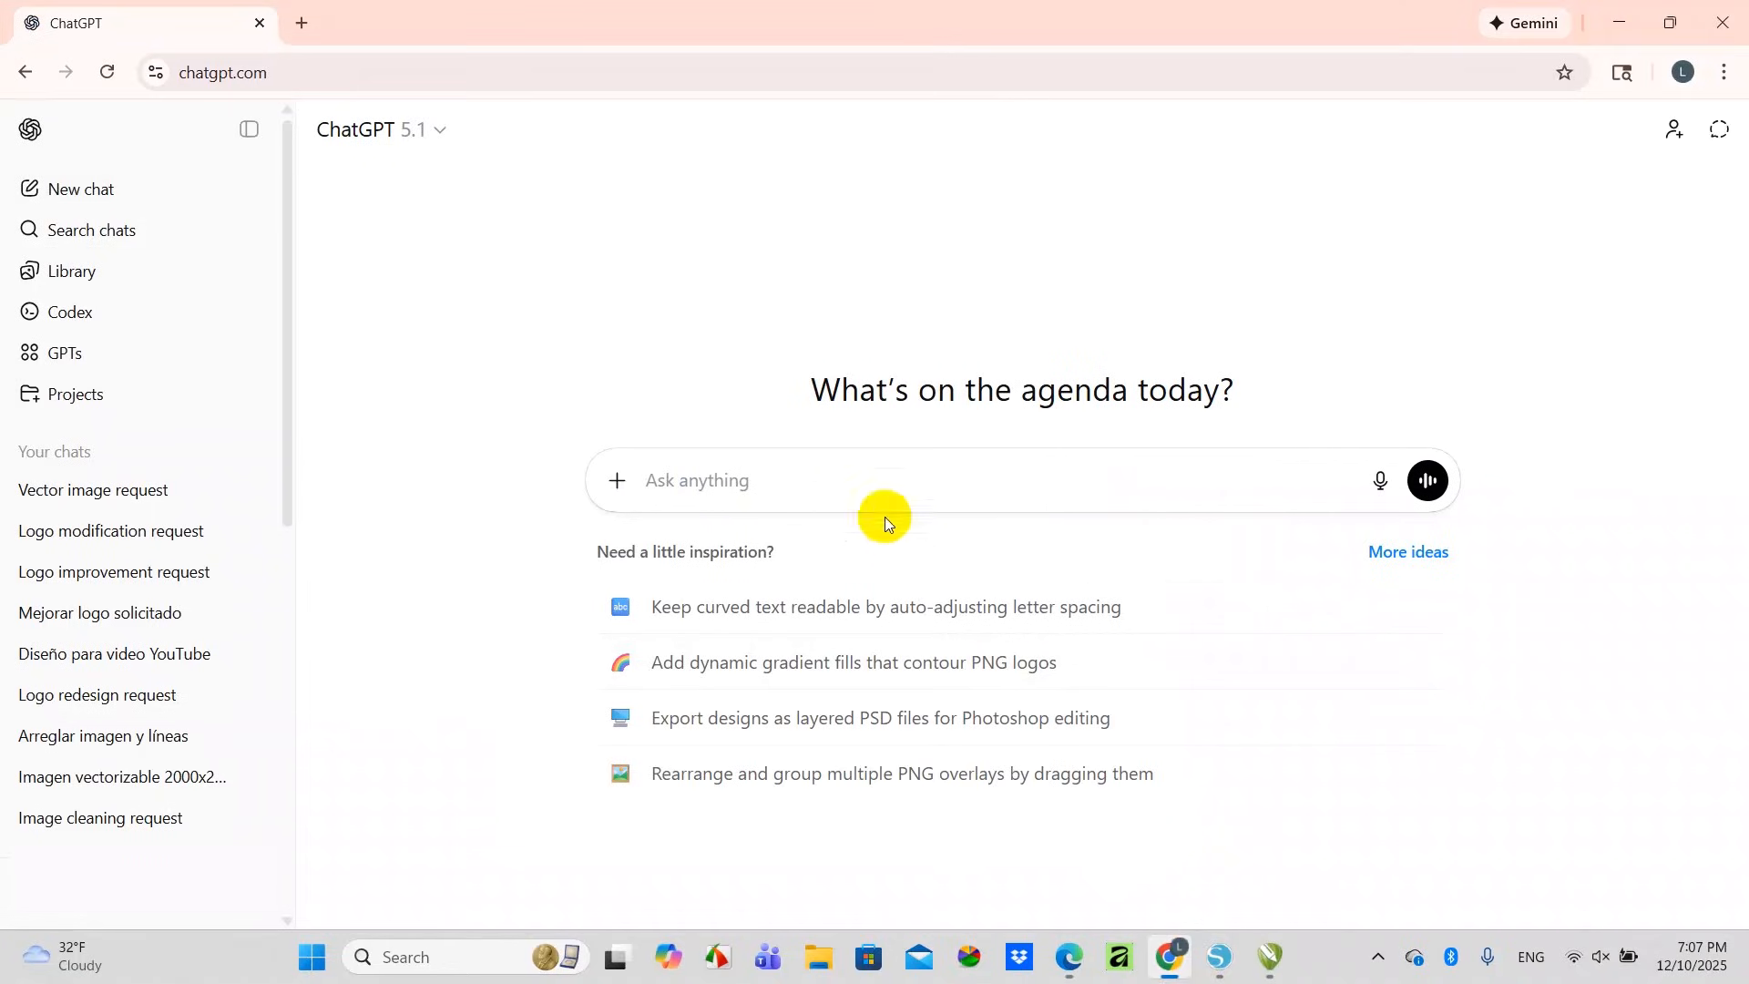
right_click(881, 490)
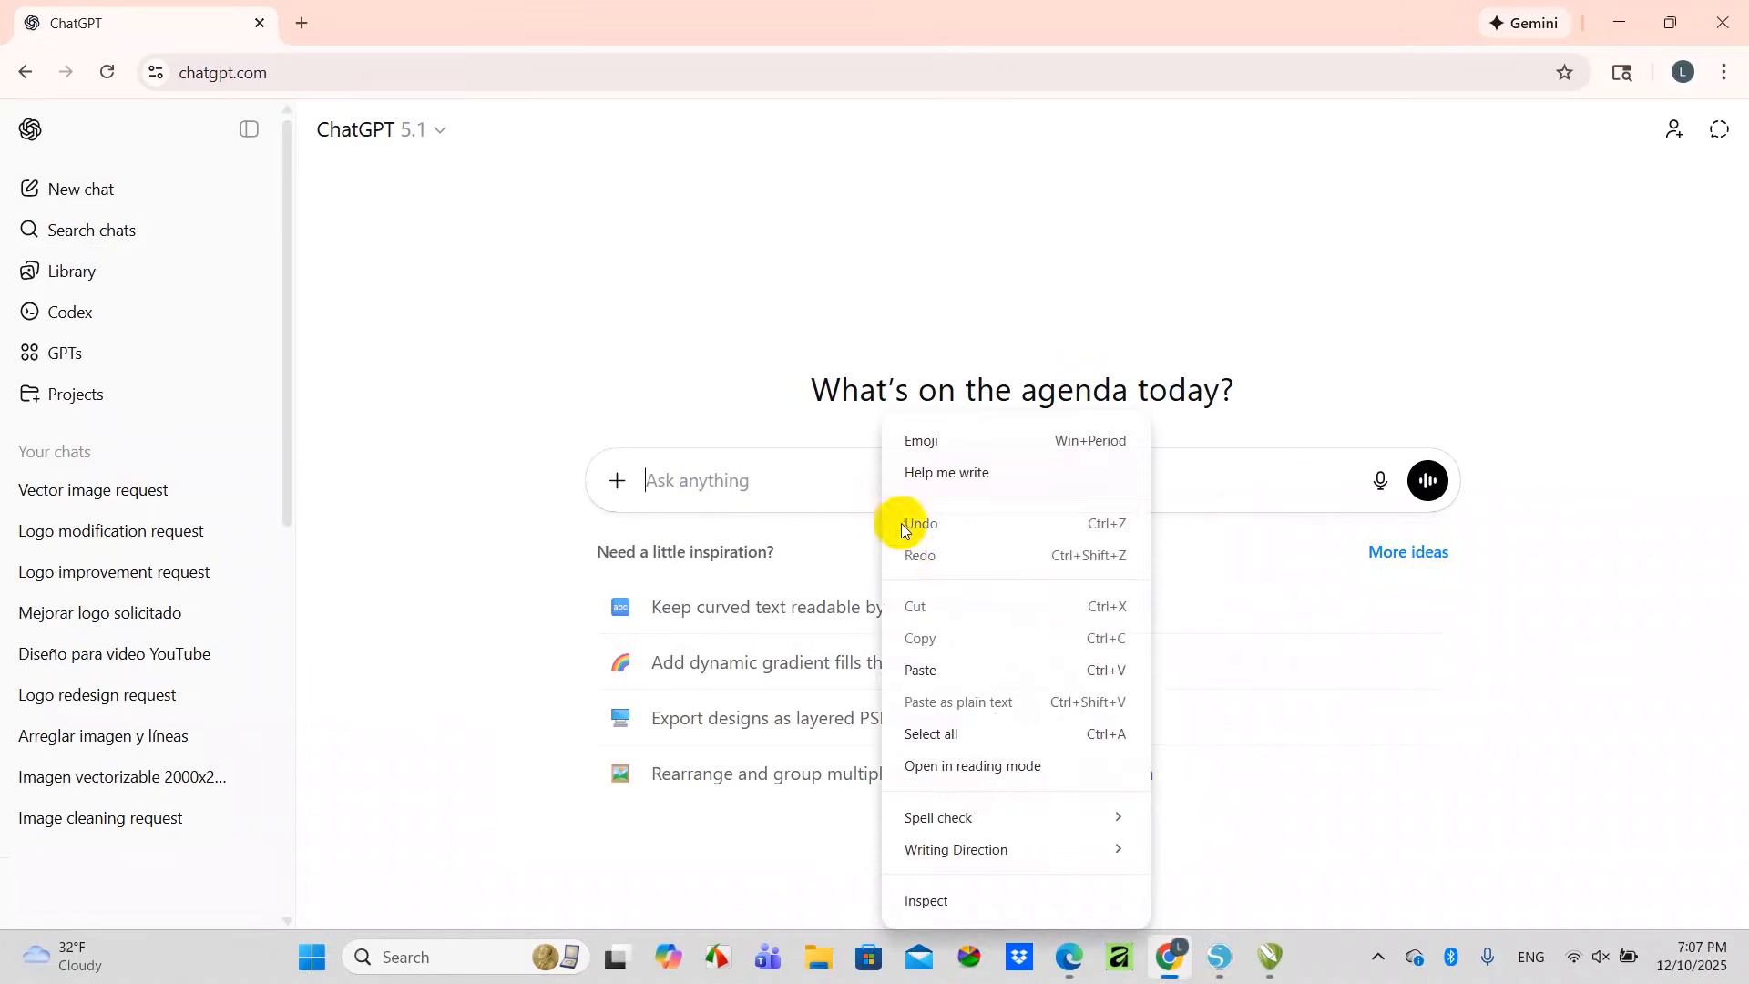
left_click(949, 672)
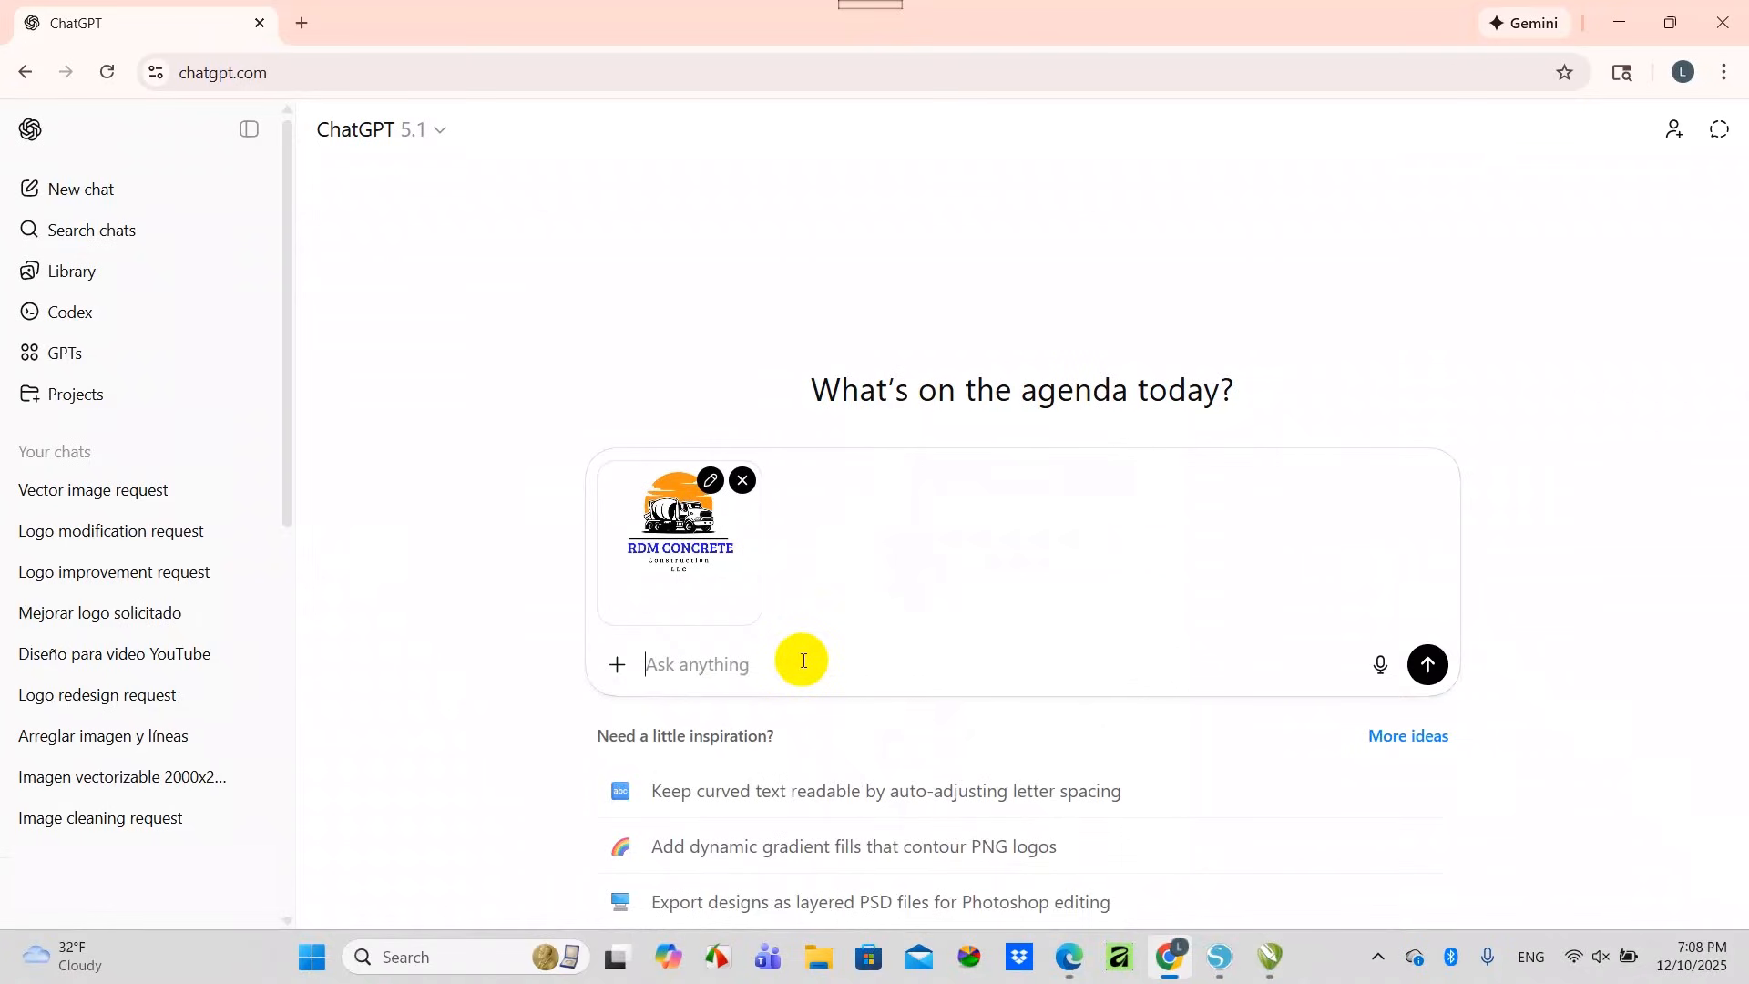
Send the prompt "Make this design high resolution 6000x6000 one color black on white background vinyl cutter friendly keep everything the same"
type("make ")
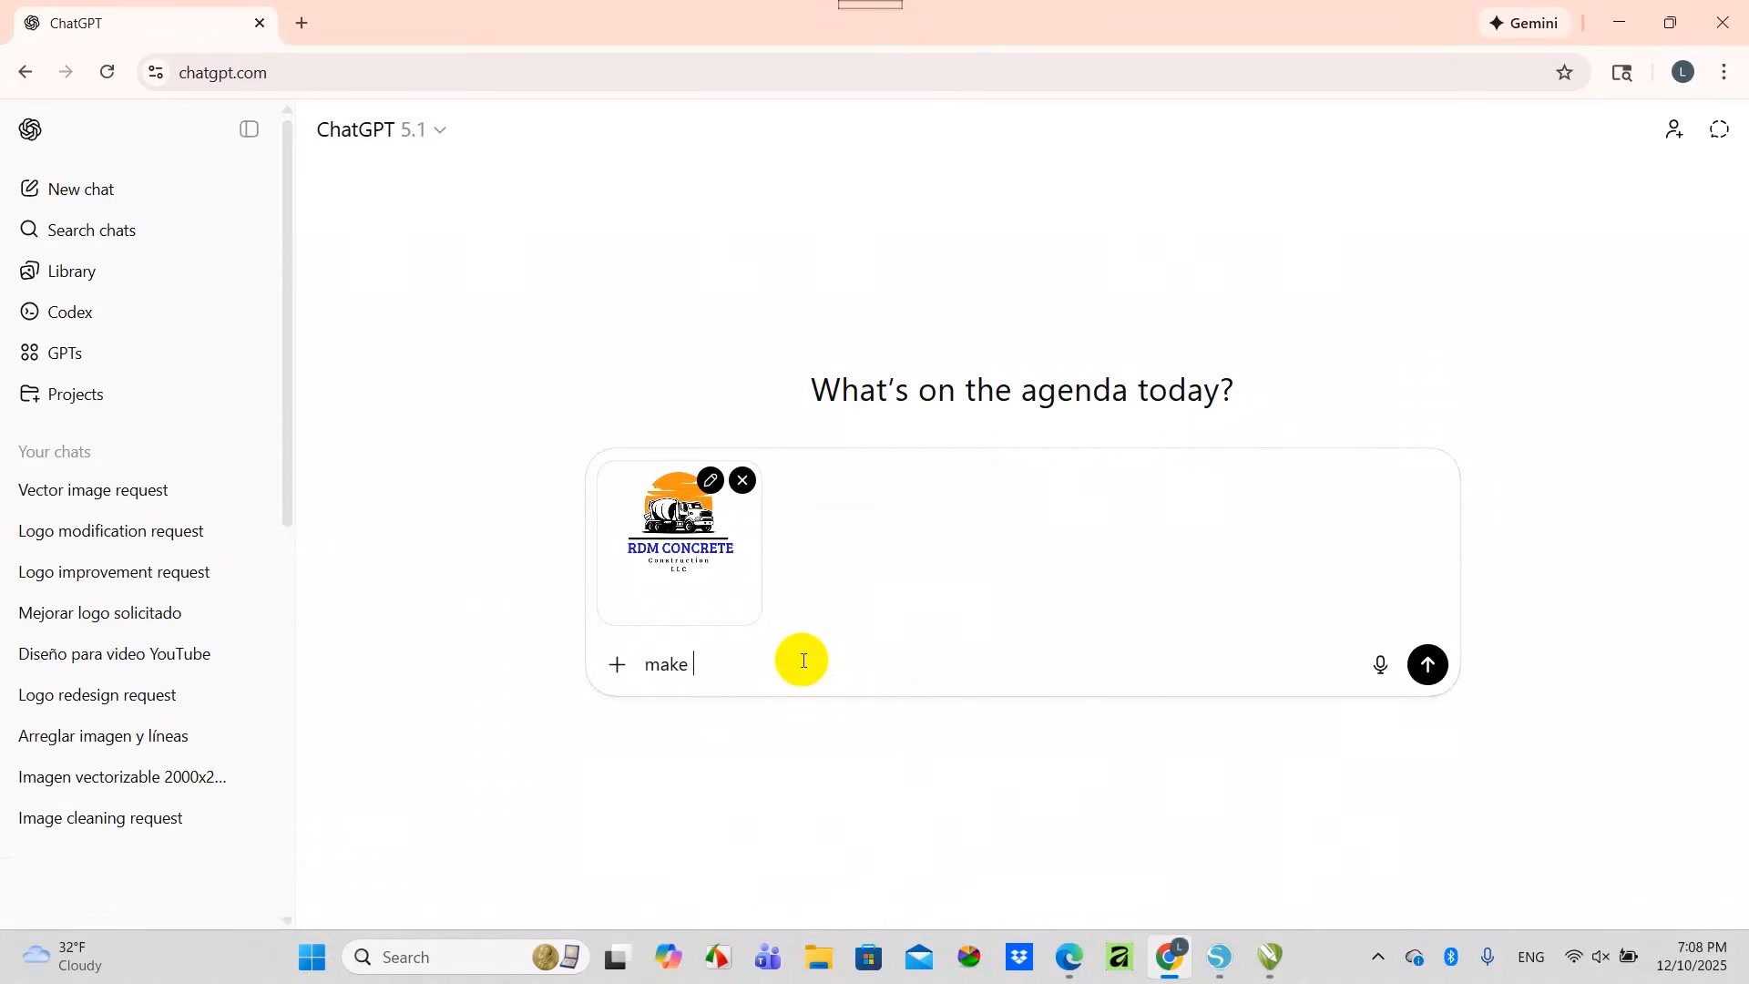
type("this one color")
key("ctrl+a")
type("Make this design high ")
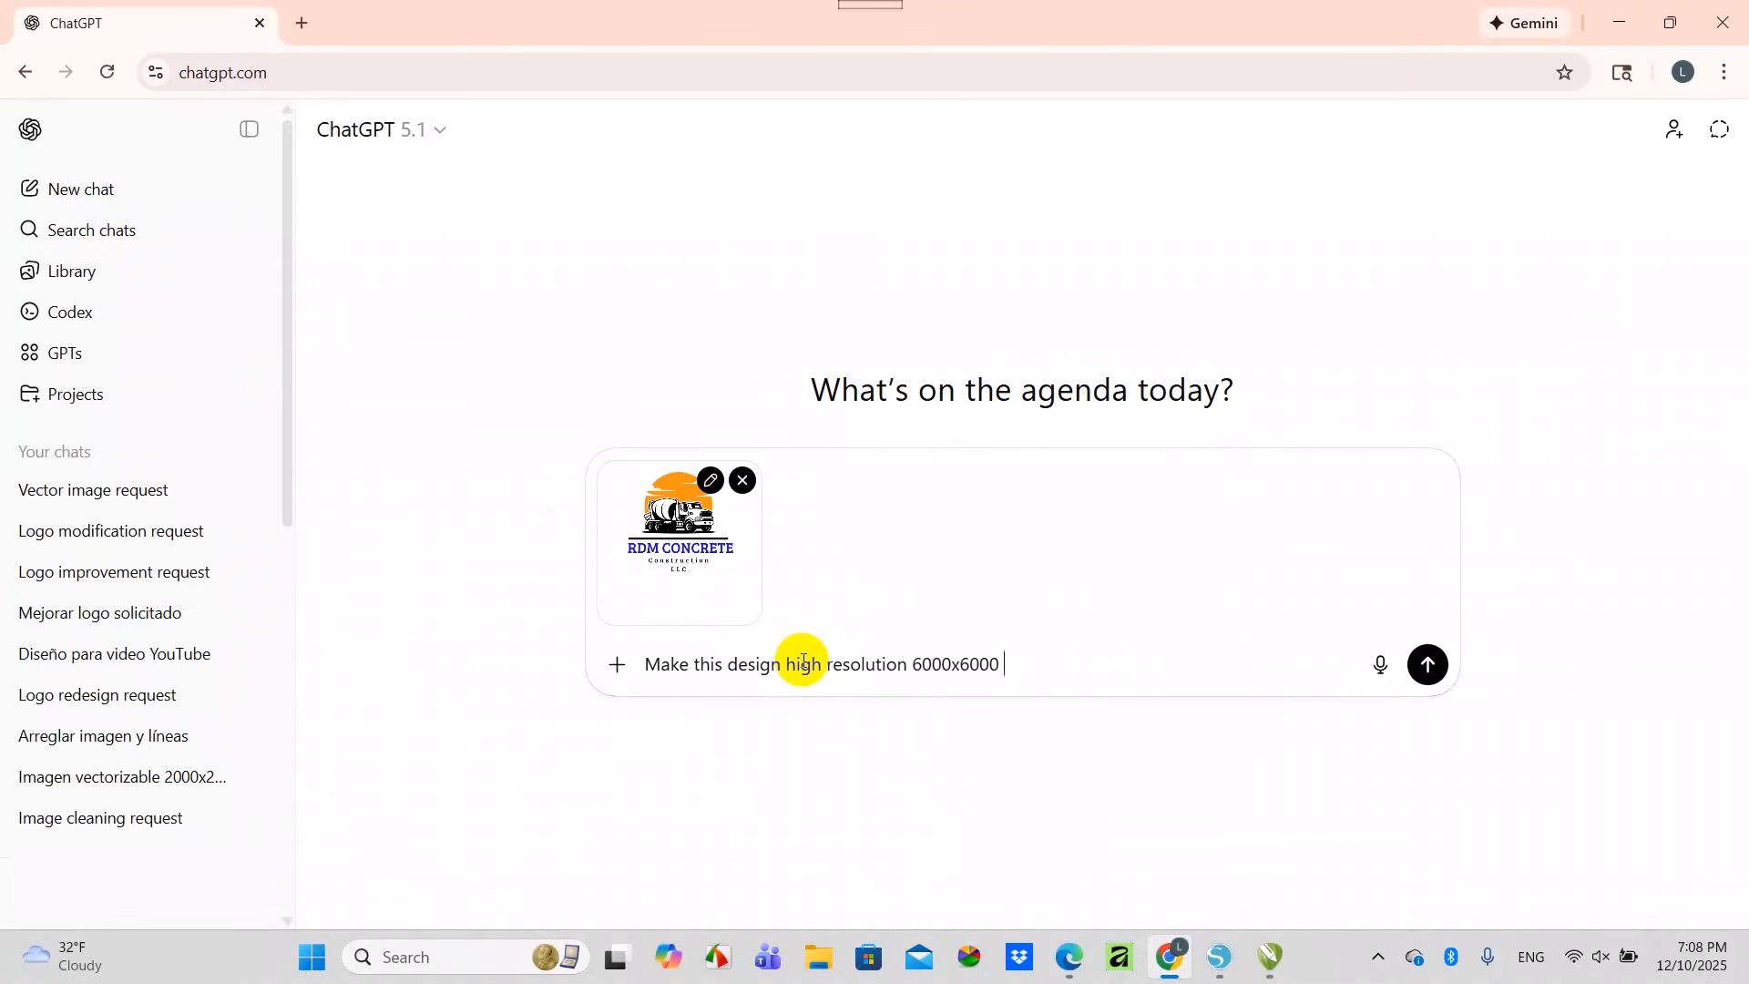
type("resolution 6000x6000 one color black on white back")
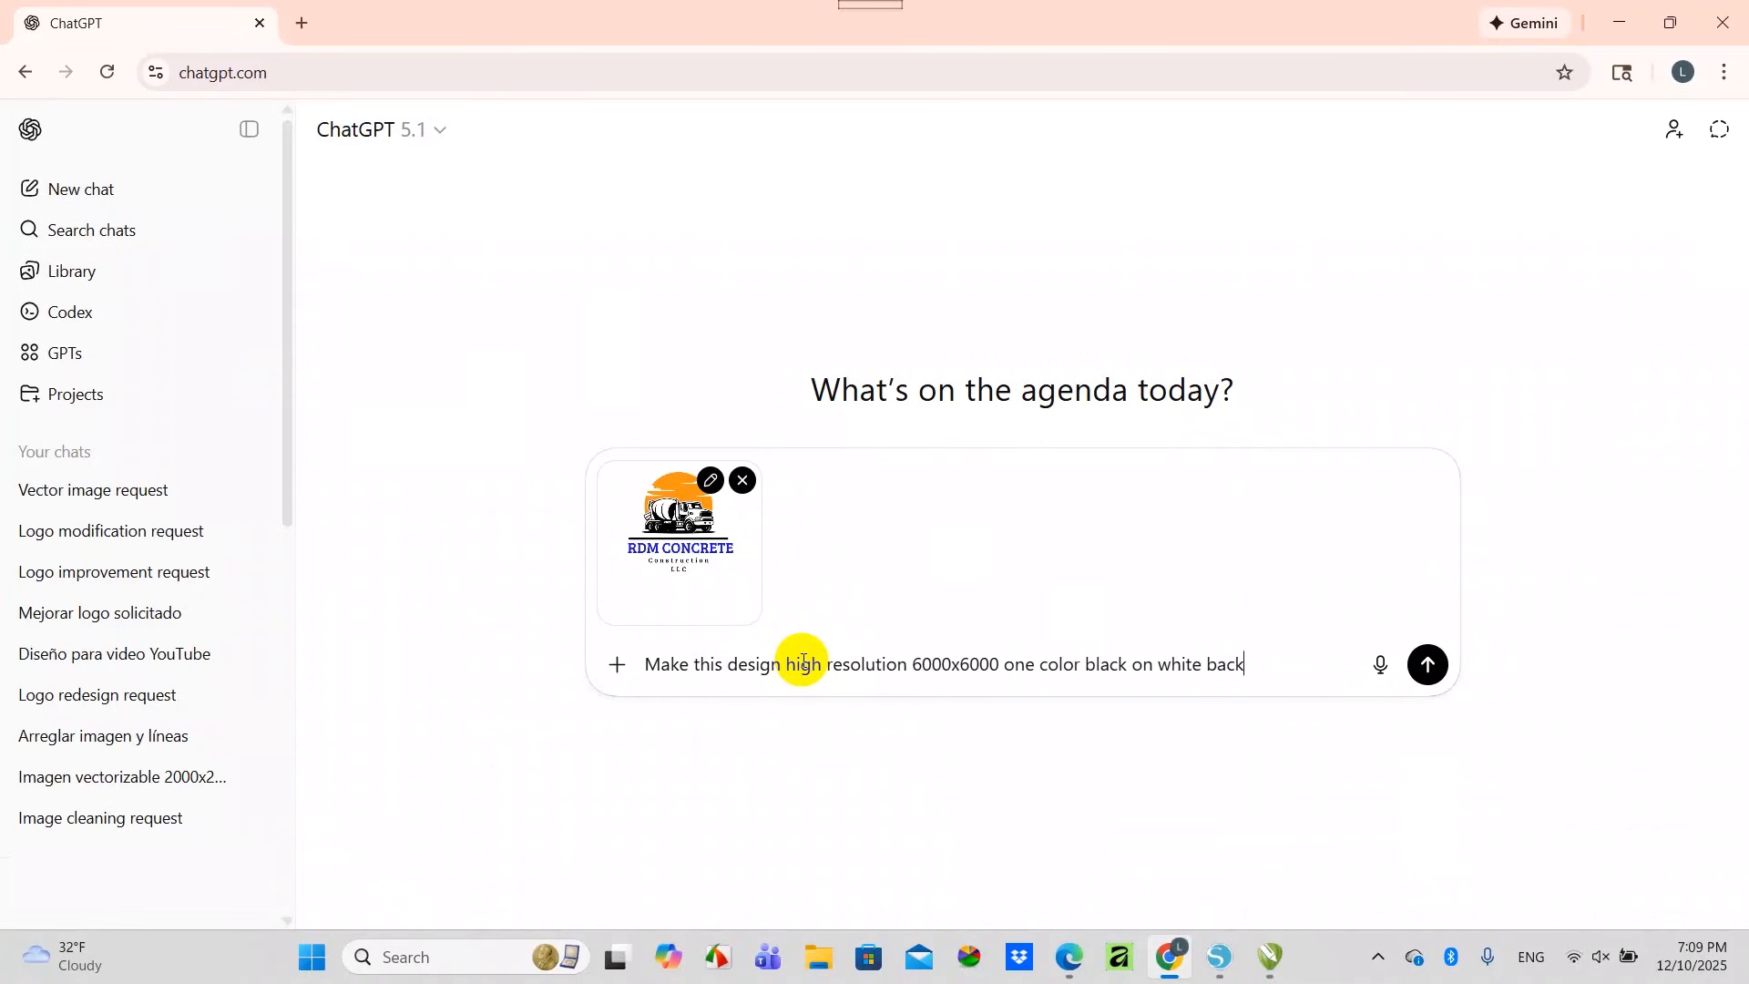
type("ground vinyl cutter friendly keep")
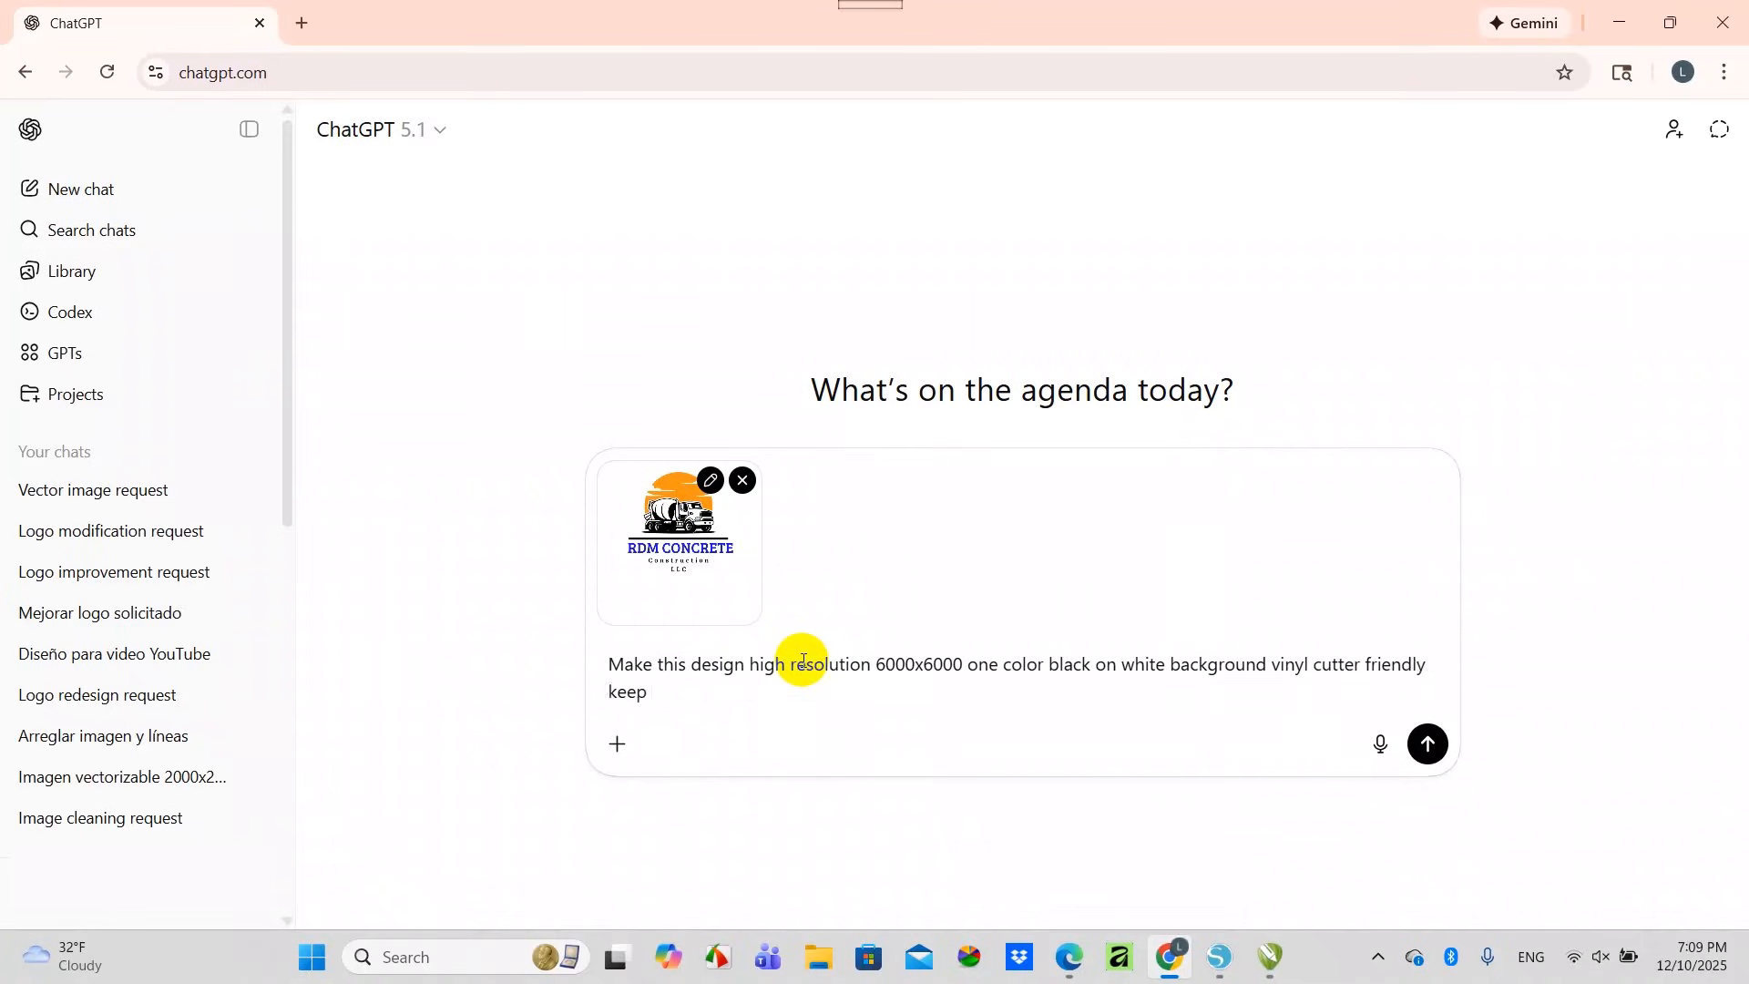
type(" everything the same")
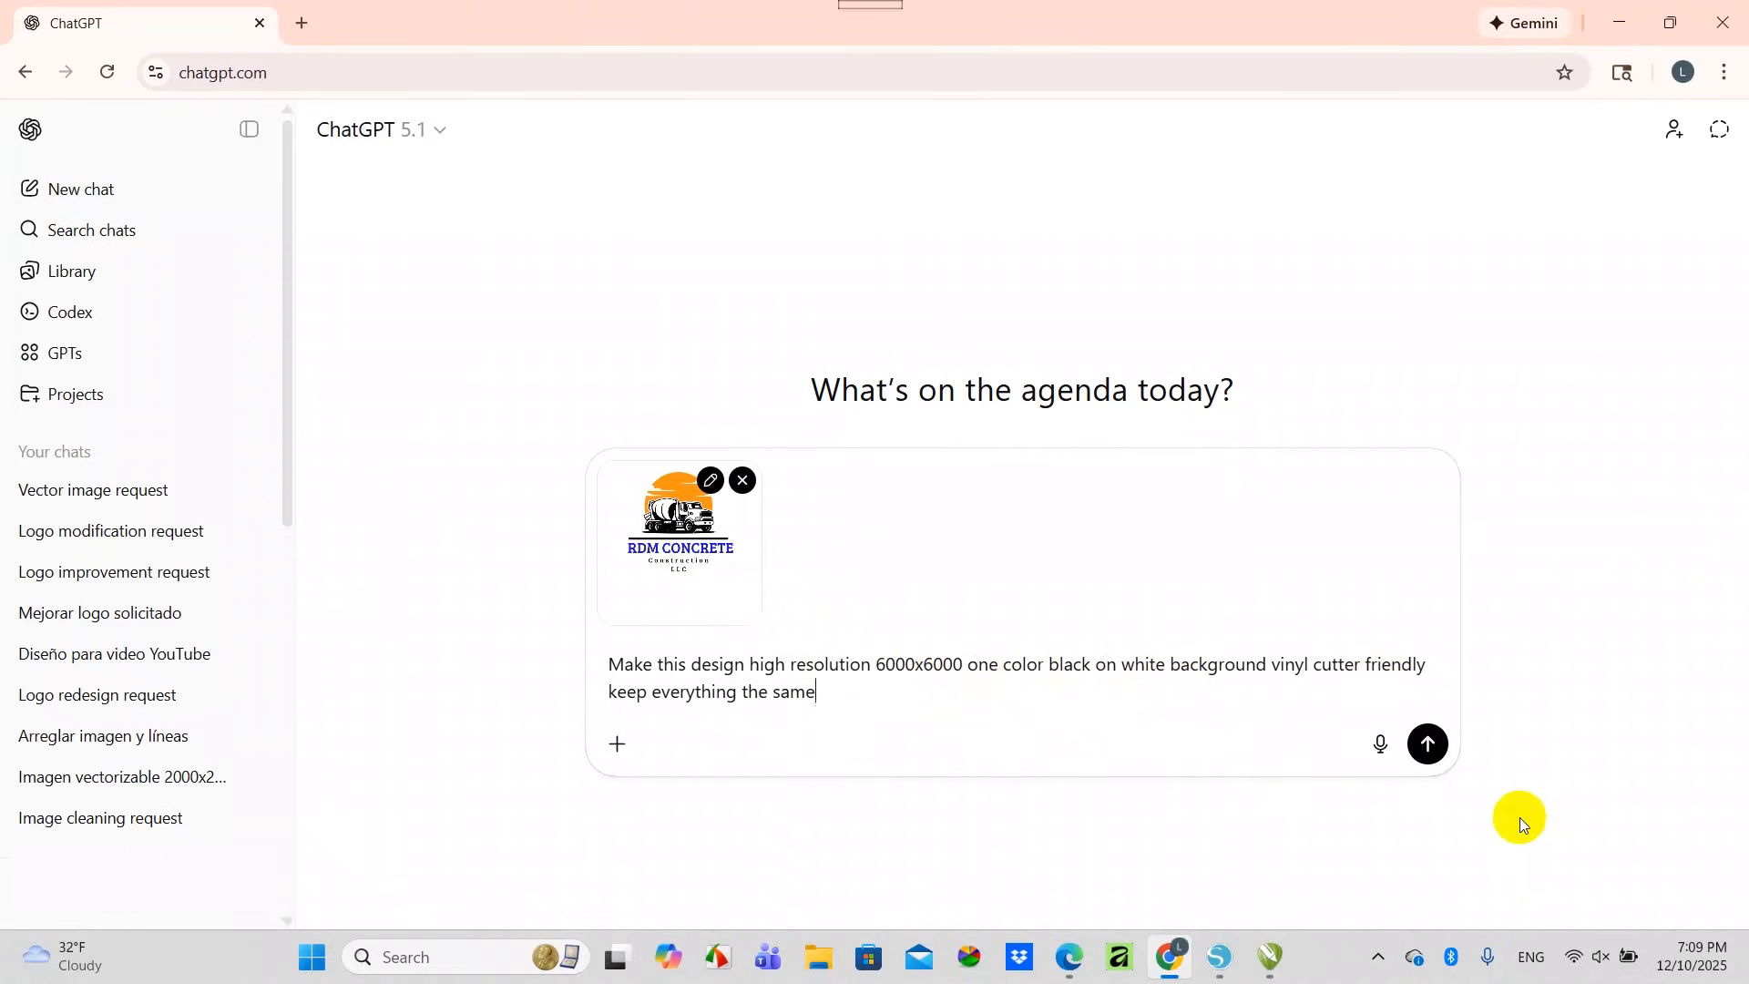
left_click(1428, 745)
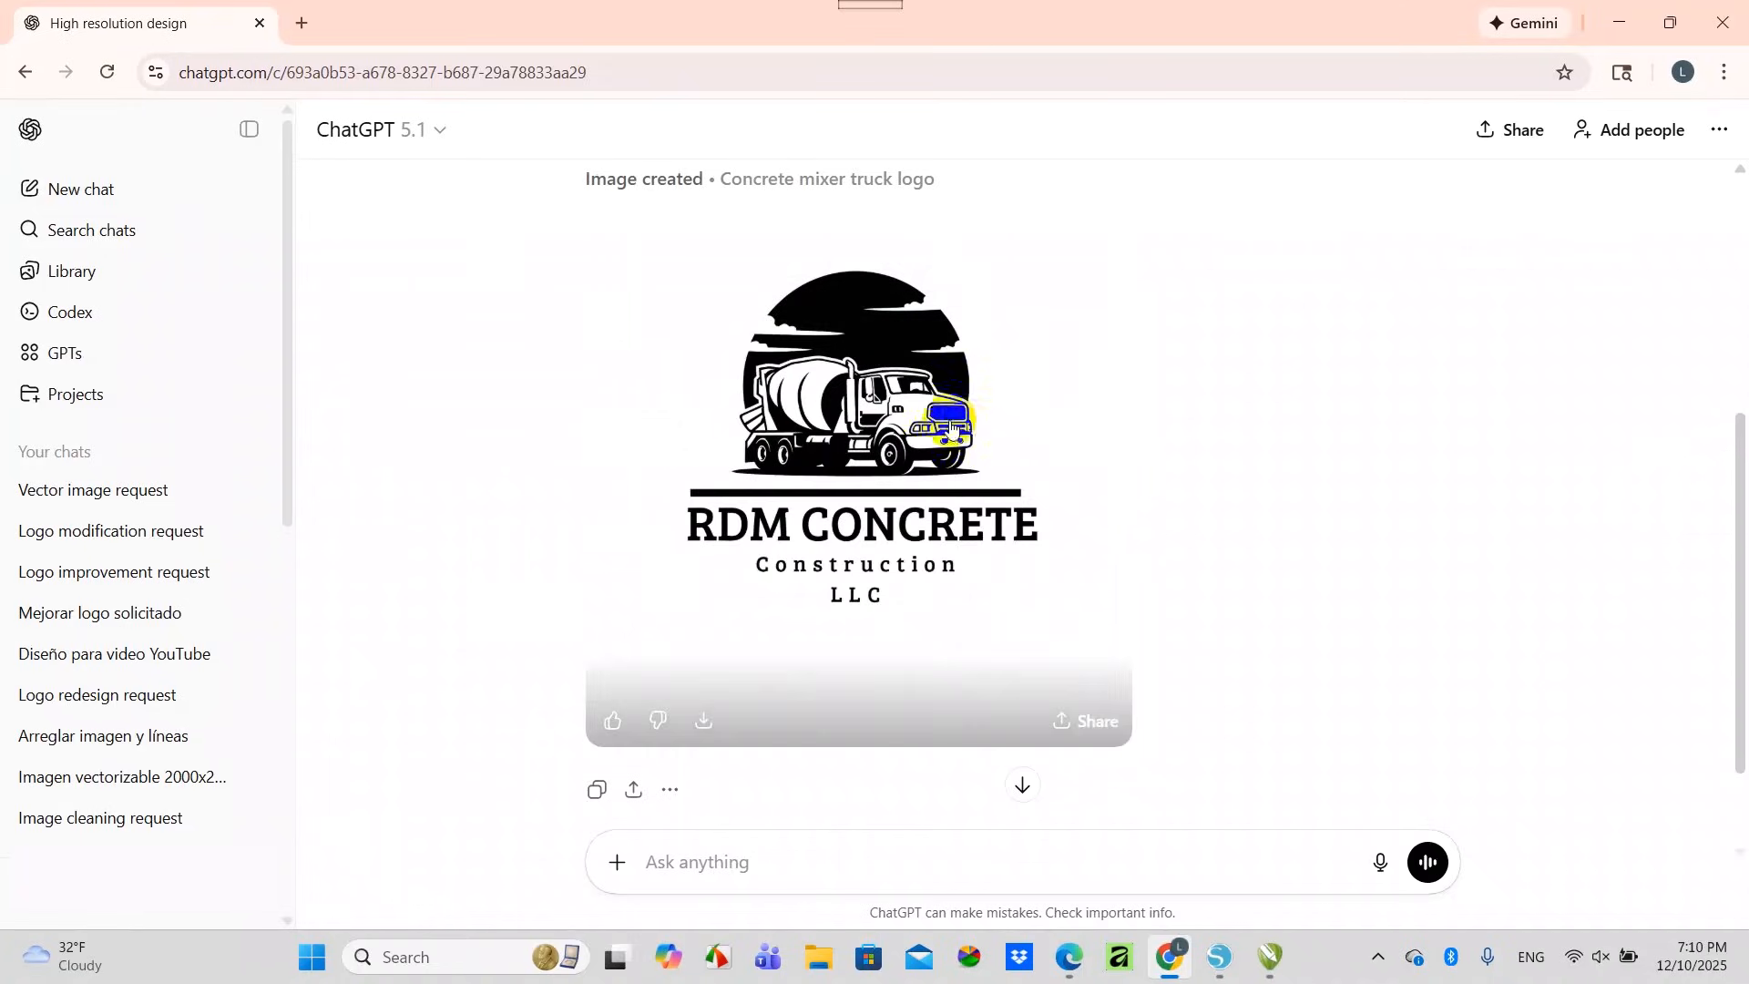
Copy the generated black logo into the Untitled-1 design in Silhouette Studio and place it beside the page's left edge
left_click(913, 408)
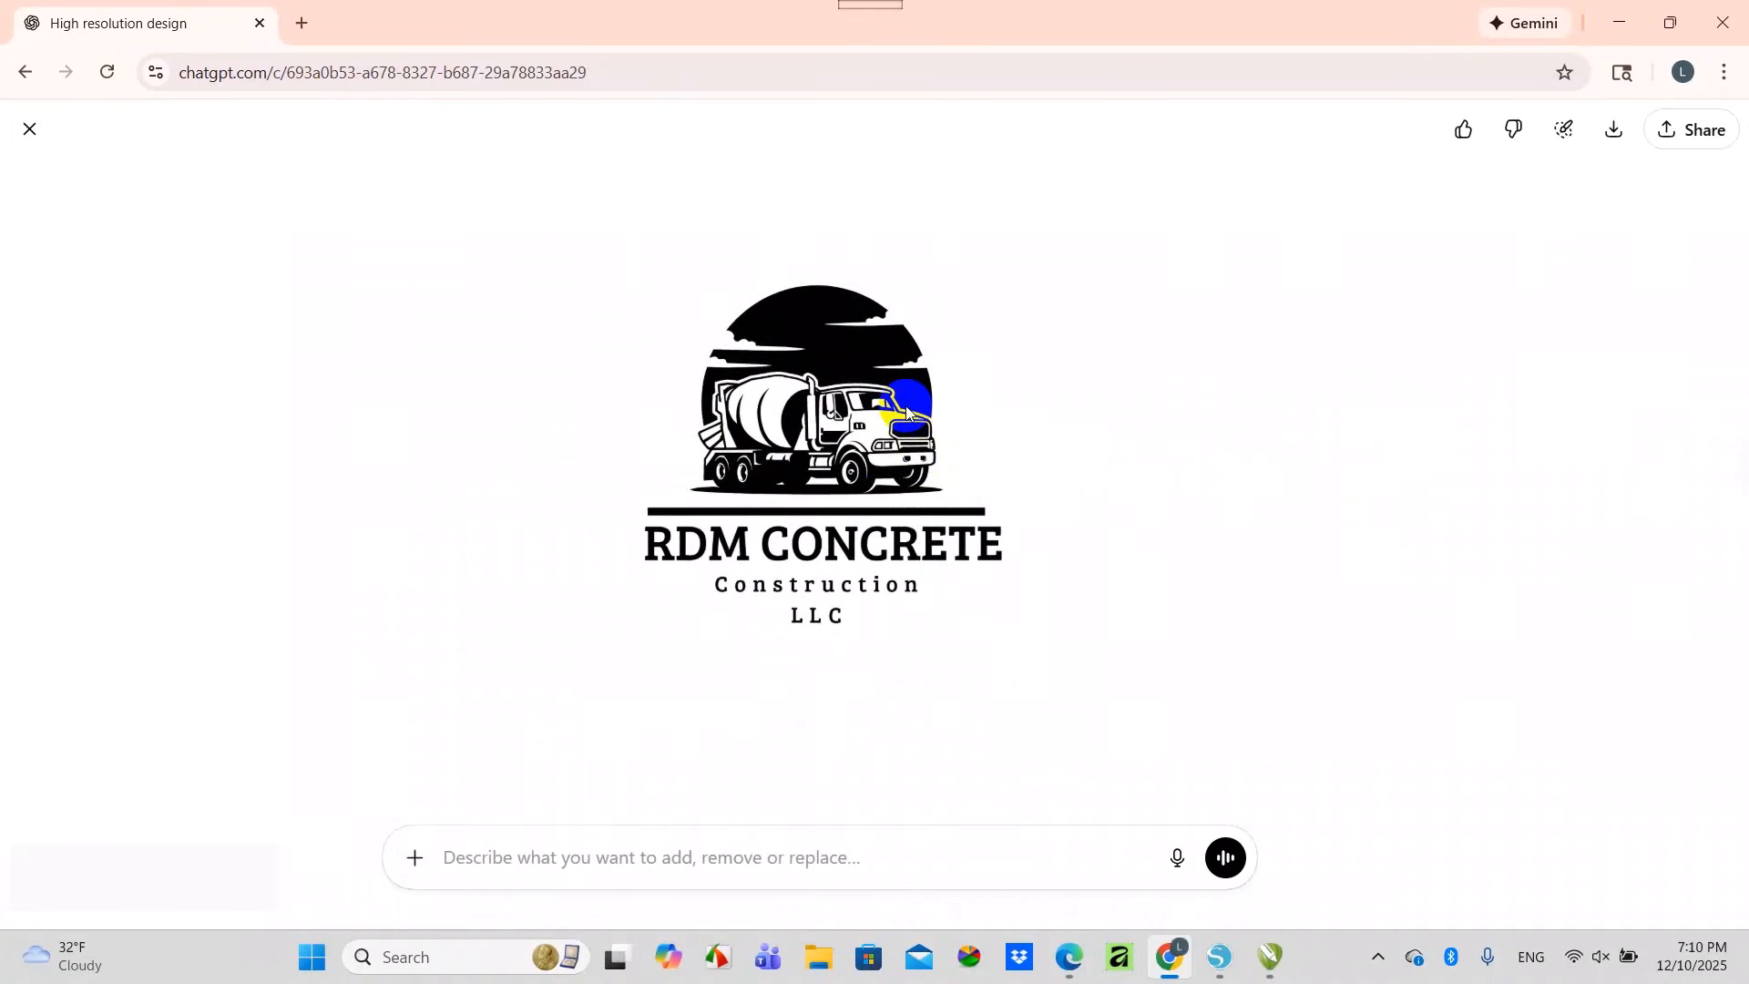
right_click(795, 393)
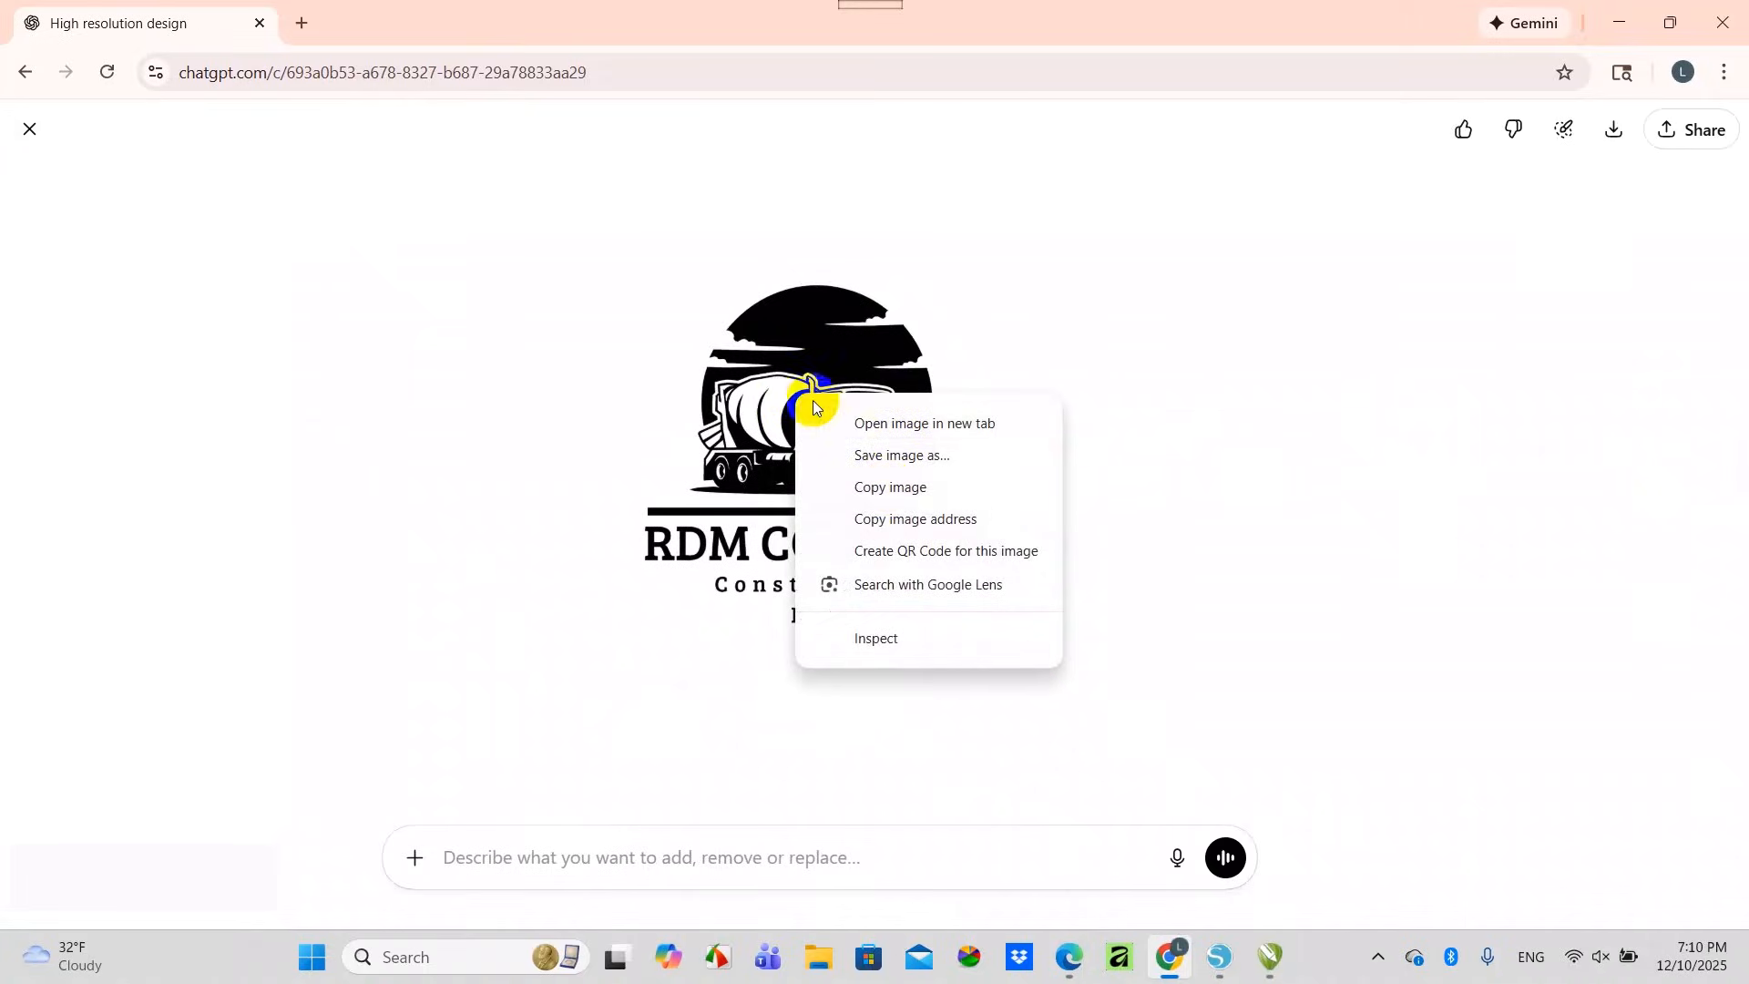
left_click(883, 488)
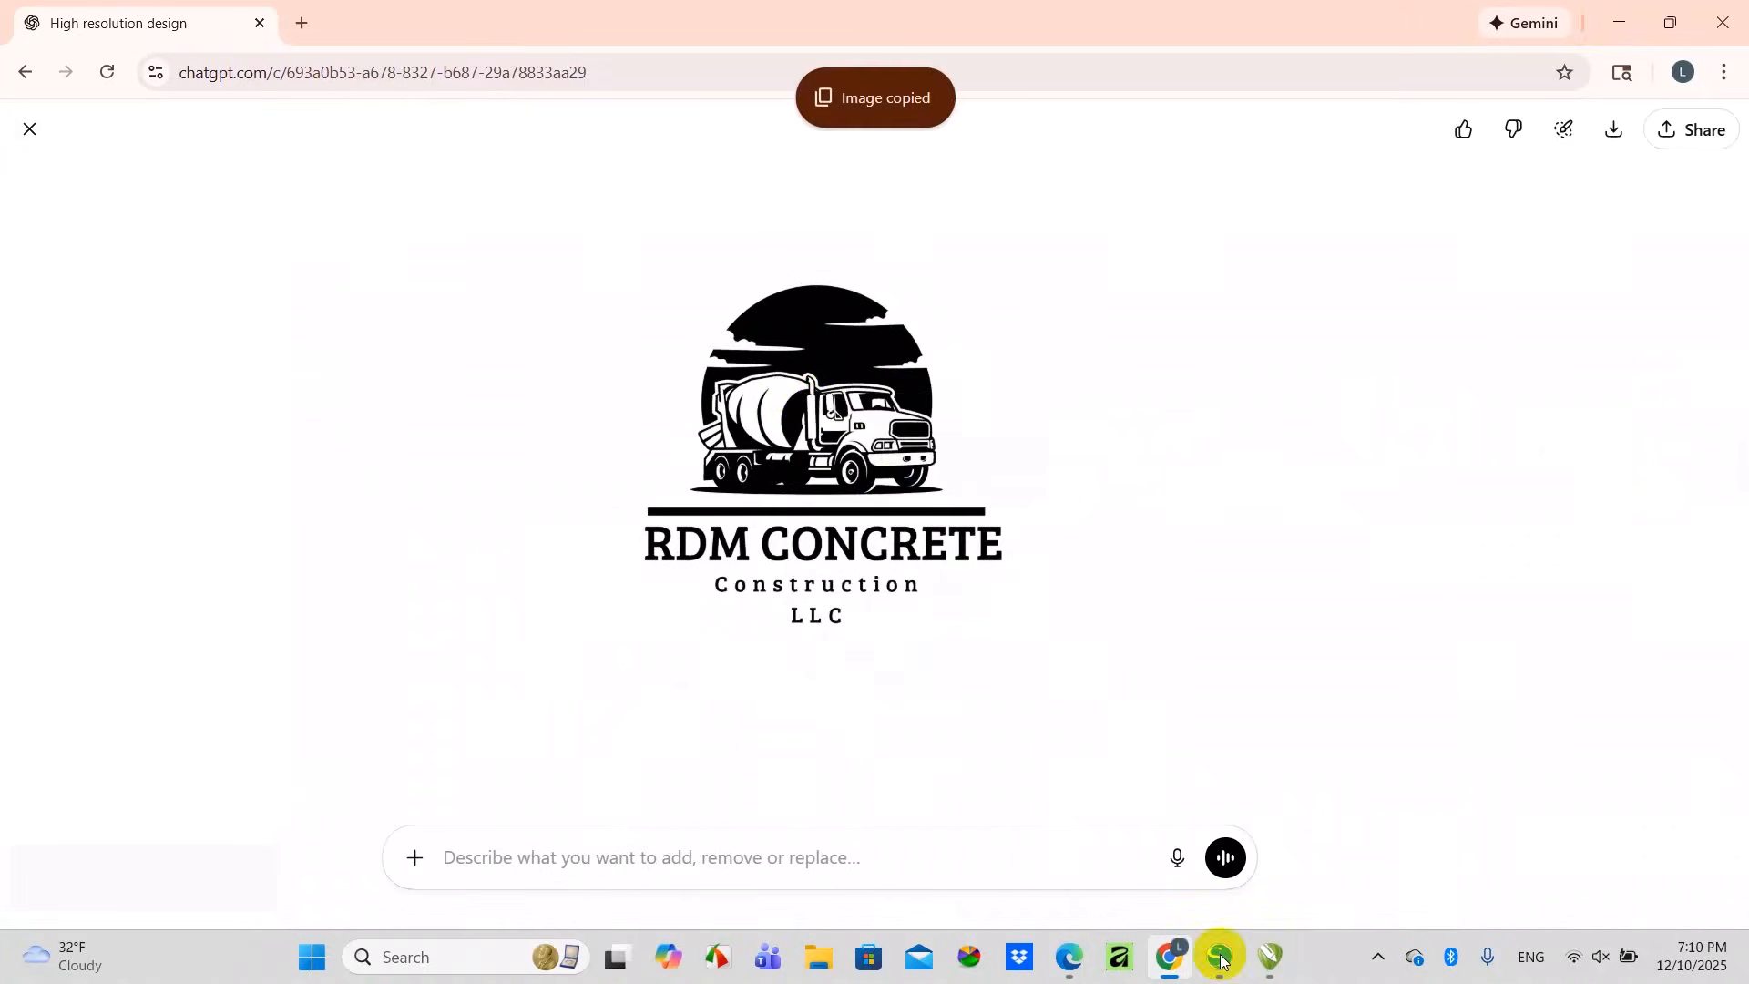
left_click(1220, 958)
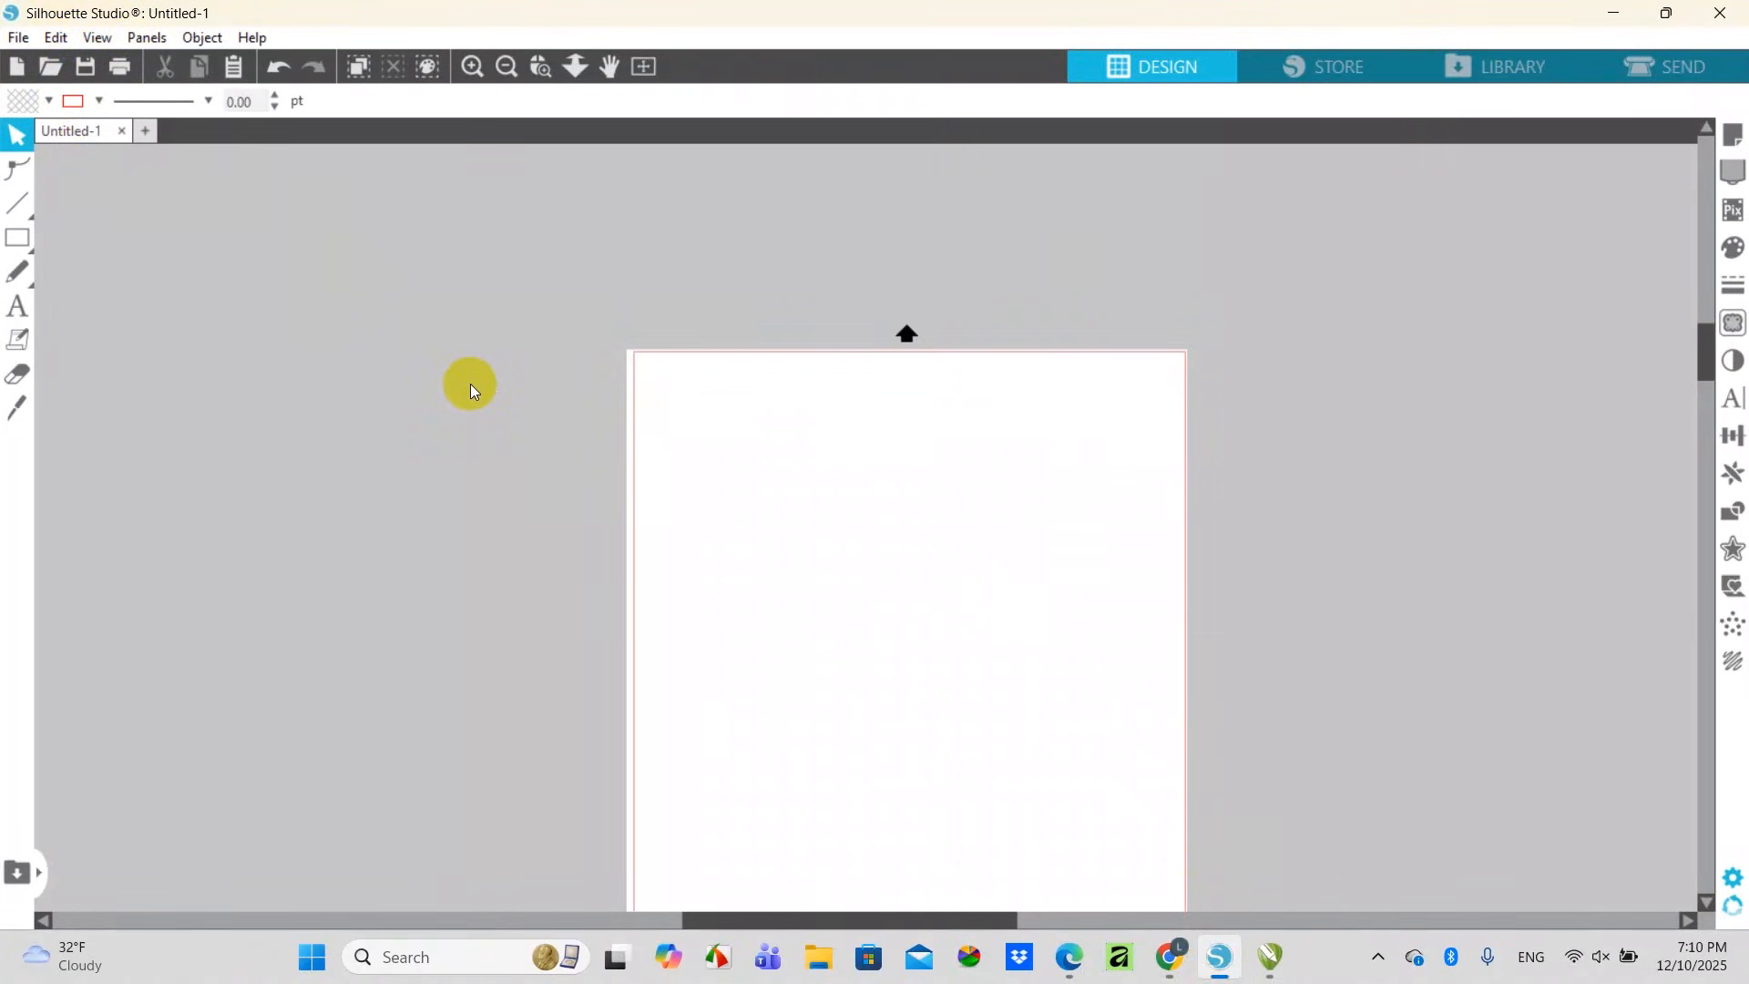
right_click(466, 358)
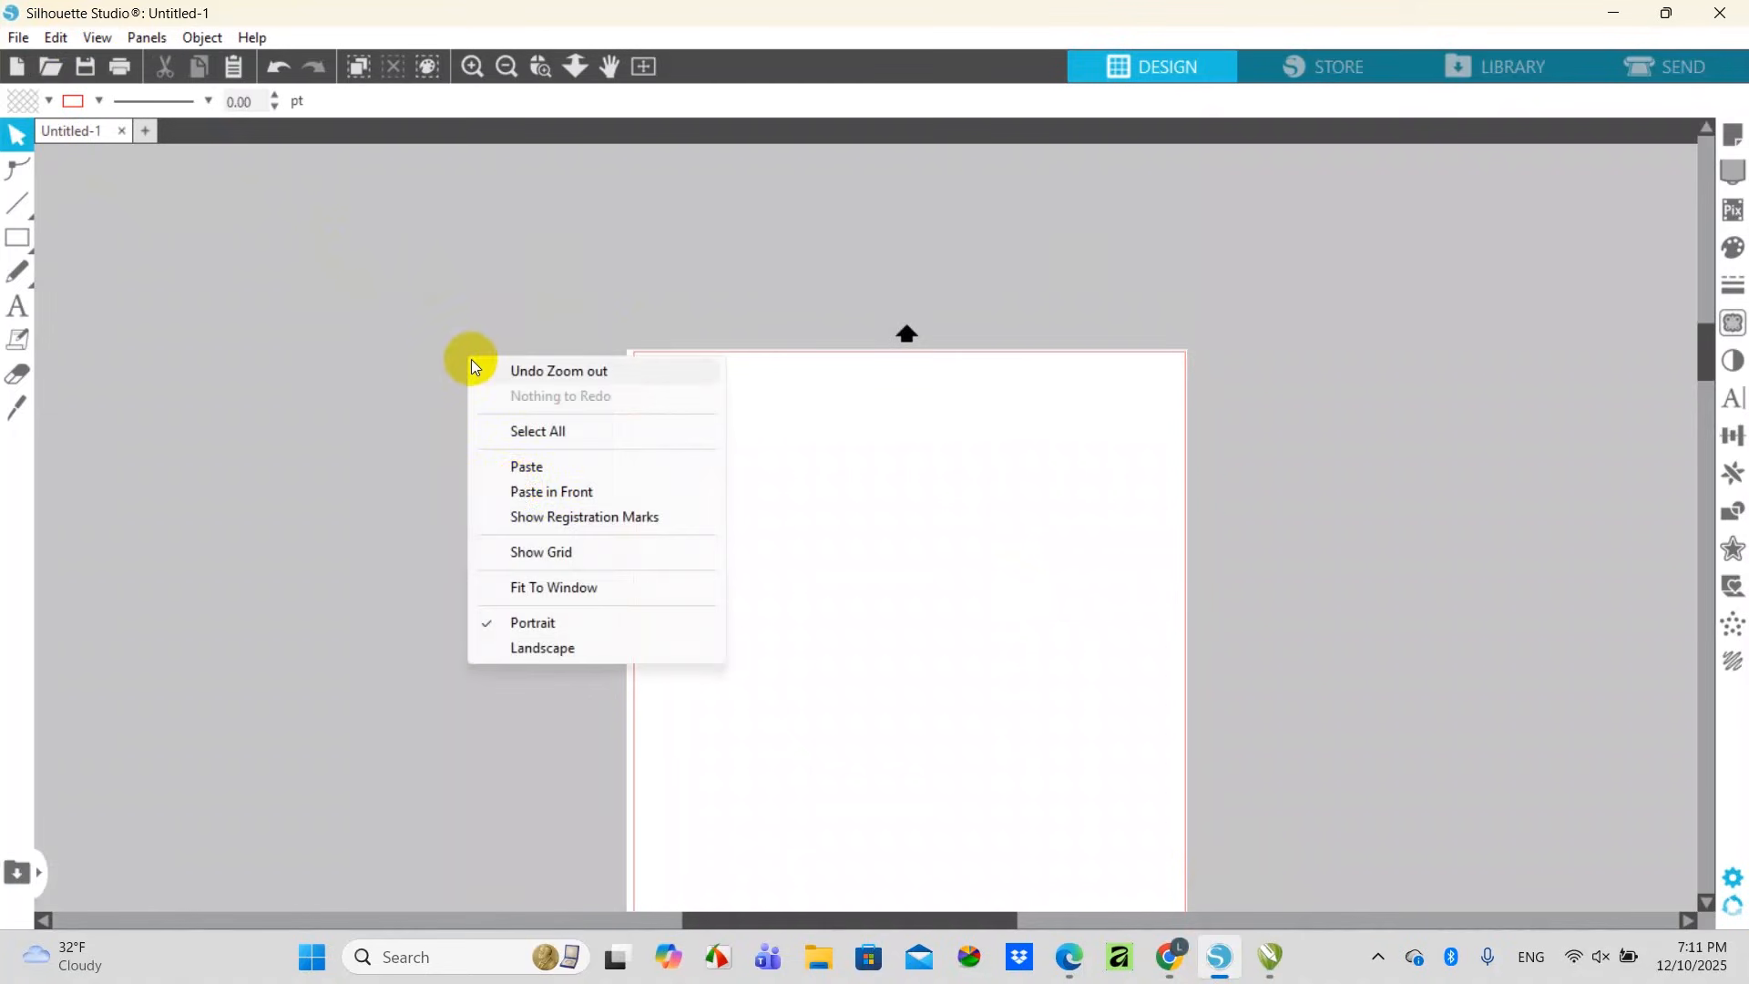
left_click(523, 464)
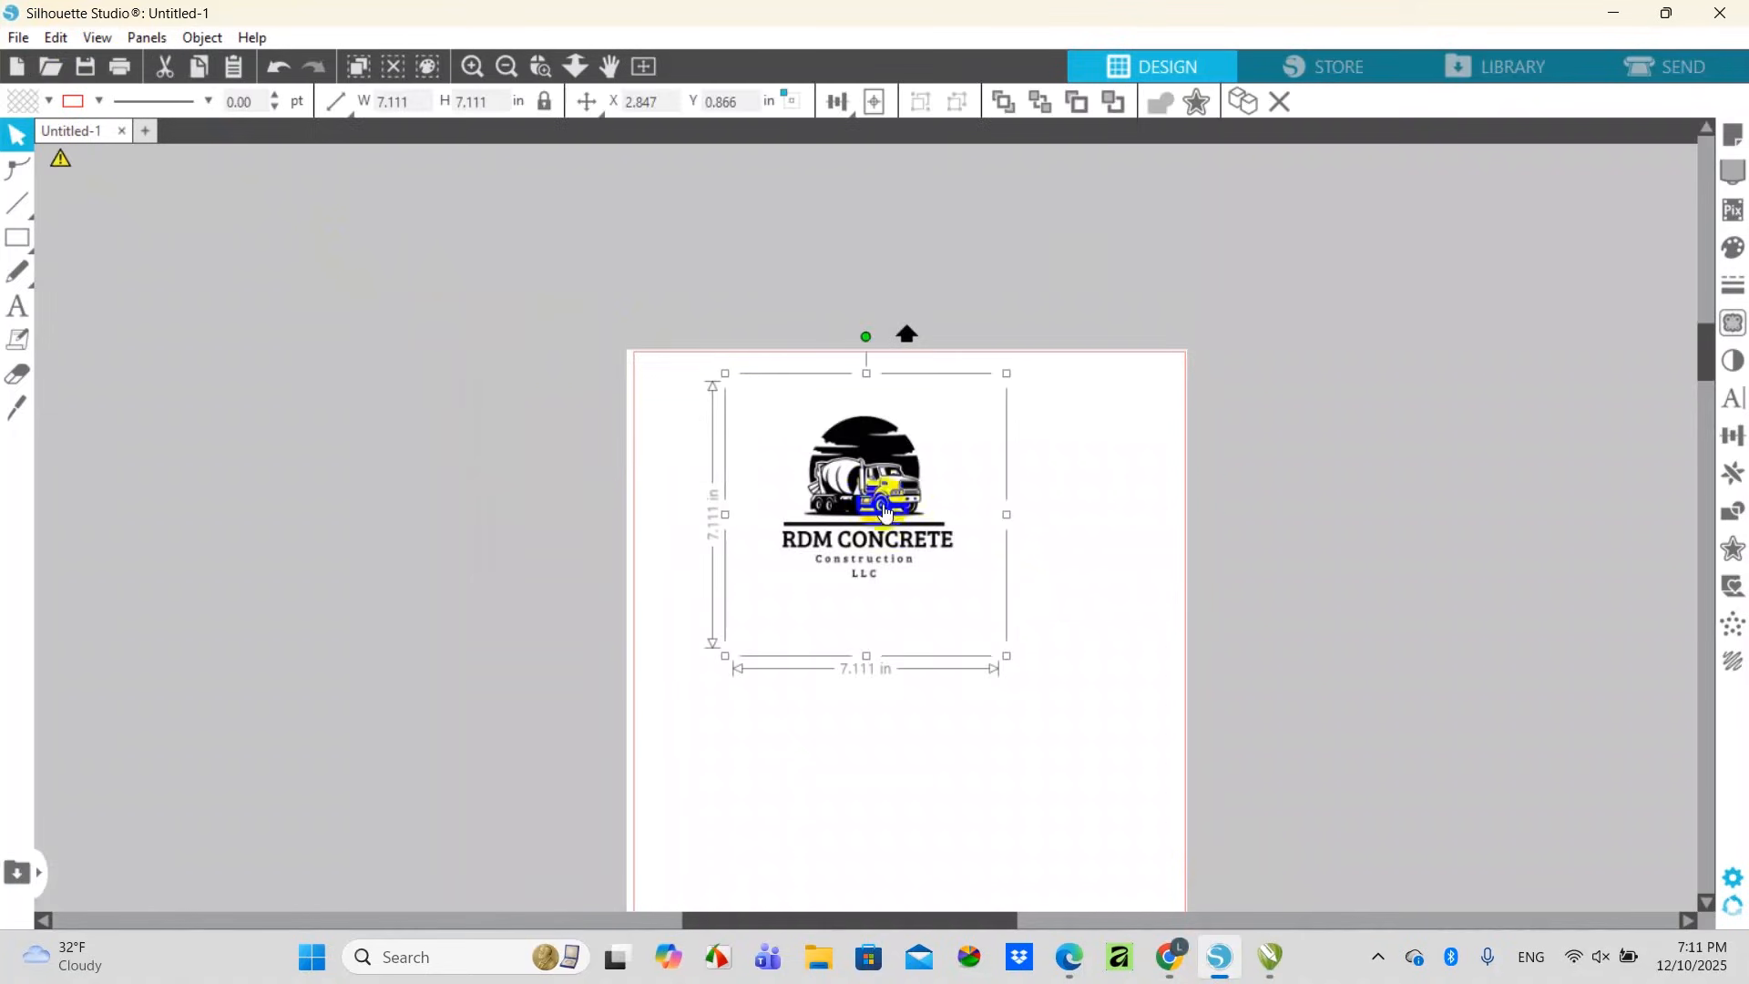
left_click_drag(882, 504, 378, 445)
left_click(613, 300)
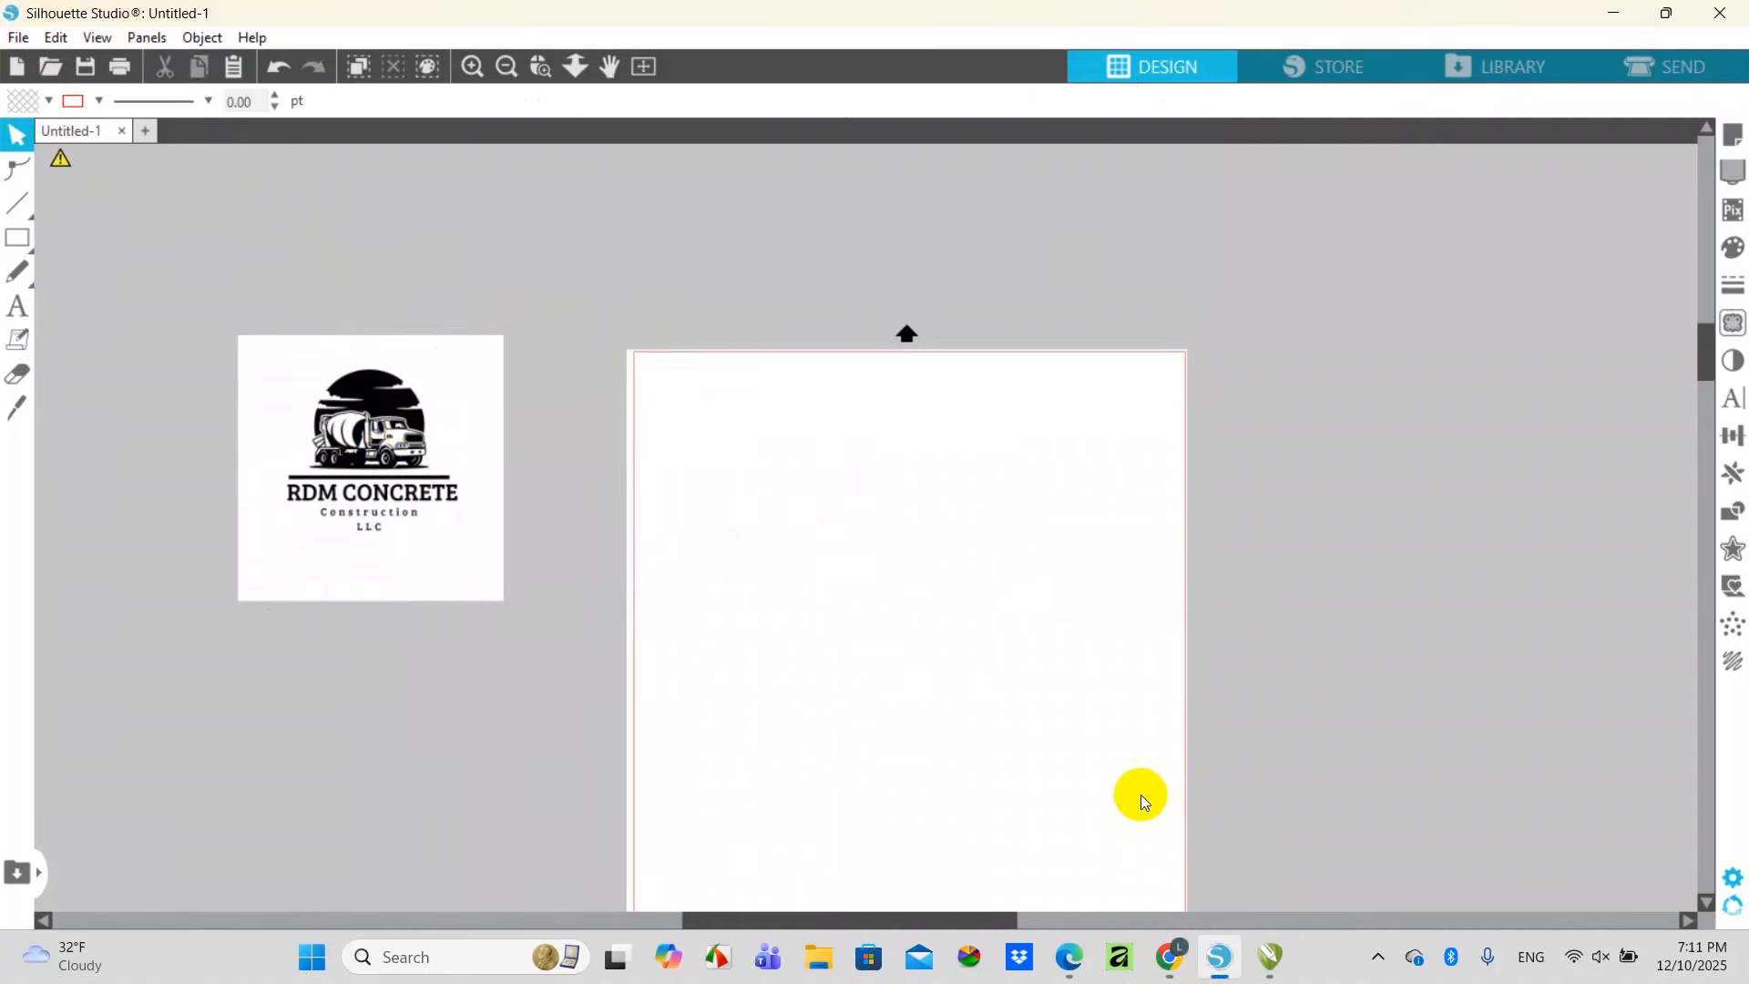
Copy the original colour logo from Facebook into the Silhouette Studio design and place it just right of the black logo
left_click(1072, 956)
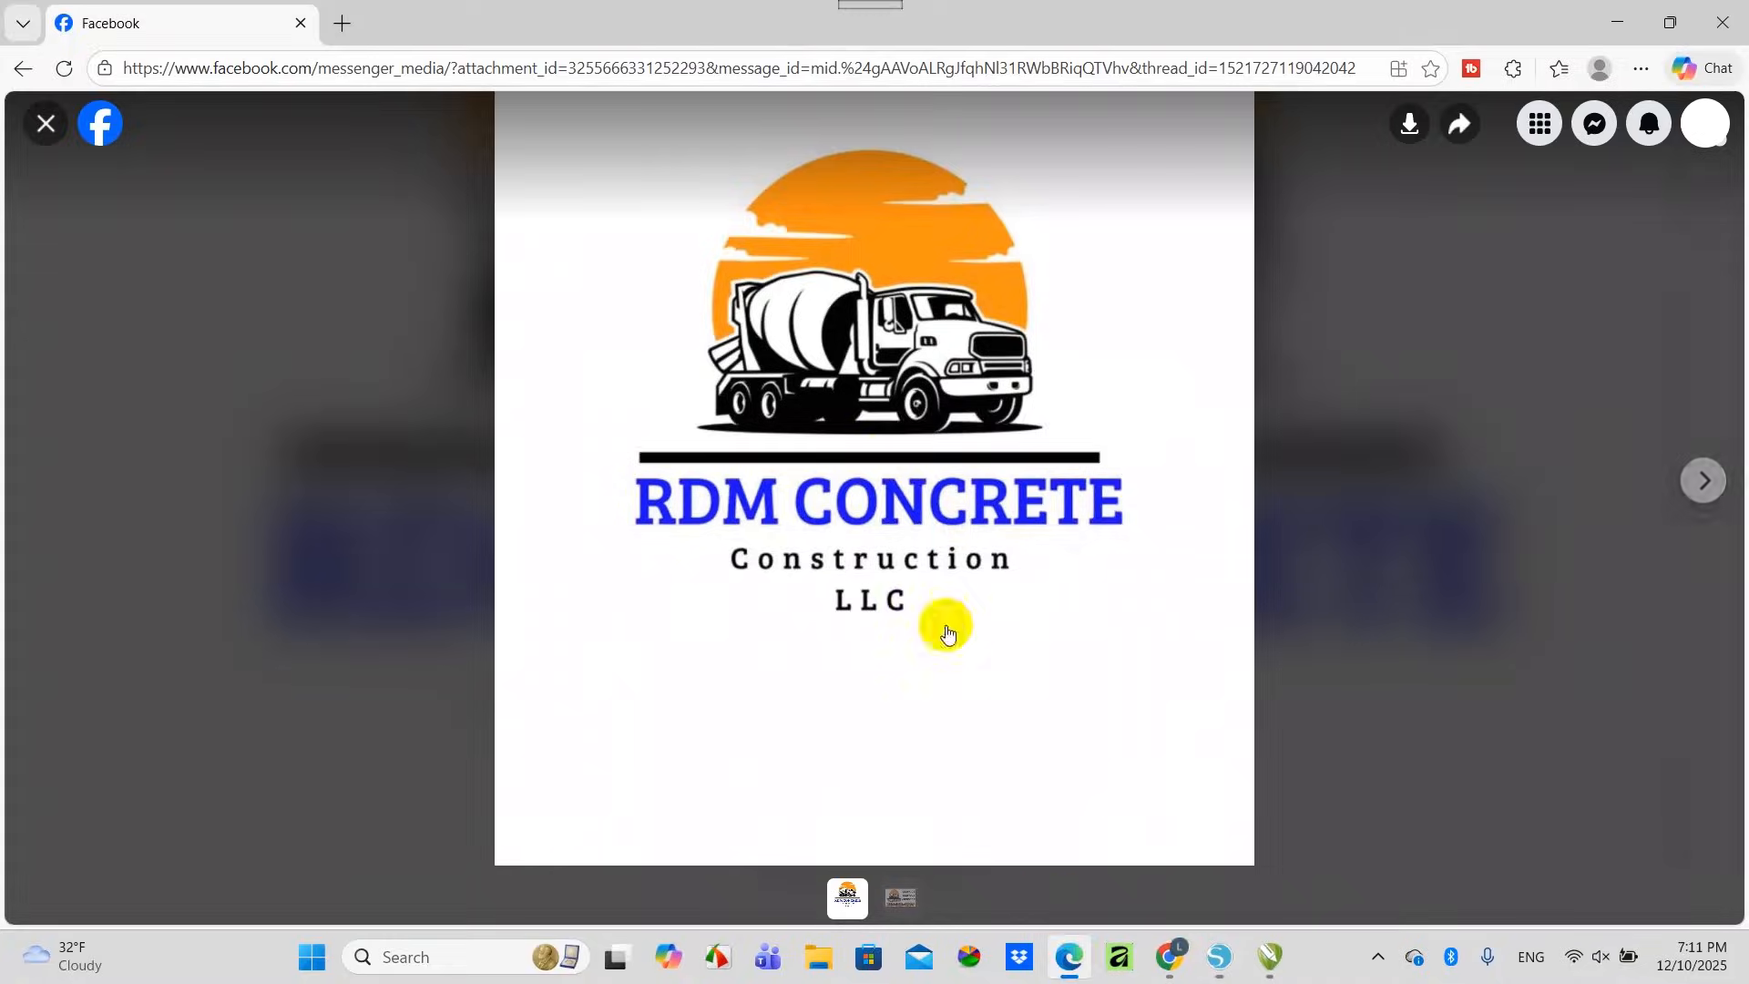
right_click(891, 462)
left_click(956, 553)
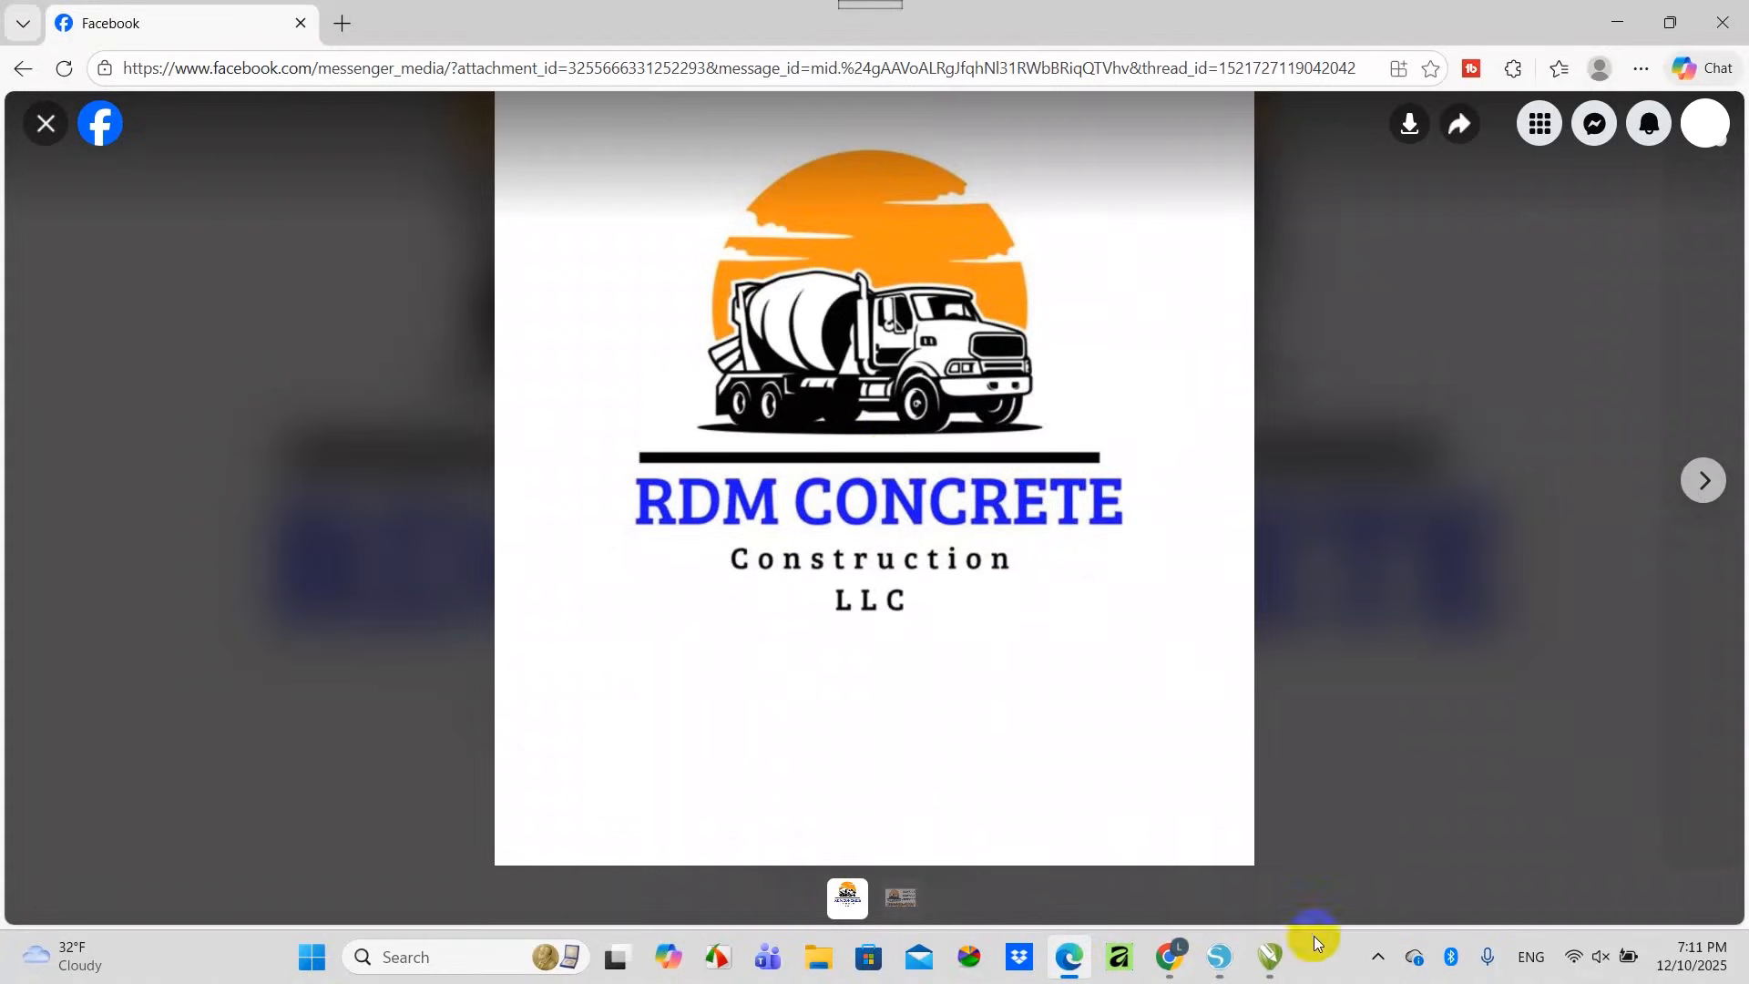
left_click(1275, 958)
left_click(1279, 959)
right_click(1146, 238)
left_click(1233, 347)
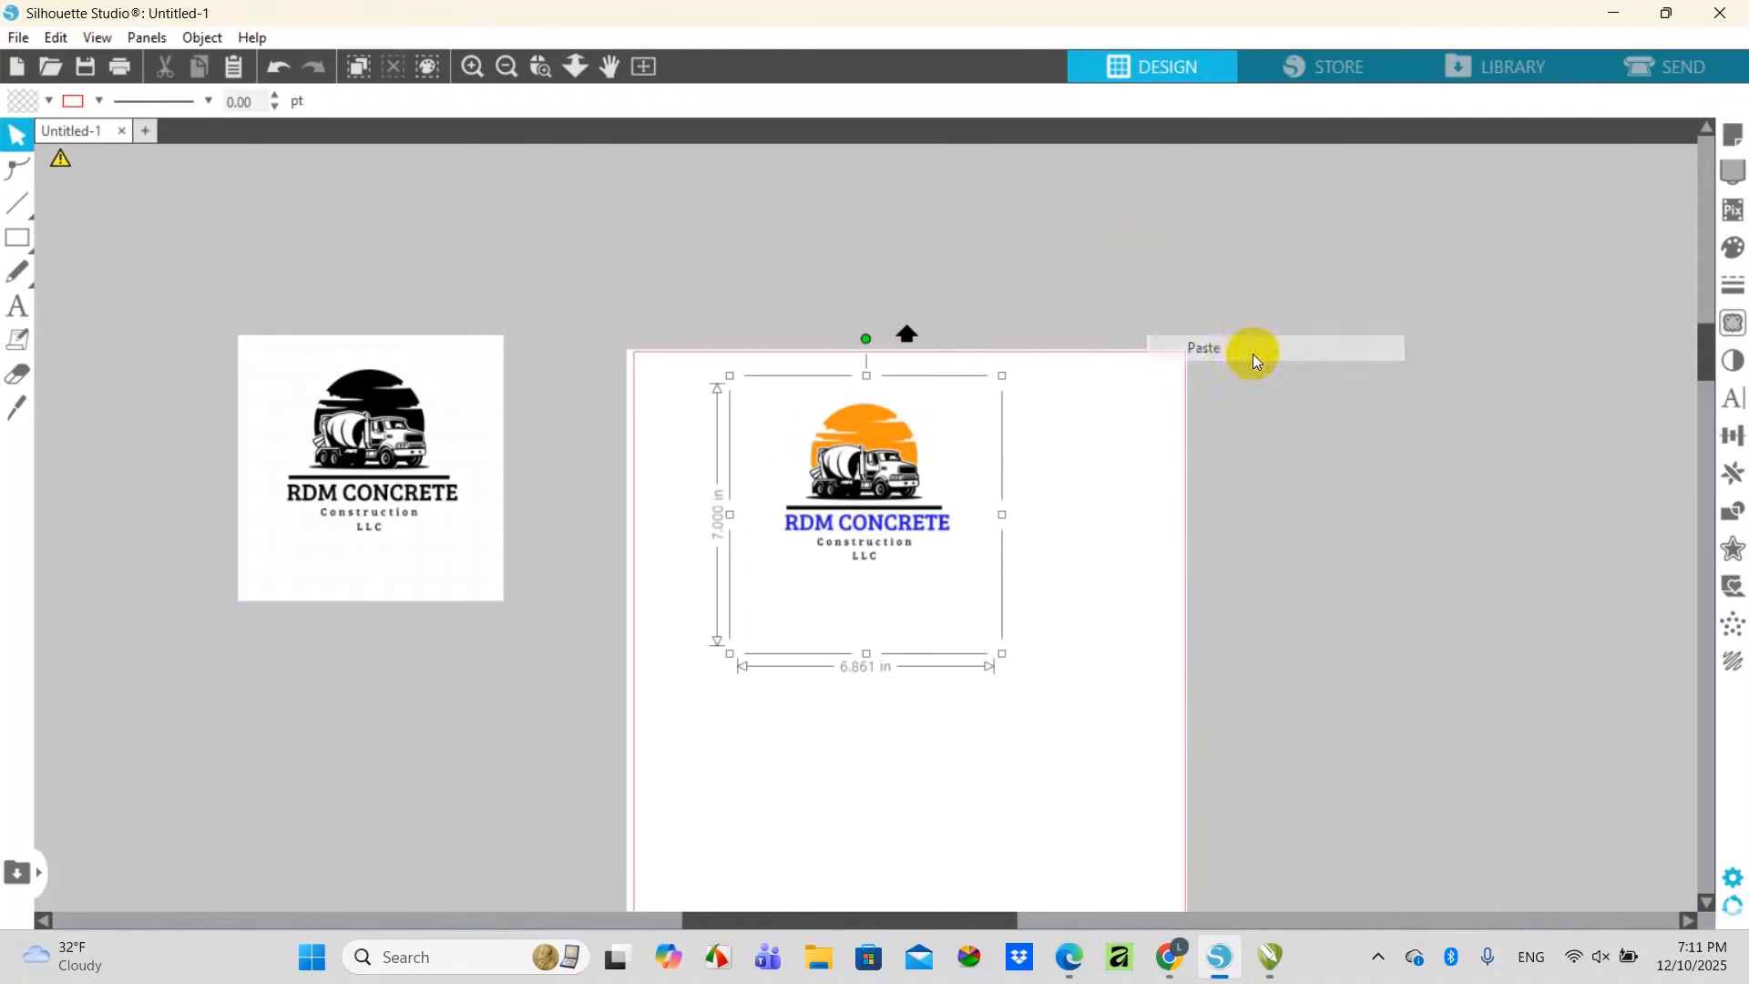
left_click_drag(773, 538, 546, 491)
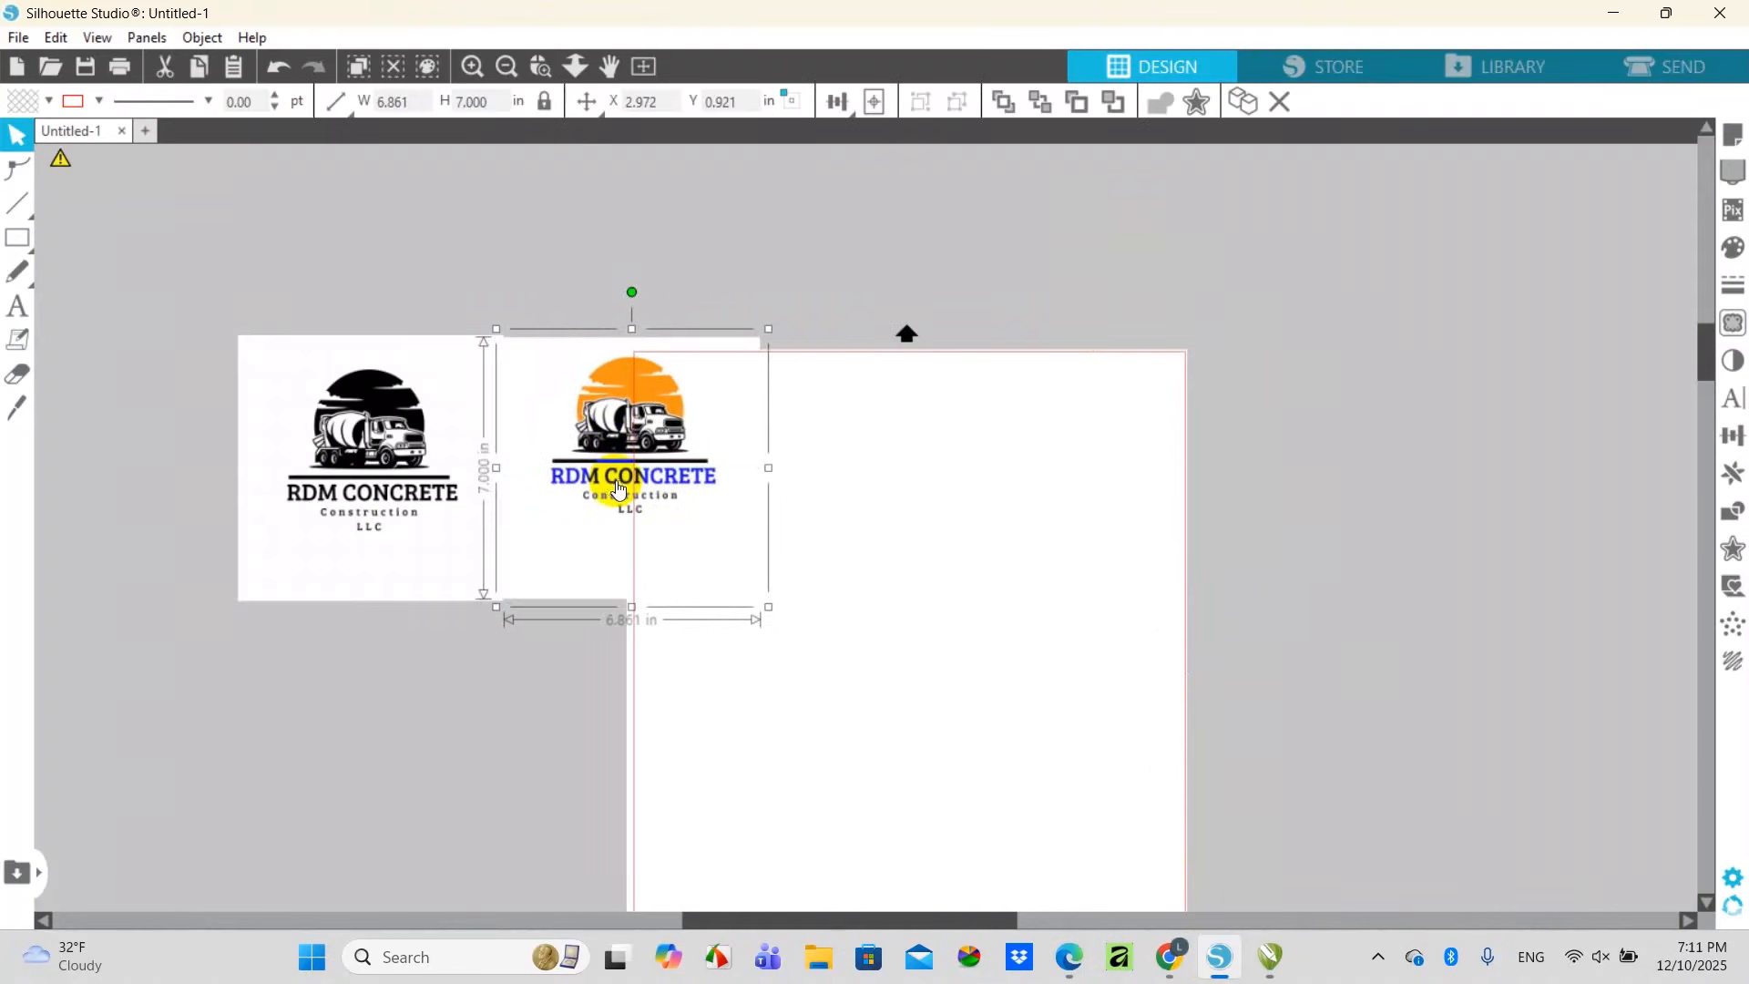
left_click(965, 714)
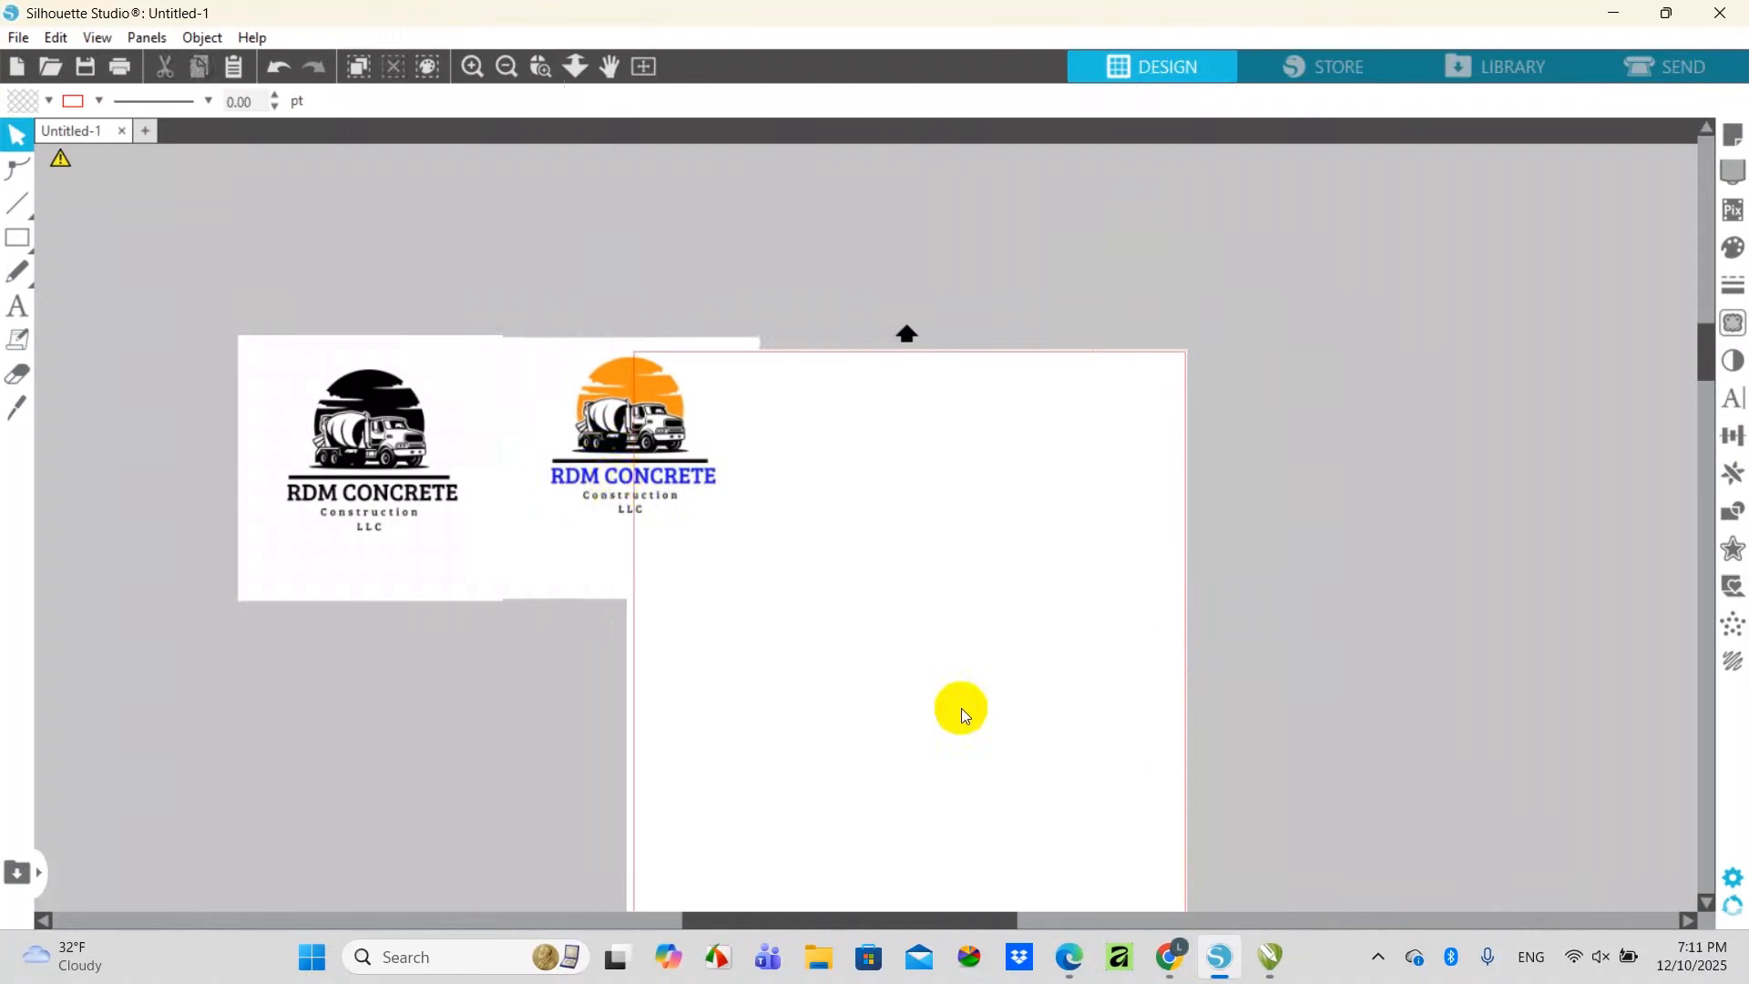
Line up the black and colour logos side by side and compare their detail up close
left_click(472, 66)
left_click(472, 66)
left_click_drag(898, 916, 578, 920)
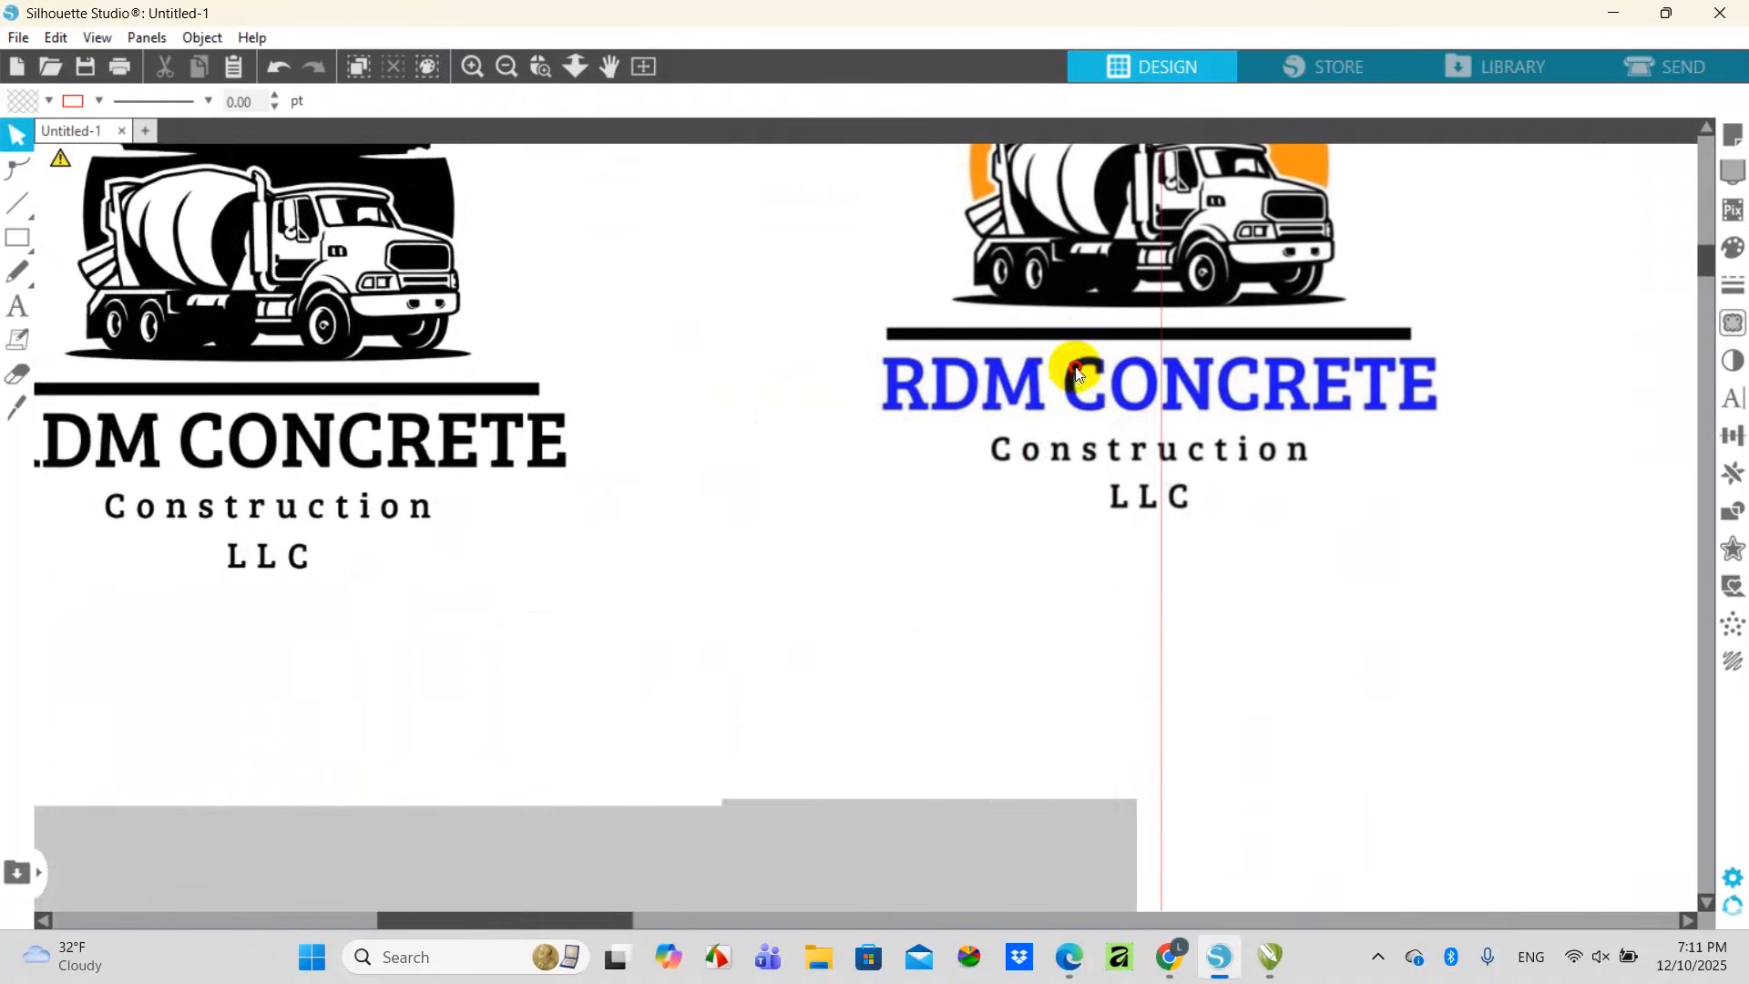
left_click_drag(1074, 371, 1016, 541)
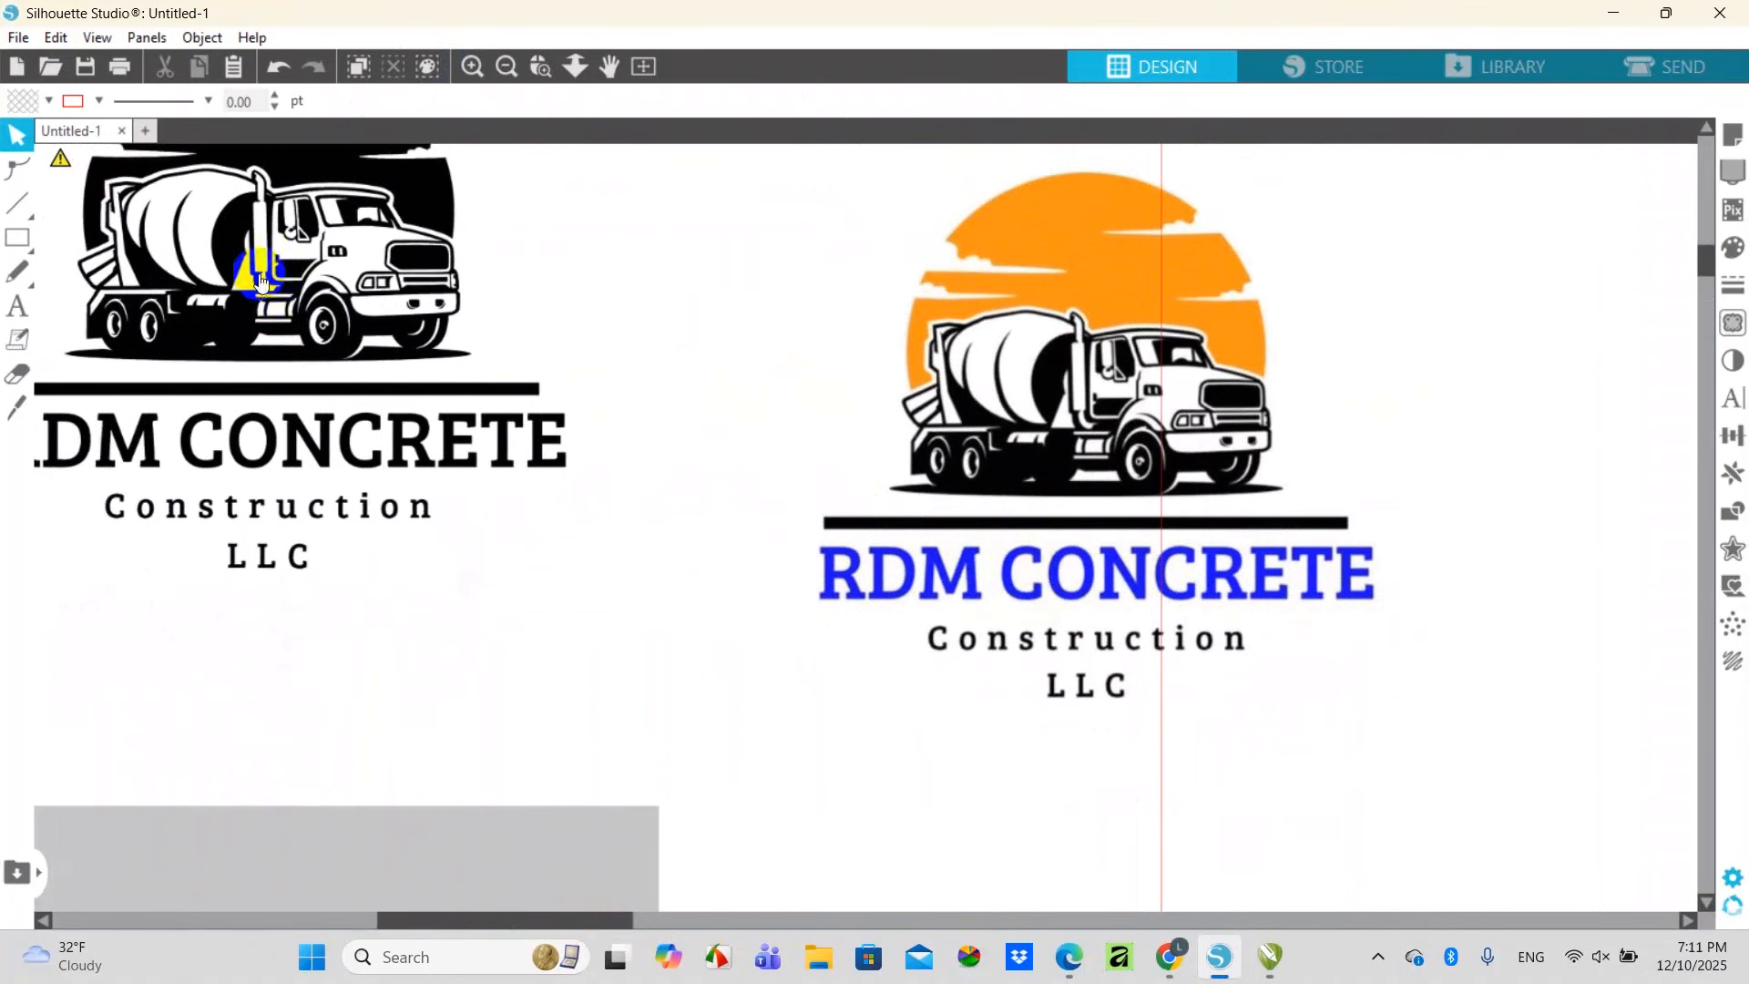
left_click_drag(254, 273, 275, 392)
left_click(221, 281)
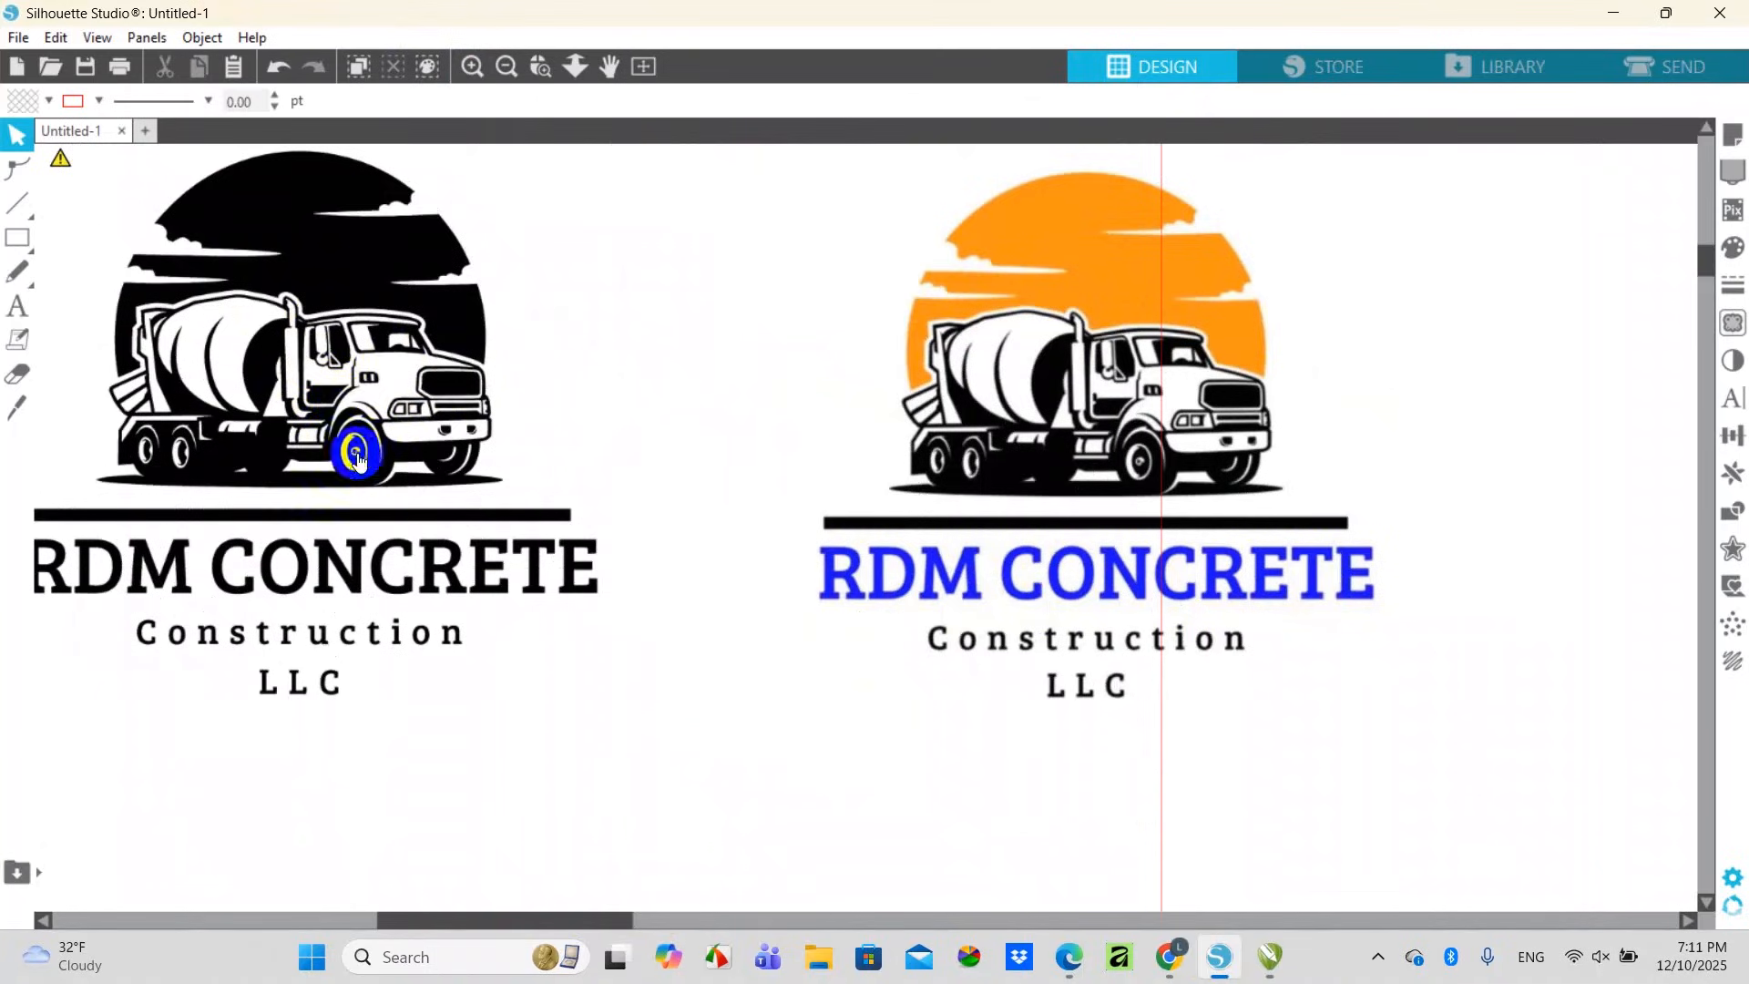
left_click(467, 68)
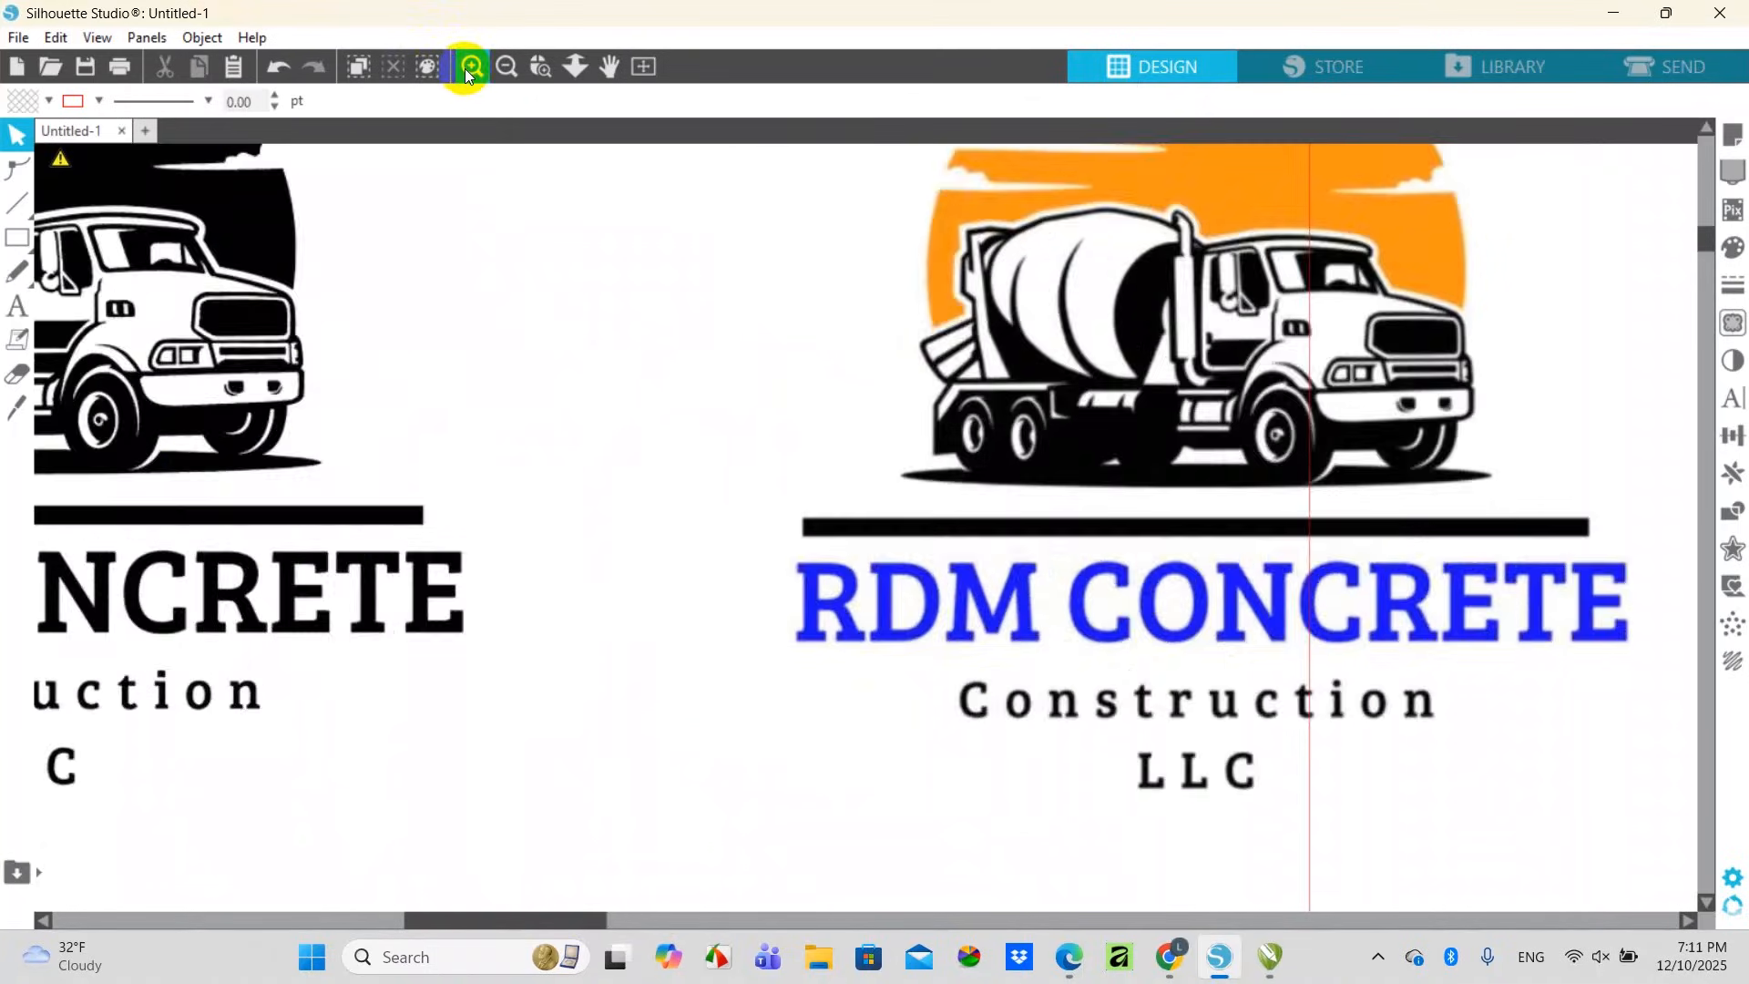
left_click(466, 67)
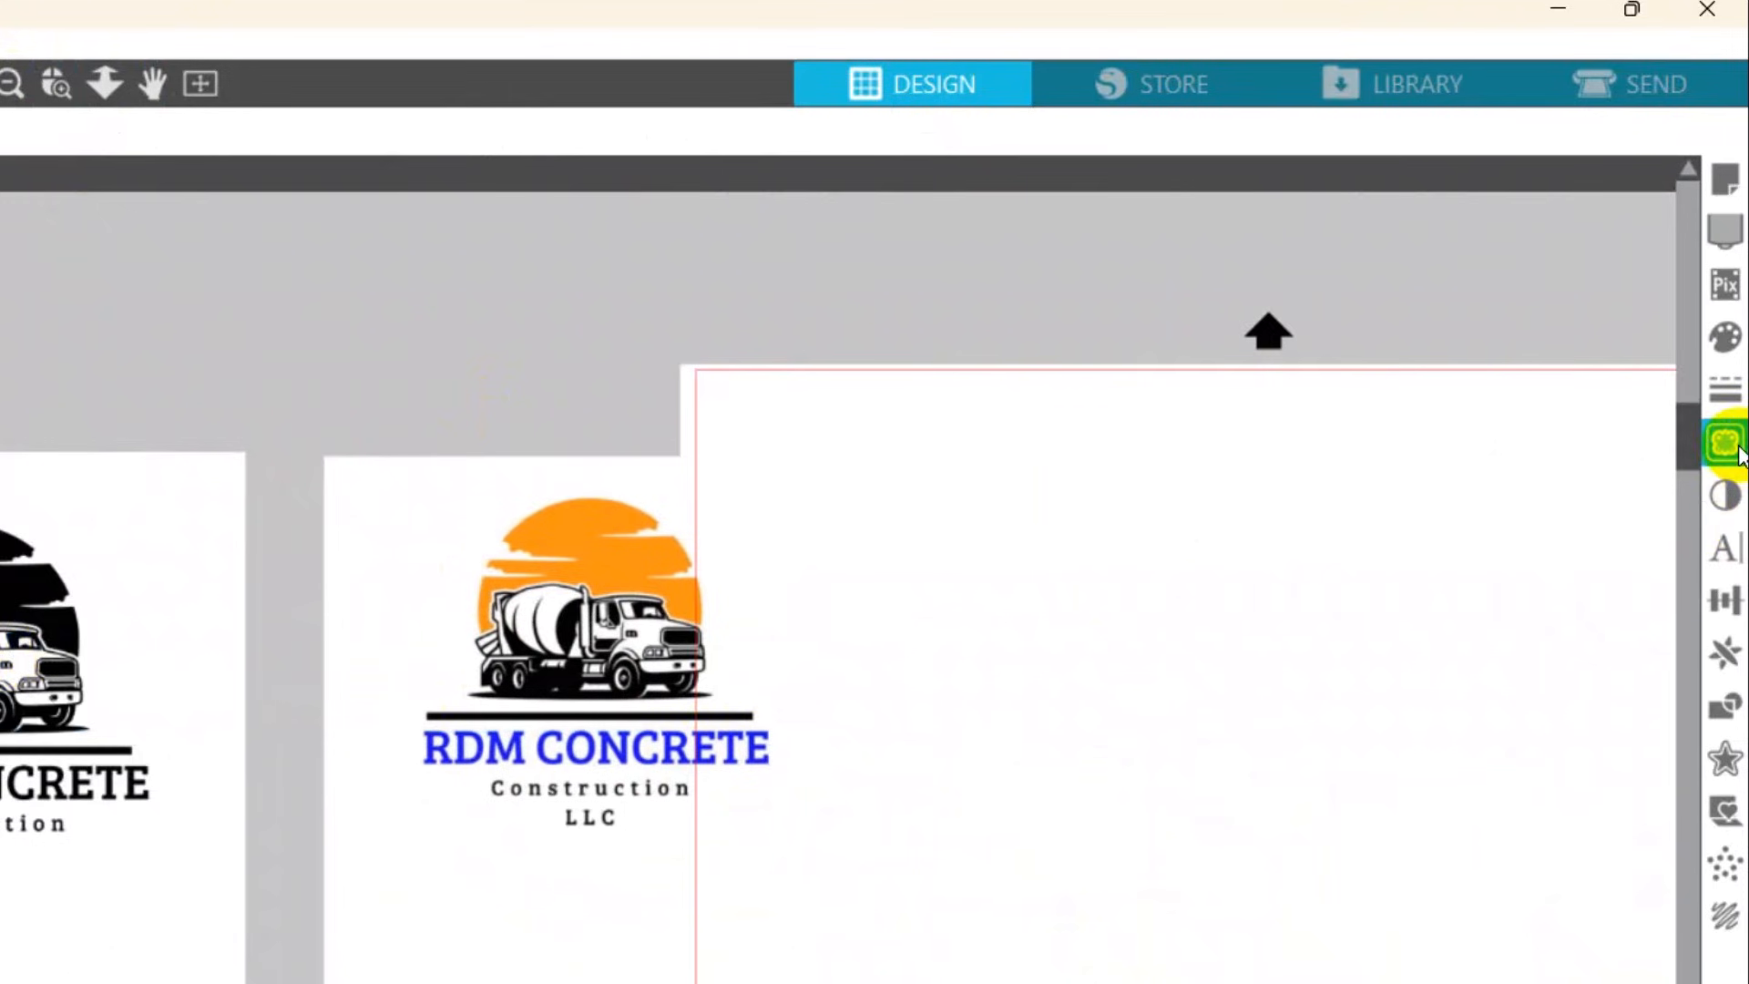
Start a trace of the colour logo with a trace area about 5.75 by 4.75 in around its artwork
left_click(1724, 444)
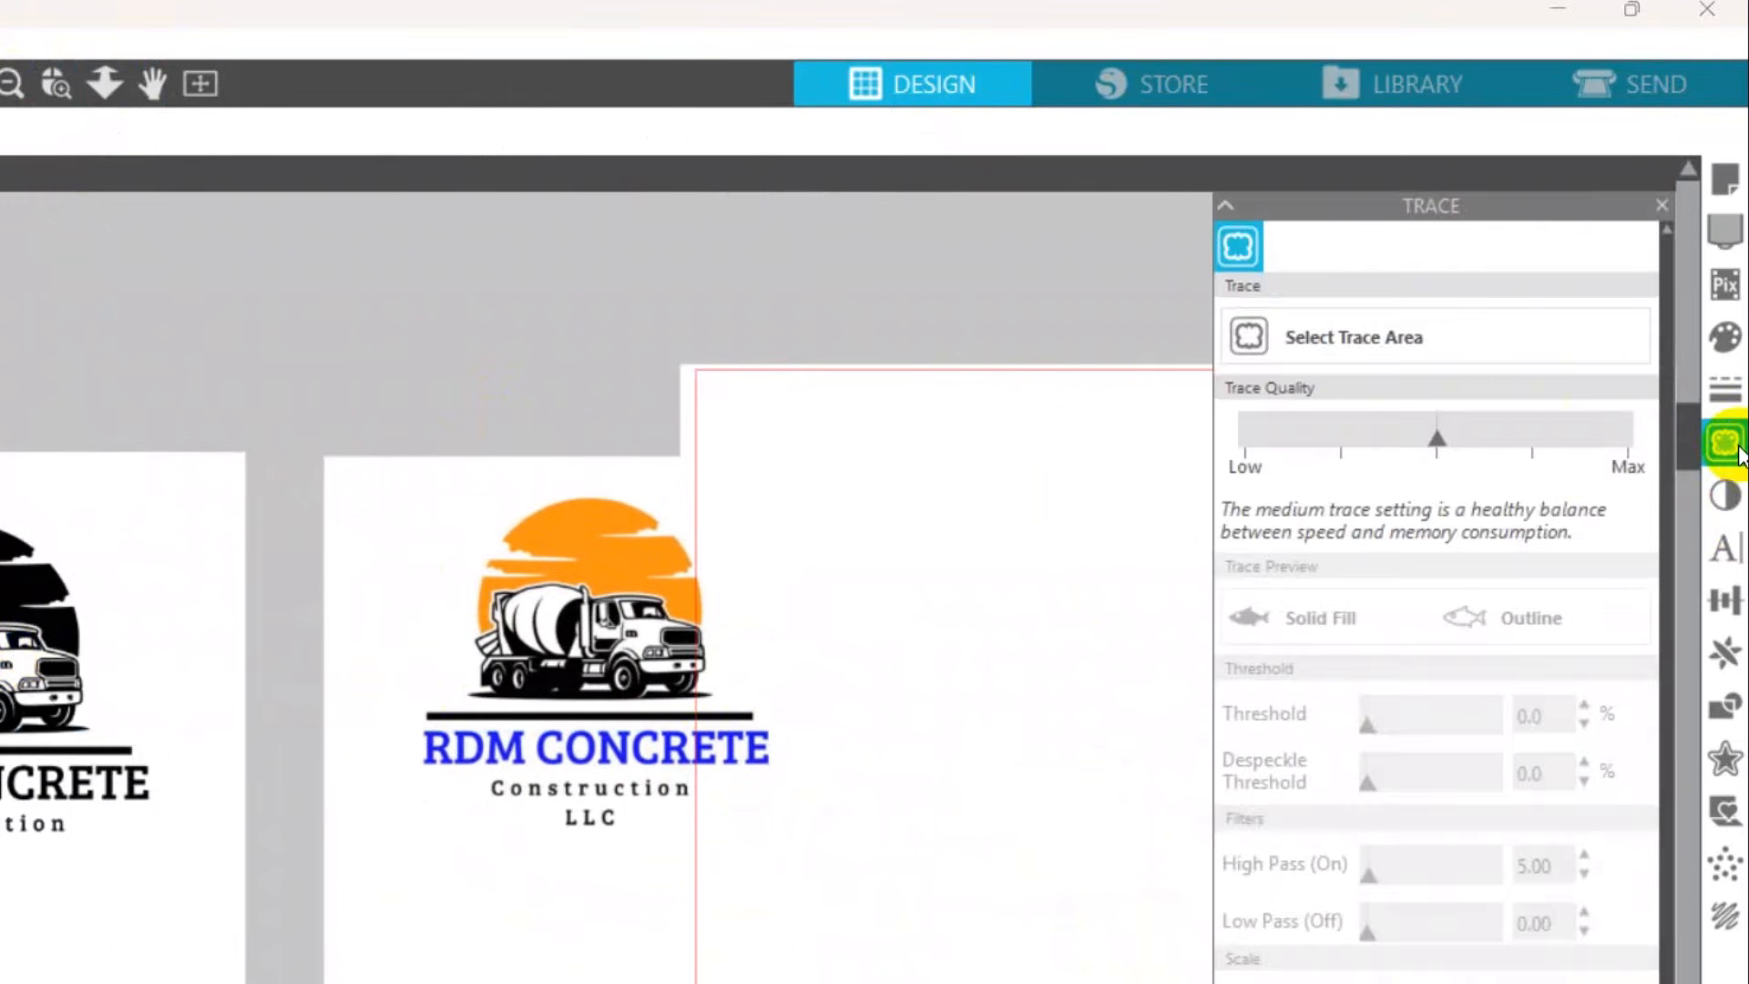
left_click(1361, 359)
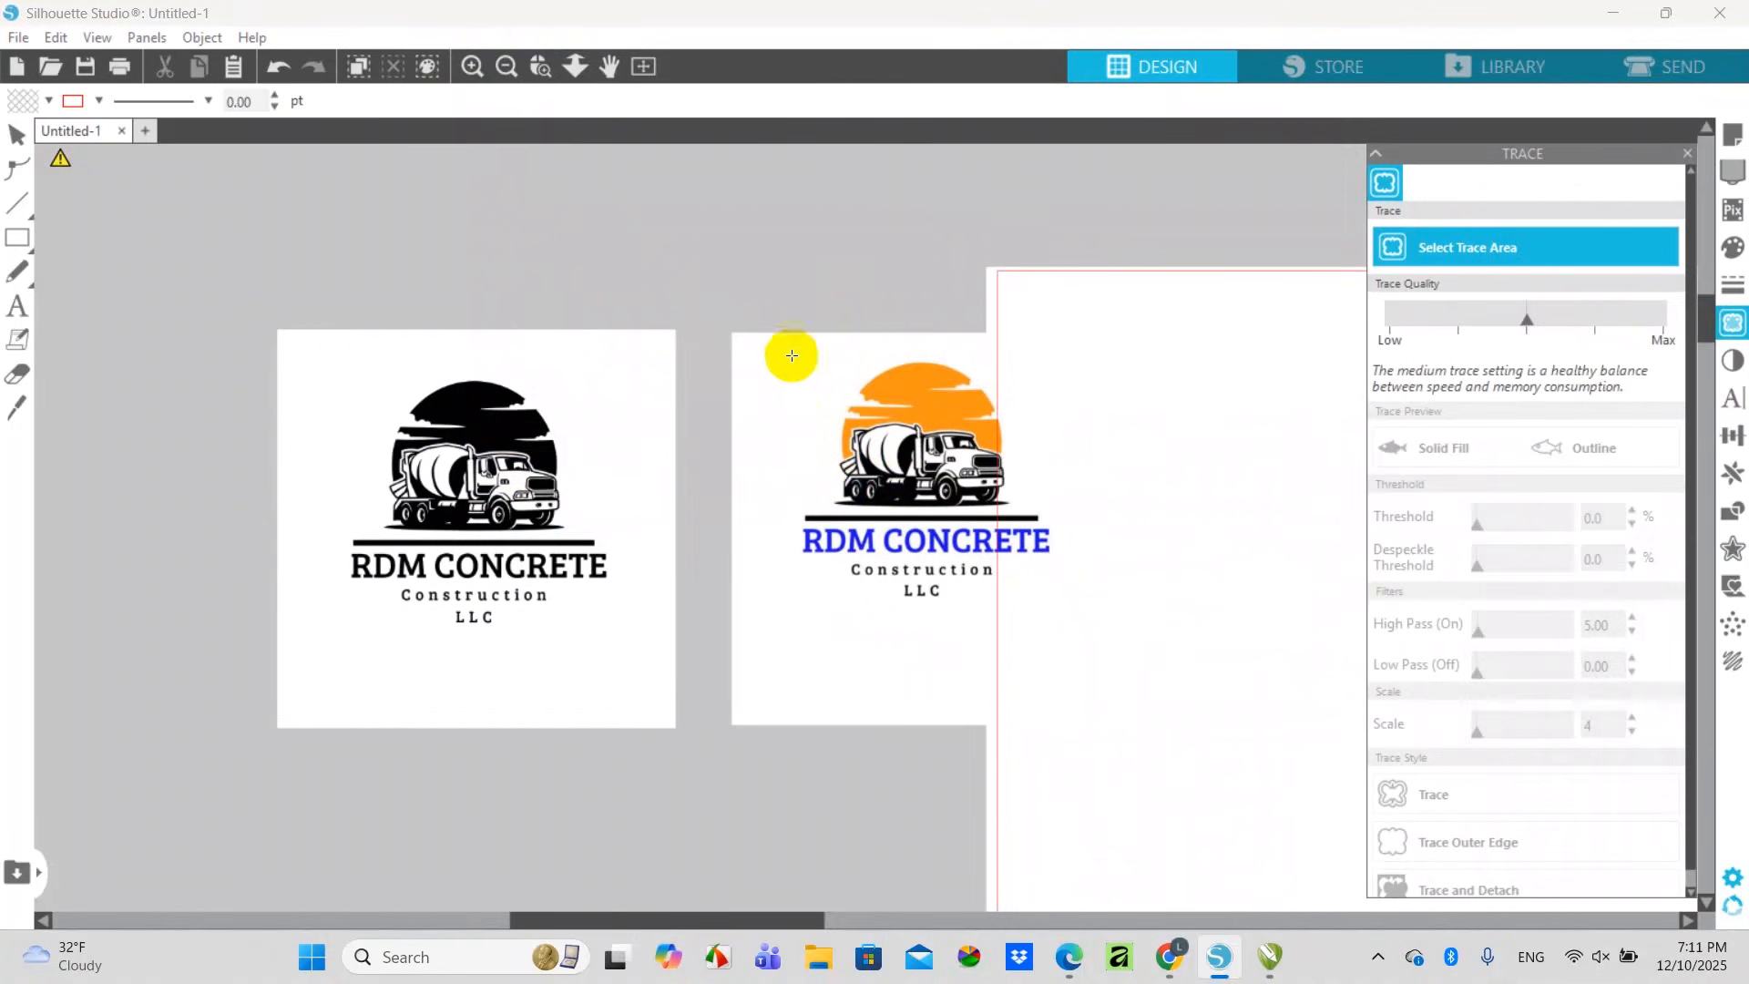
mouse_move(763, 351)
left_mouse_down()
mouse_move(865, 491)
mouse_move(1081, 620)
left_mouse_up()
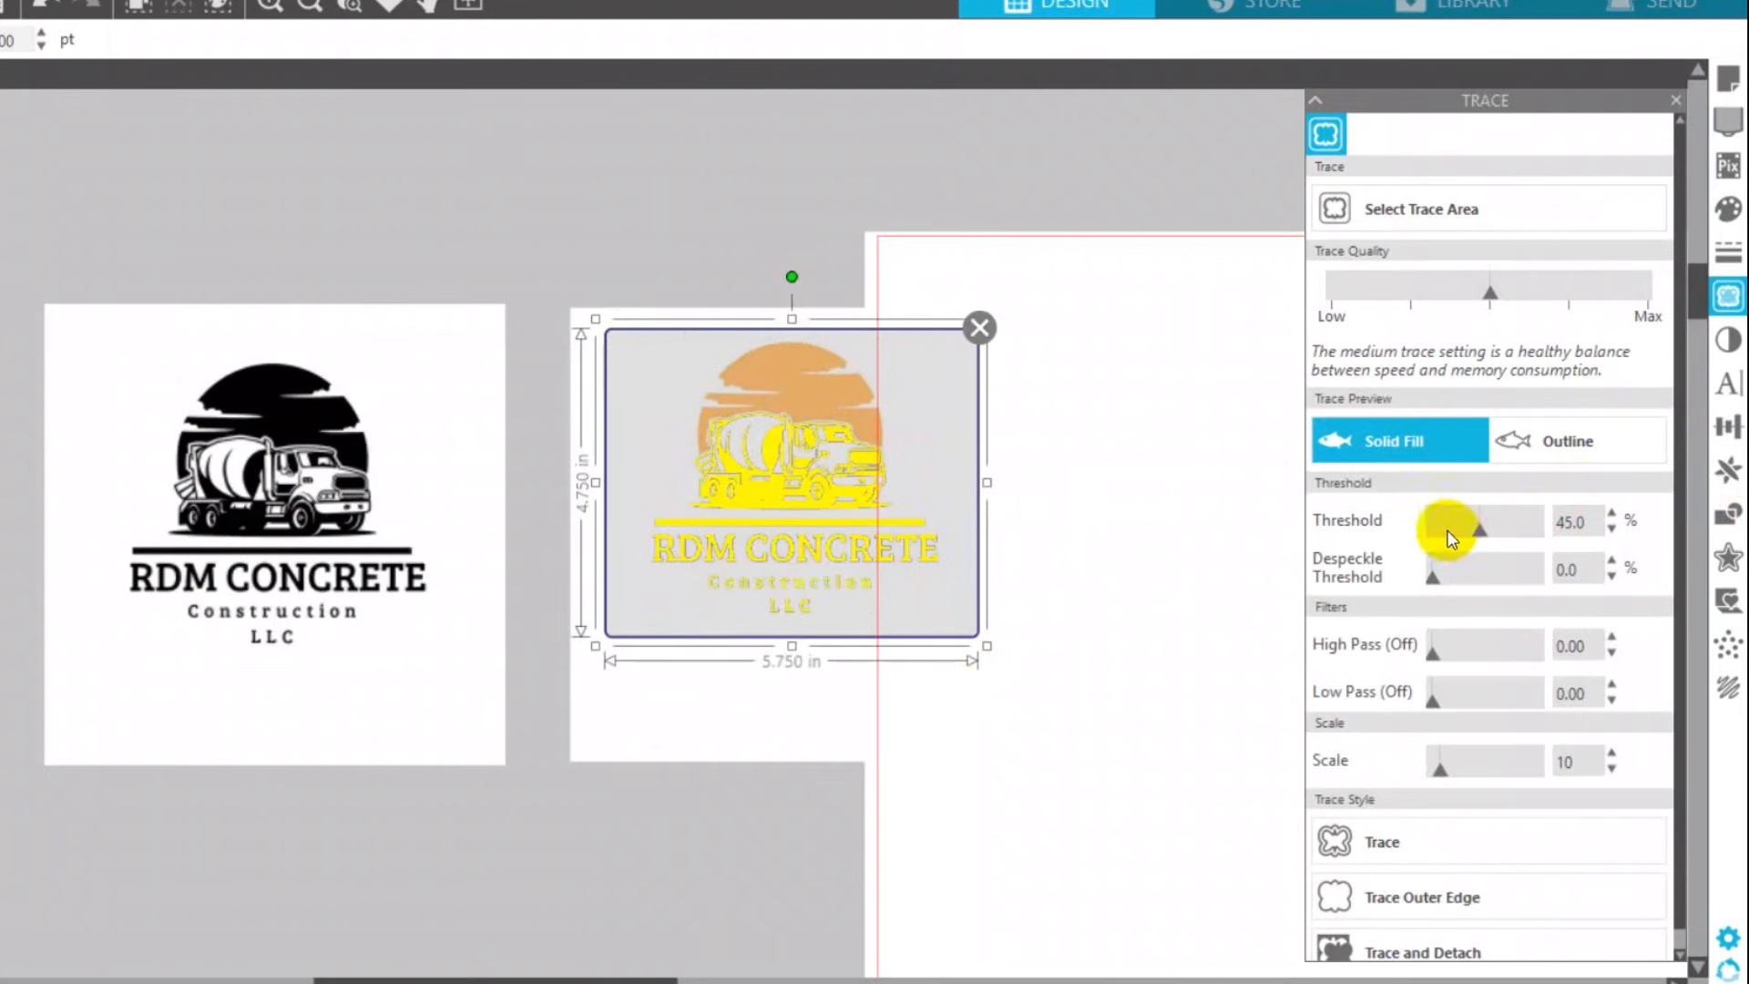
Set the trace threshold of the colour logo to 72%
double_click(1553, 522)
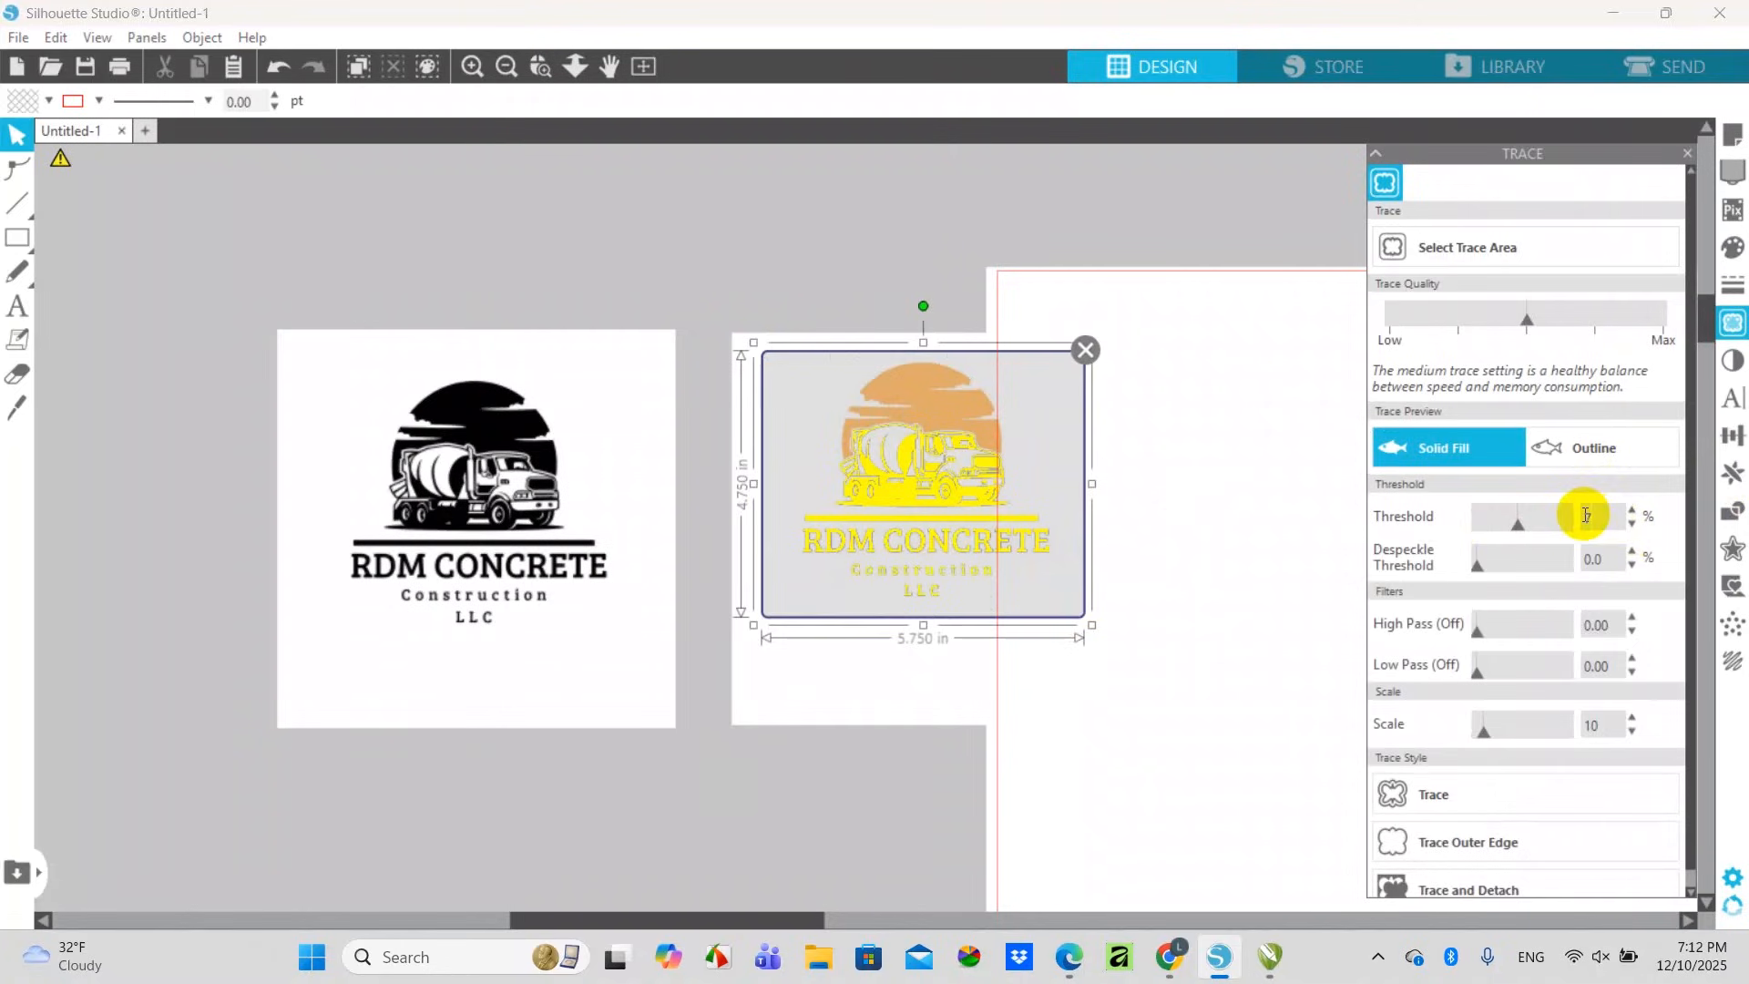
type("72")
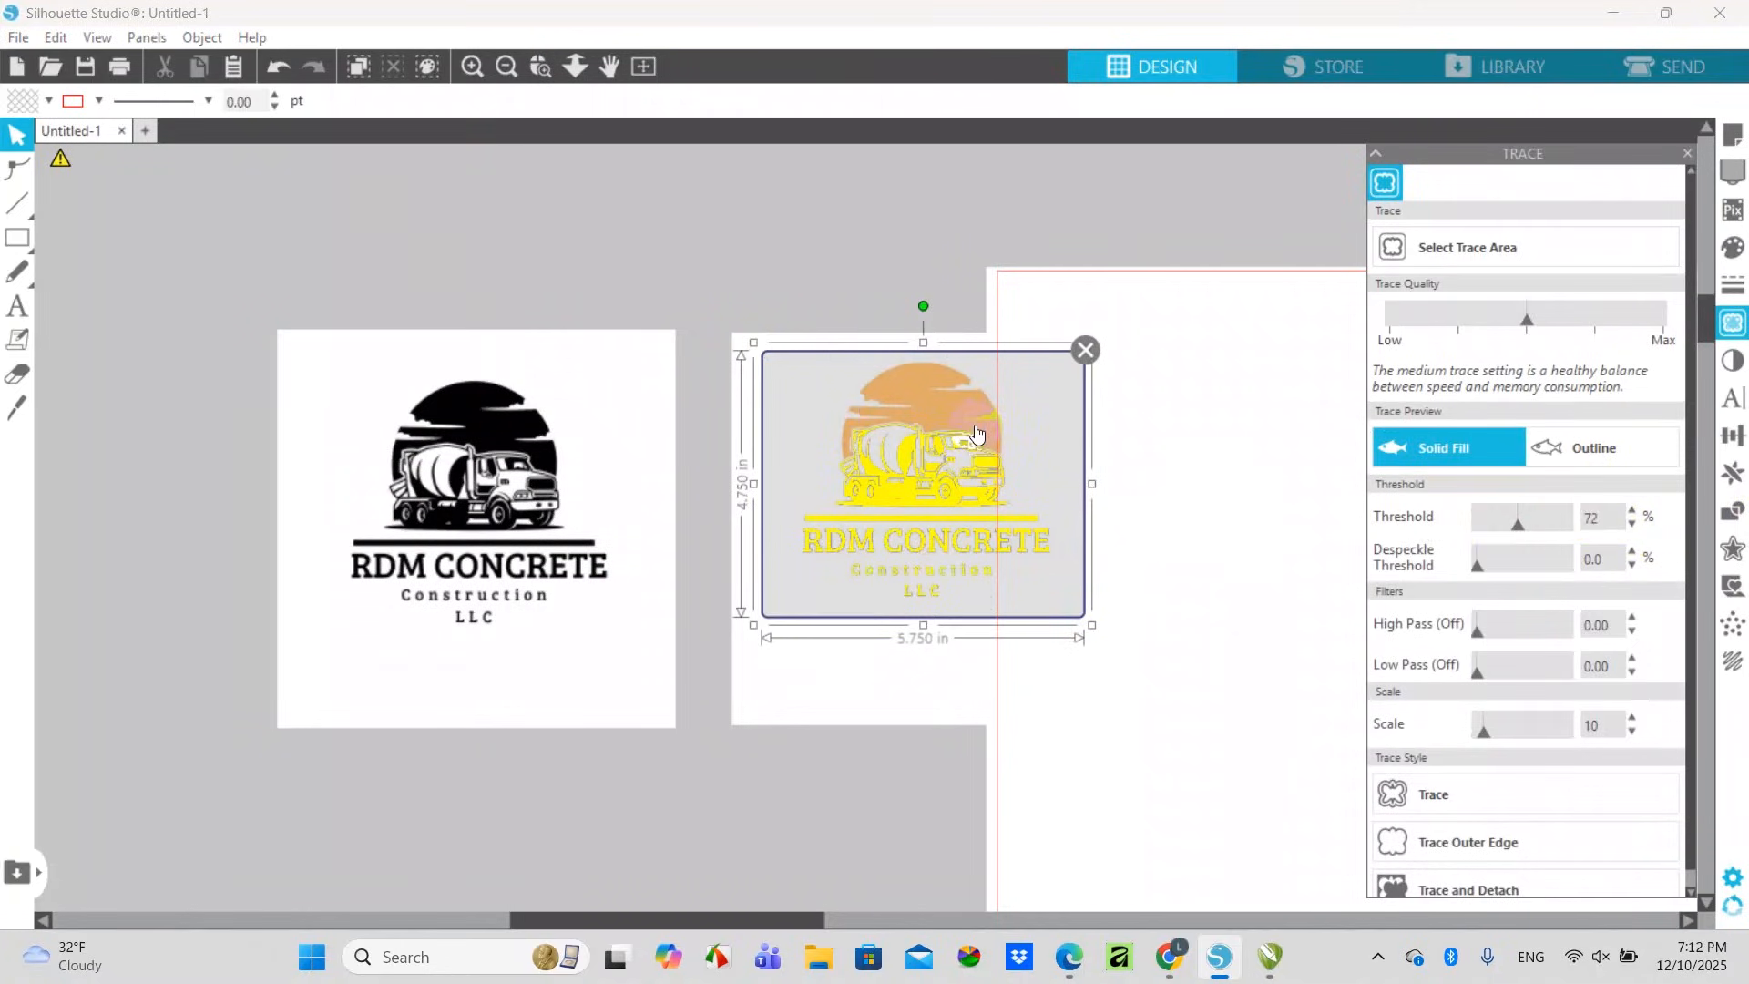
key("Return")
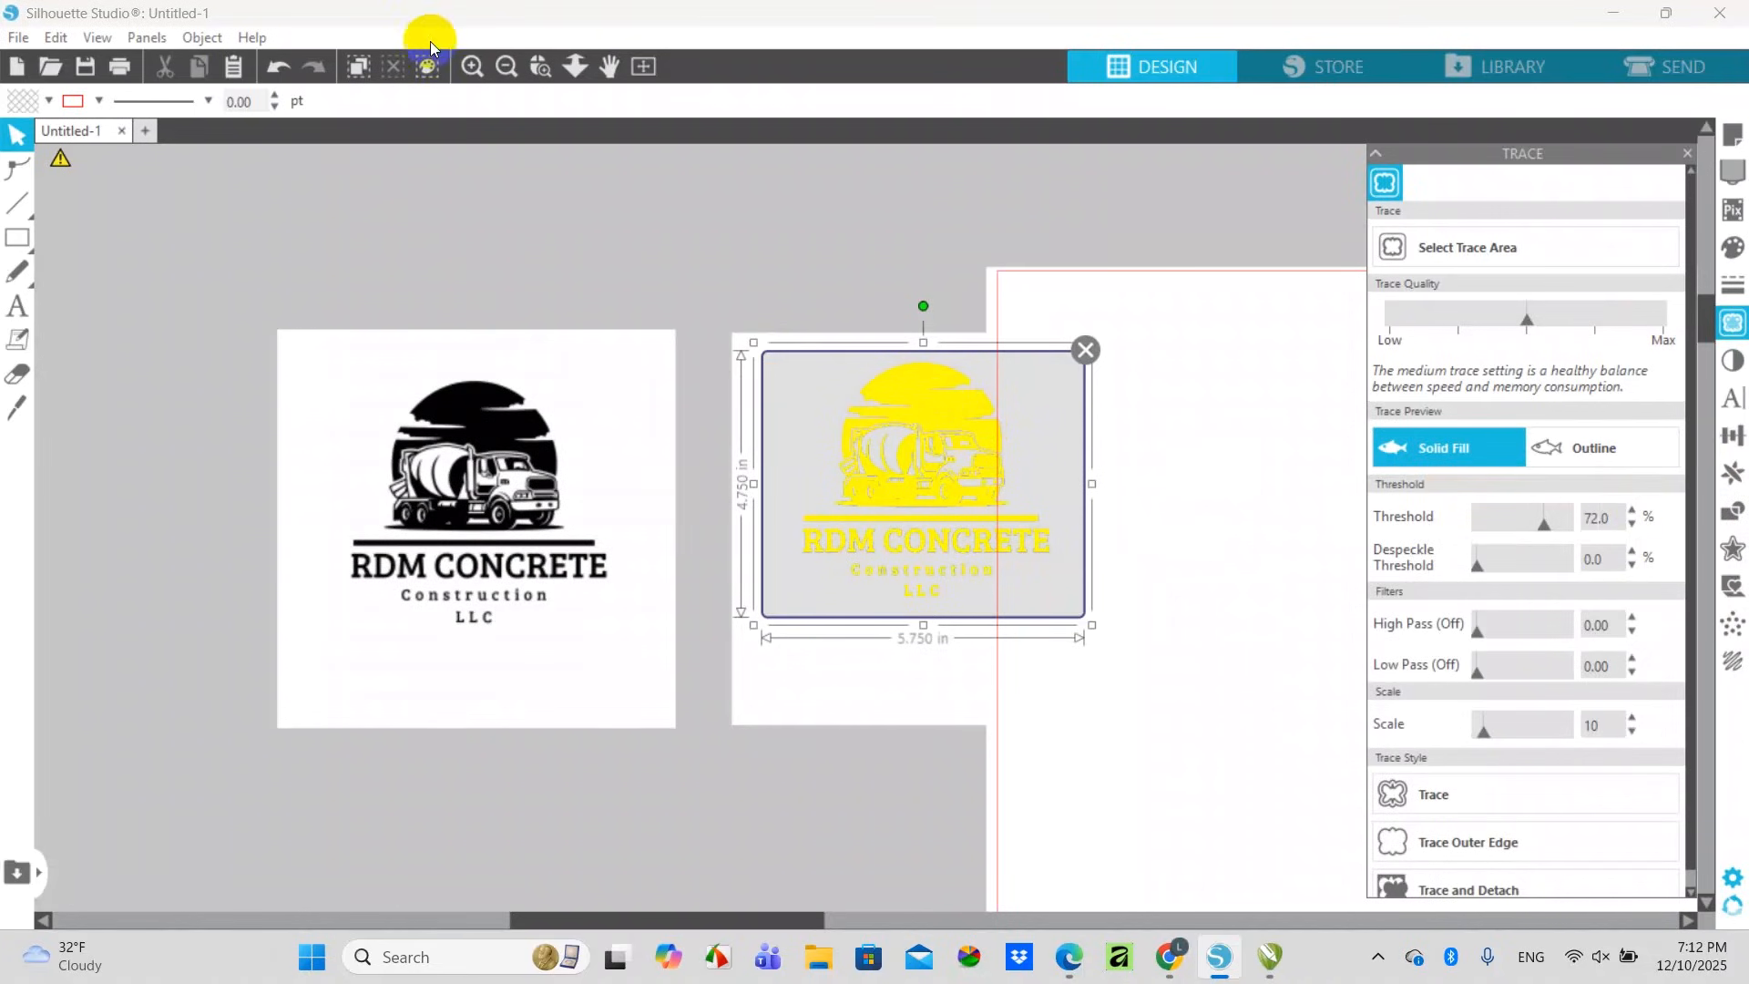
Set the colour logo's trace threshold to 65% and trace it
left_click(472, 60)
left_click(472, 60)
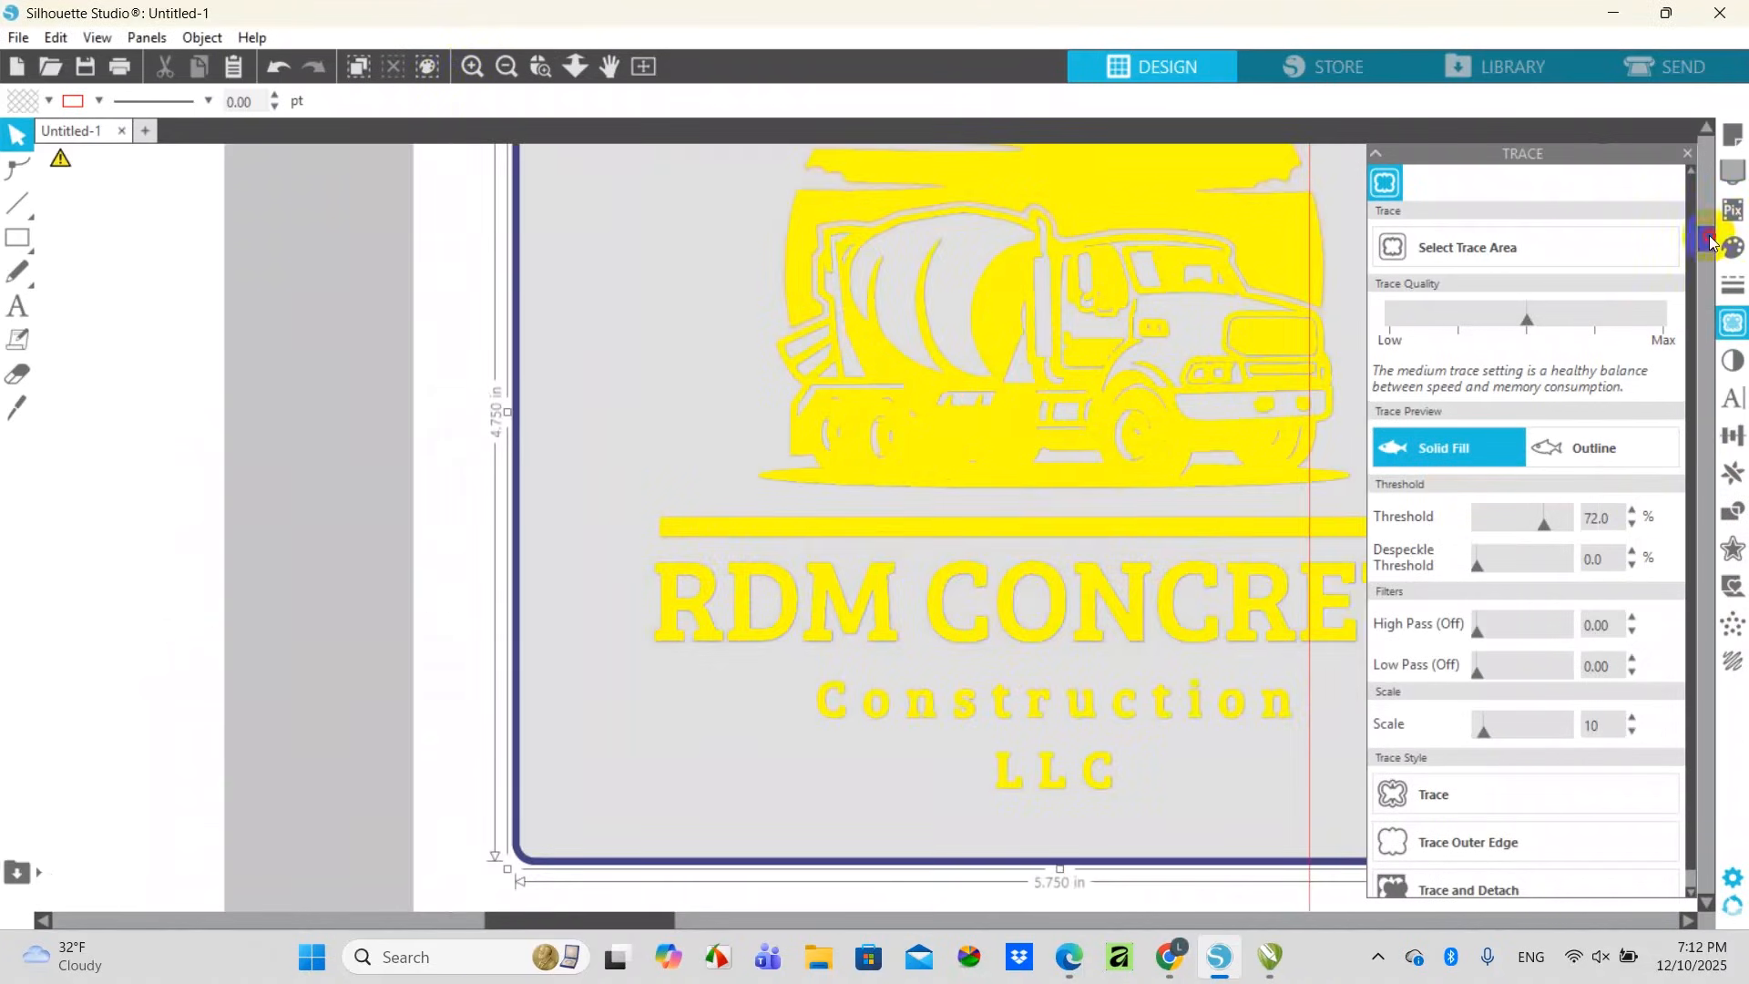
scroll(1712, 235, "up", 2)
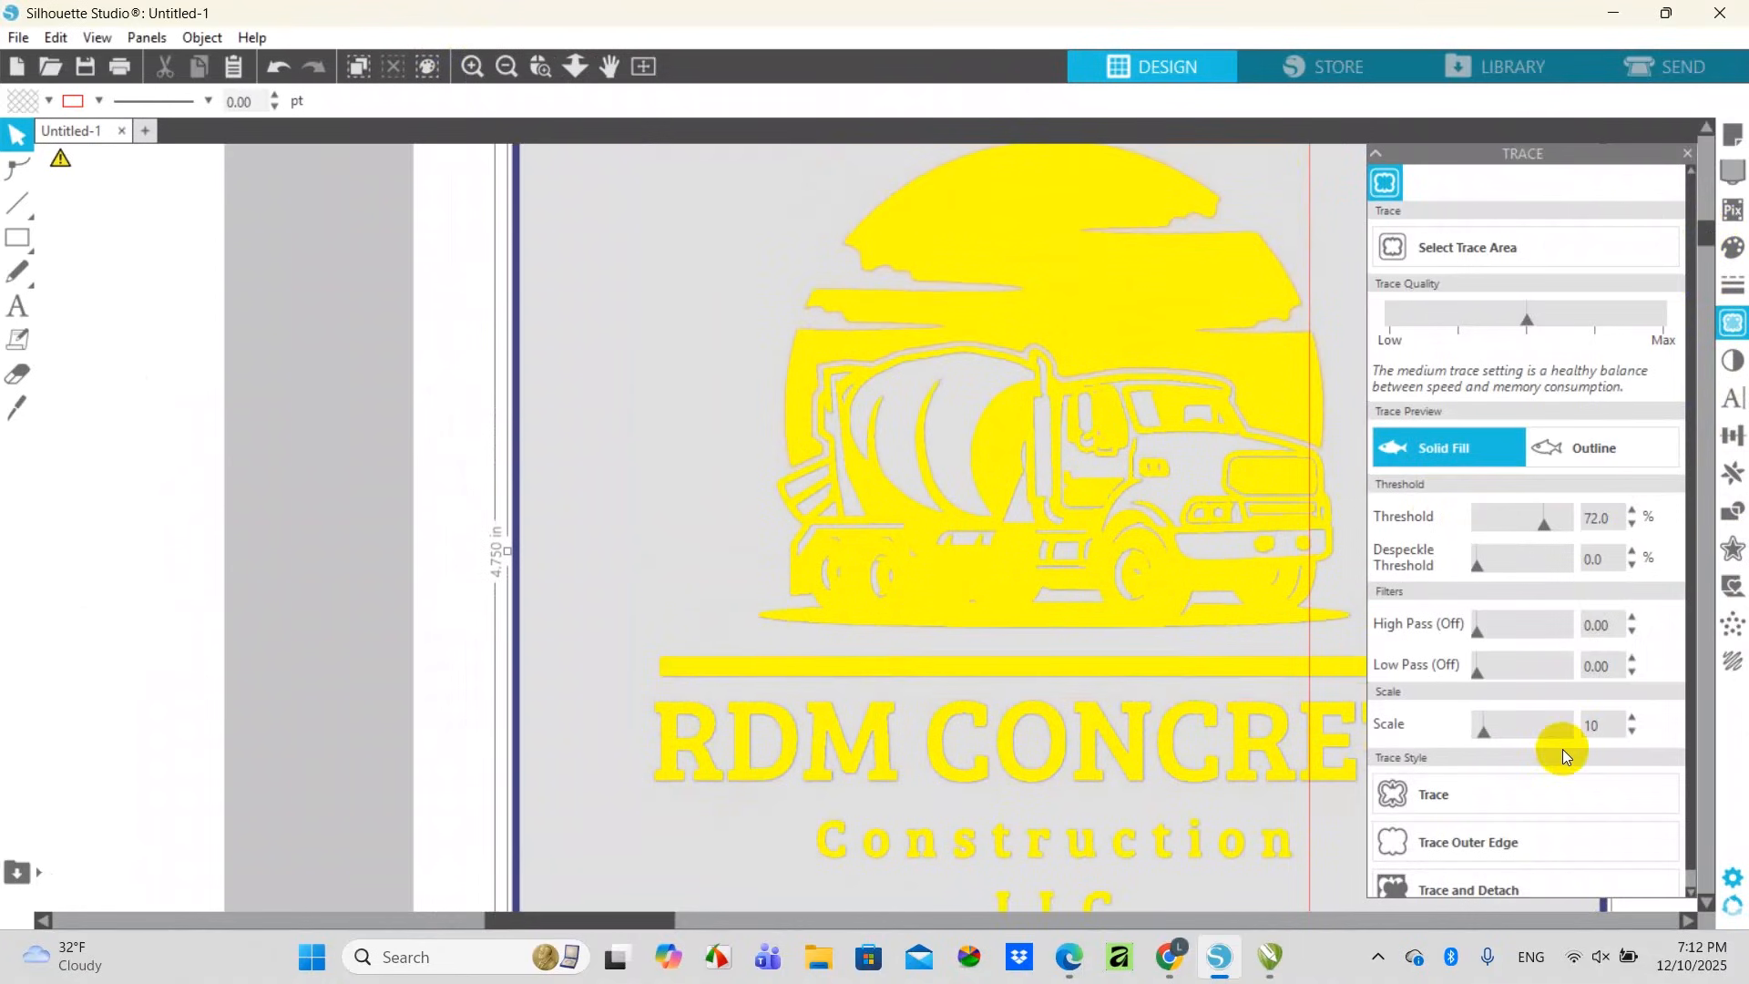
left_click(1631, 511)
left_click(1631, 511)
left_click(1631, 511)
left_click(1631, 511)
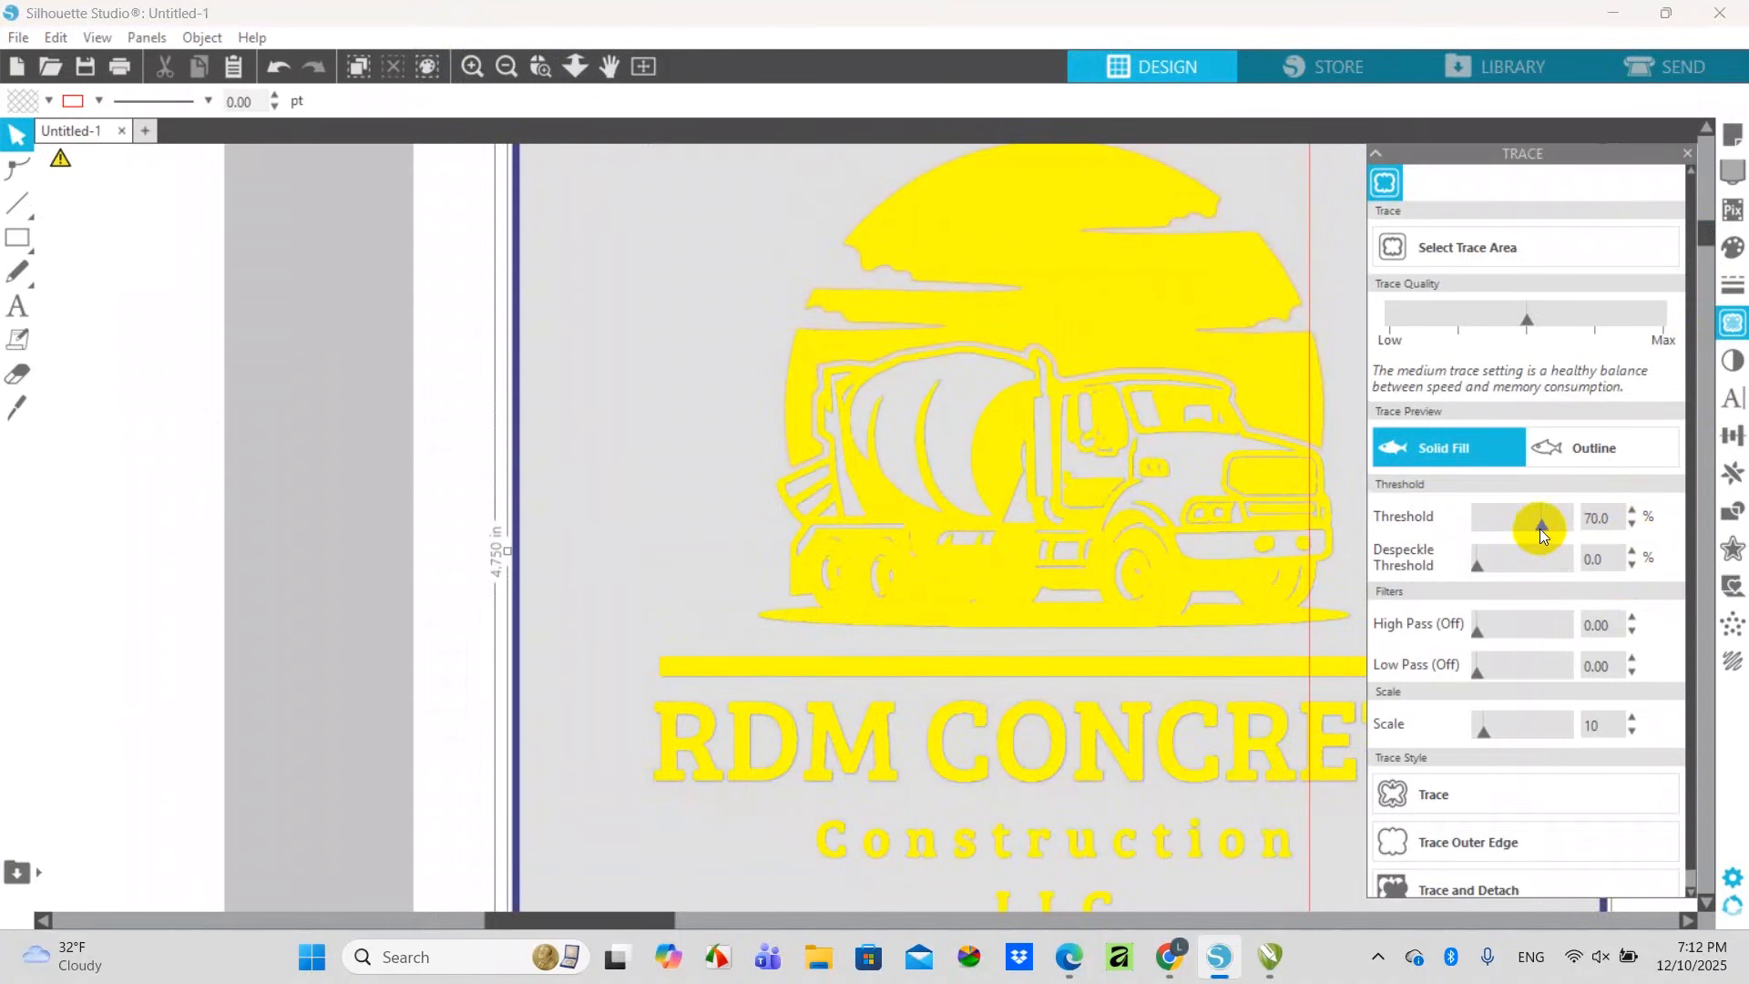
left_click_drag(1539, 528, 1537, 536)
left_click(1597, 787)
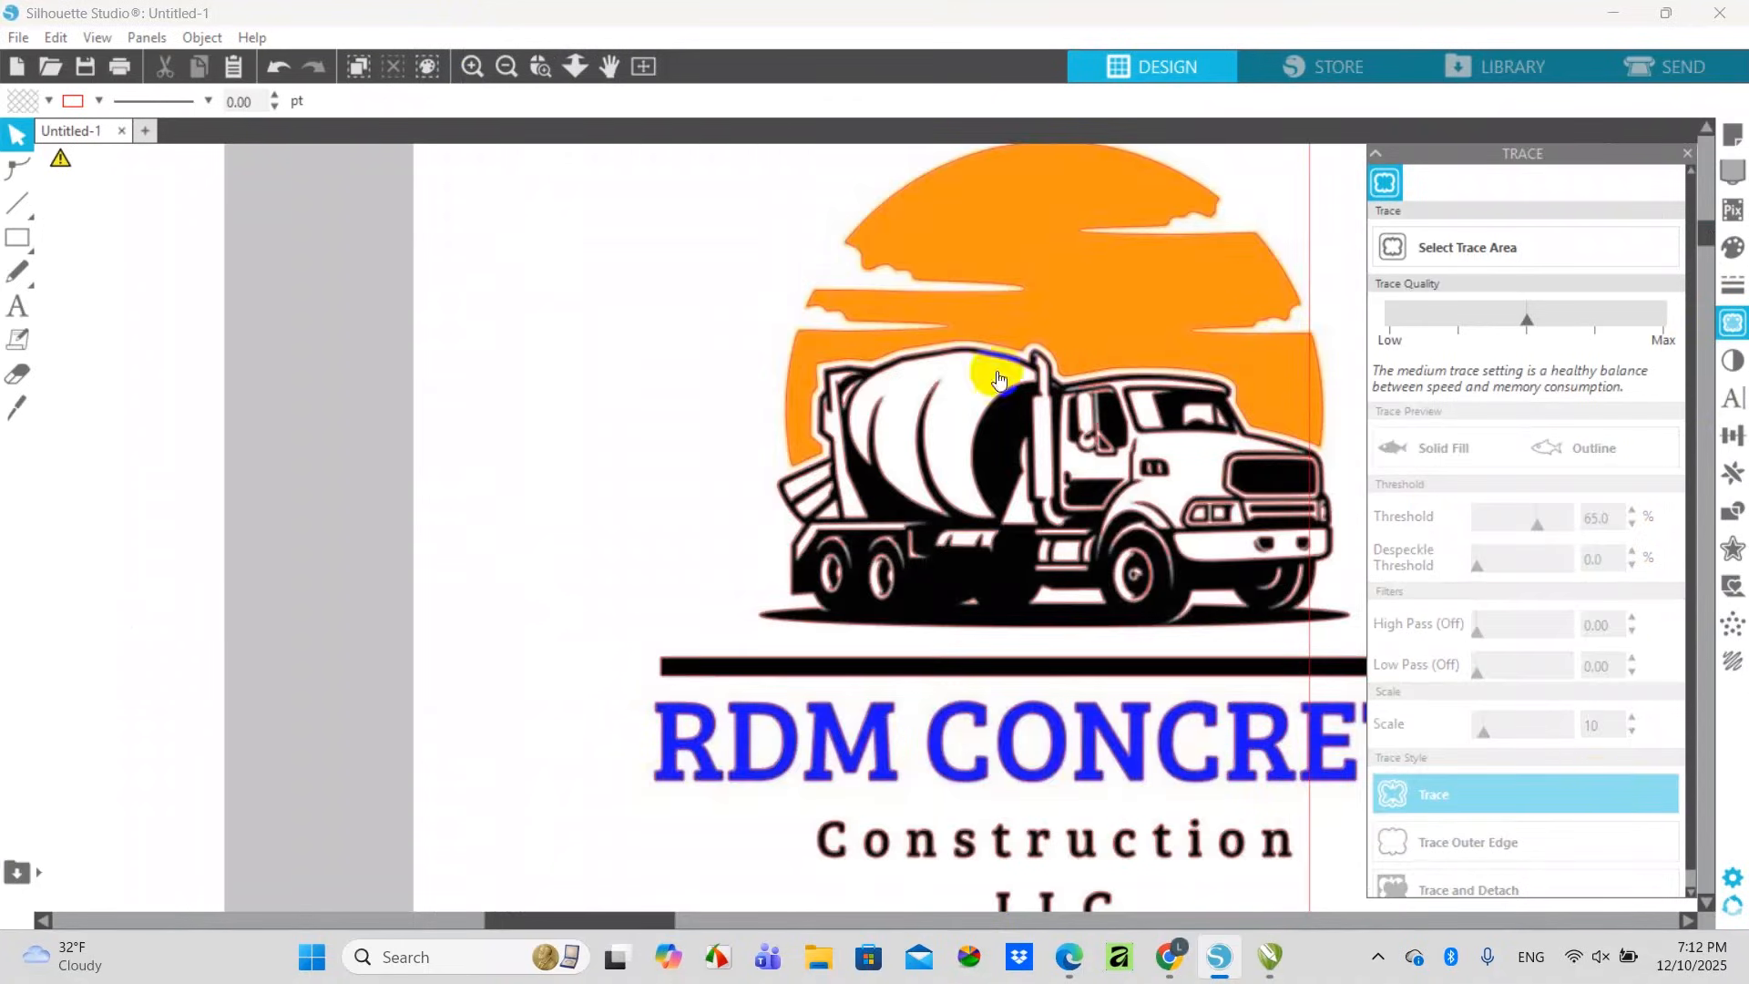
Move the colour logo image off its trace and to the right onto the page
left_click(508, 68)
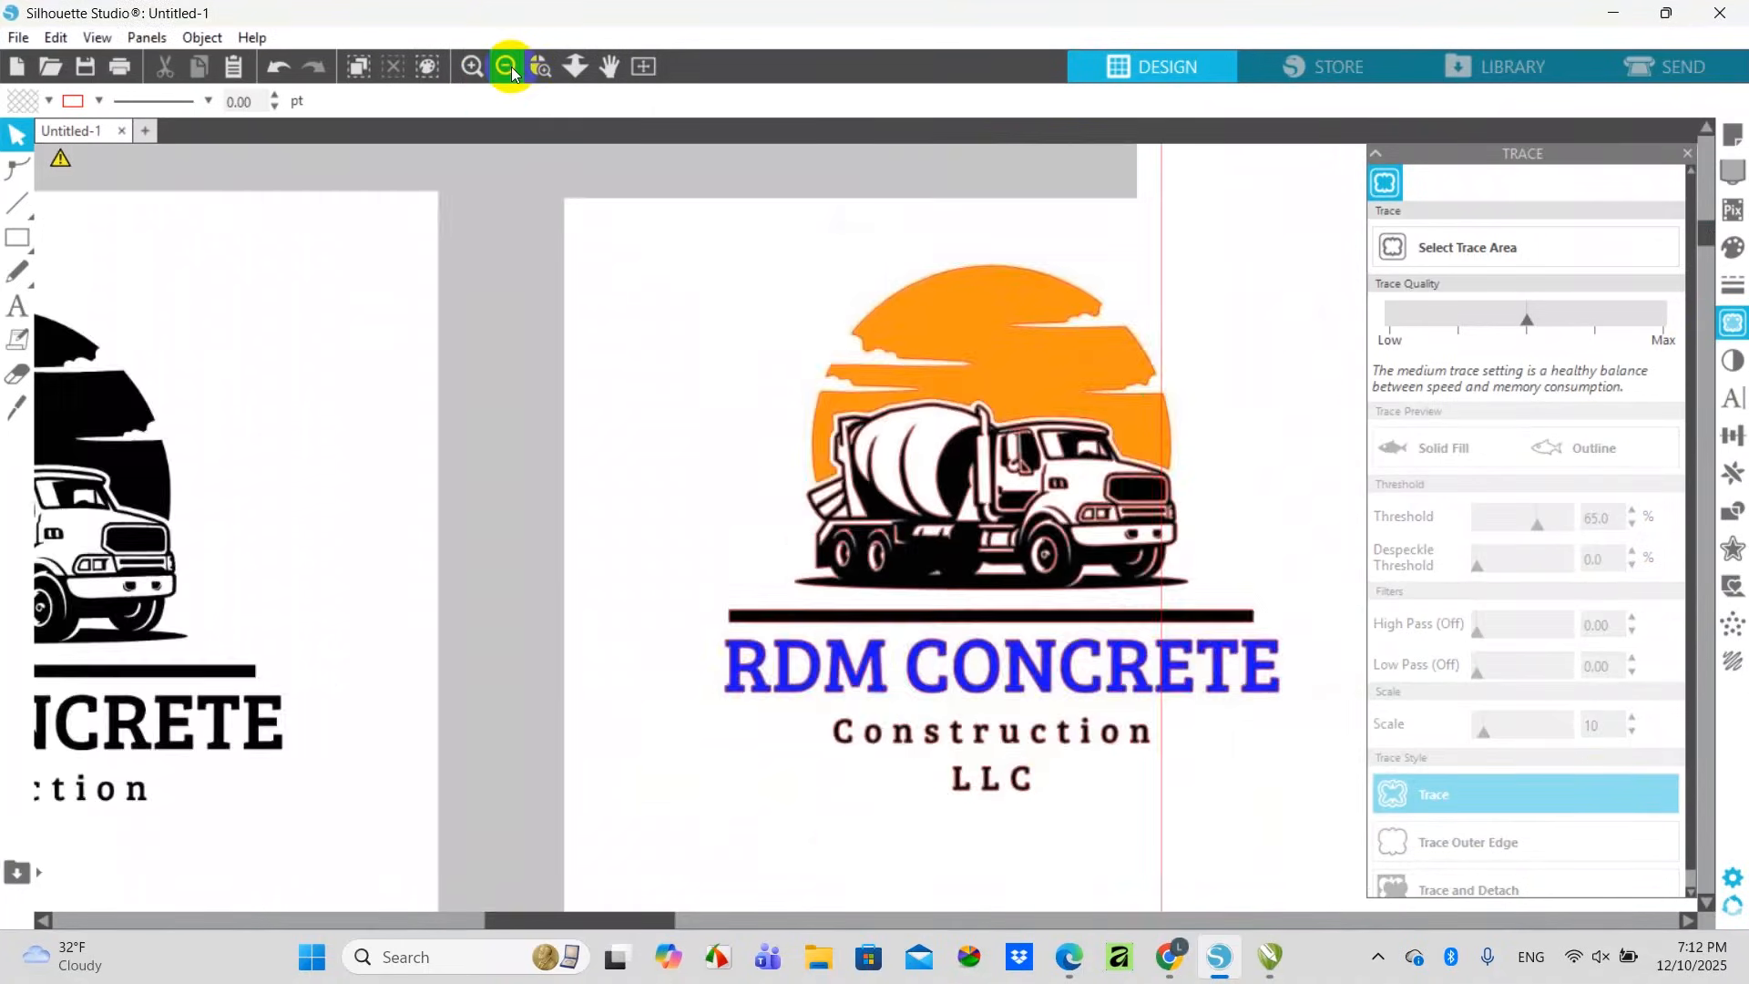
left_click(510, 70)
left_click(510, 70)
mouse_move(952, 533)
left_mouse_down()
mouse_move(1211, 575)
mouse_move(1279, 408)
mouse_move(1338, 492)
left_mouse_up()
left_click(796, 408)
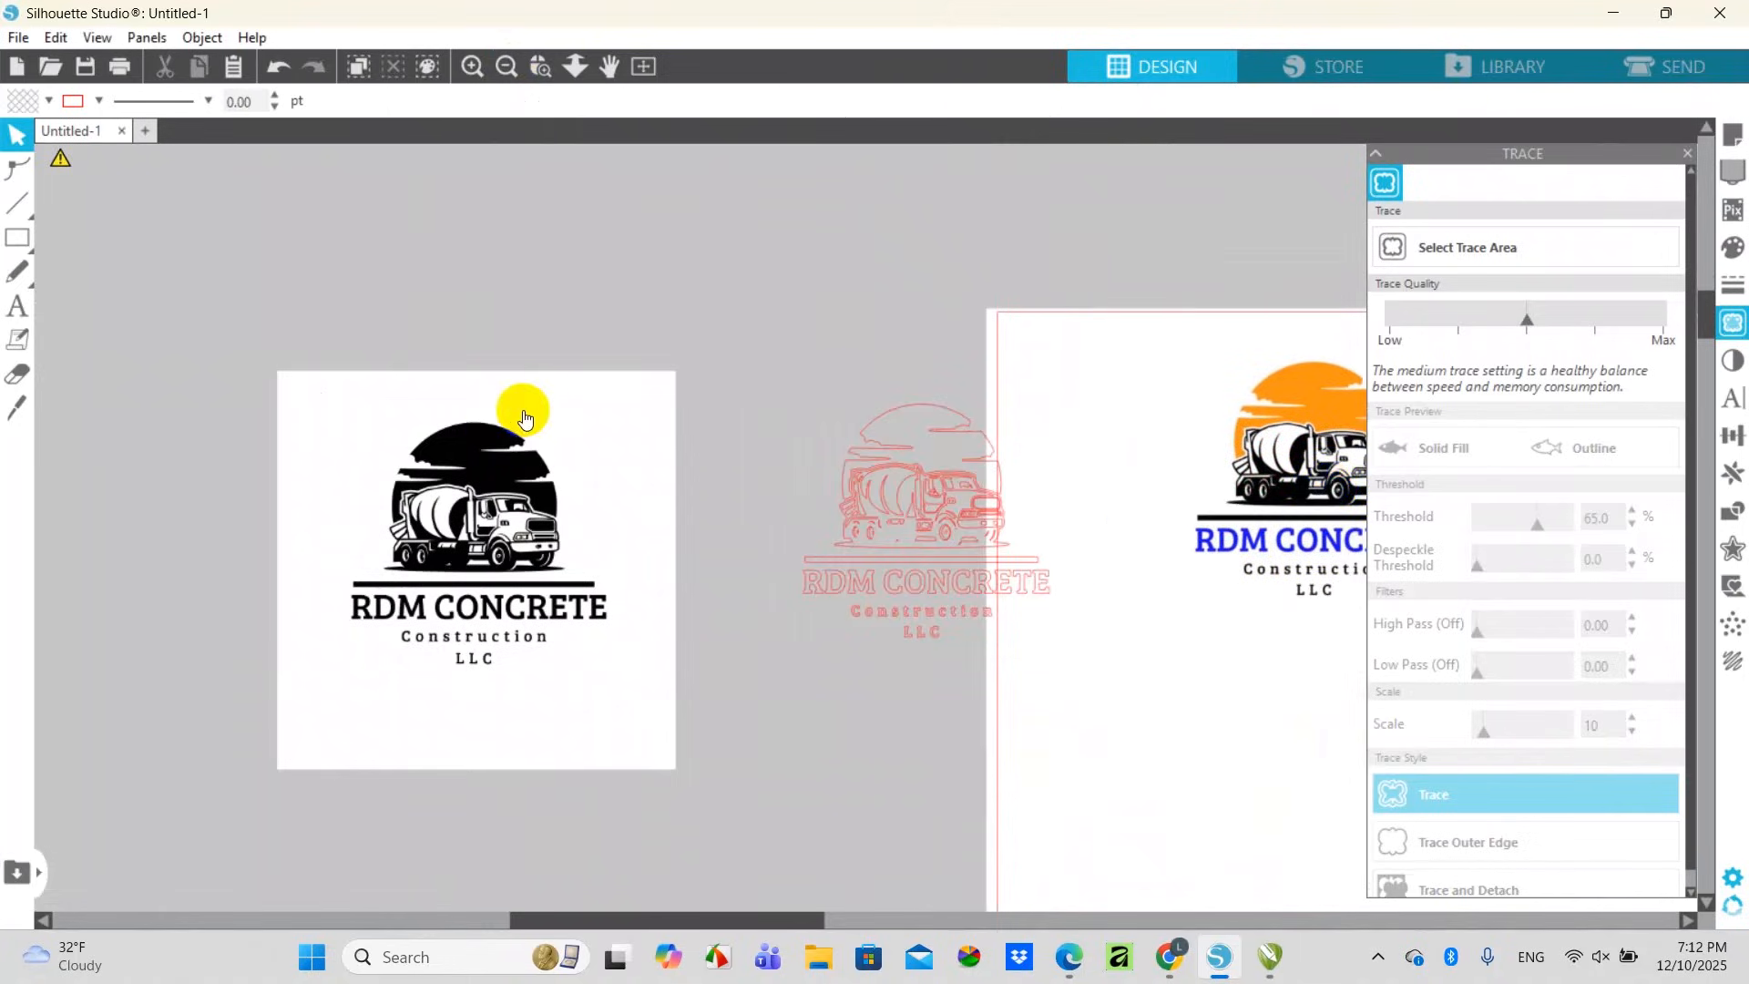
Trace the black logo using a trace area about 5.5 in wide around its artwork and a threshold of 65%
left_click_drag(810, 916, 780, 916)
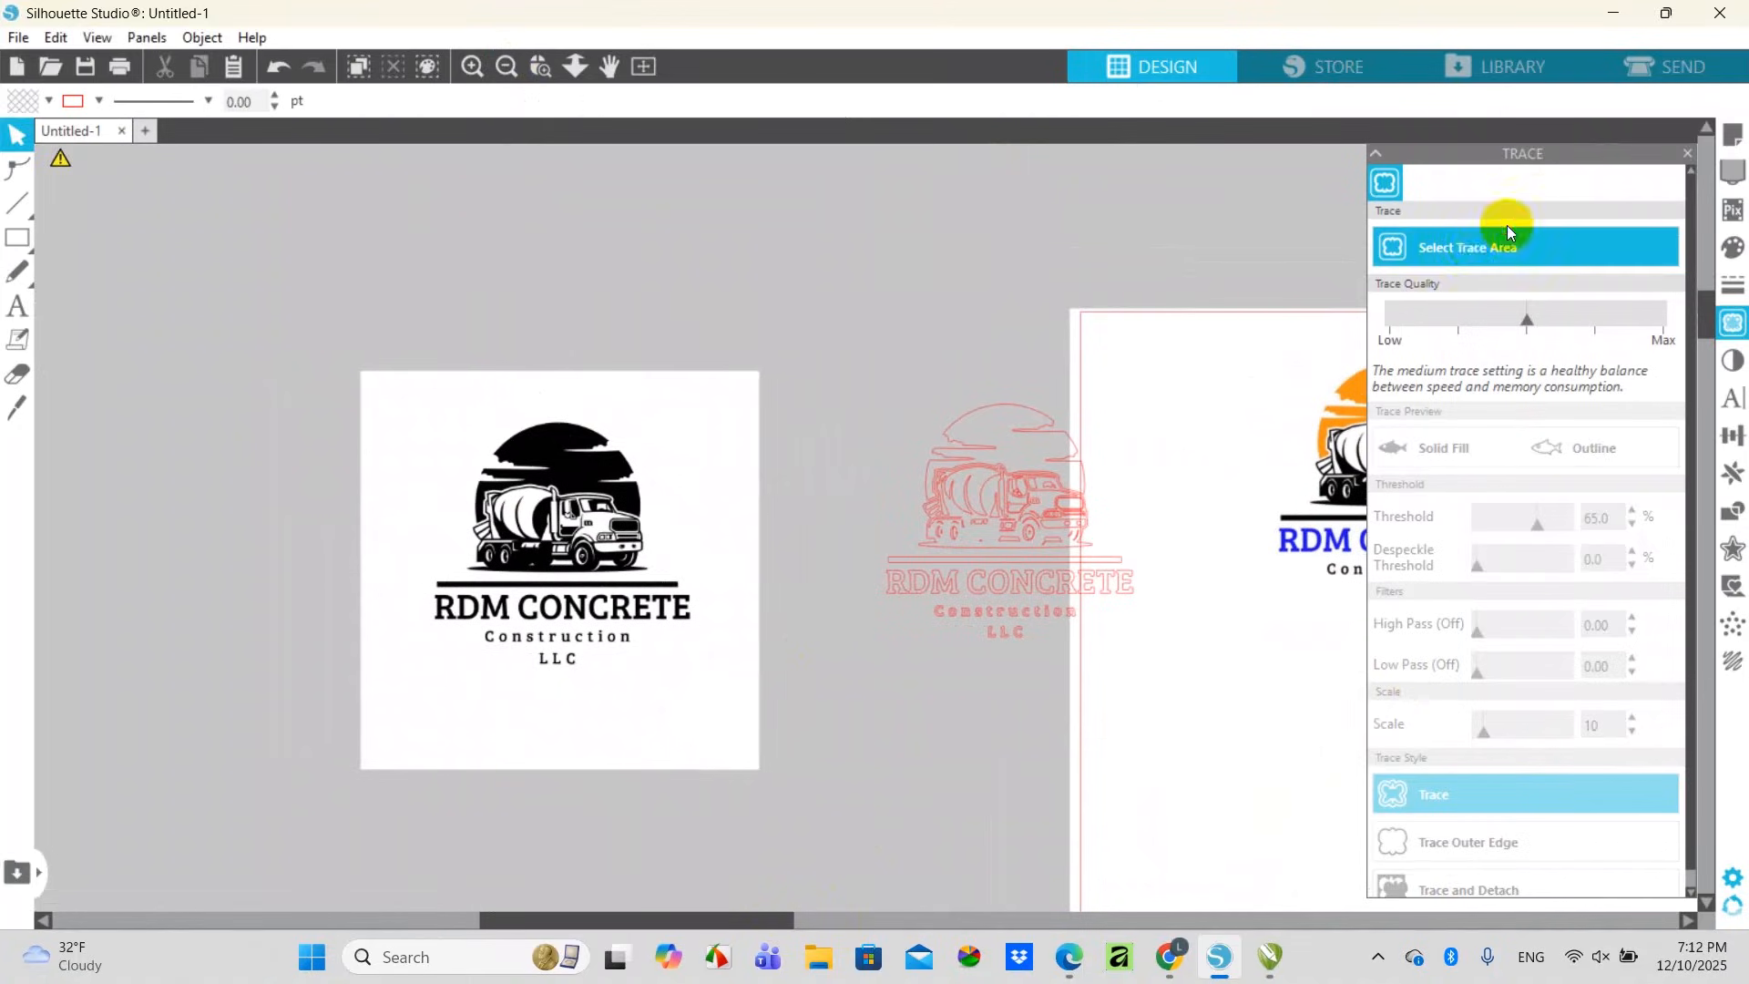
left_click(1464, 244)
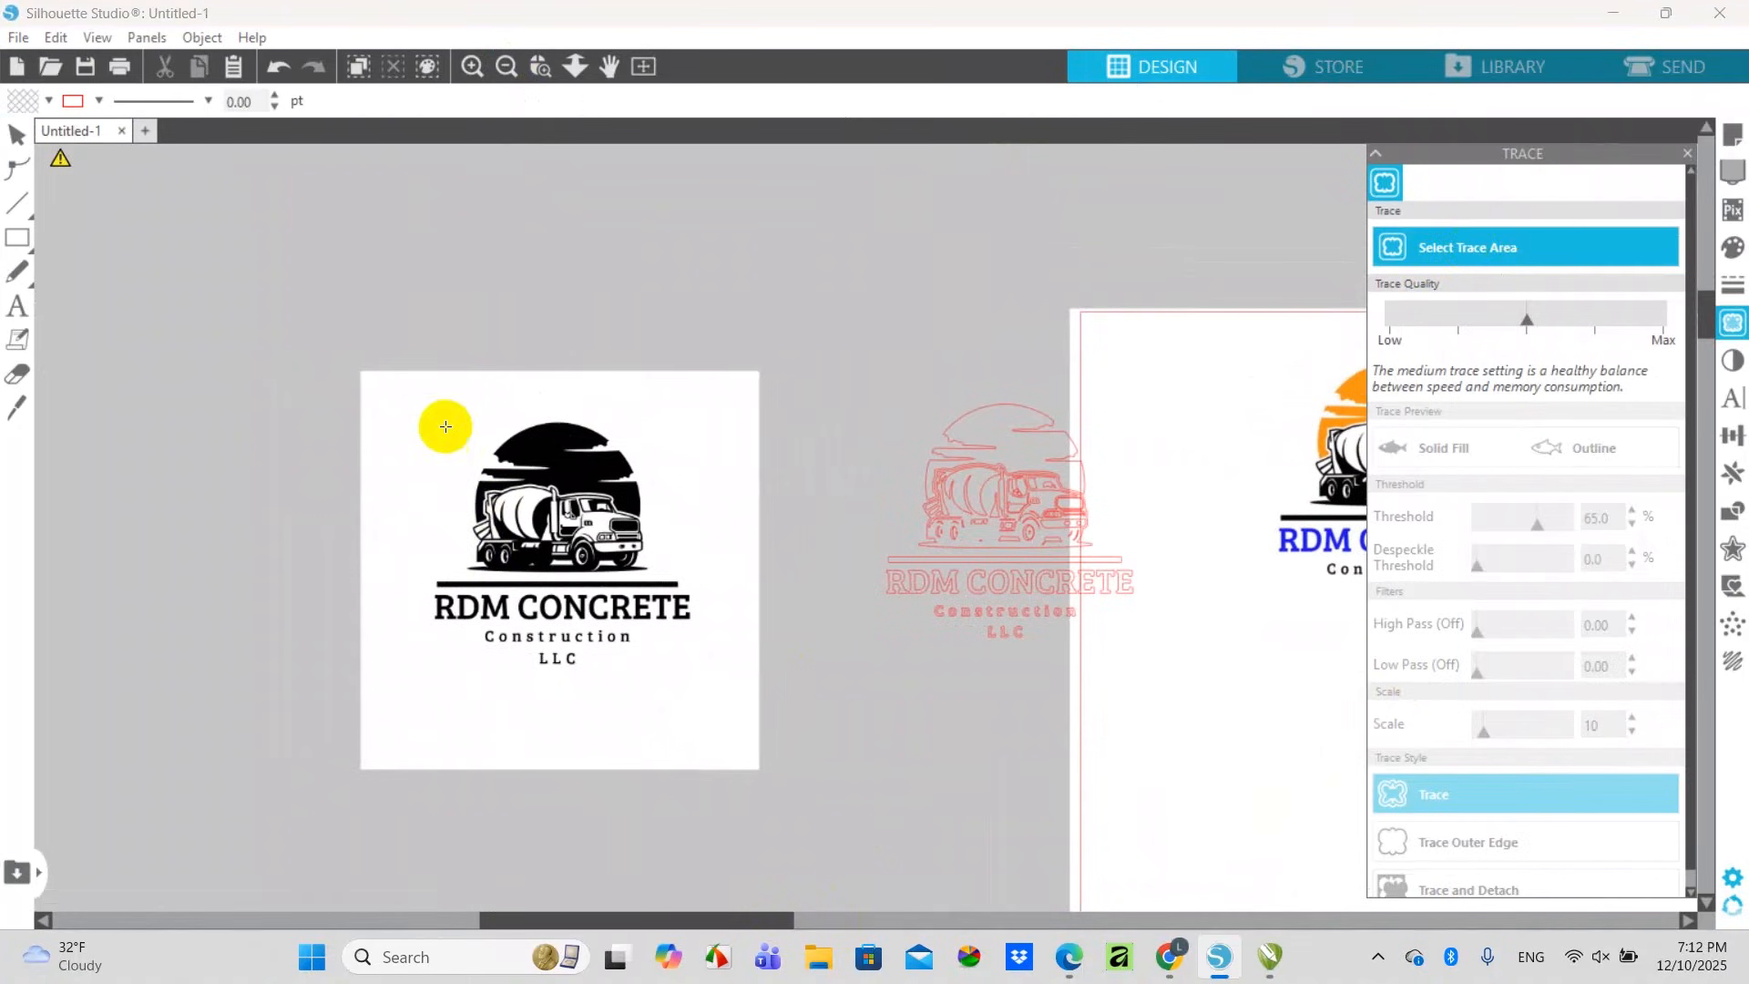
mouse_move(397, 407)
left_mouse_down()
mouse_move(582, 671)
mouse_move(702, 673)
left_mouse_up()
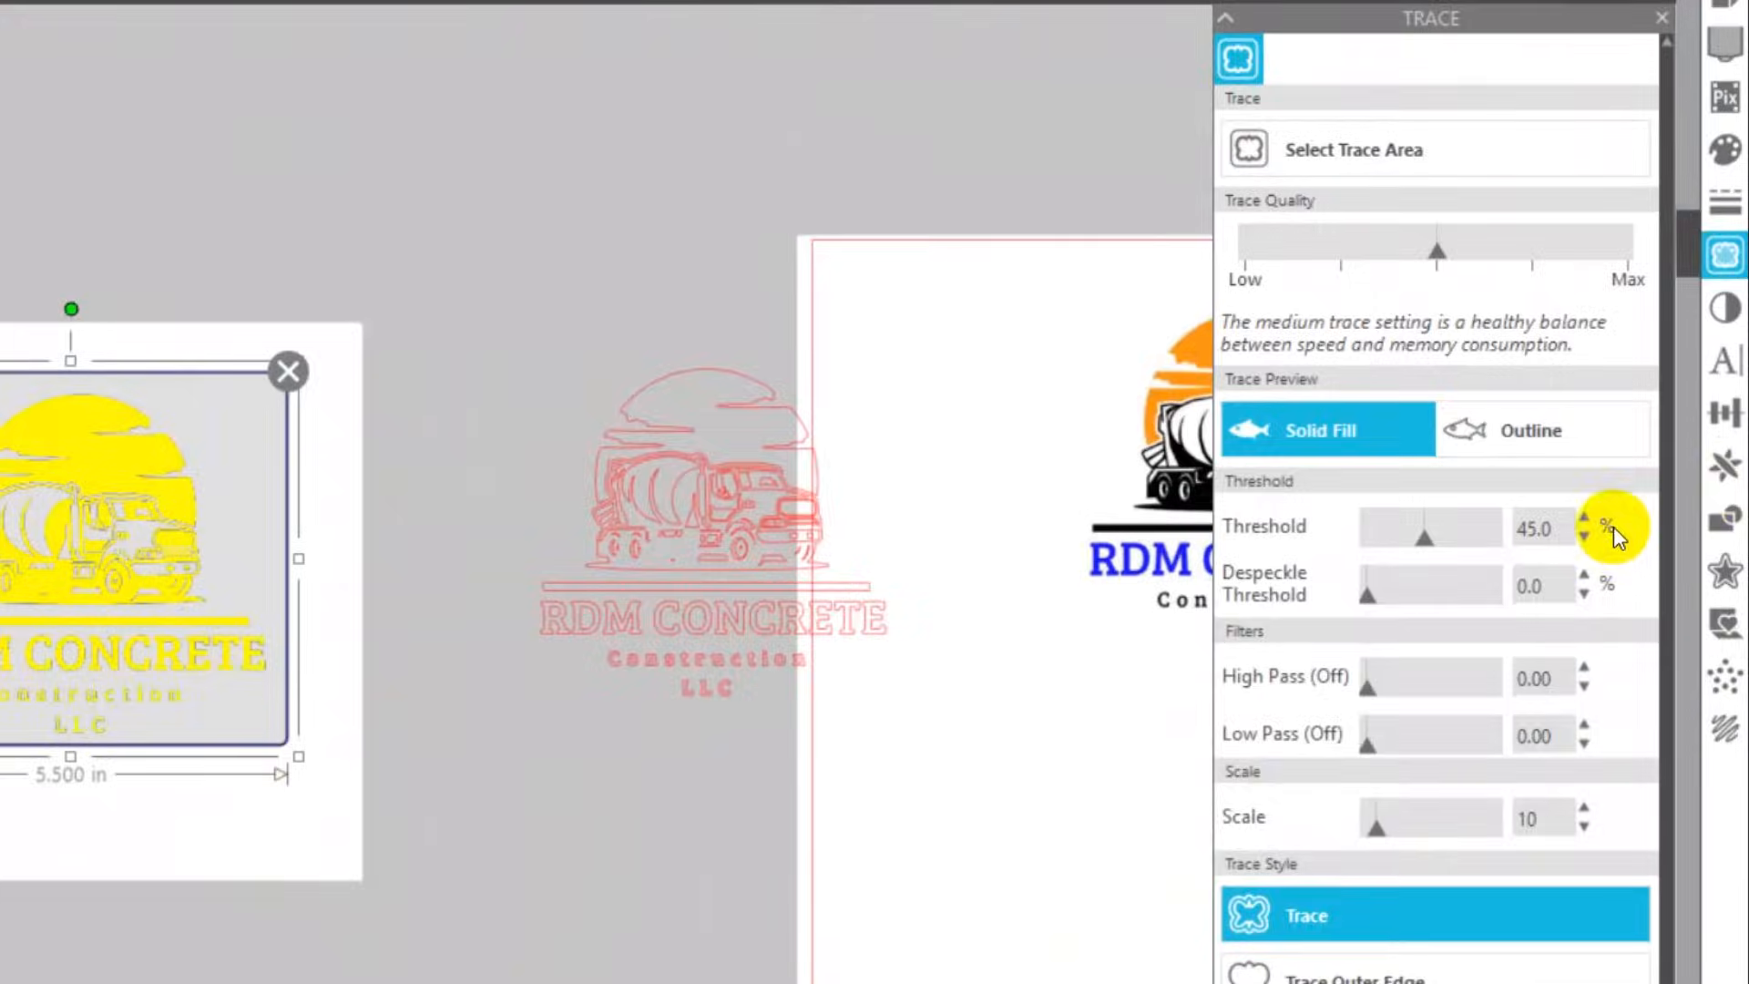
left_click(1508, 544)
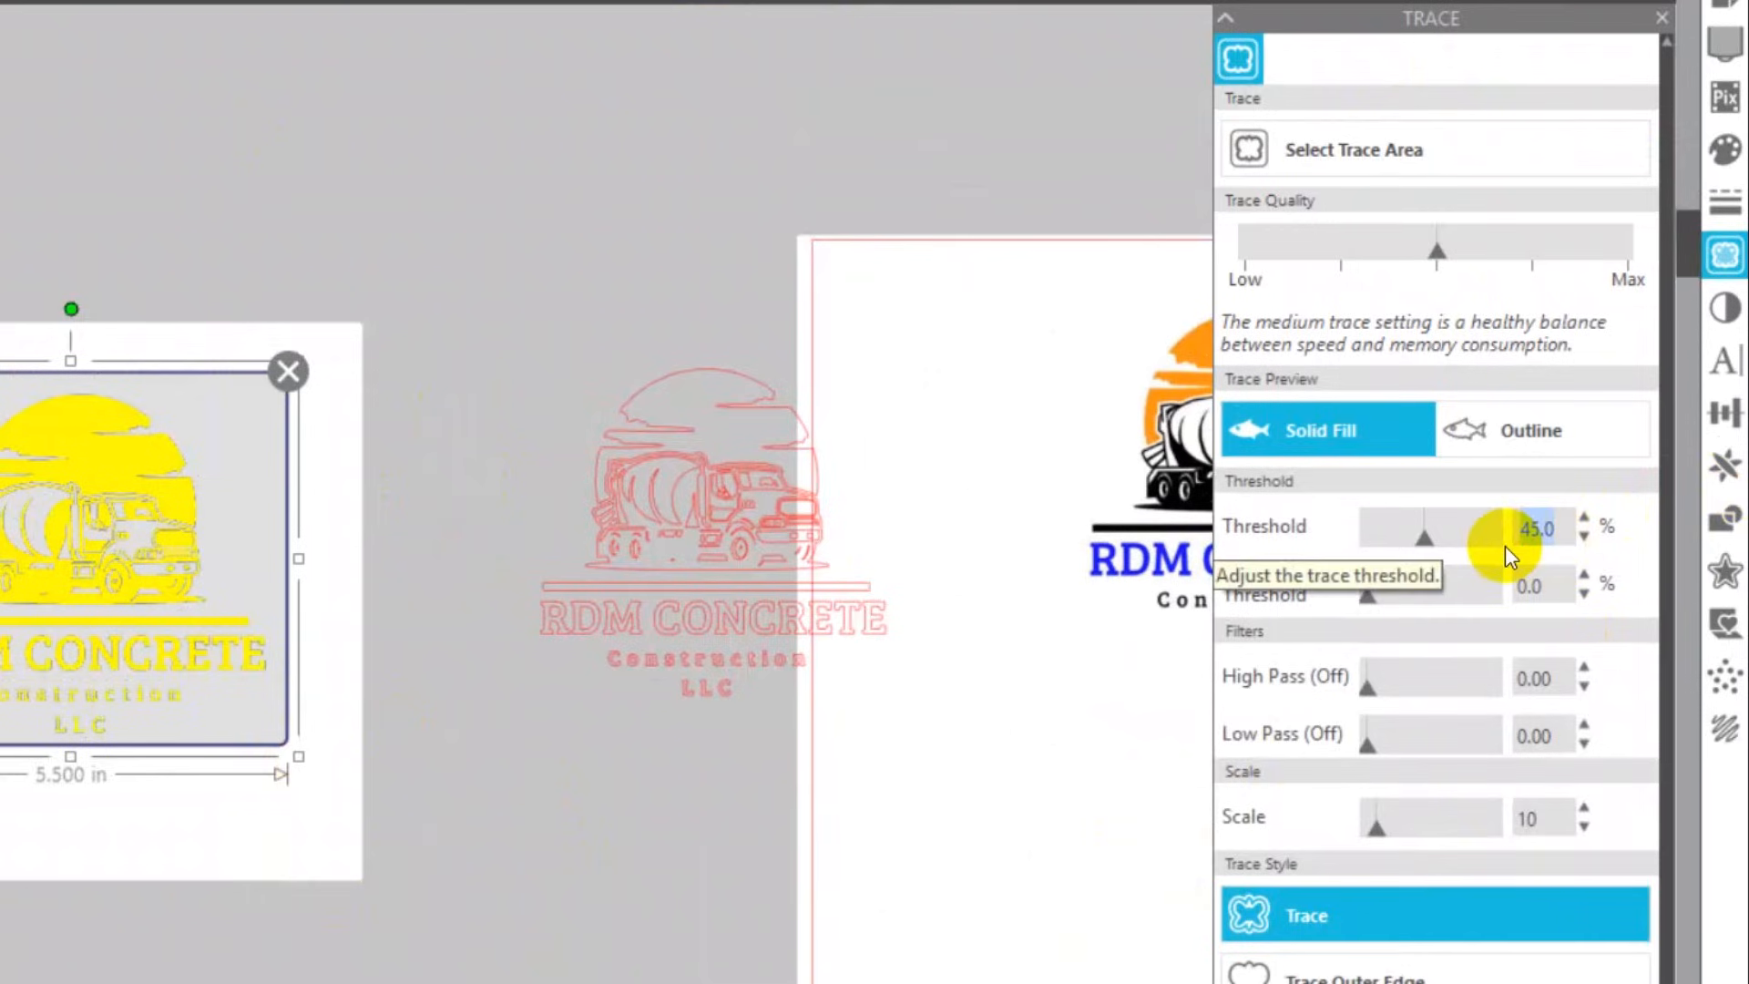
type("65")
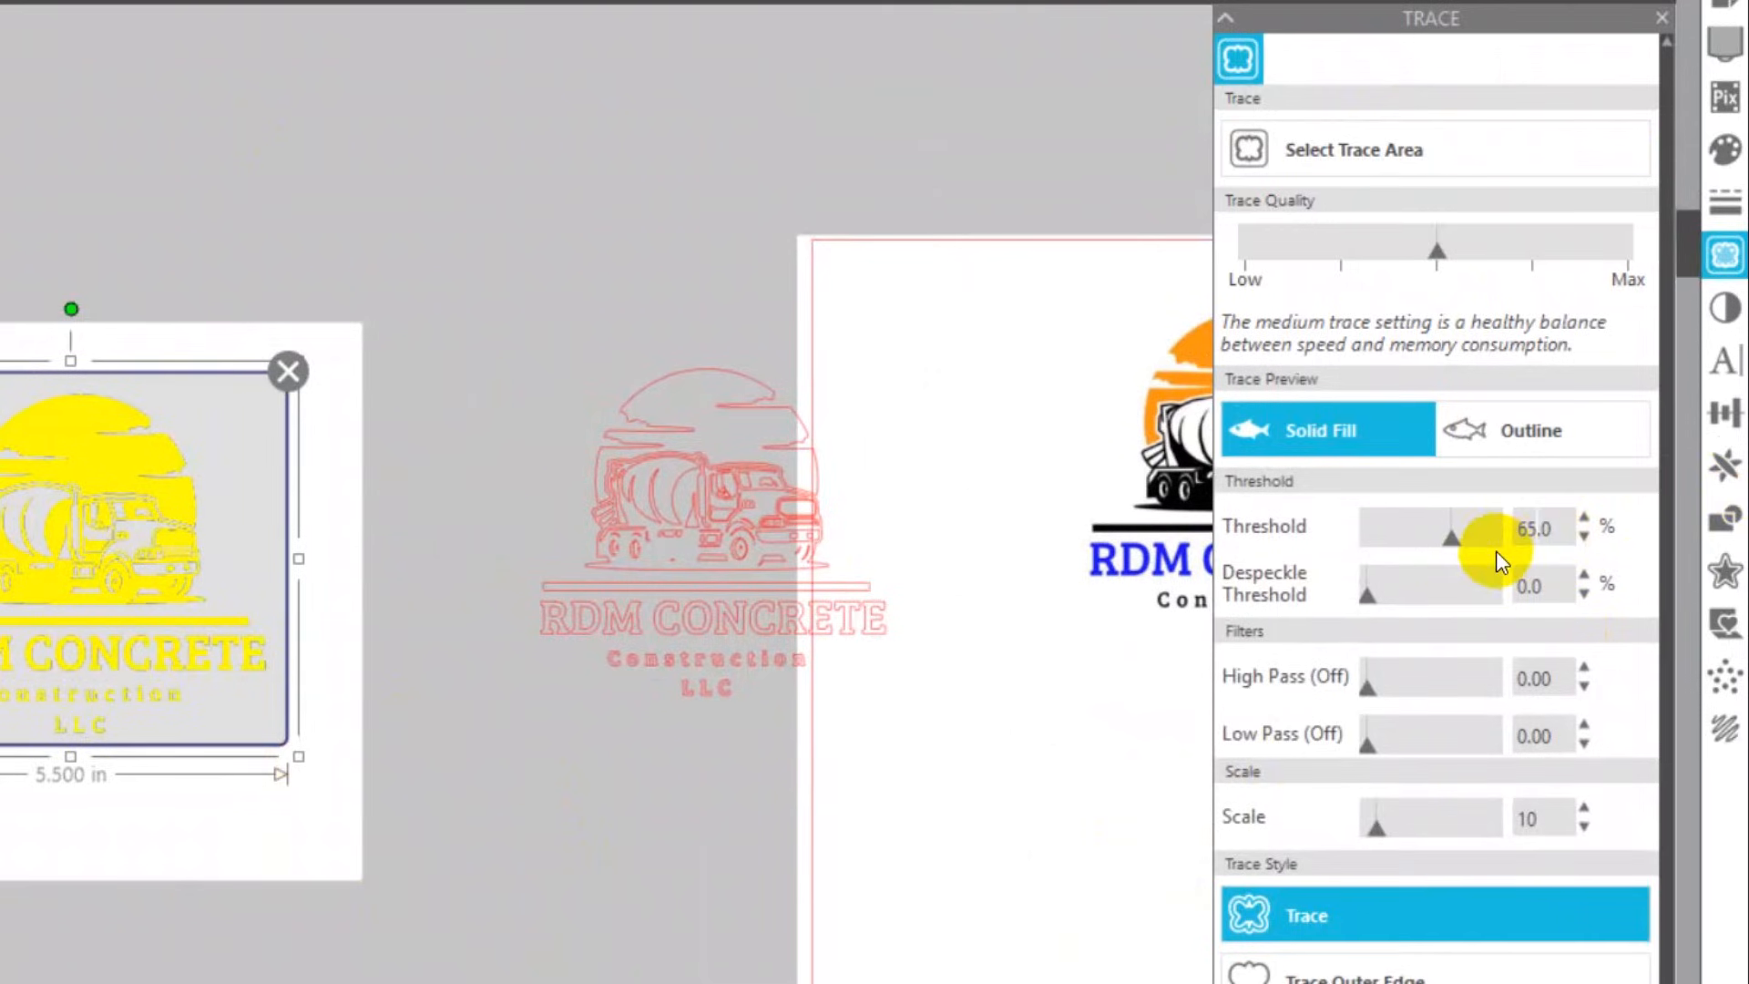
left_click(1538, 916)
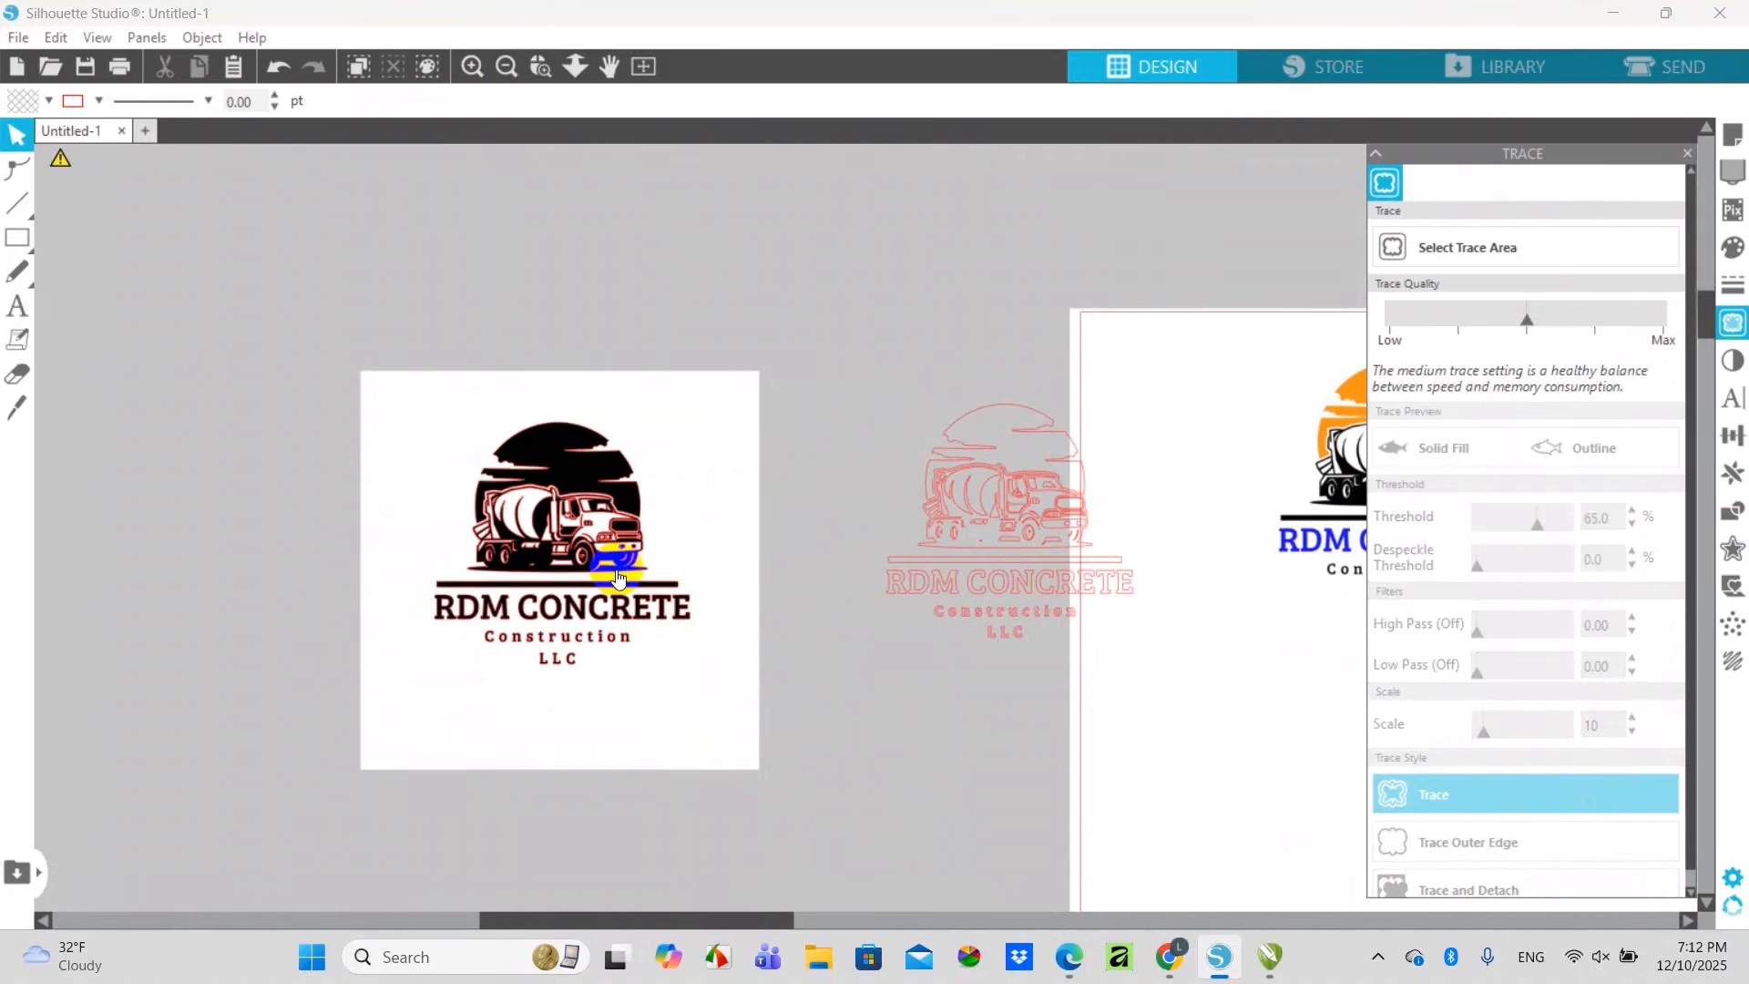
Move the black logo image left off its trace and place that trace beside the colour logo's trace
mouse_move(695, 390)
left_mouse_down()
mouse_move(671, 215)
mouse_move(691, 281)
mouse_move(391, 349)
mouse_move(270, 478)
left_mouse_up()
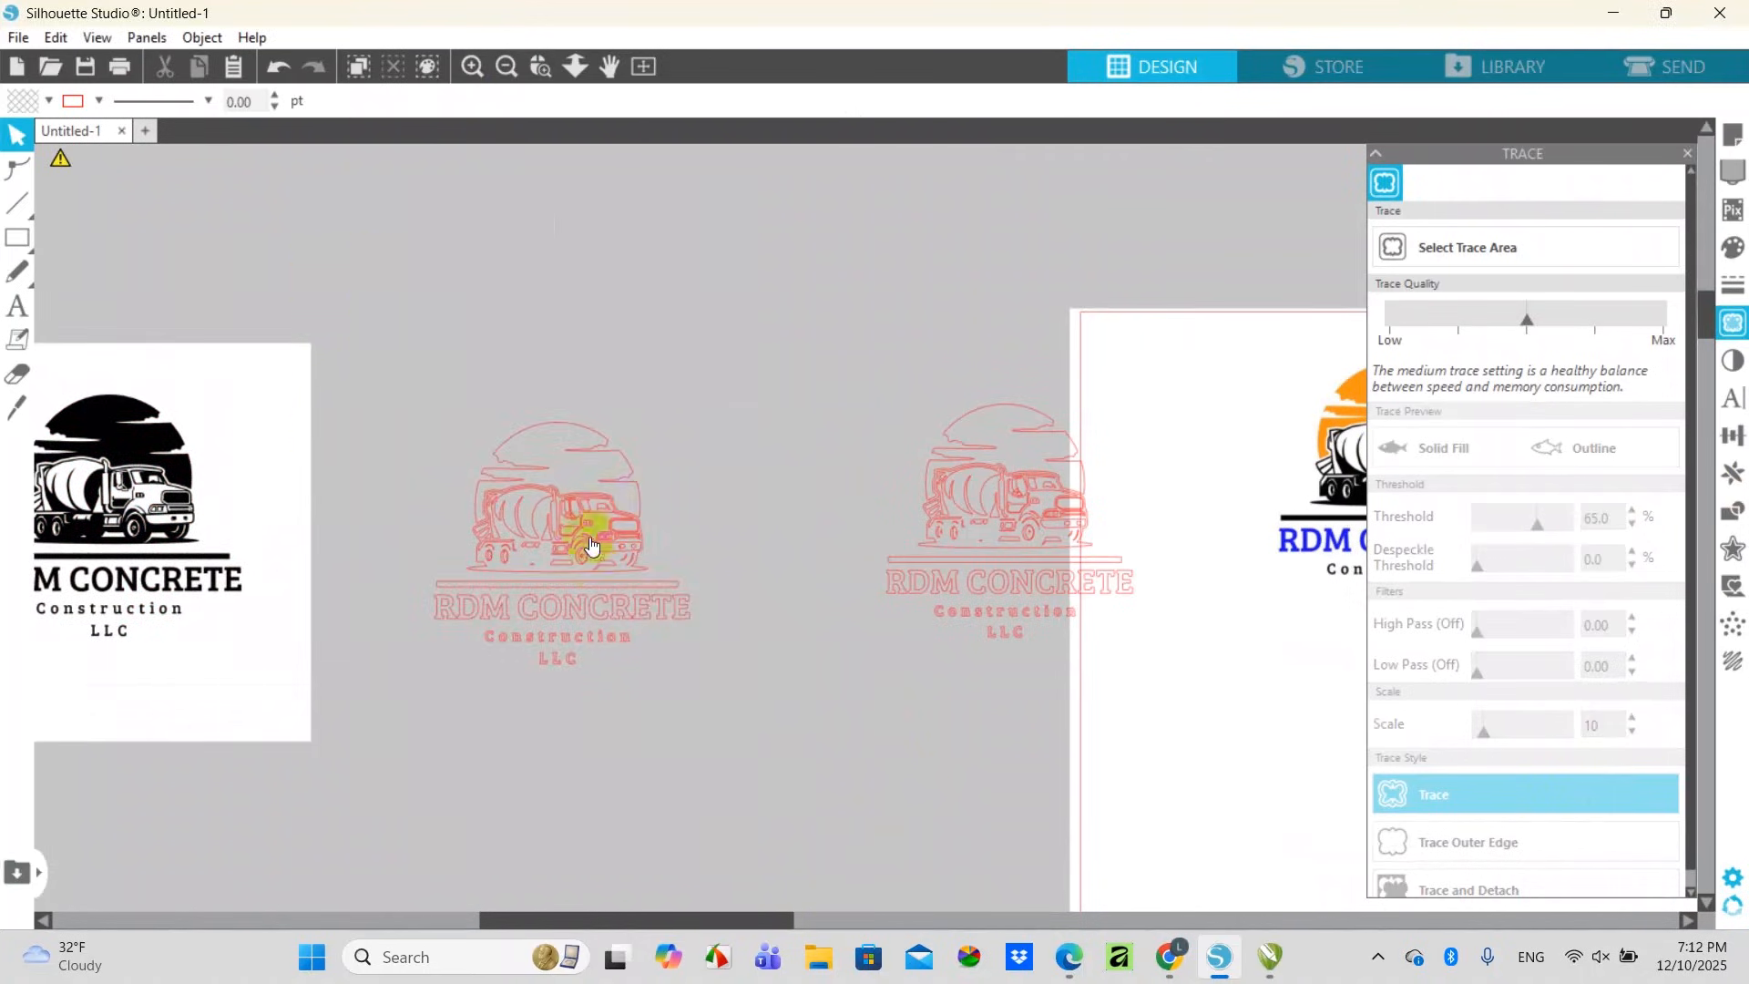
left_click_drag(588, 546, 774, 537)
Close the trace settings and compare the cut lines of both traces up close, especially the truck's cab, grille and wheels
left_click(472, 66)
left_click(471, 66)
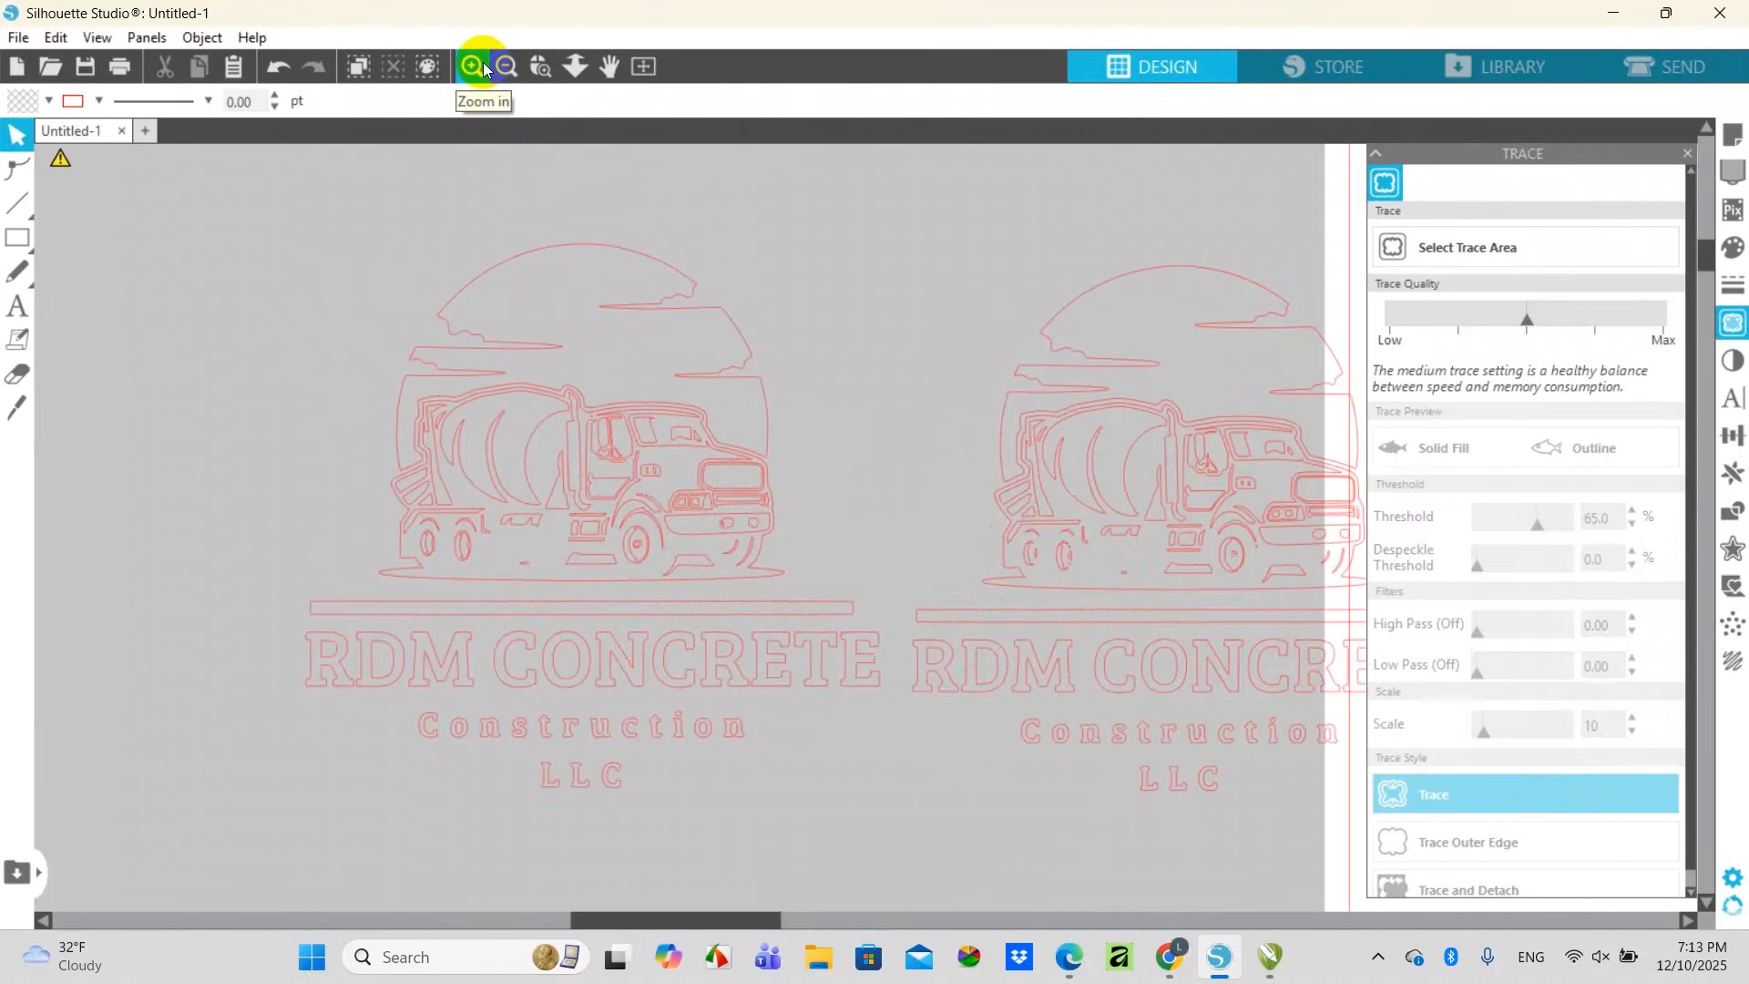
left_click(483, 67)
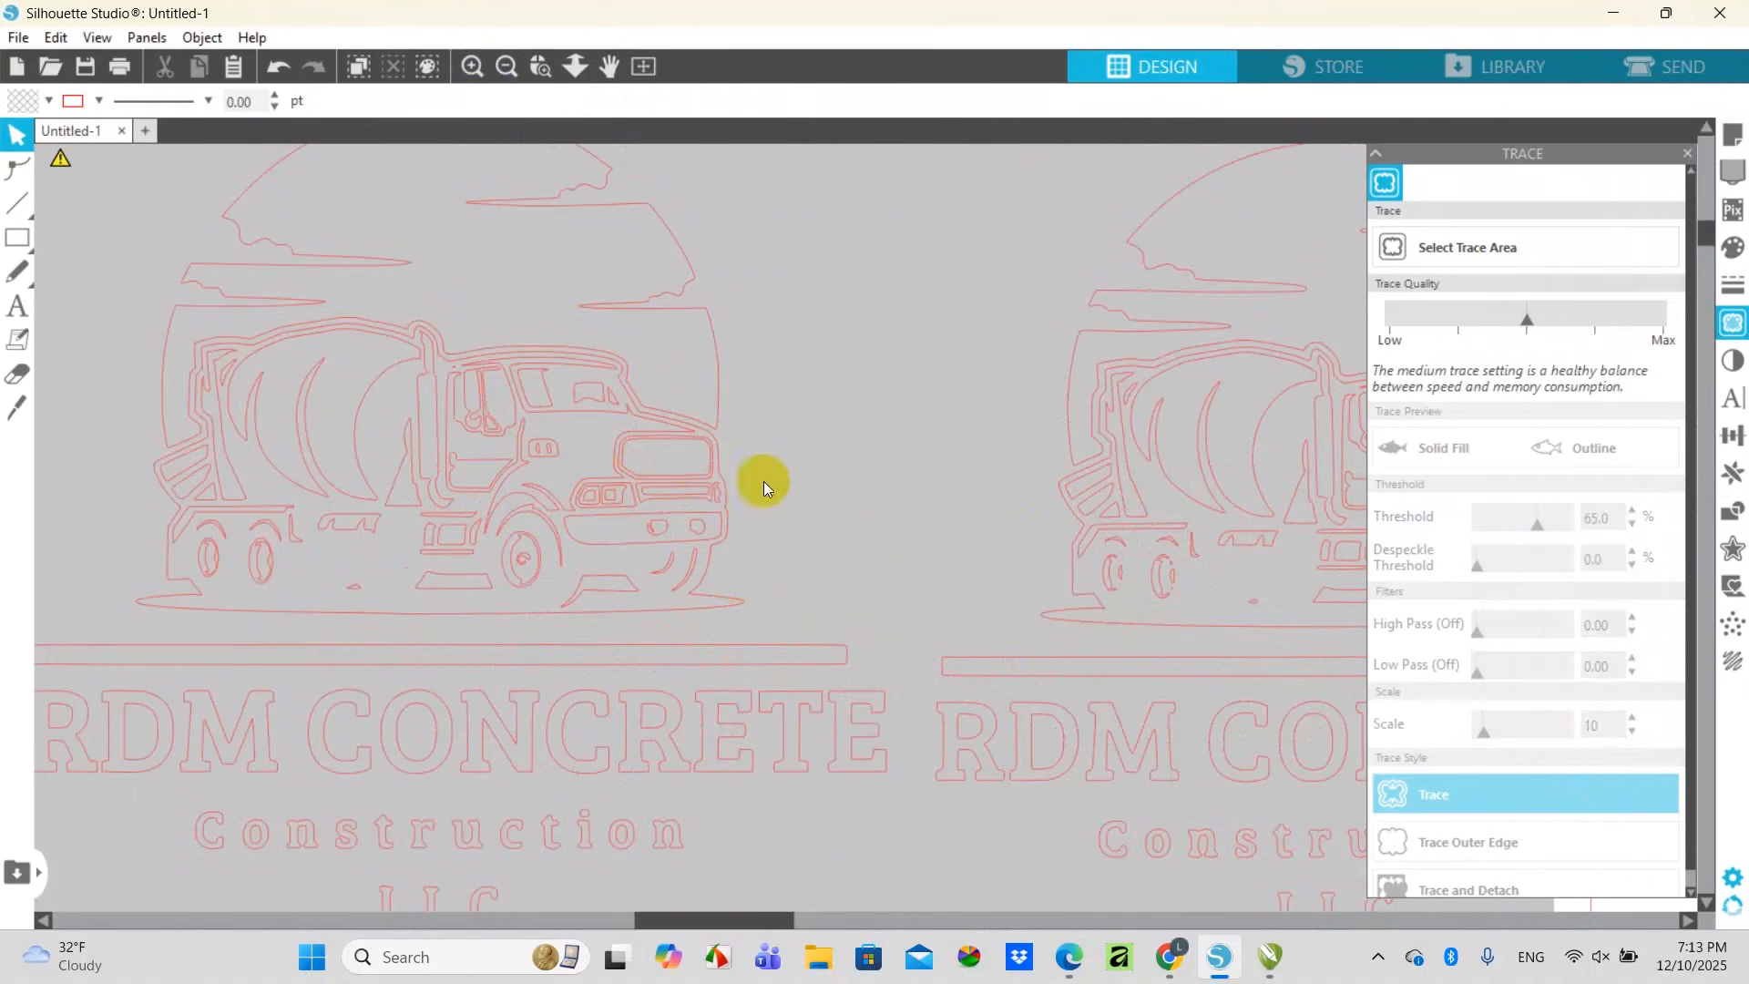
left_click(1687, 153)
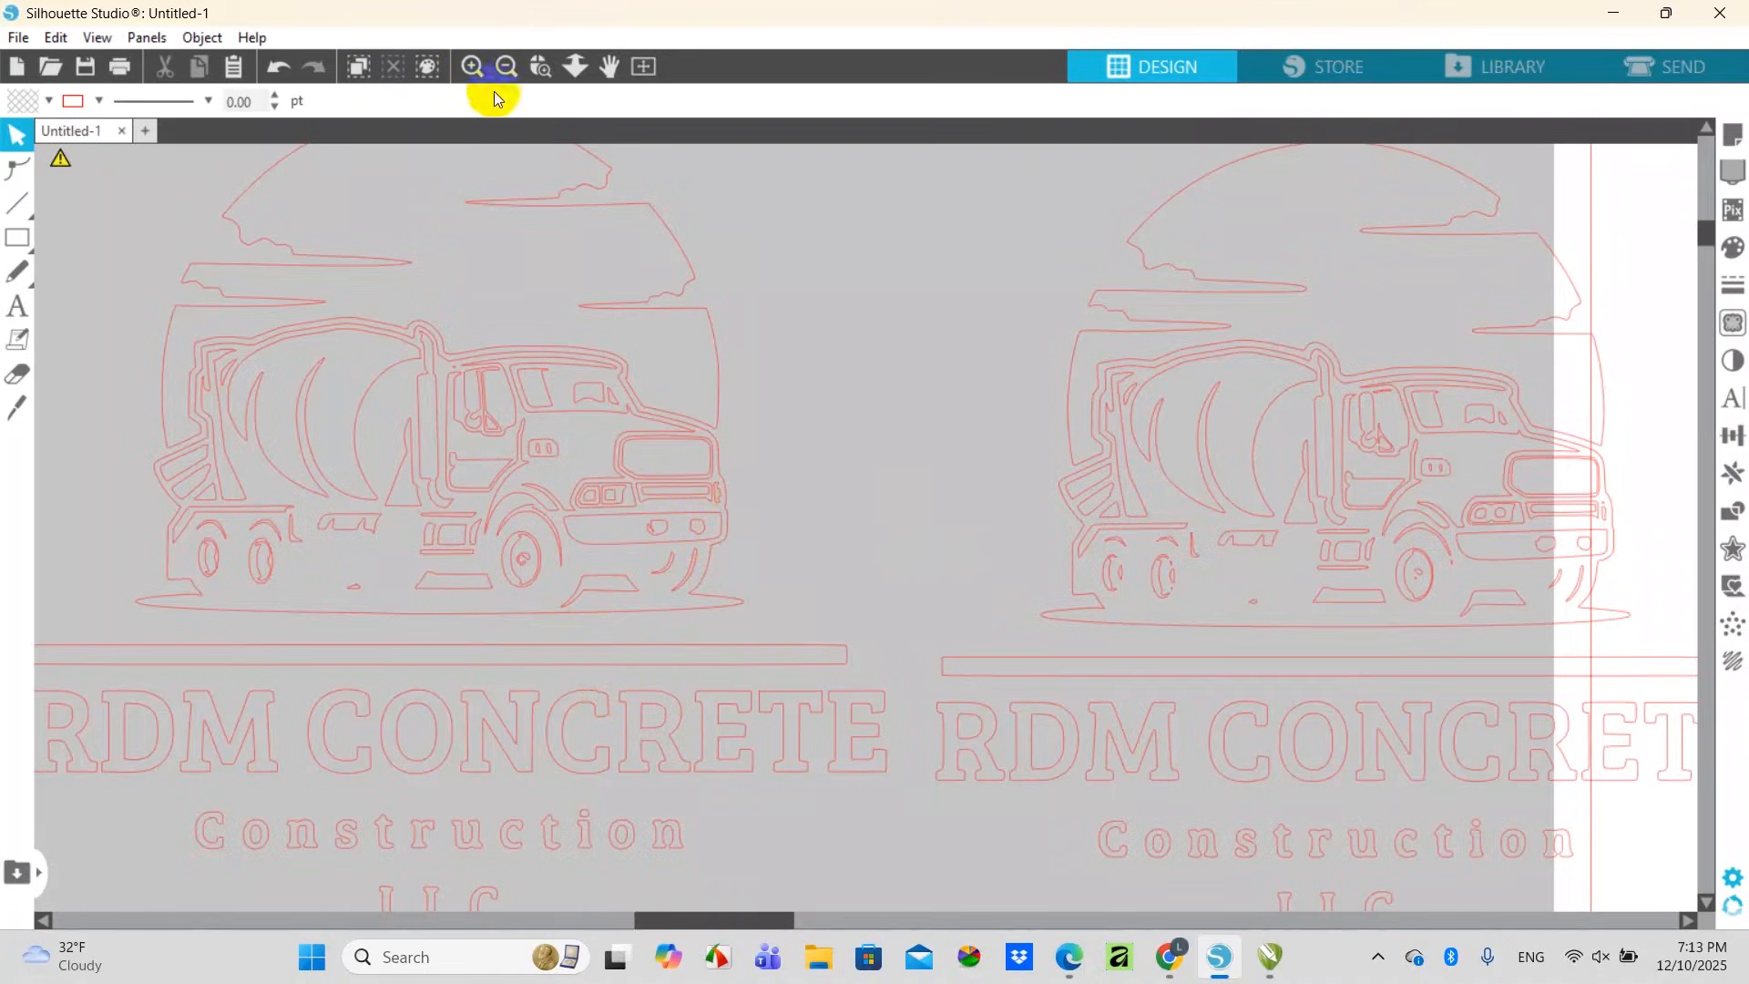
left_click(475, 75)
left_click(475, 75)
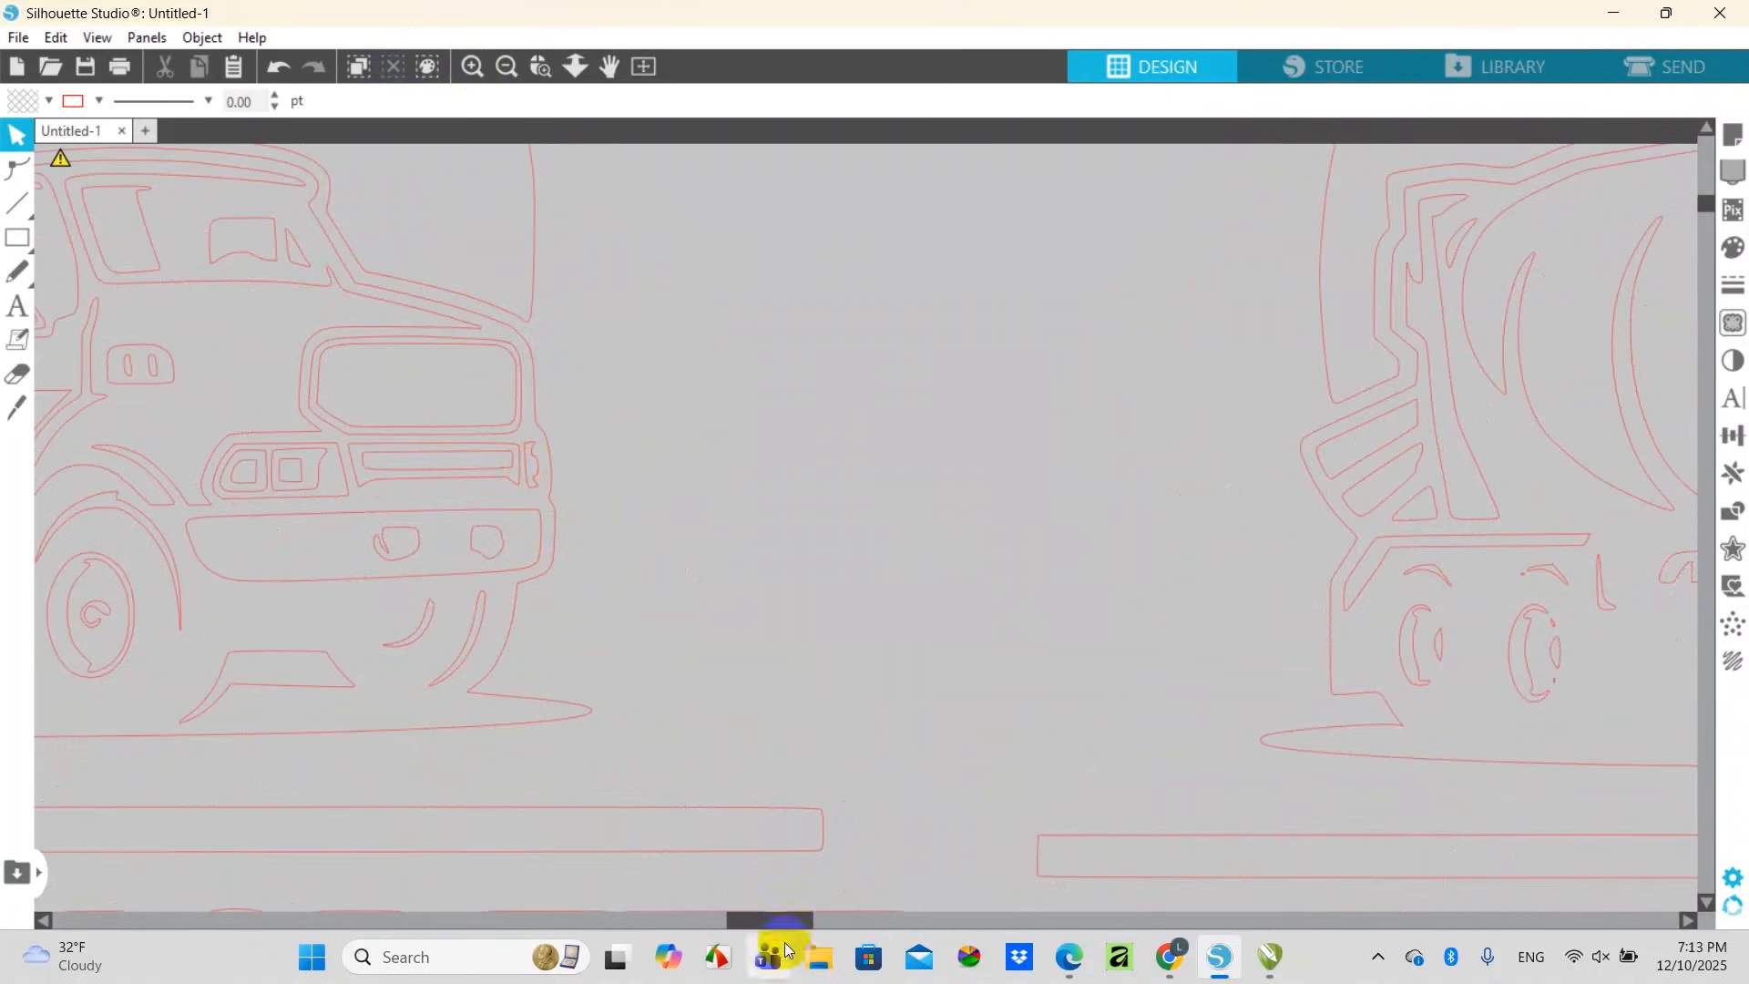
left_click_drag(783, 918, 915, 918)
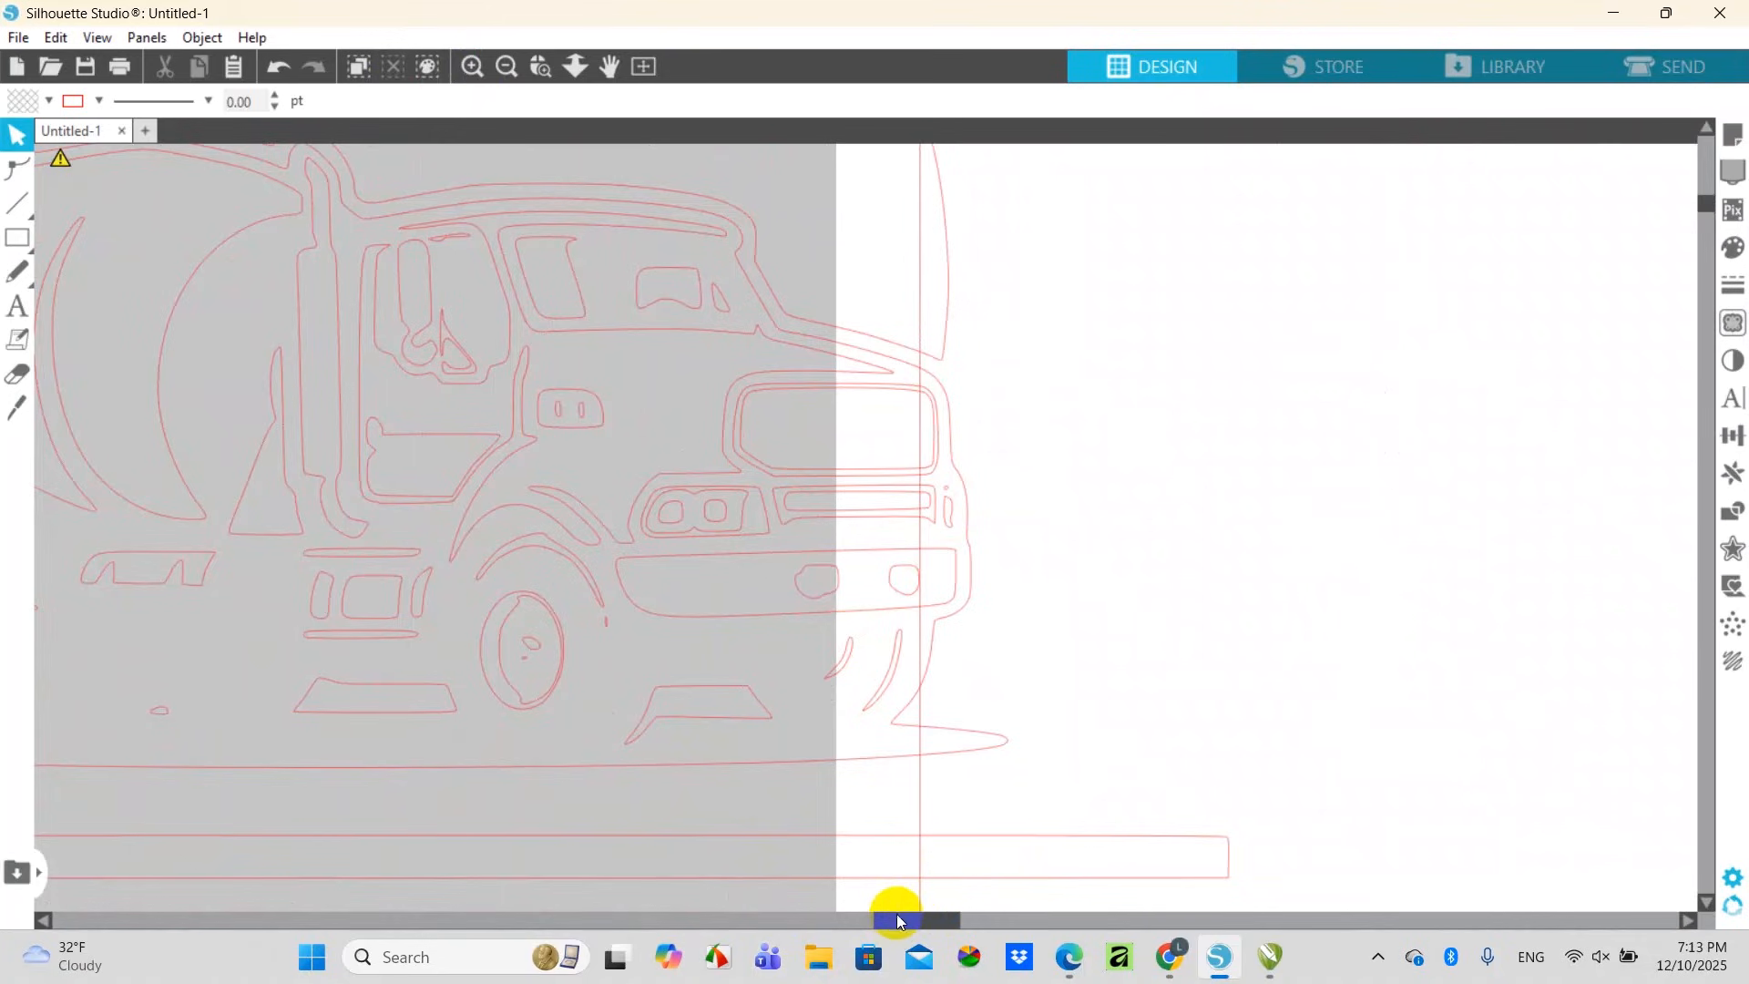
left_click_drag(896, 916, 824, 928)
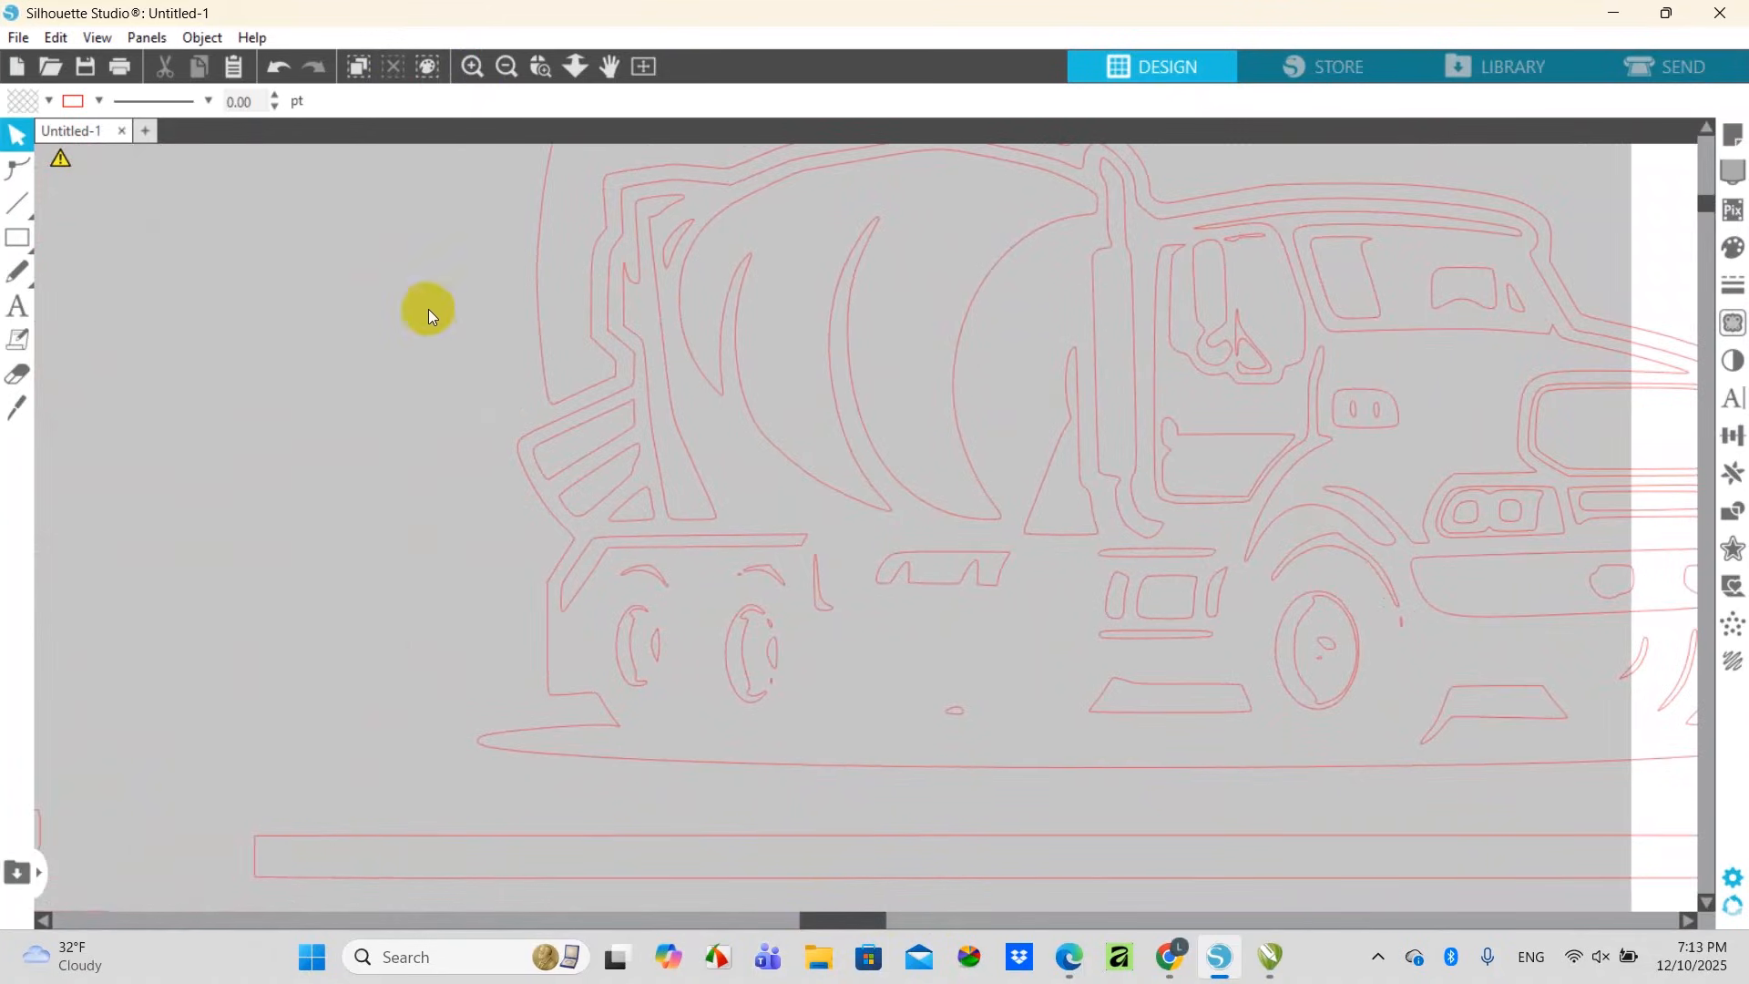
left_click(496, 60)
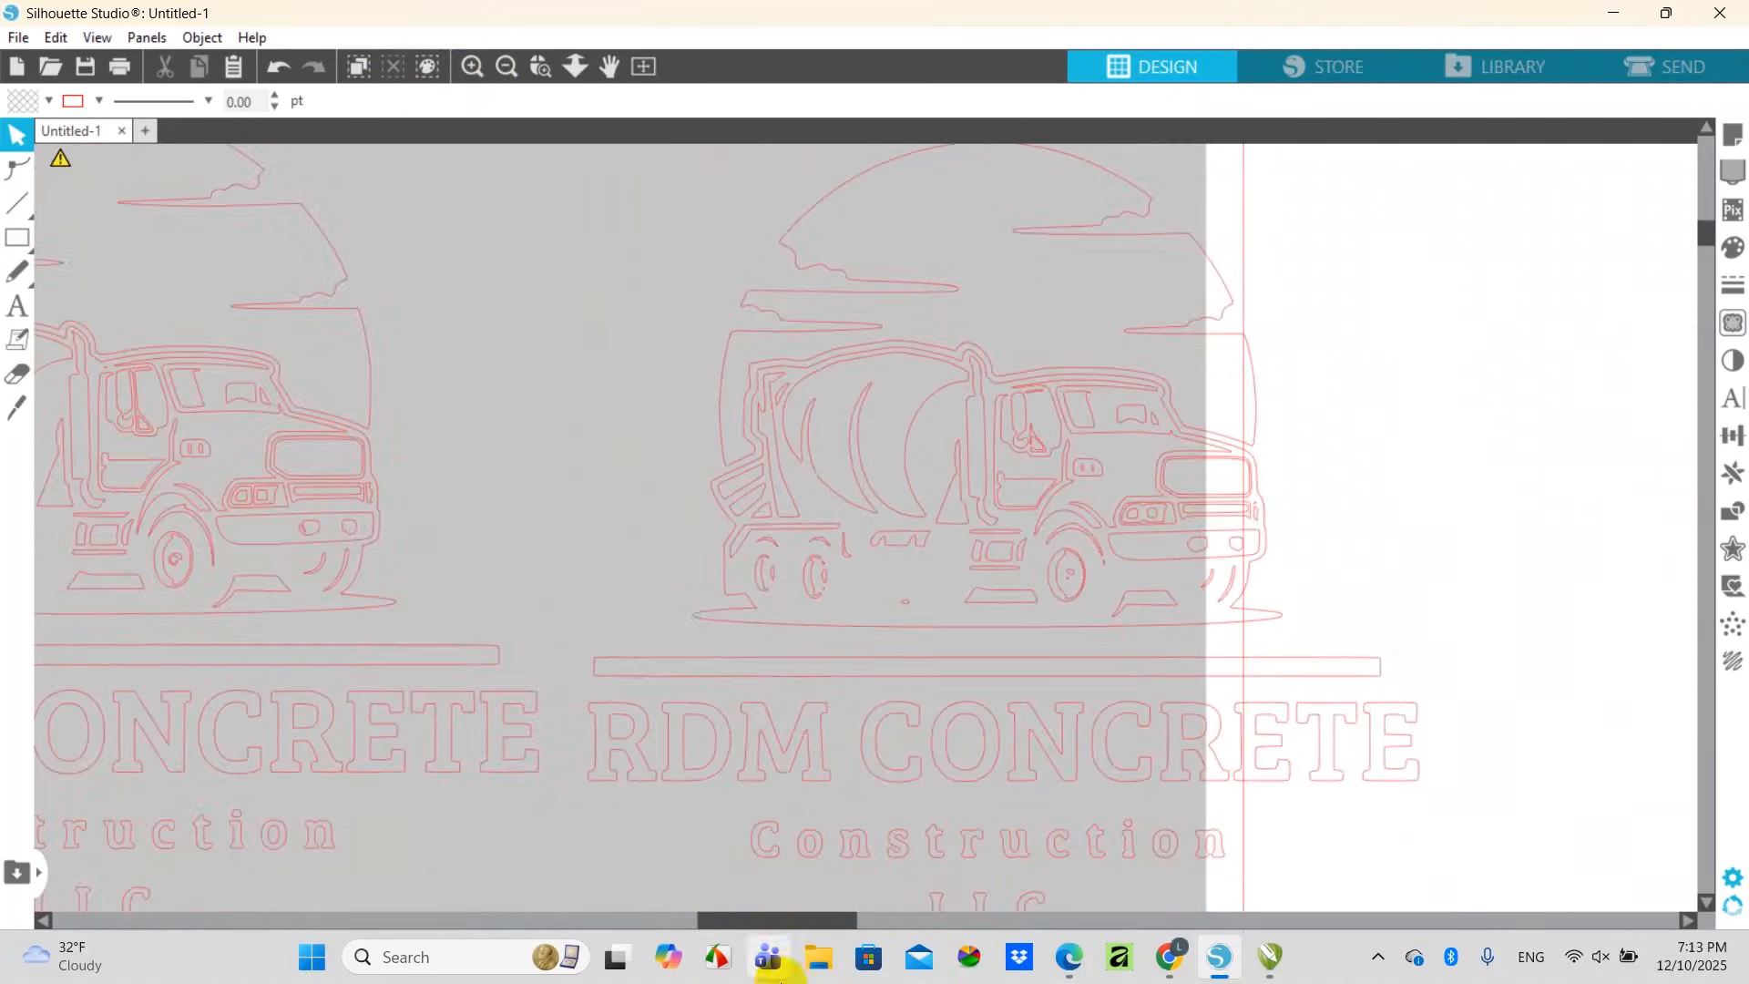
left_click_drag(779, 922, 730, 921)
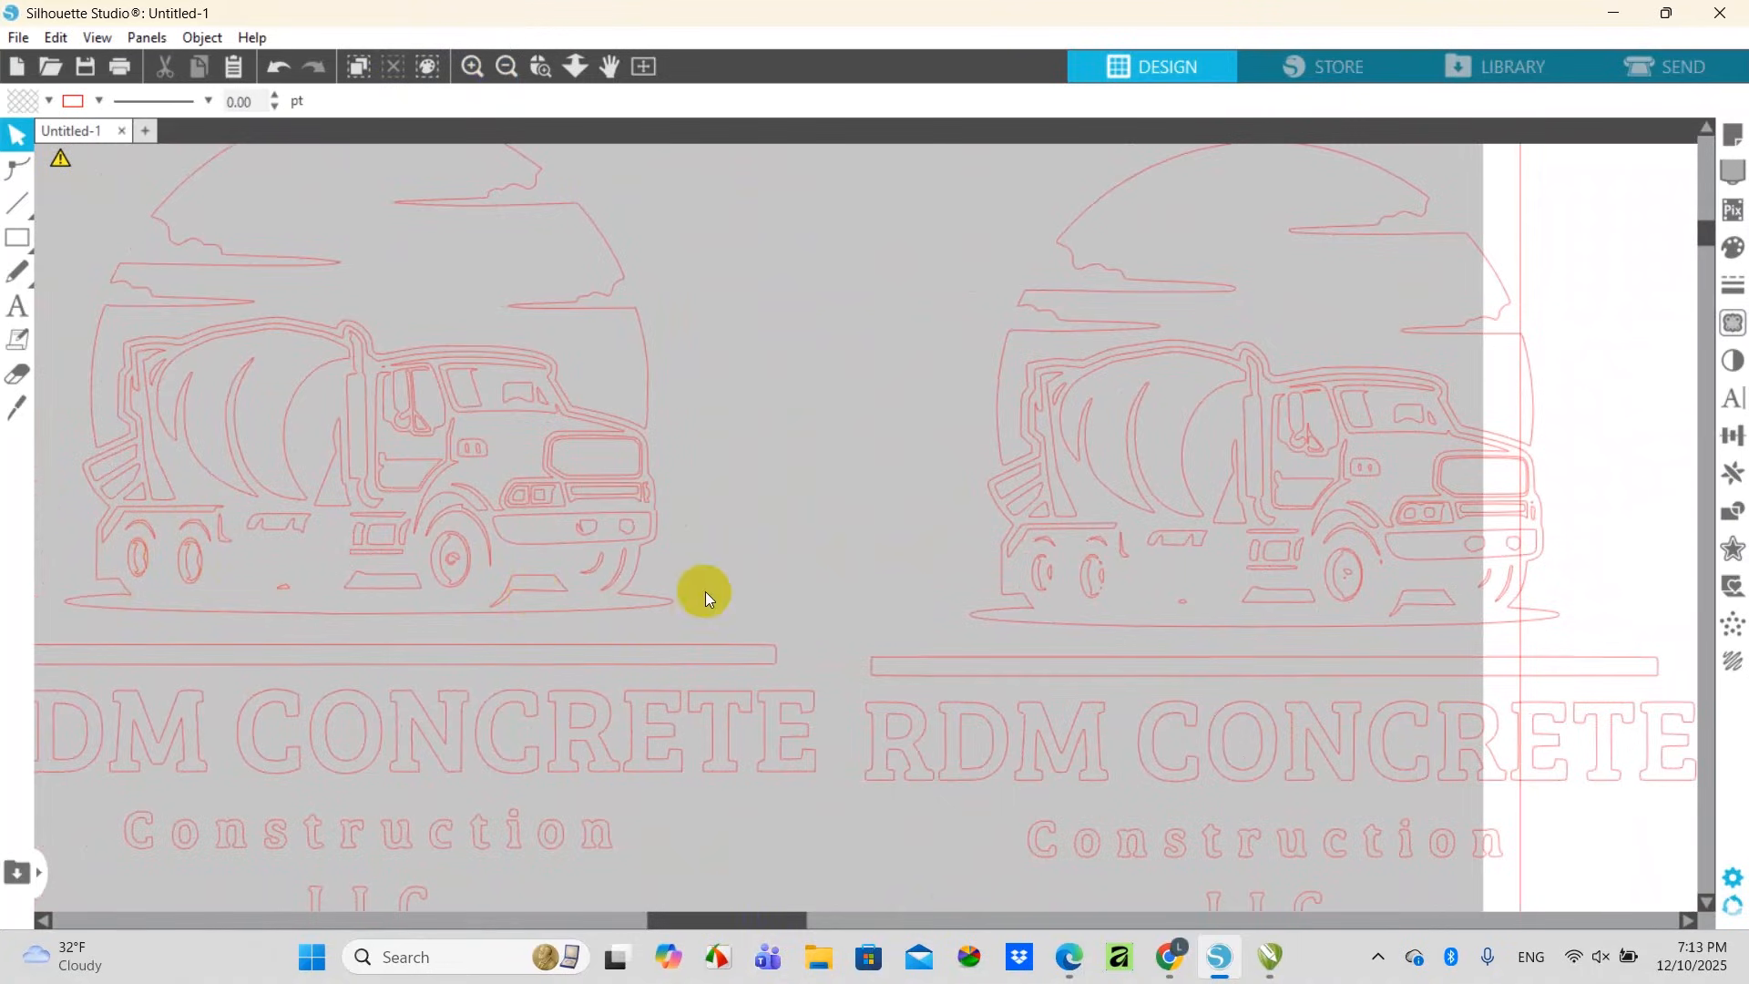
left_click(506, 67)
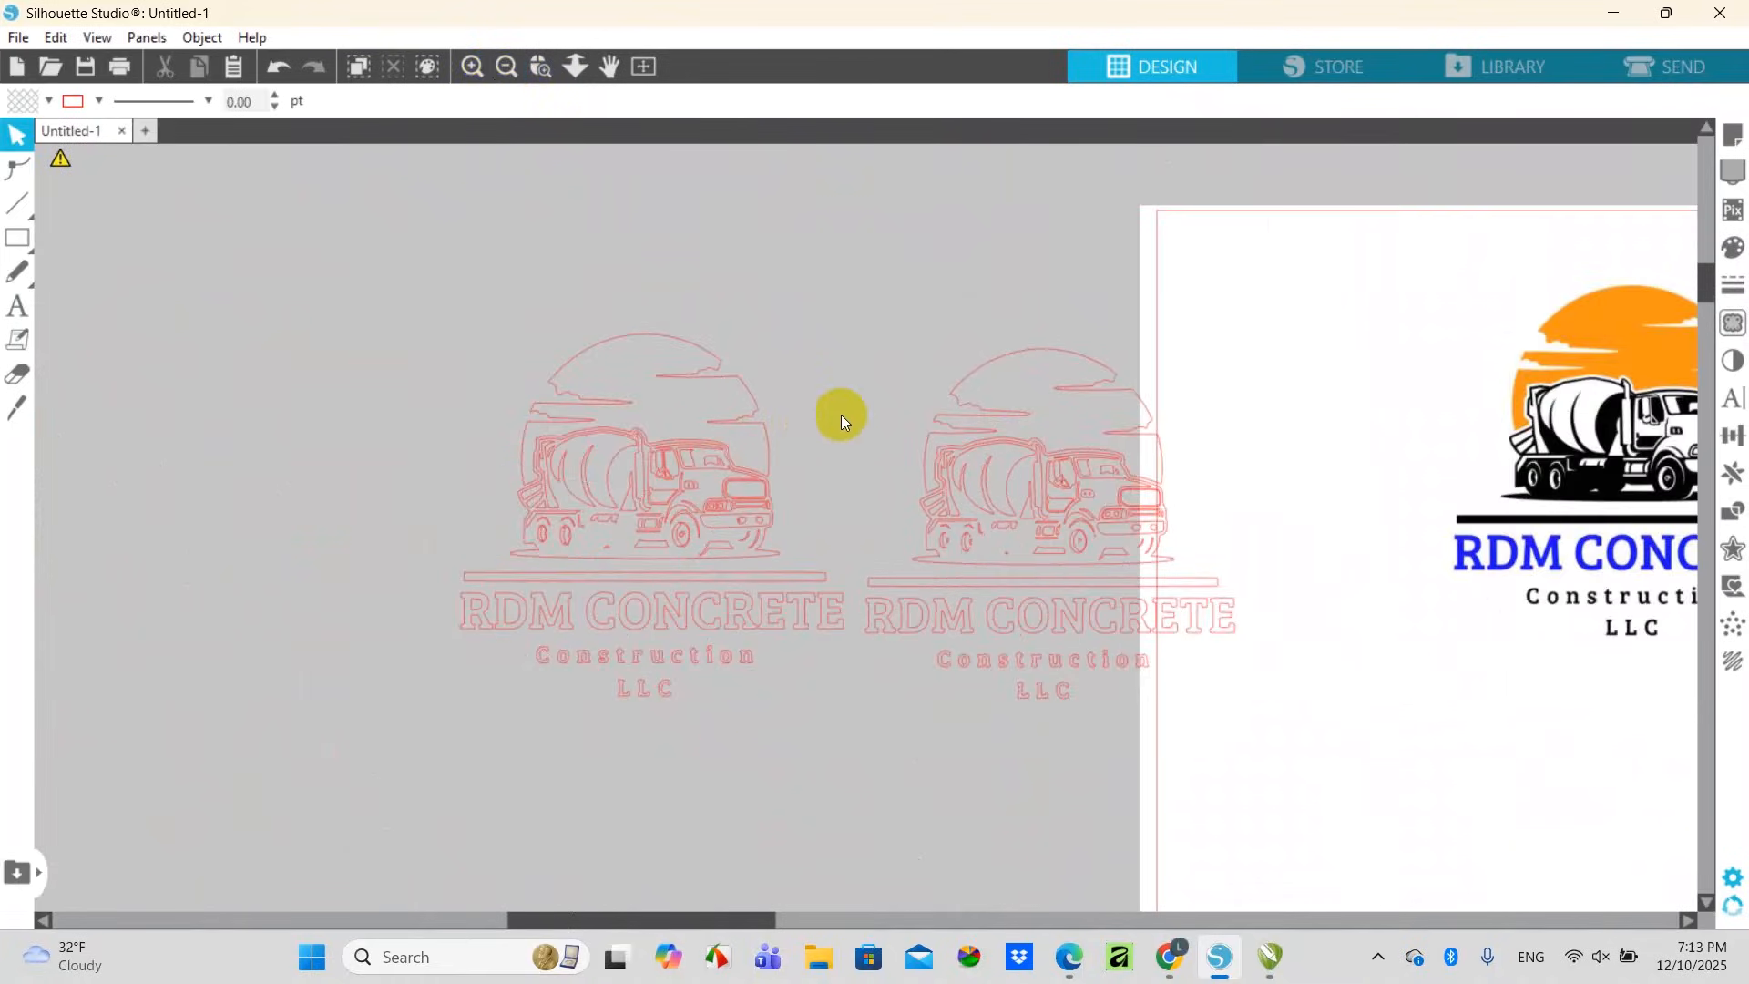
left_click(507, 68)
Move the black logo image up and stack the colour logo image directly below it, left of the traces
left_click_drag(254, 558, 470, 405)
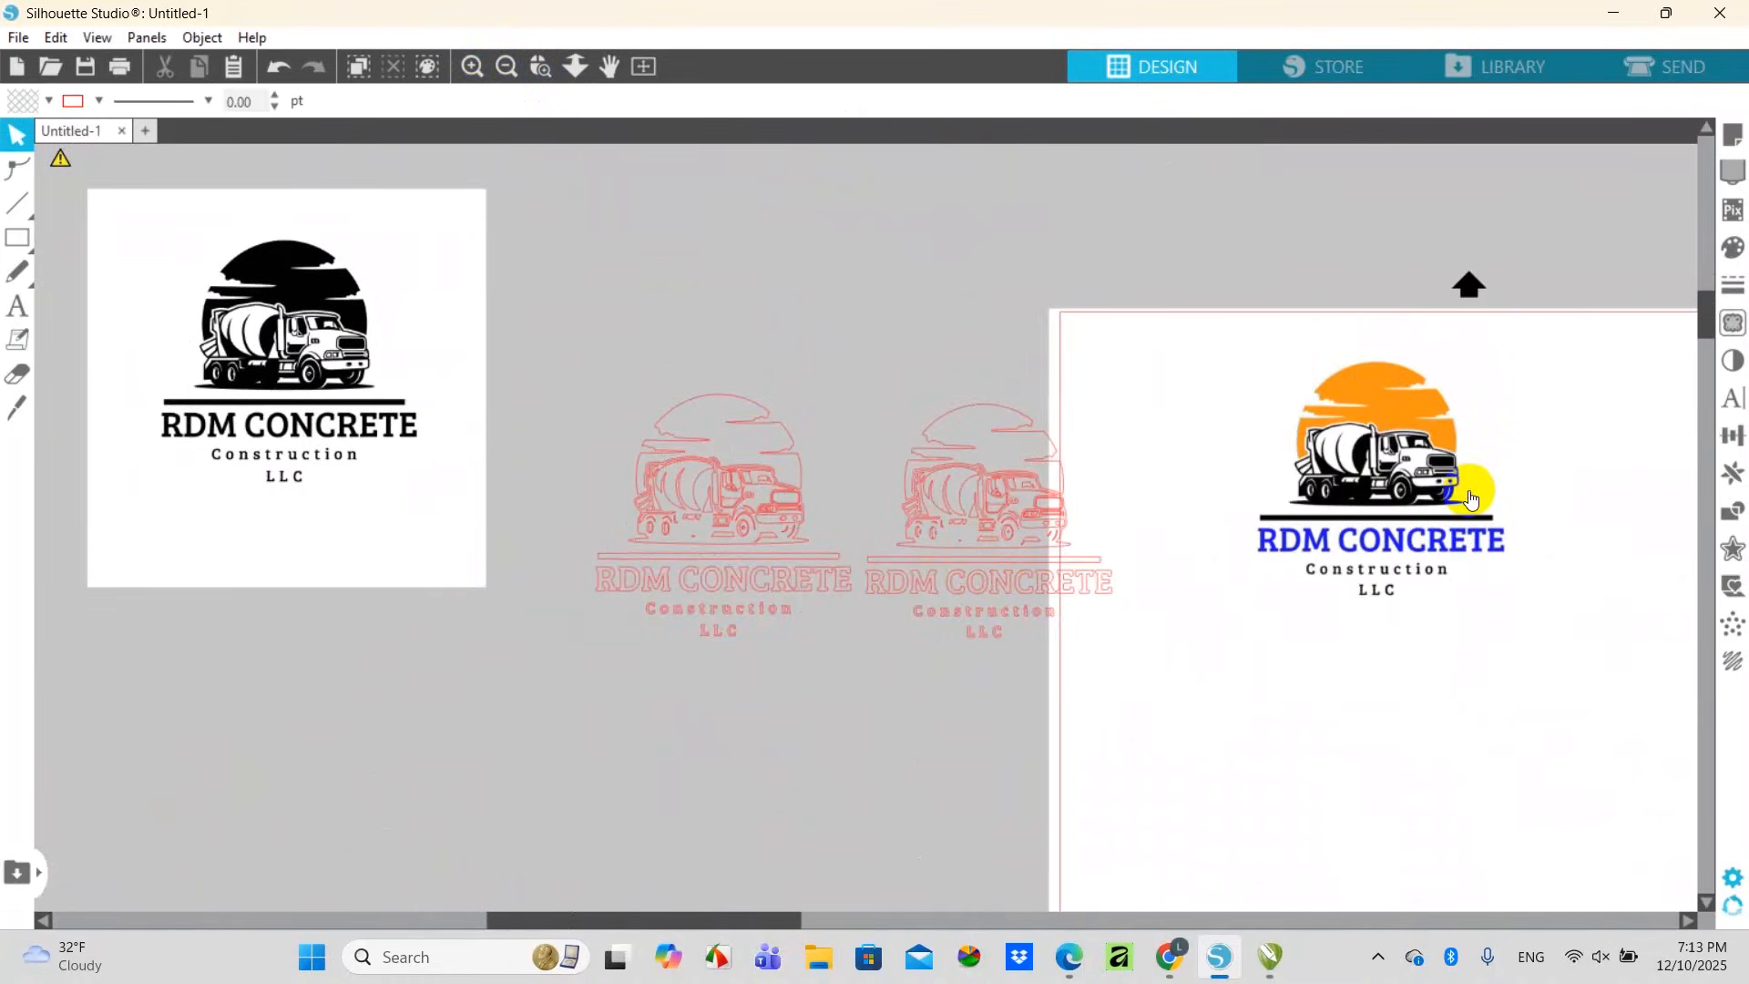
left_click_drag(1466, 490, 375, 682)
left_click(628, 676)
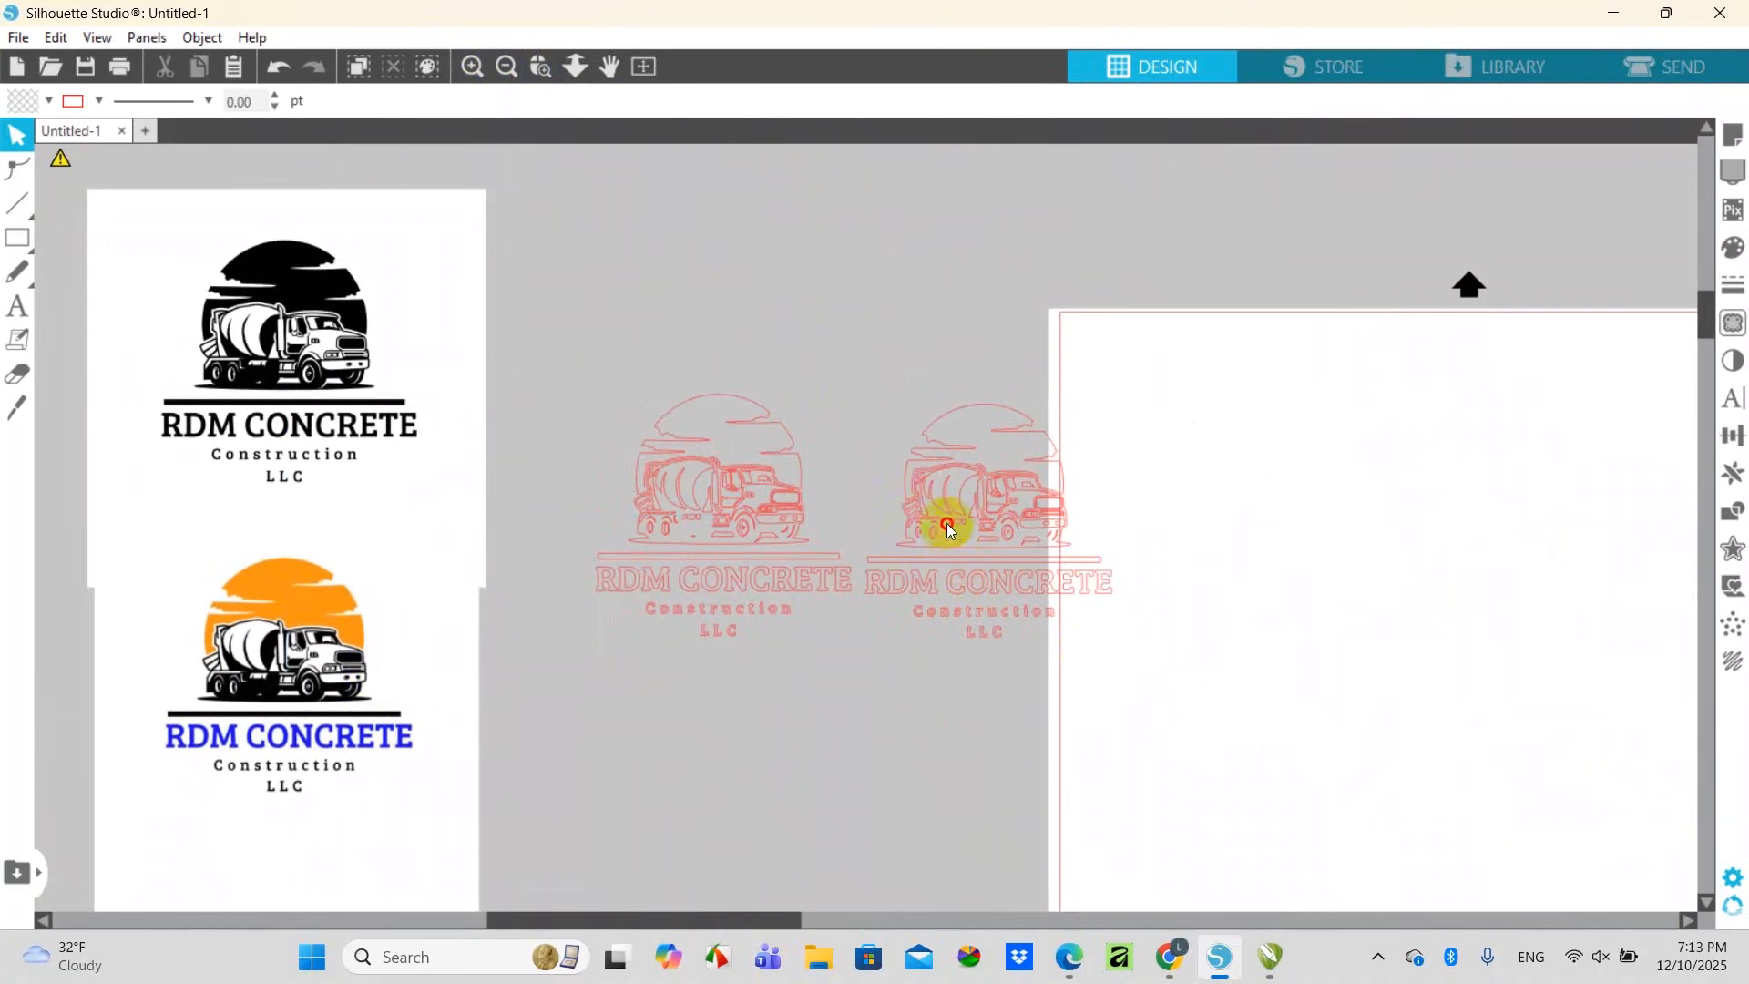
Move the colour logo's trace slightly away from the black logo's trace and delete it
left_click_drag(941, 519, 980, 508)
left_click(905, 734)
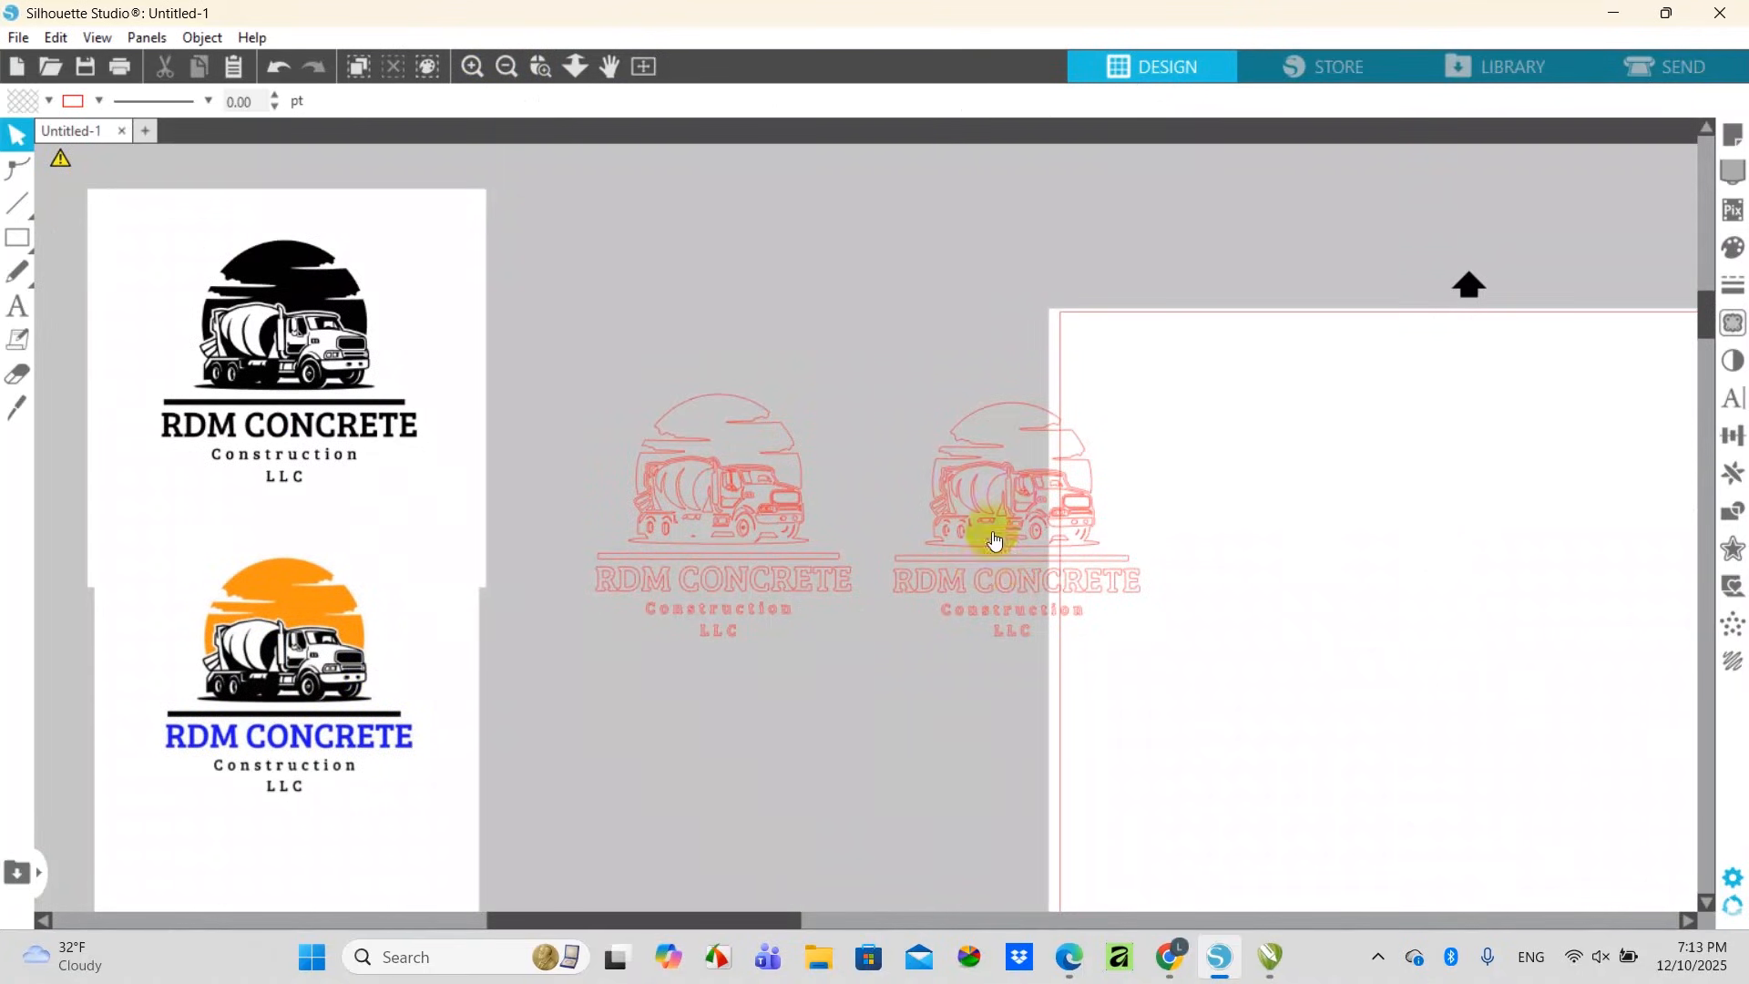
left_click(992, 517)
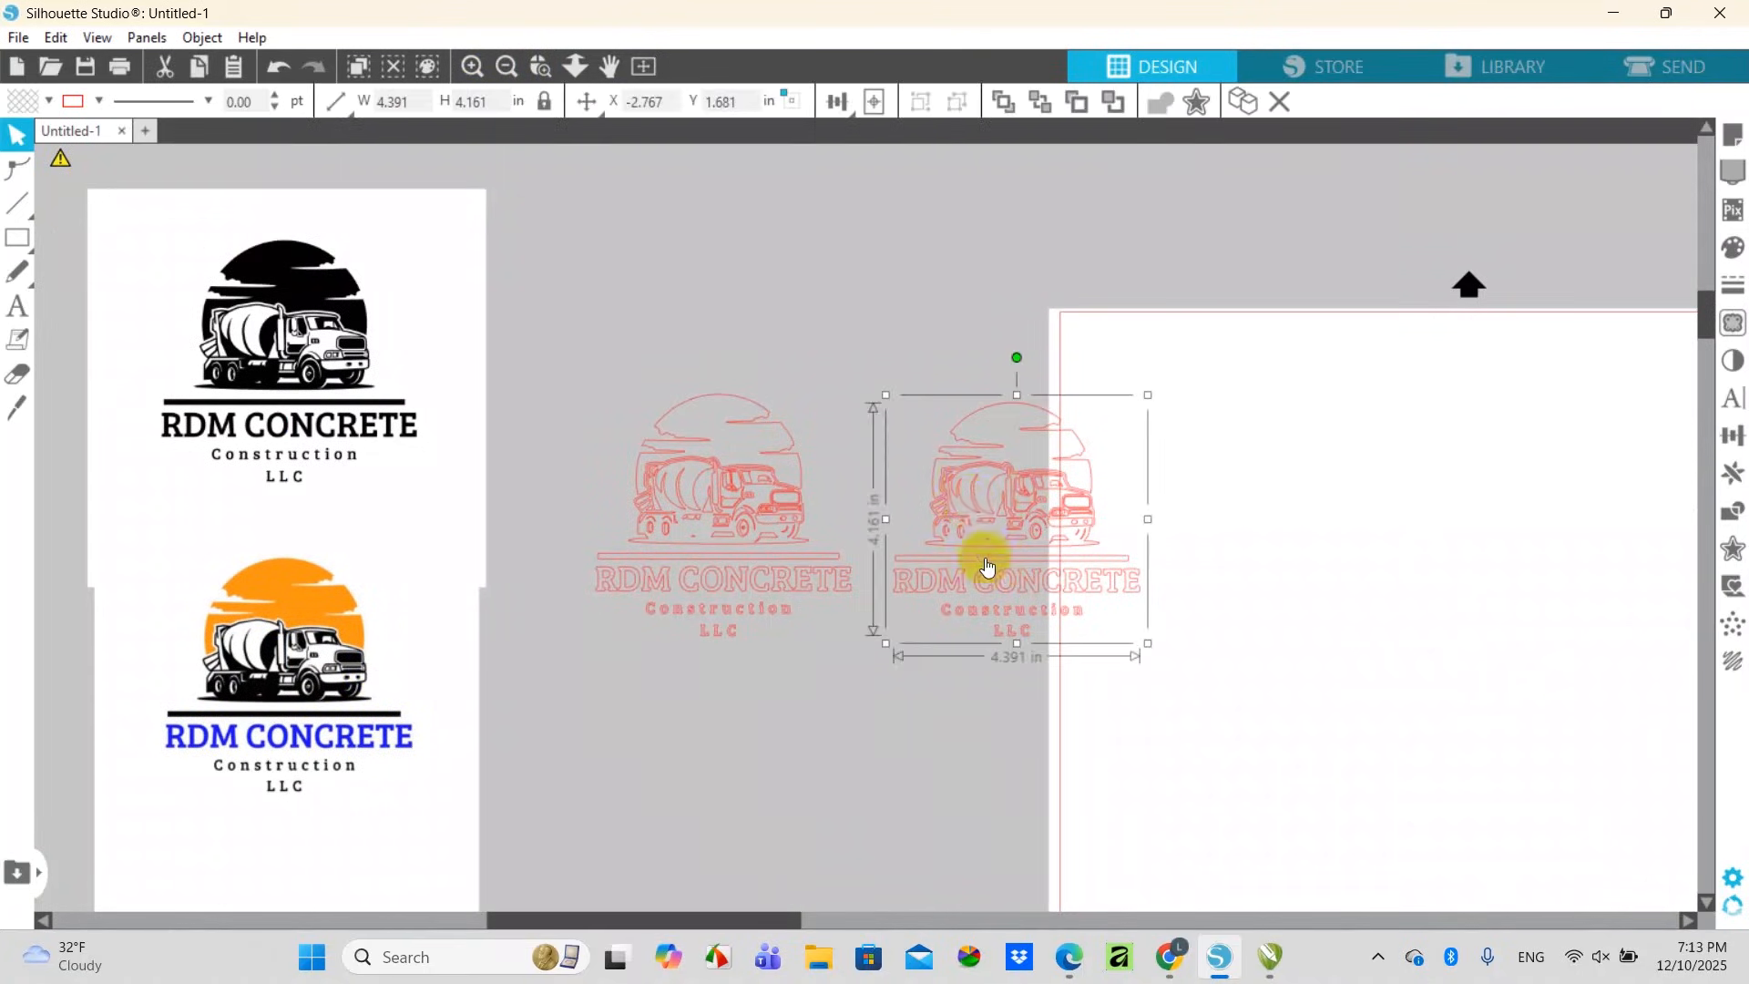
key("Delete")
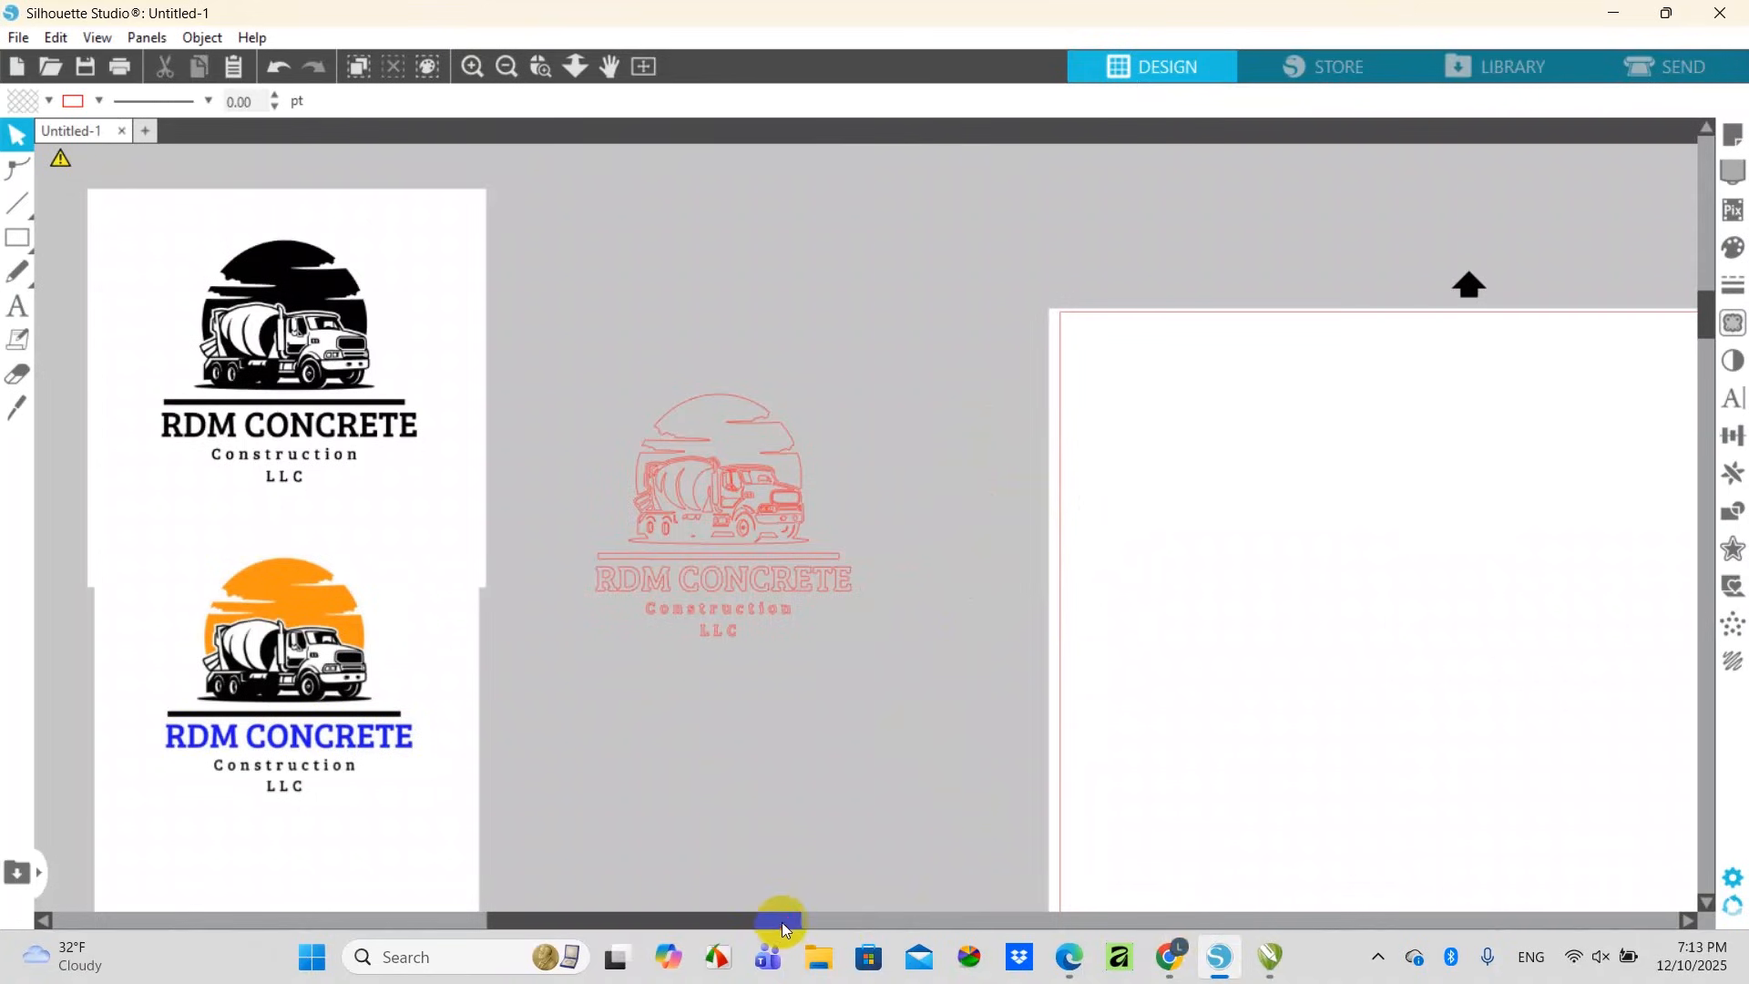
Shift the black logo's trace slightly up and to the right within the empty area beside the page
left_click_drag(780, 922, 767, 921)
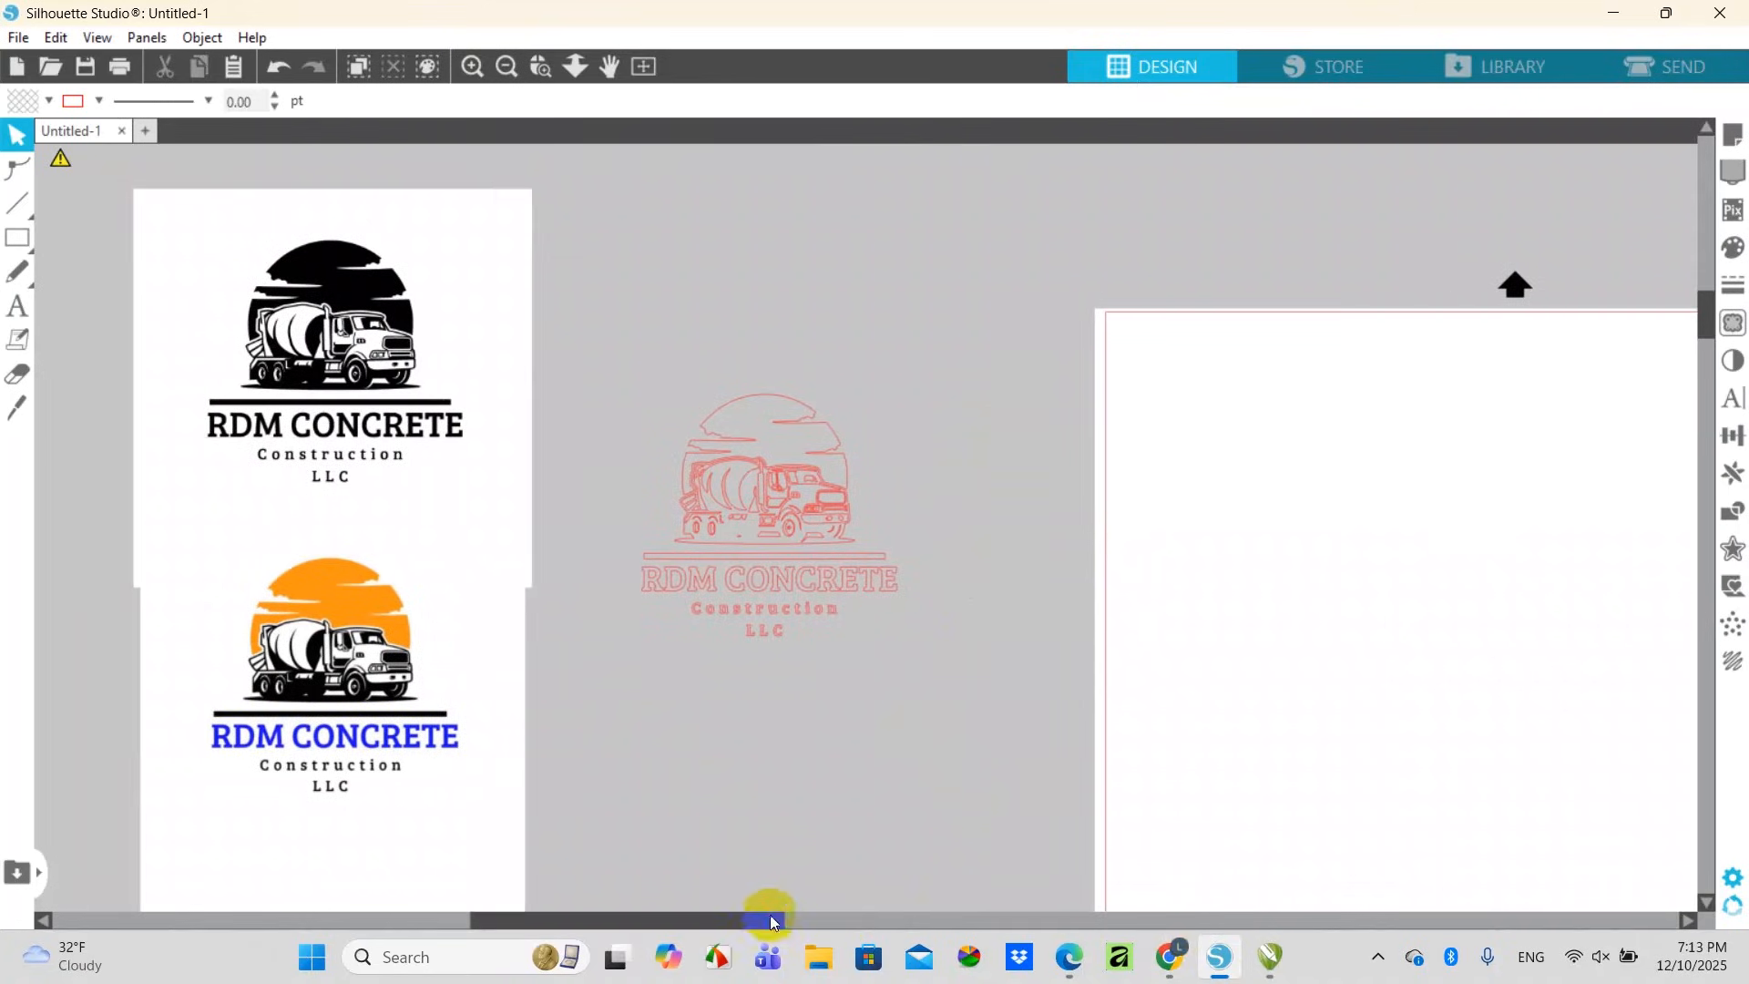
left_click(472, 67)
left_click(472, 68)
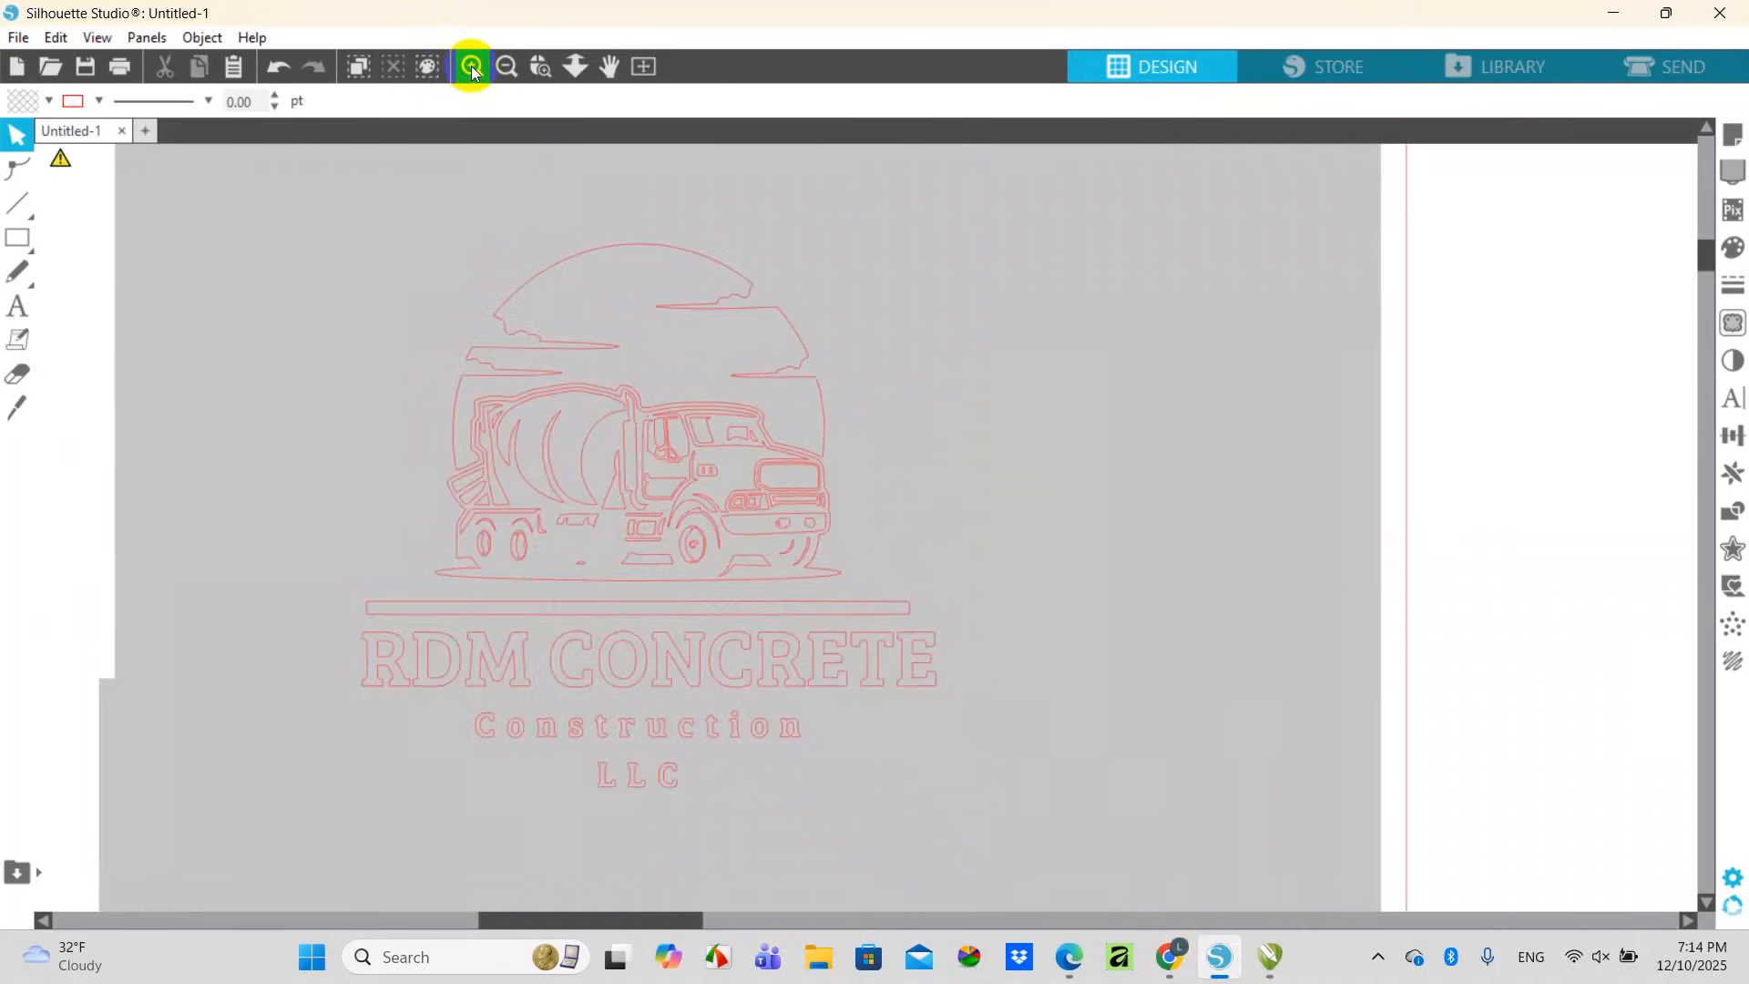
left_click_drag(636, 422, 768, 390)
left_click(811, 401)
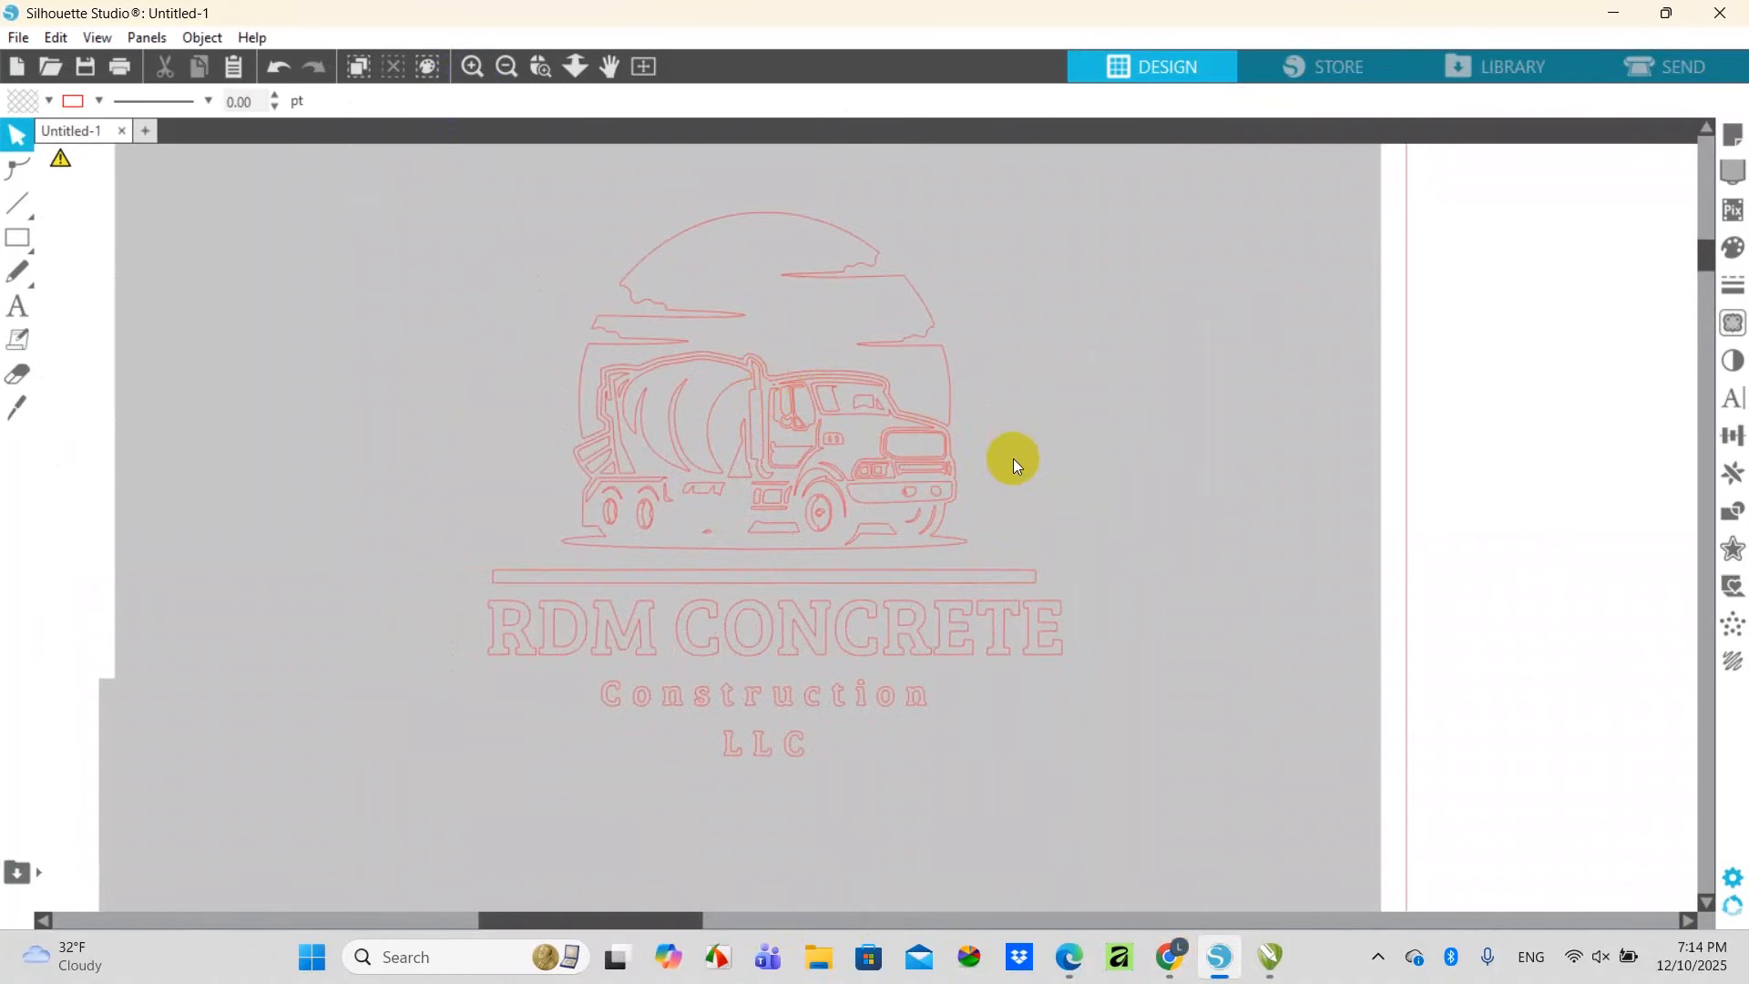
Release the compound path of the black logo's trace and deselect its pieces
left_click(904, 463)
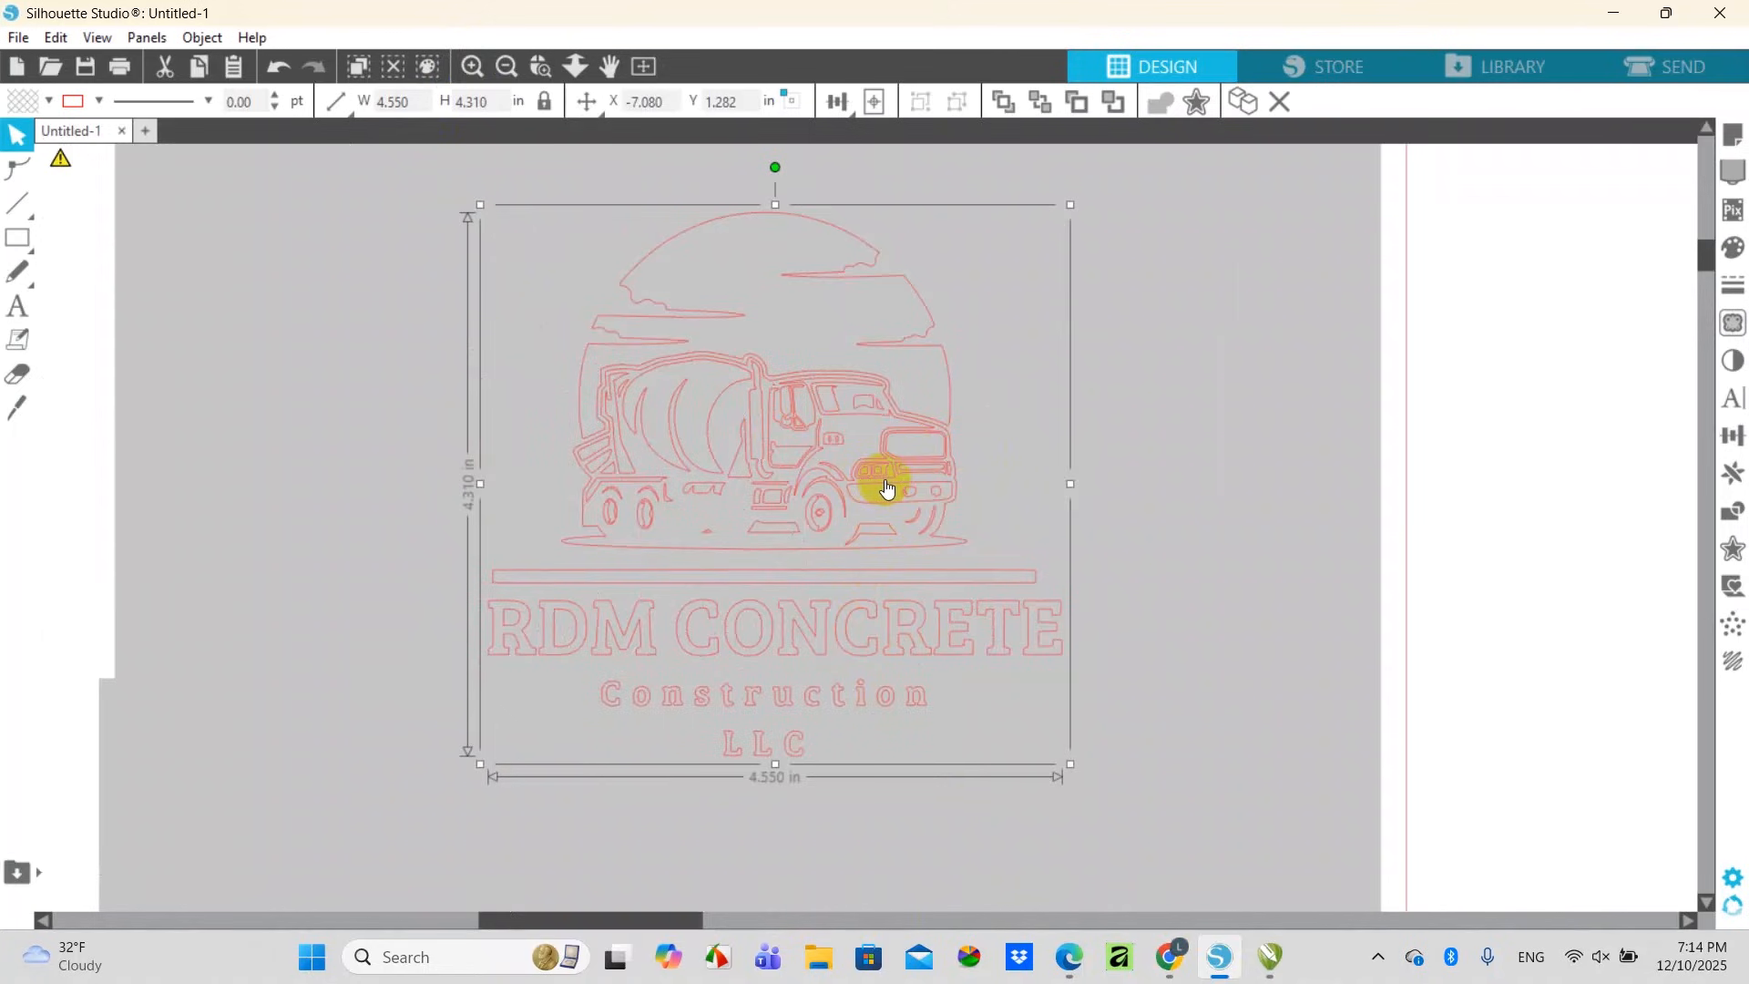
right_click(888, 483)
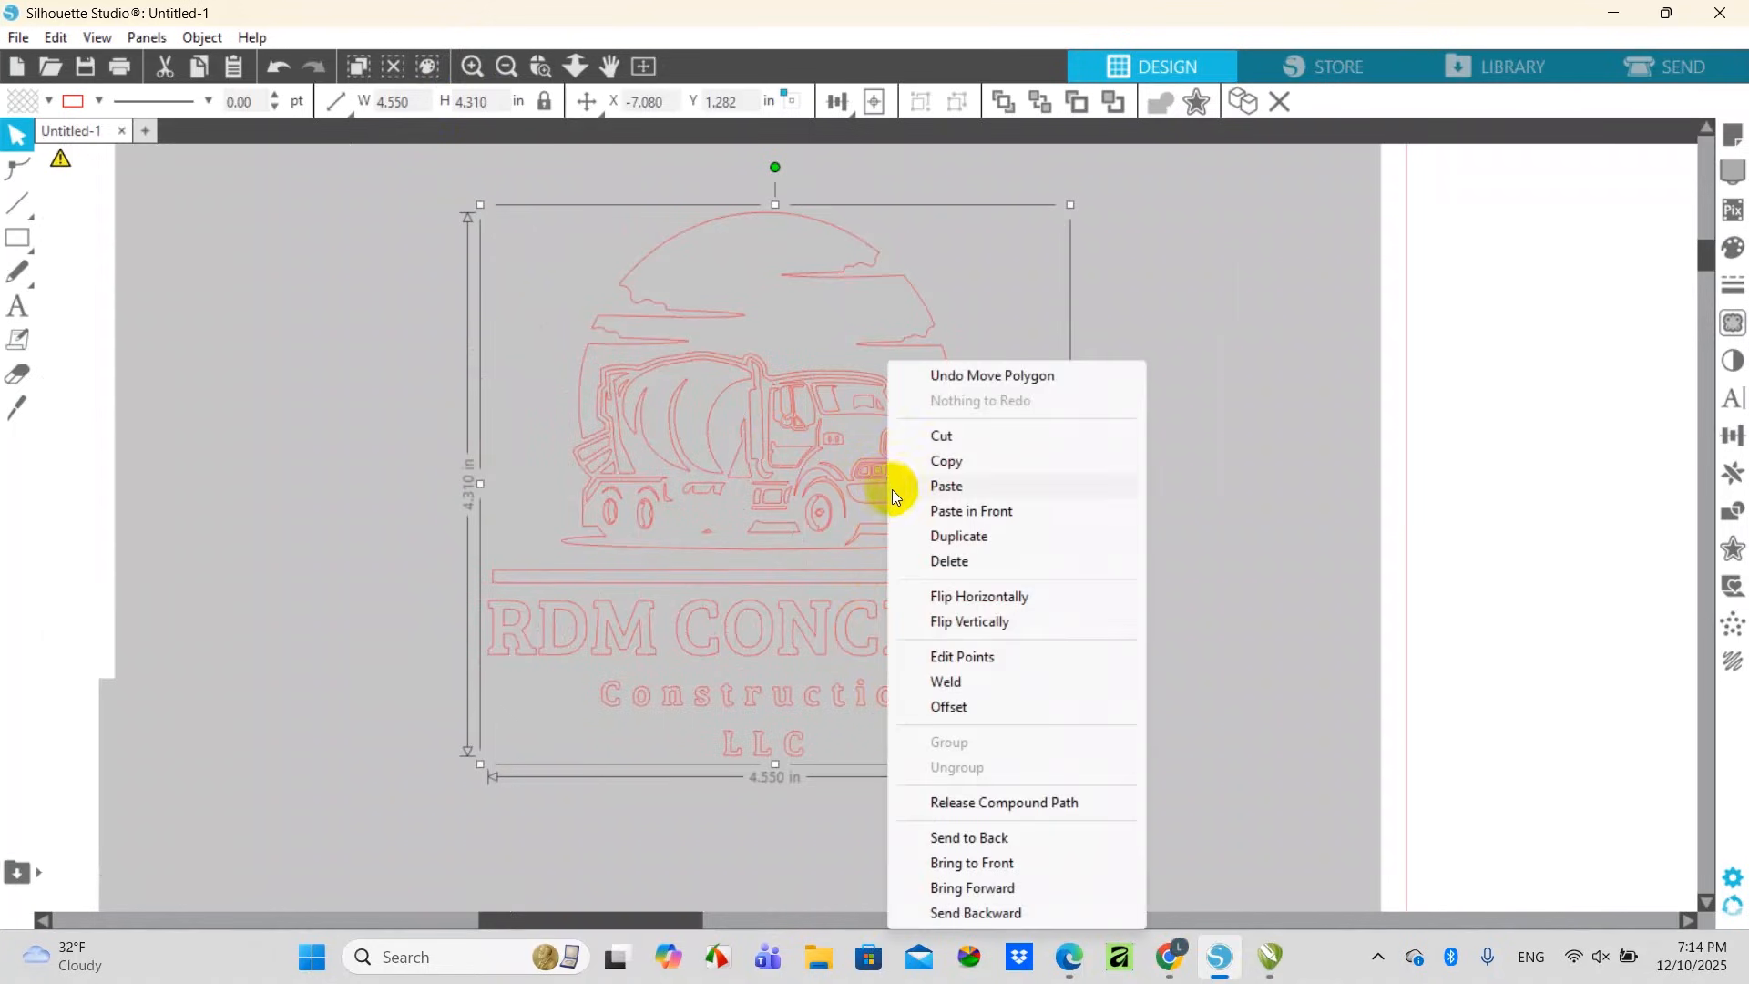
left_click(1052, 800)
left_click(1157, 739)
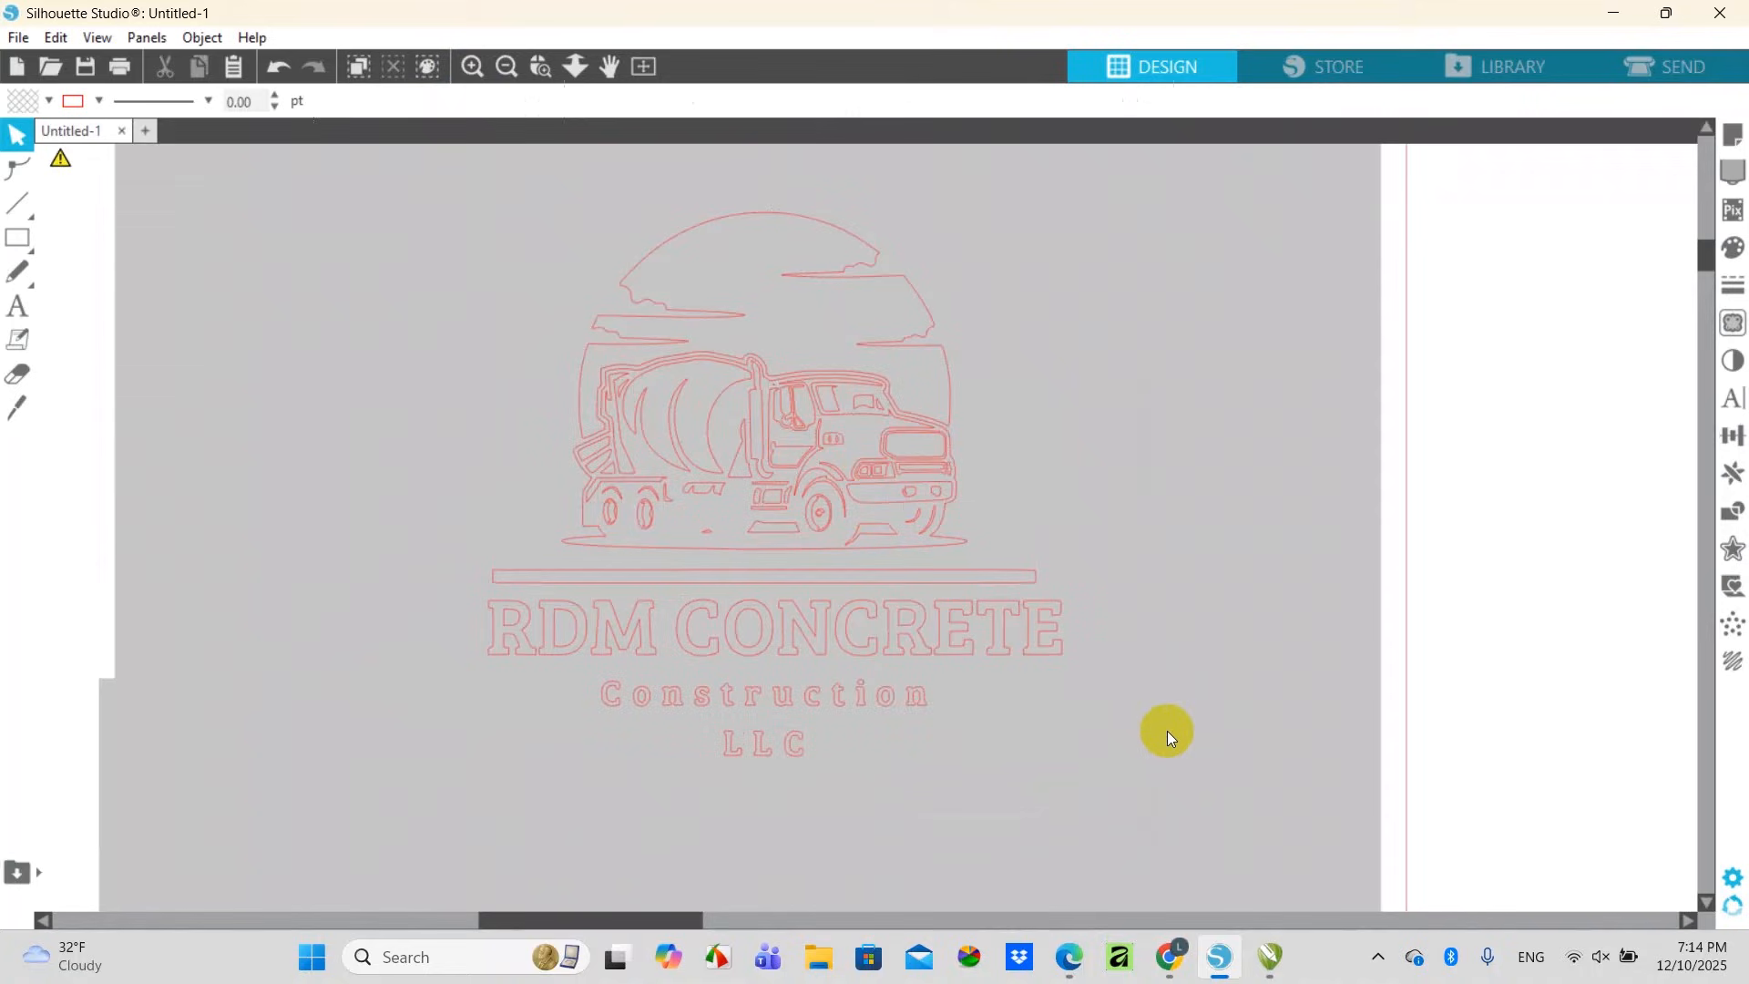
Try moving a letter of "Construction" and the sun shape separately, undoing each move
left_click_drag(886, 706, 1005, 738)
key("ctrl+z")
left_click_drag(908, 349, 914, 228)
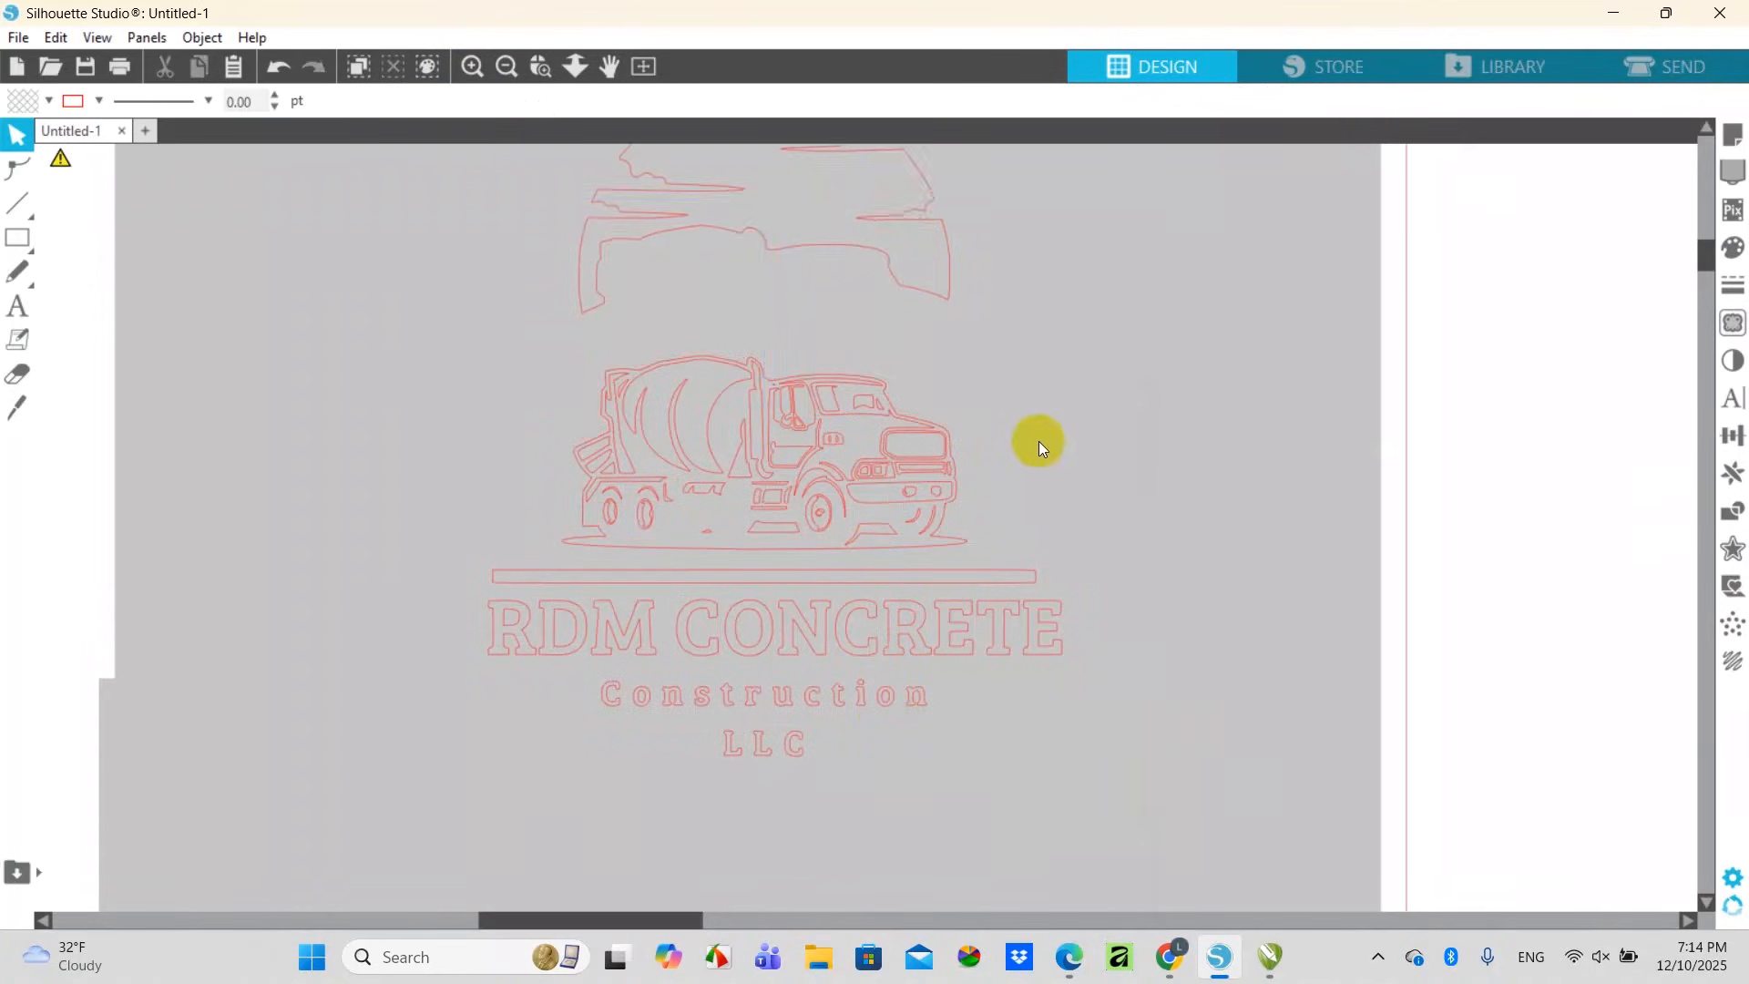
key("ctrl+z")
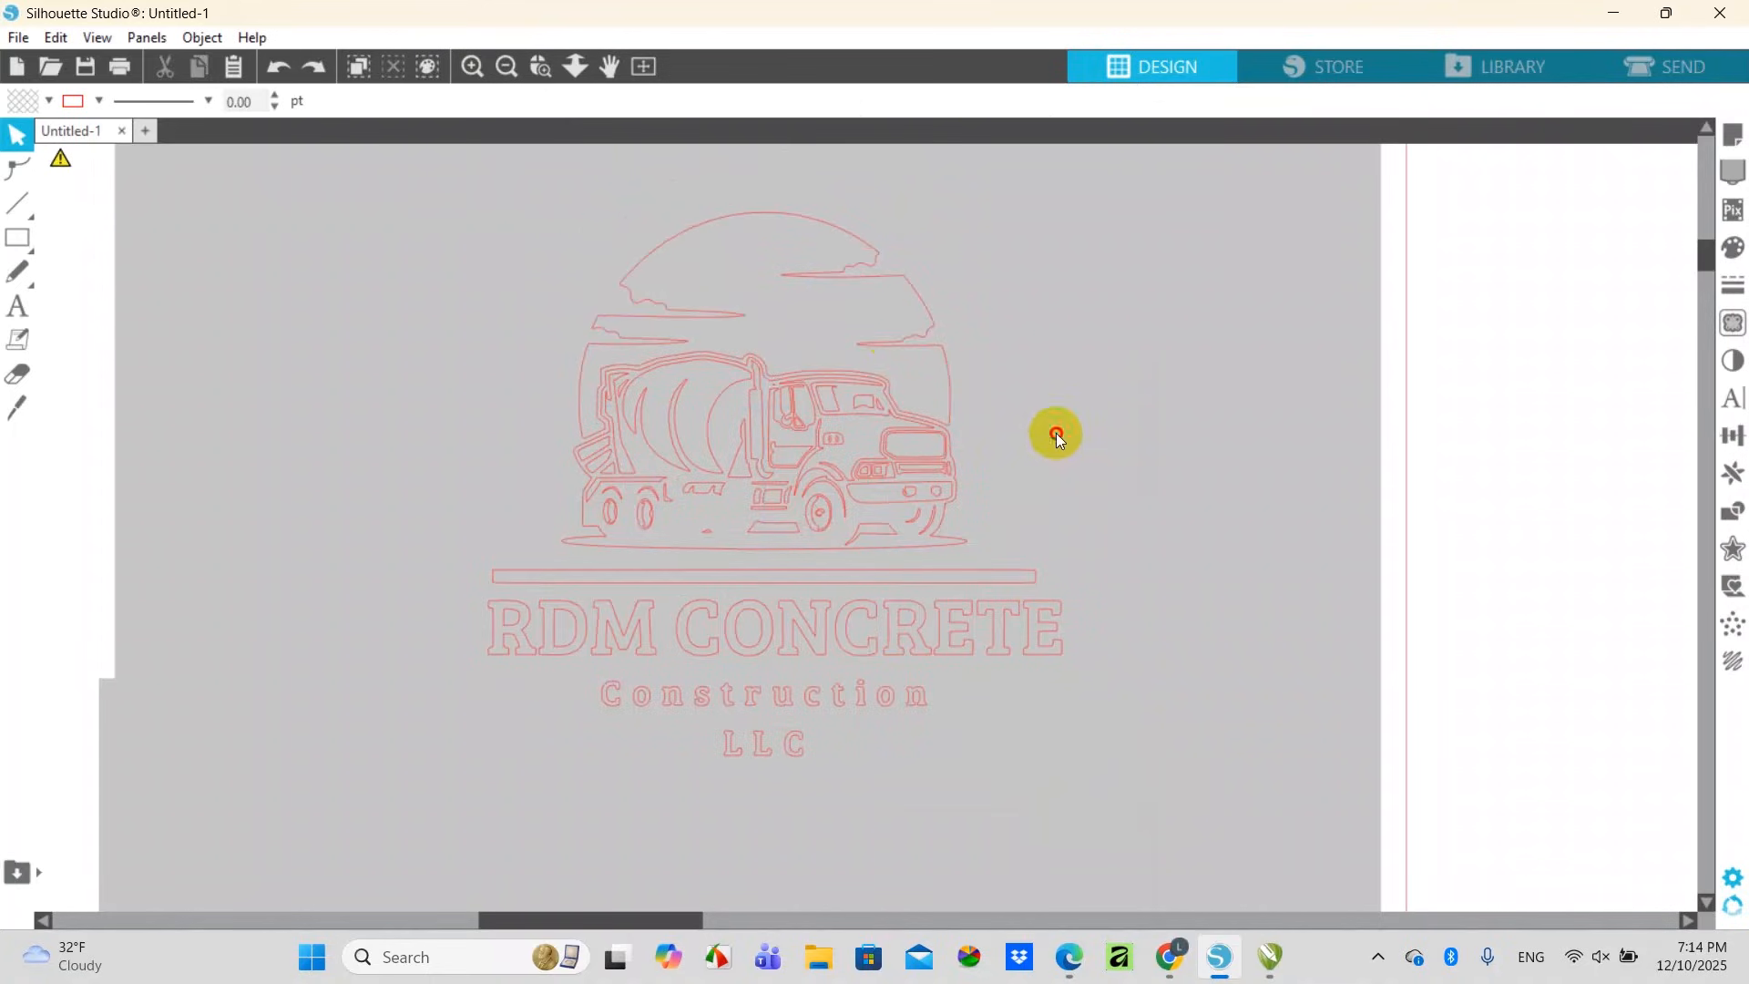
Cut the sun shape out of the traced logo
left_click(894, 351)
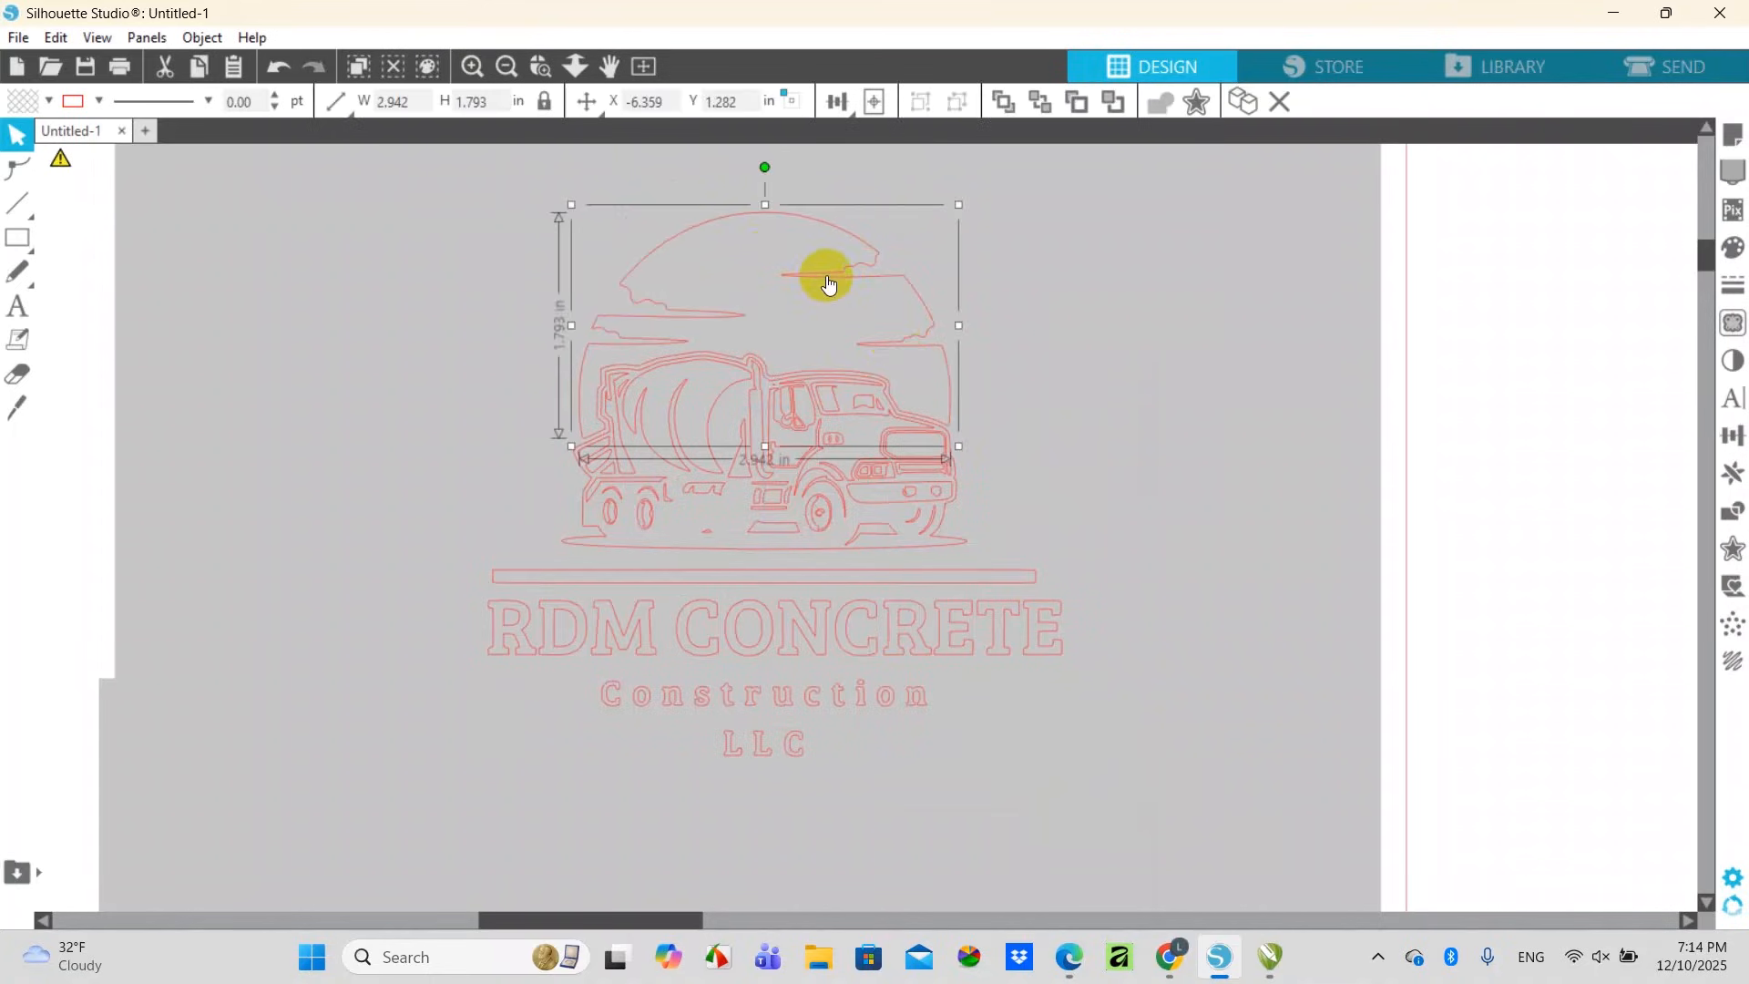
right_click(881, 278)
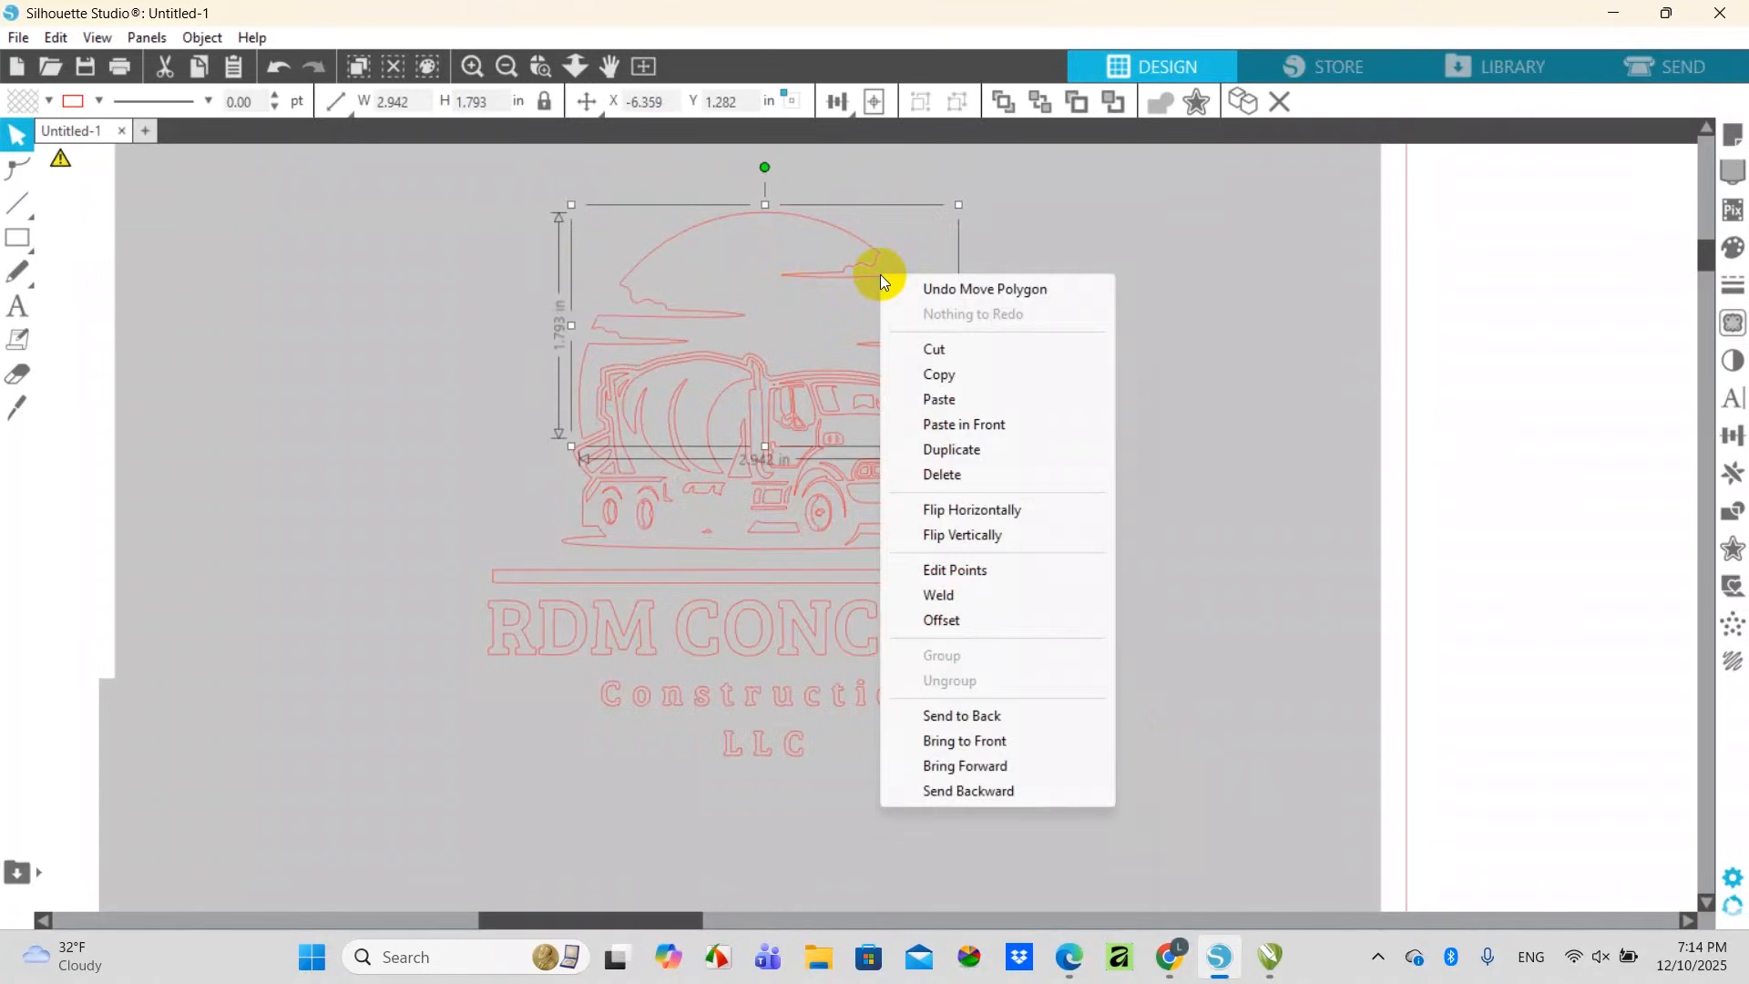
left_click(935, 354)
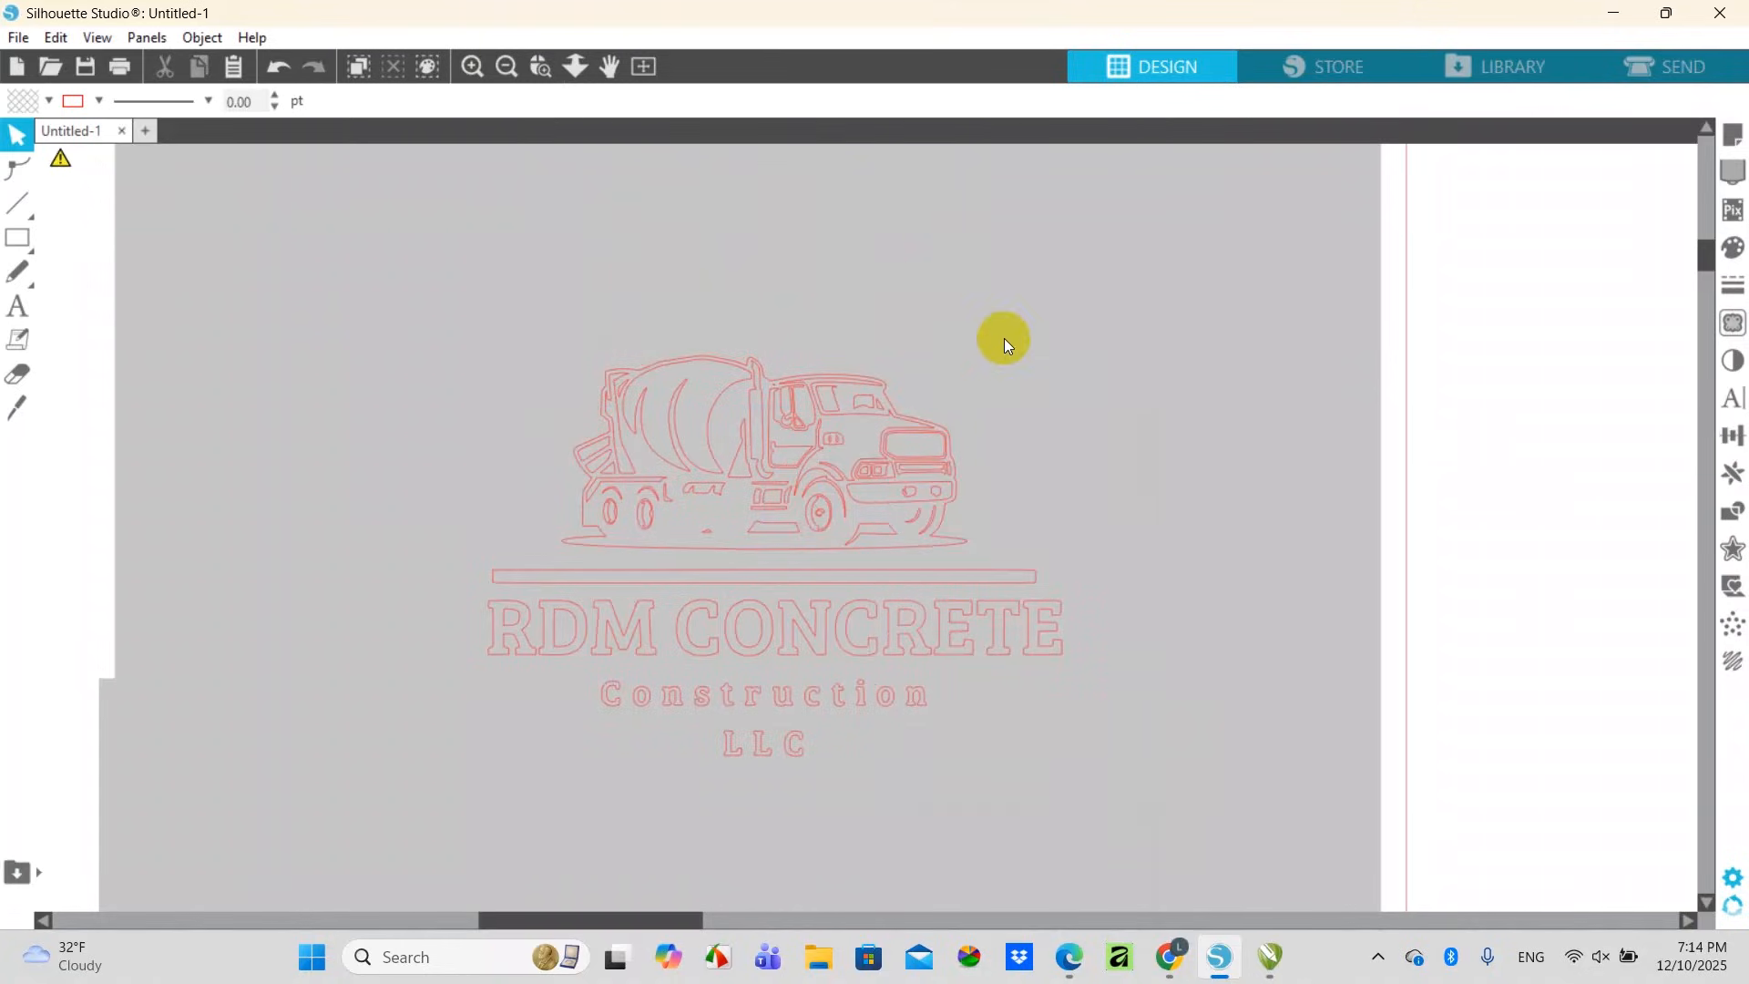
Combine the truck, the bar and all the lettering of the trace into one compound path and deselect it
left_click_drag(466, 516, 1124, 780)
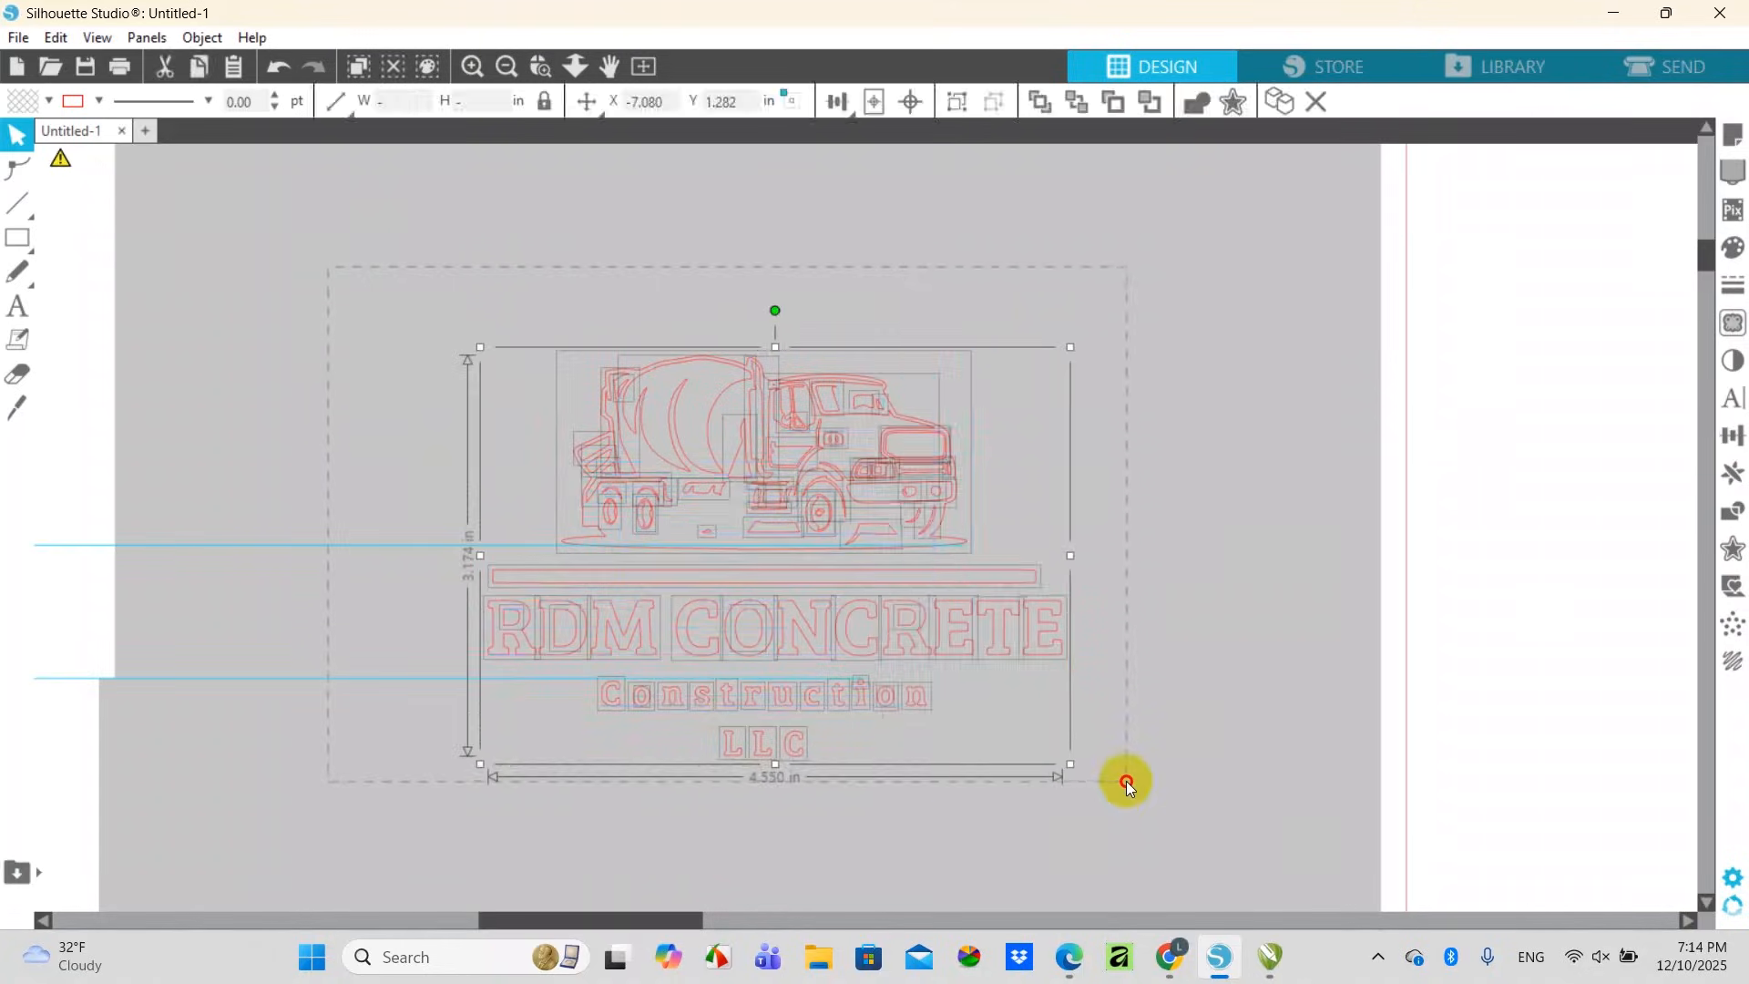
right_click(922, 649)
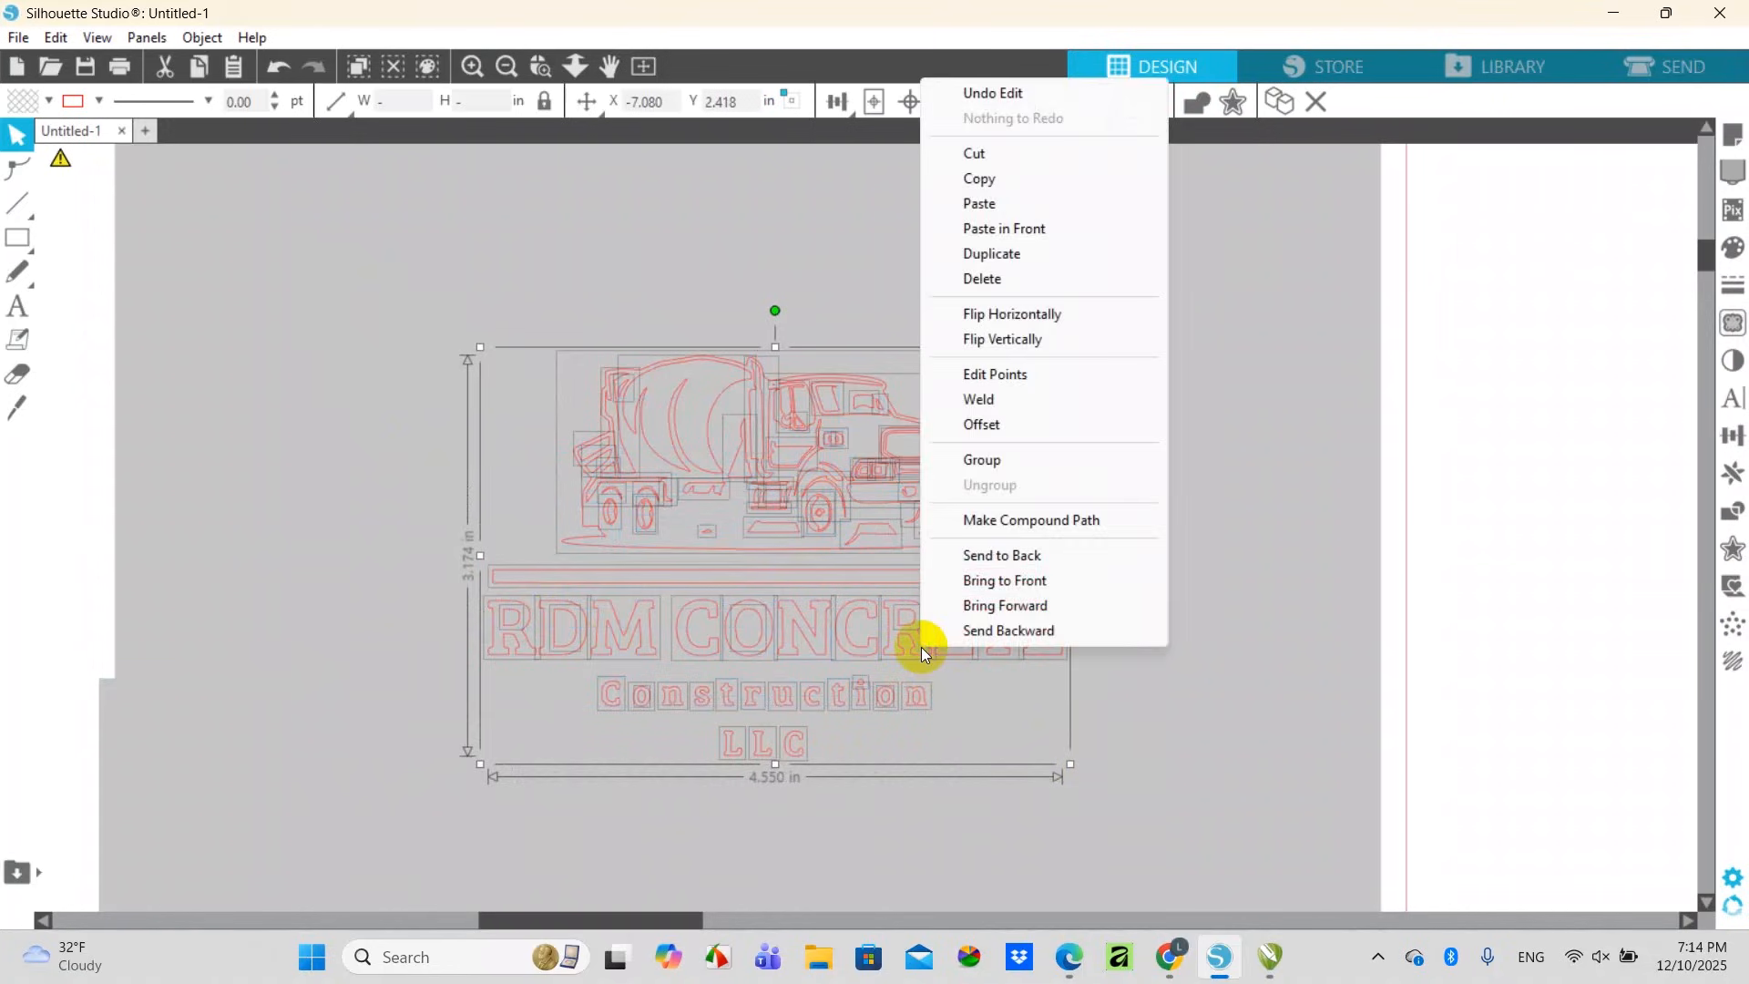
left_click(1013, 522)
left_click(1139, 571)
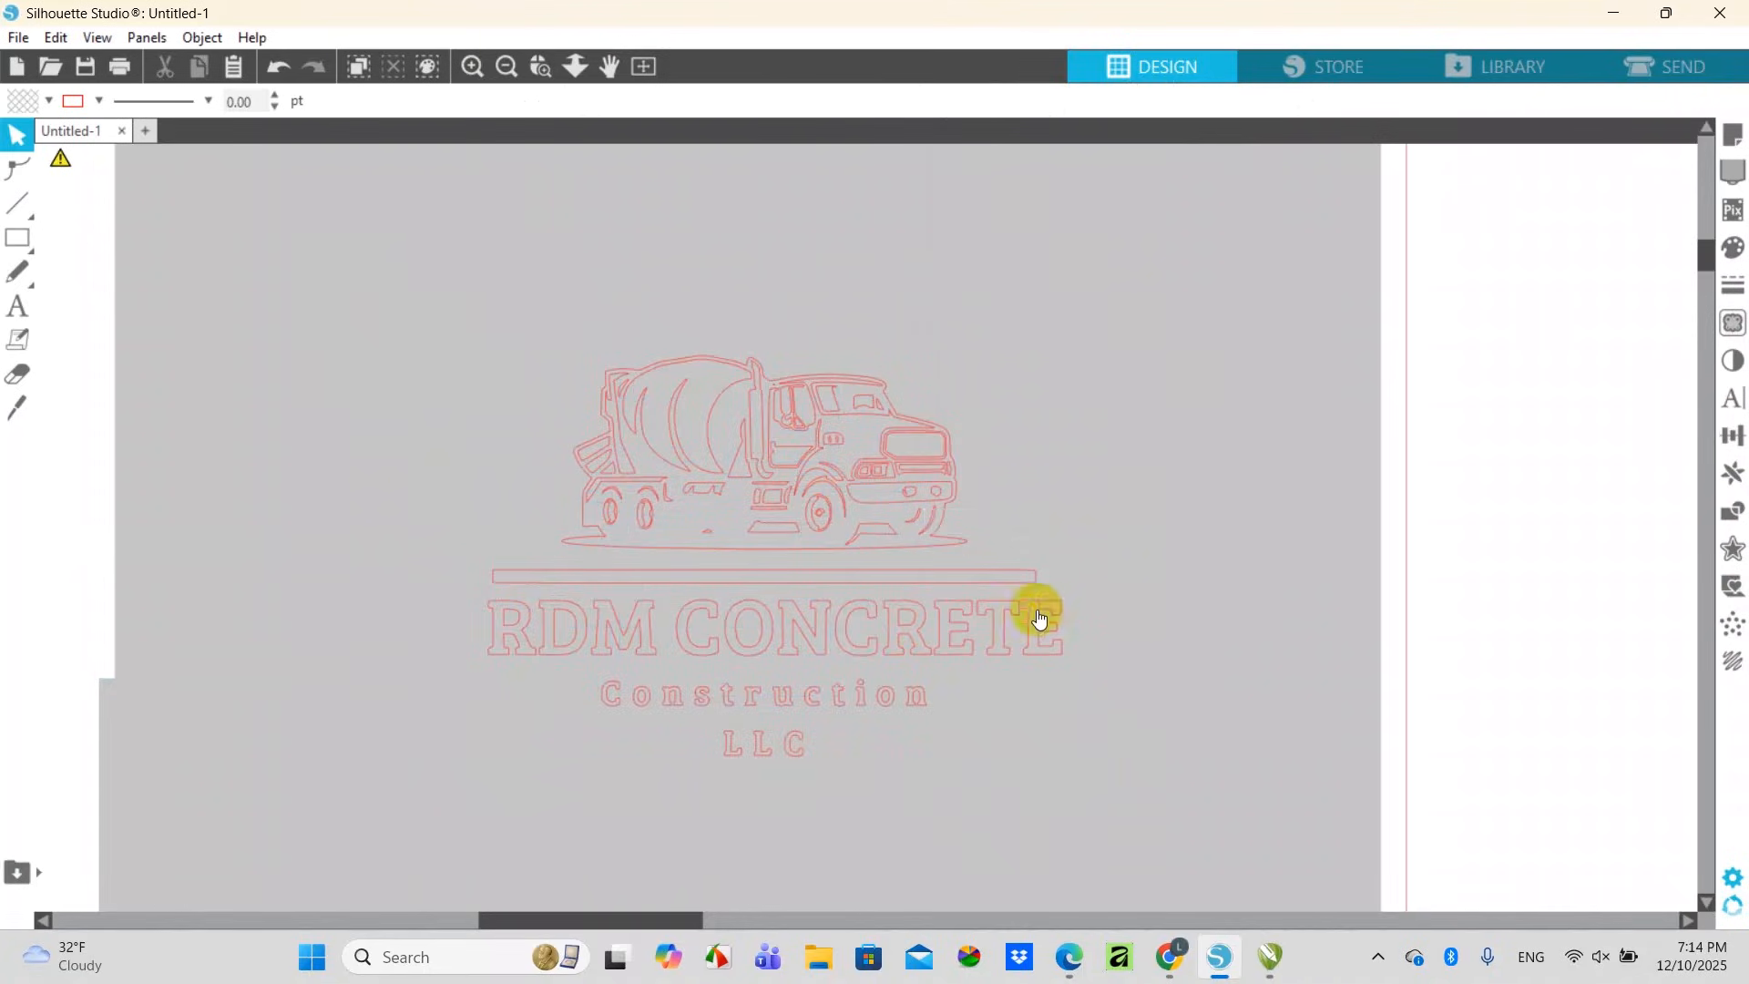
left_click(1007, 626)
left_click(1114, 565)
Paste the cut sun shape back in front at its original place behind the truck and deselect it
right_click(1111, 326)
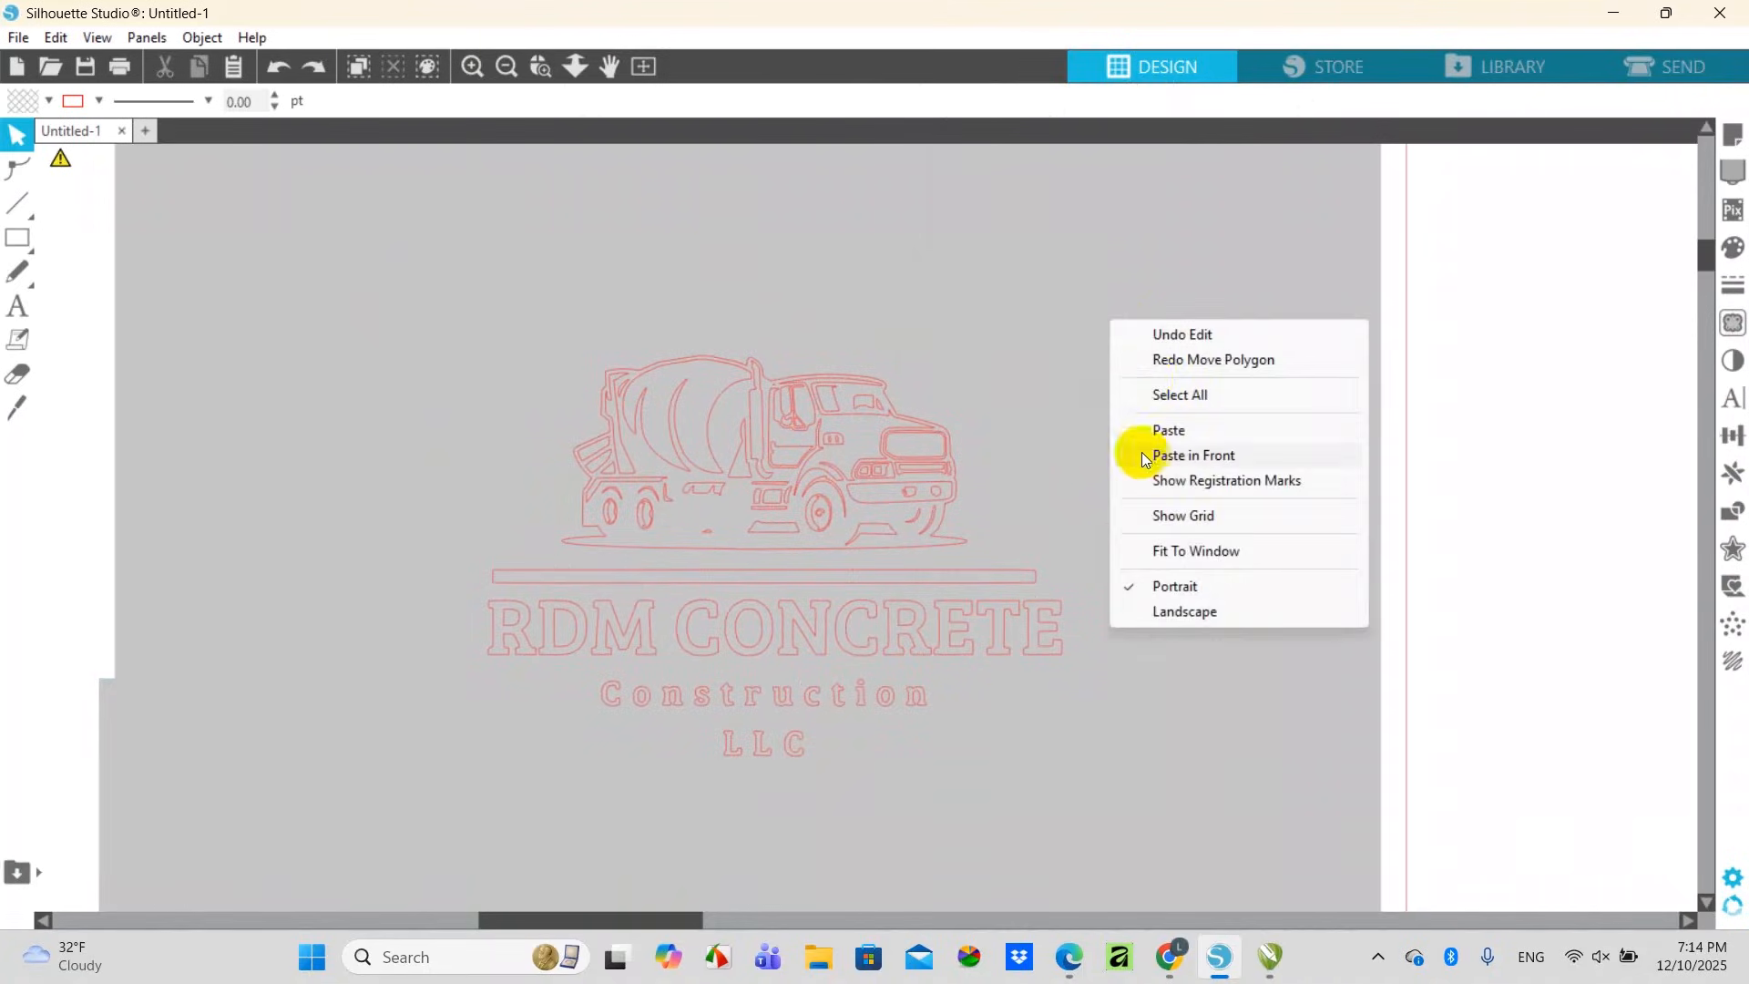
left_click(1153, 431)
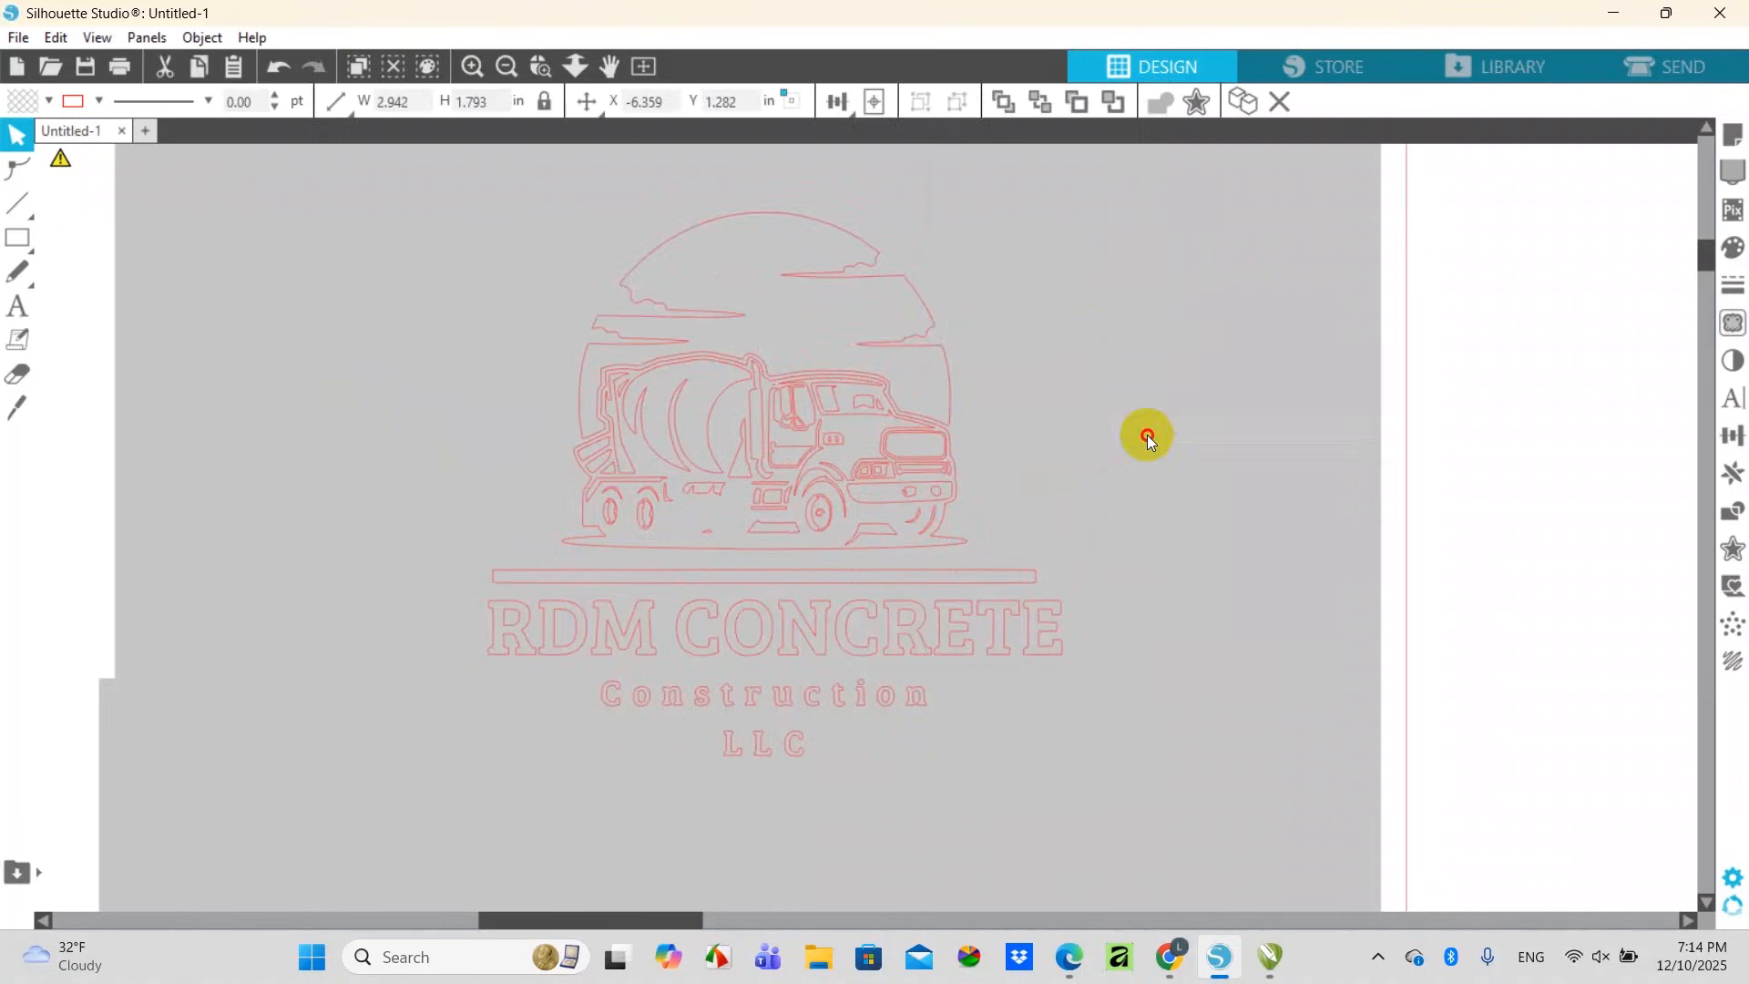
left_click(833, 363)
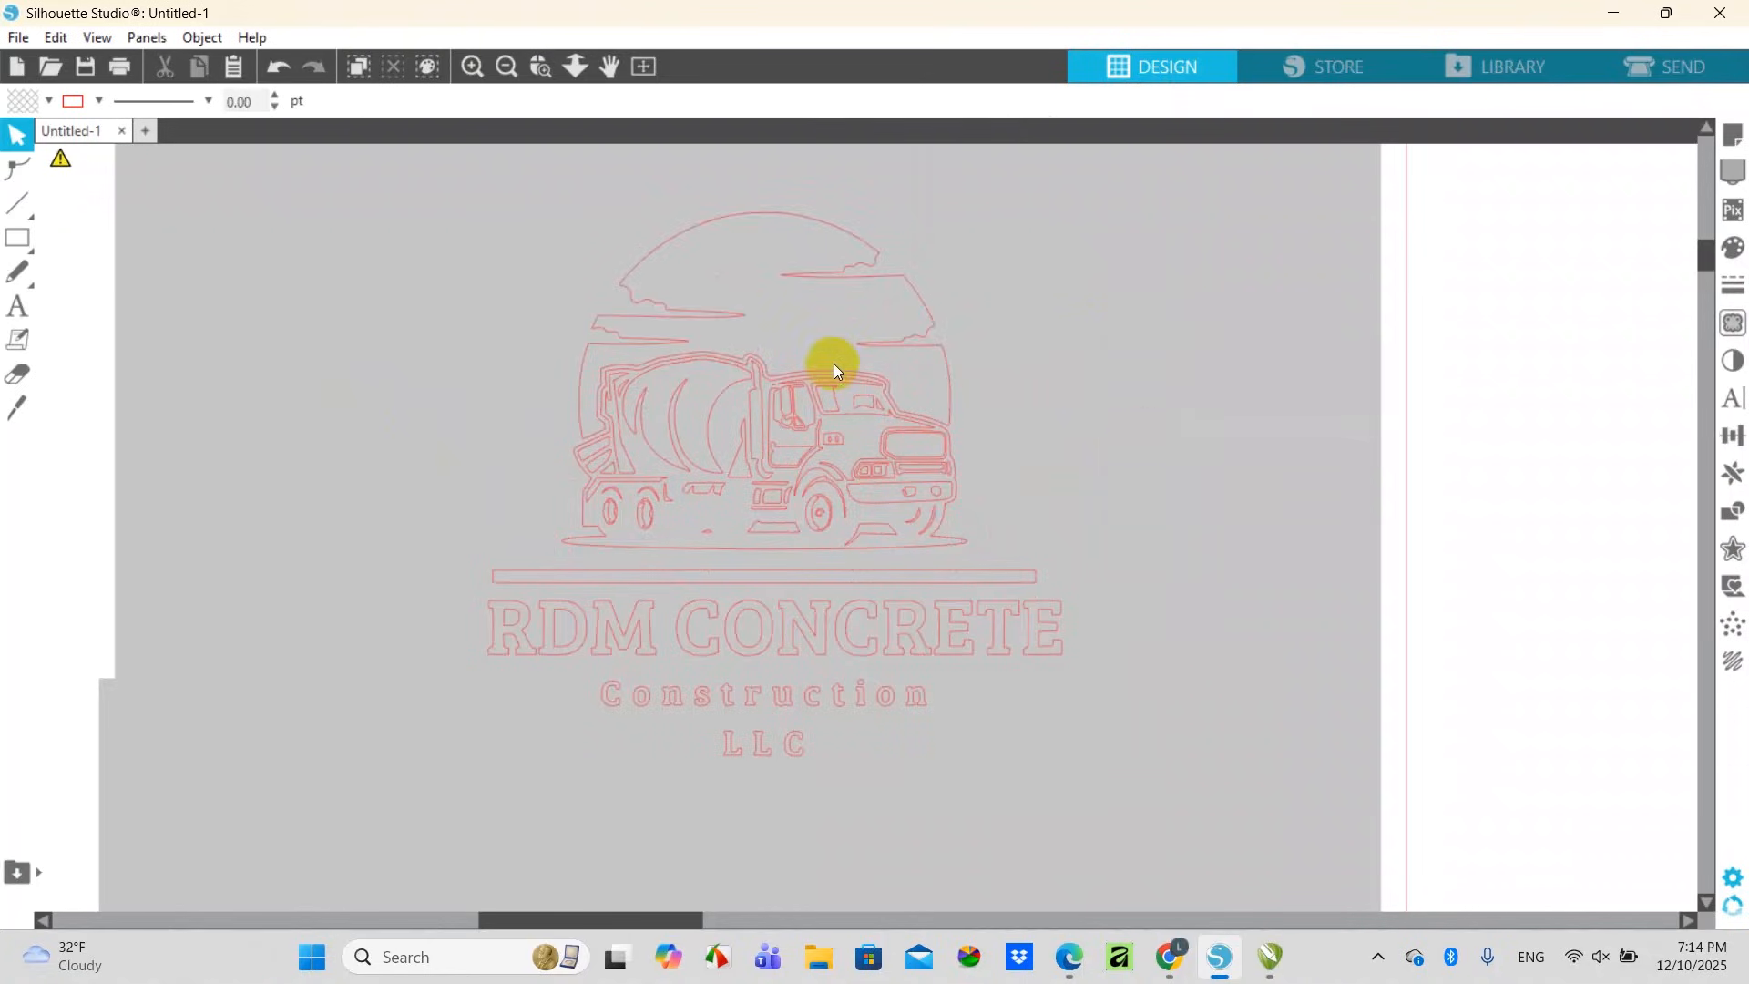
Fill the sun shape of the traced logo with orange
left_click(496, 70)
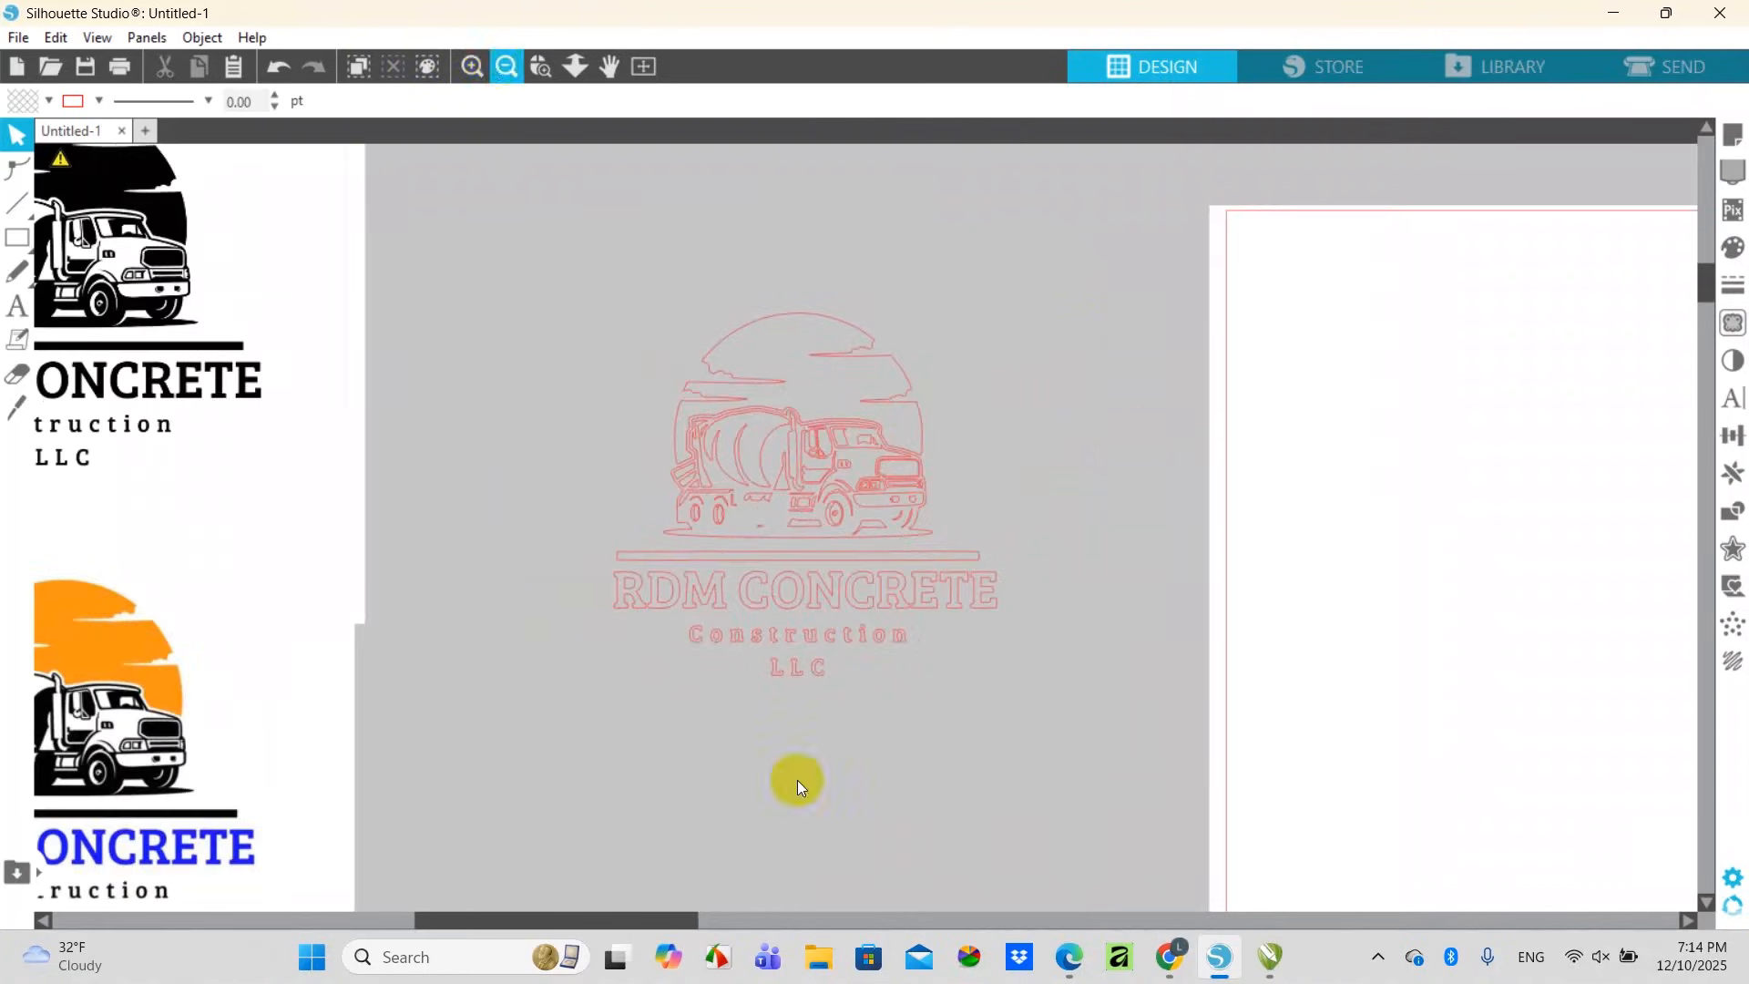
left_click_drag(625, 915, 608, 916)
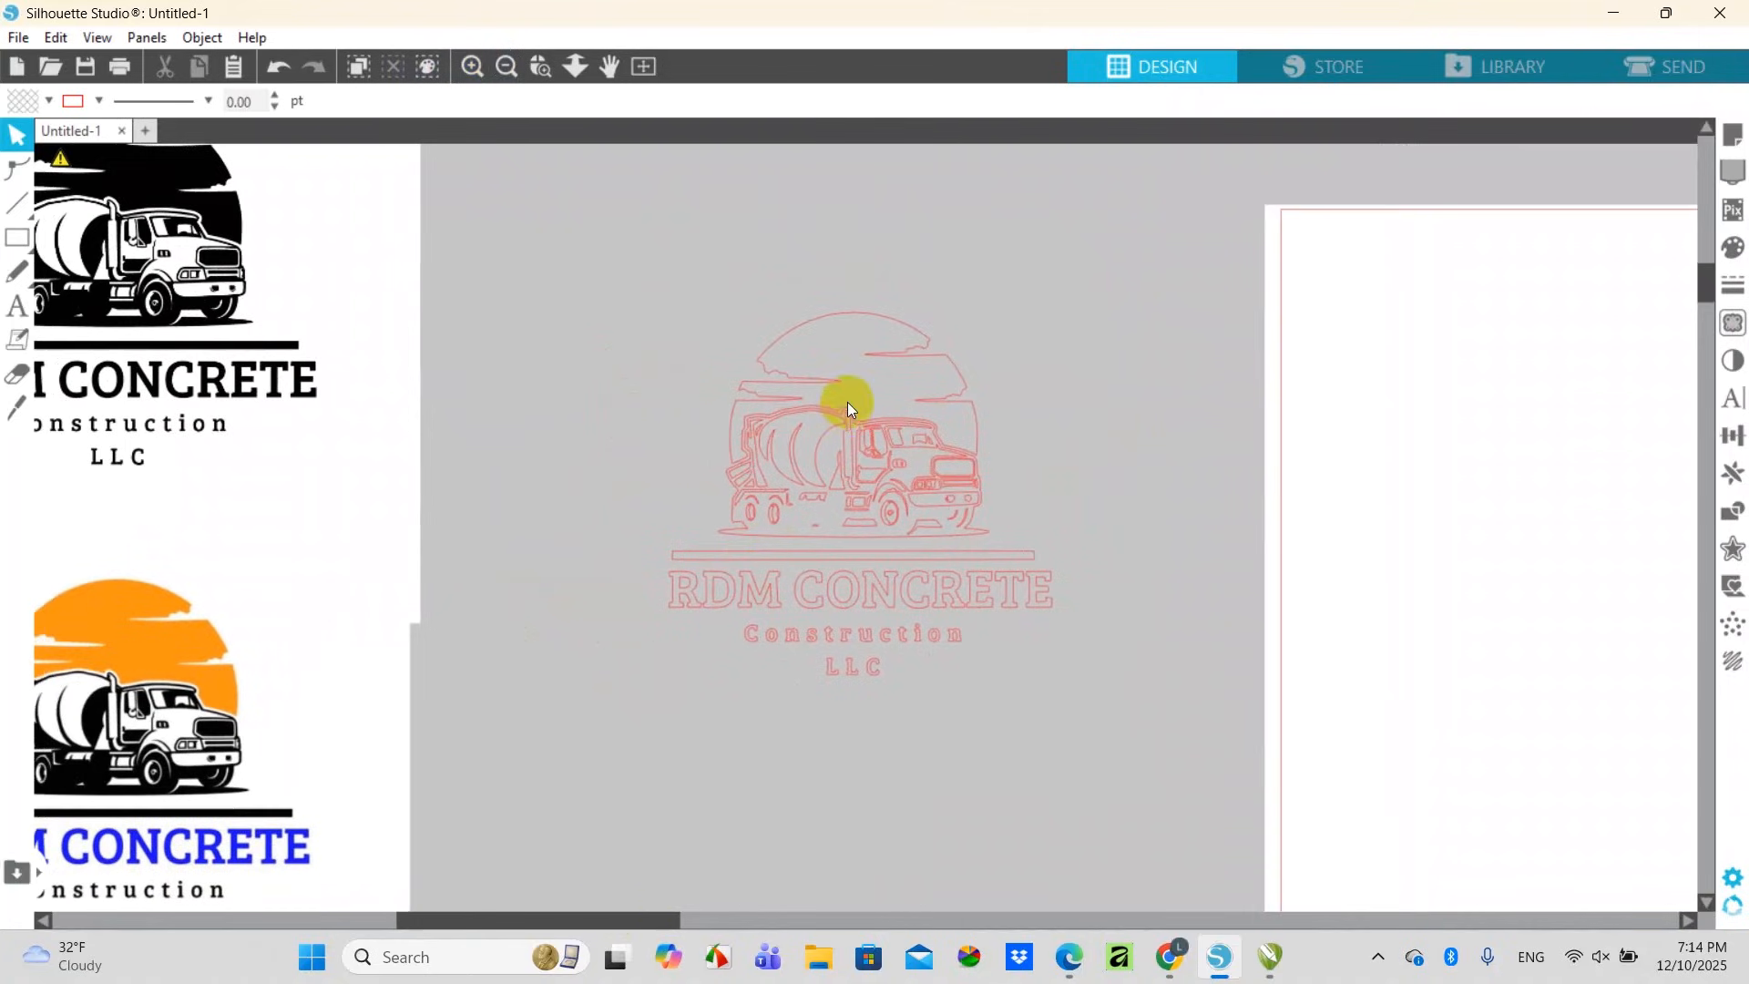
left_click(879, 330)
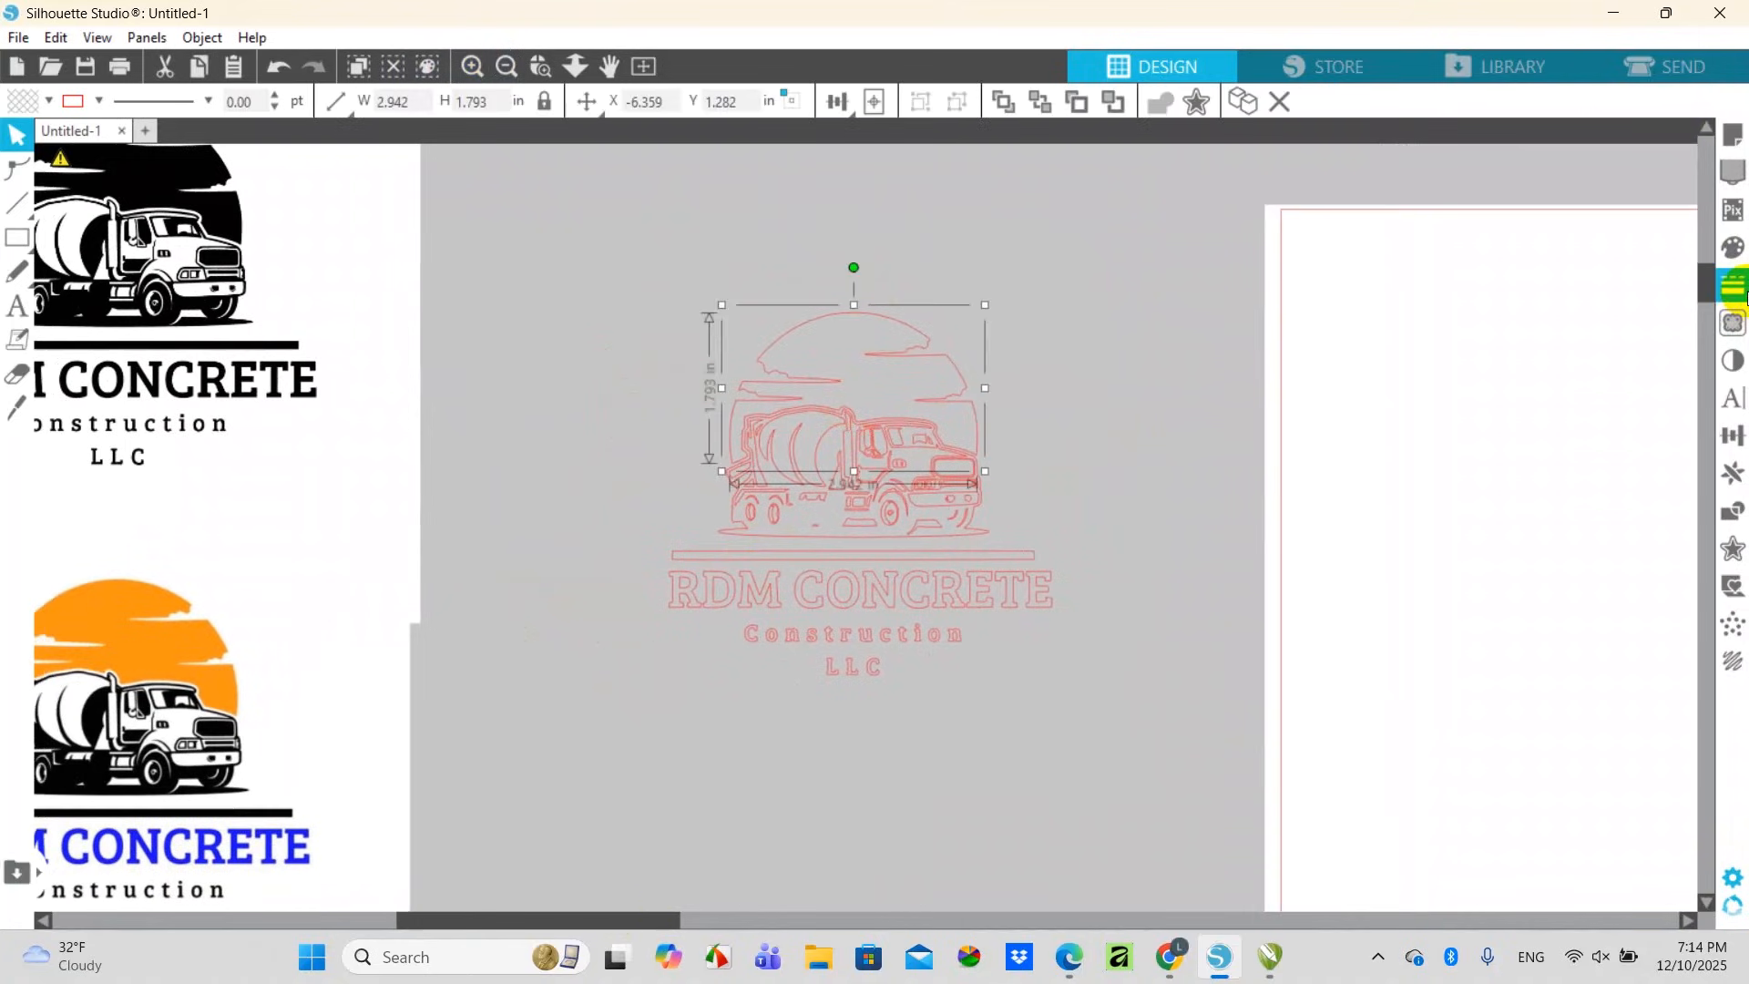
left_click(1736, 250)
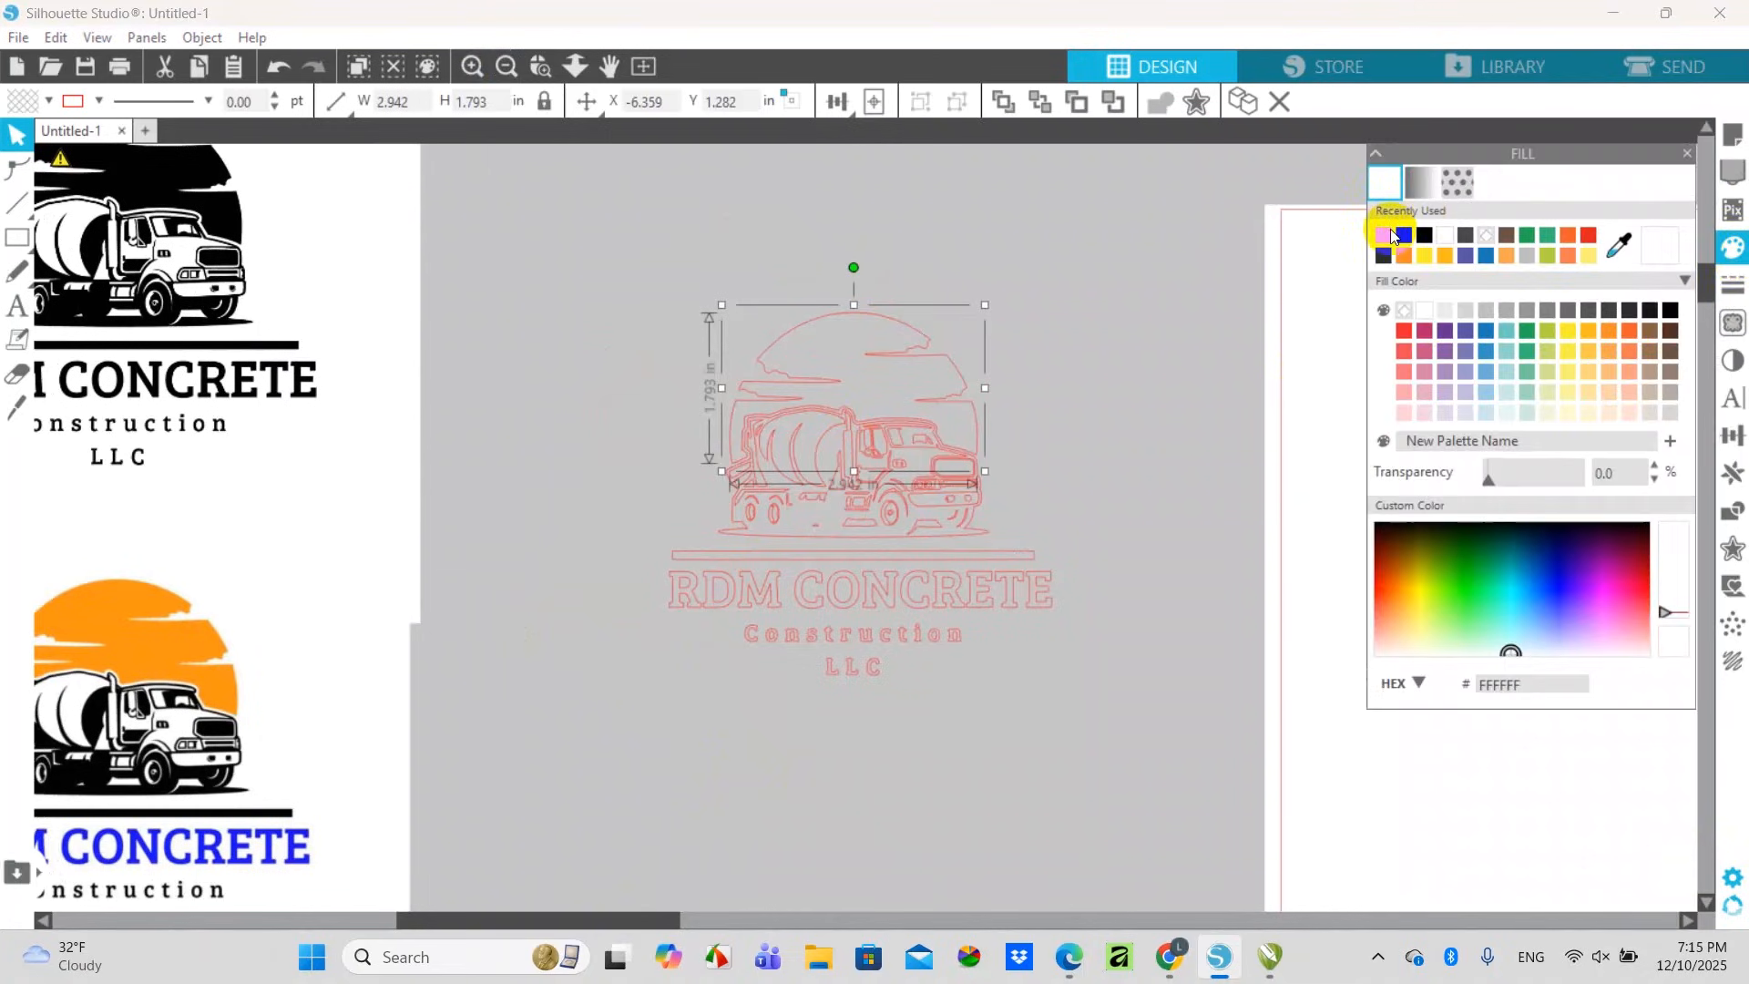
left_click(1382, 235)
left_click(1010, 667)
Fill the compound path of the truck, bar and lettering with black and close the fill settings
left_click(980, 614)
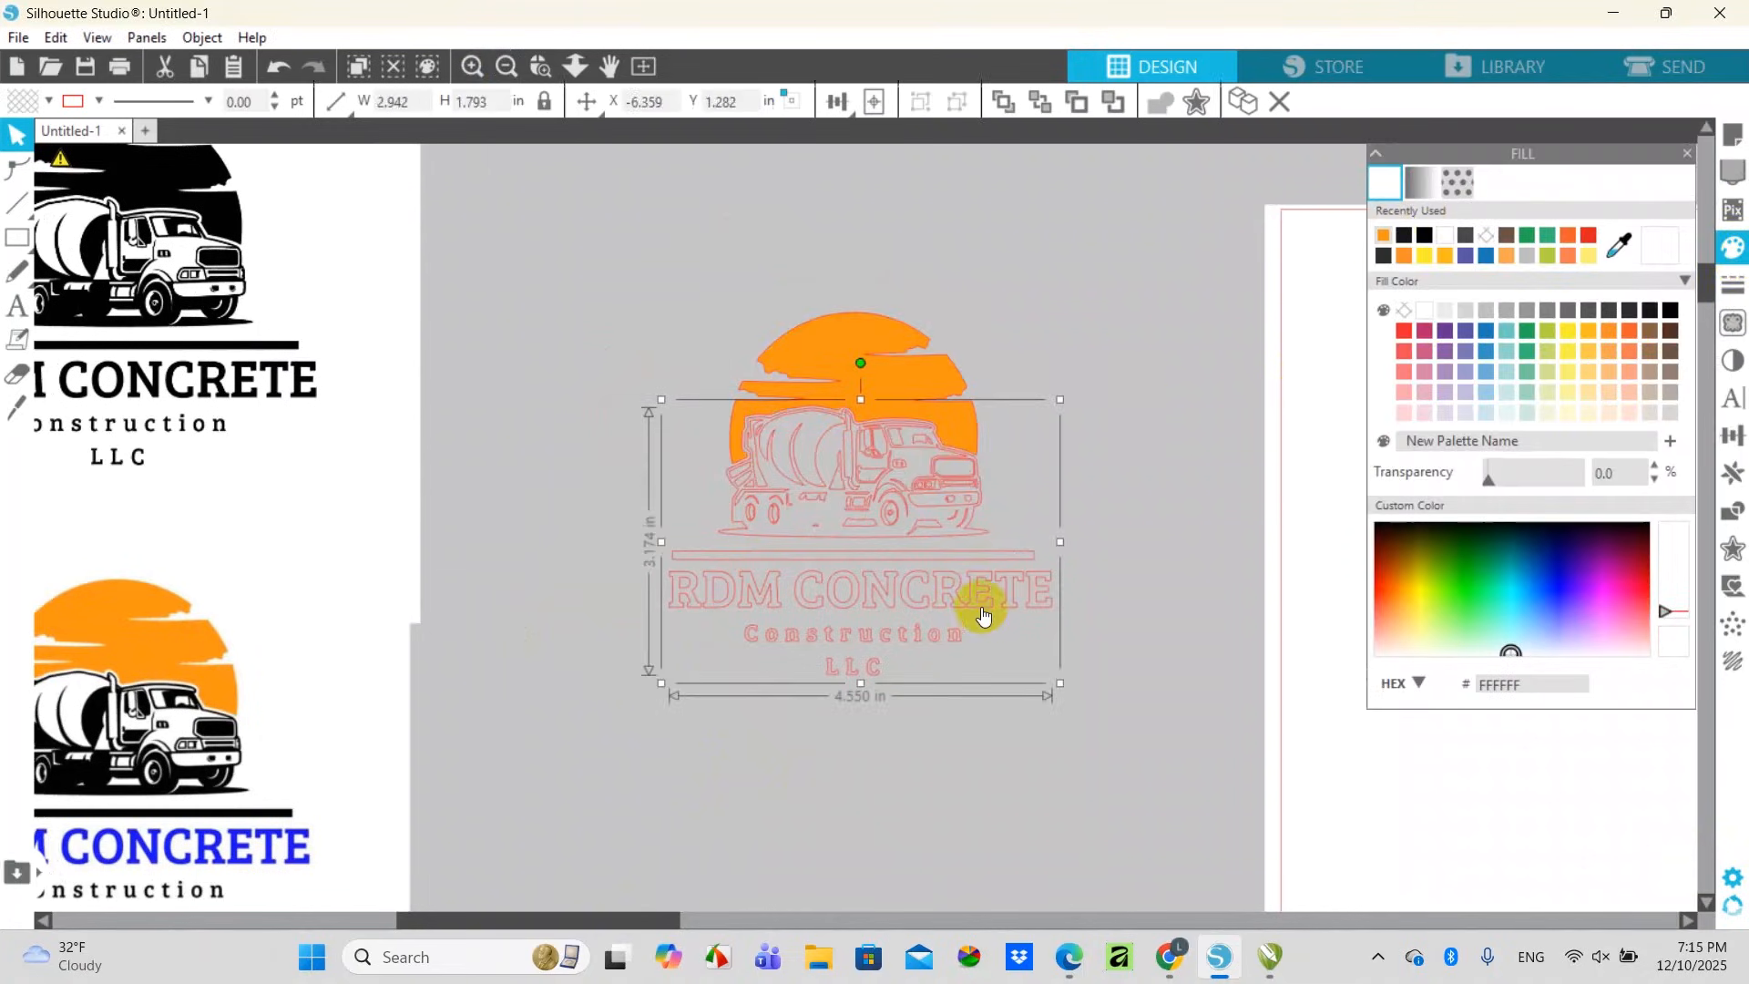
left_click(1403, 235)
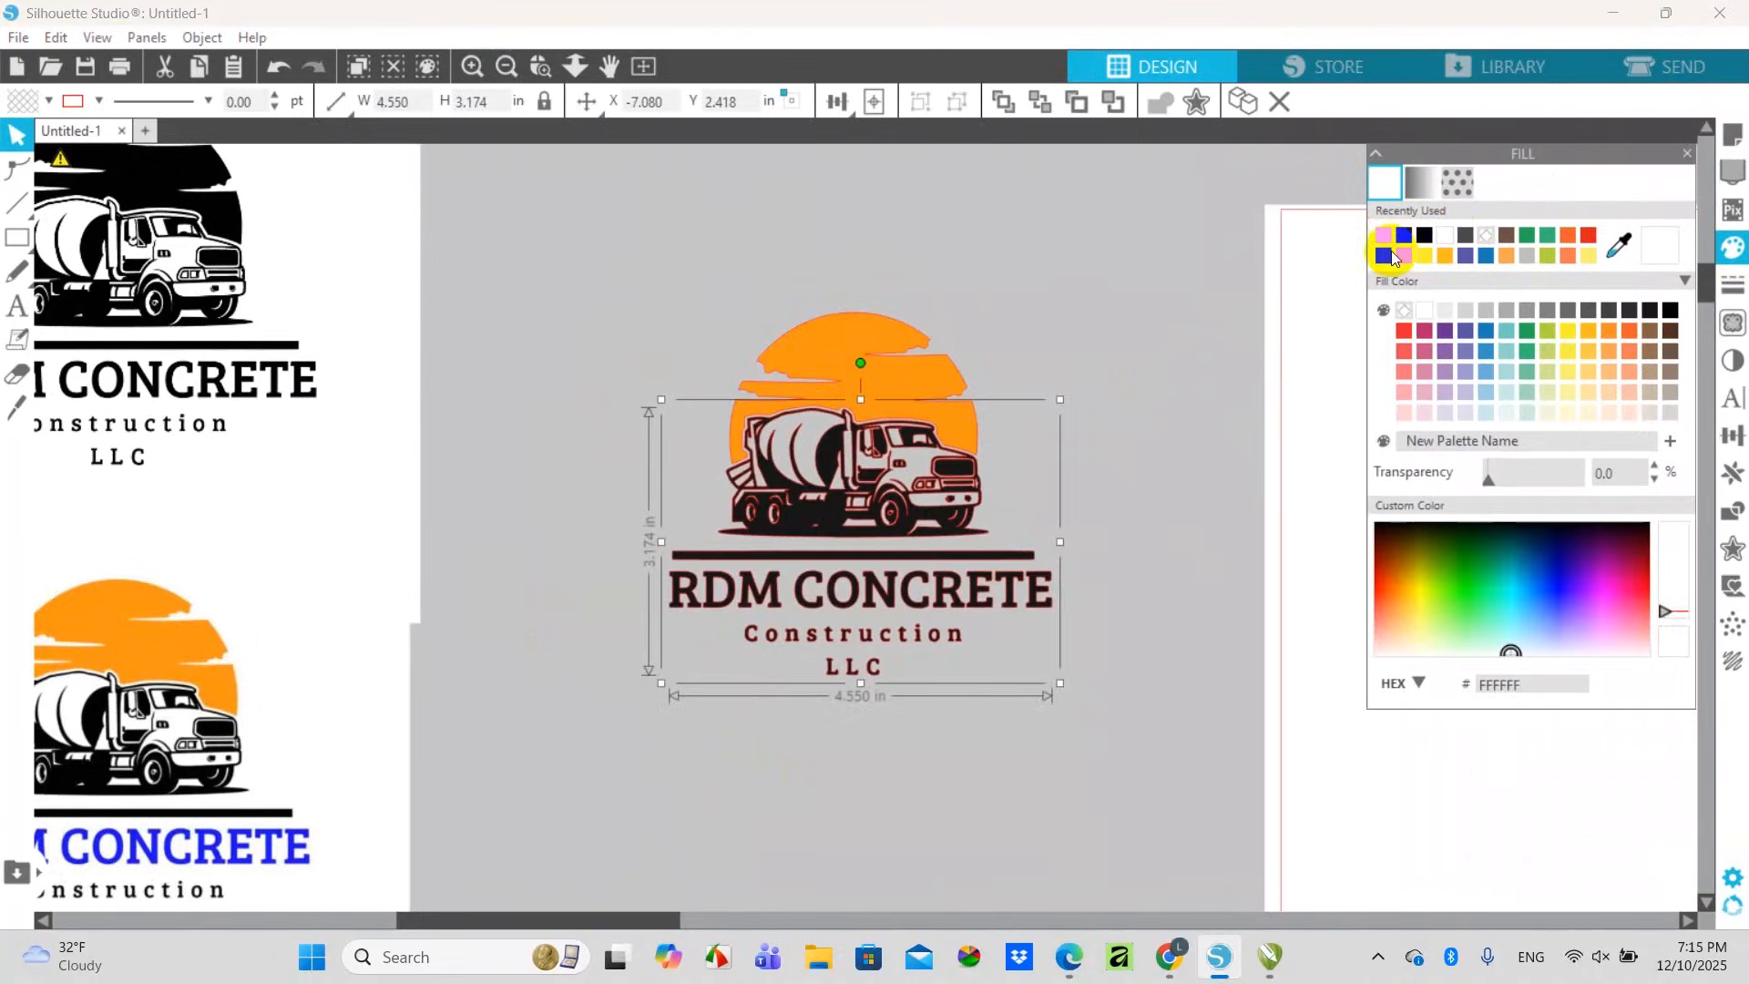
left_click(1109, 347)
left_click(1686, 153)
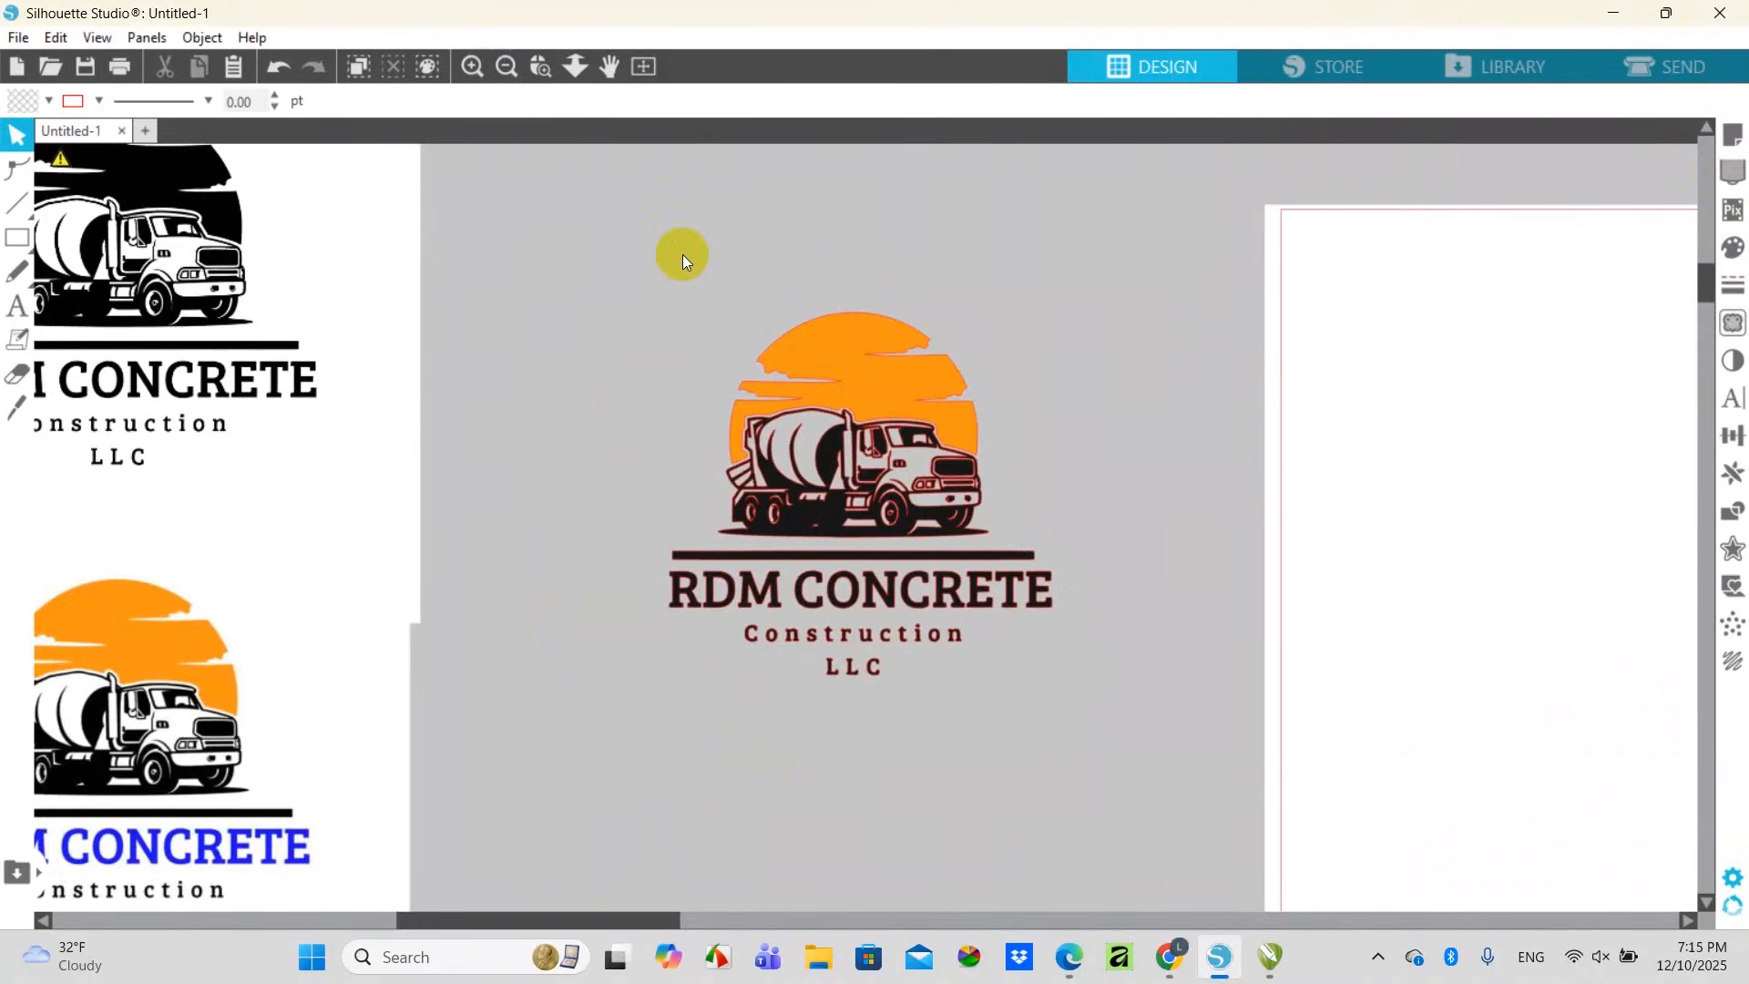
Arrange the black and colour logo images side by side, below and to the left of the filled trace
left_click(507, 63)
left_click(508, 63)
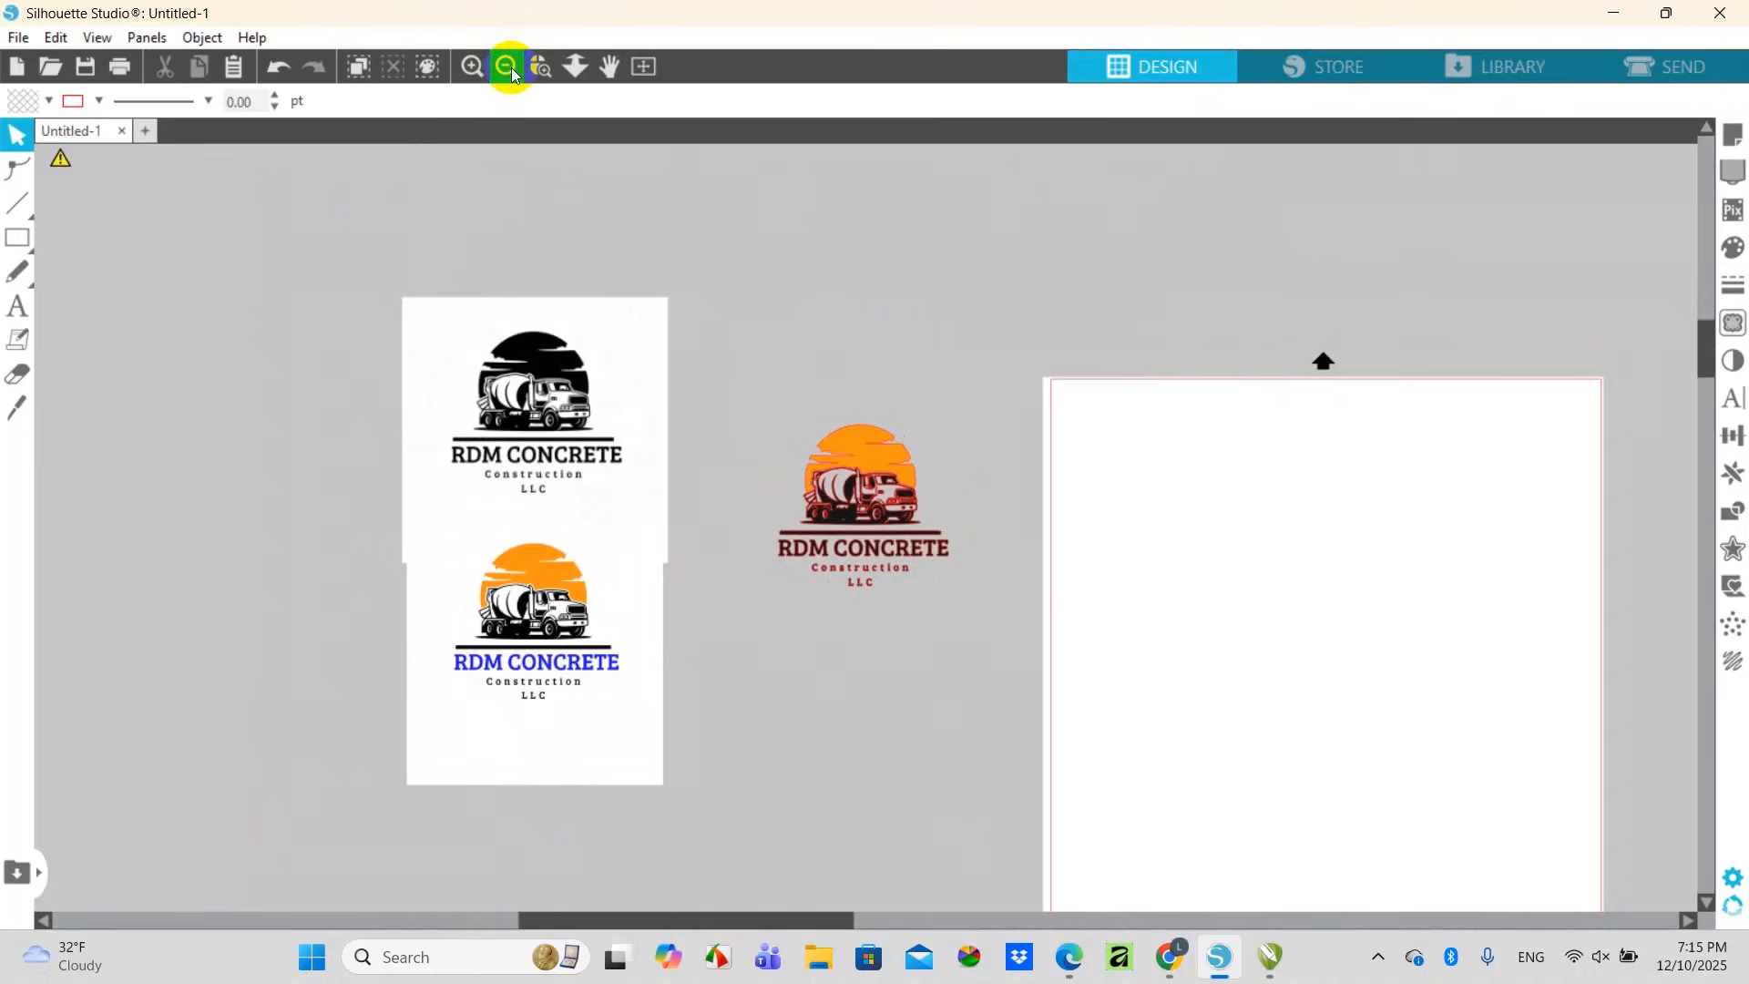
left_click_drag(597, 421, 305, 652)
left_click_drag(502, 695, 464, 714)
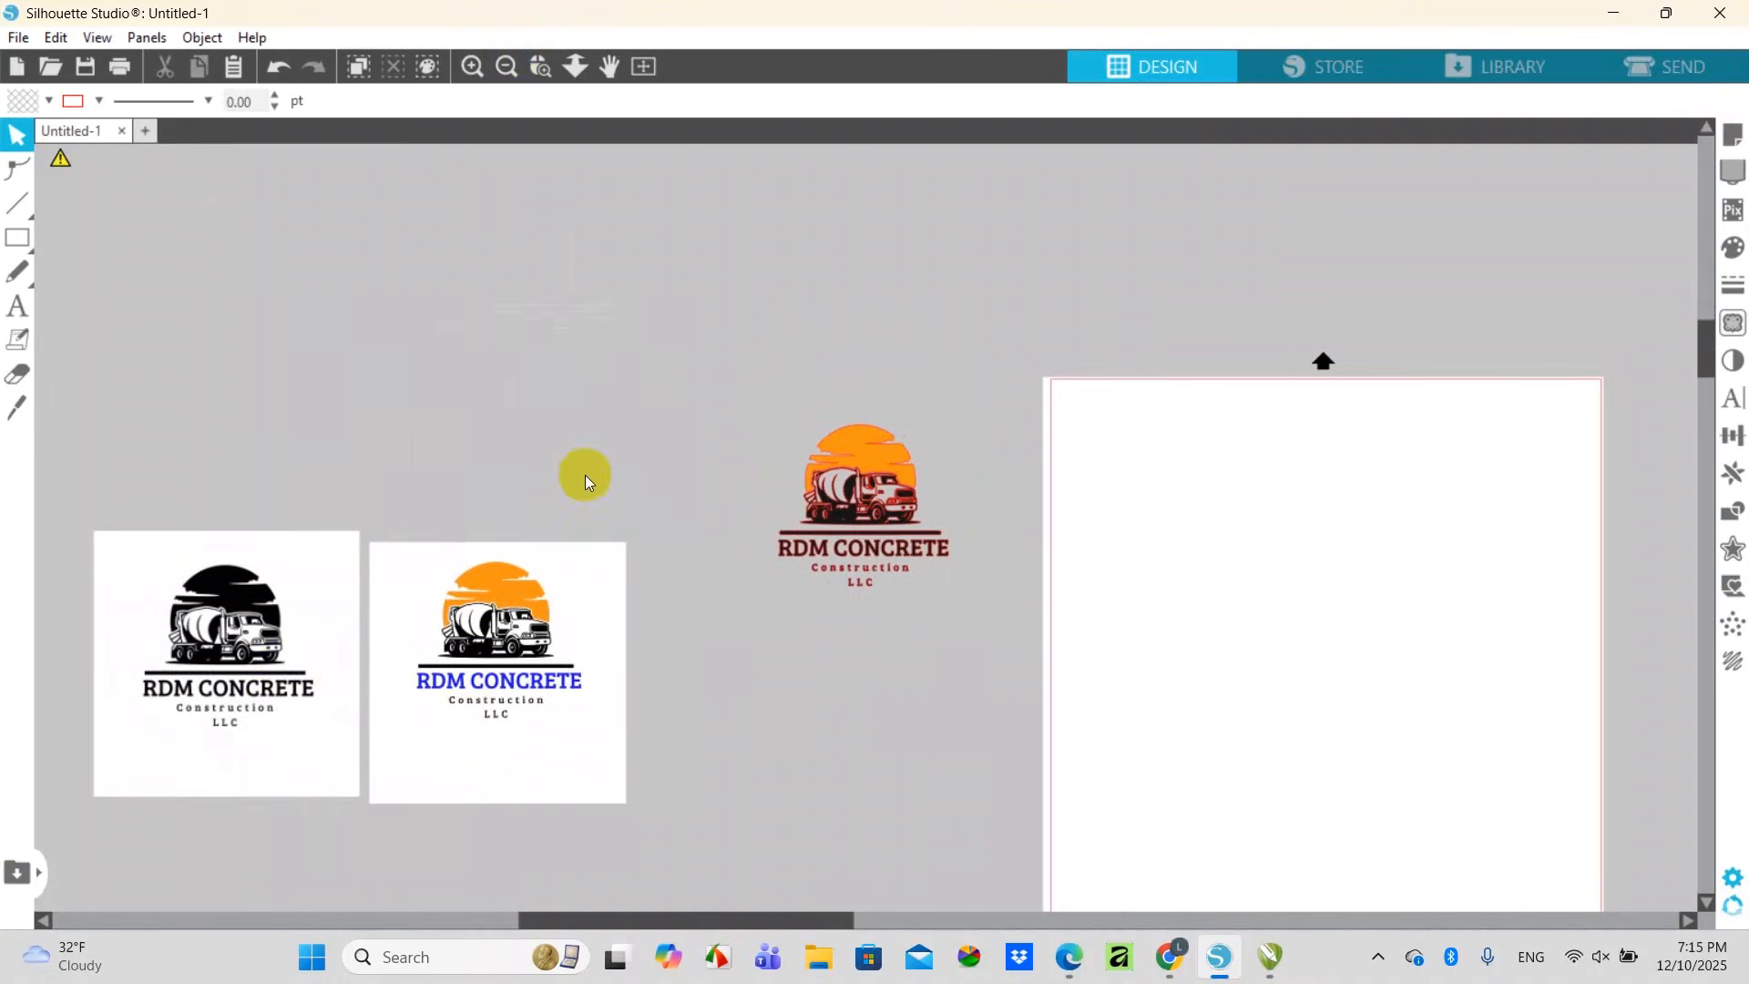
Draw a rectangle about 3 by 1.5 in above the logos, outside the page
left_click(17, 239)
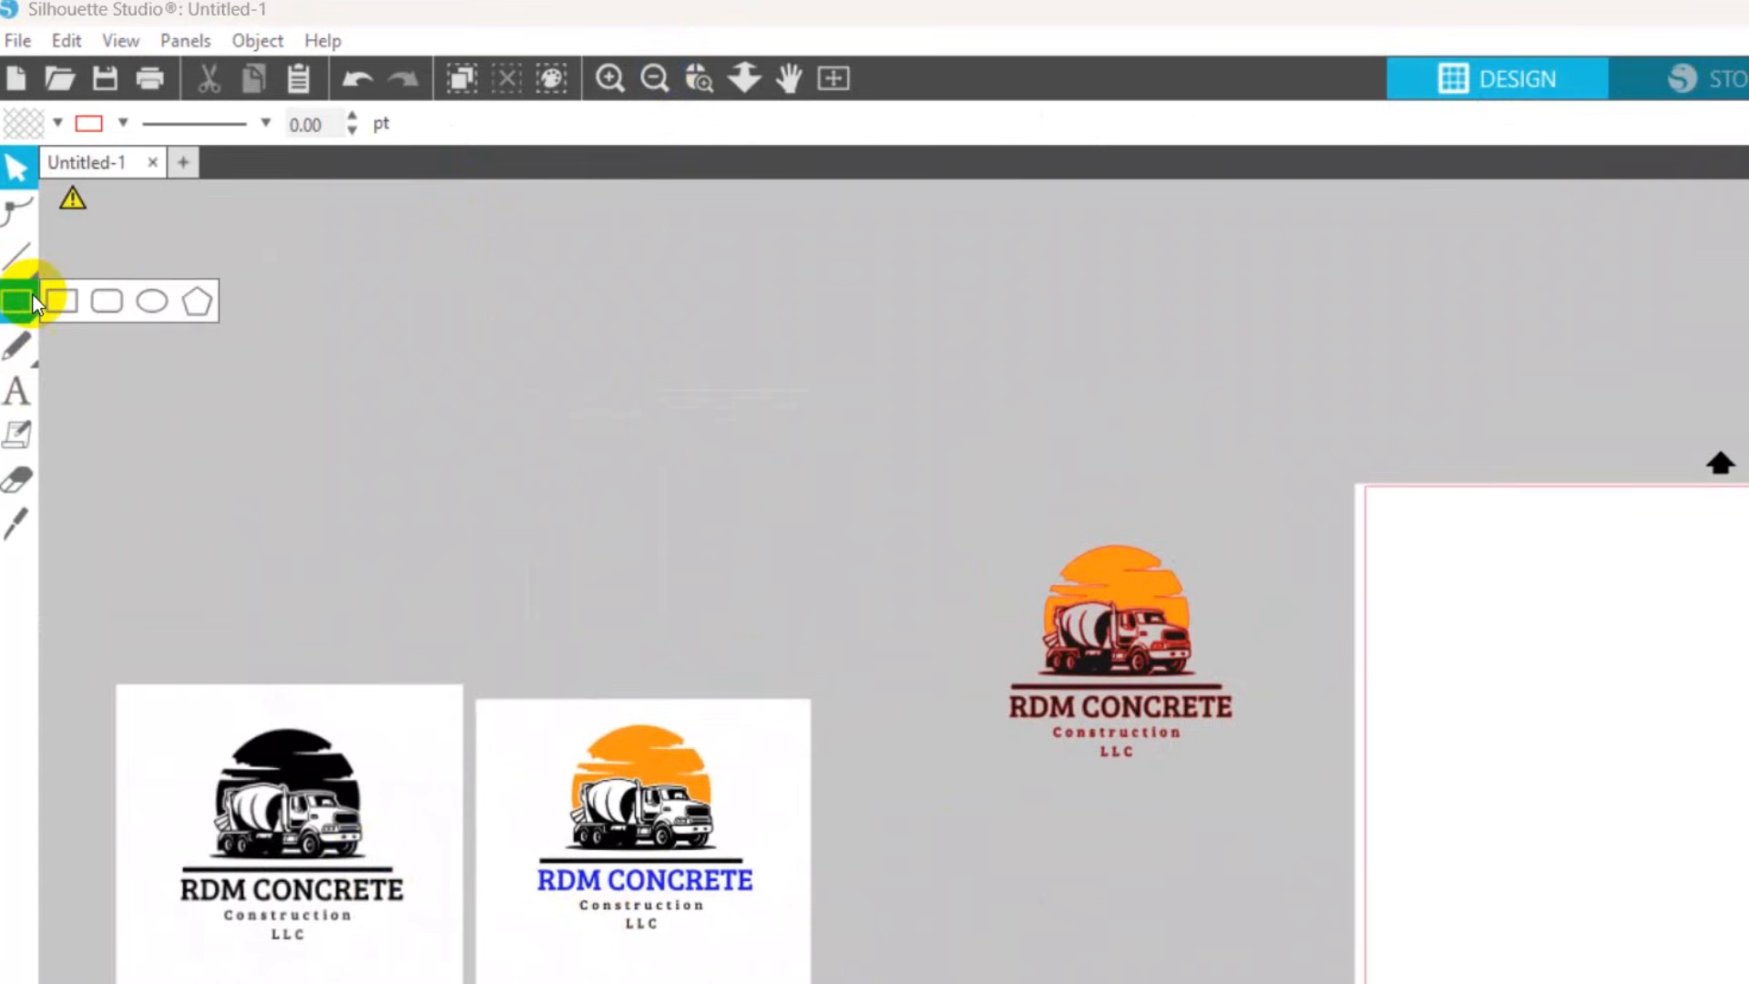
left_click(58, 297)
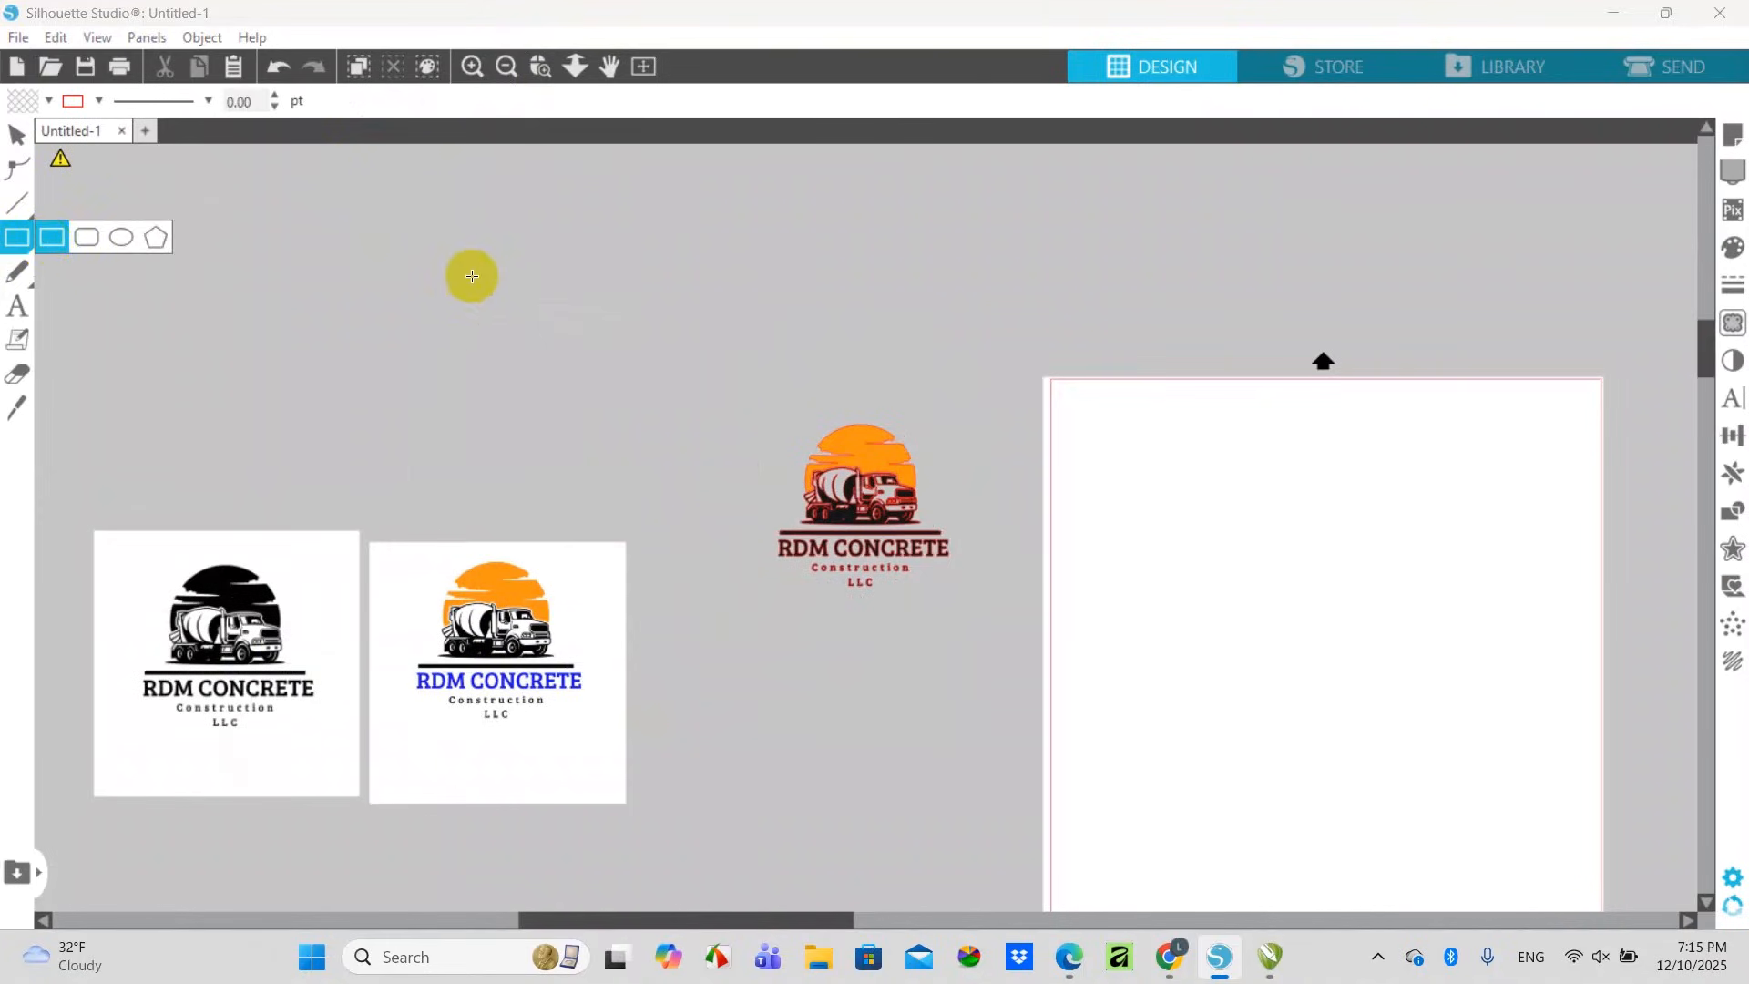
left_click_drag(648, 251, 711, 340)
left_click(17, 135)
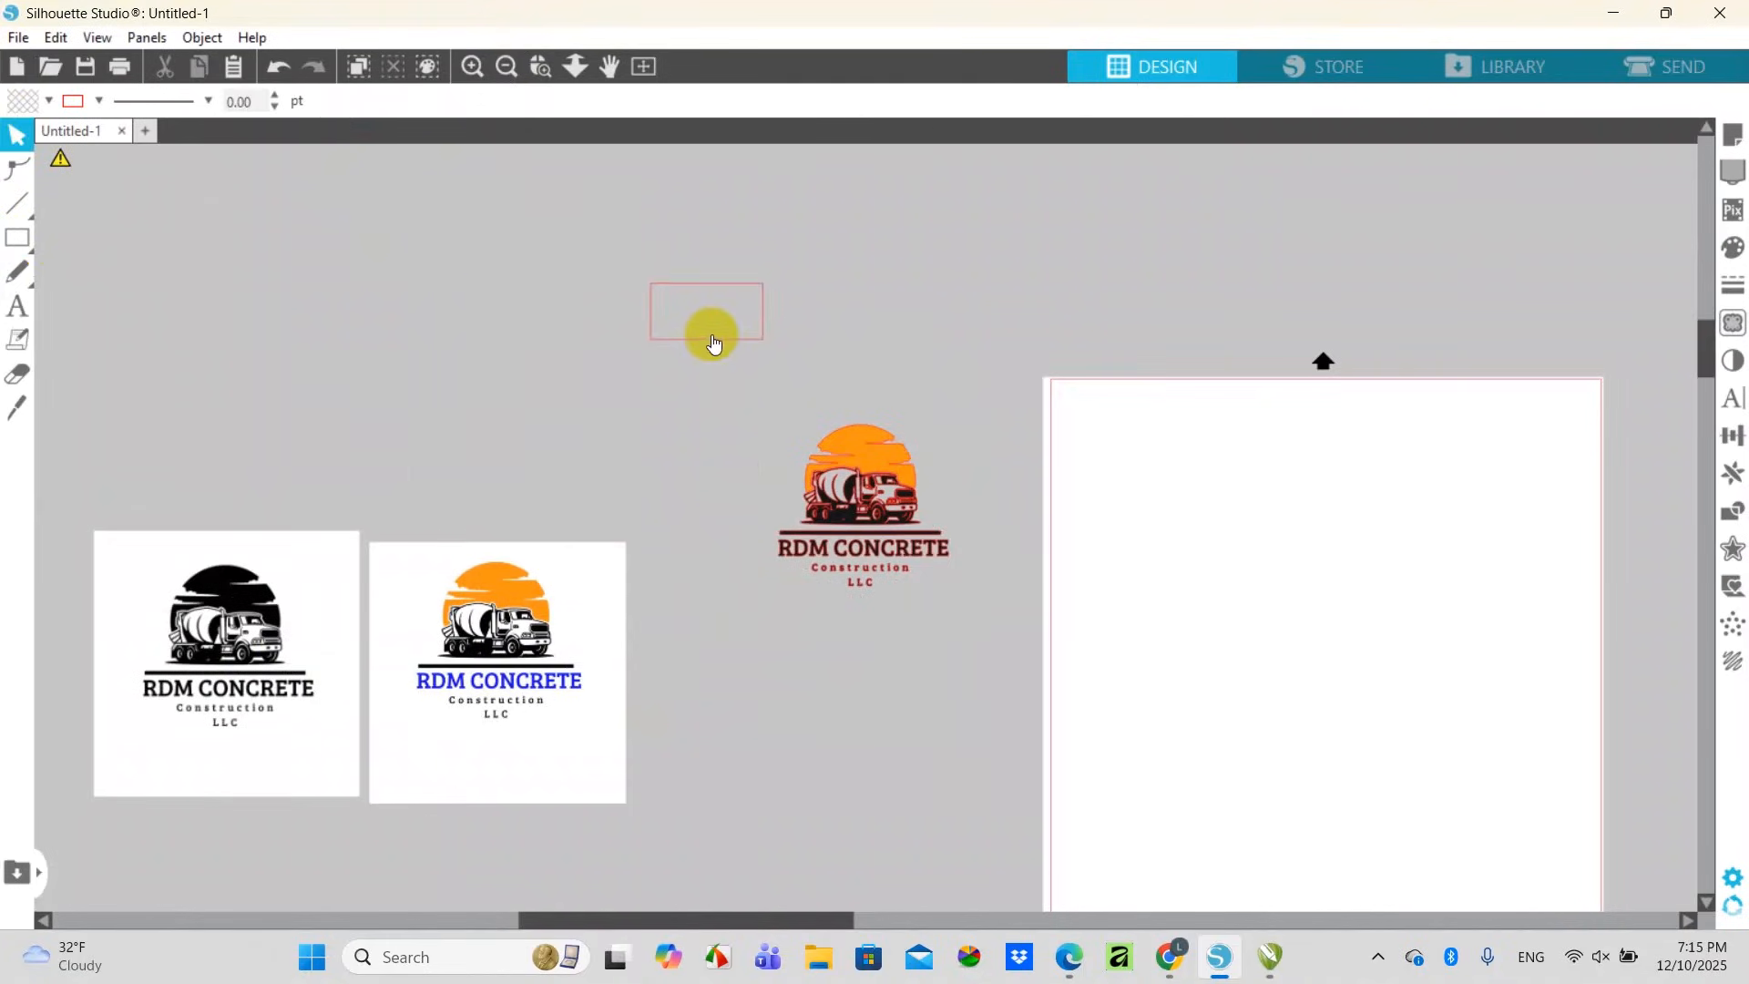
Unlock the rectangle's aspect ratio and set its width to 24 in and its height to 14 in
left_click(758, 288)
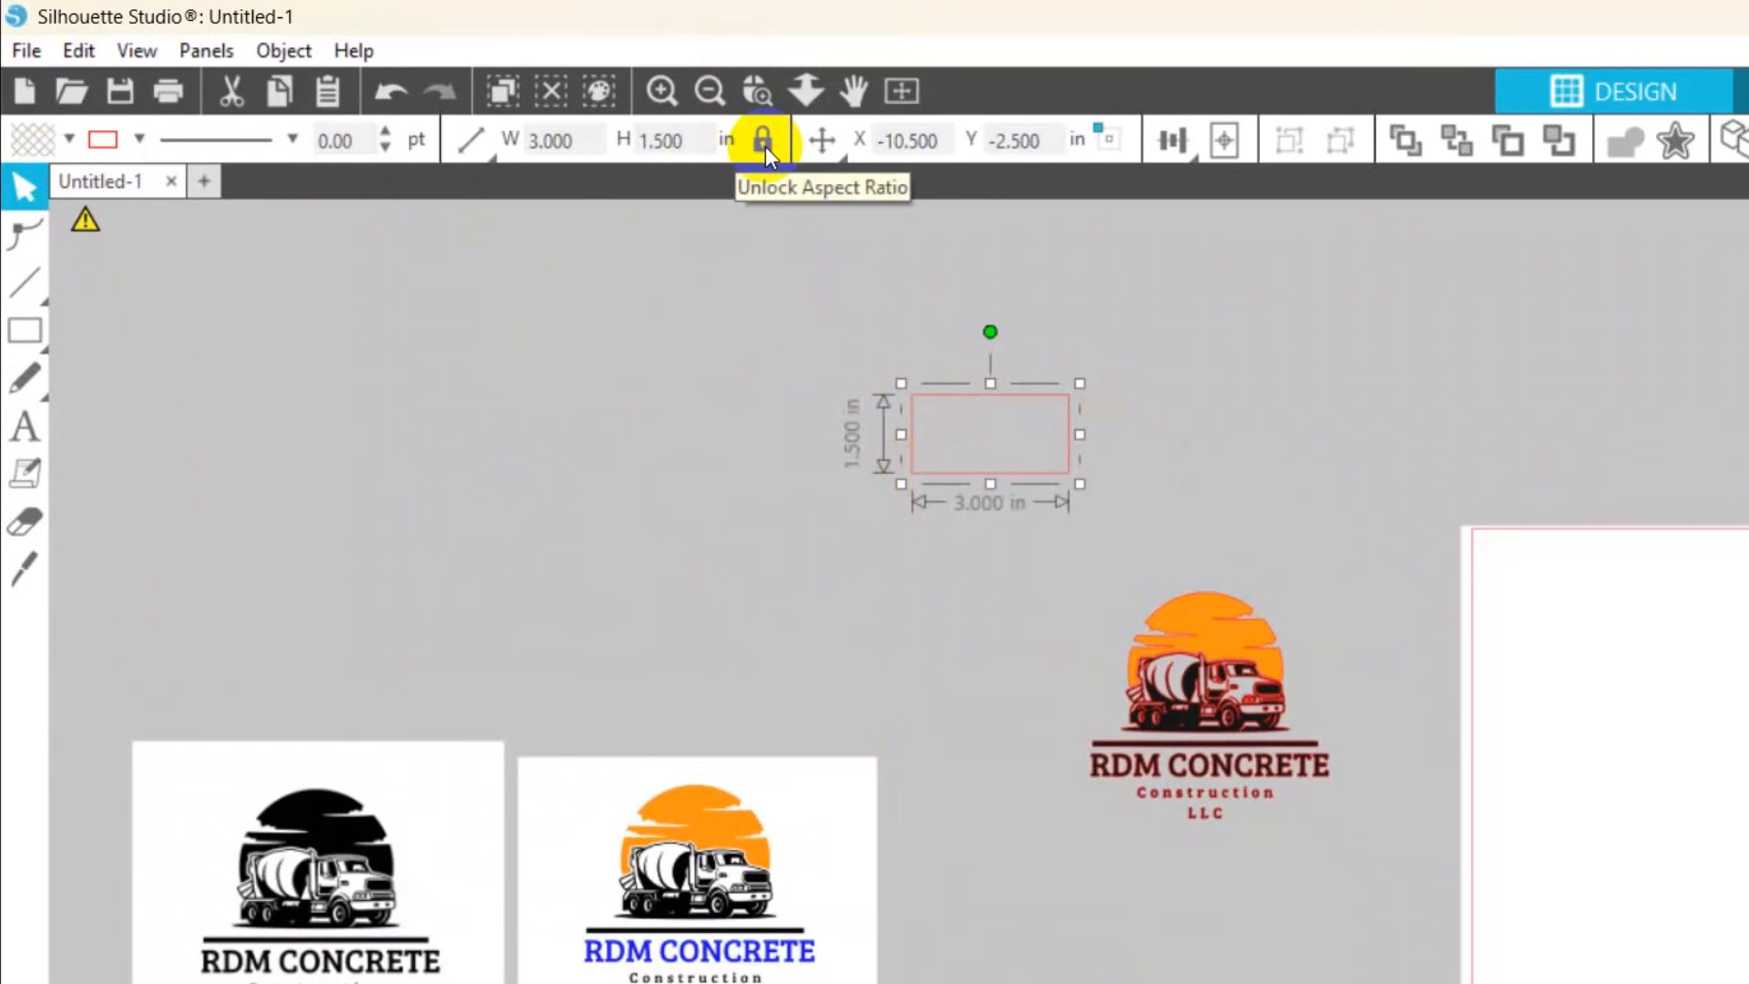
left_click(765, 145)
left_click(553, 141)
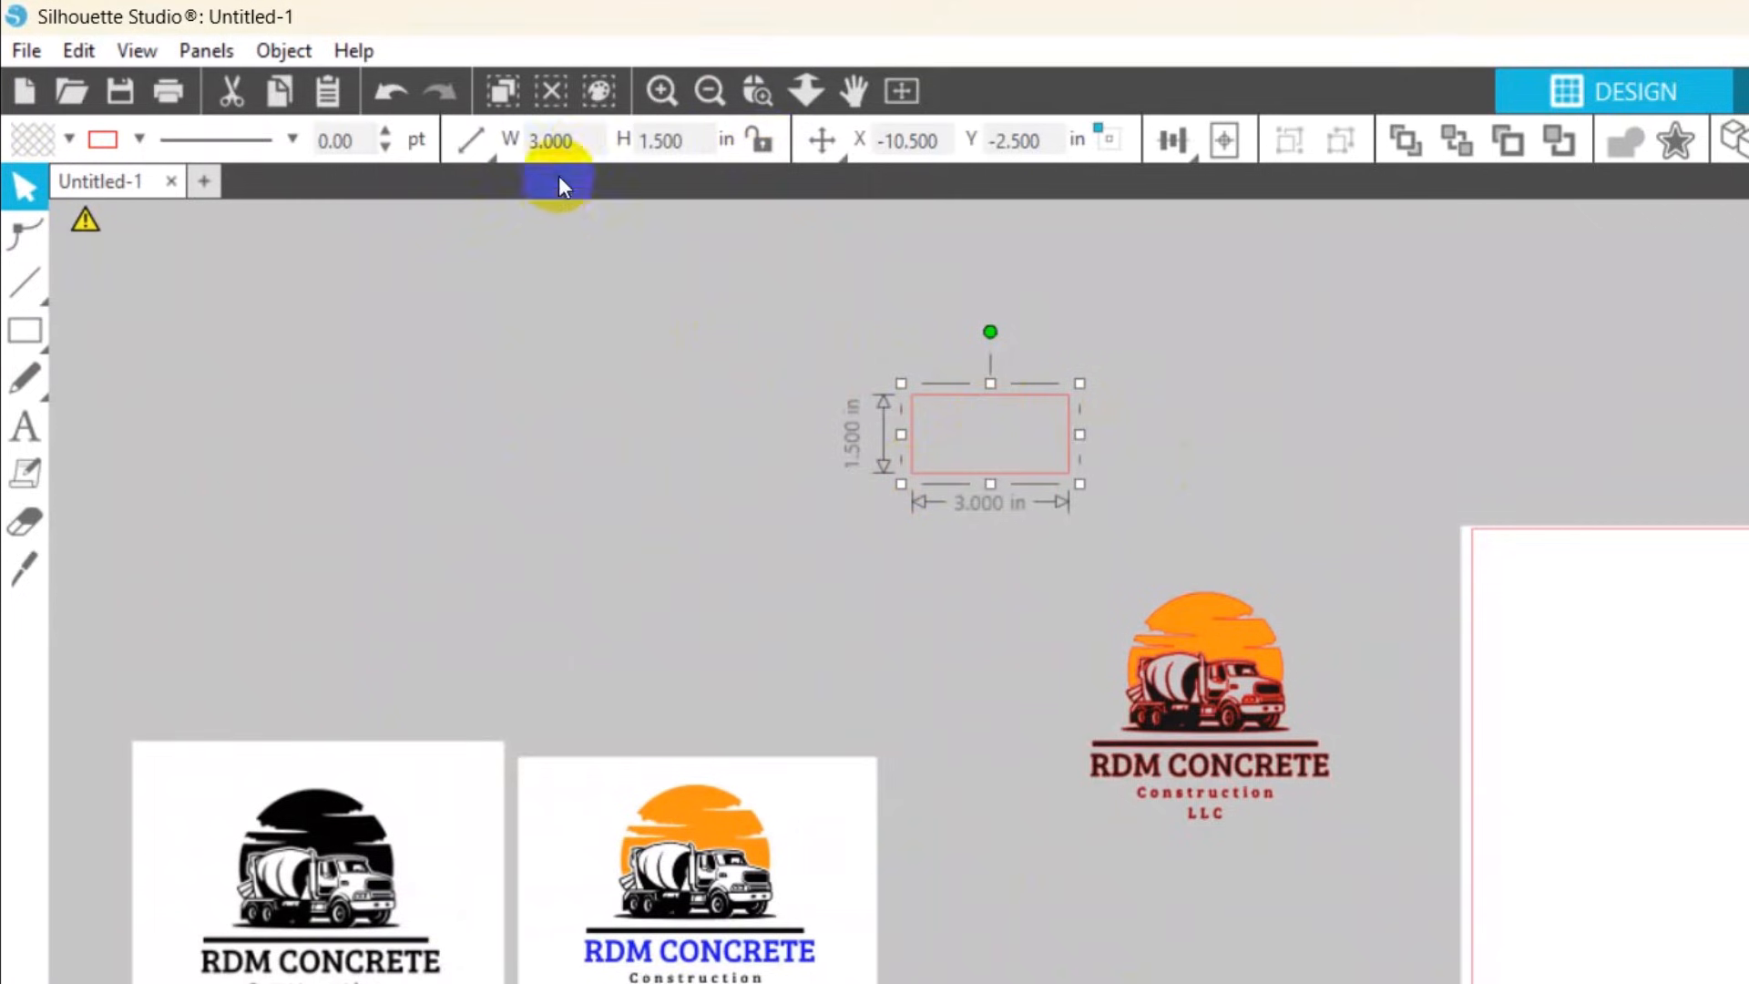
type("2")
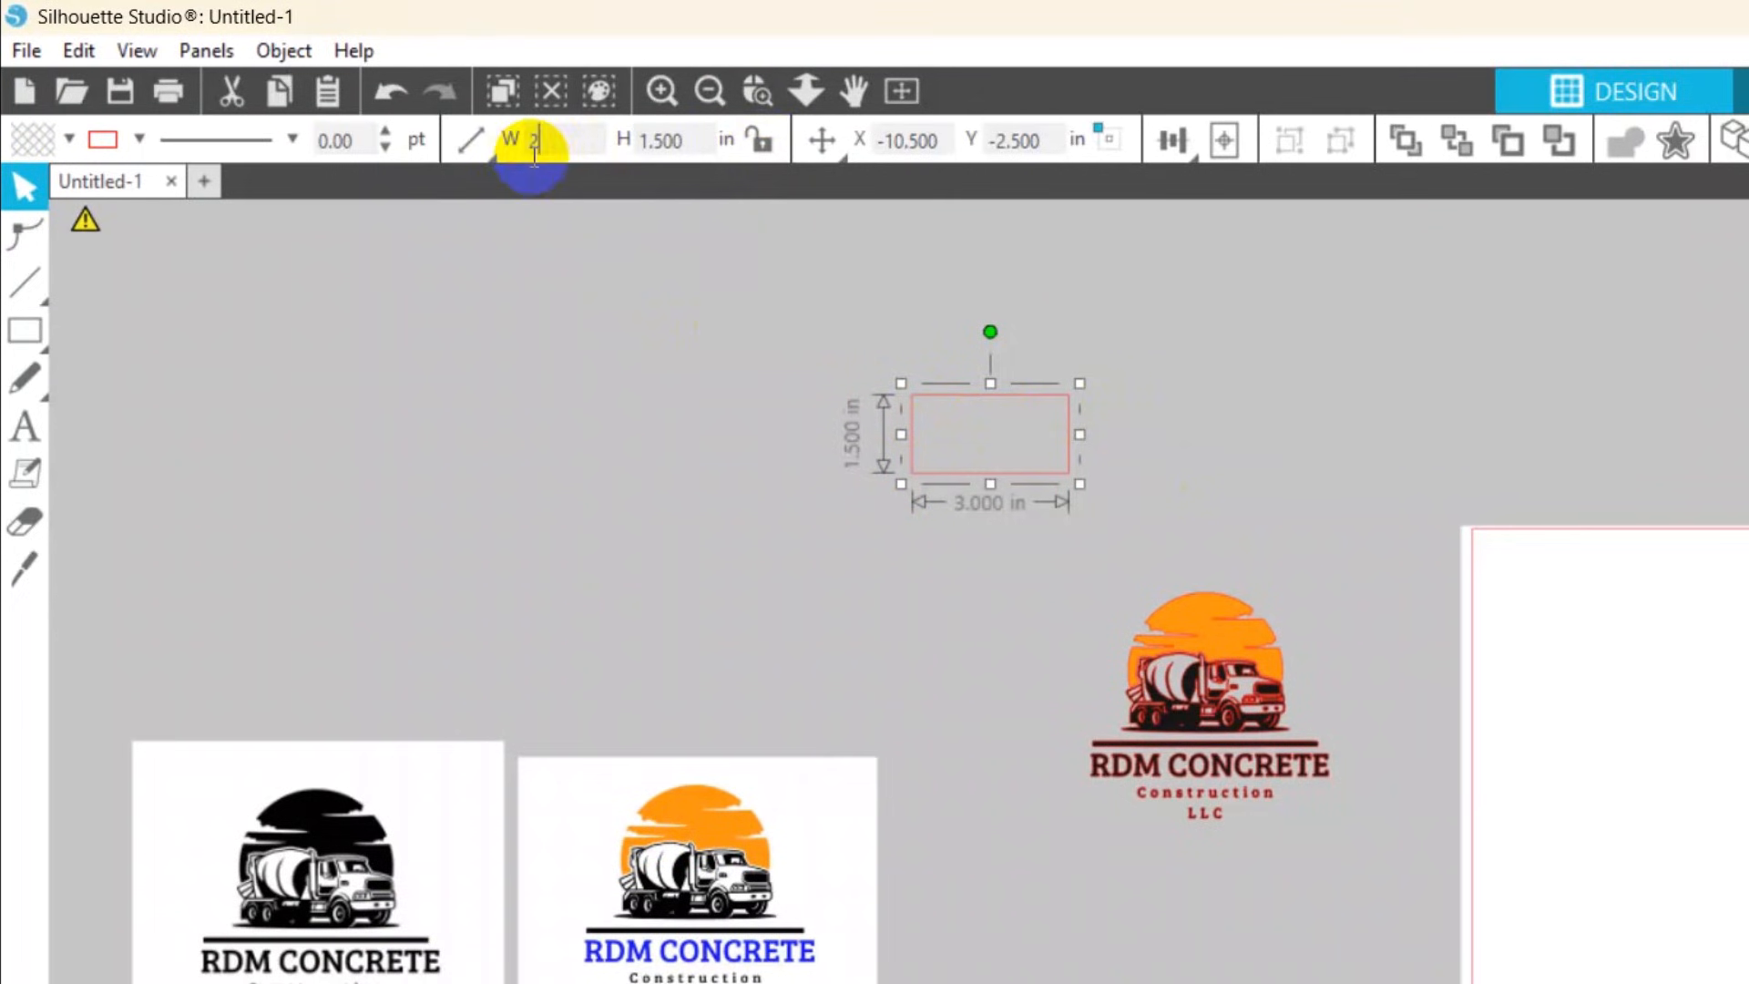
type("4")
key("Return")
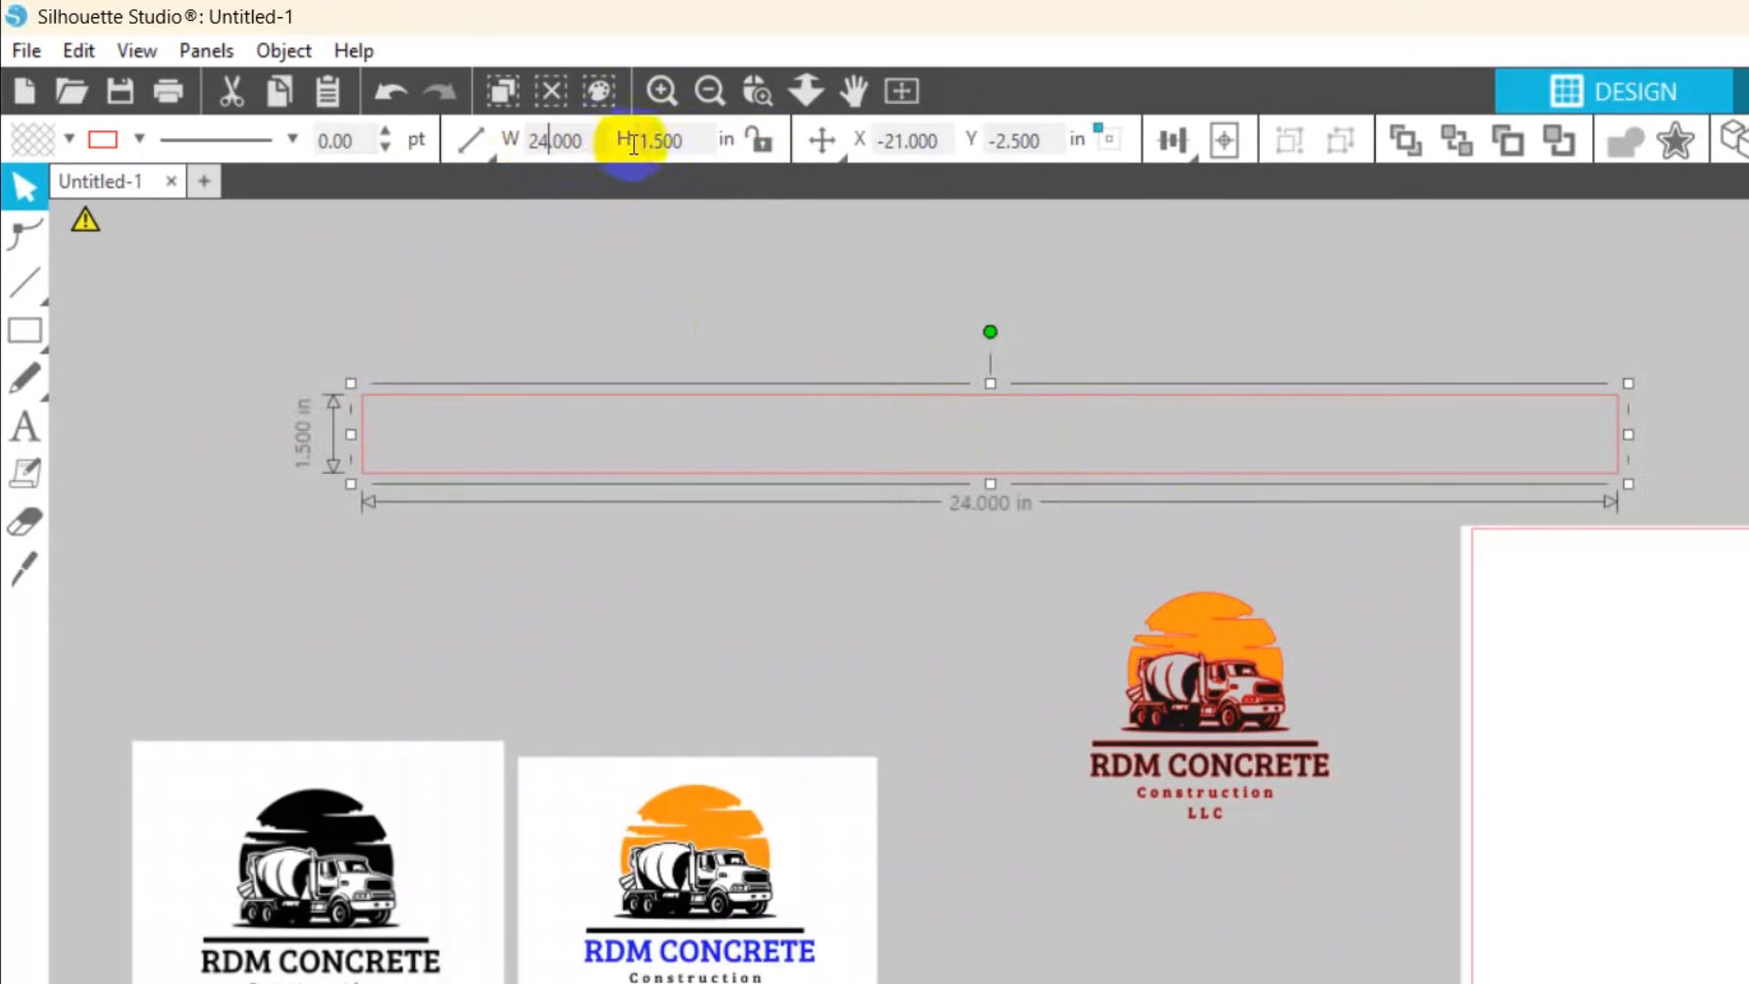
left_click(629, 153)
type("14")
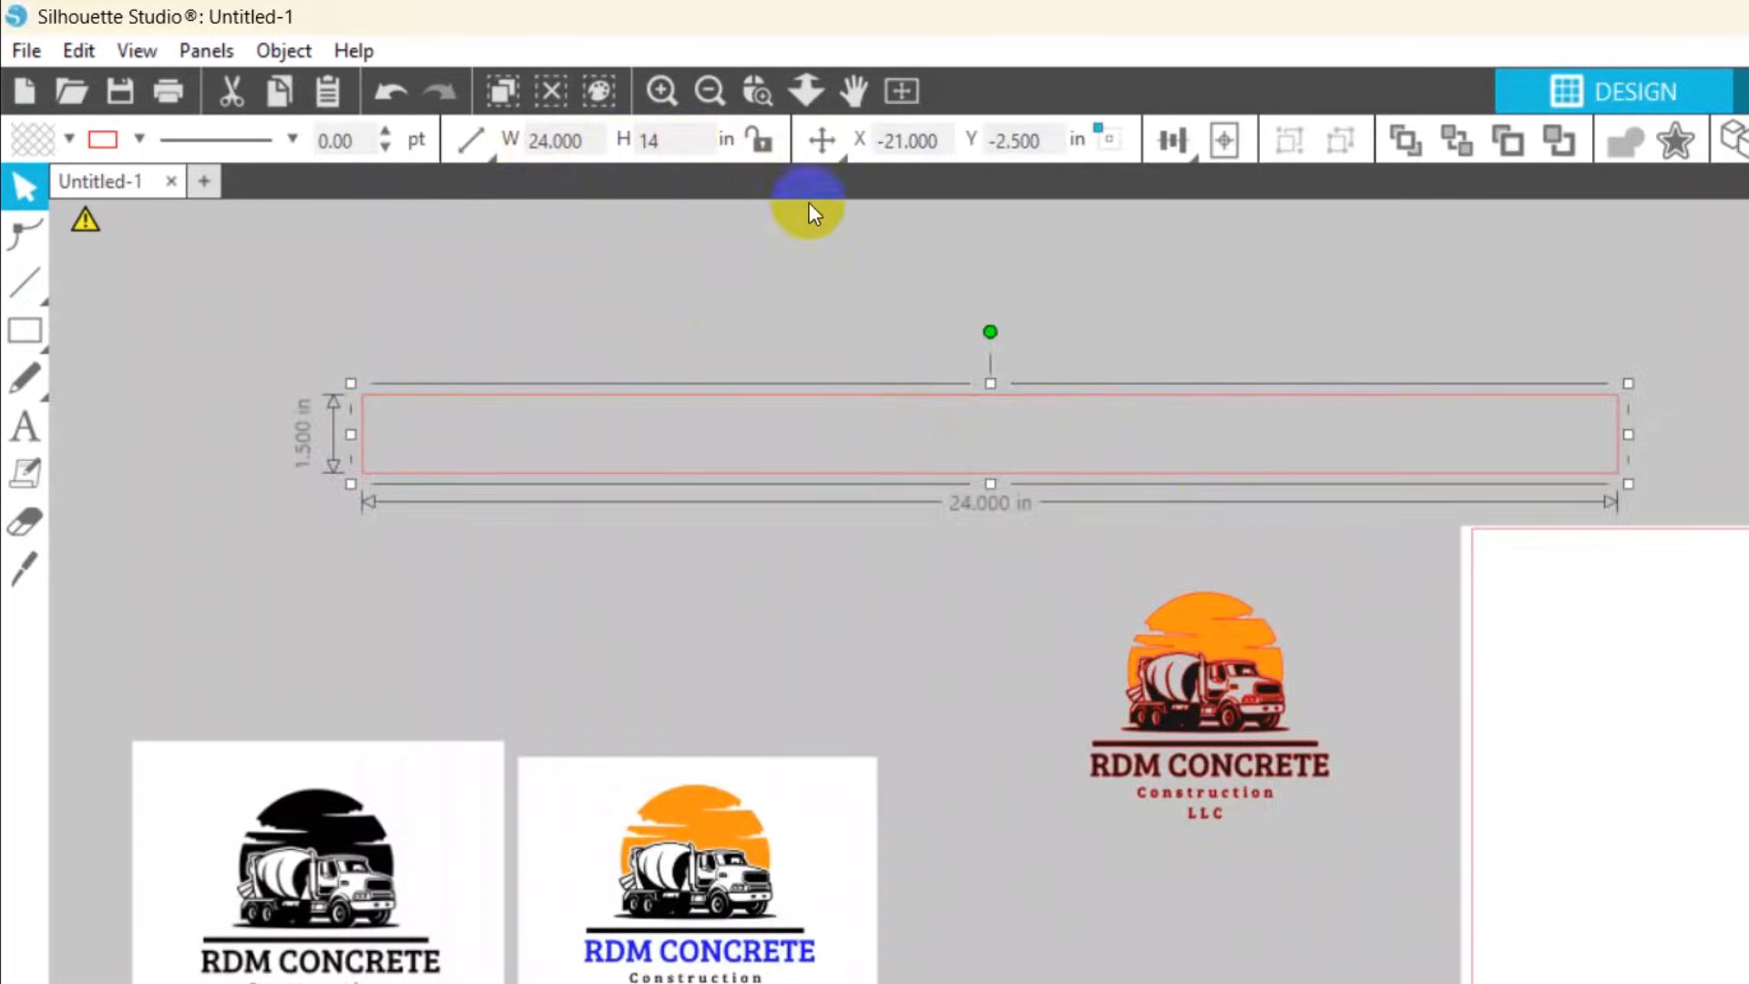
key("Return")
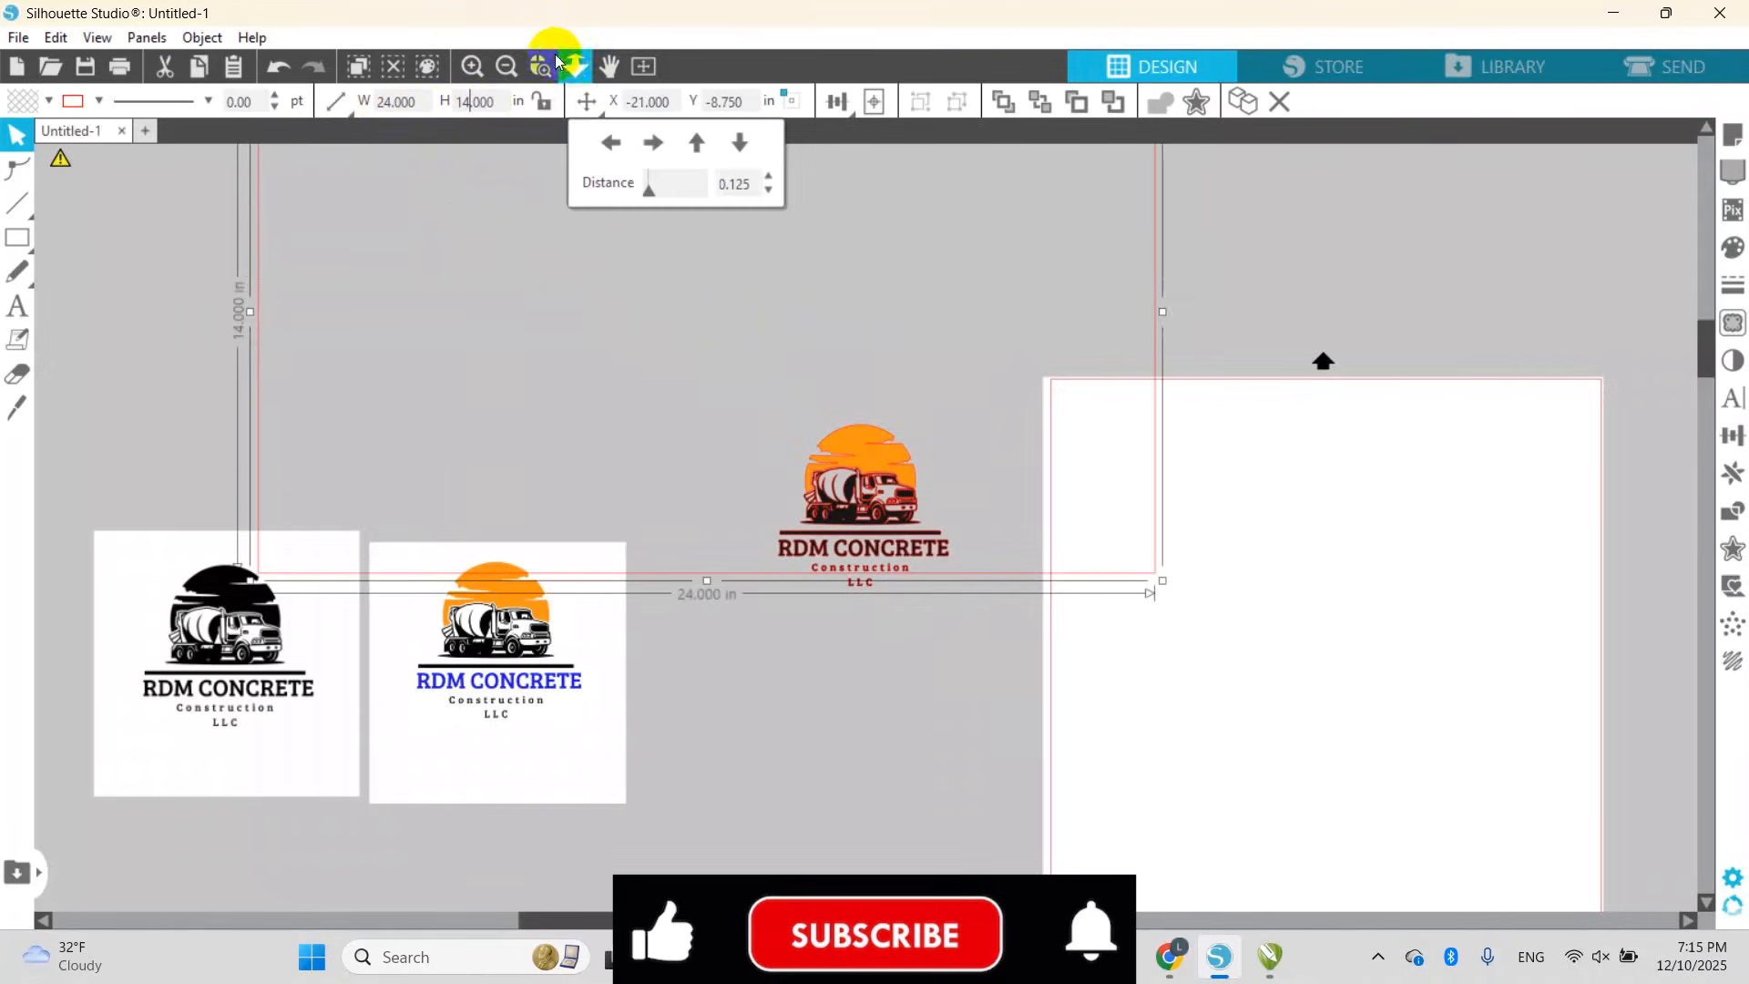
Move the black and colour logo images far to the left, clear of the large rectangle
left_click(507, 65)
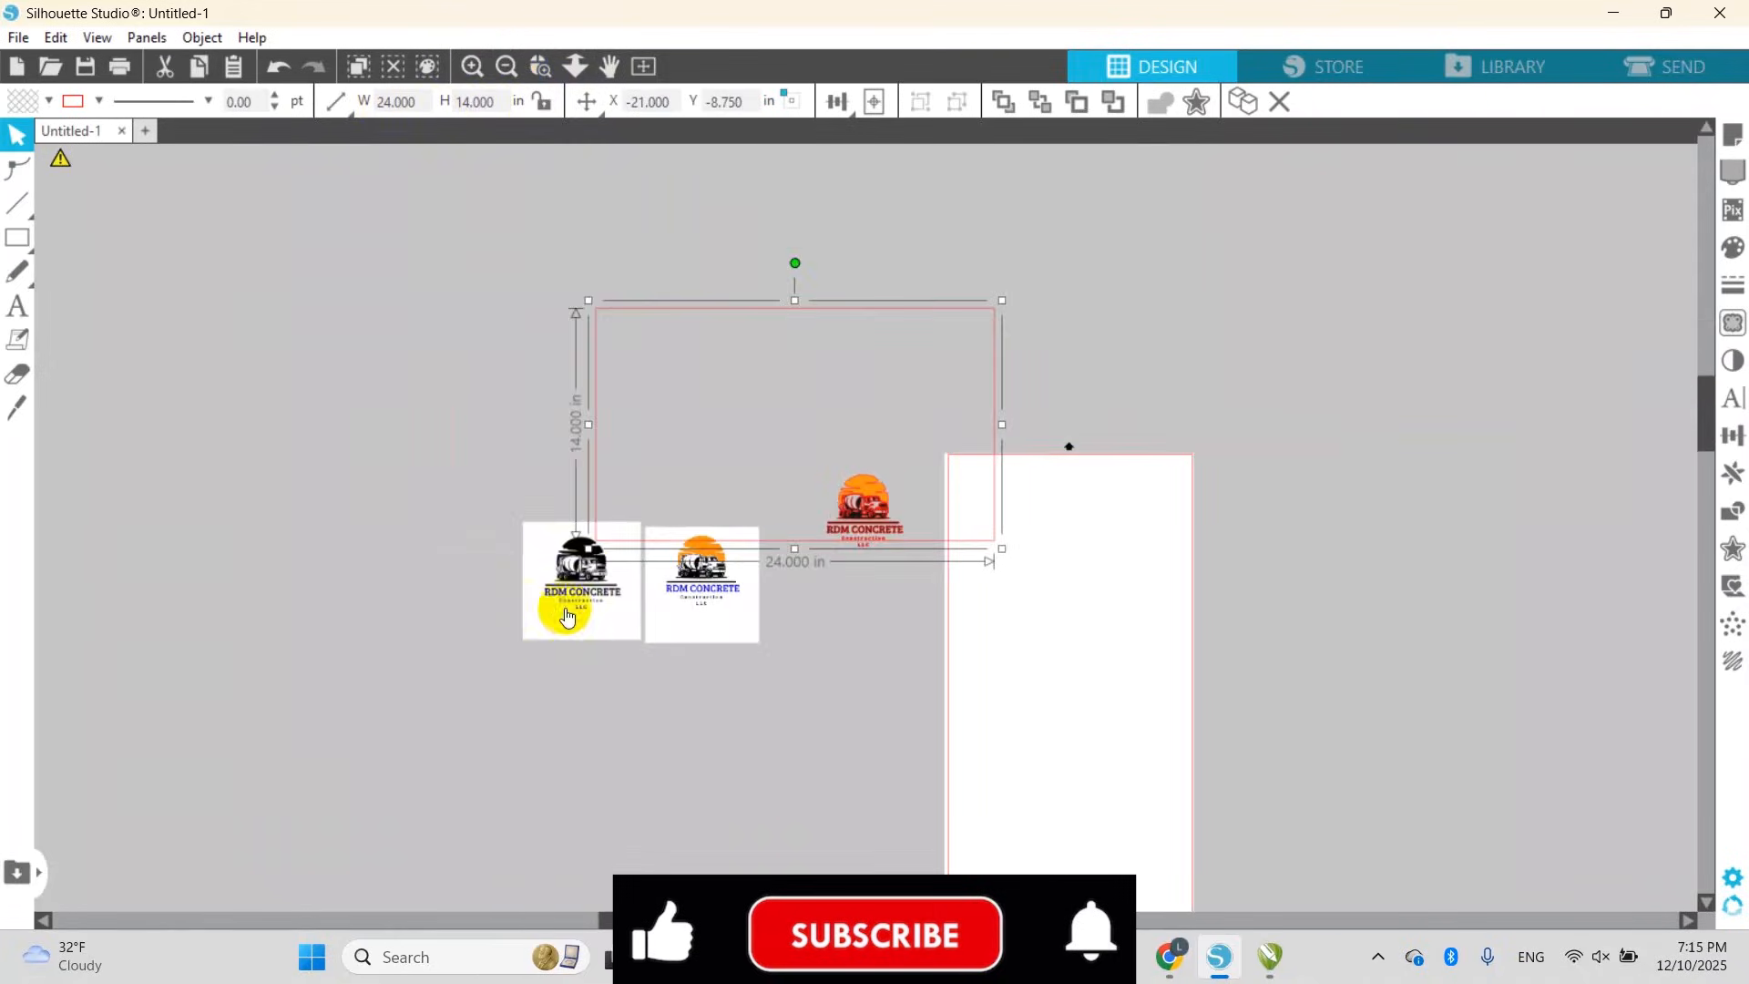
left_click_drag(566, 604, 557, 661)
left_click(697, 618)
left_click(594, 691)
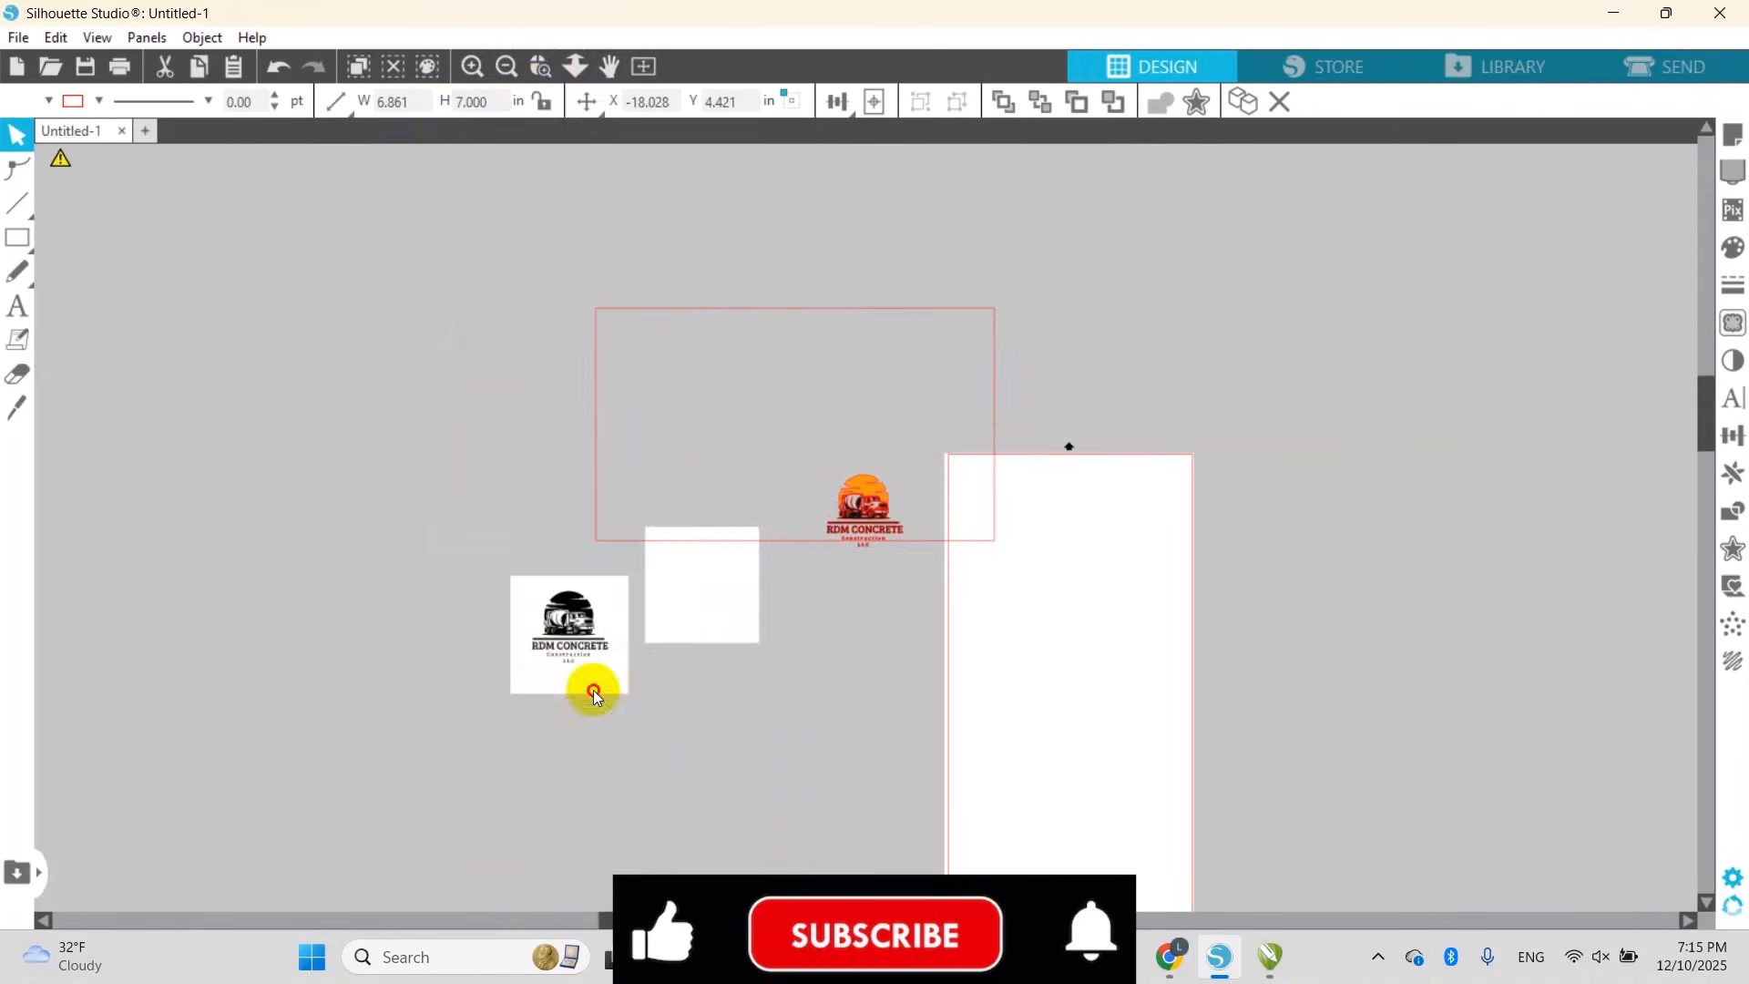
left_click_drag(687, 637, 218, 584)
left_click(625, 701)
left_click(565, 664)
left_click(685, 703)
left_click(594, 654, "shift")
left_click(507, 659)
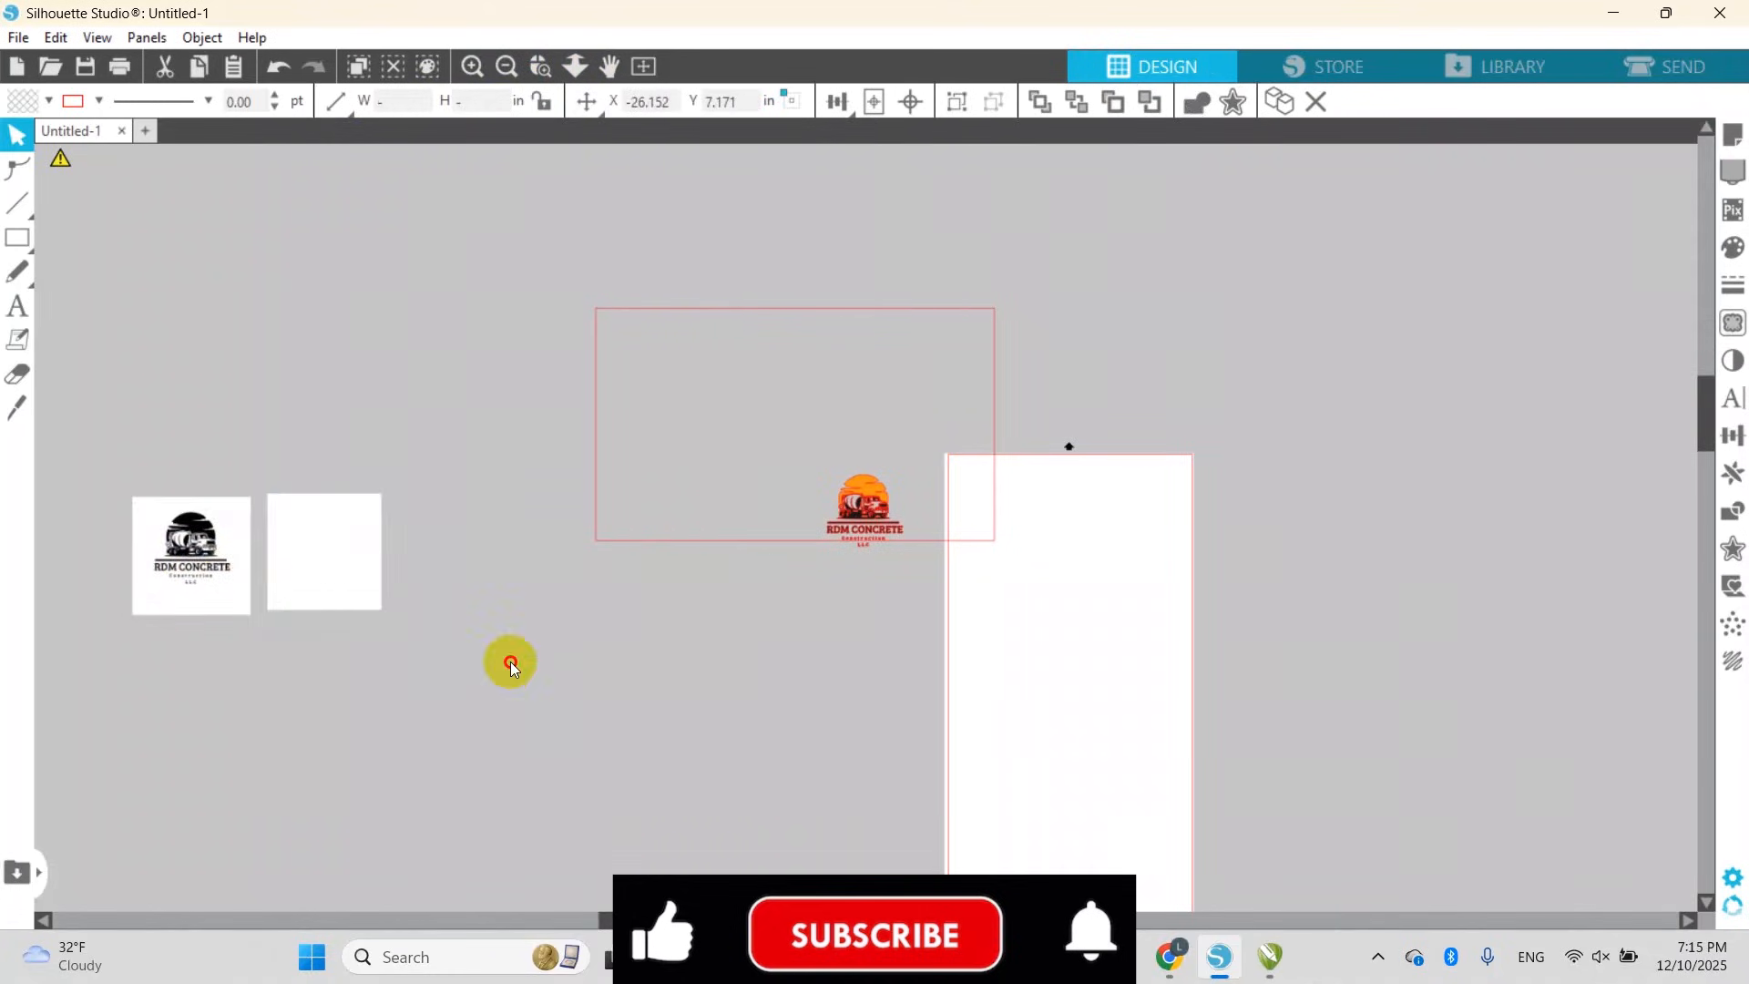
Move the rectangle up off the traced logo and place the logo to its right, enlarged to about 11.25 by 10.66 in
left_click(800, 369)
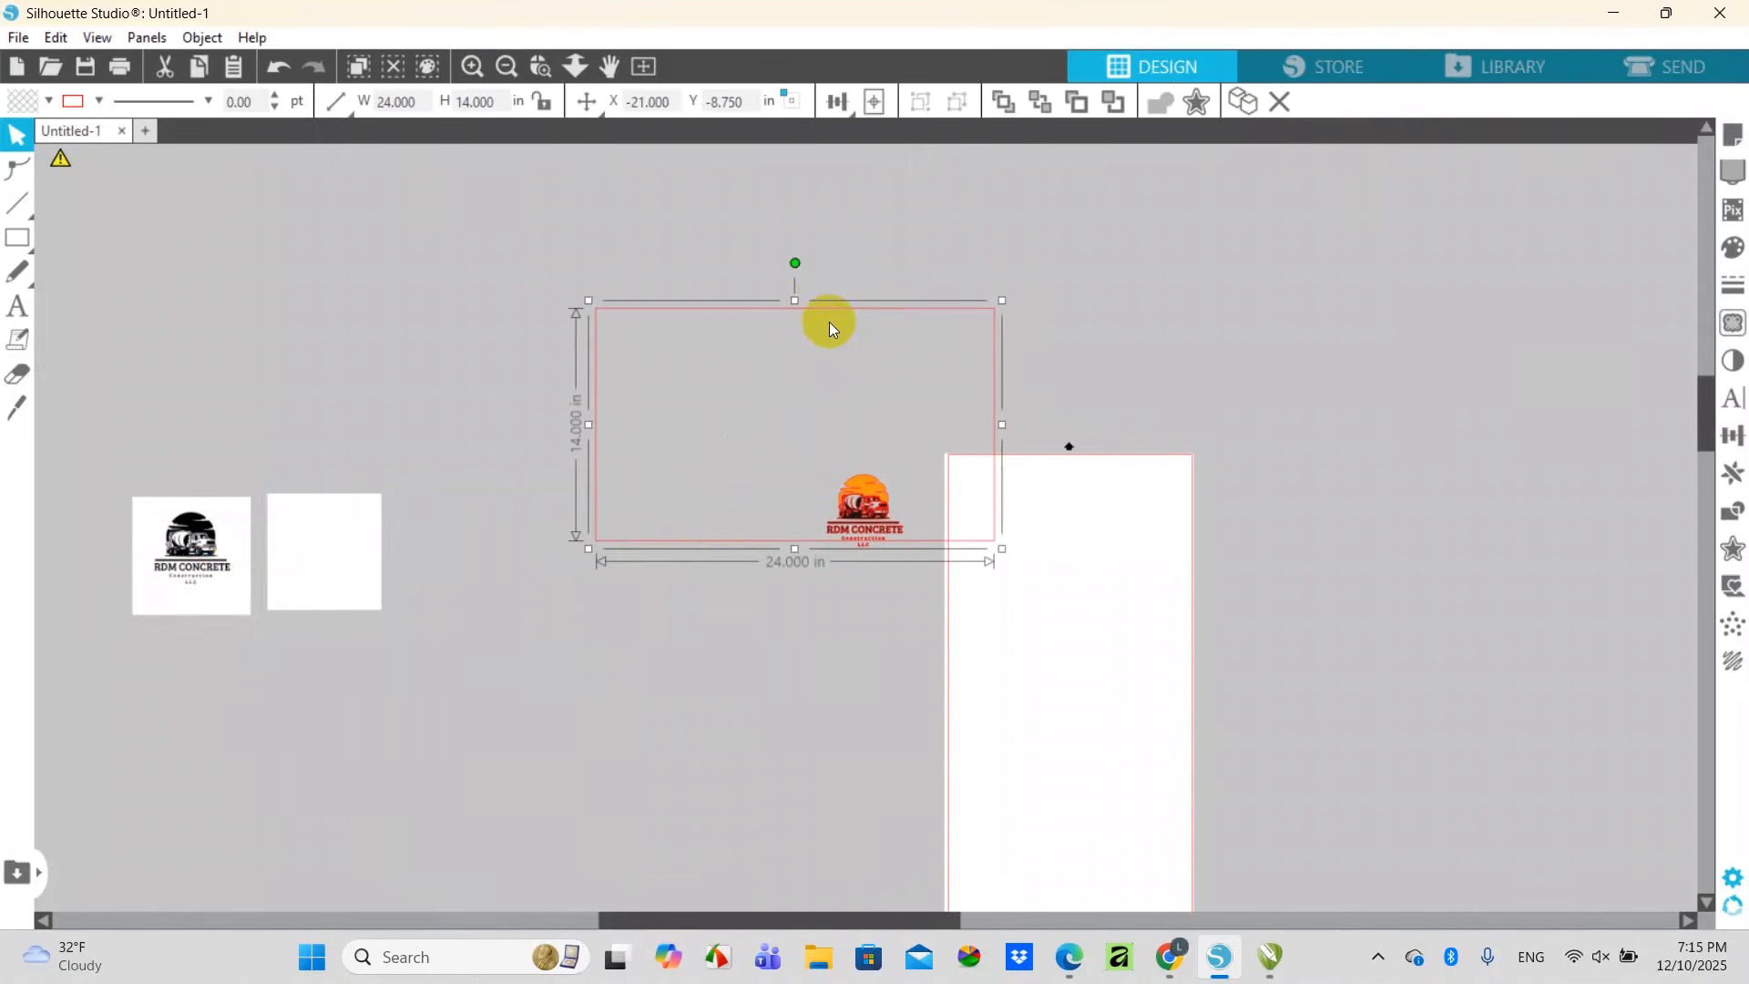
left_click_drag(828, 321, 829, 221)
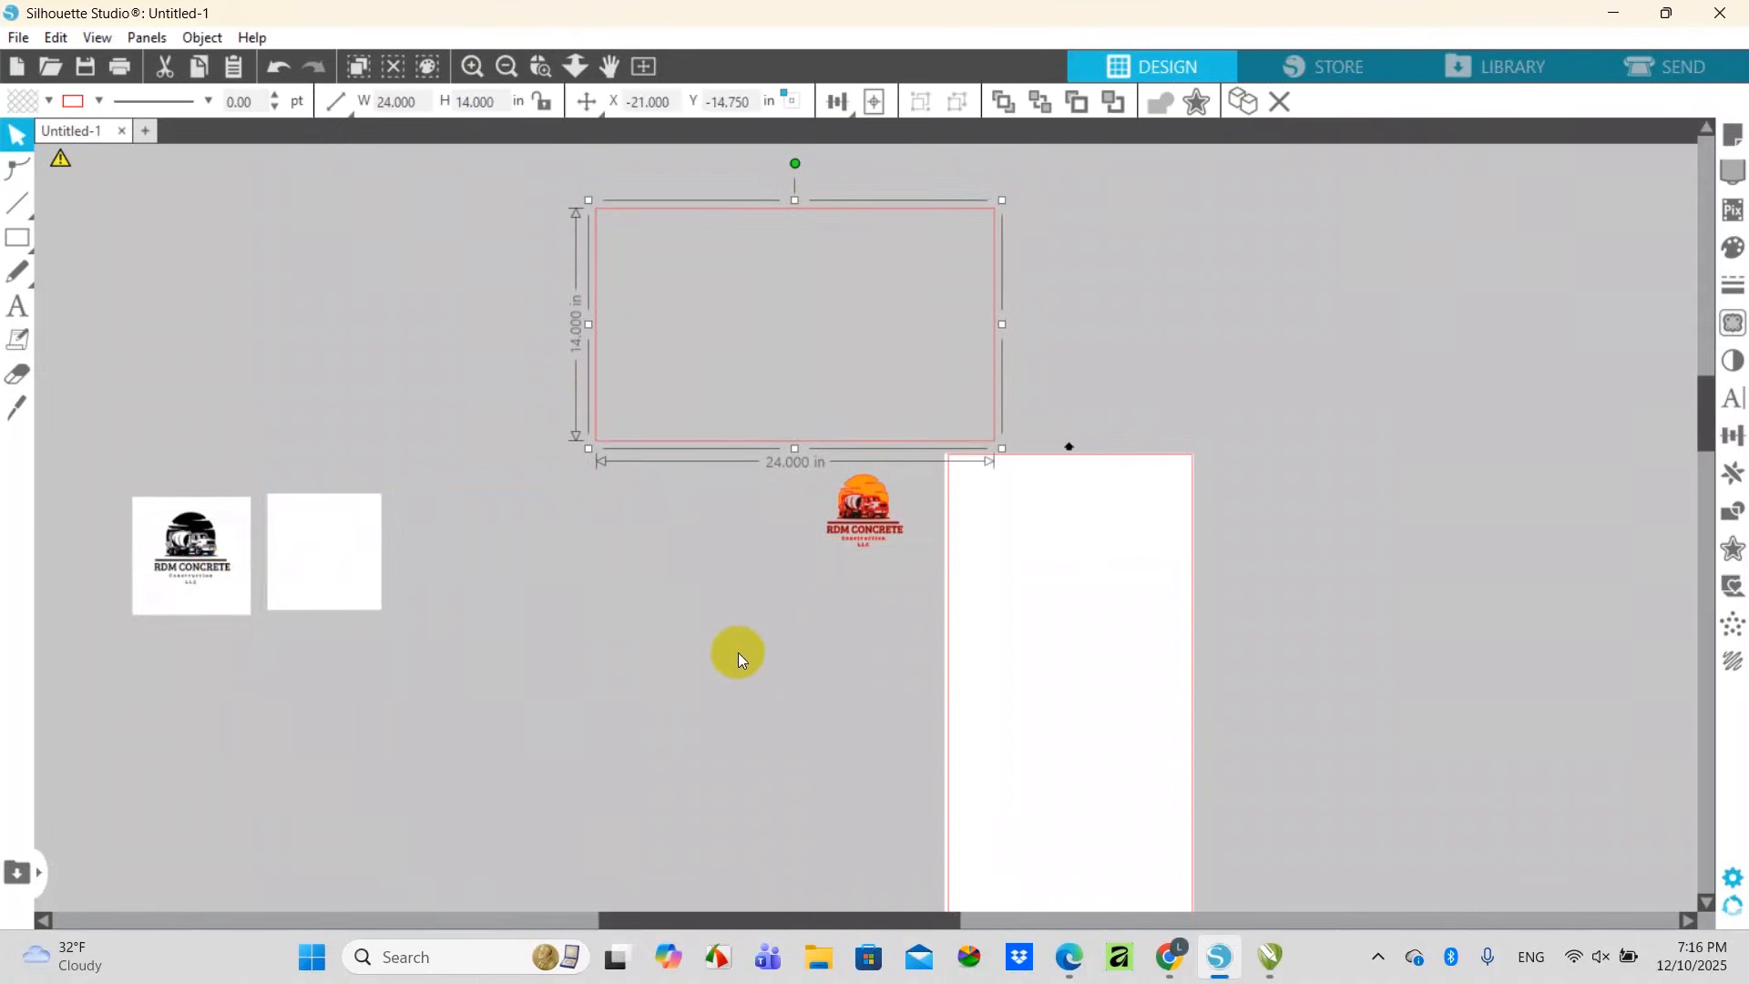
left_click_drag(737, 652, 1026, 652)
left_click_drag(933, 601, 1116, 337)
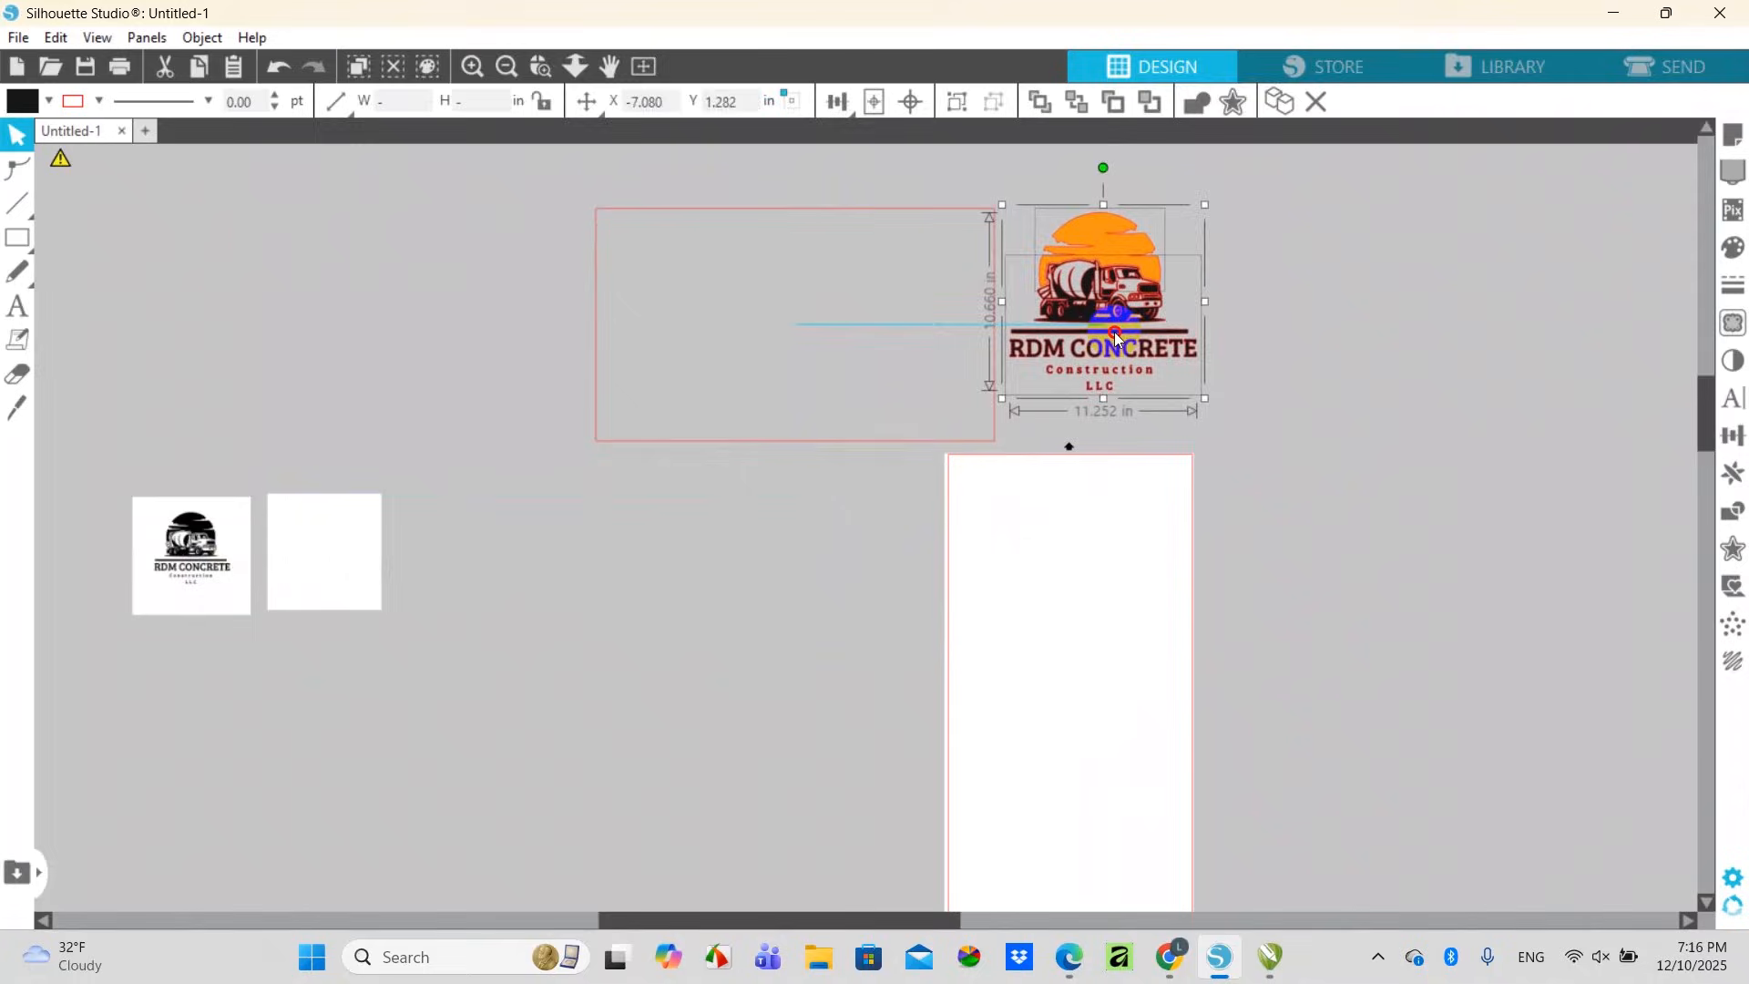
left_click(1276, 471)
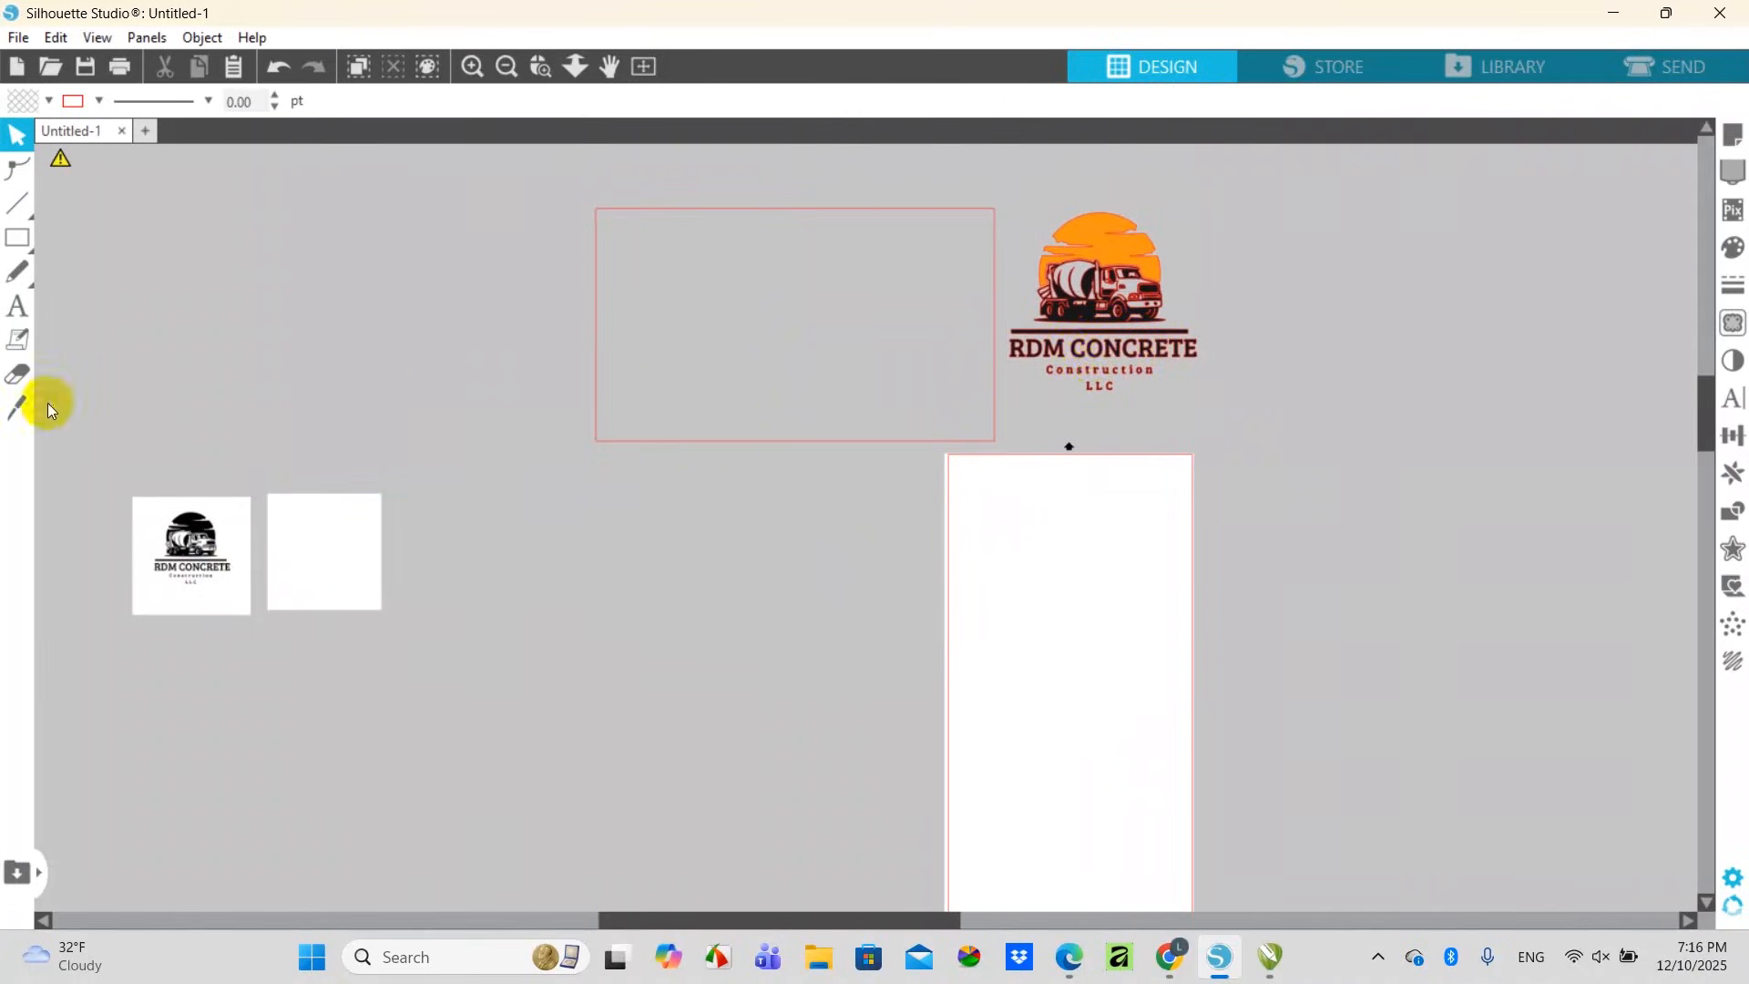
Add the phone number as text and place it below the large rectangle
left_click(16, 310)
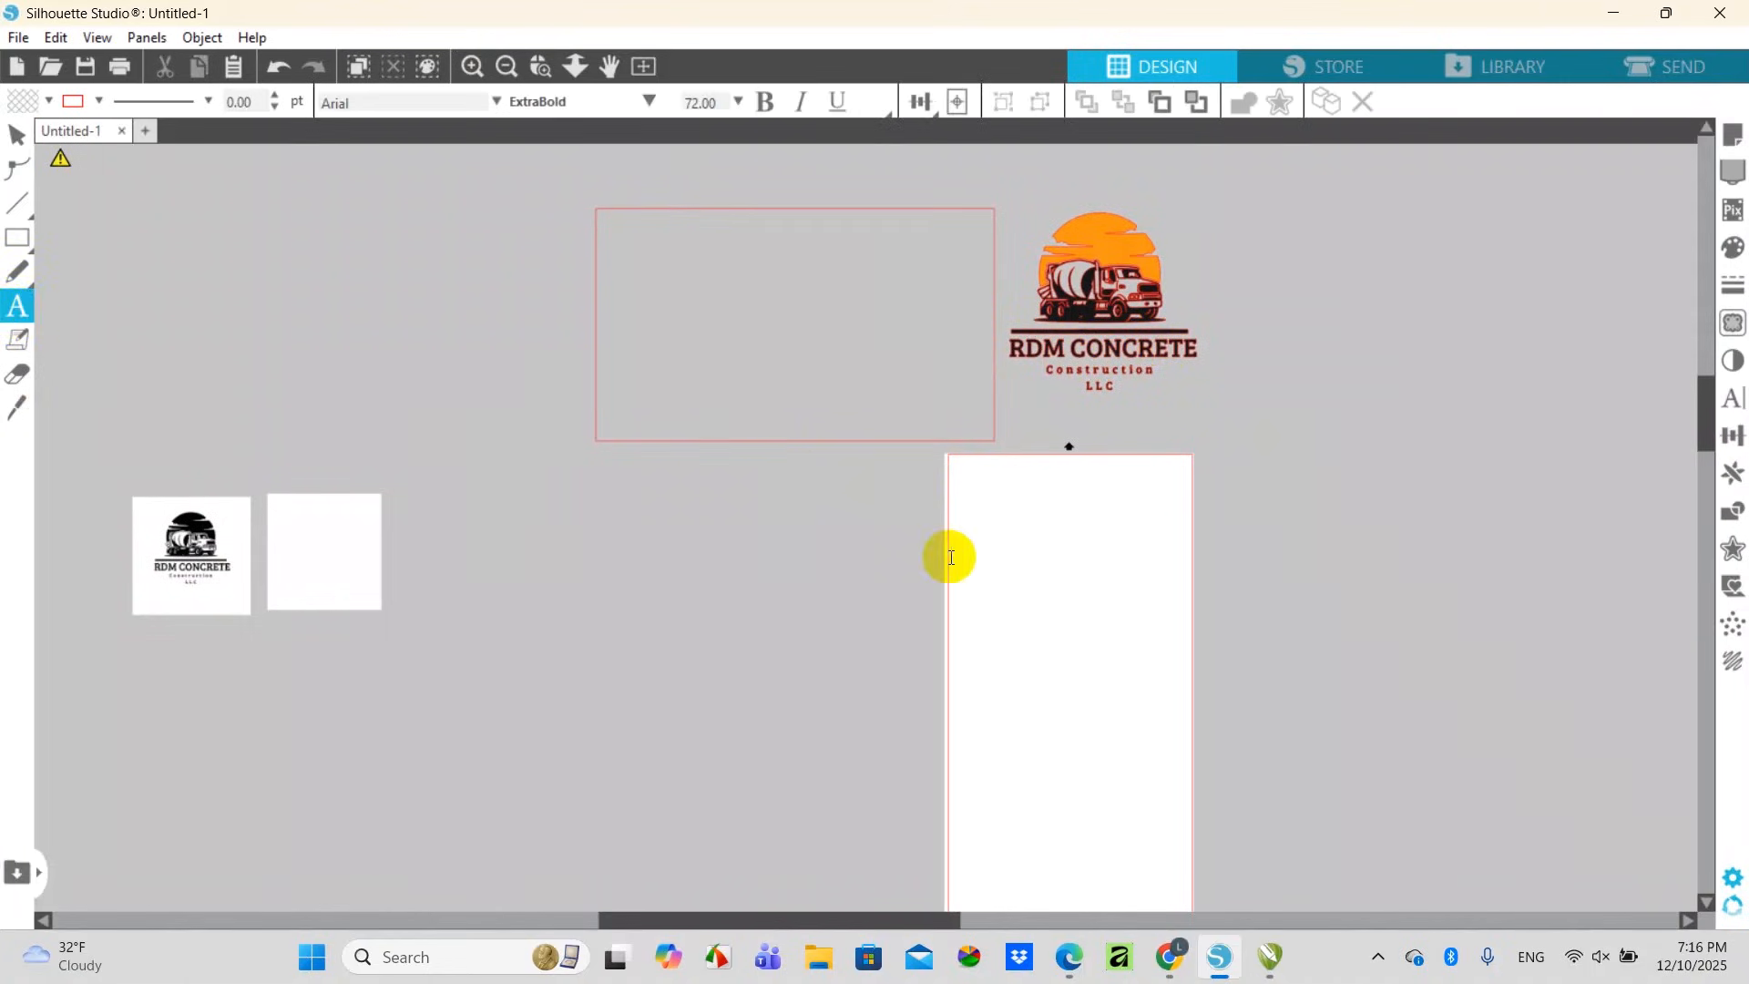
left_click(985, 563)
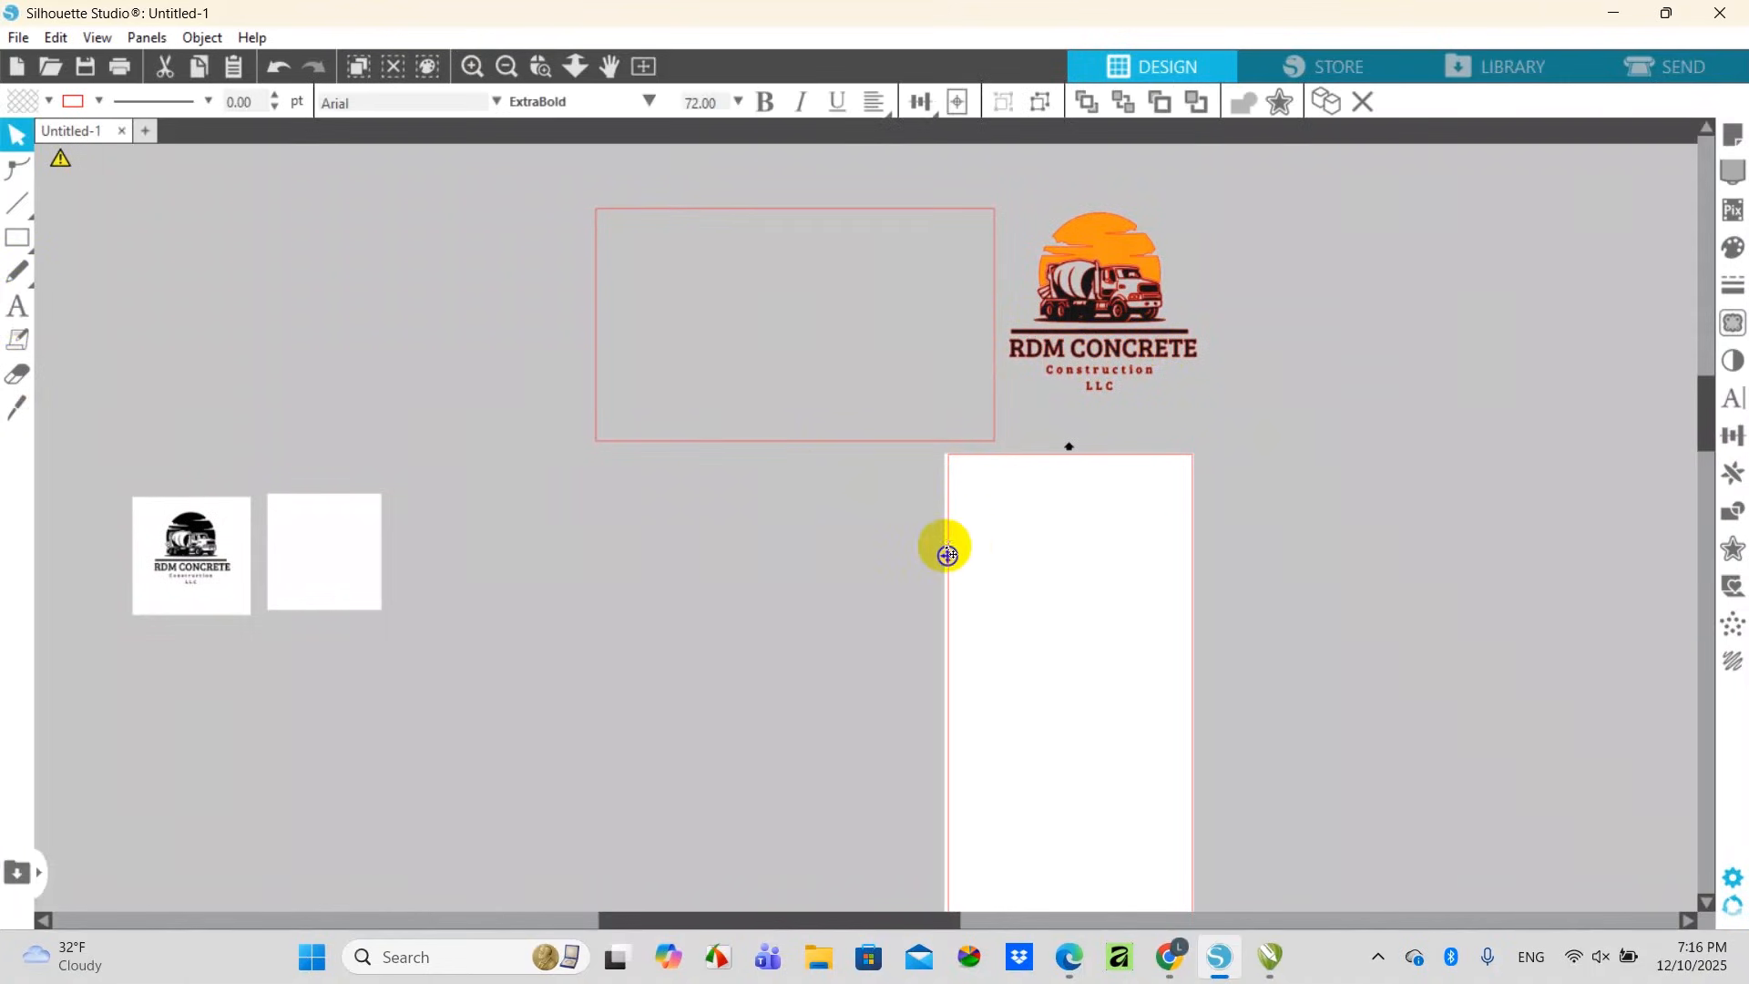
type("17-123-4567")
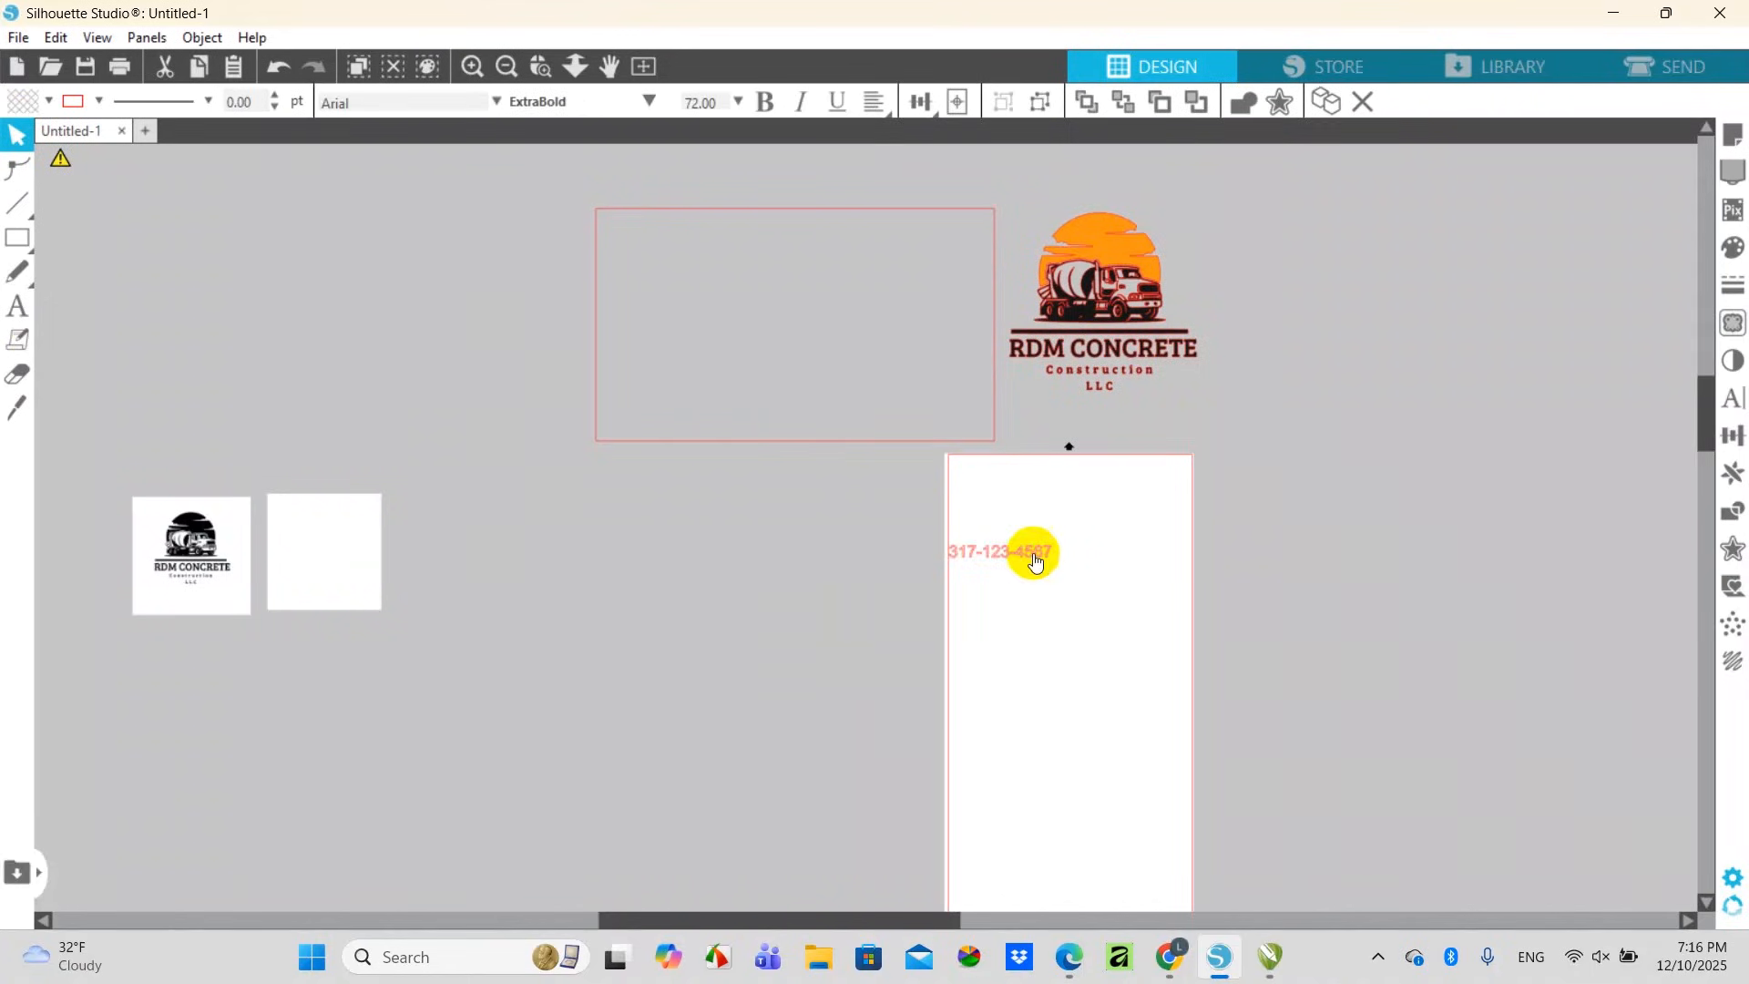
left_click_drag(1028, 555, 827, 503)
left_click(871, 512)
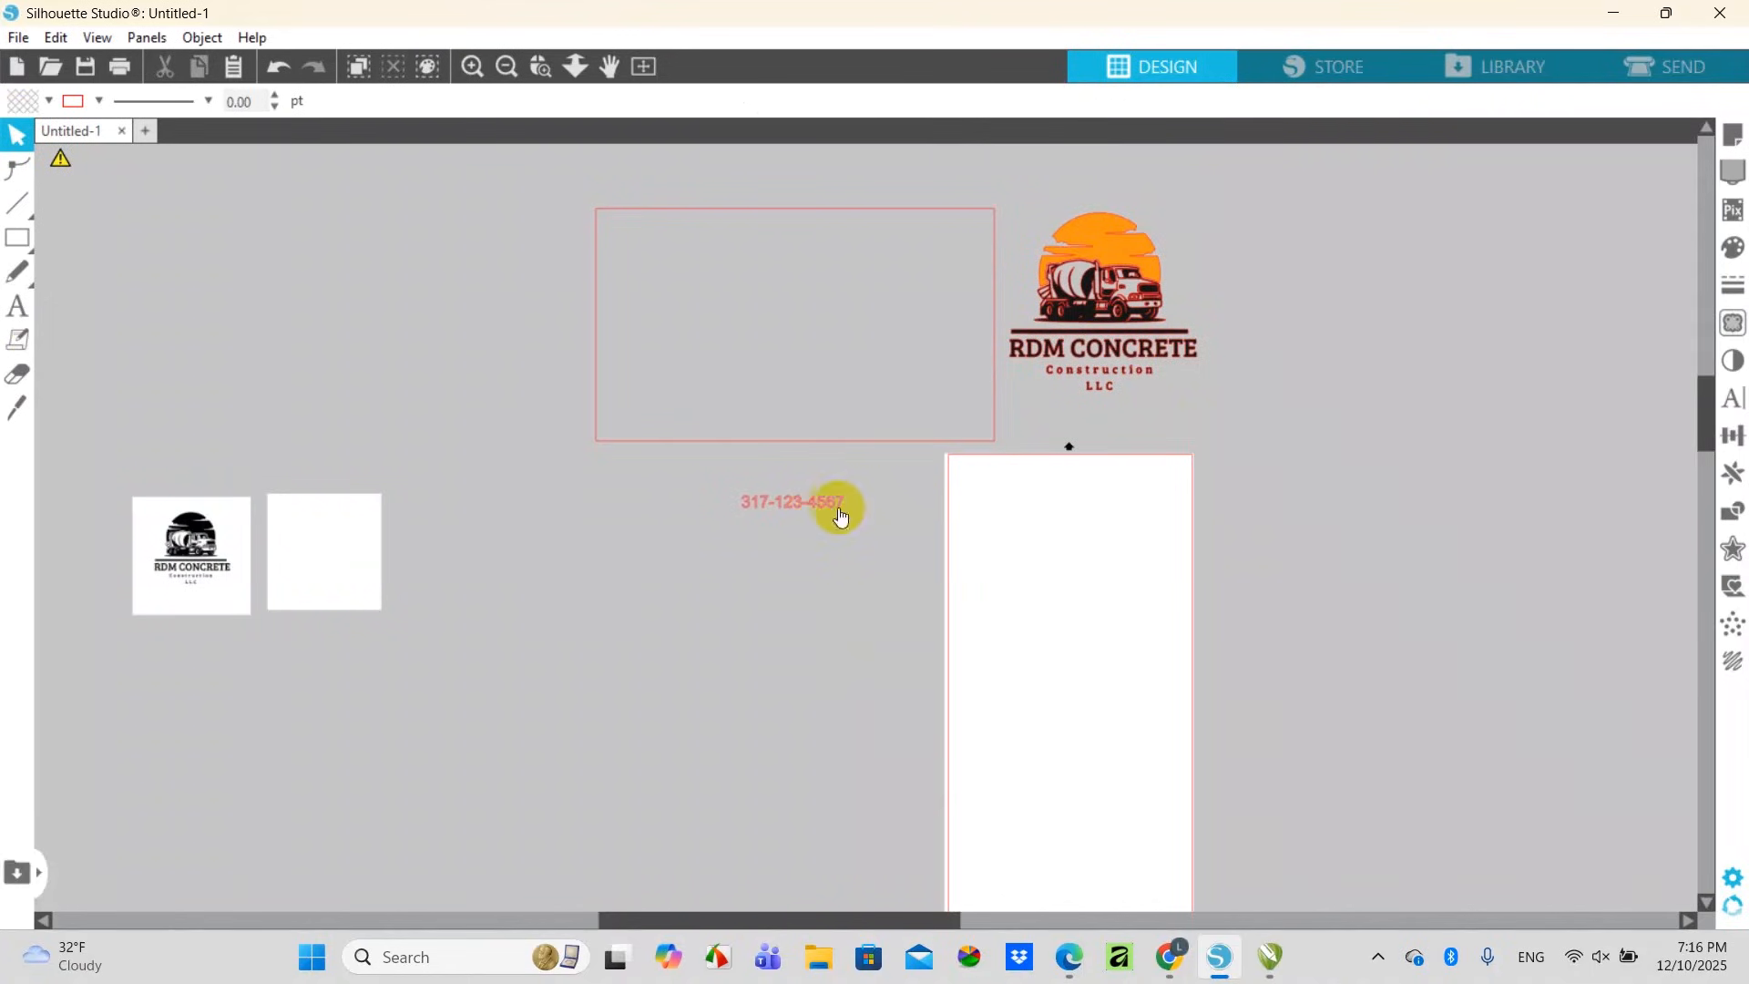
Set the phone number's font to BioRhyme ExtraBold
left_click(838, 517)
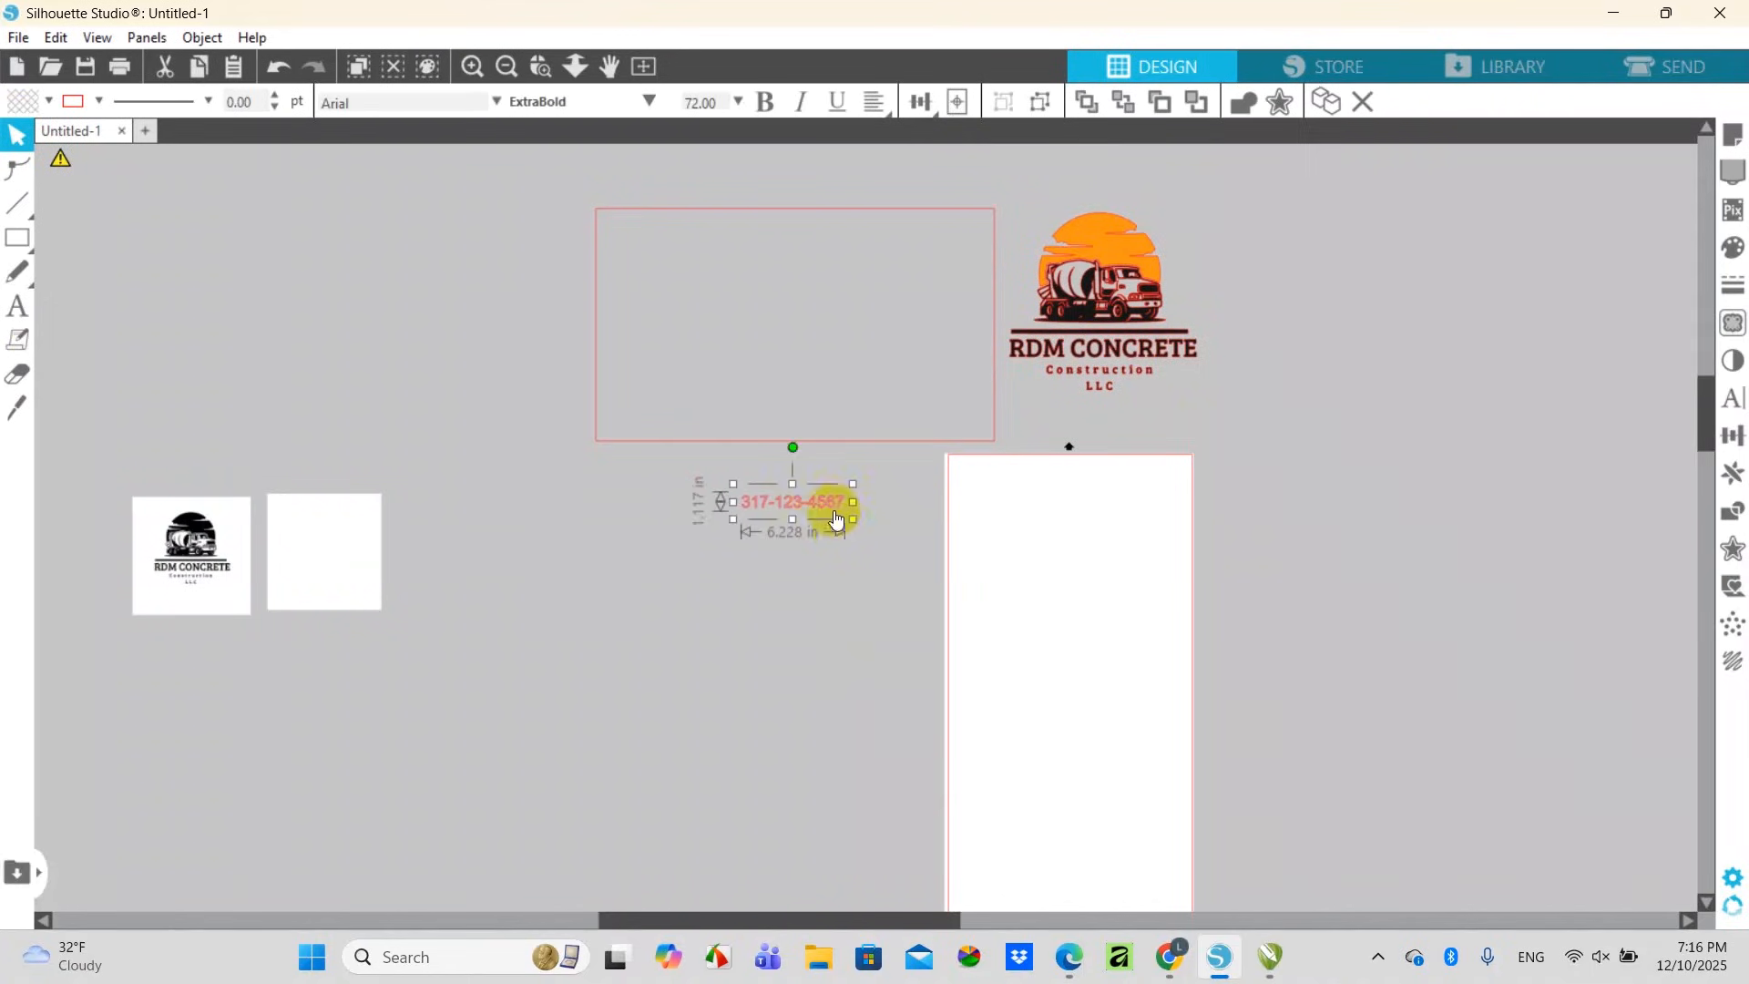
left_click(497, 102)
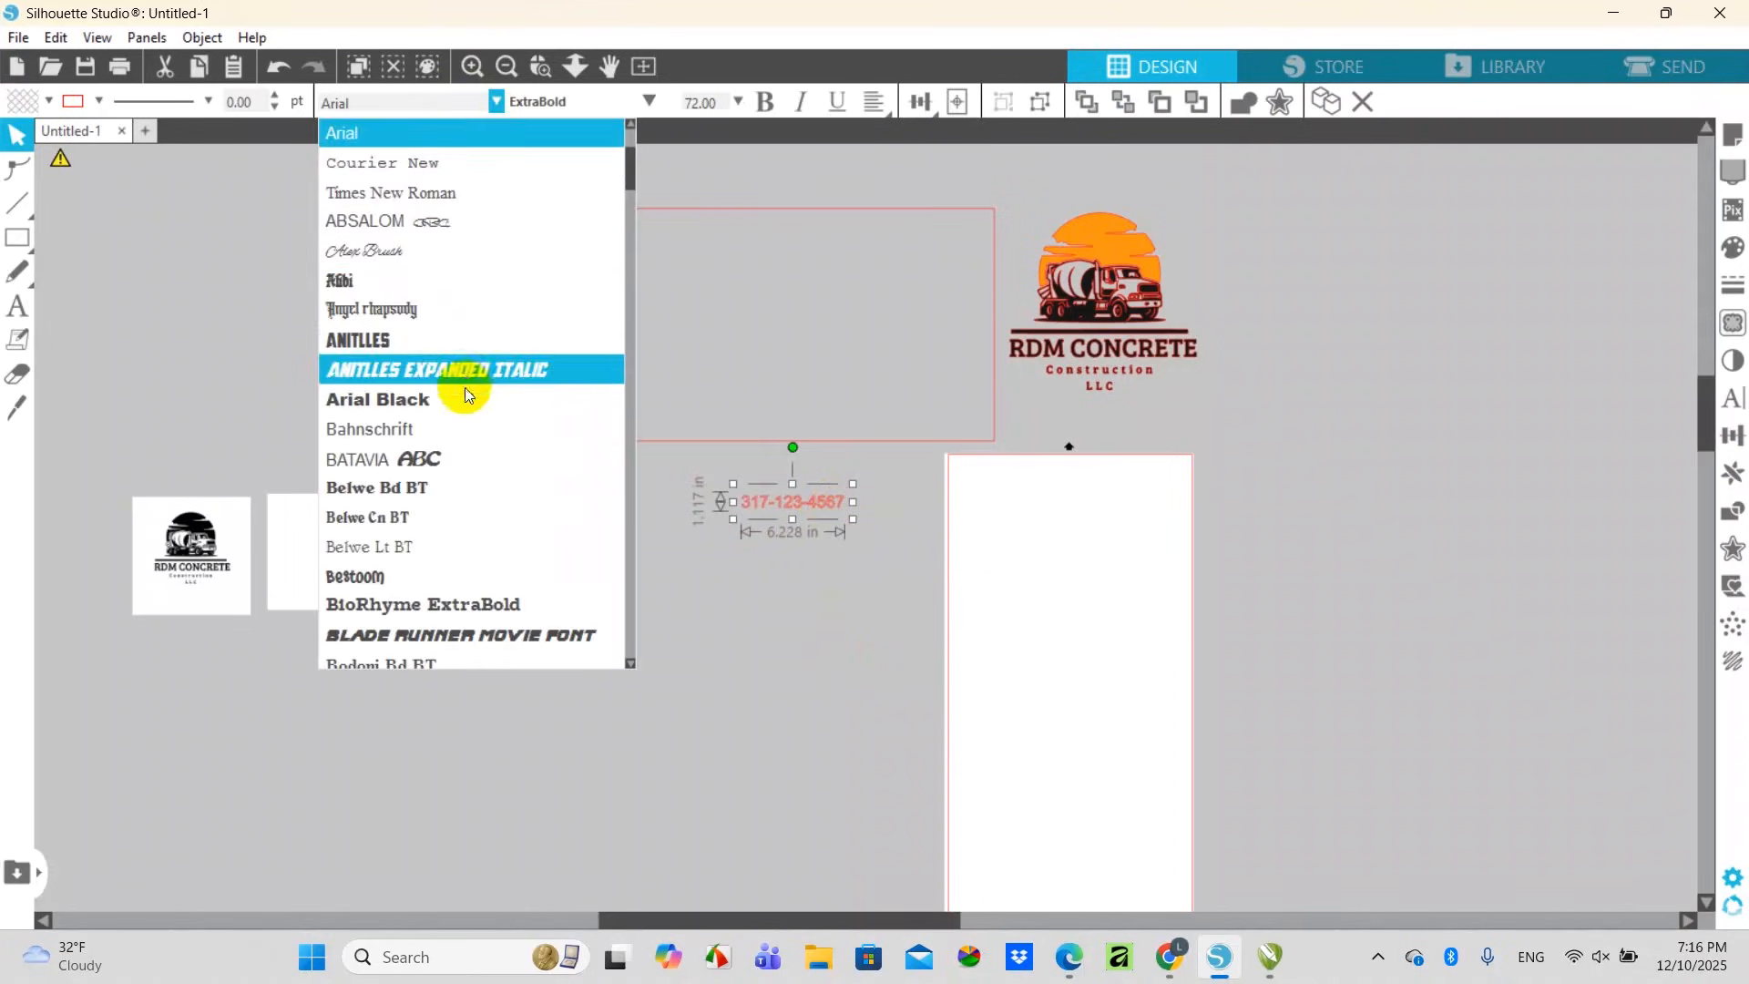
left_click(468, 606)
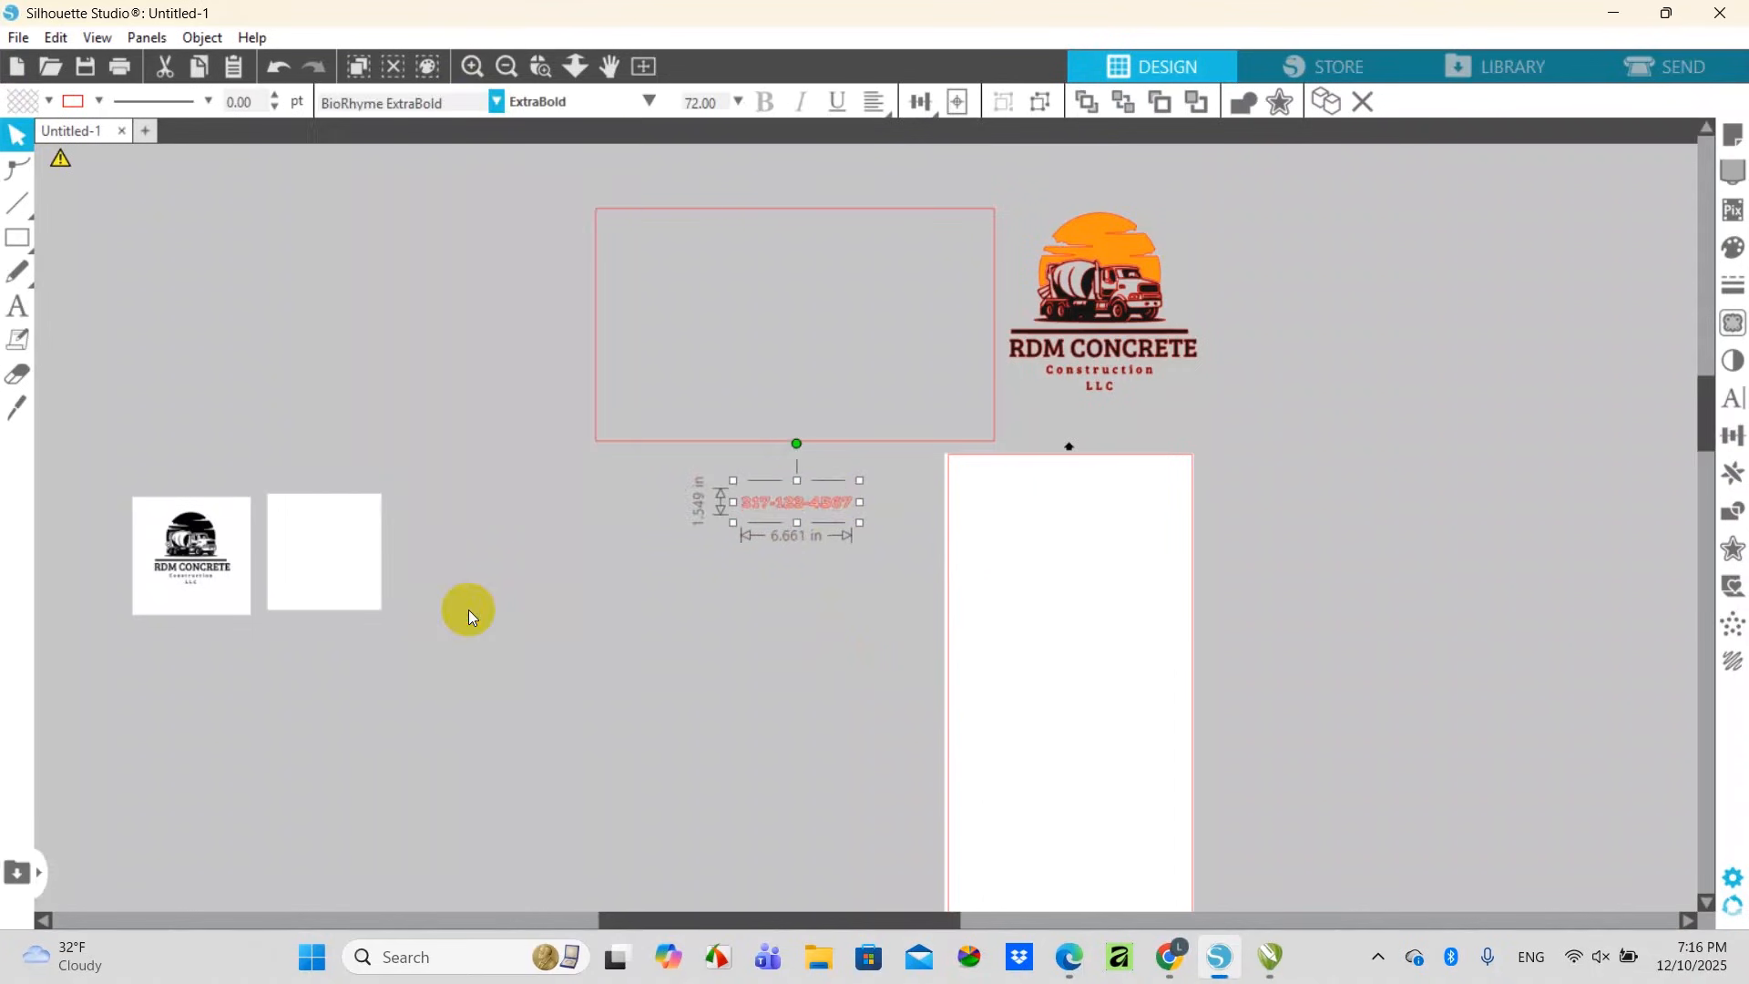
left_click(468, 609)
Enlarge the phone number text to about 23.4 in wide and place it just below the large rectangle
left_click(832, 510)
left_click_drag(861, 521, 1121, 624)
left_click_drag(1089, 558, 973, 533)
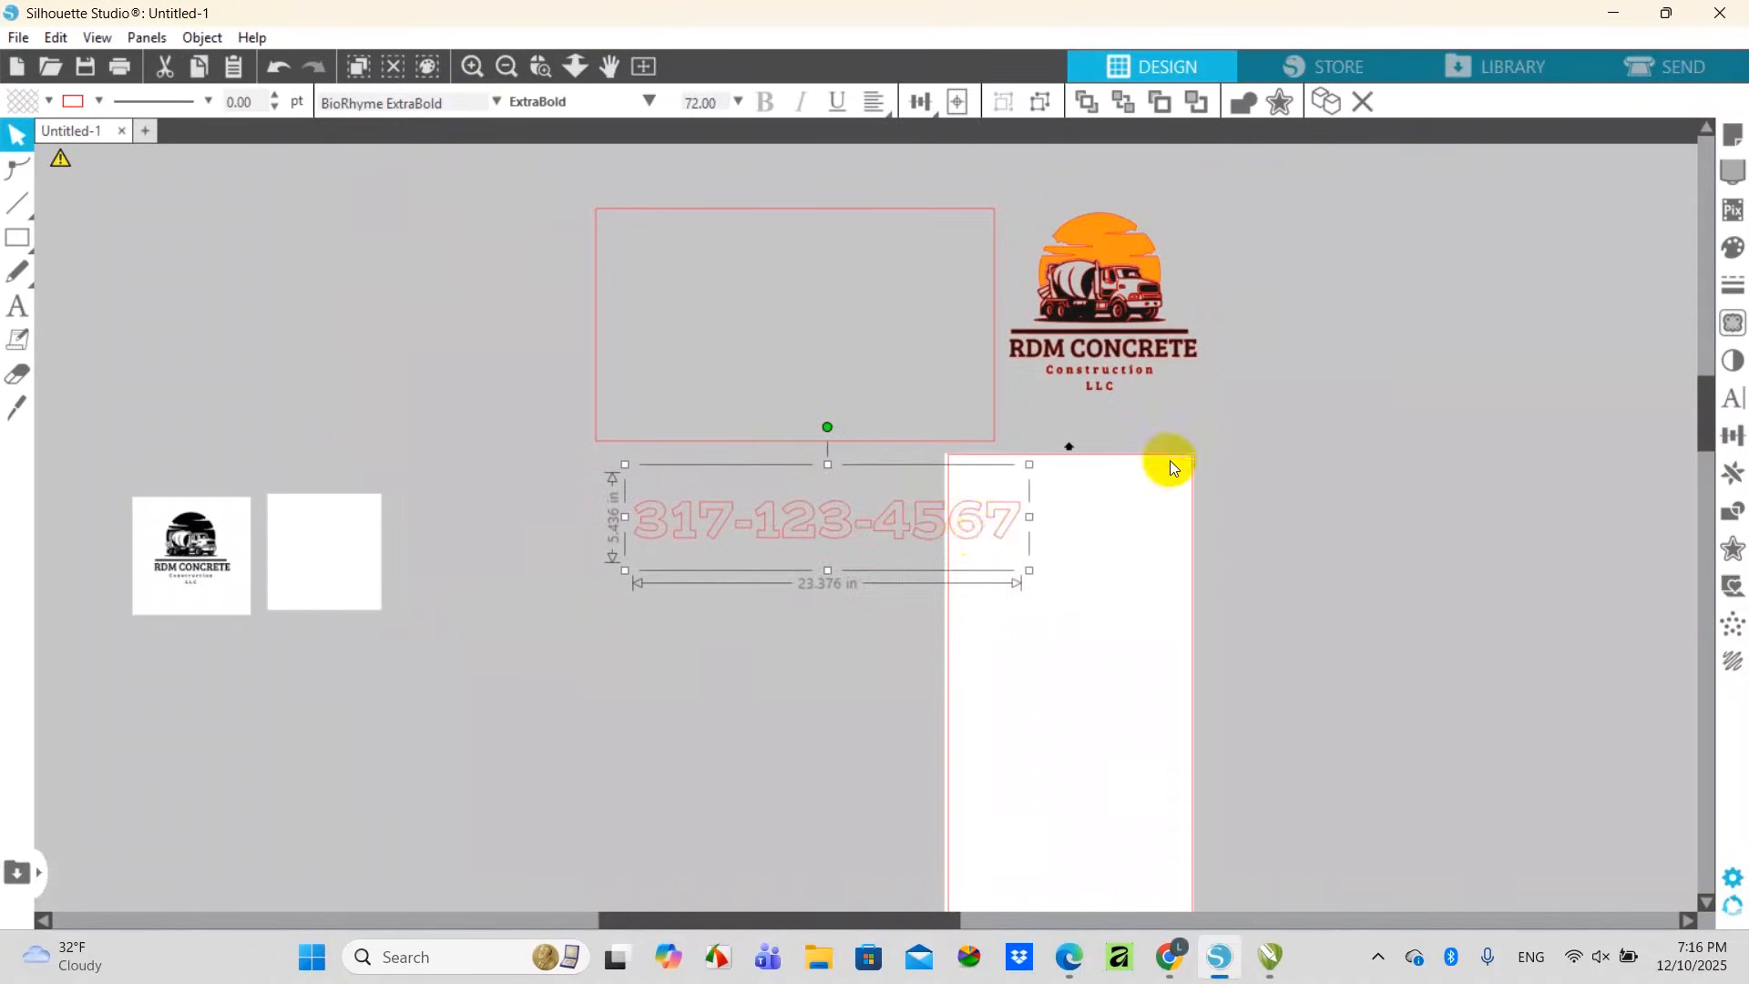
left_click(1073, 517)
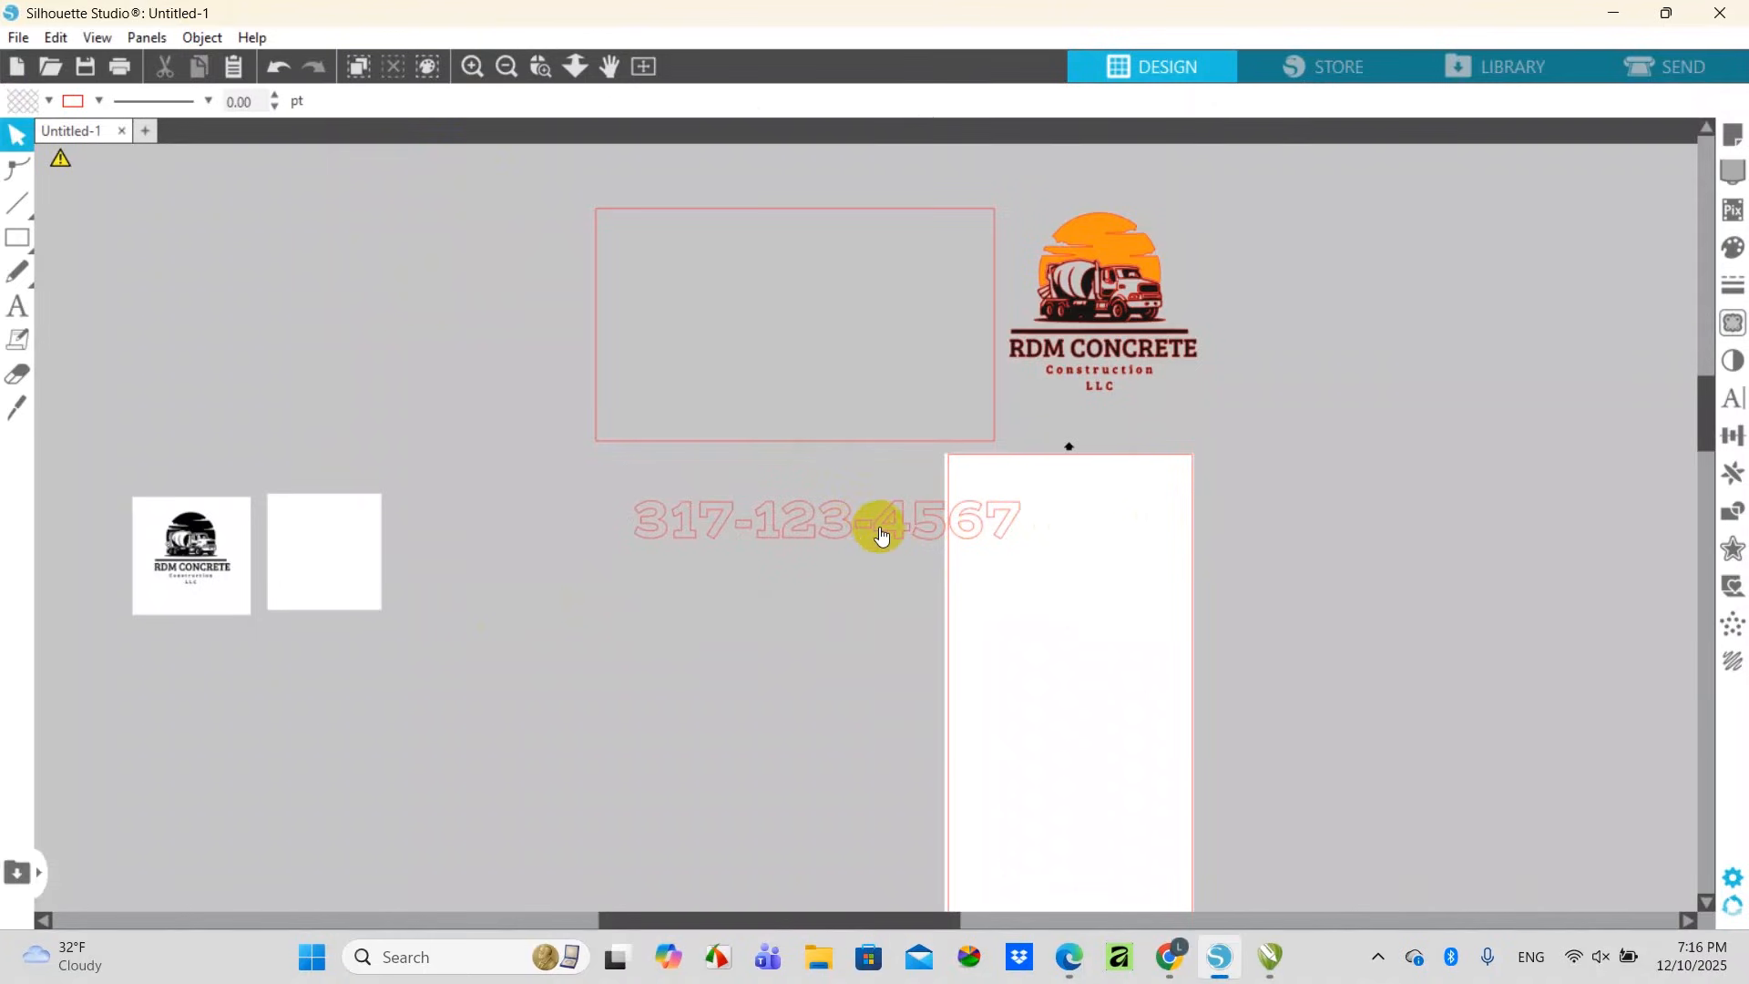
left_click_drag(876, 513, 877, 512)
left_click(887, 606)
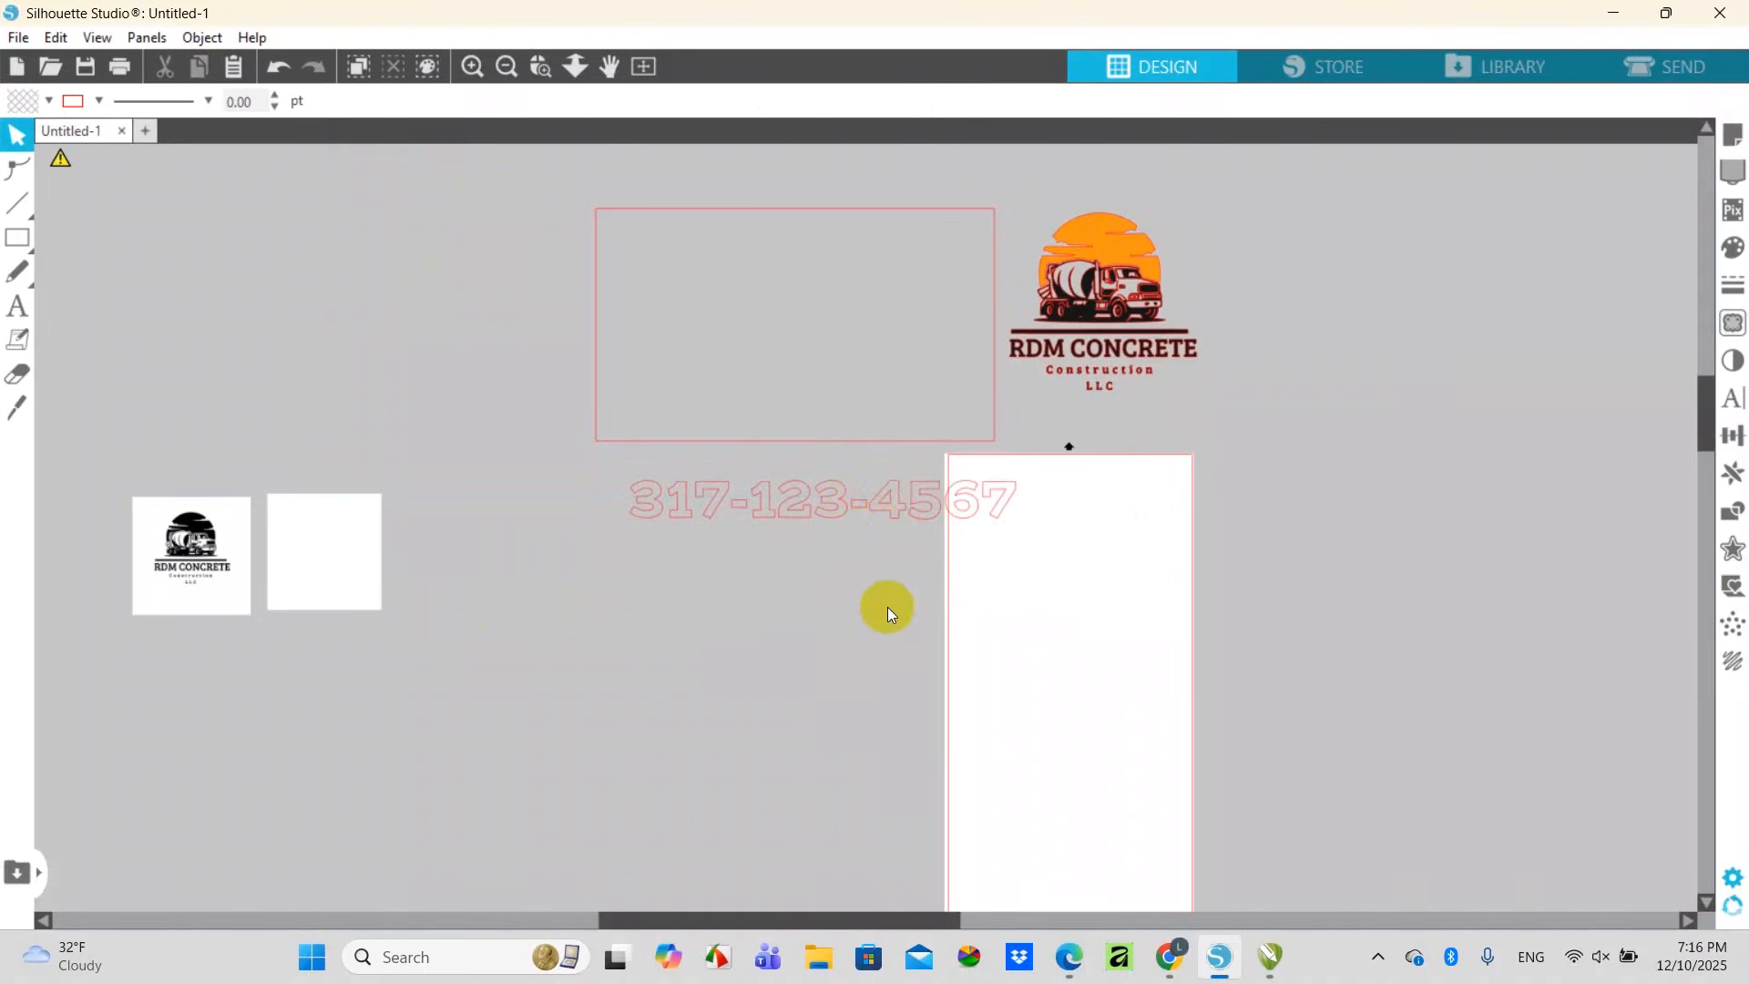
Convert the phone number text to a path and shift it slightly down
left_click(889, 501)
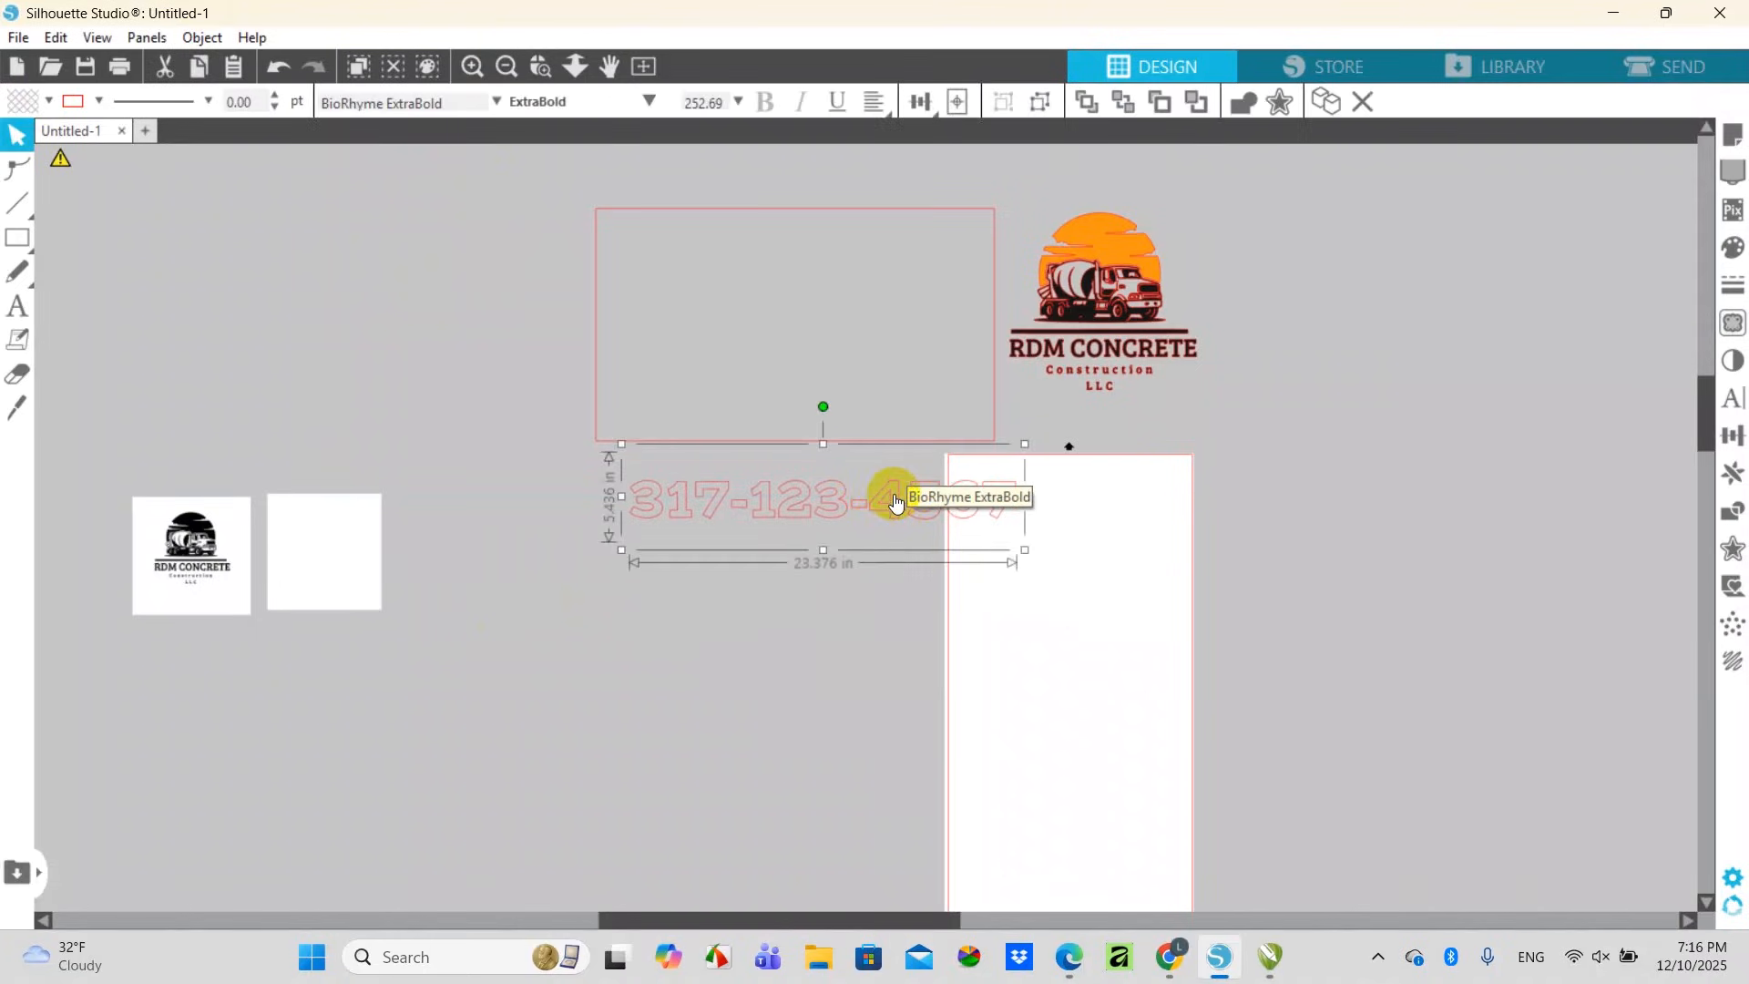
right_click(895, 502)
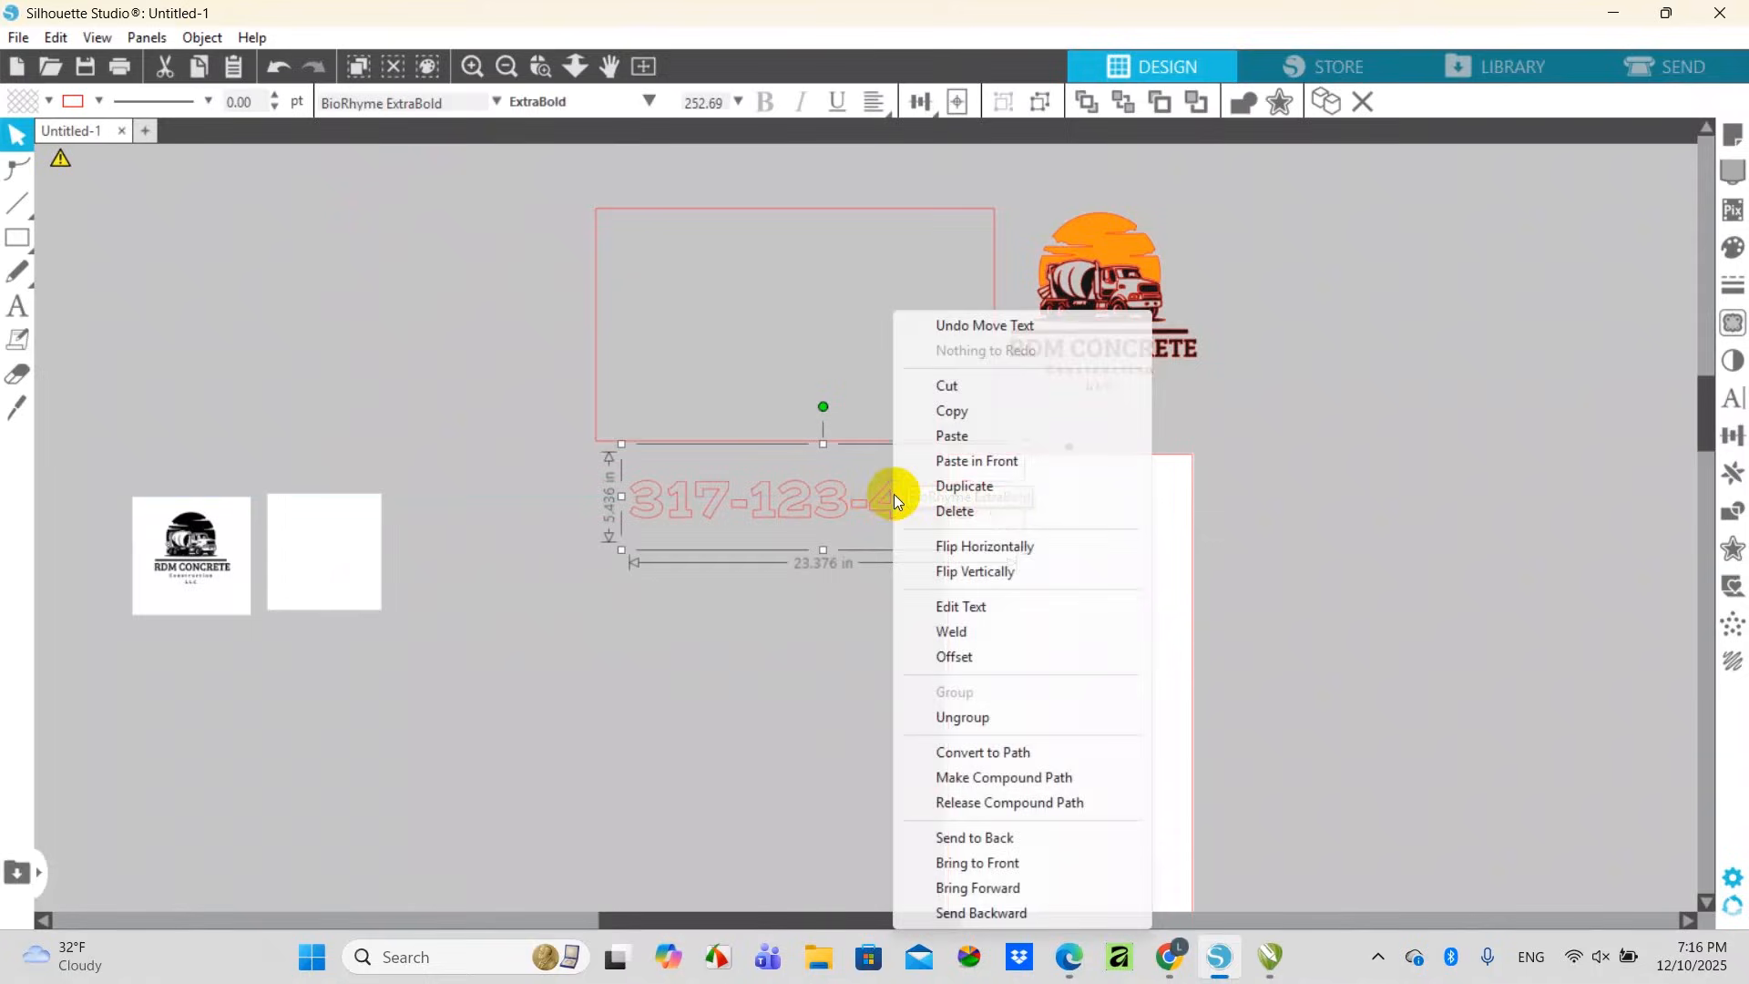
left_click(1040, 751)
left_click_drag(832, 507, 836, 523)
Stretch the phone number path to about 2.75 in tall
left_click(831, 550)
left_click(817, 530)
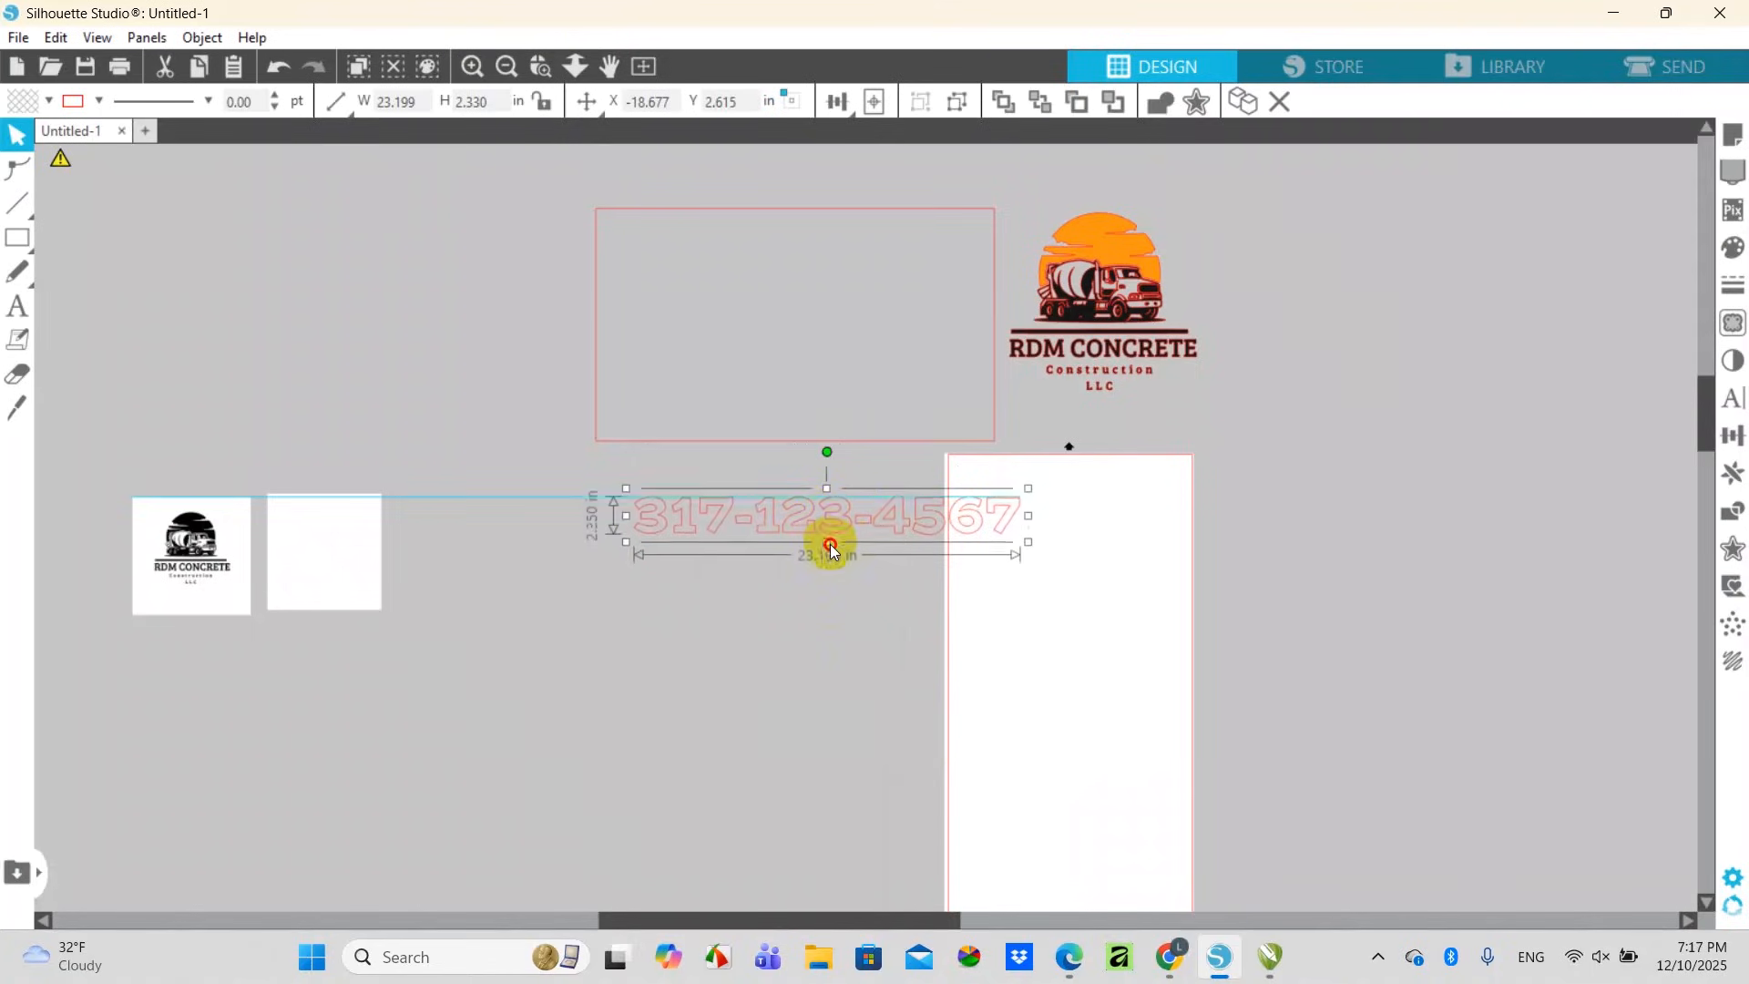
left_click(841, 625)
left_click(833, 537)
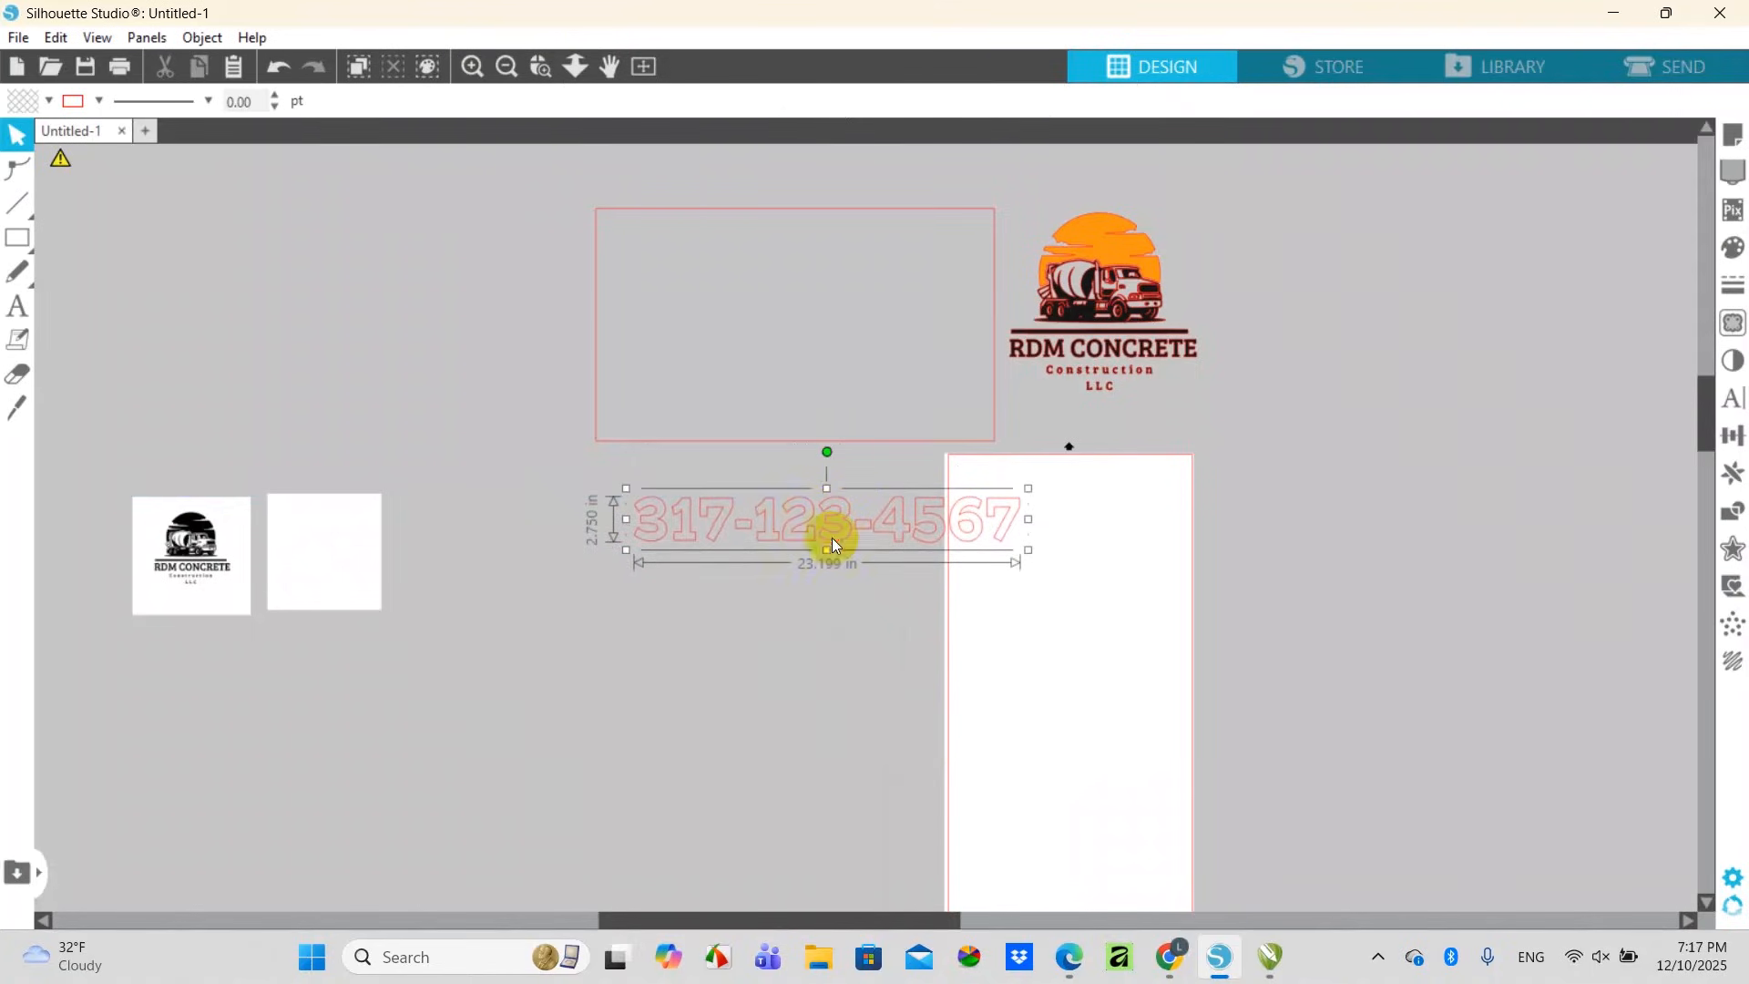
Set the phone number's width to 21 in and height to 2.3 in, and shift it under the large rectangle
left_click(335, 101)
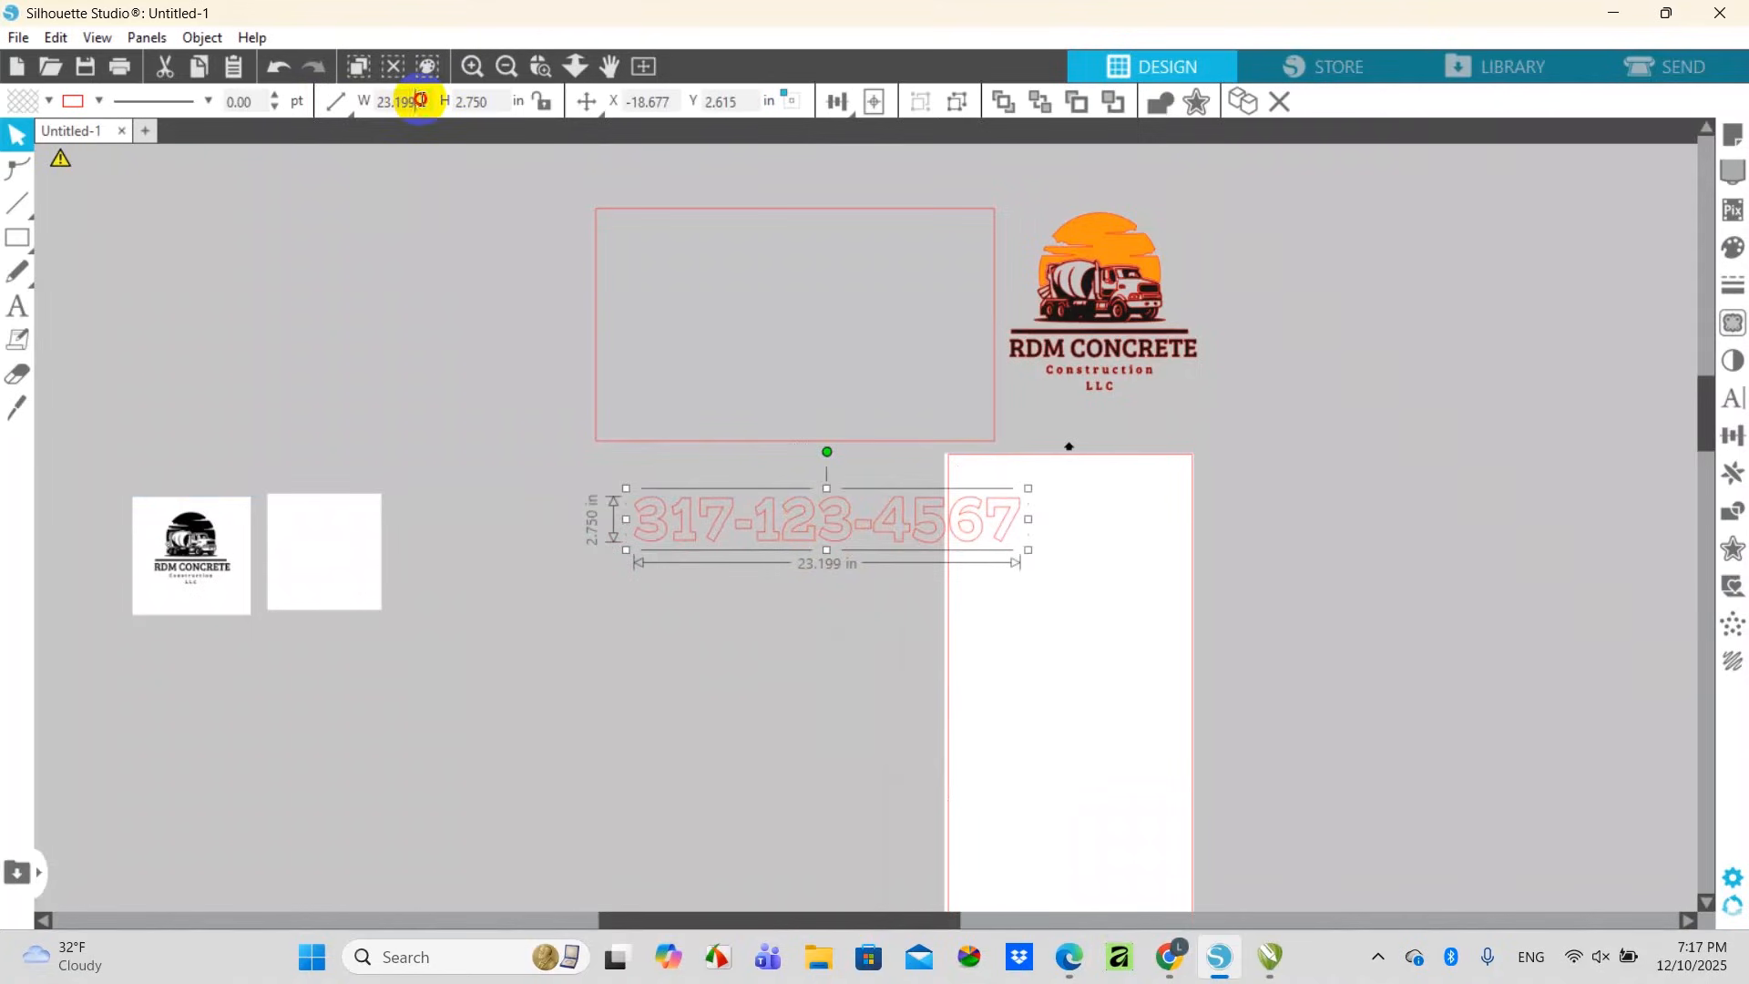
left_click(371, 110)
type("21")
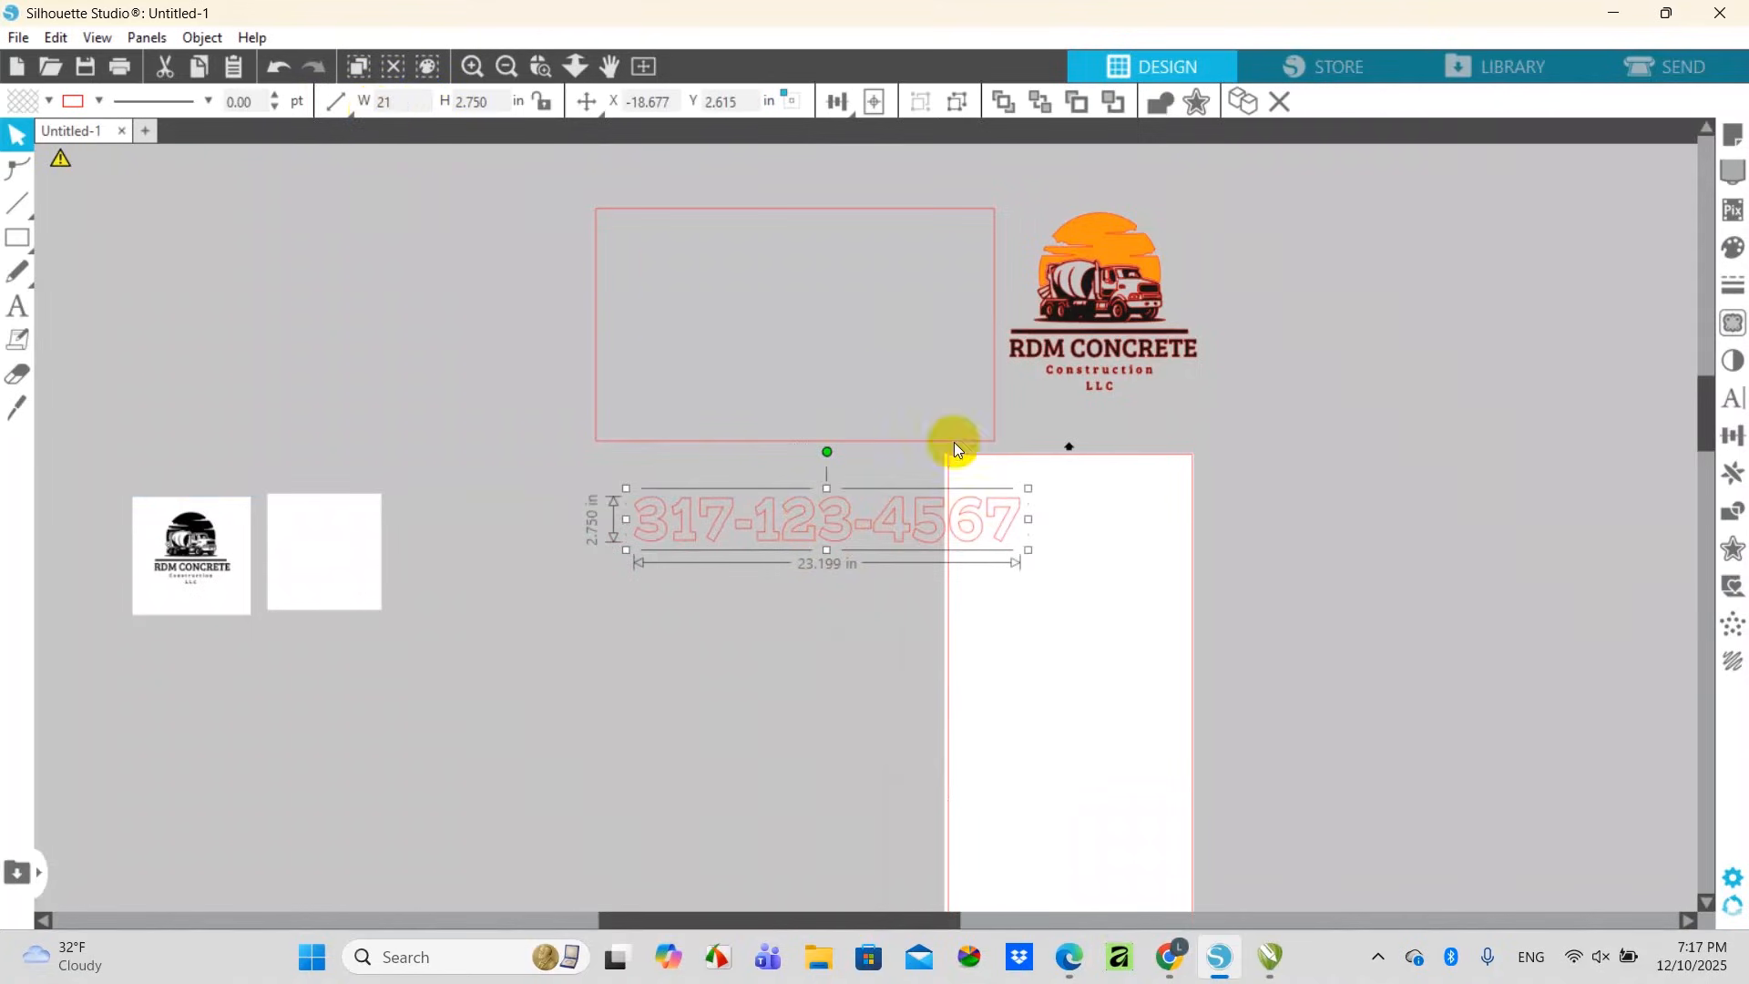
key("Return")
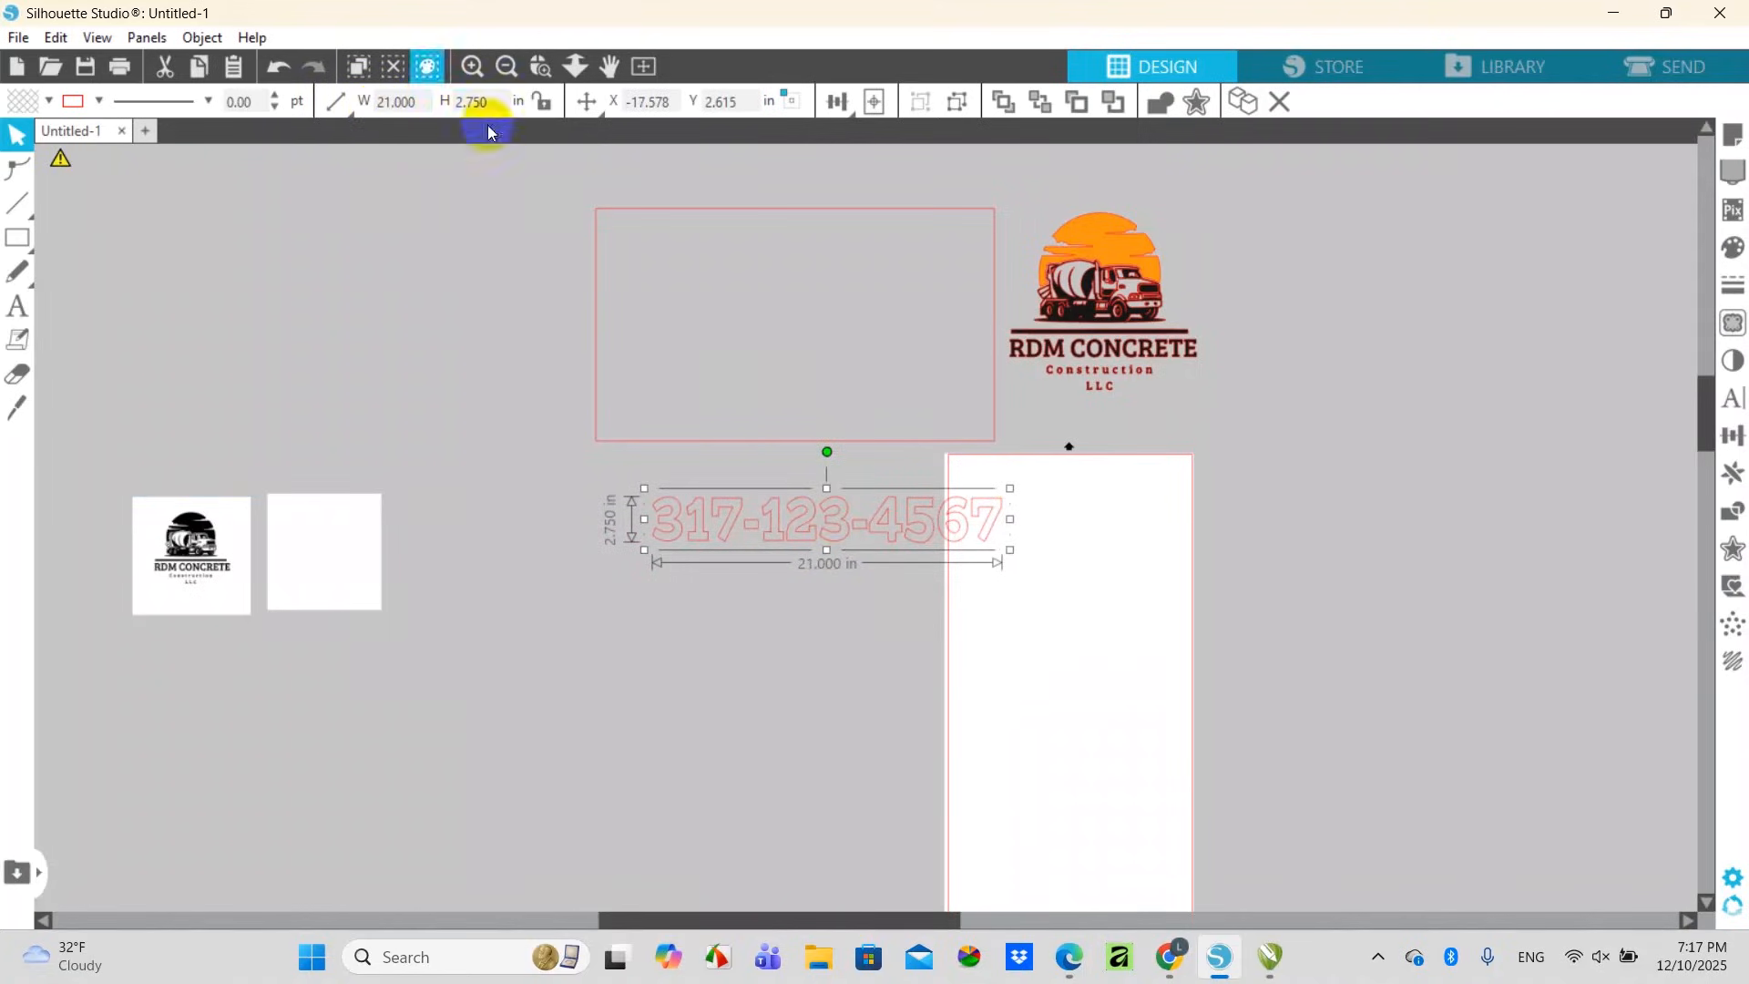
left_click(467, 103)
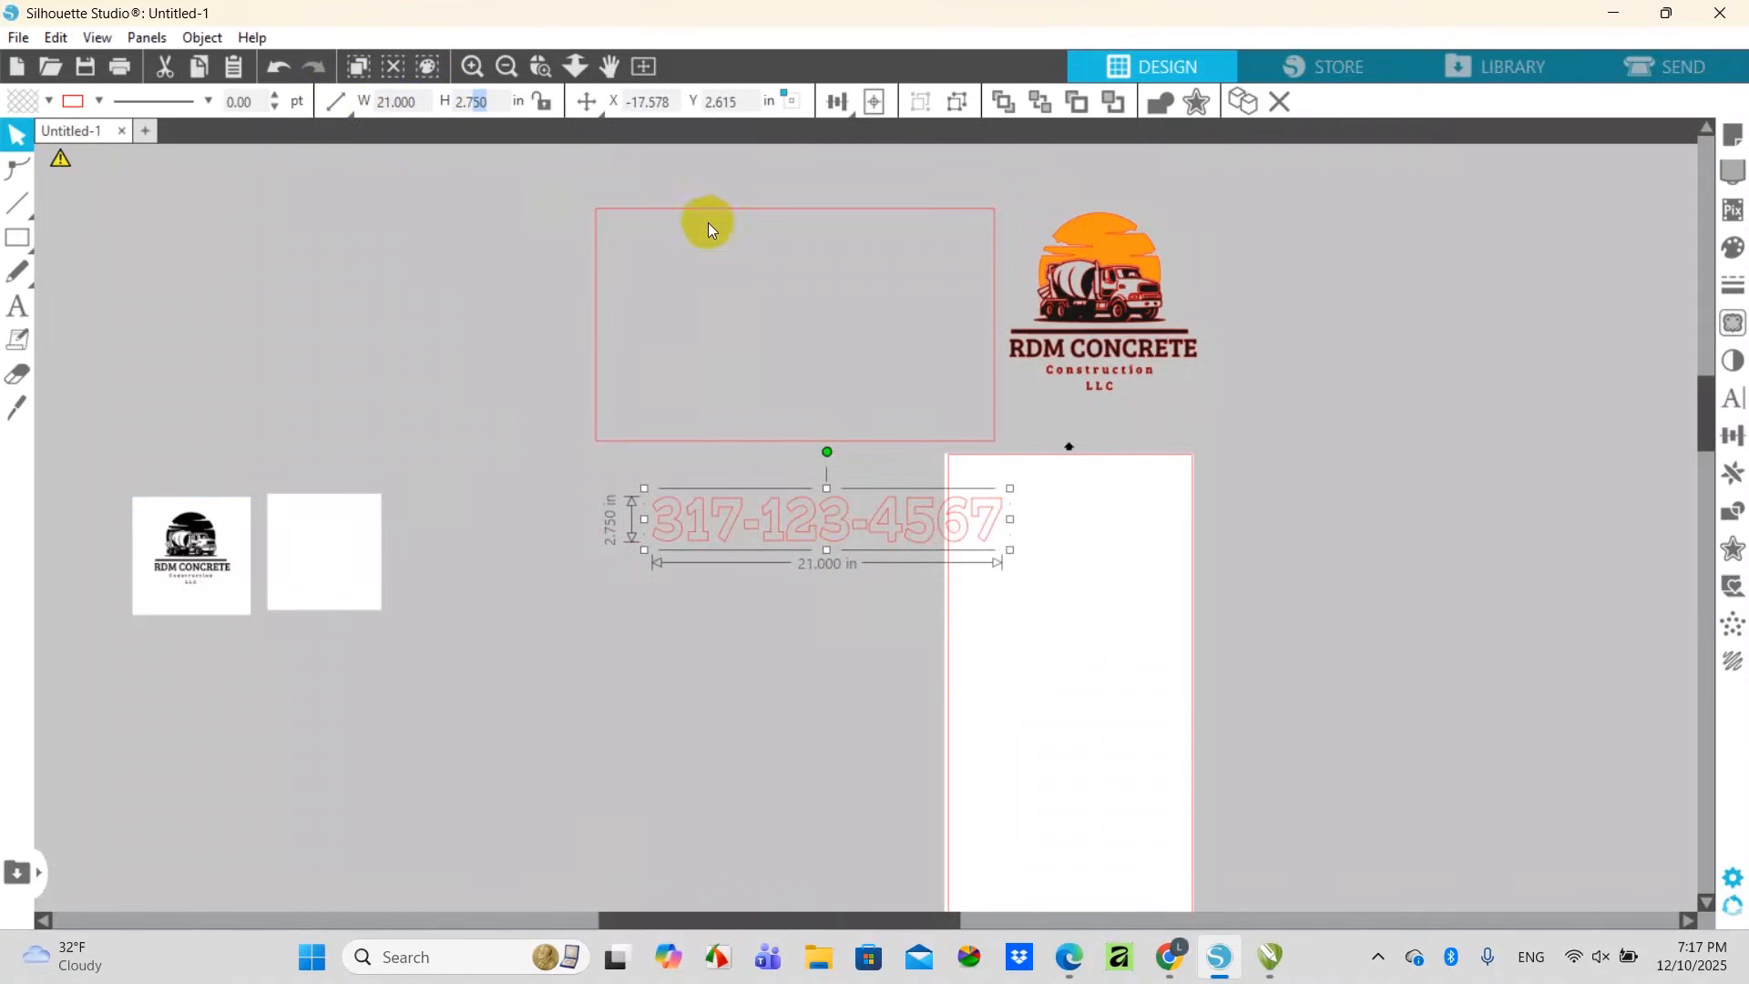
type("2.3")
key("Return")
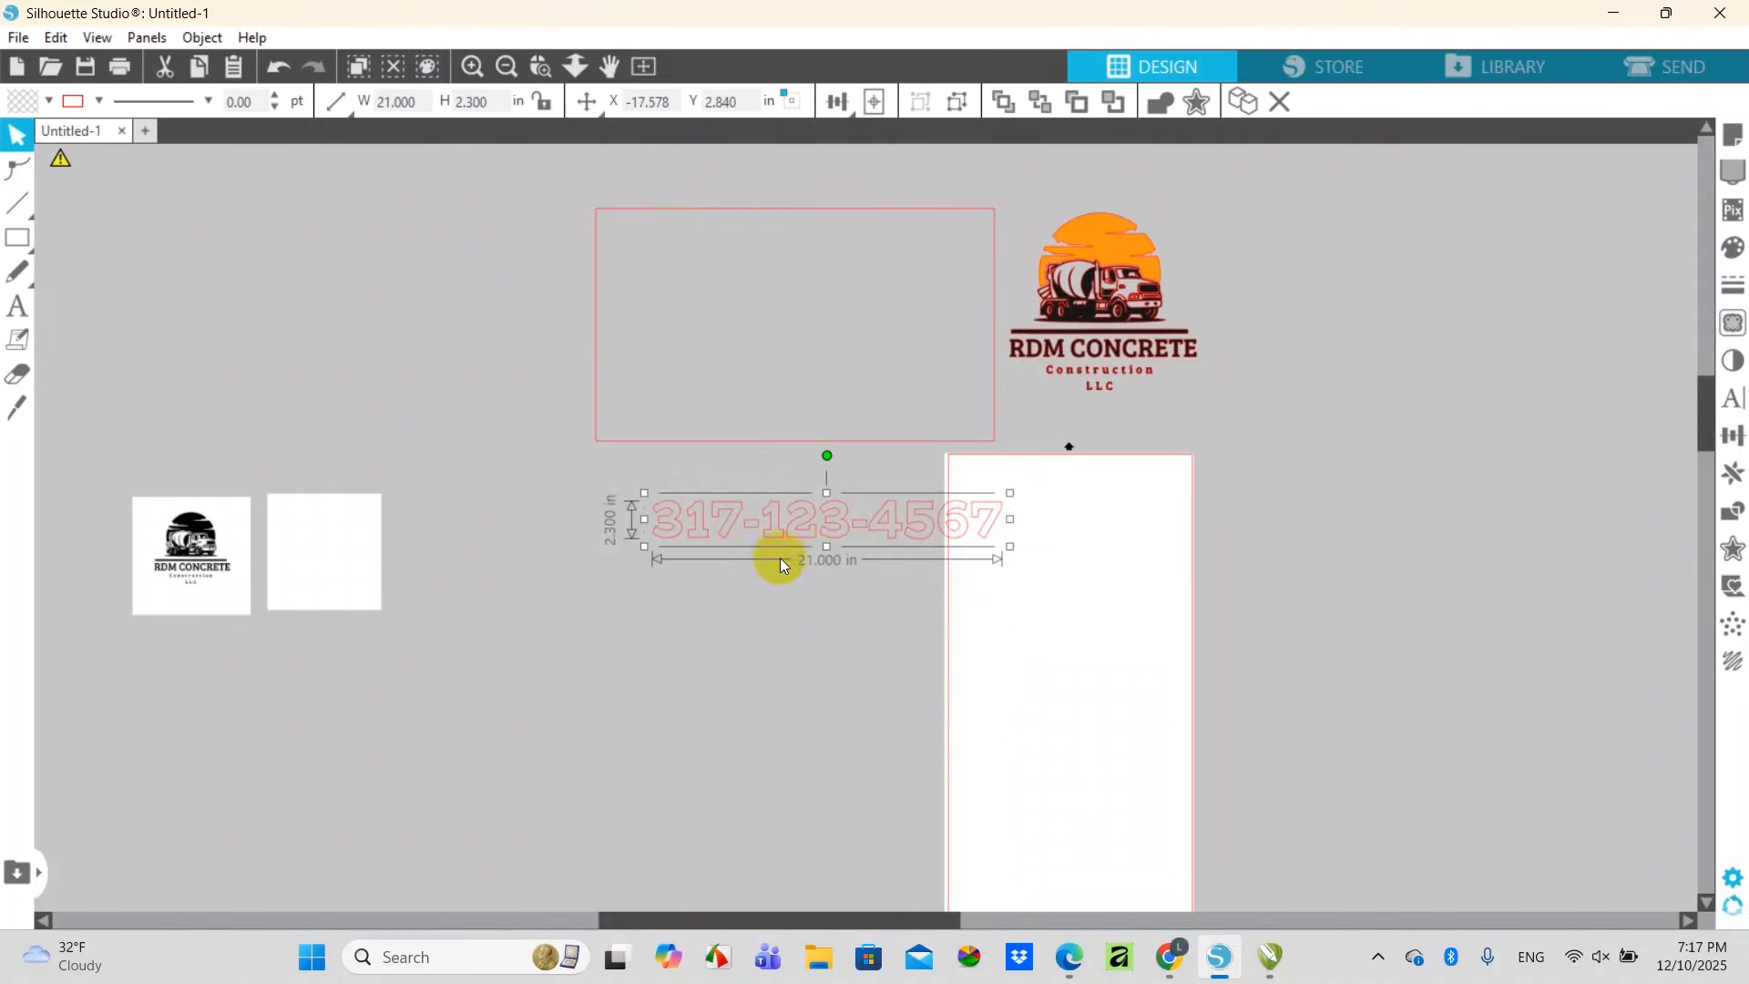
left_click_drag(839, 523, 818, 515)
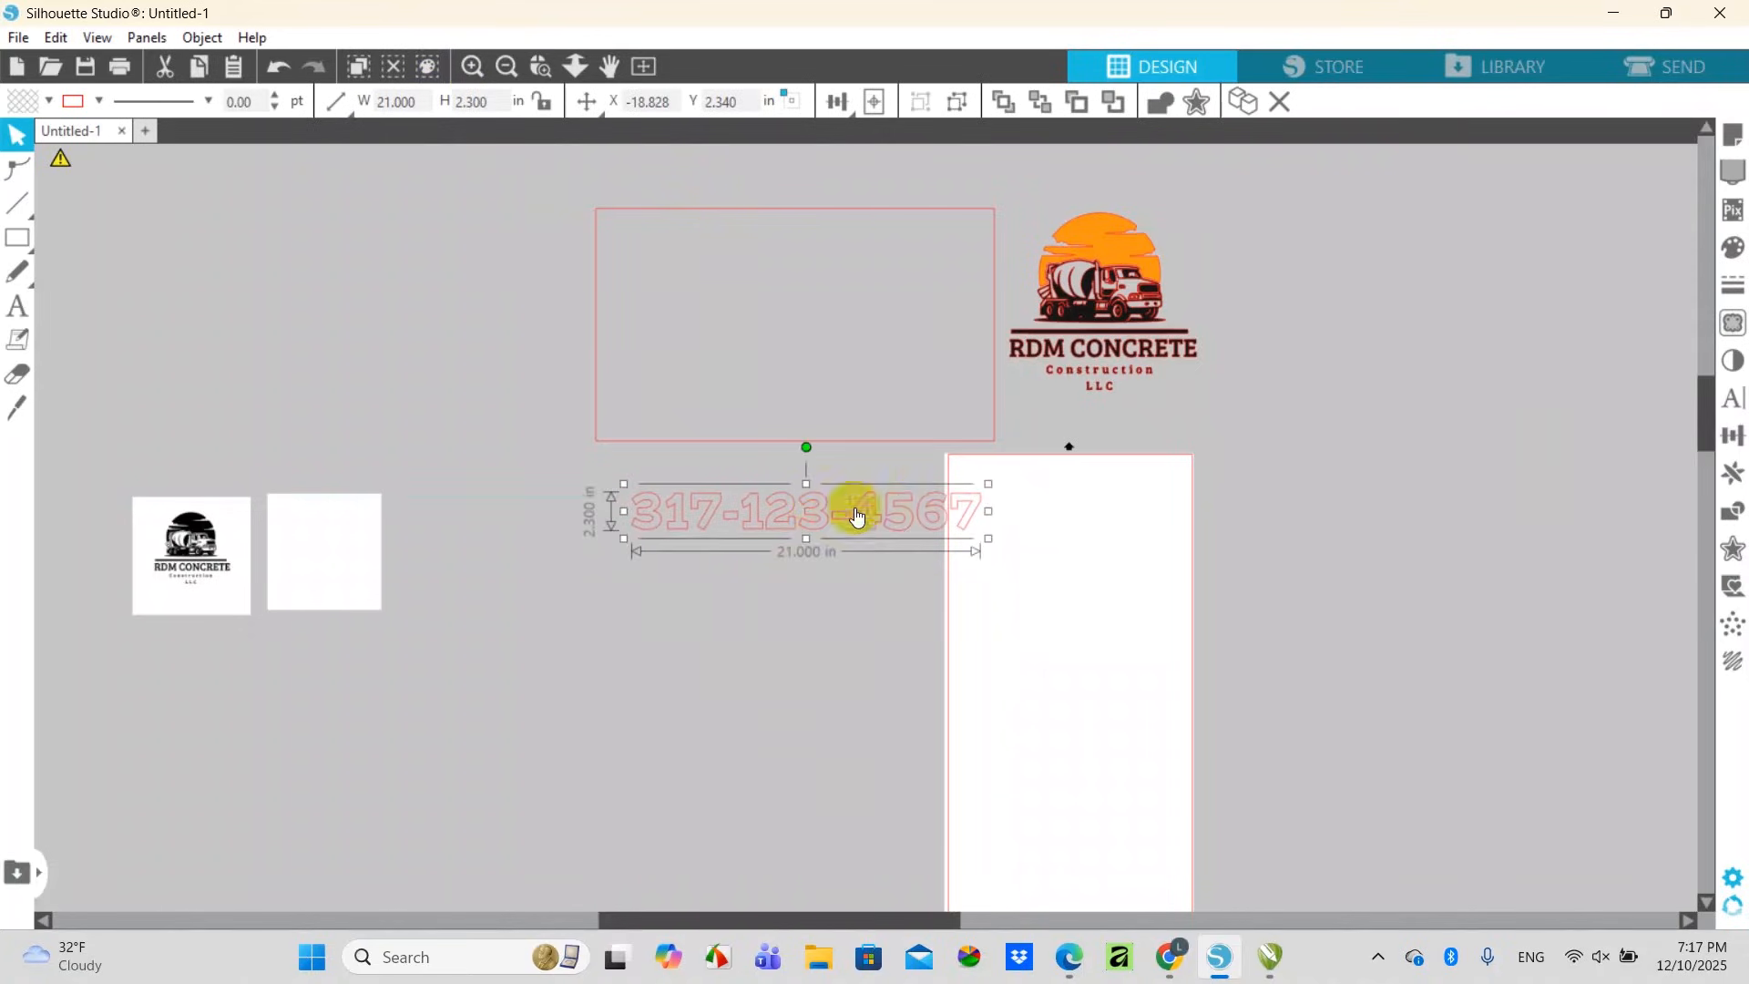
Apply a 0.2 in round-cornered offset around the phone number
left_click(1198, 103)
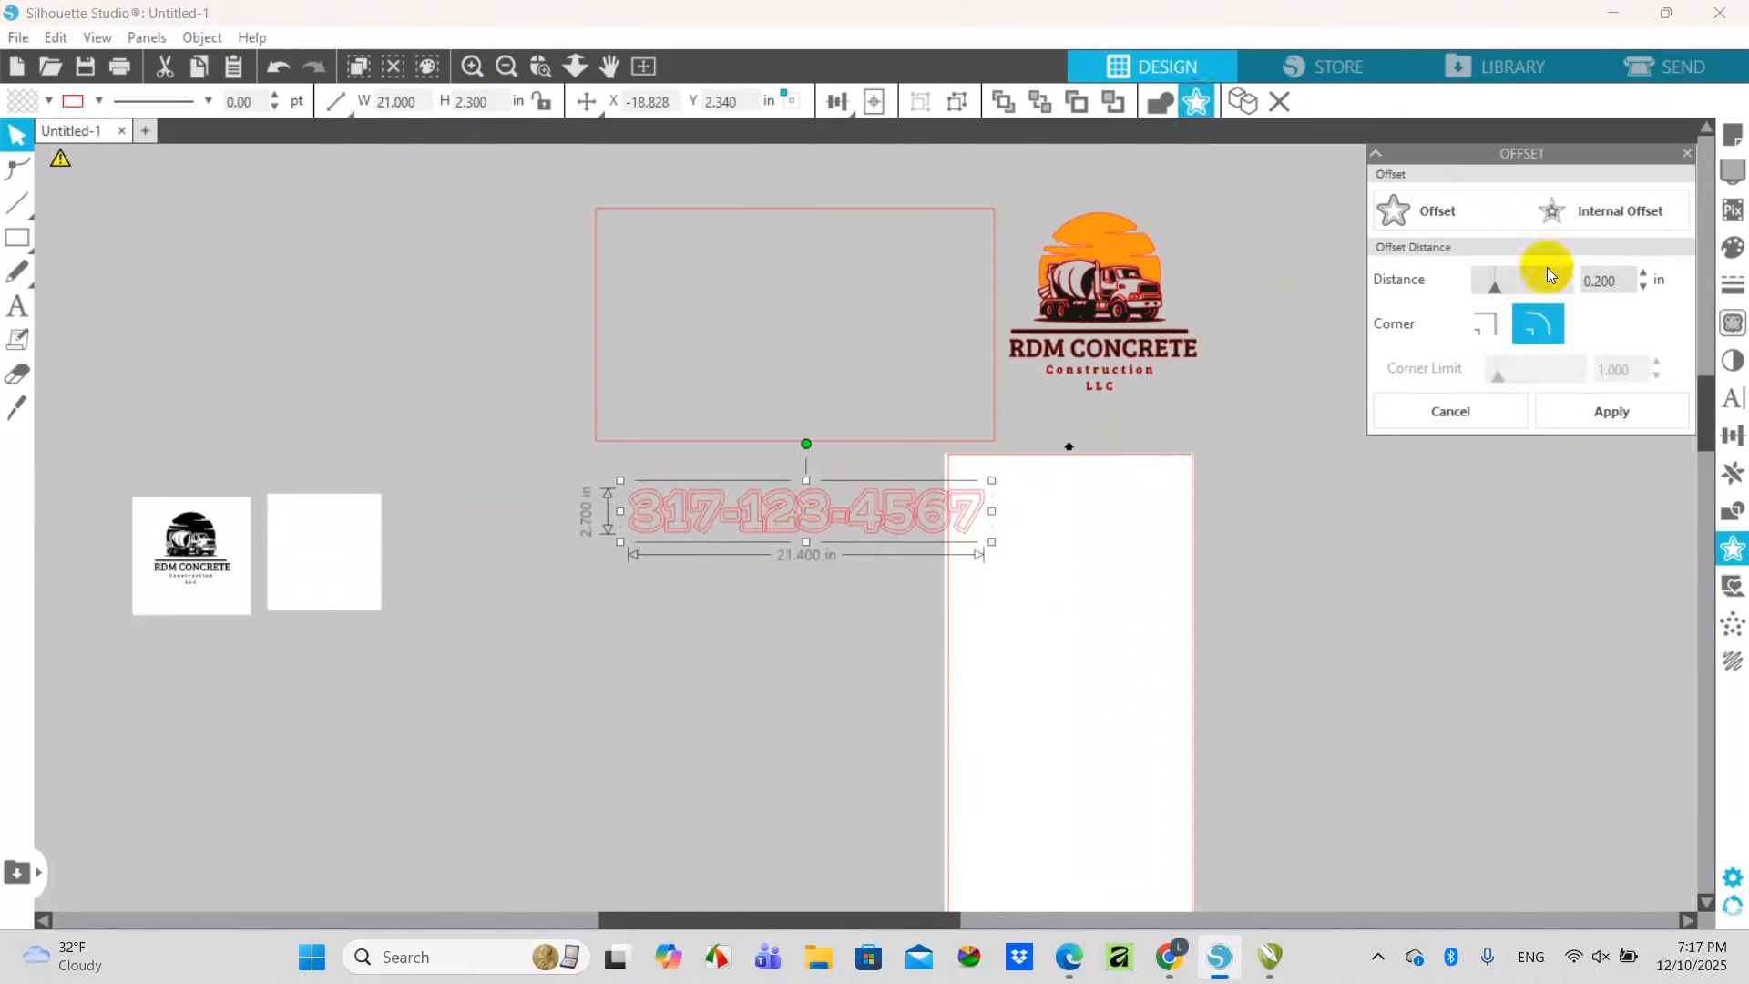
left_click(471, 67)
left_click(472, 66)
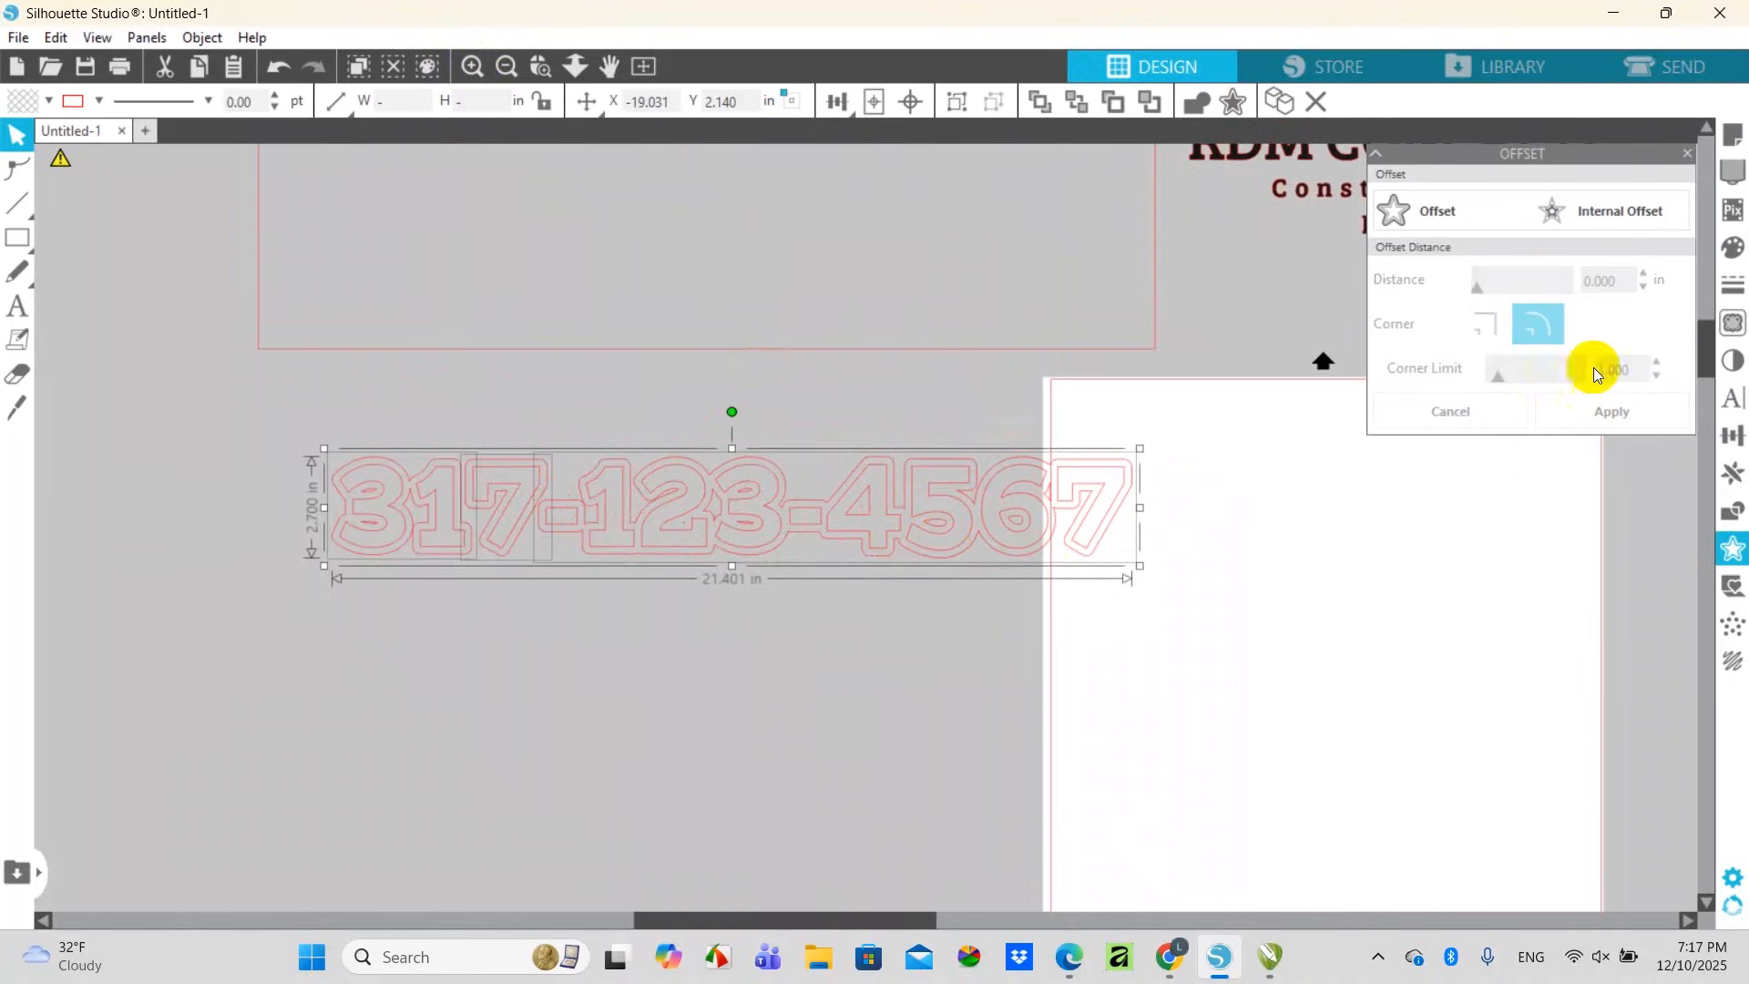
left_click(1160, 479)
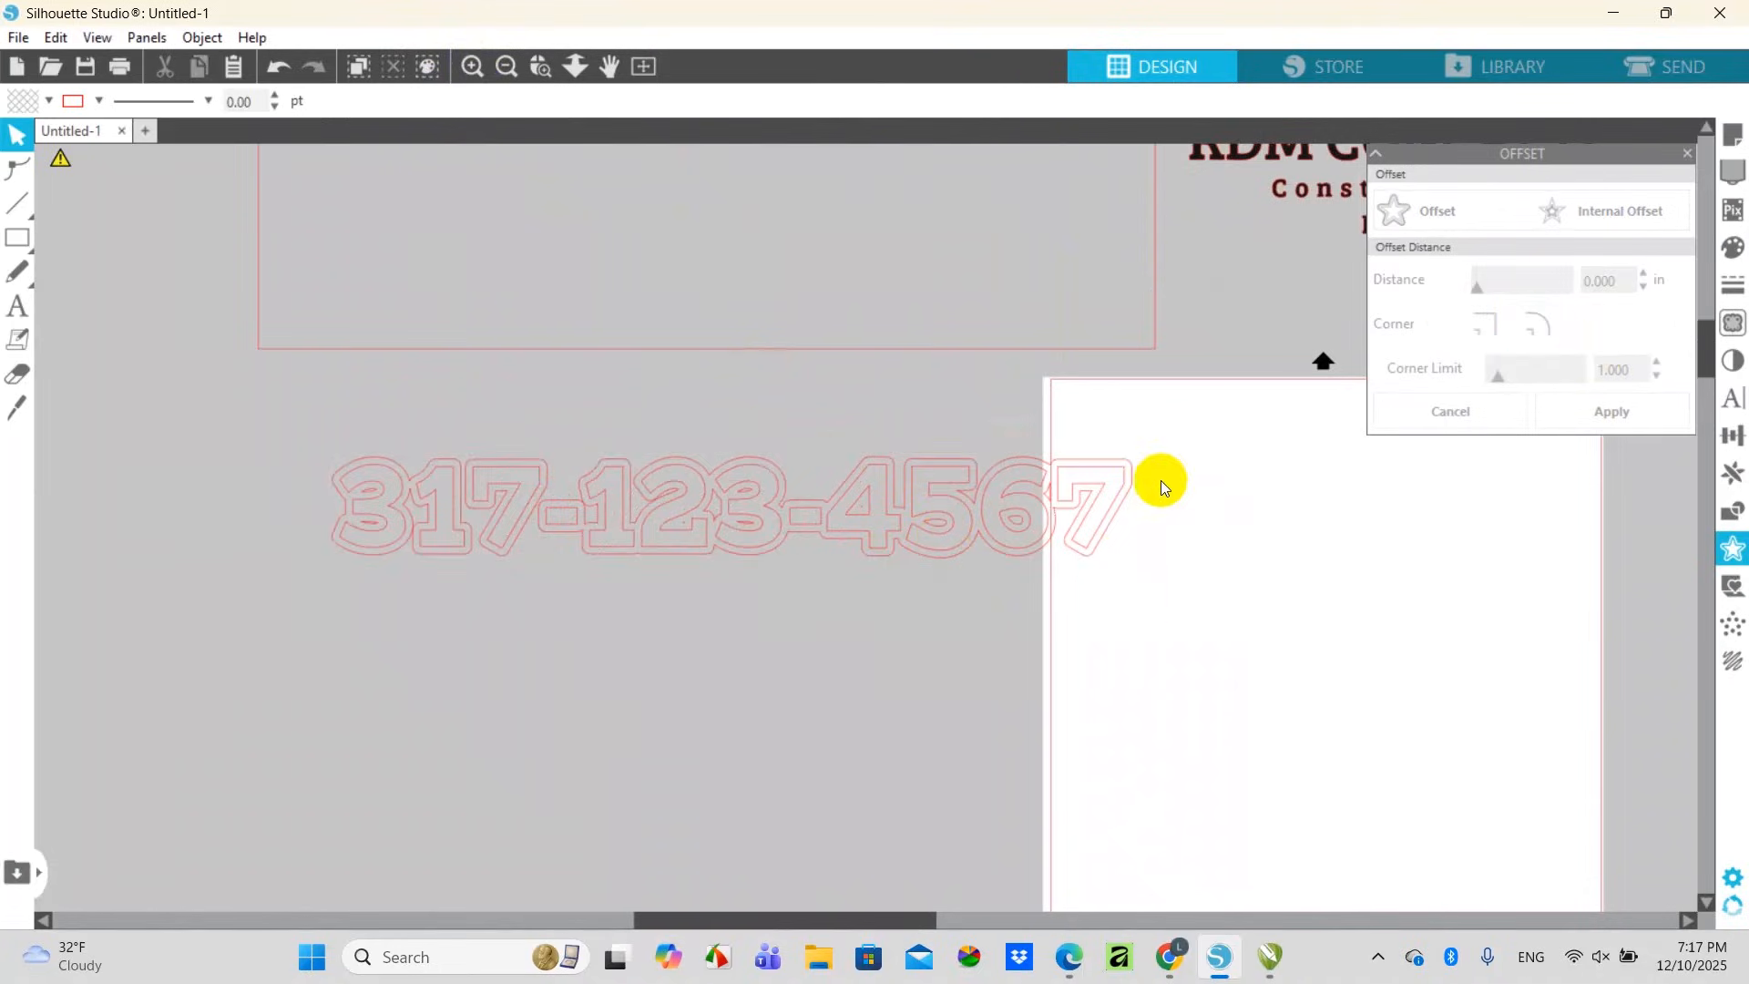
Try shifting the digits to the right relative to their offset outline, and undo the move
left_click_drag(1127, 490, 1144, 488)
left_click(1209, 486)
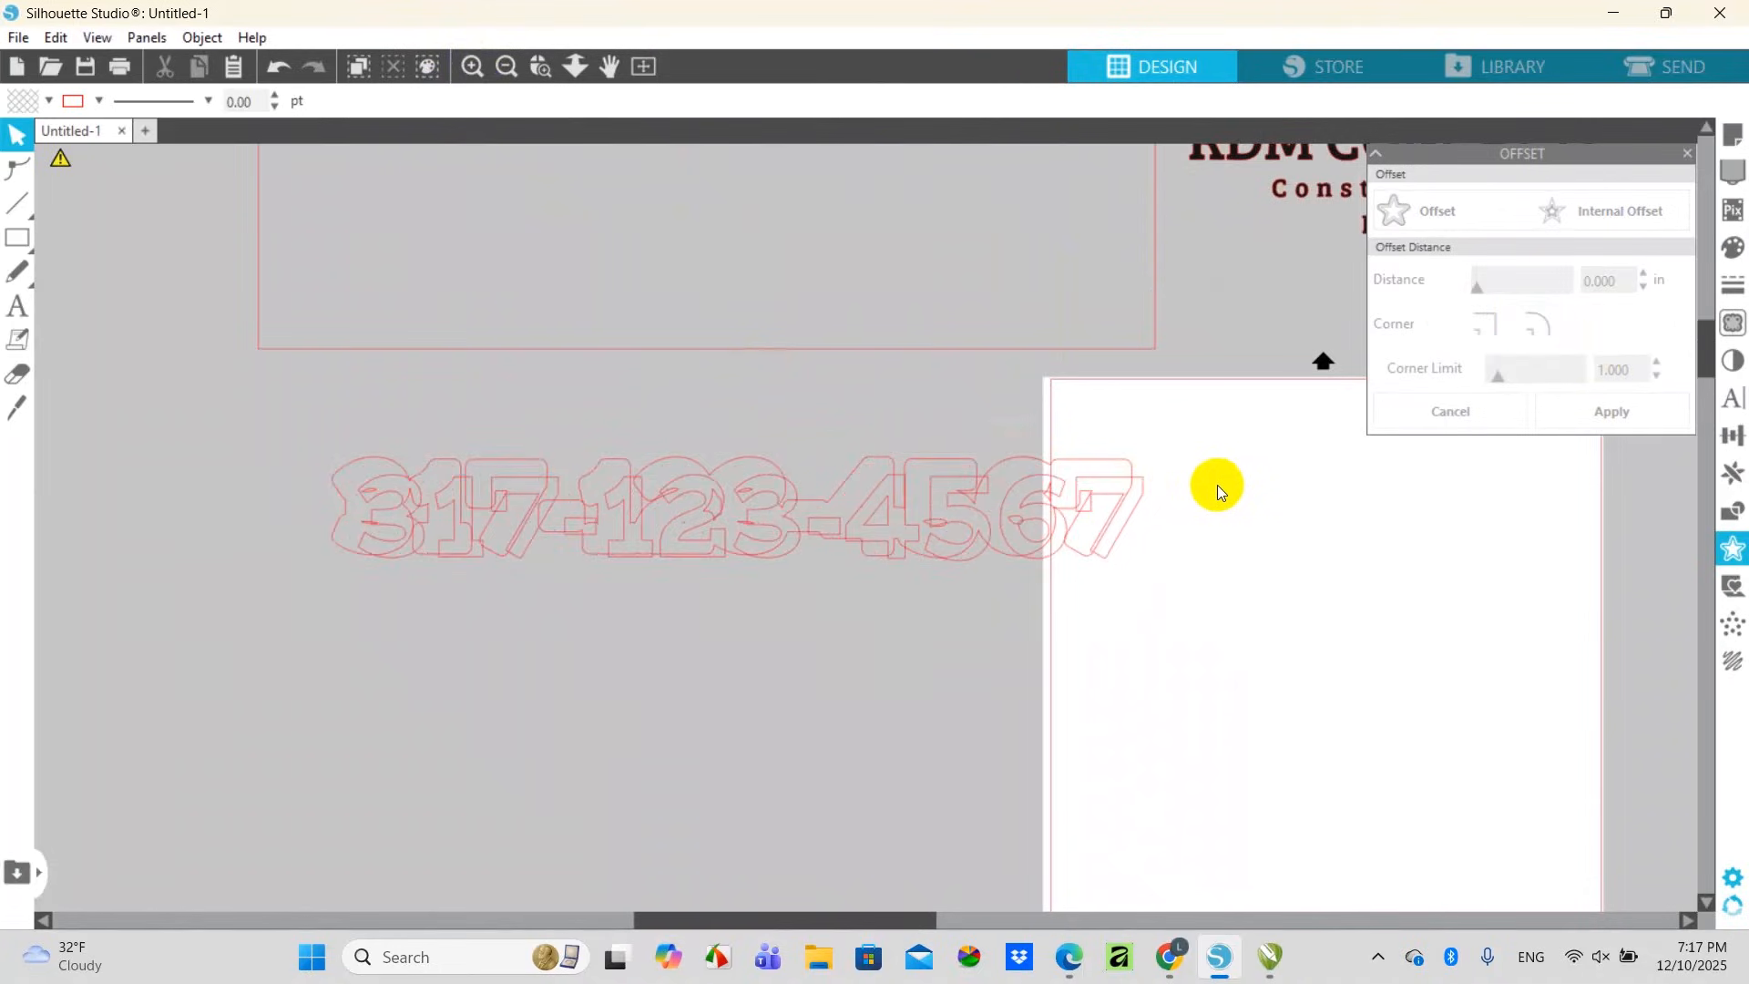
key("ctrl+z")
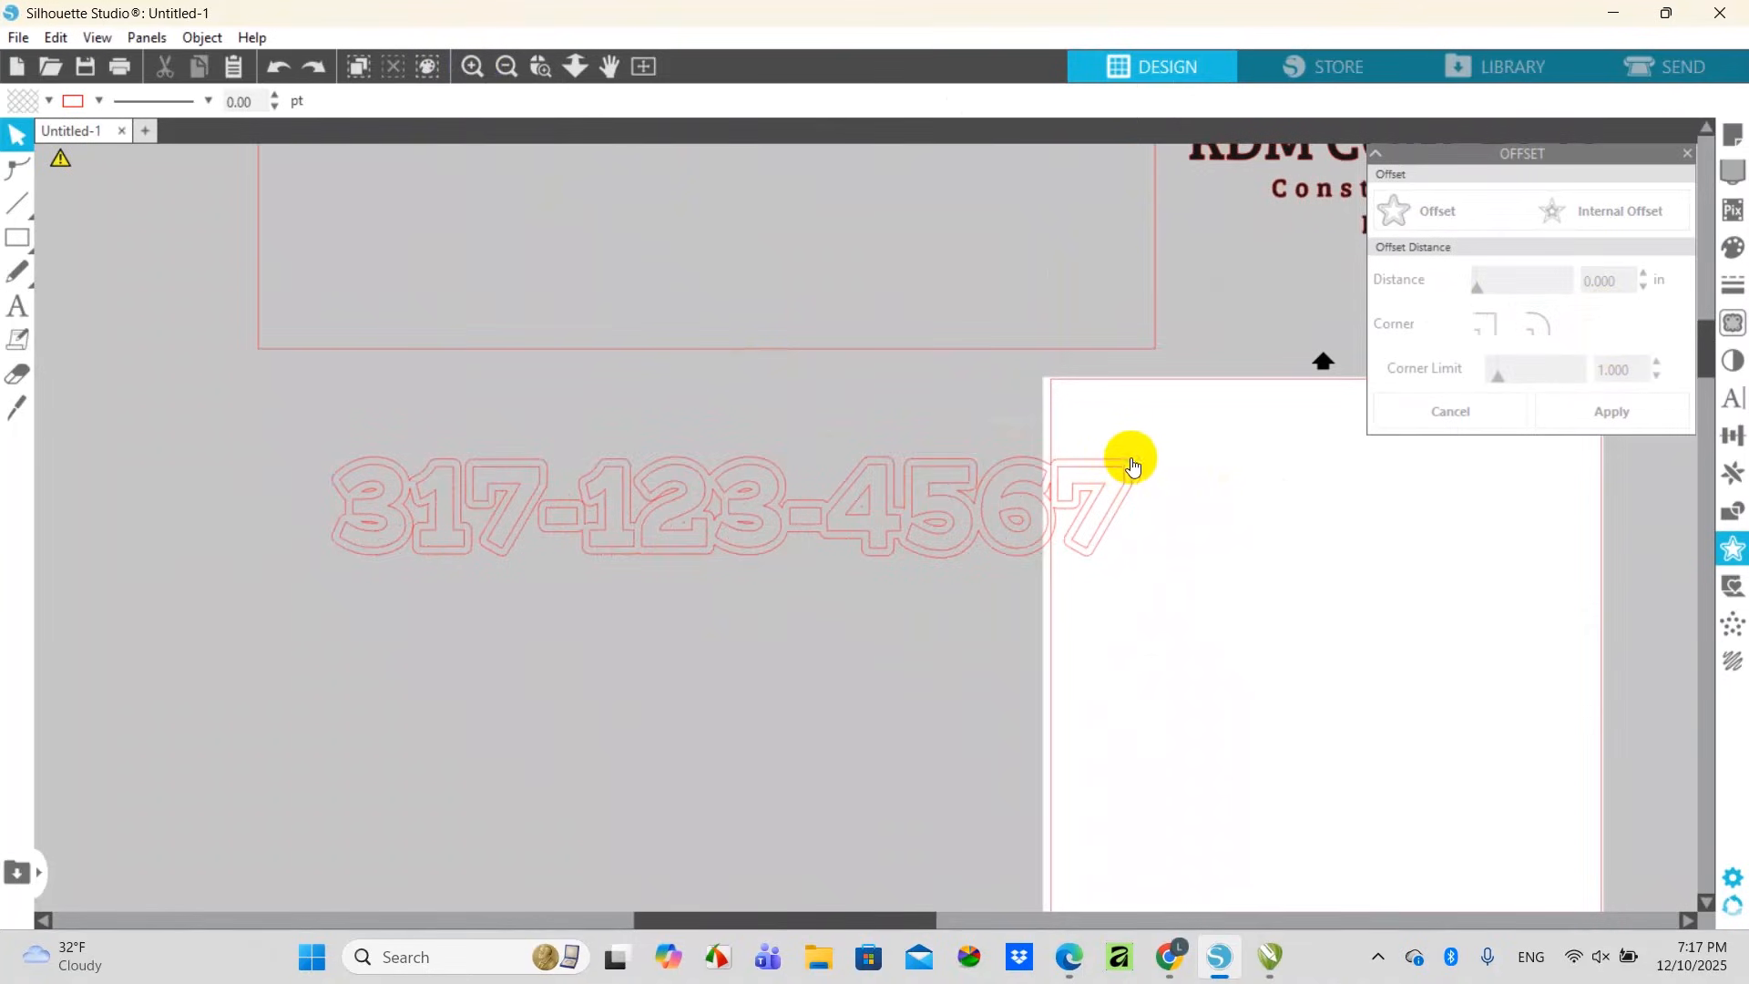
Delete the offset outline around the last seven digits of the phone number
left_click(1132, 467)
left_click(1248, 477)
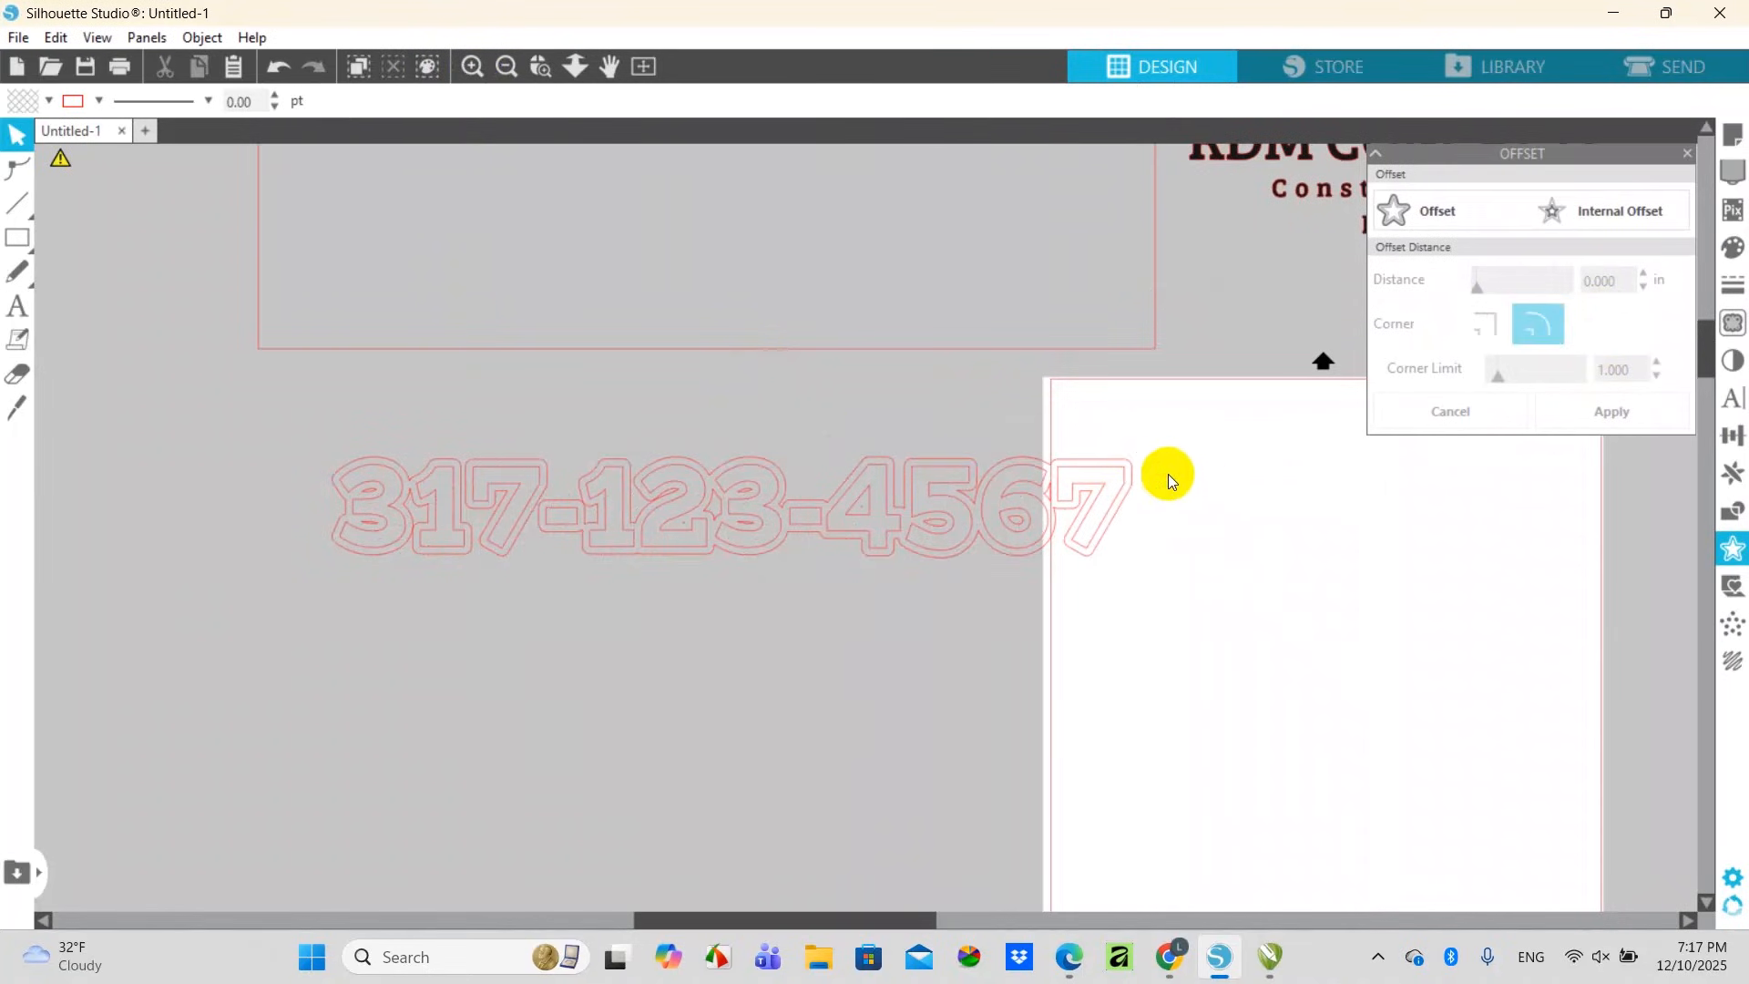
left_click(1134, 469)
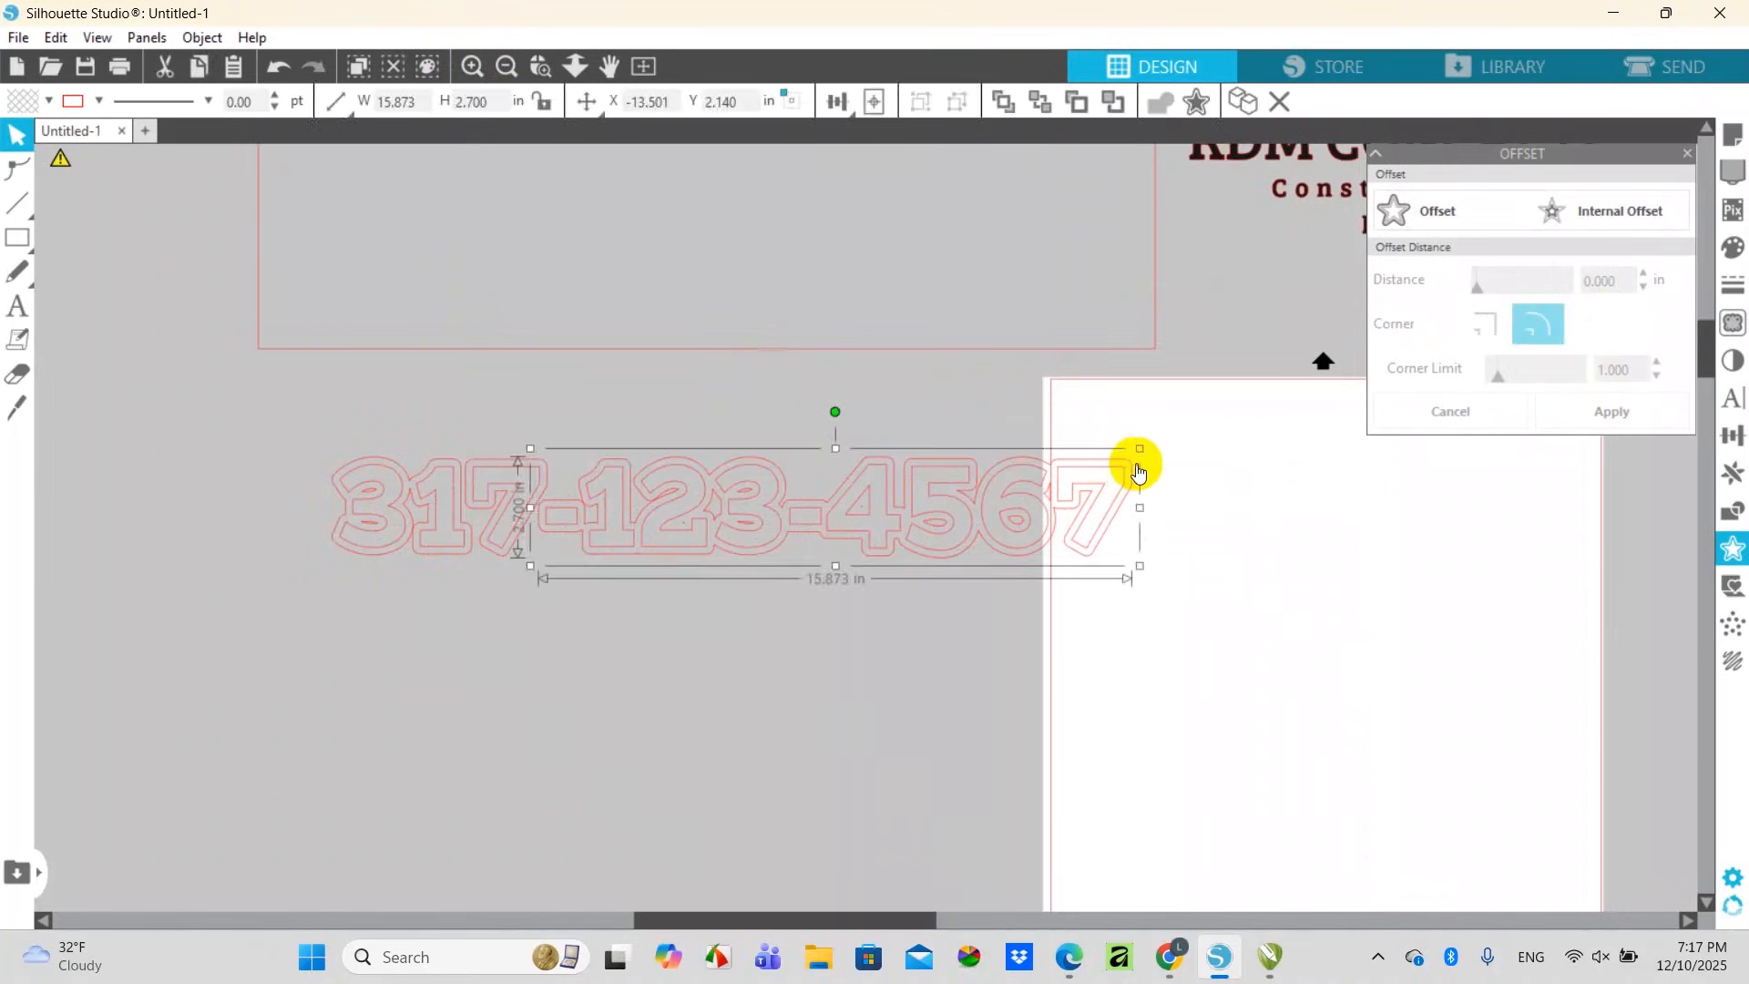
left_click(1139, 469)
Apply a round-cornered offset of 0.27 in around the phone number digits
left_click(1112, 476)
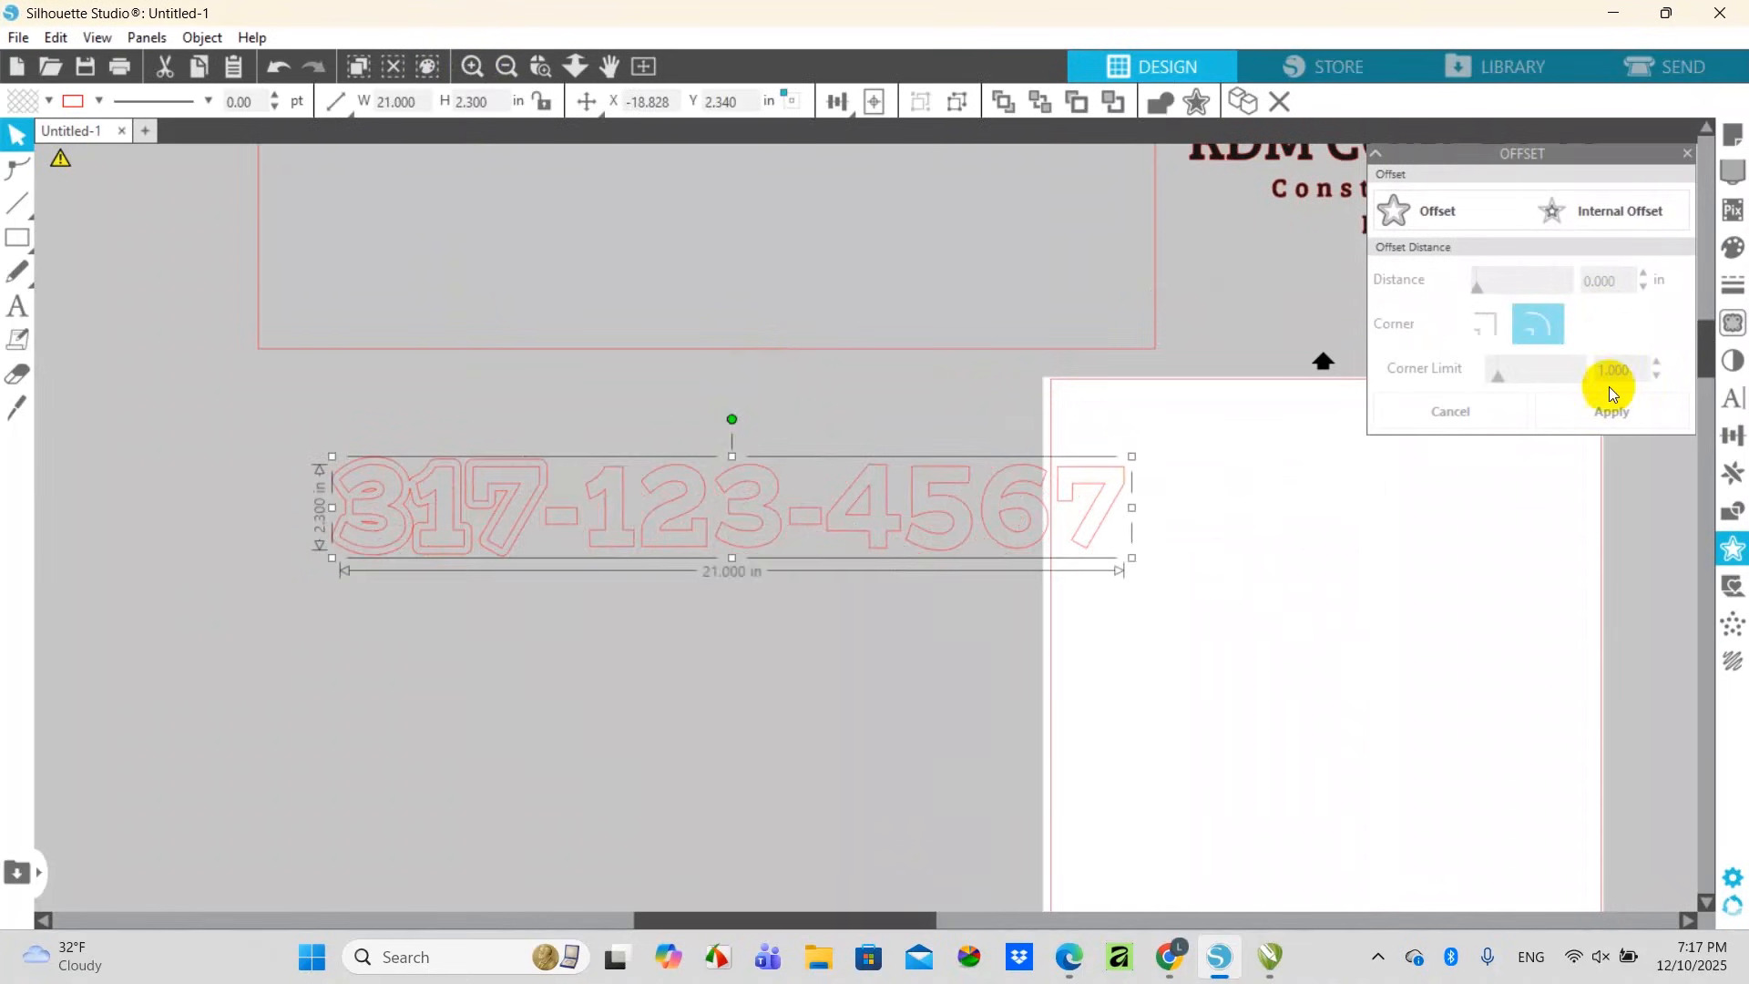
left_click(1457, 216)
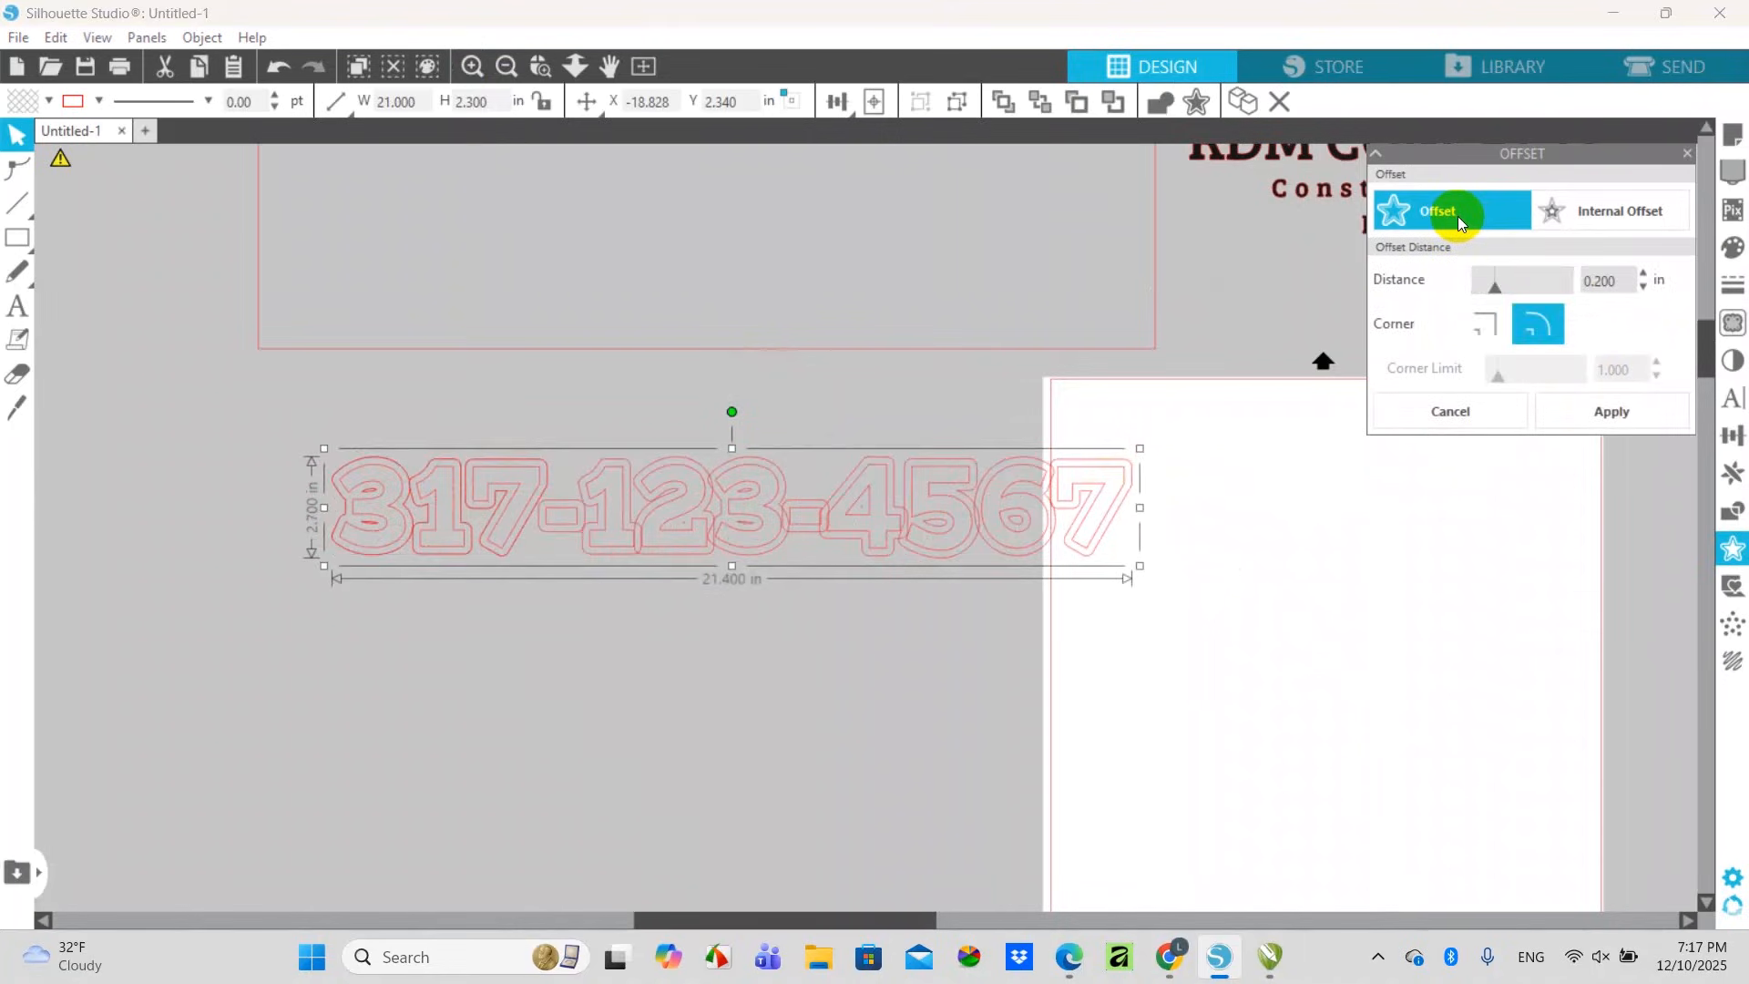
double_click(1596, 285)
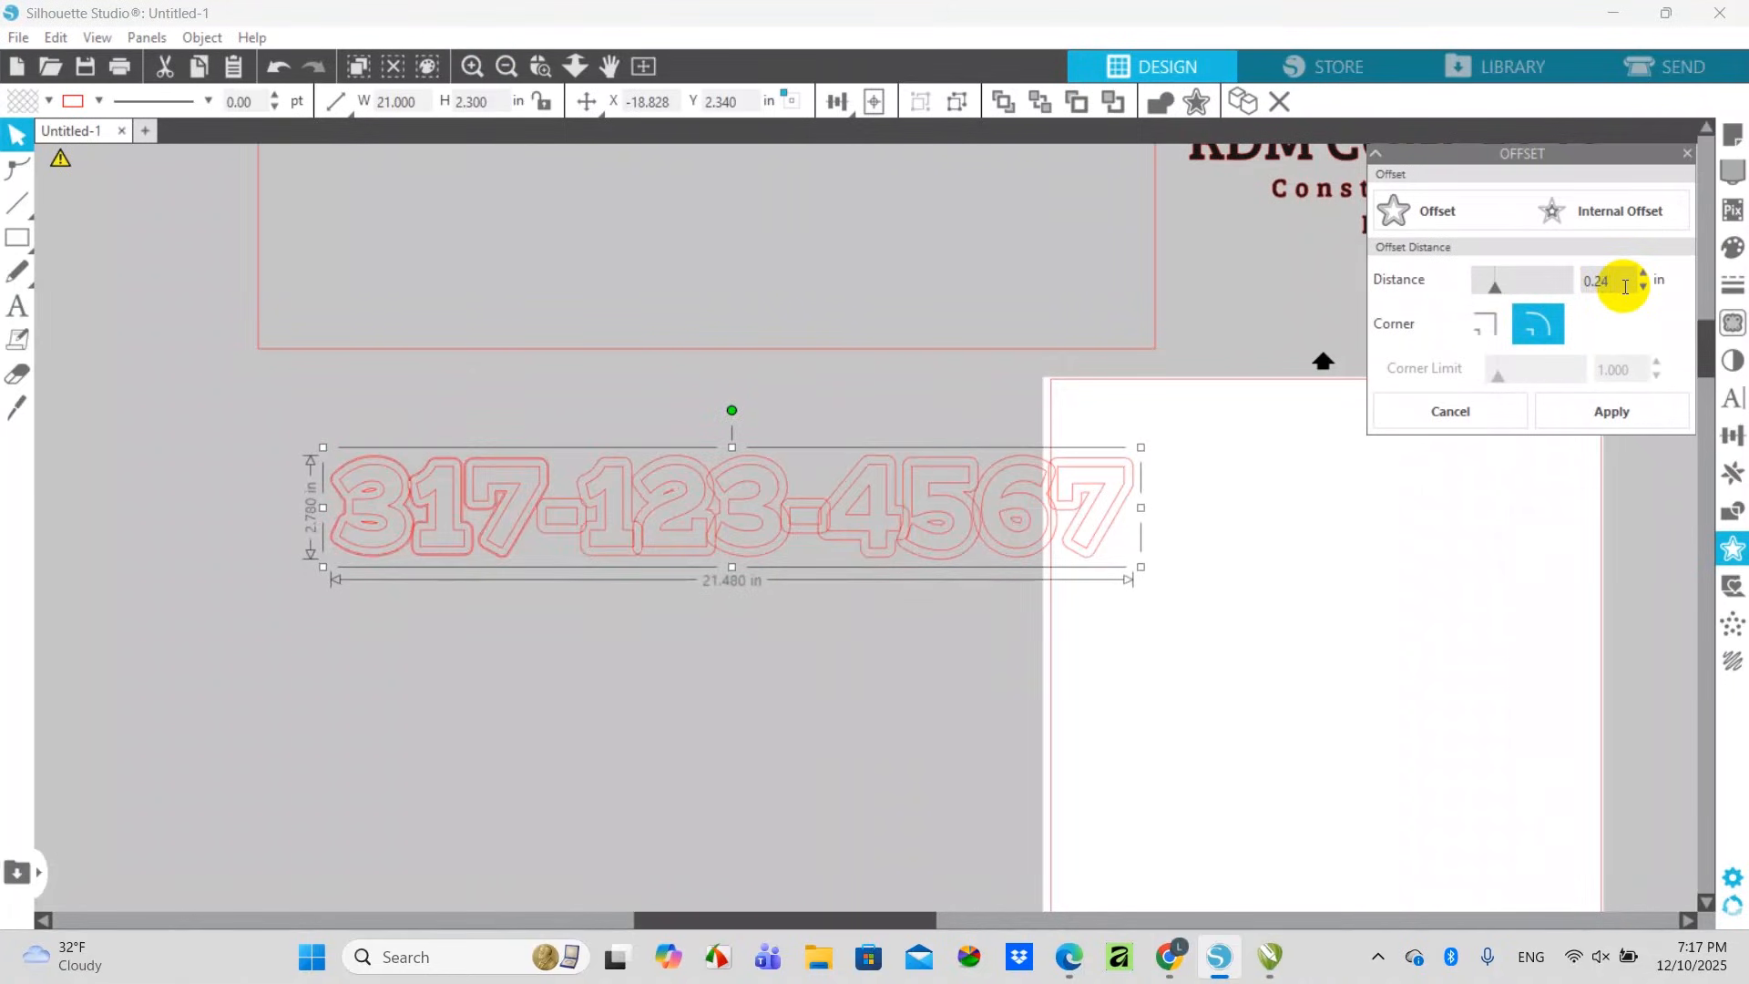
double_click(1607, 294)
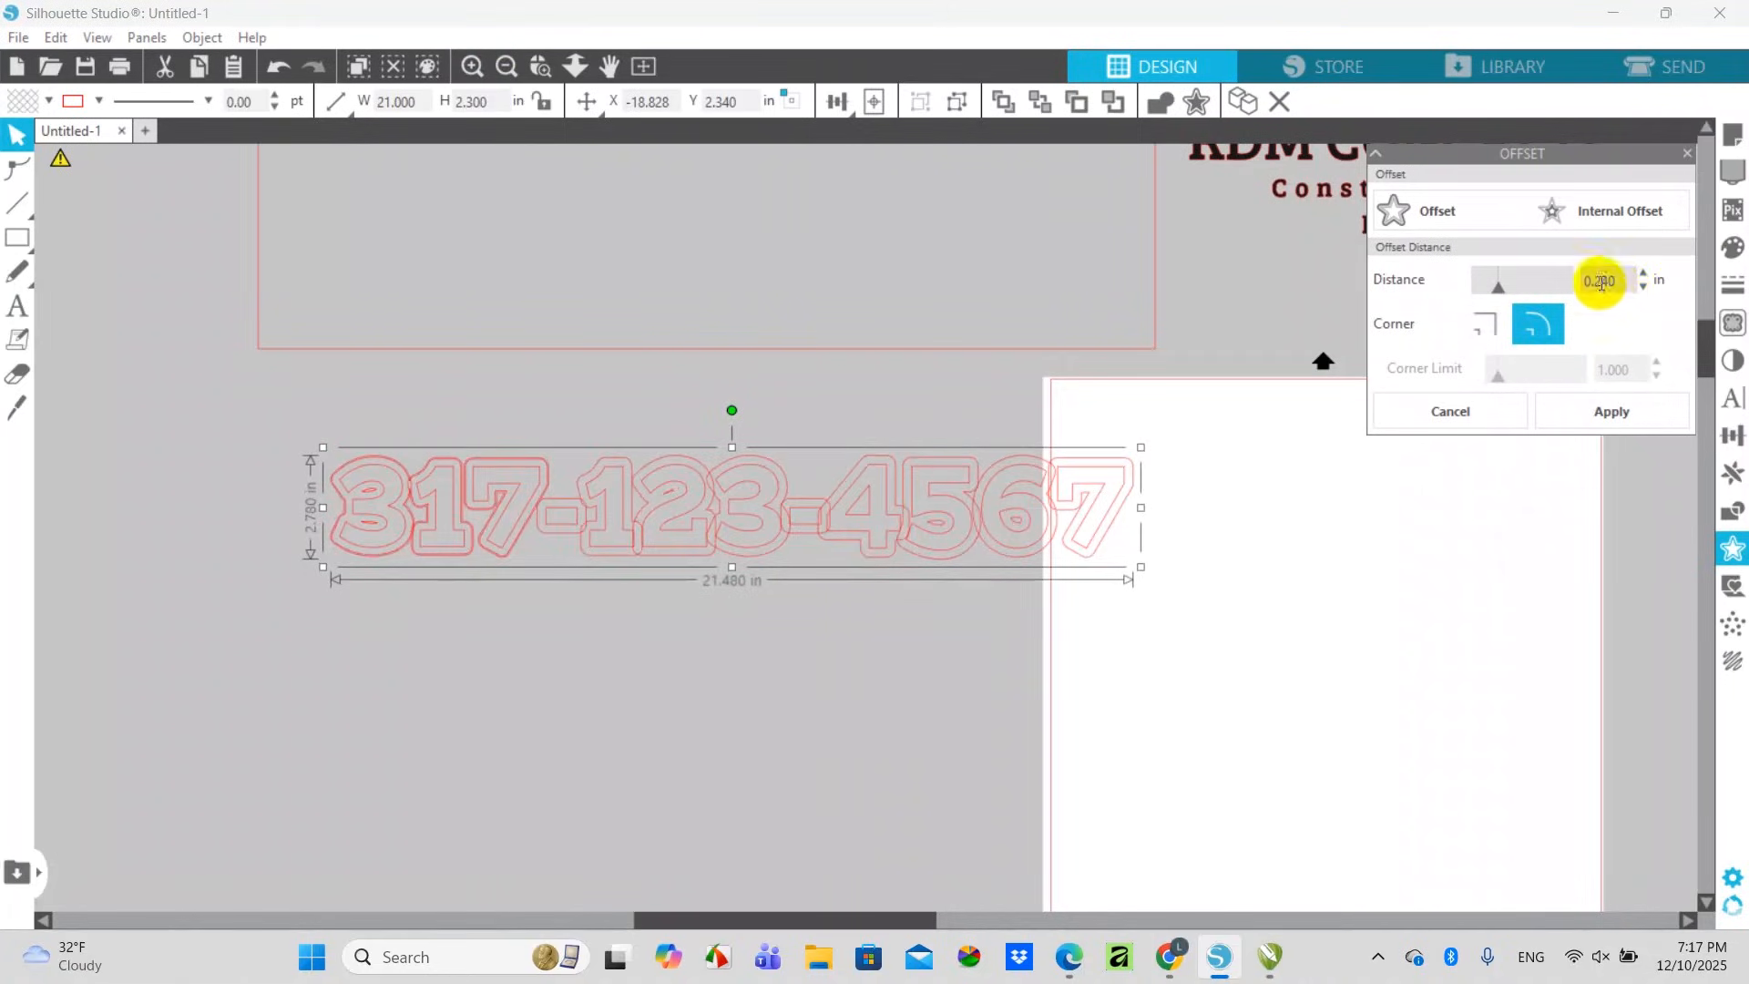
left_click(1346, 650)
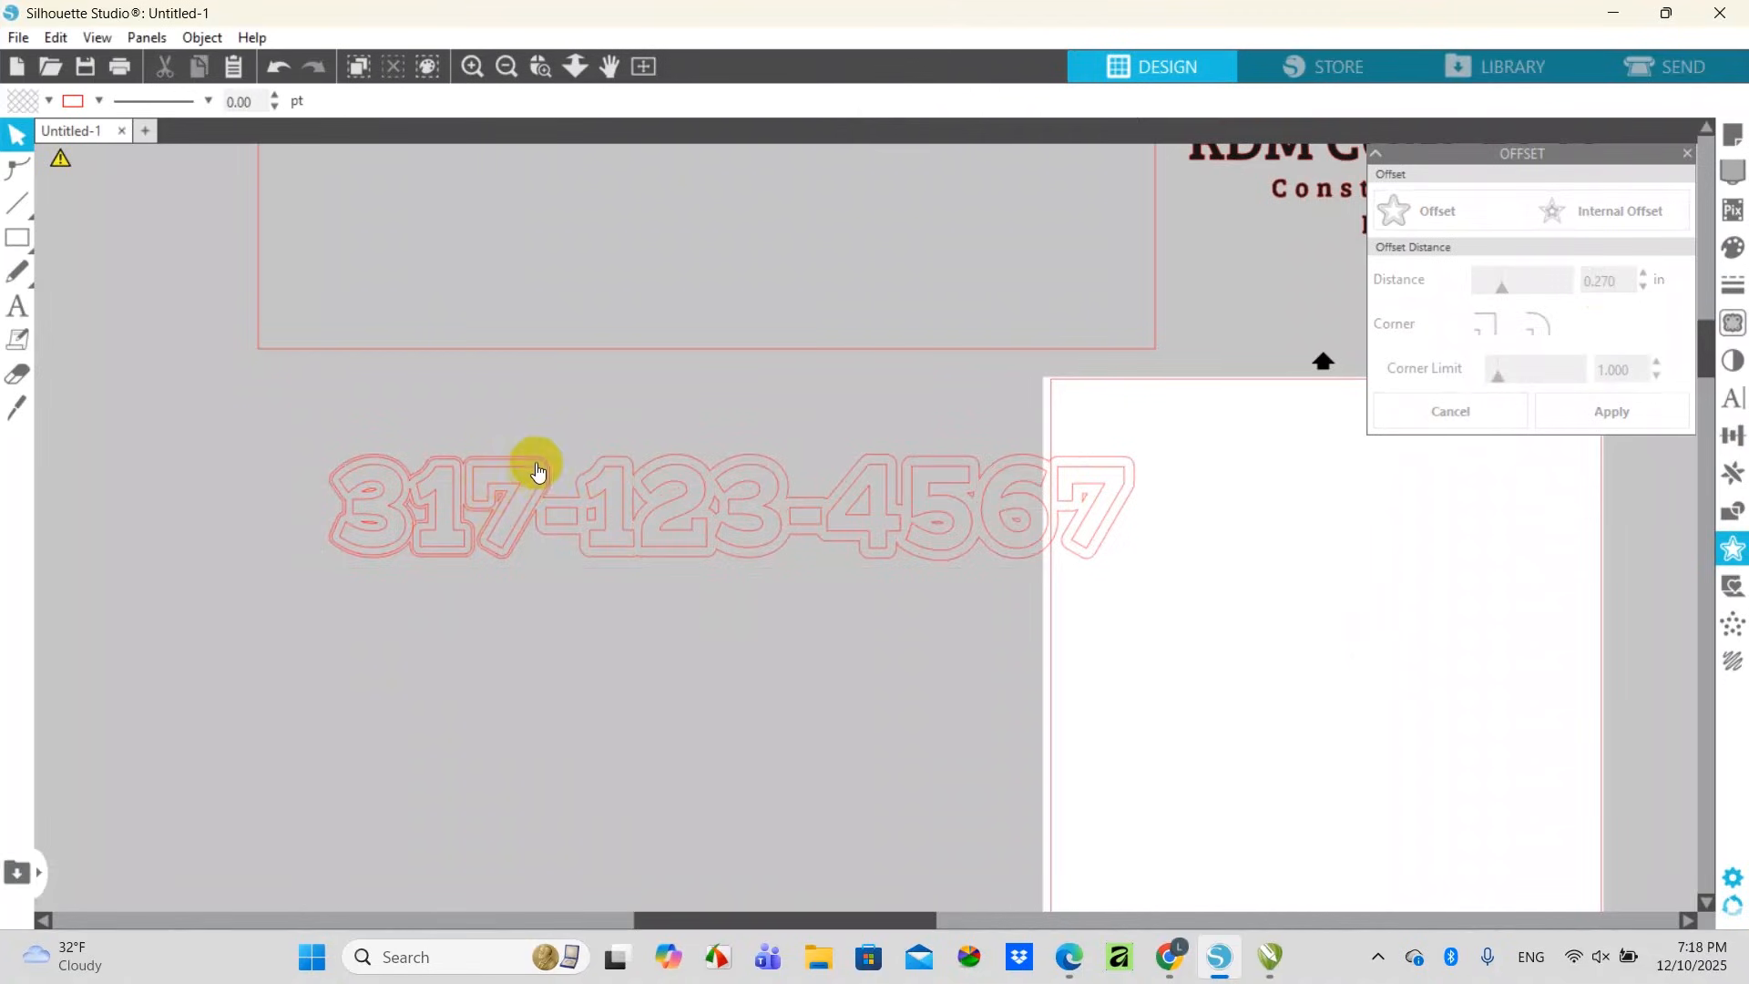
Try moving the digits down out of their offset outline, and undo the move
left_click_drag(539, 470, 528, 582)
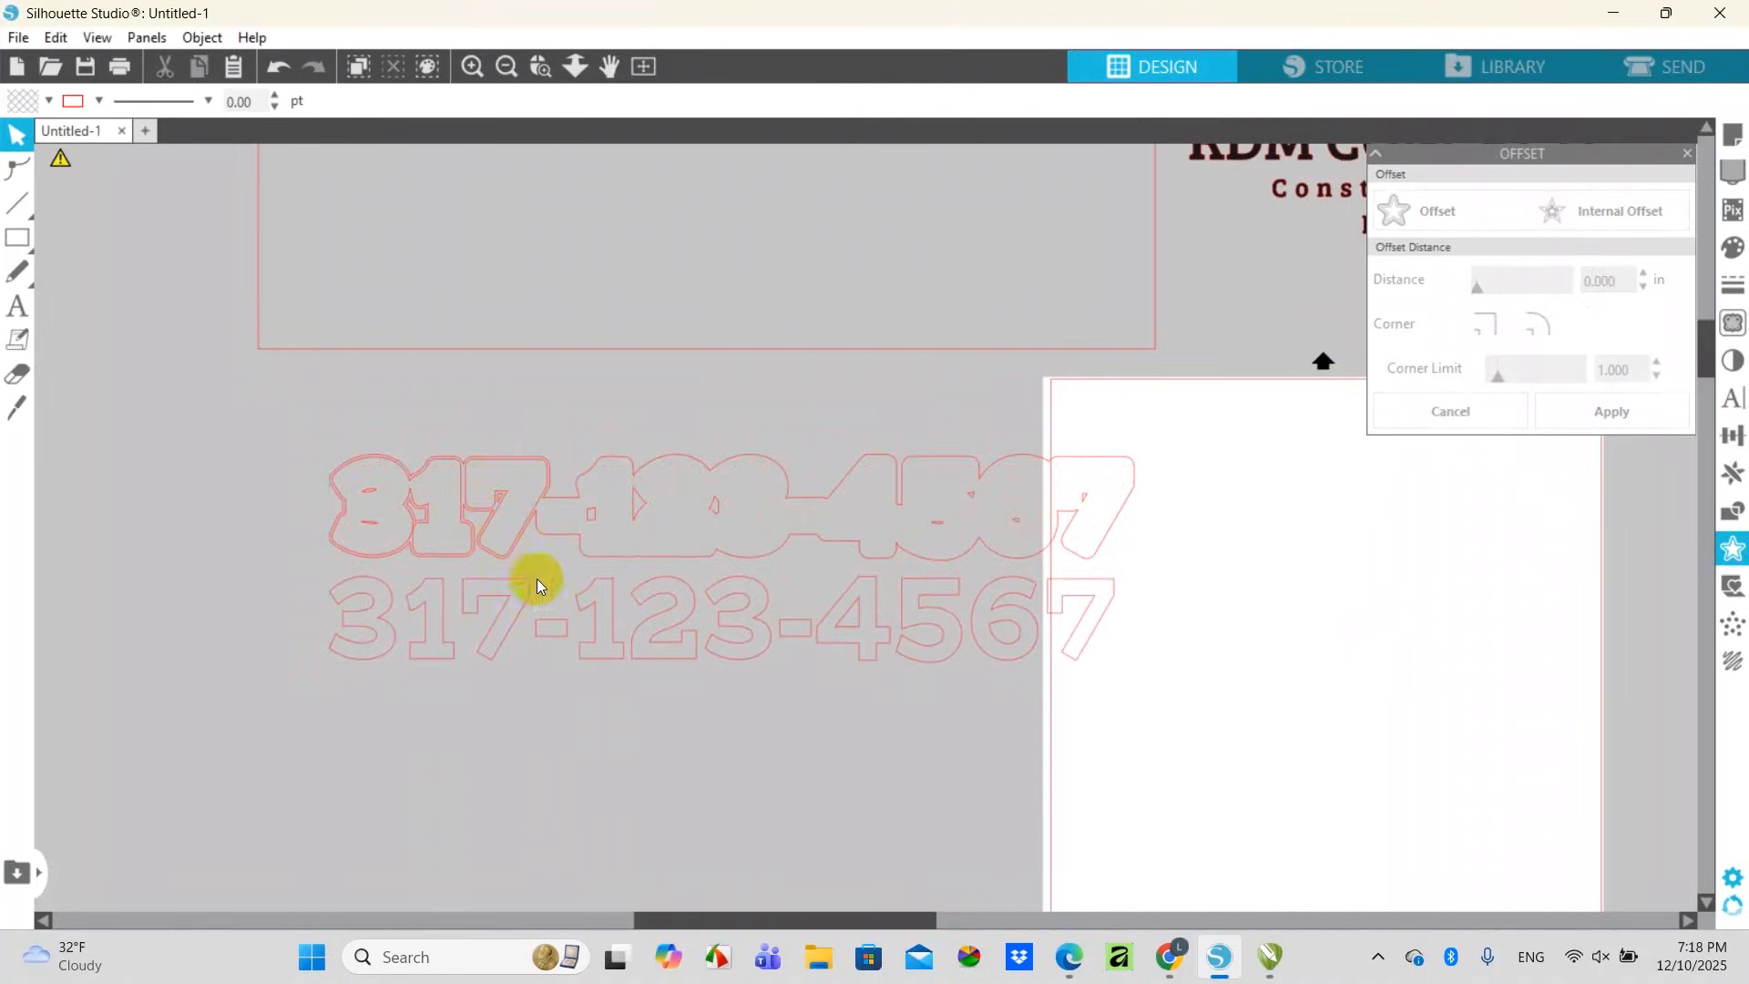
key("ctrl+z")
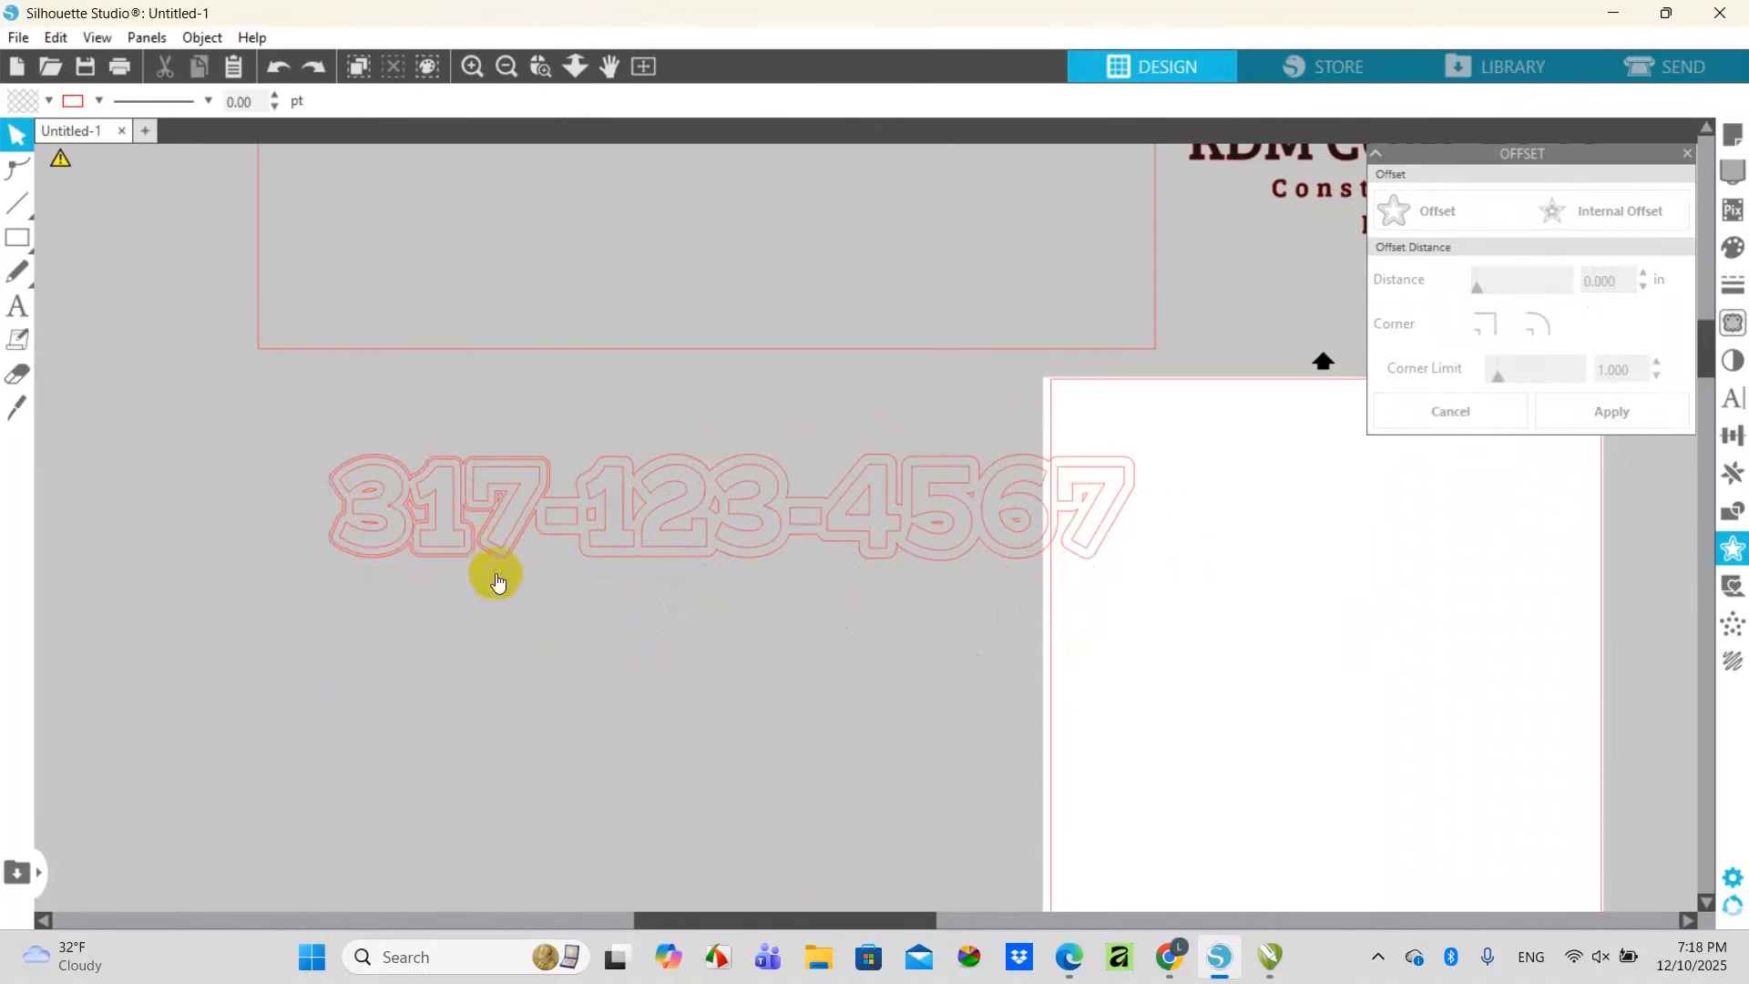
left_click(472, 66)
left_click(472, 66)
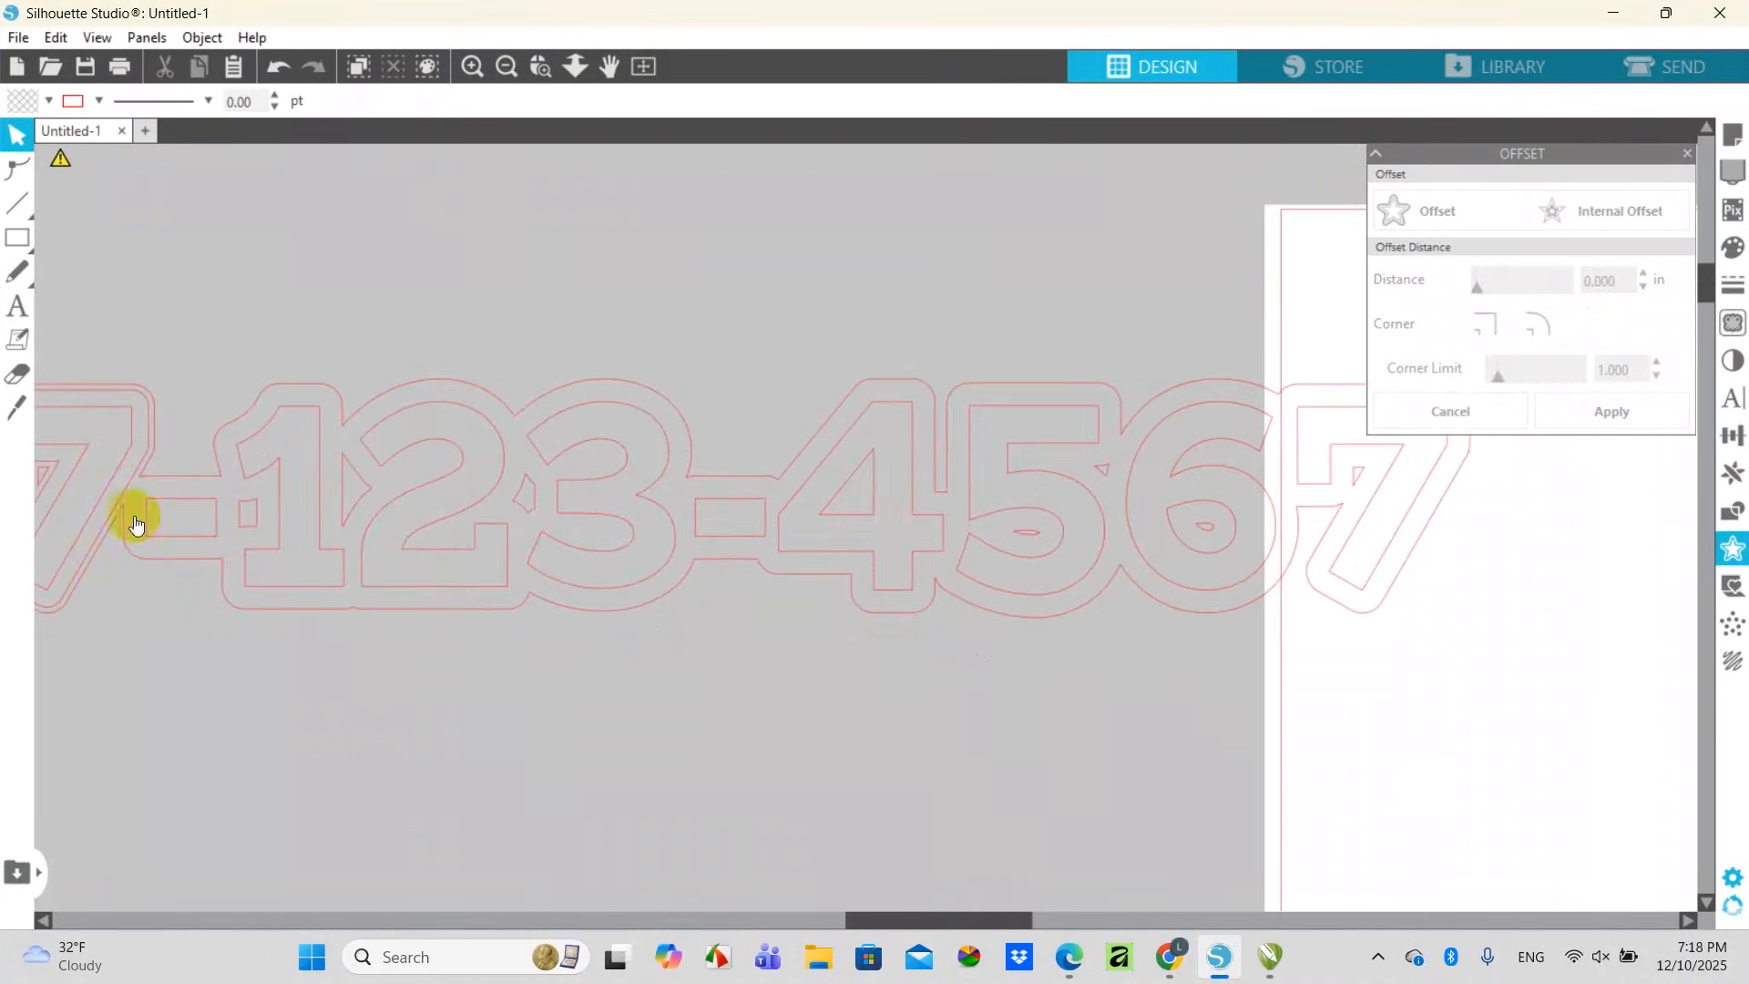
Try moving the wide offset outline down away from the phone number digits, and undo the move
left_click_drag(140, 402, 142, 460)
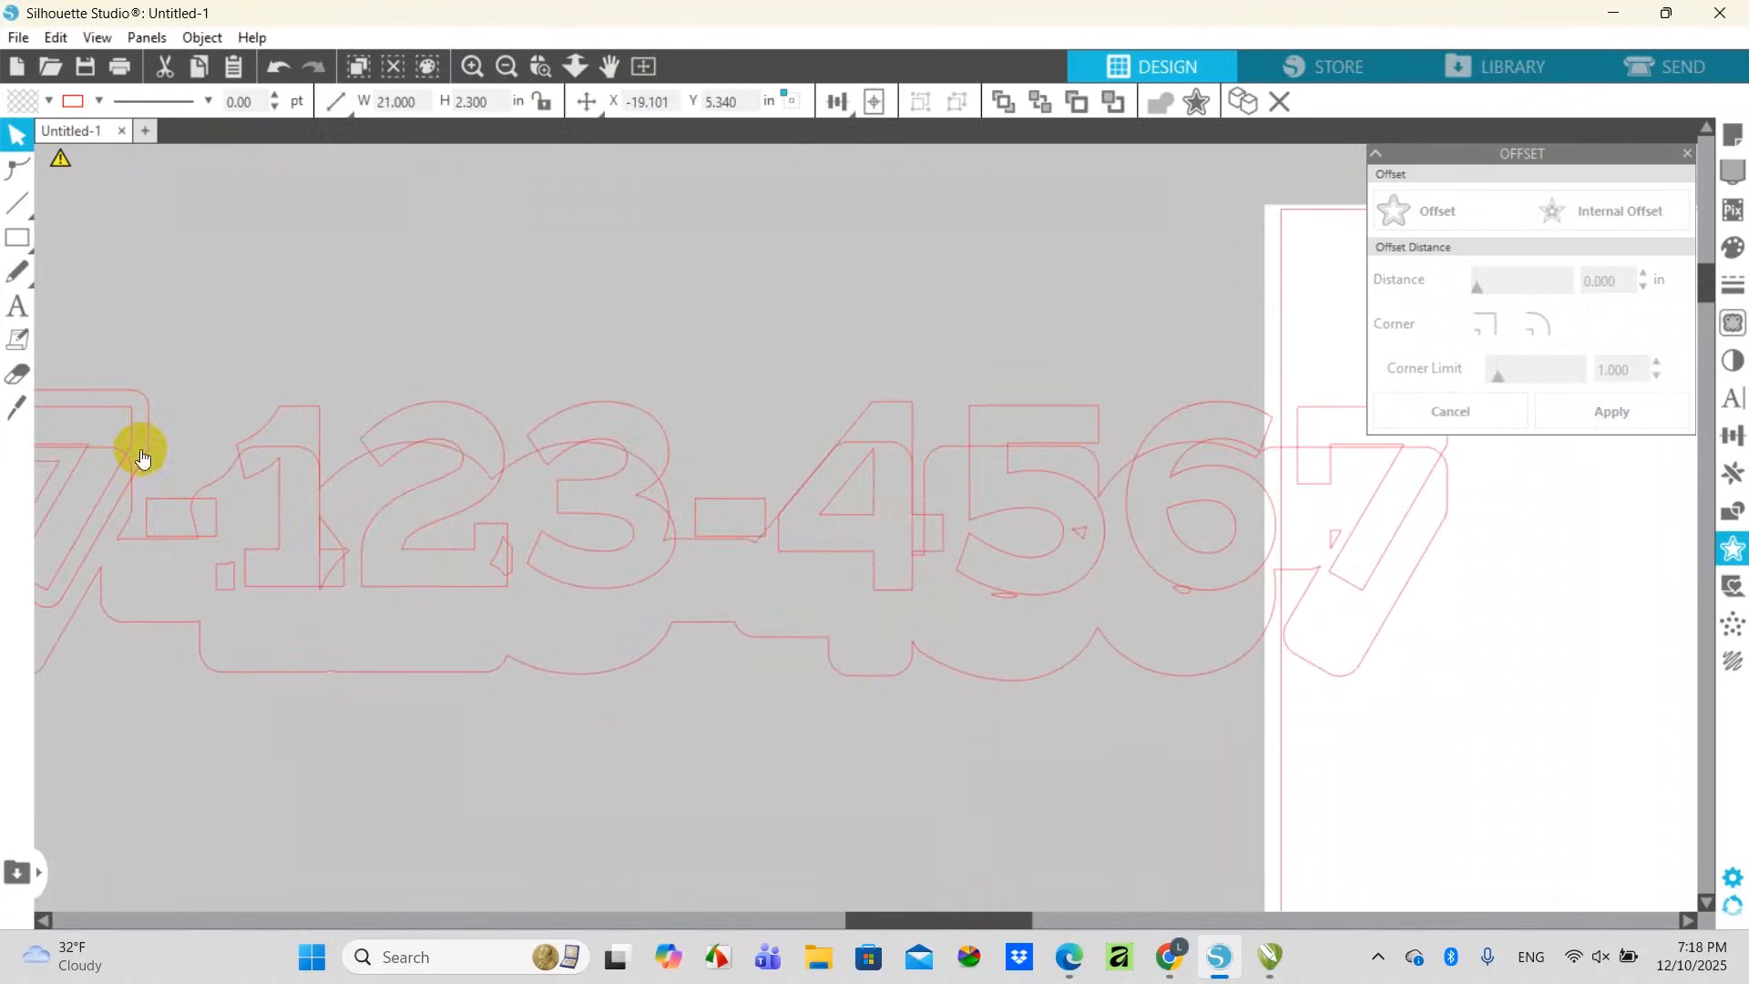
key("ctrl+z")
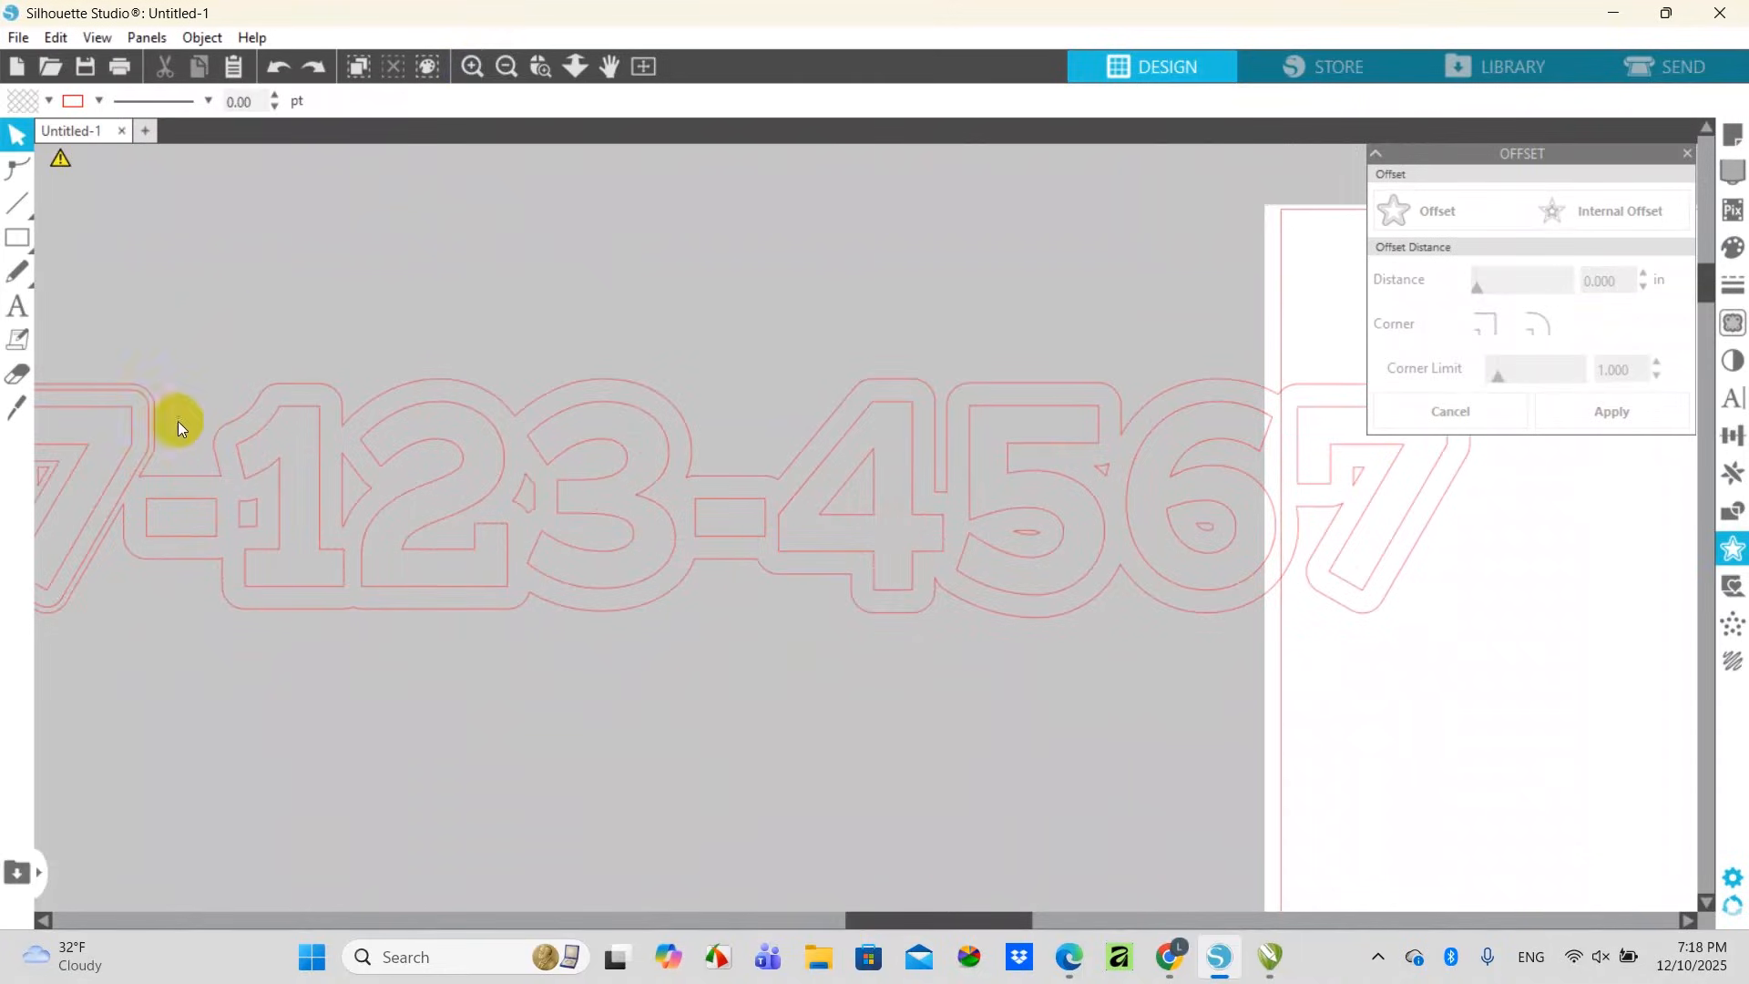
Delete the leftover narrower offset outline around the first three digits of the phone number
left_click(506, 66)
left_click(507, 67)
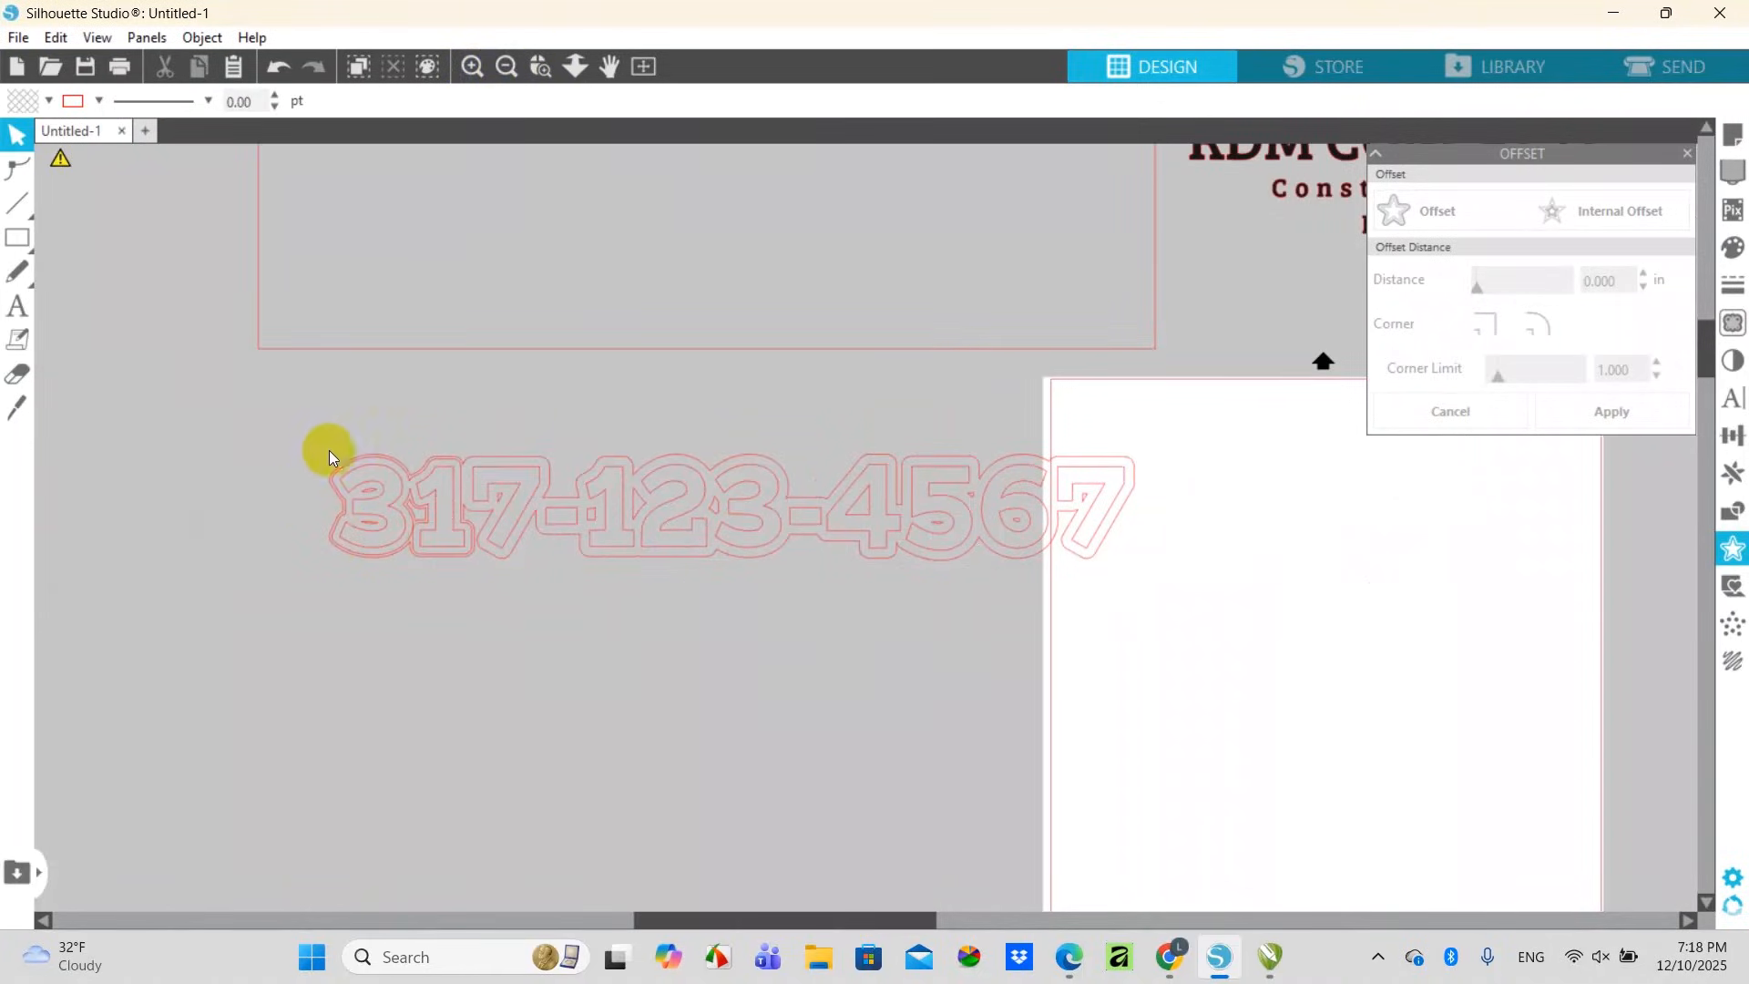
left_click(460, 71)
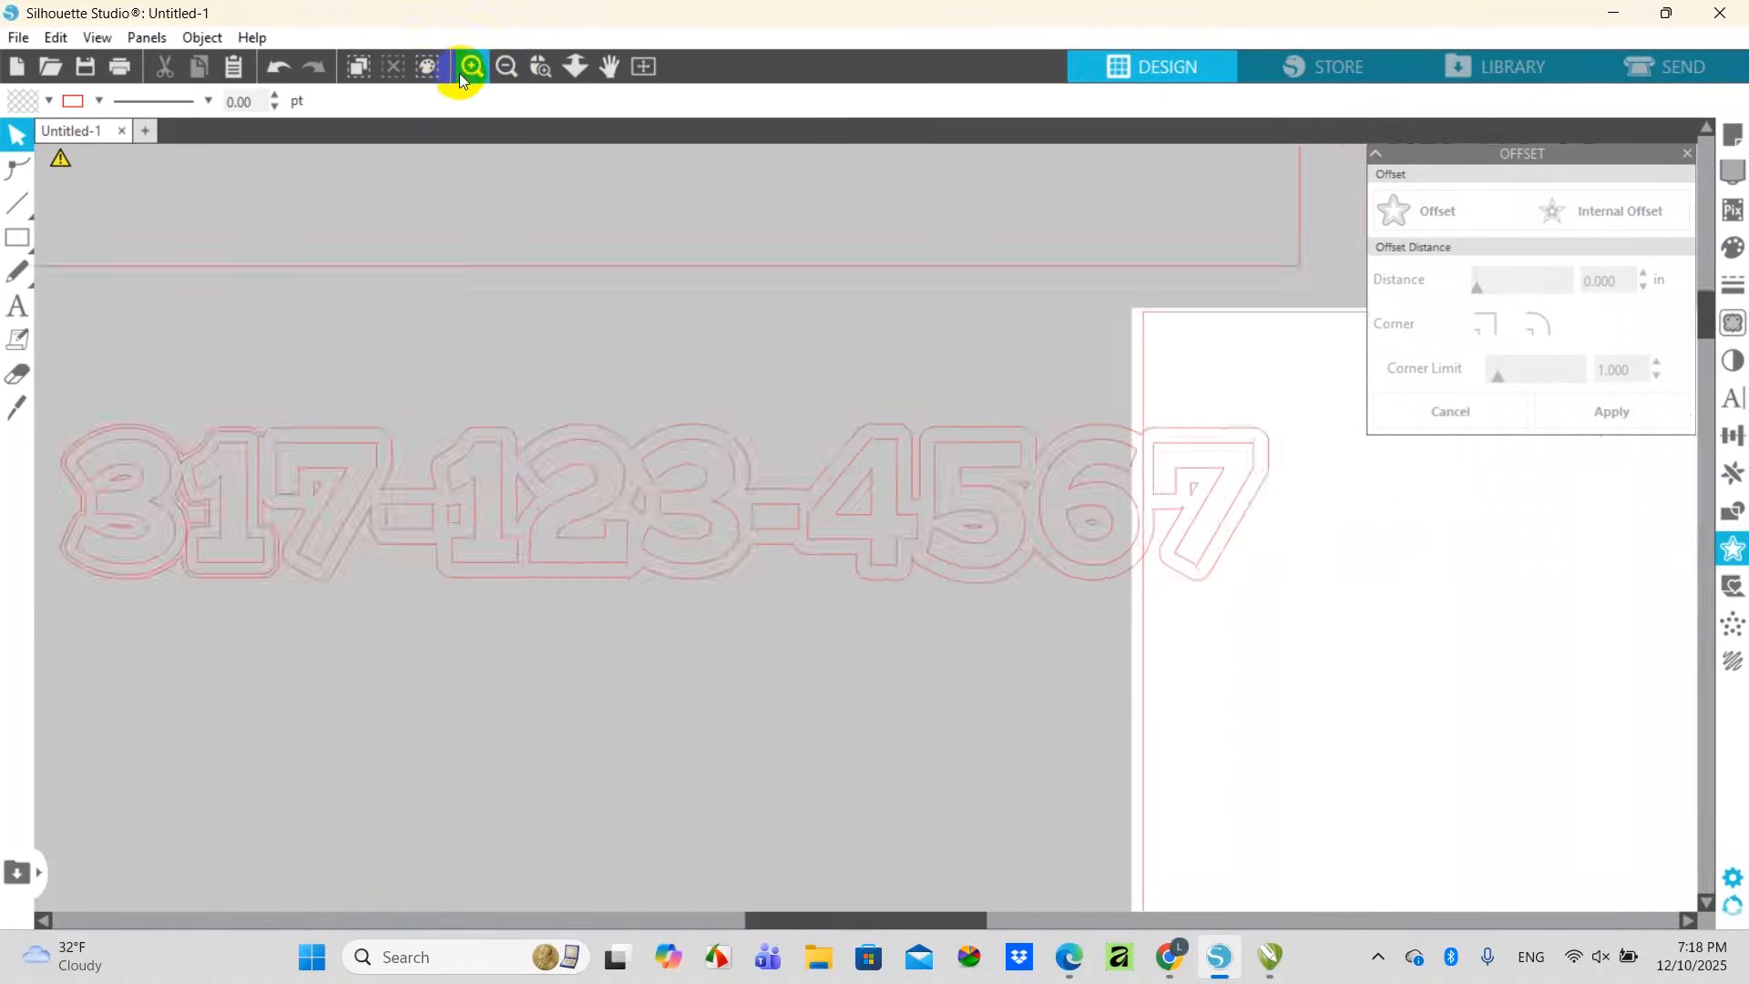
left_click(461, 71)
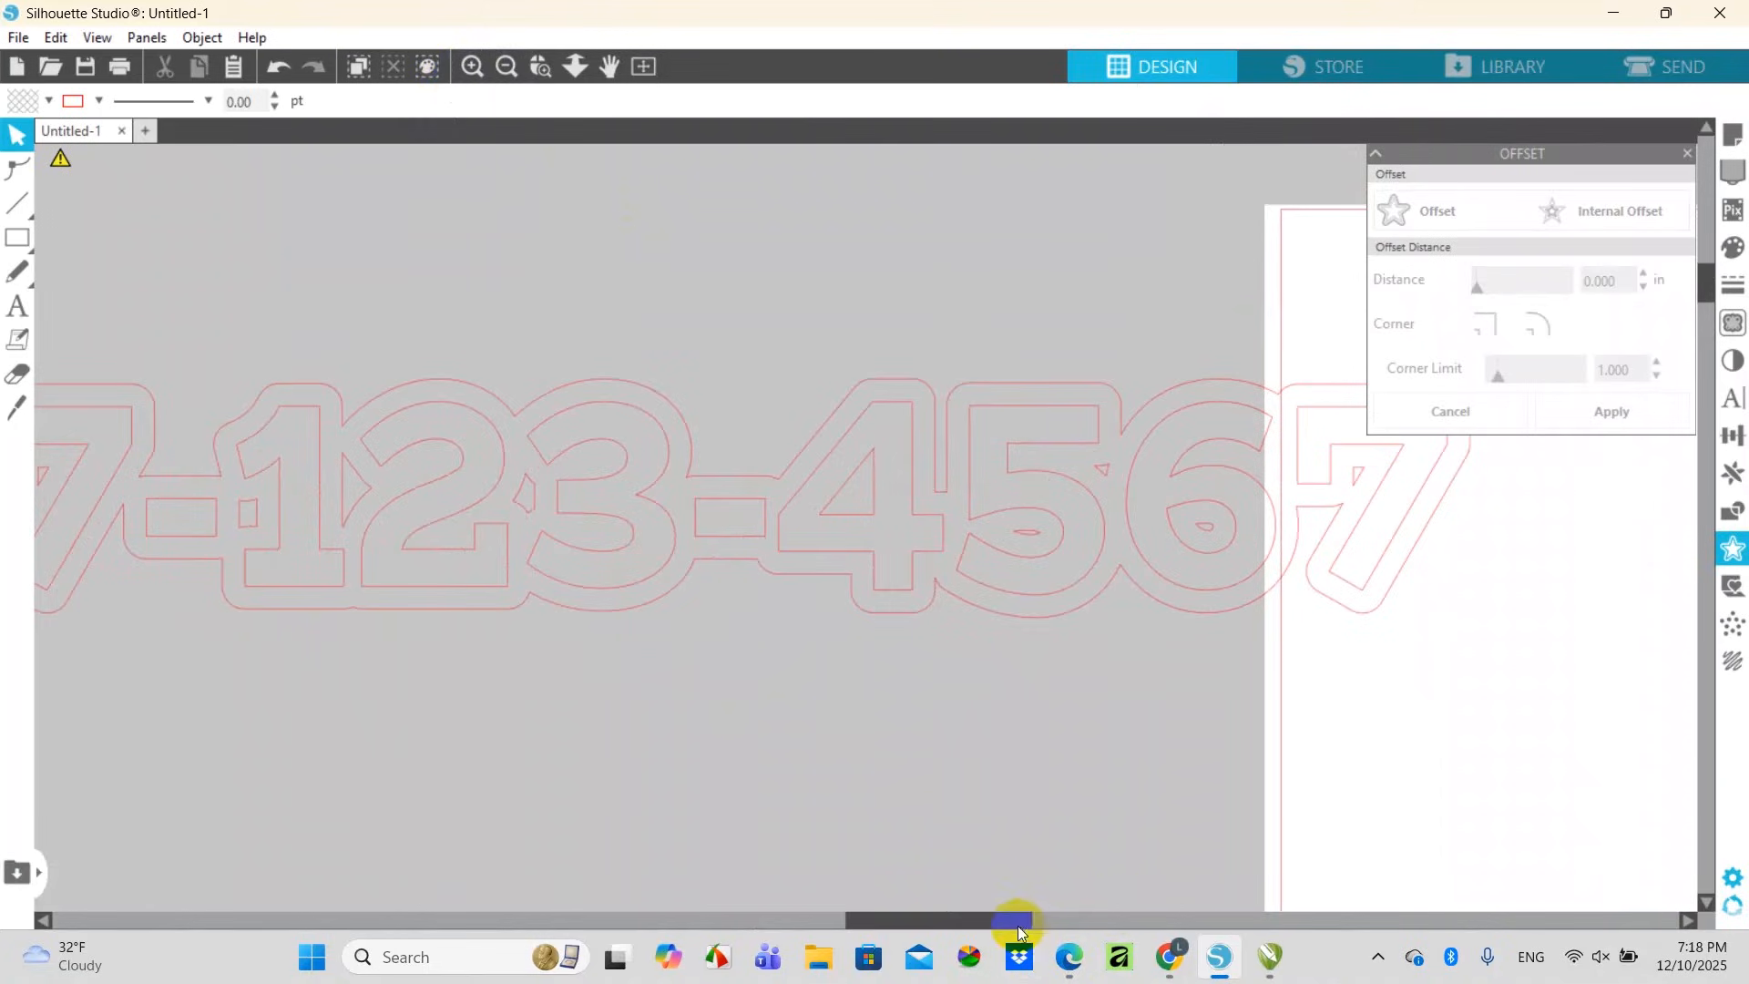
left_click_drag(1018, 926, 839, 918)
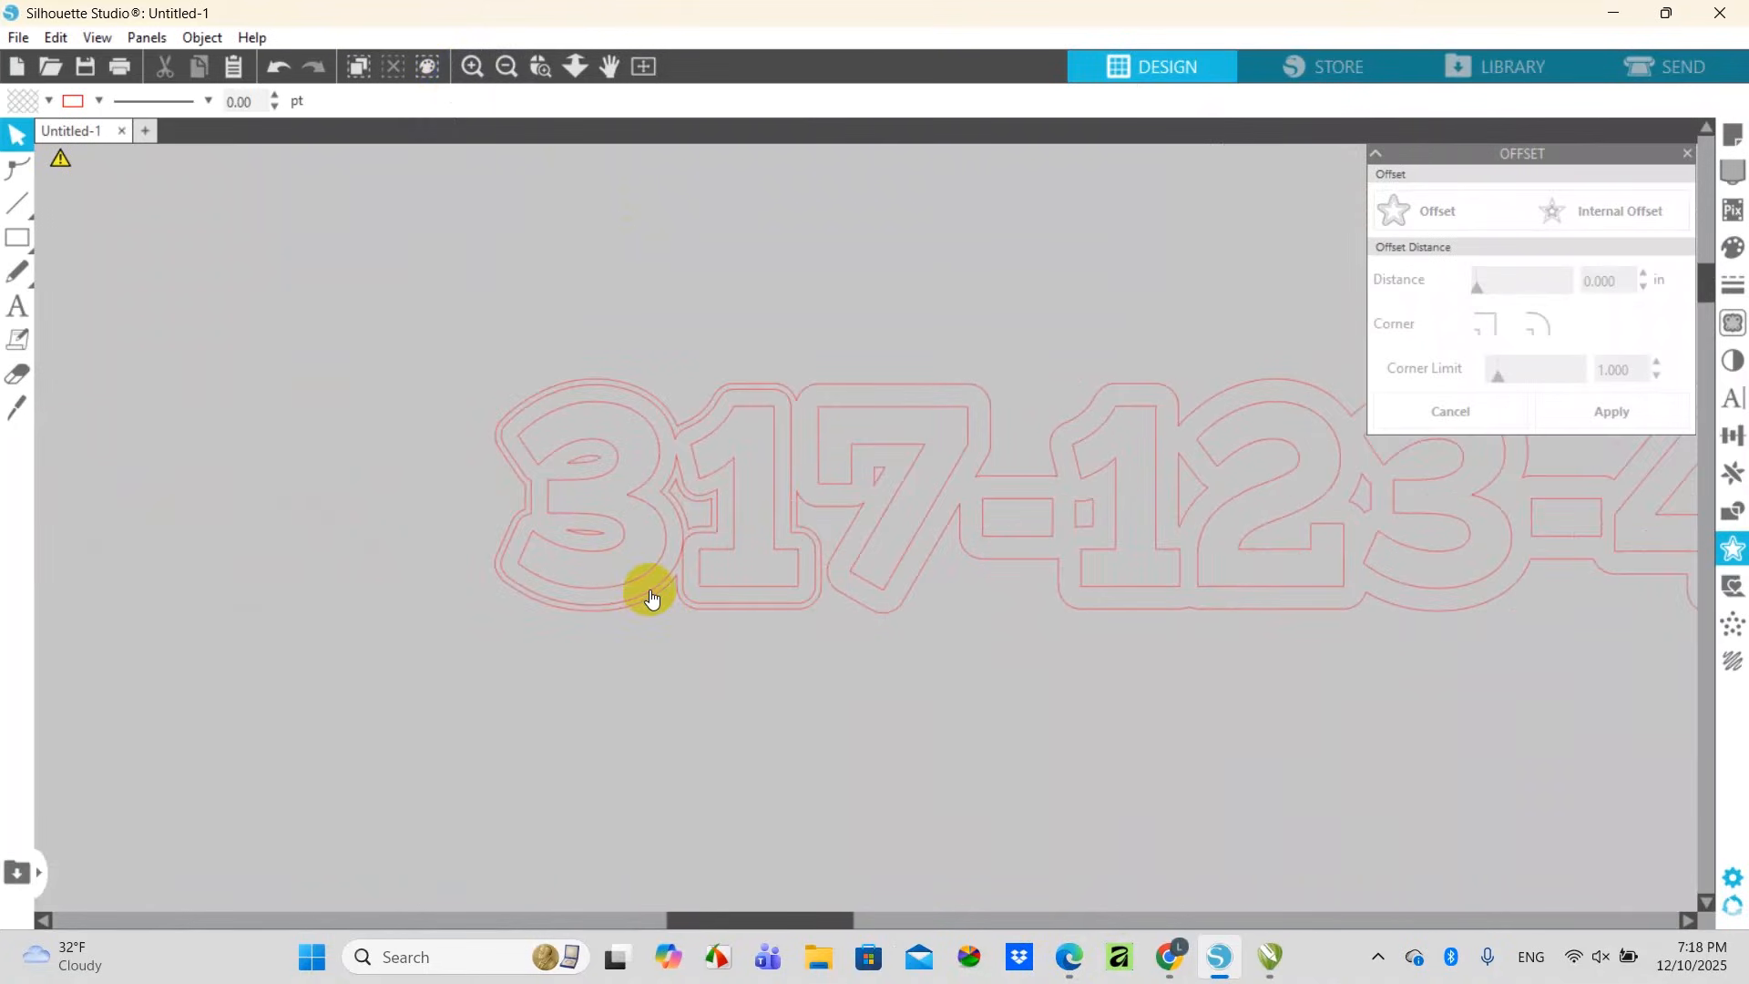
left_click(651, 598)
key("Delete")
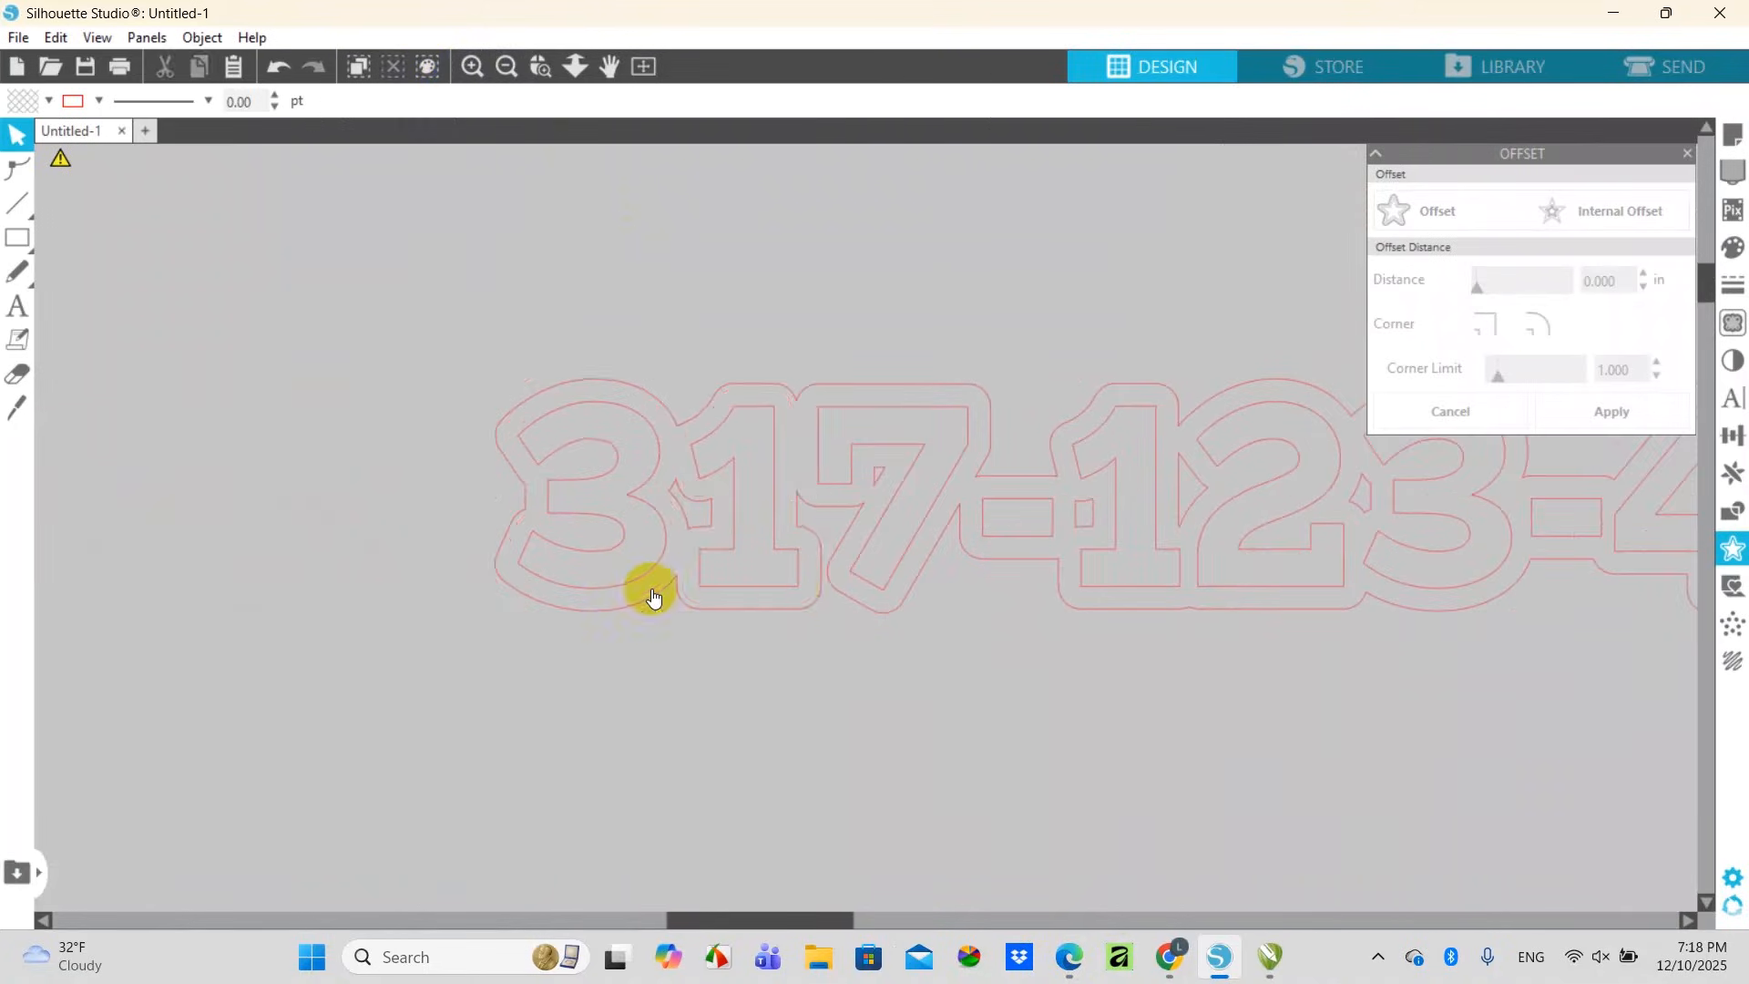
Fill the remaining offset outline of the phone number with the recently used black
left_click(819, 596)
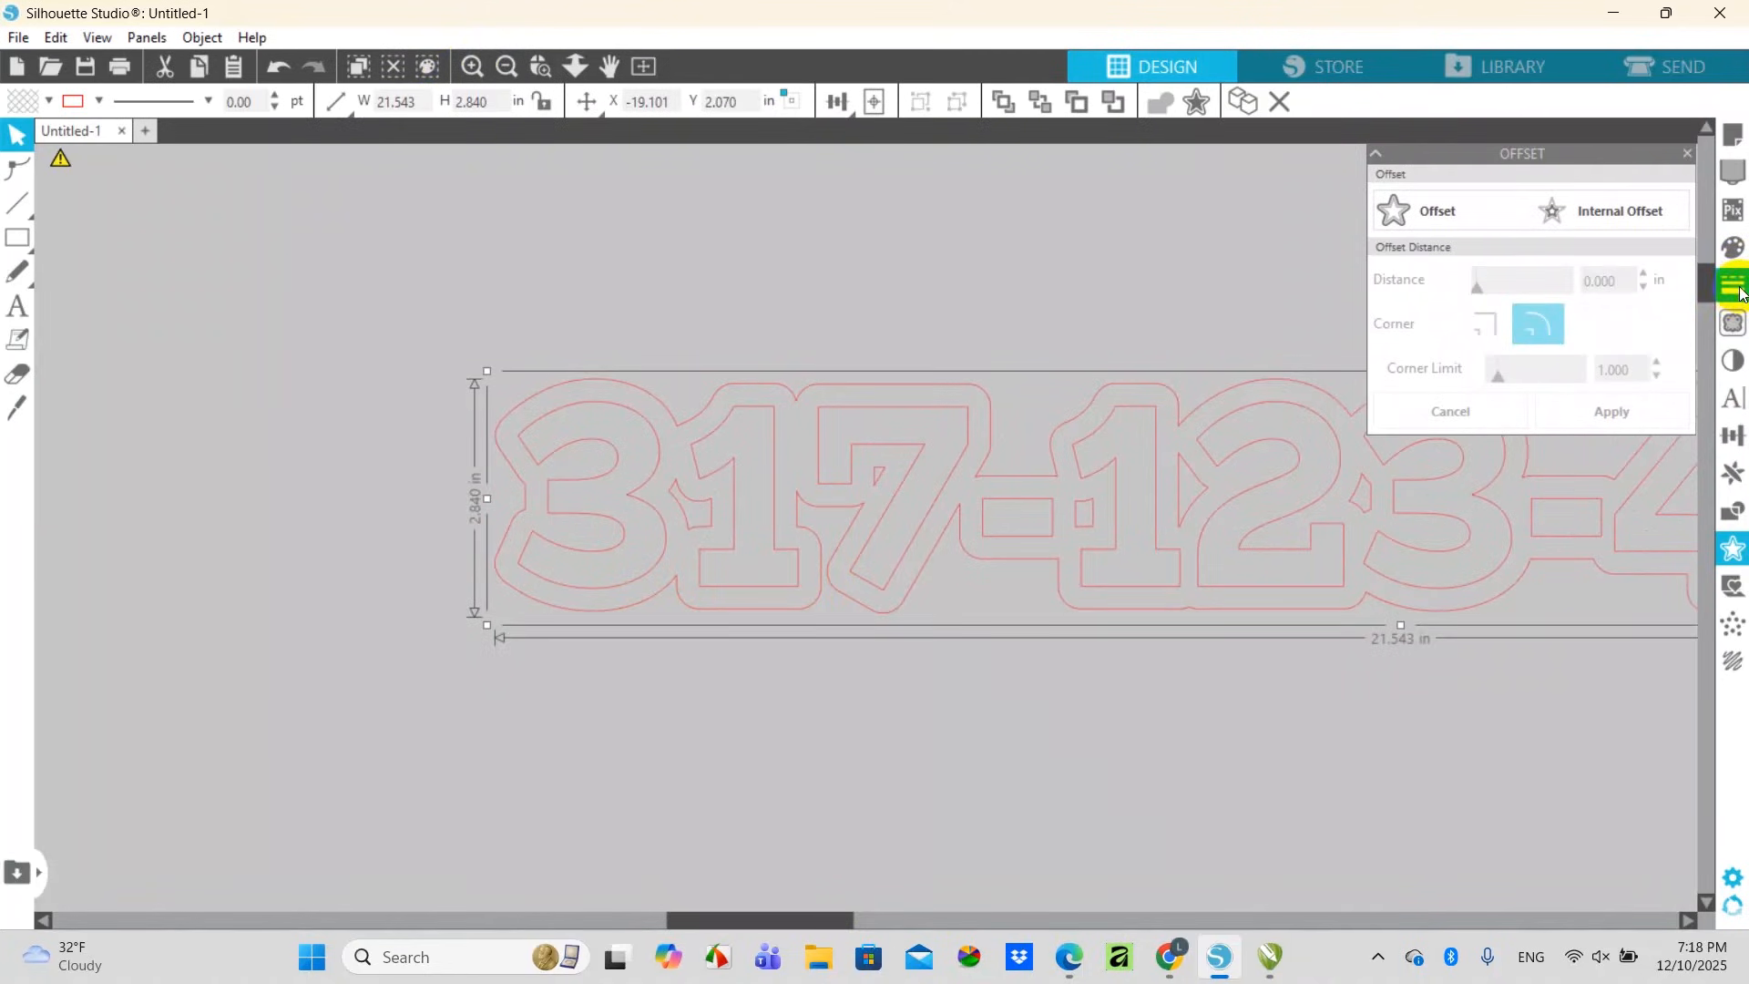
left_click(1735, 248)
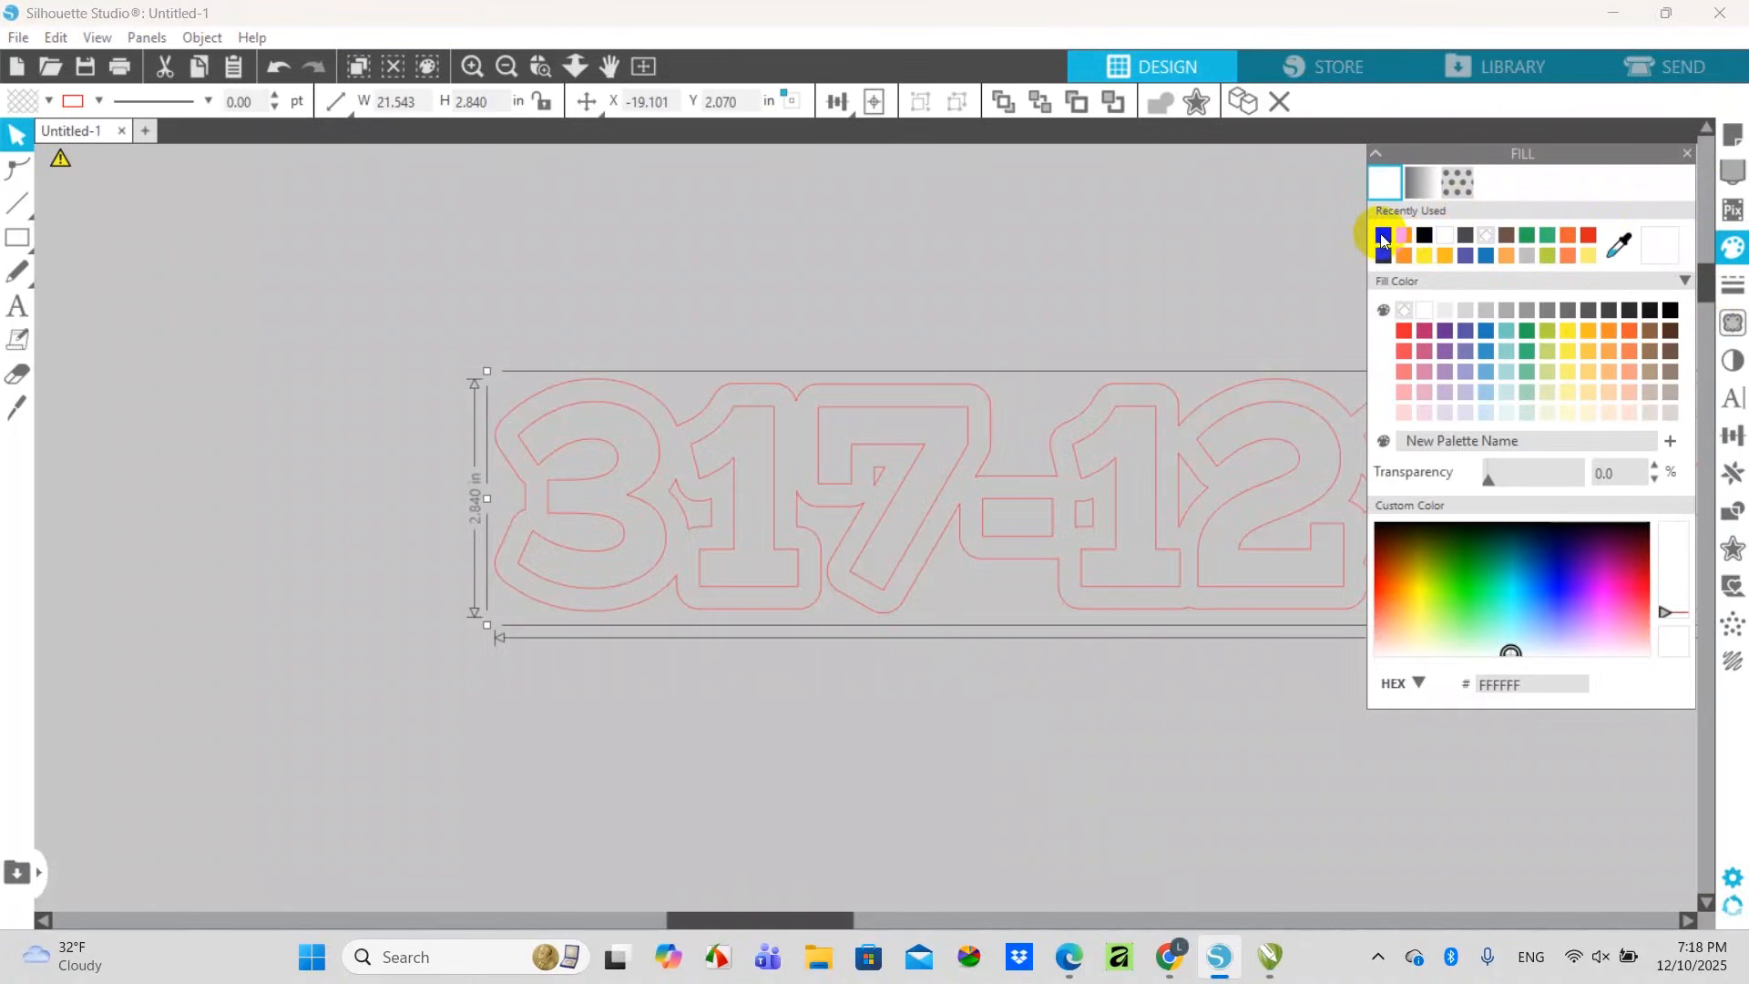
left_click(1381, 236)
left_click(1152, 426)
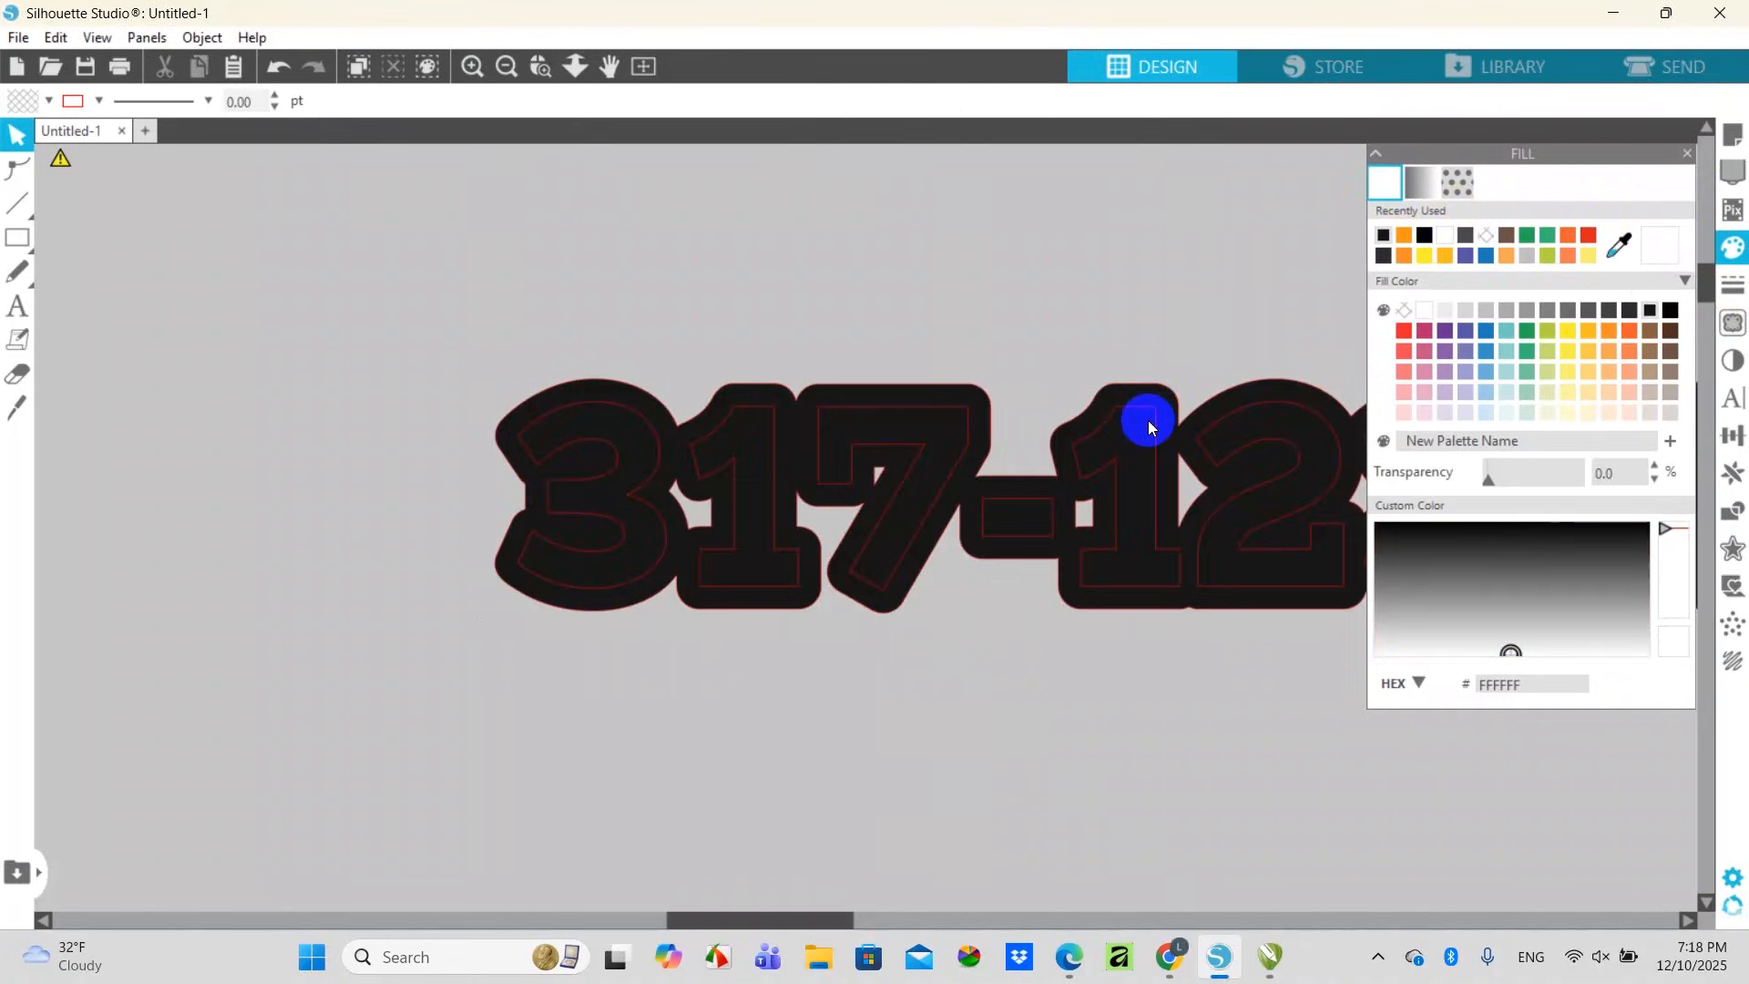
Fill the phone number digits with the recently used orange, FD9311
left_click(1148, 422)
left_click(1135, 281)
left_click(1153, 426)
left_click(1404, 235)
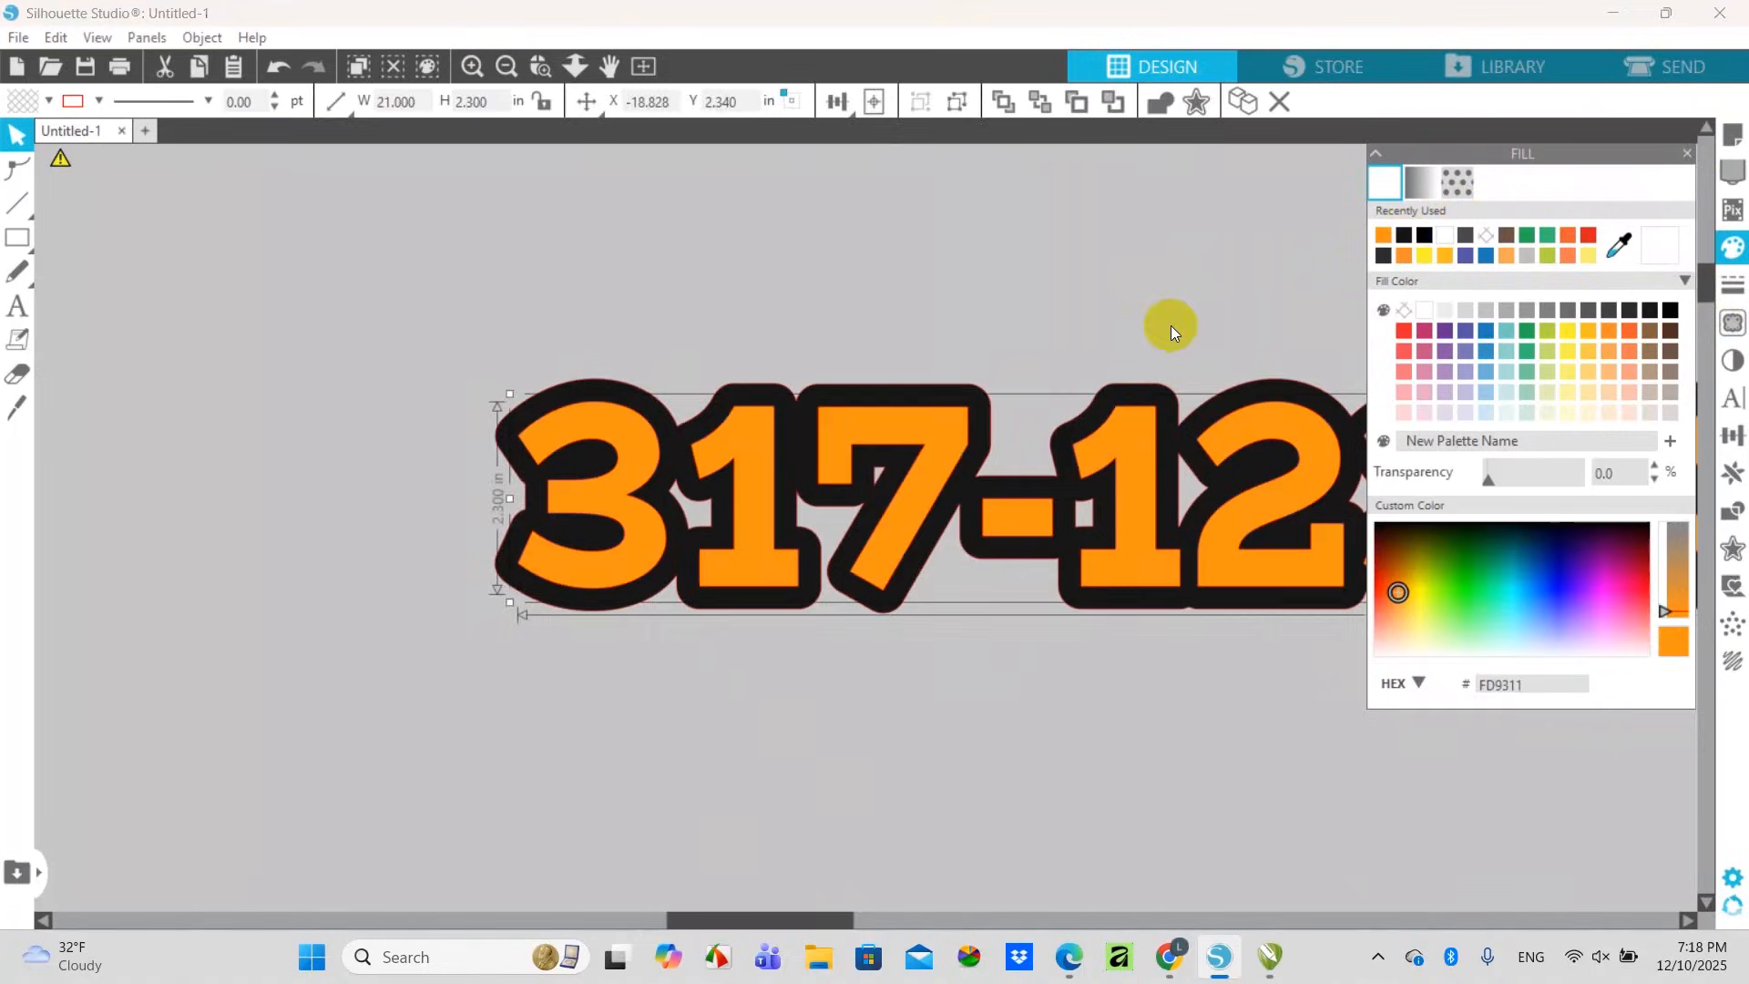
left_click(1167, 326)
left_click(1686, 153)
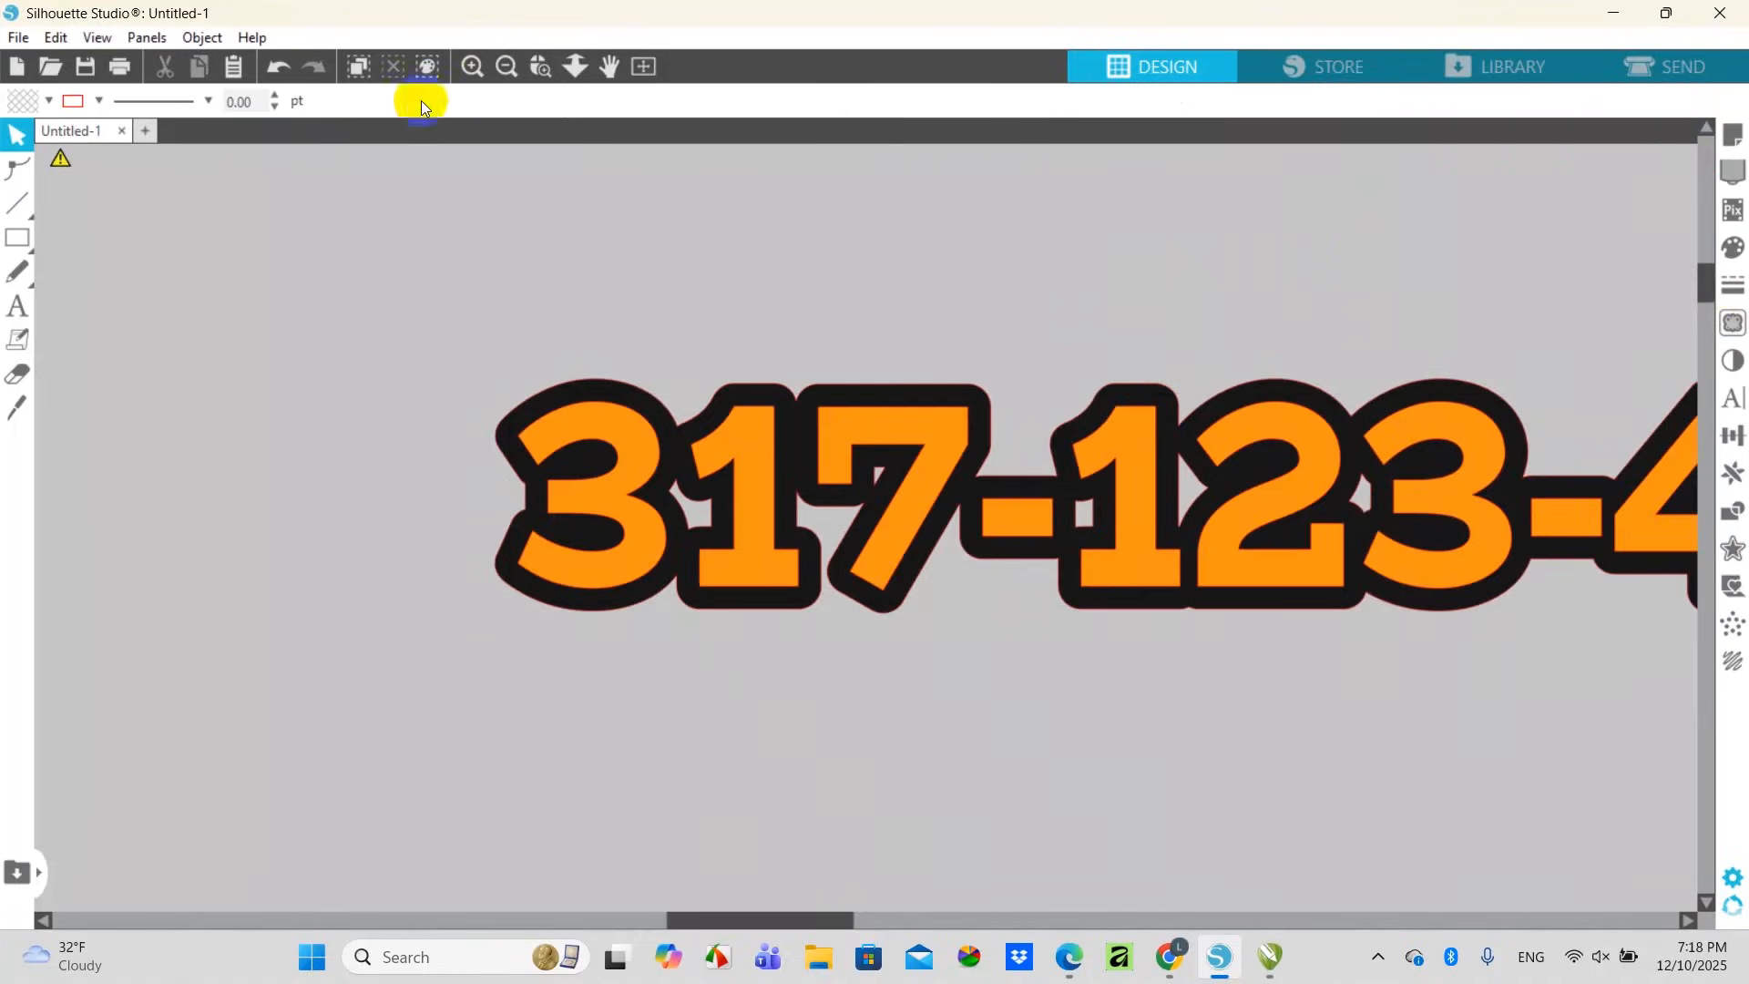
Move the digits together with their black offset into the lower part of the 24 by 14 in rectangle
left_click(497, 67)
left_click(499, 67)
left_click(499, 68)
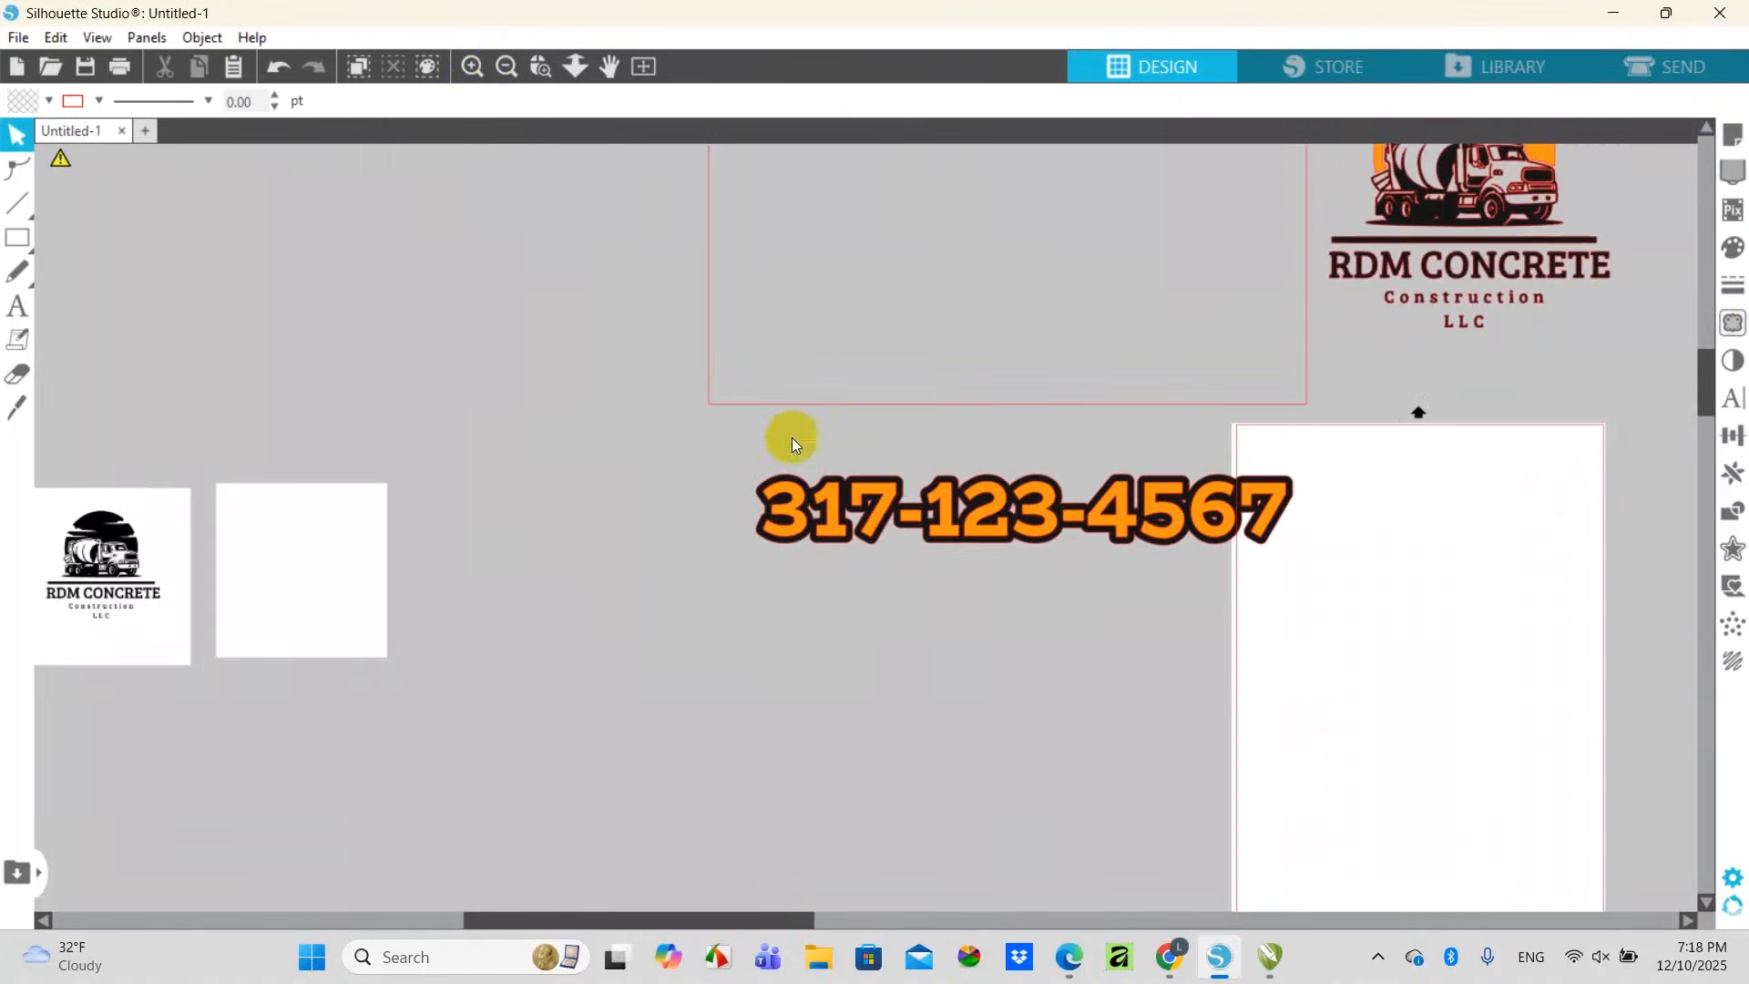
left_click(801, 493)
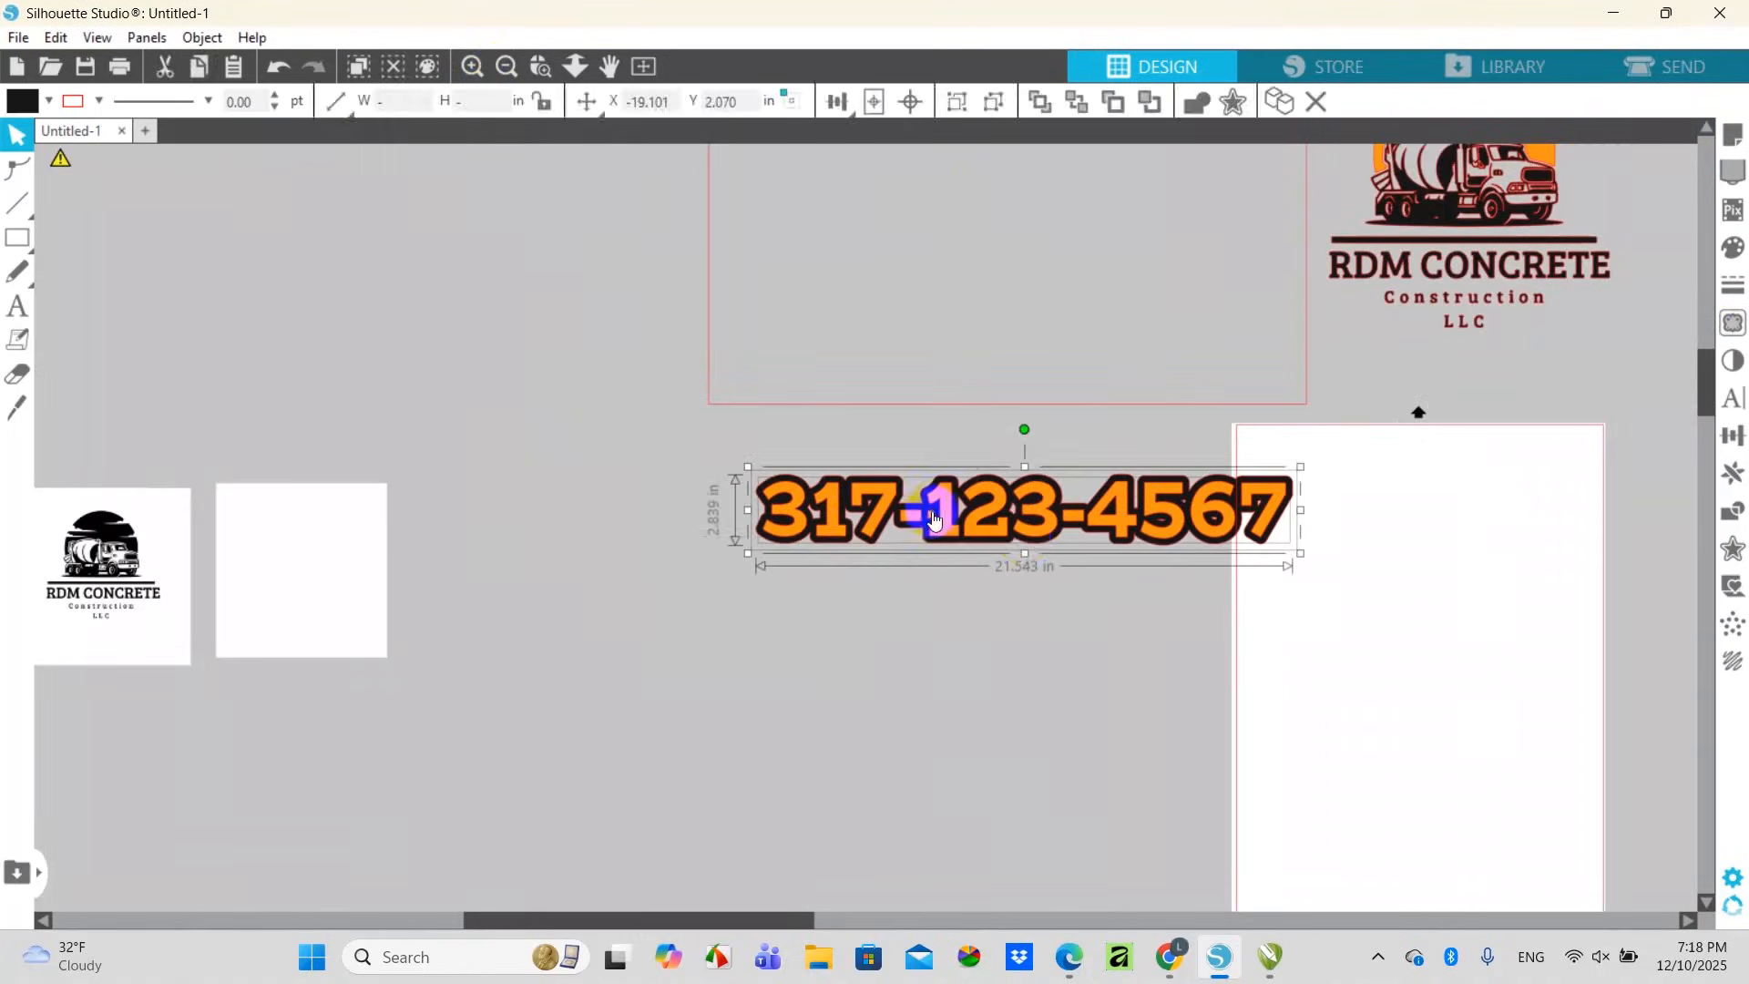
left_click_drag(937, 504, 926, 353)
left_click(932, 444)
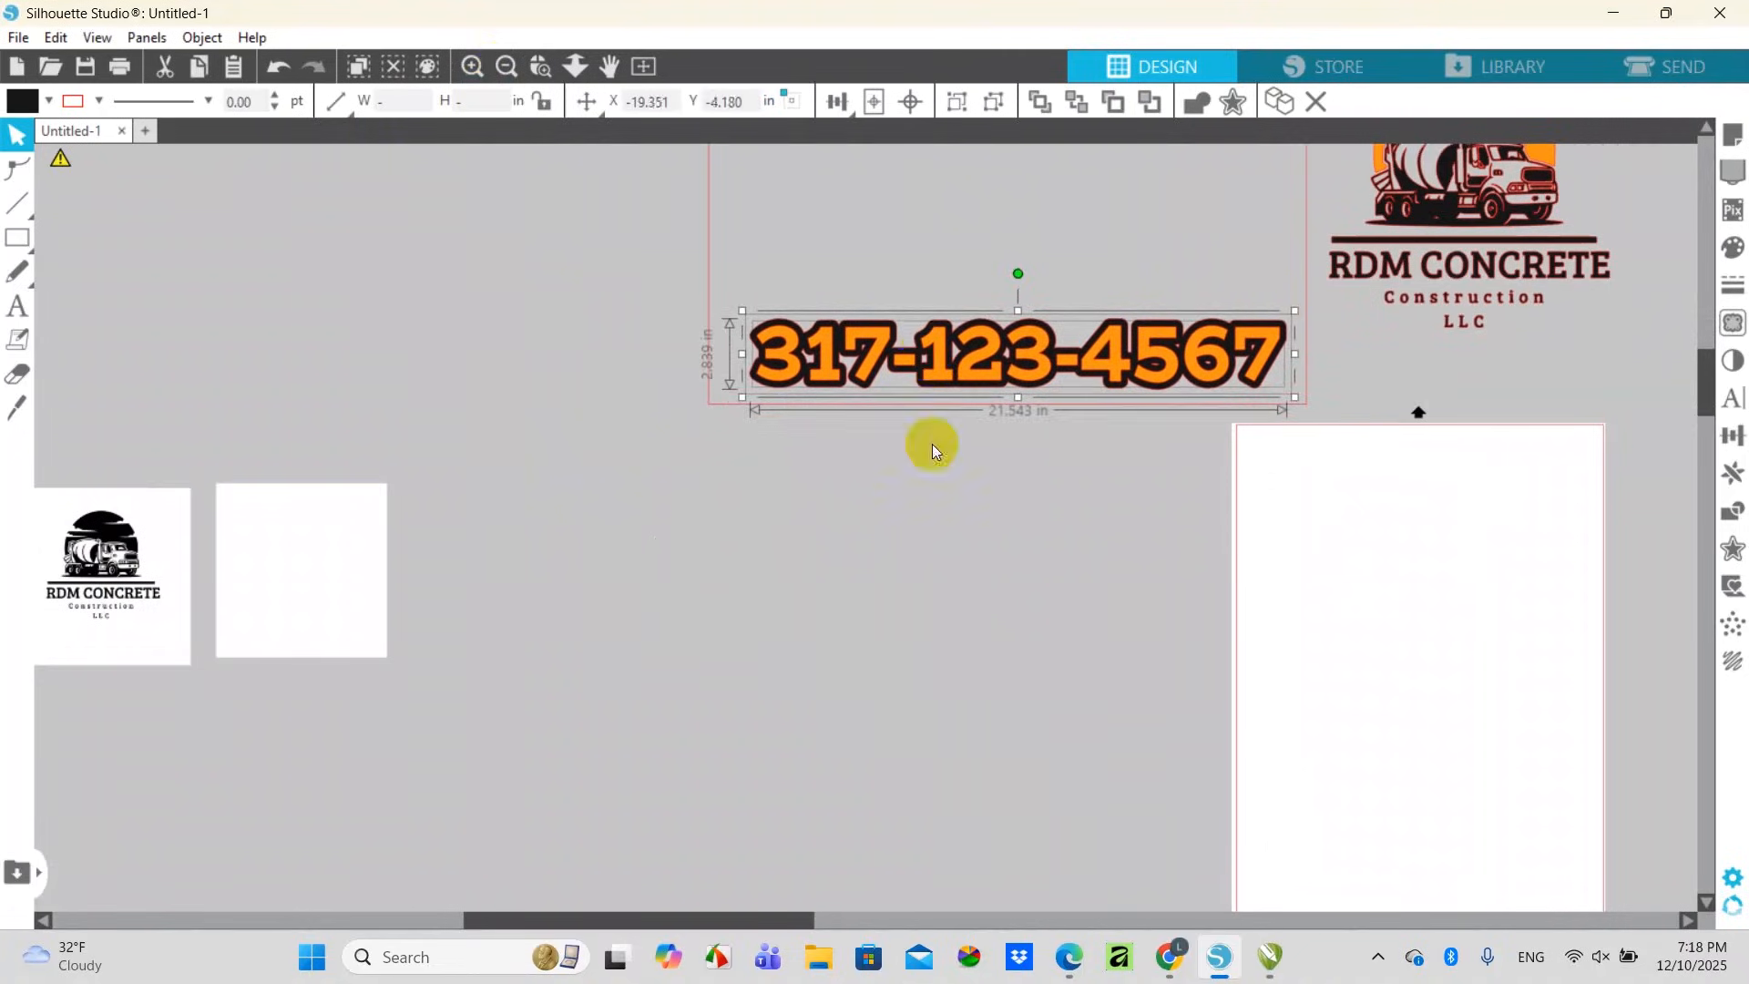
Fill the 24 by 14 in rectangle behind the phone number with white
scroll(1705, 387, "up", 3)
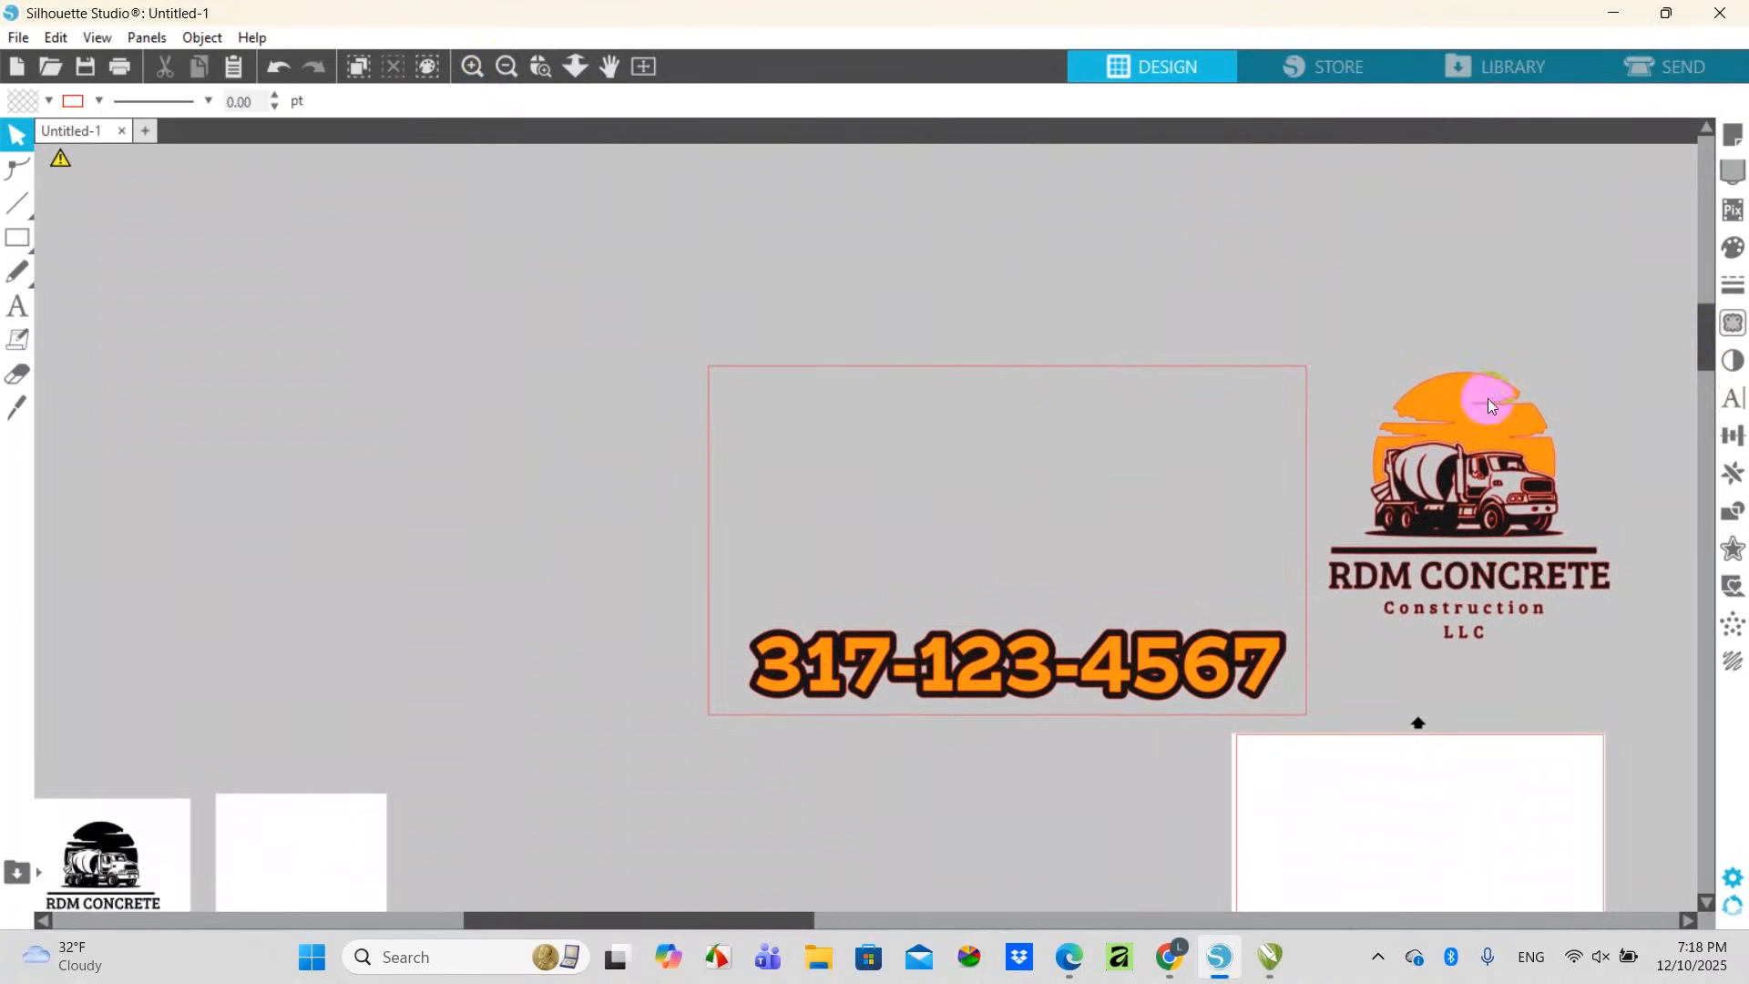
left_click(1057, 437)
left_click(712, 378)
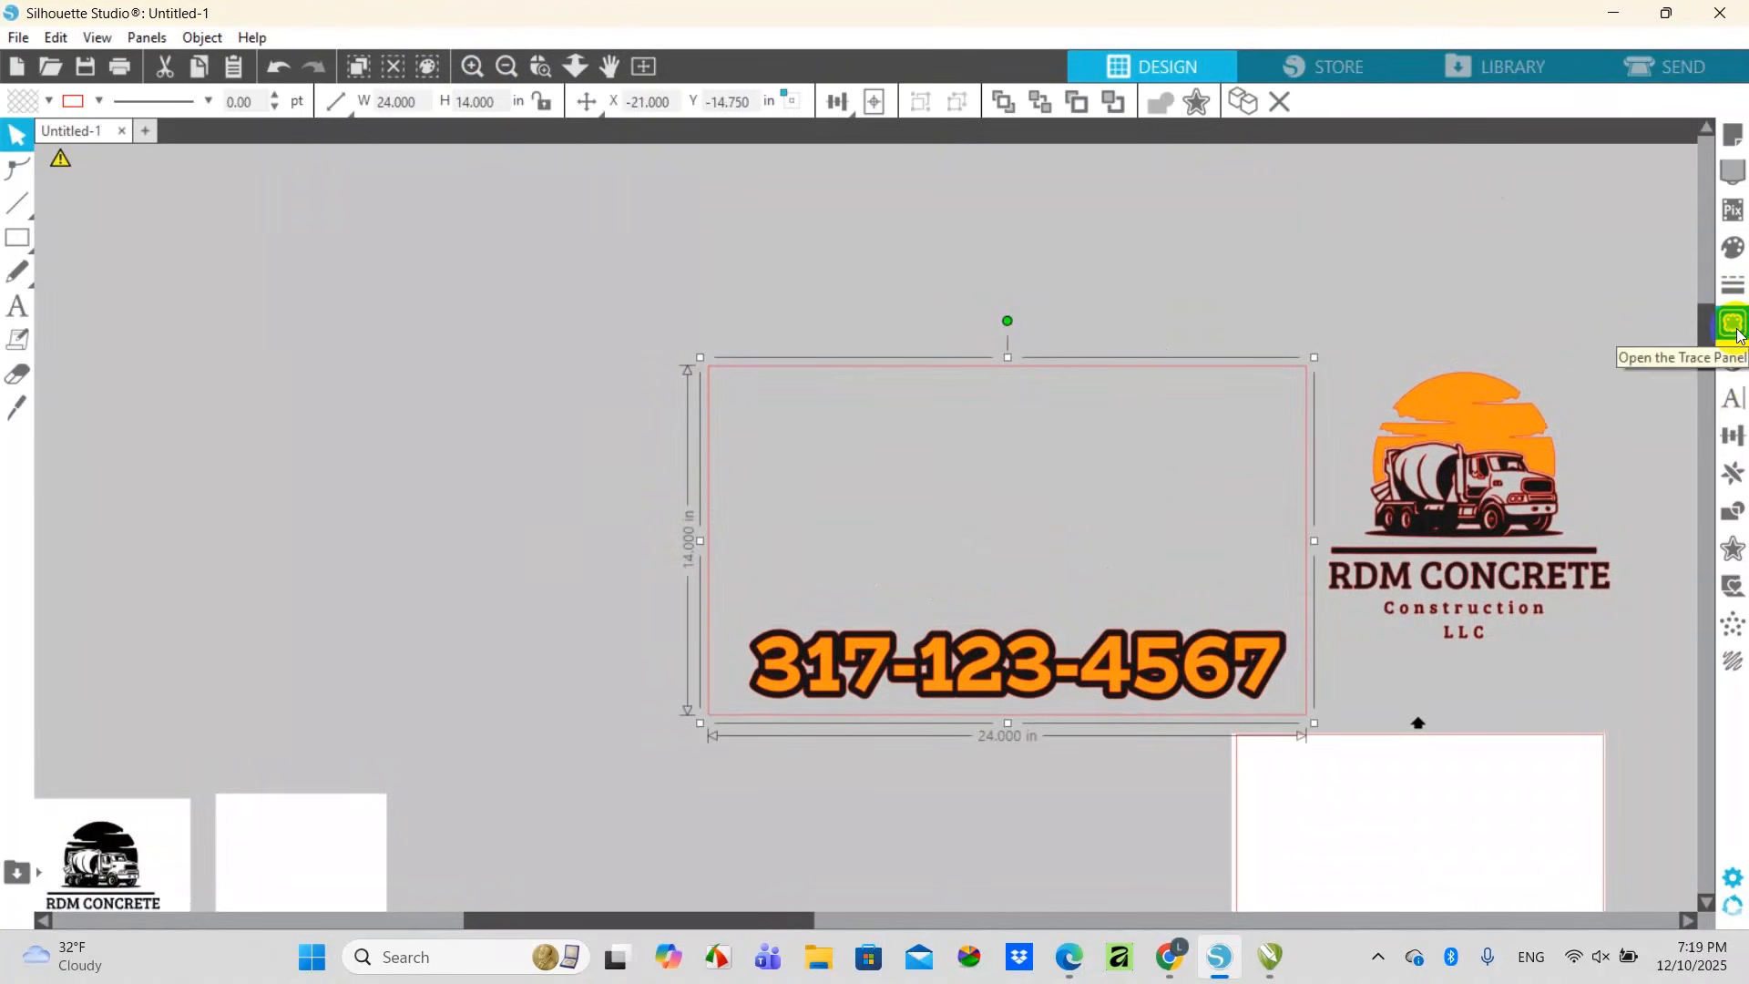
left_click(1731, 244)
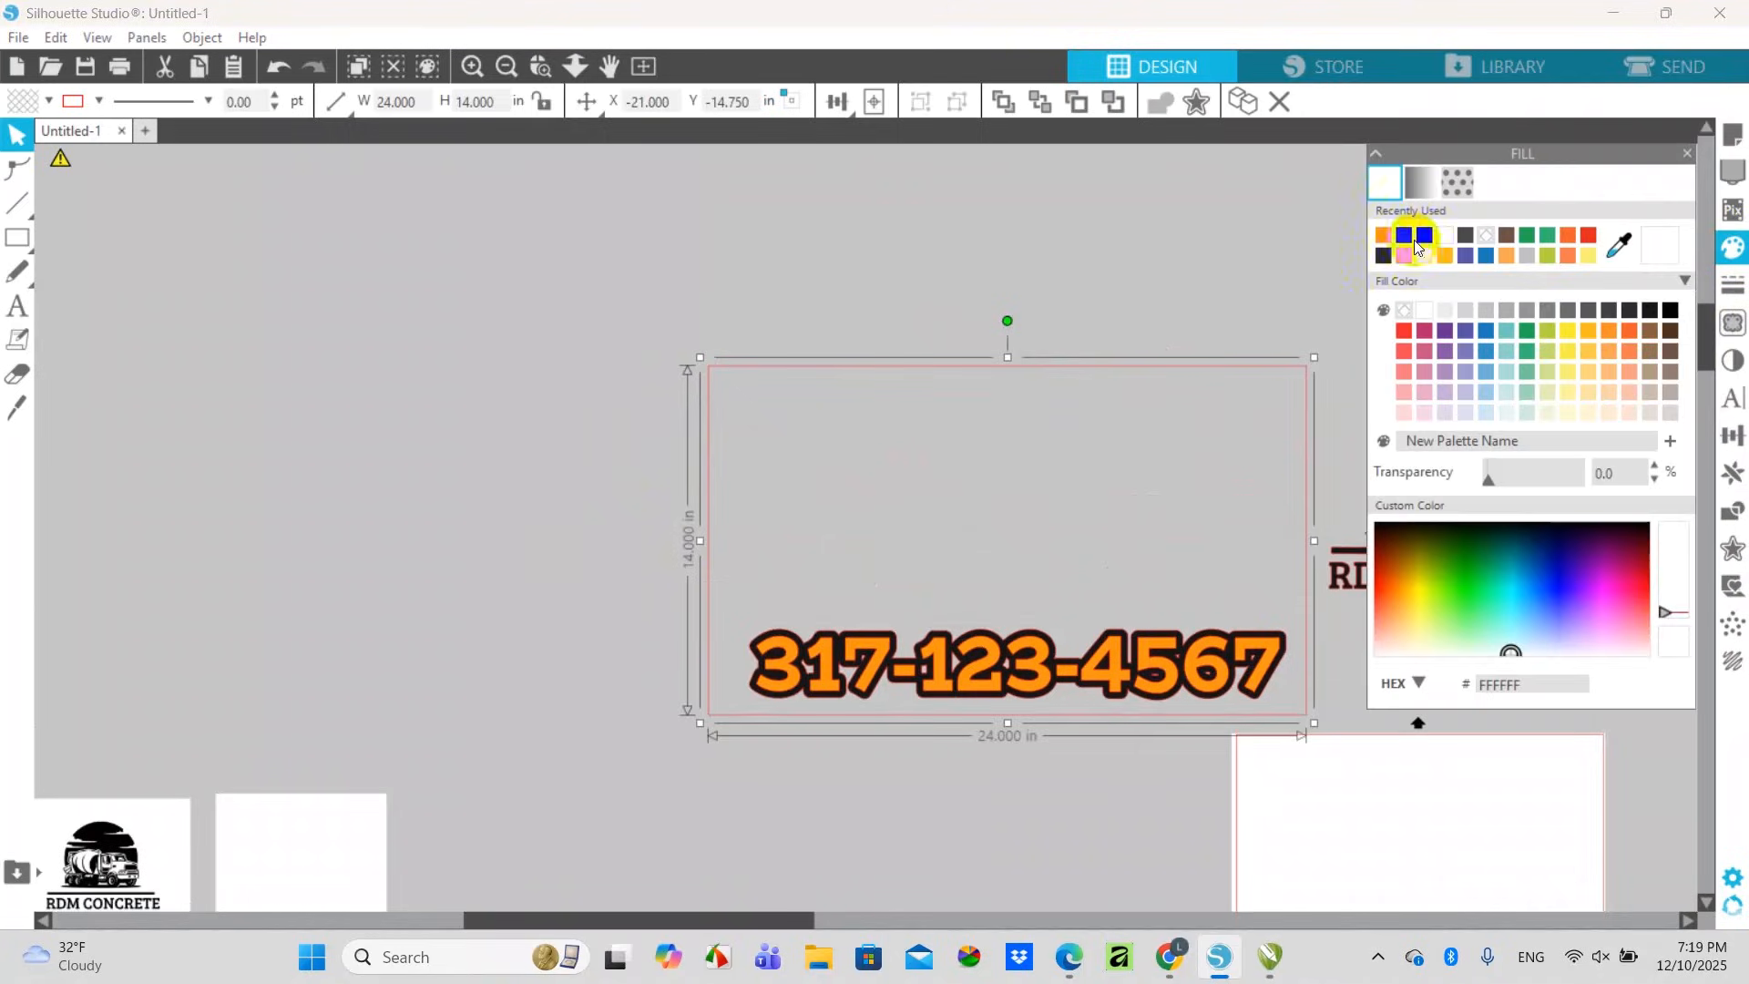
left_click(1445, 235)
left_click(1204, 270)
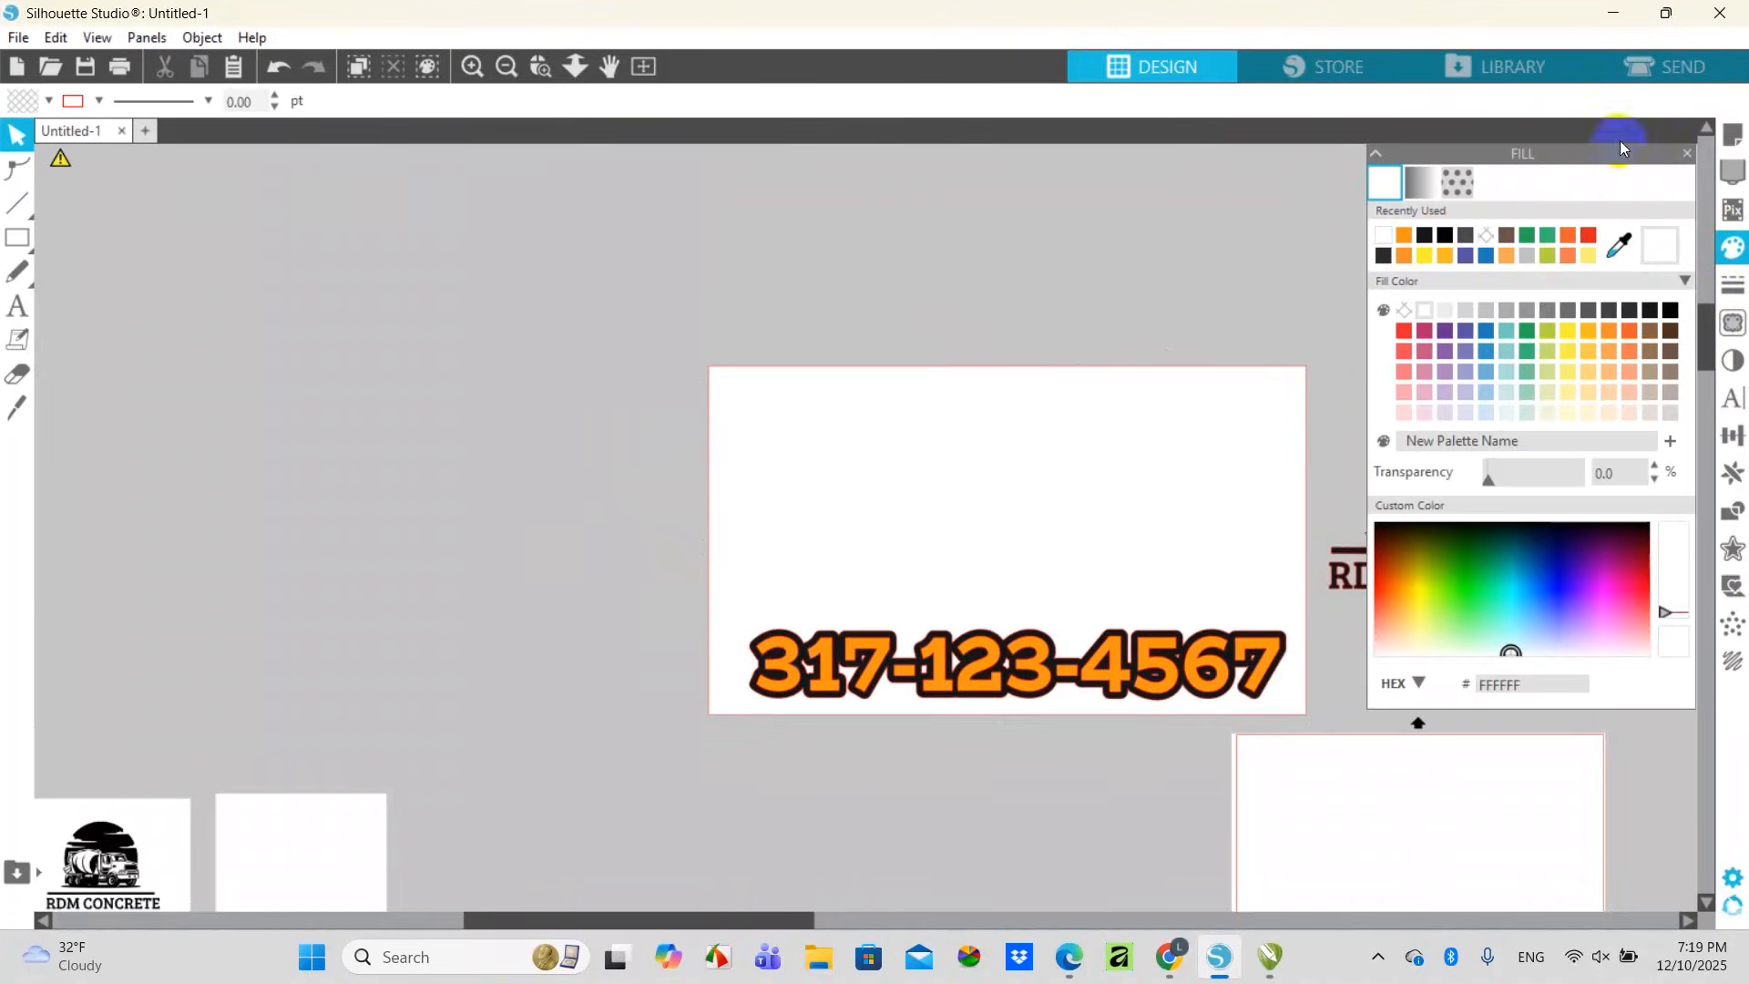
left_click(1686, 153)
Move the complete RDM Concrete logo into the left part of the white rectangle, above the phone number
left_click(1552, 565)
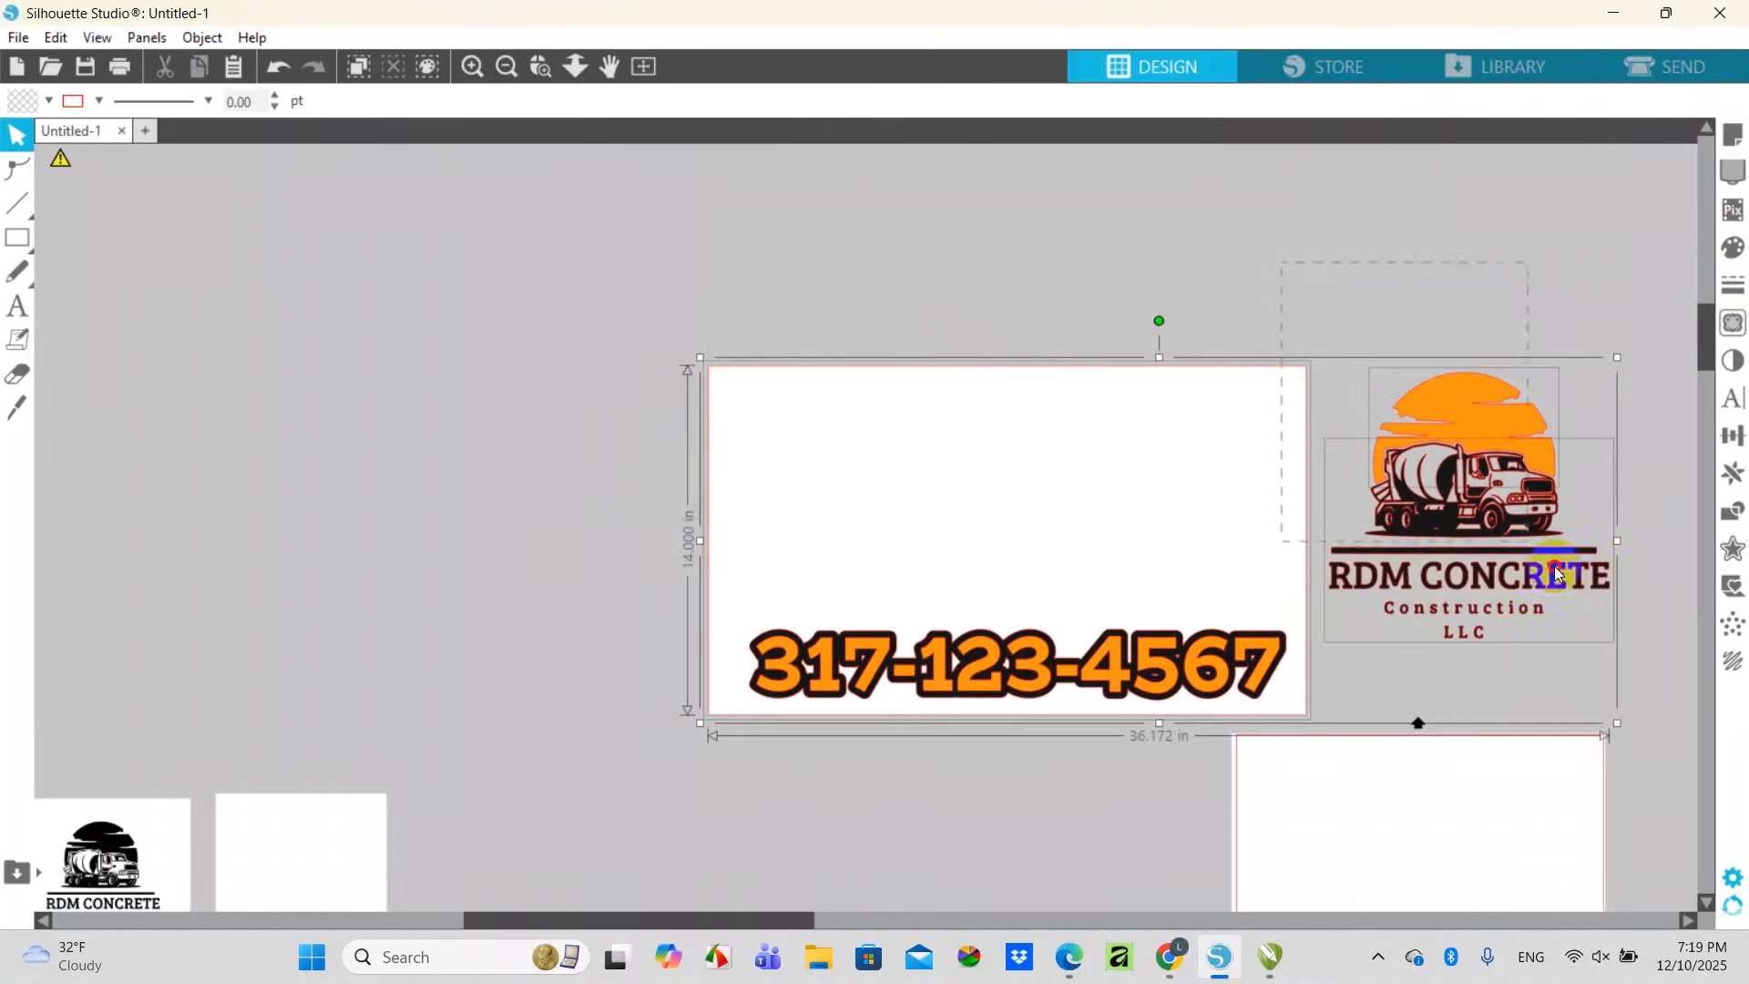
left_click(1645, 346)
left_click(1446, 664)
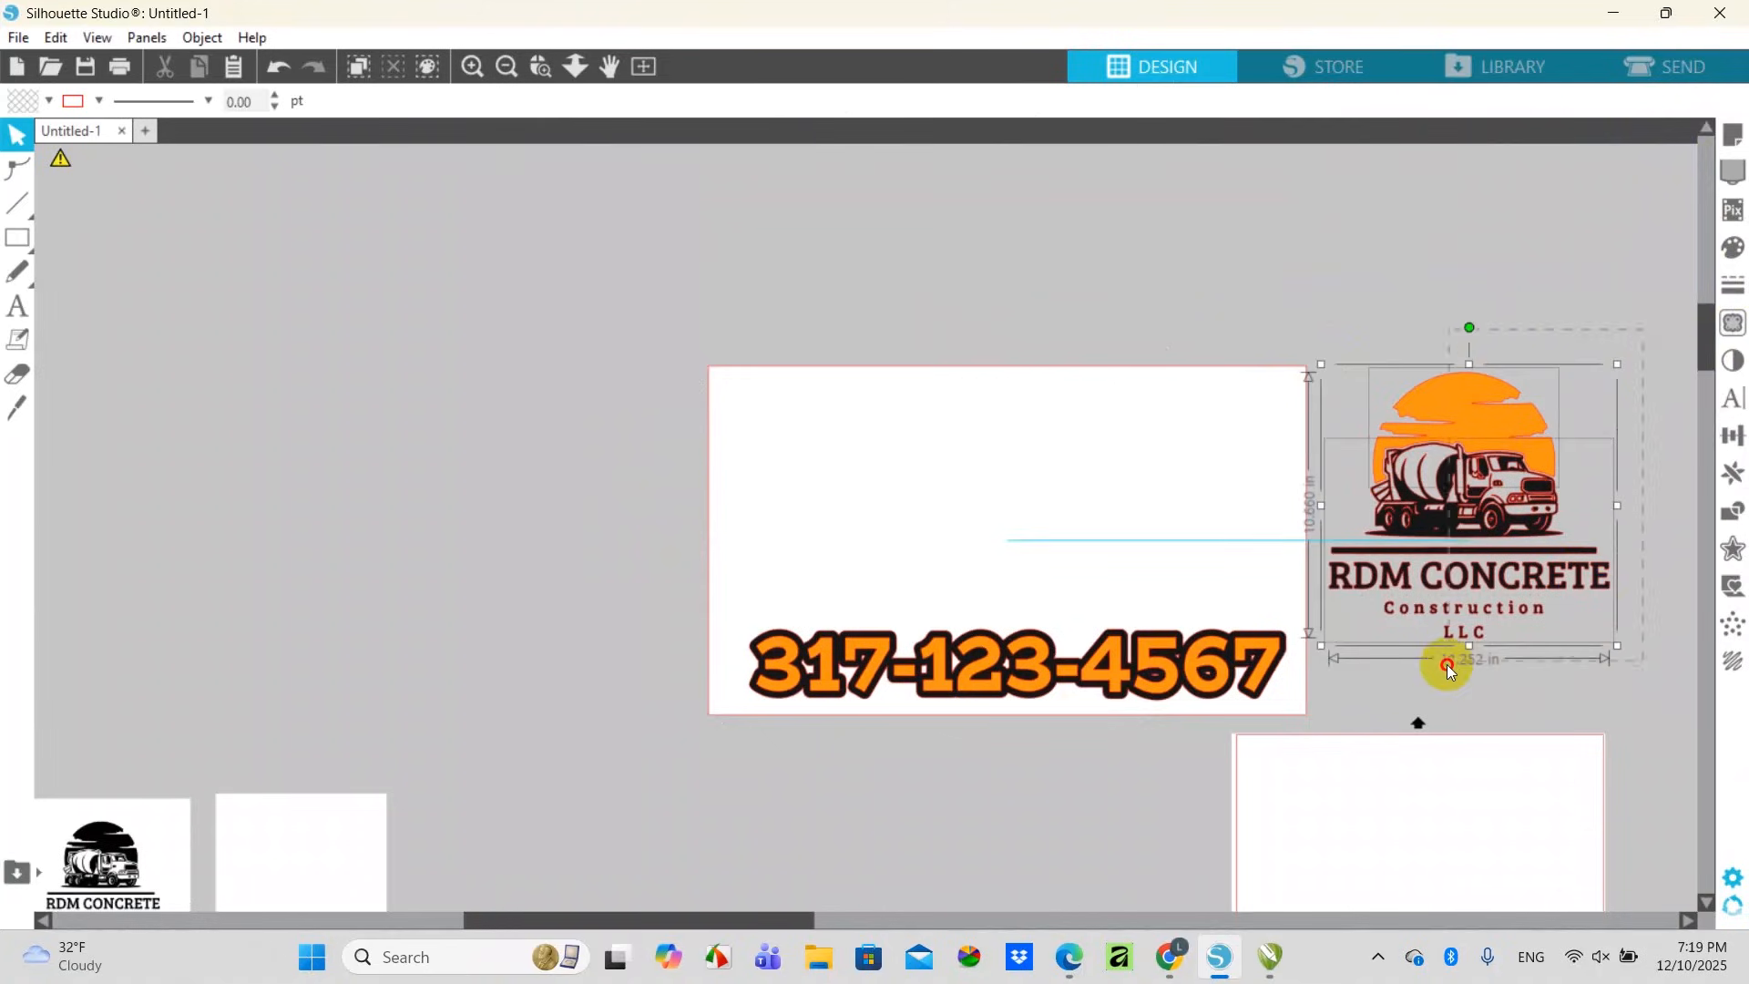
left_click_drag(1476, 585, 904, 581)
Send the white rectangle to the back, behind the logo and phone number
left_click(1304, 545)
right_click(1304, 544)
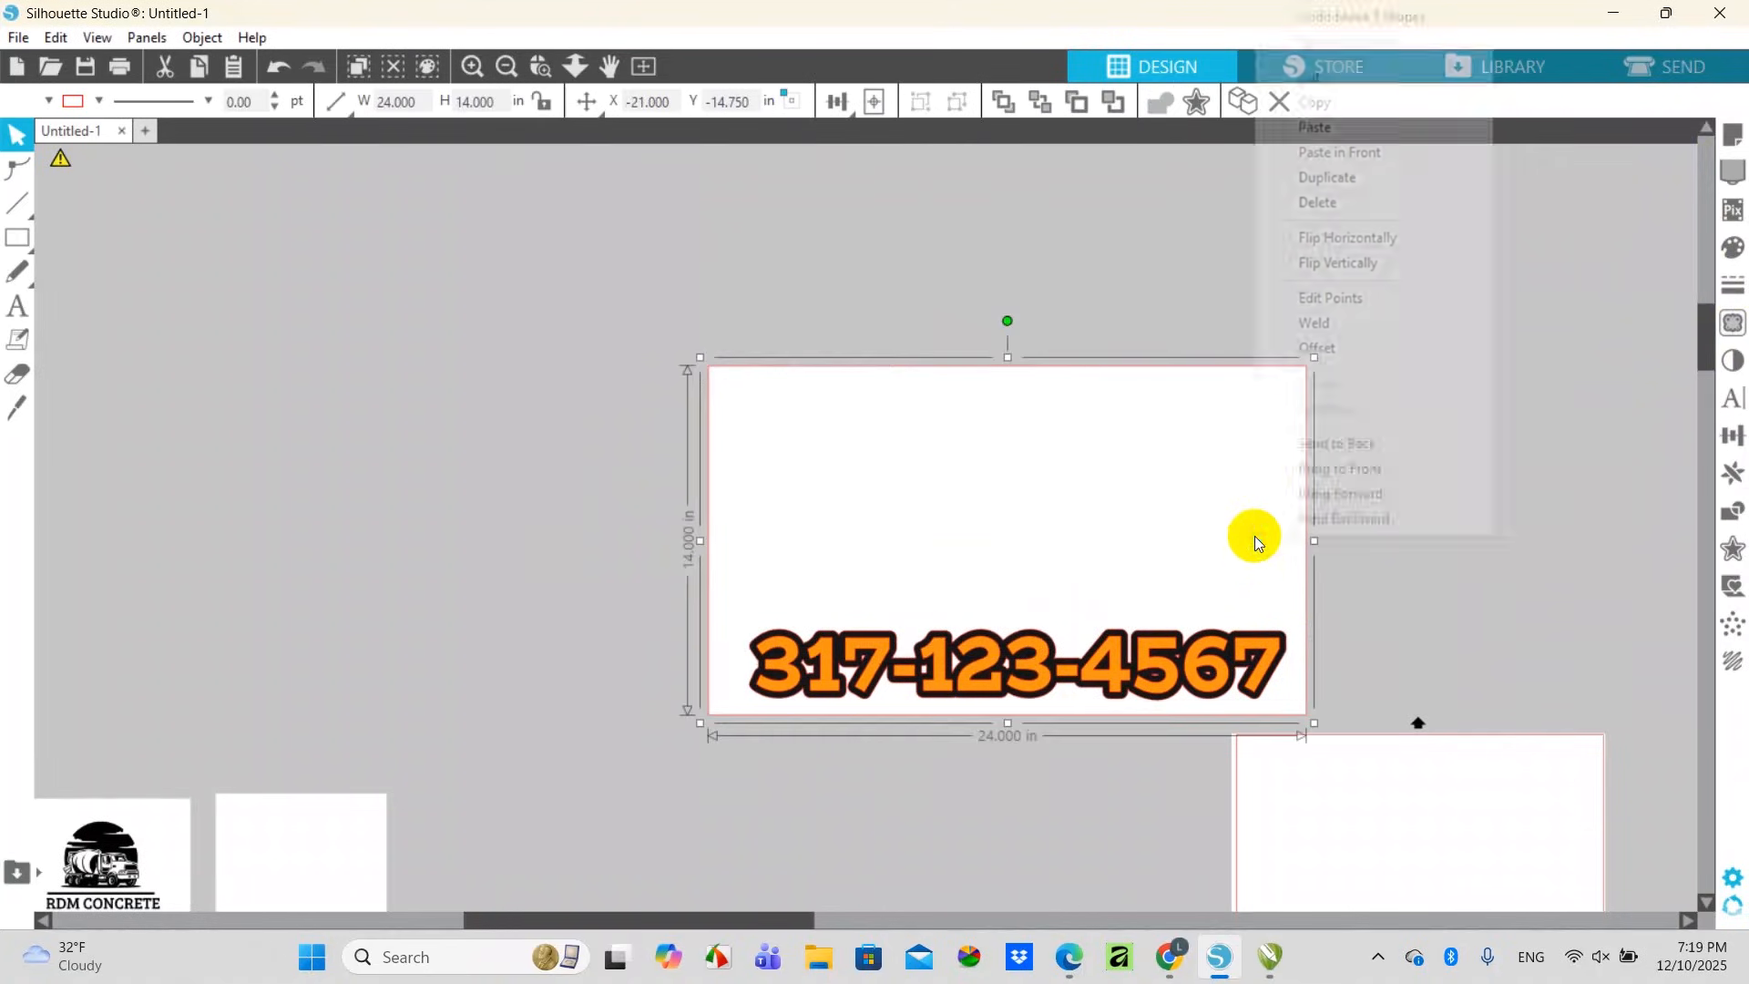
left_click(1317, 444)
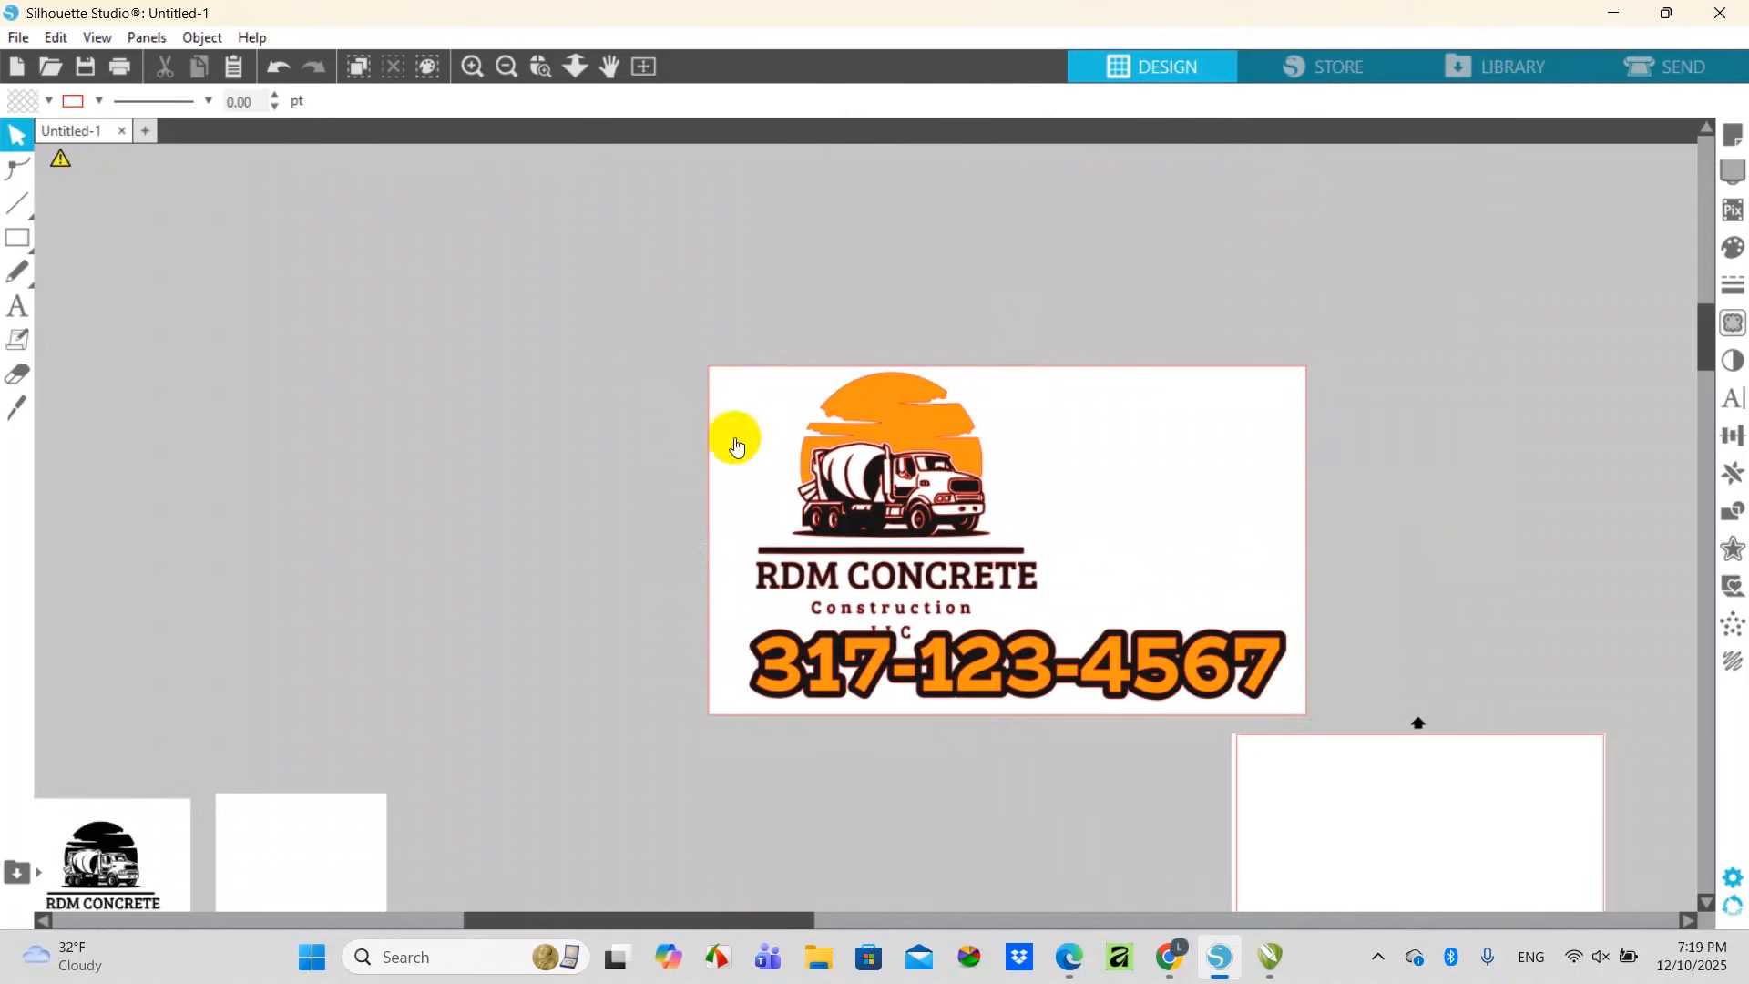
Cut the white 24 by 14 in rectangle out of the layout so the logo can be selected separately
left_click(620, 310)
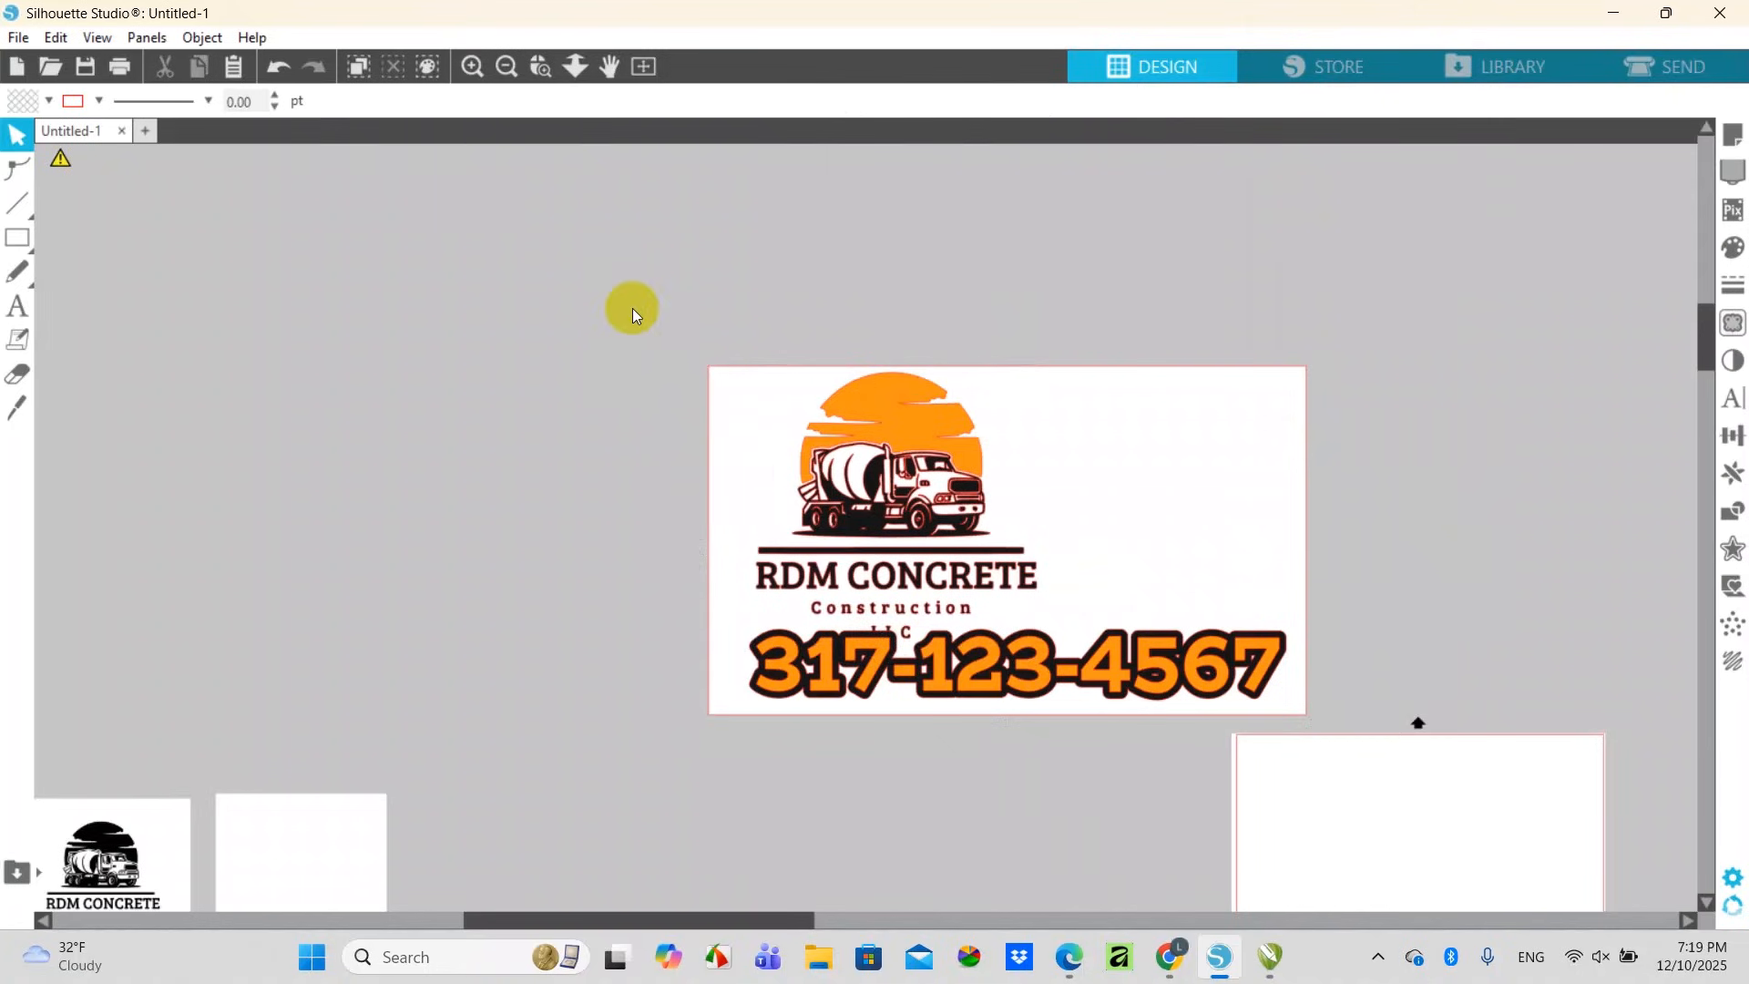
left_click_drag(630, 308, 1061, 590)
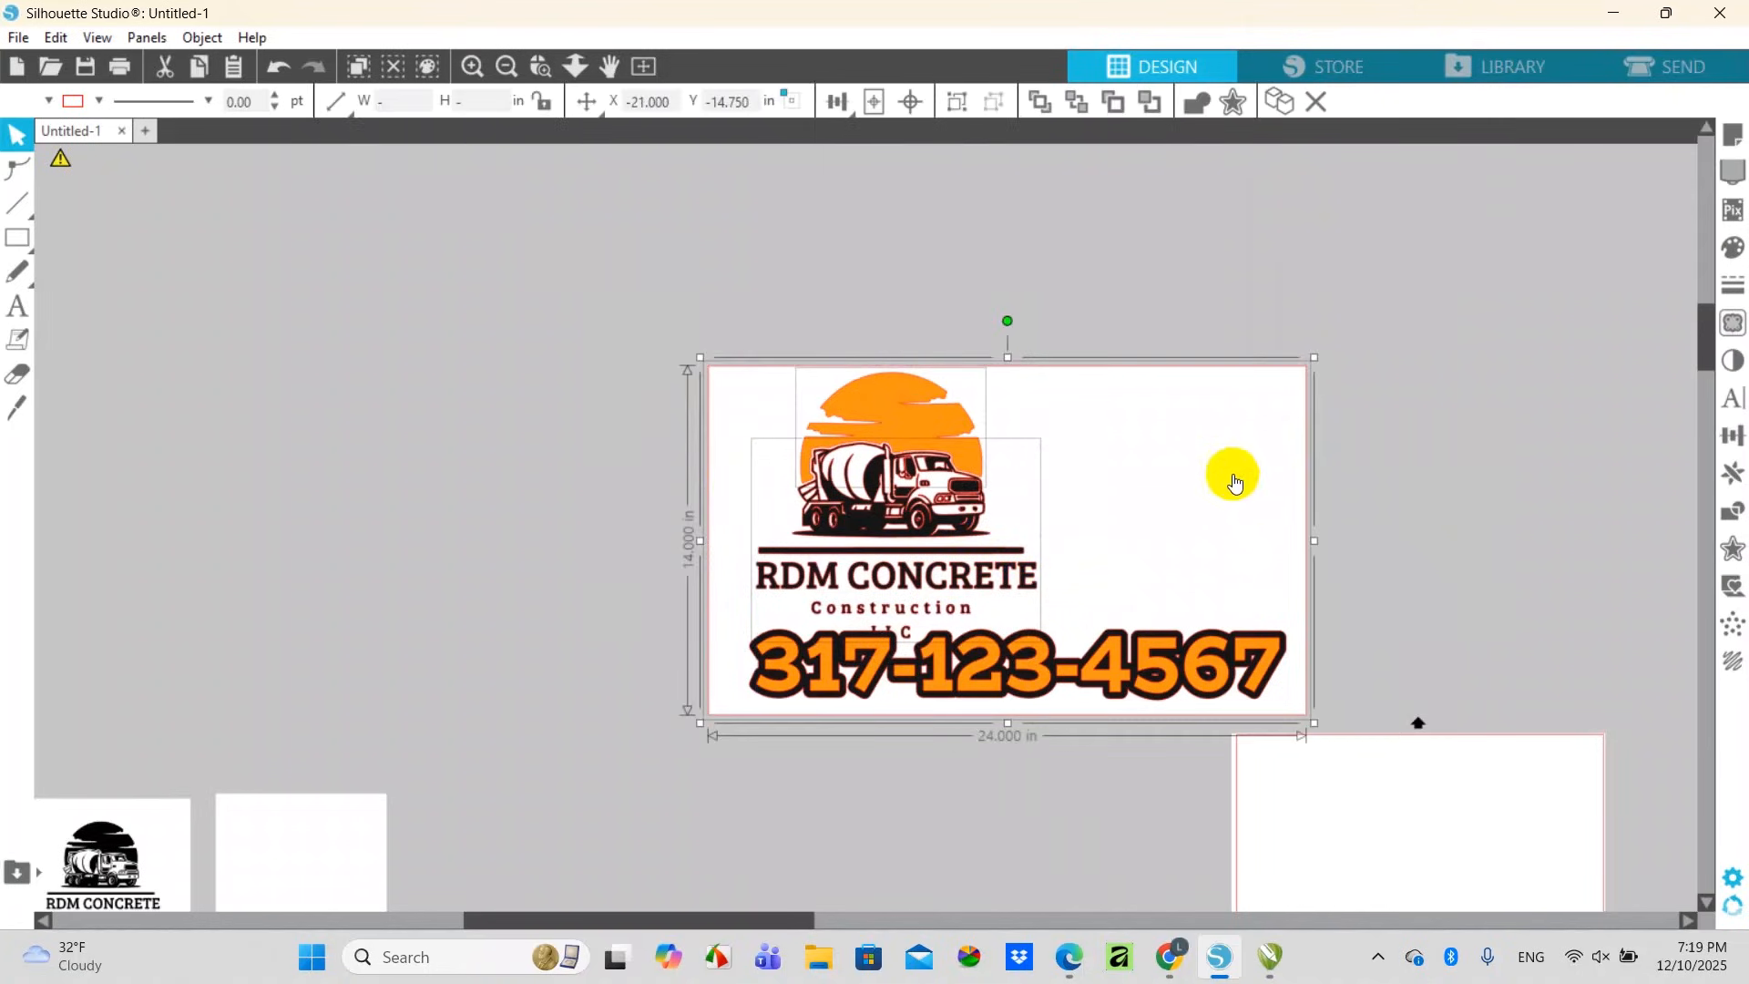
left_click(1540, 456)
left_click(1293, 471)
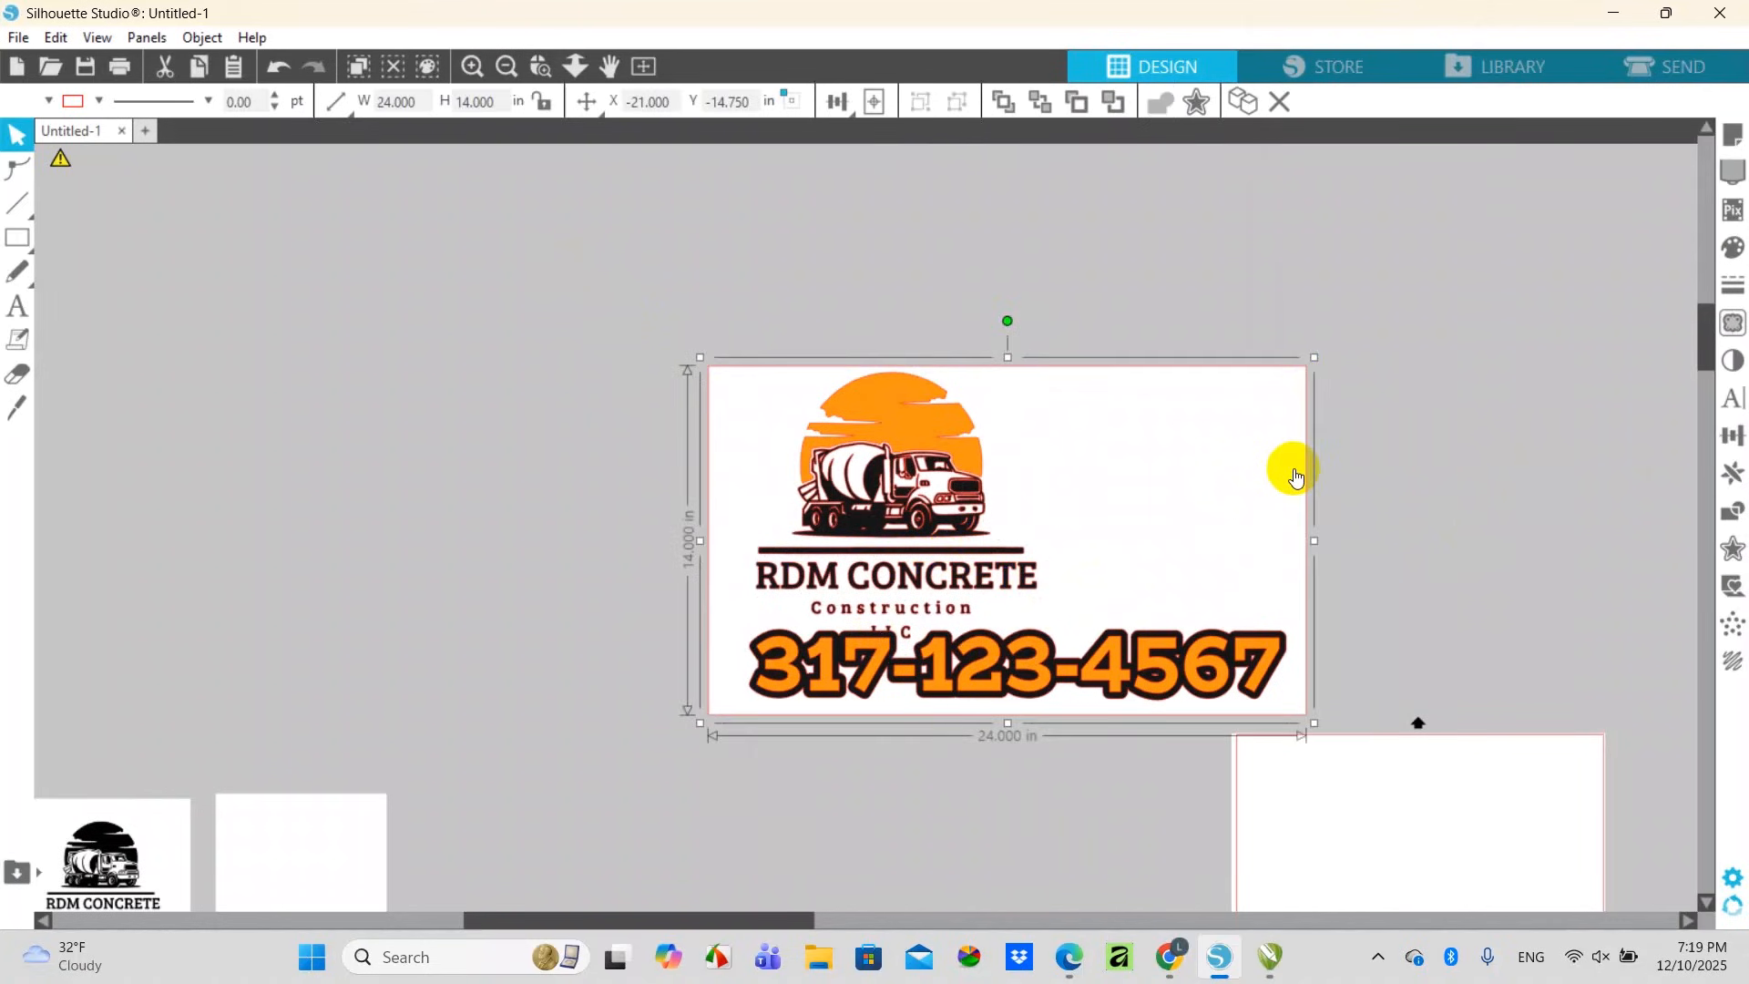
right_click(1297, 474)
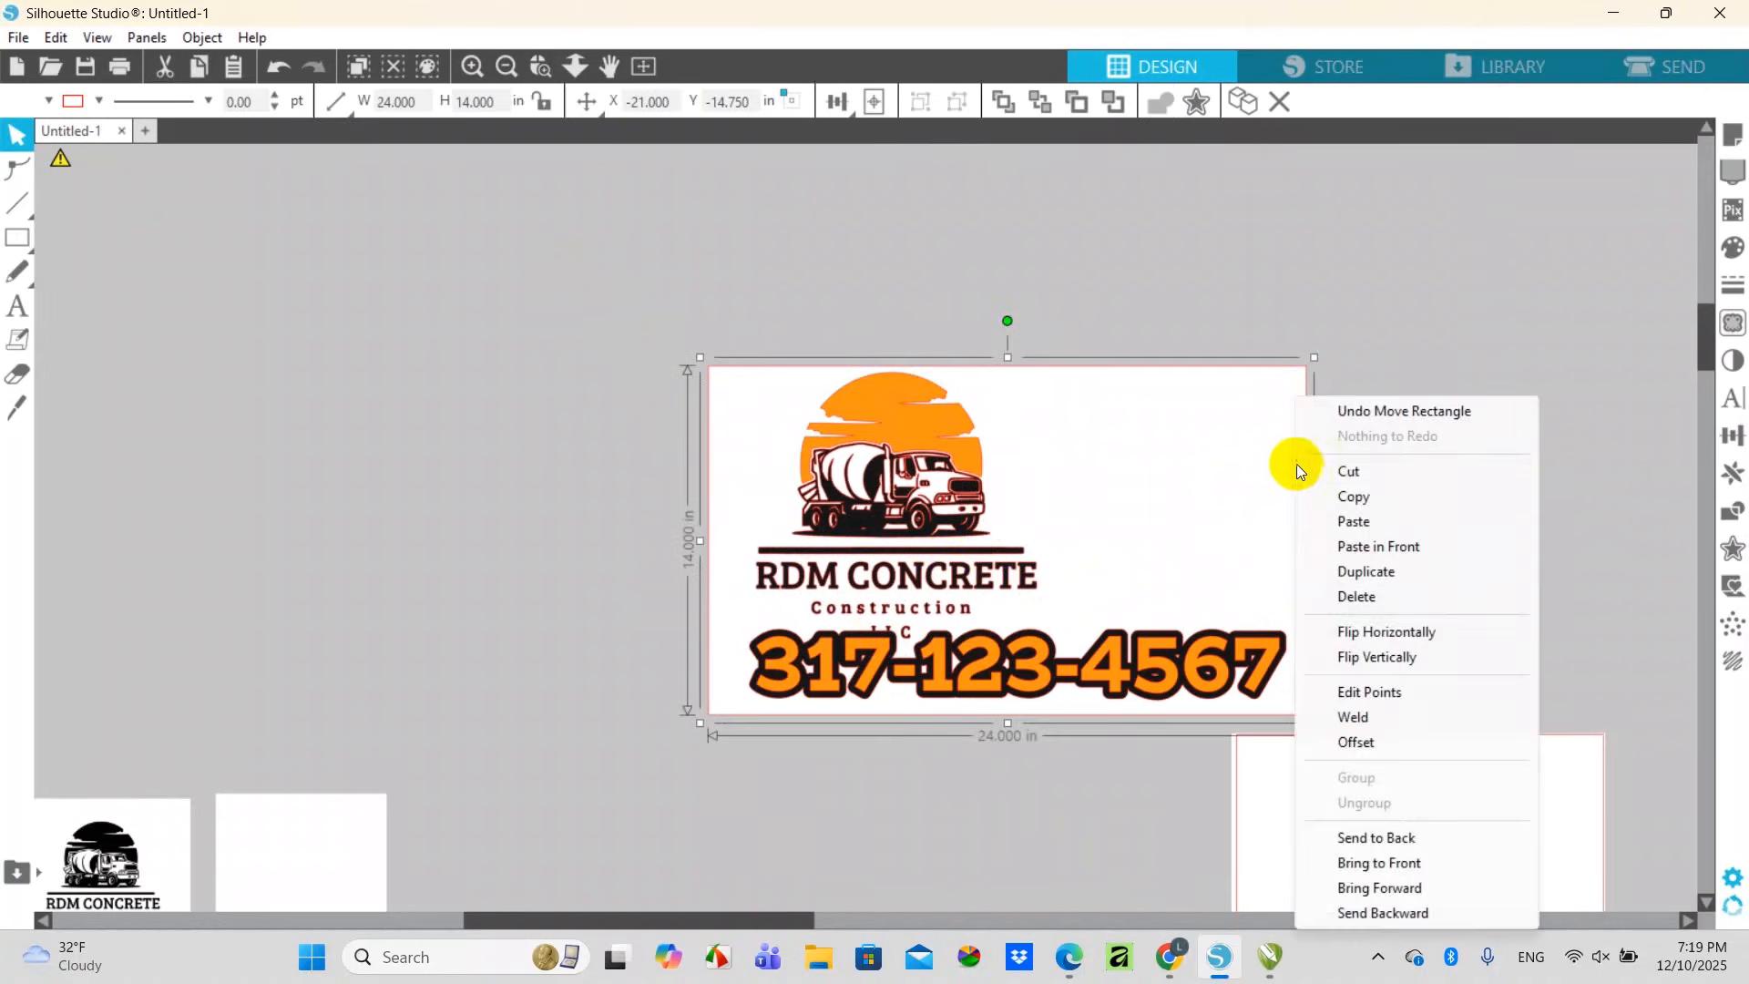
left_click(1356, 479)
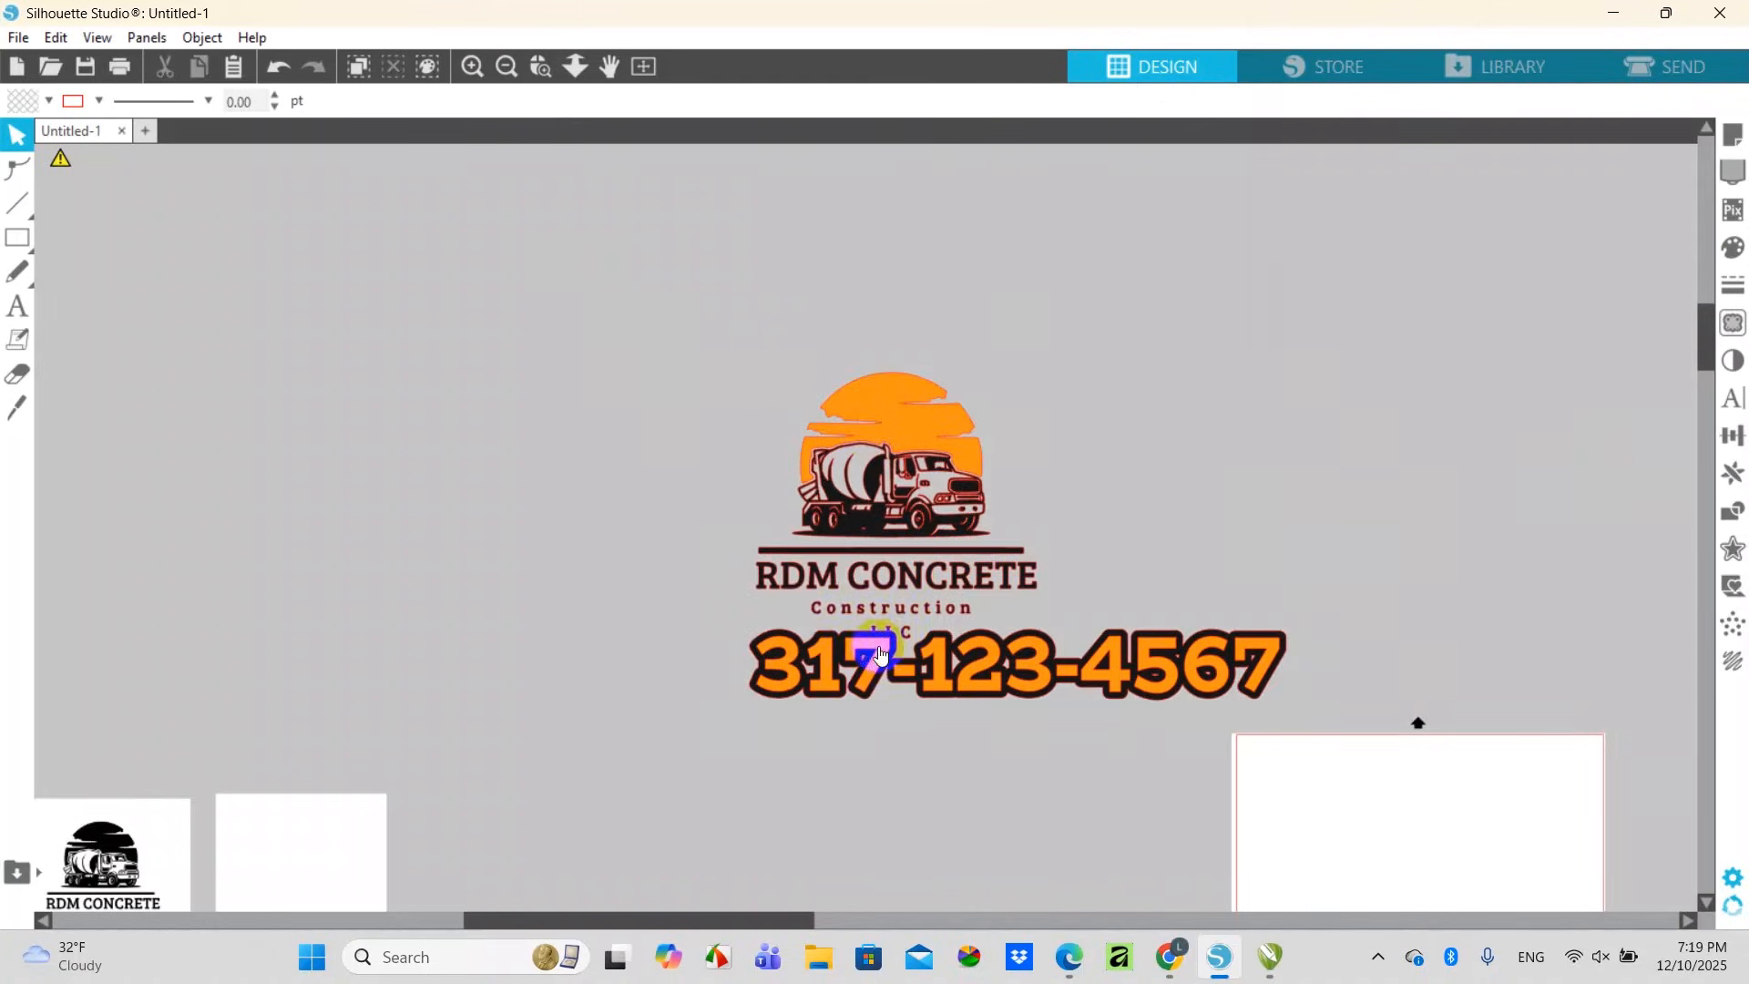
Scale the whole logo down proportionally to about 9.6 in high, above the phone number
left_click(938, 460)
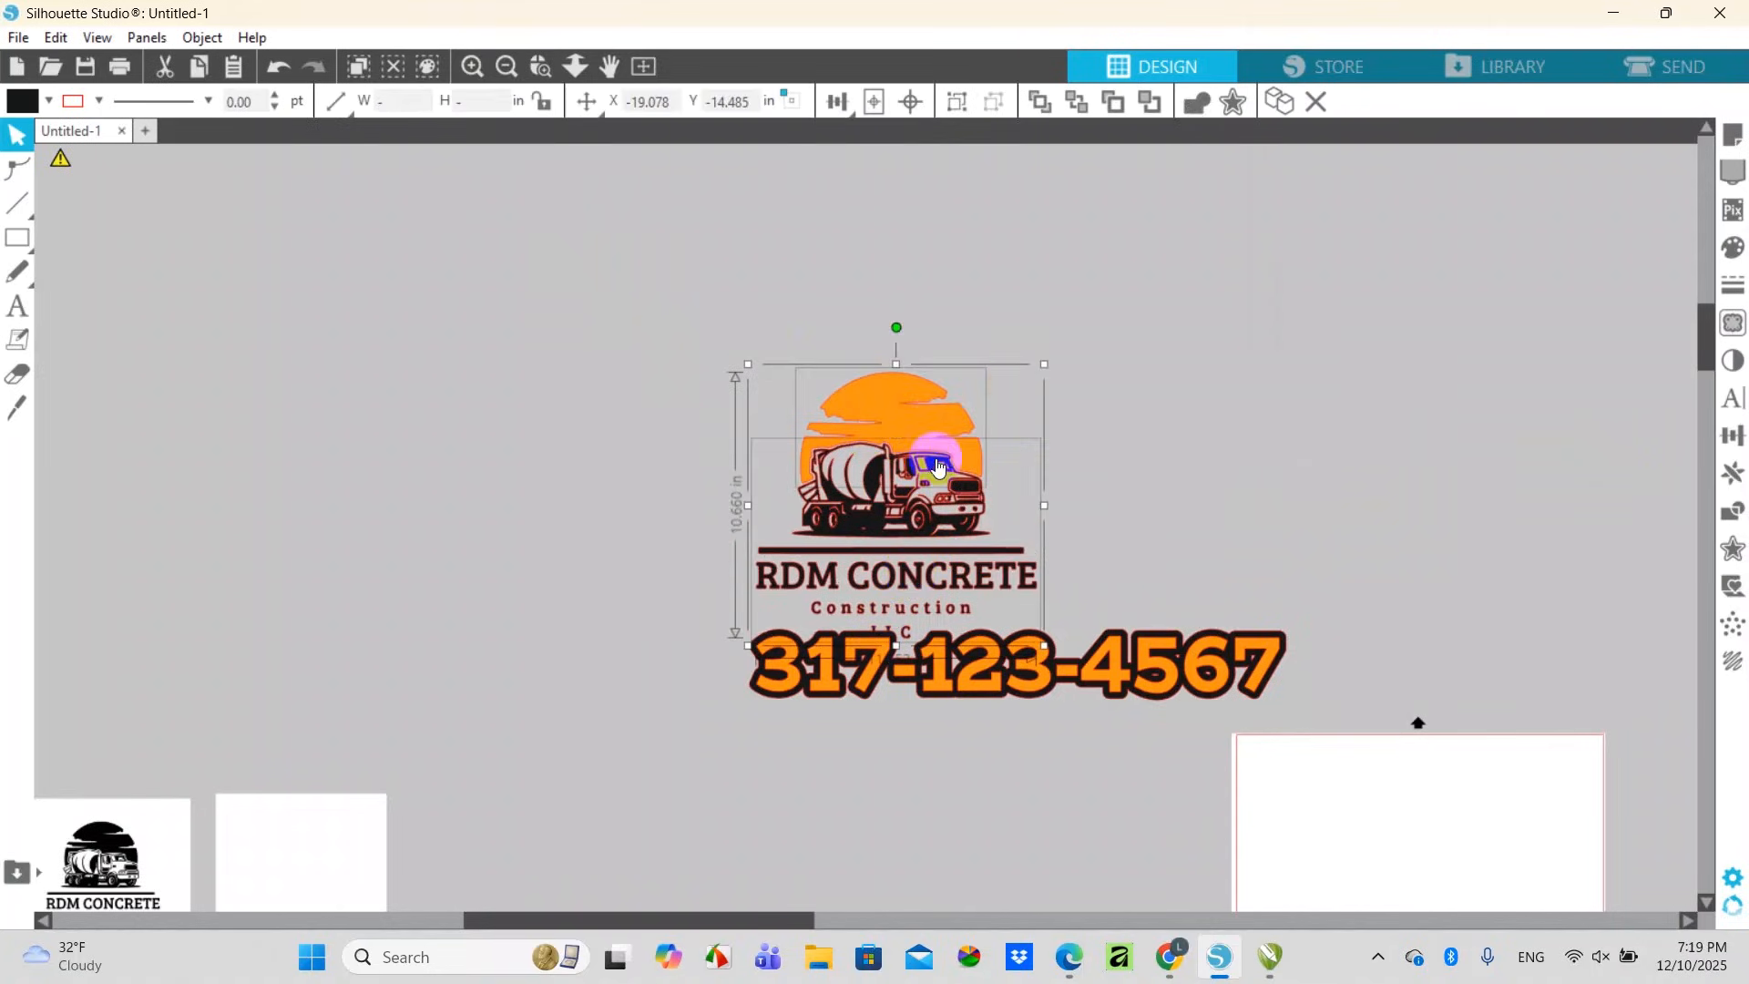
left_click_drag(1043, 365, 1018, 399)
left_click_drag(899, 509, 901, 496)
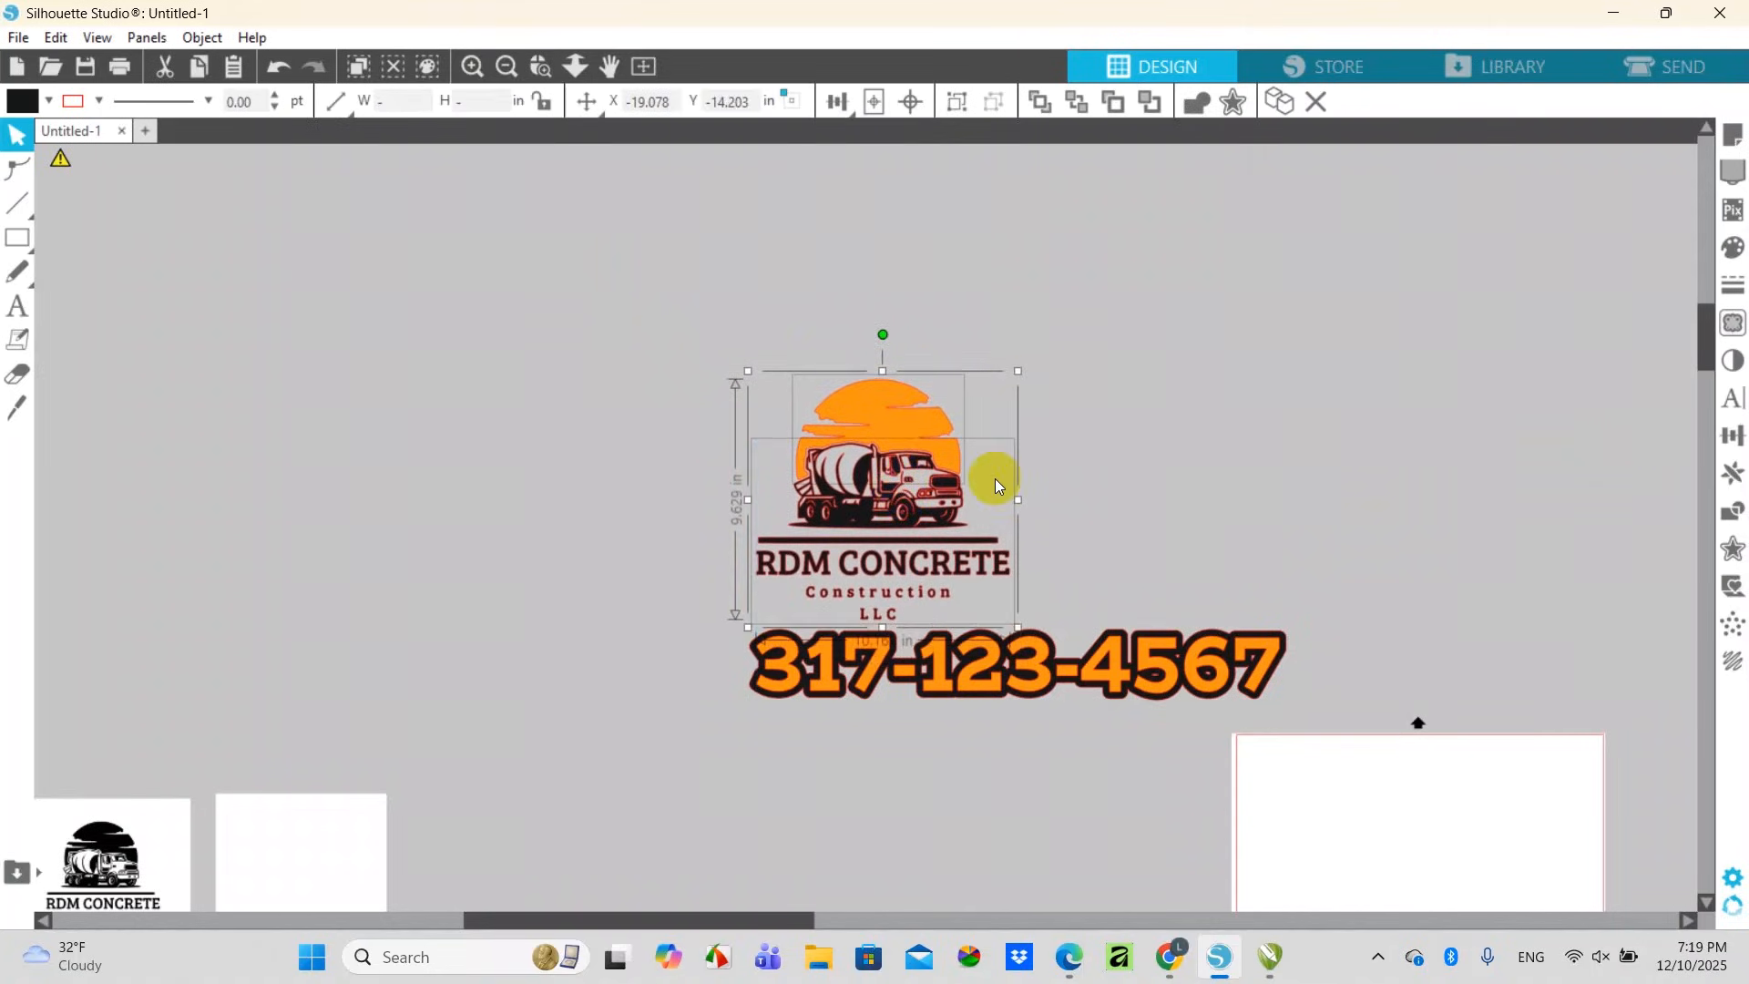
left_click(1038, 479)
left_click_drag(659, 305, 1349, 702)
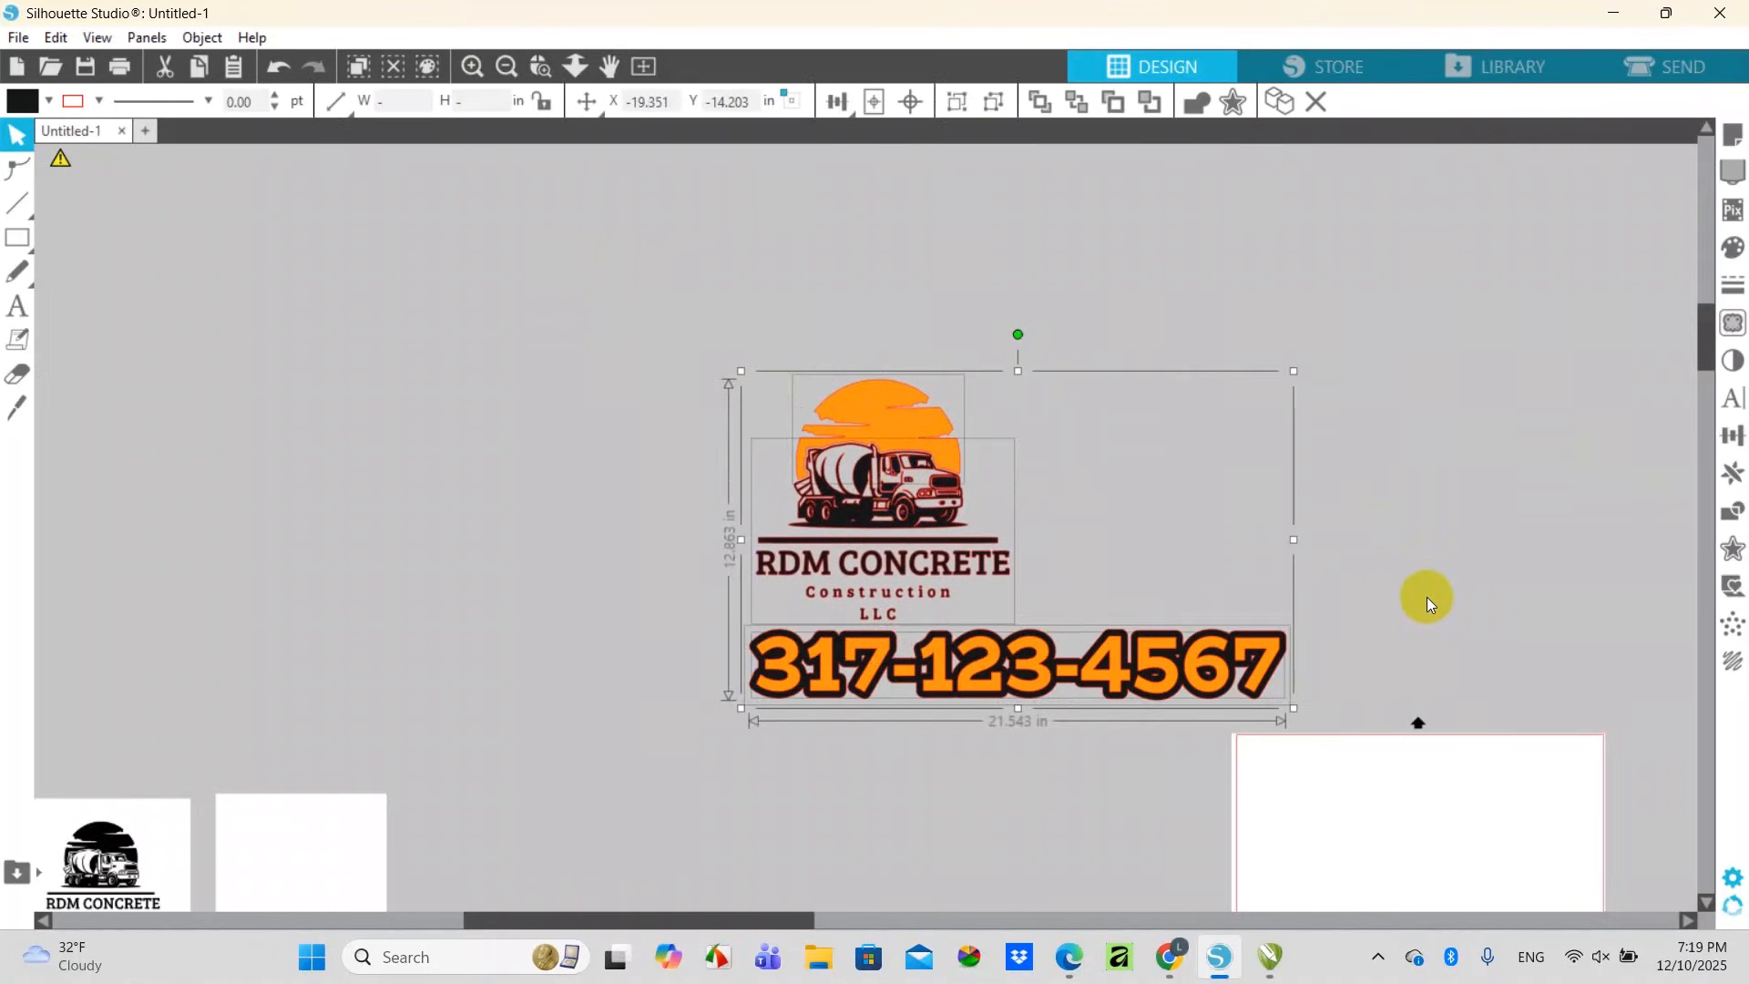
left_click(1415, 583)
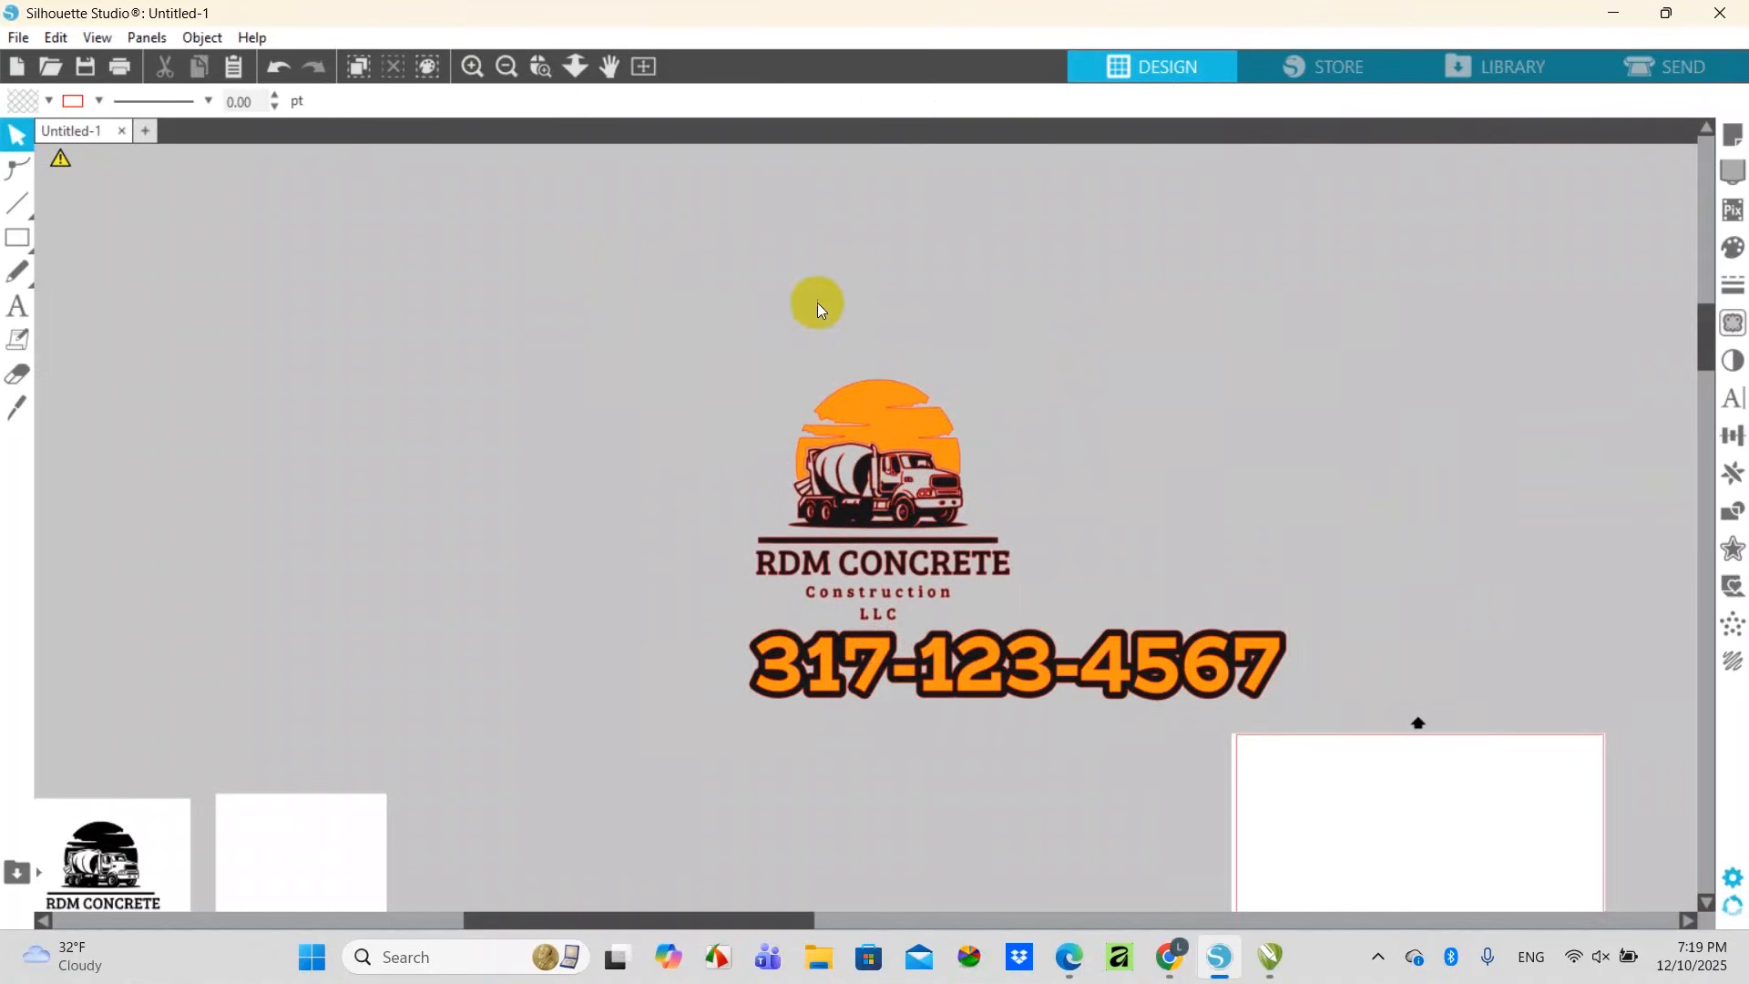
Shrink the logo slightly more, keeping its lower-left corner in place above the phone number
left_click_drag(644, 265, 1089, 572)
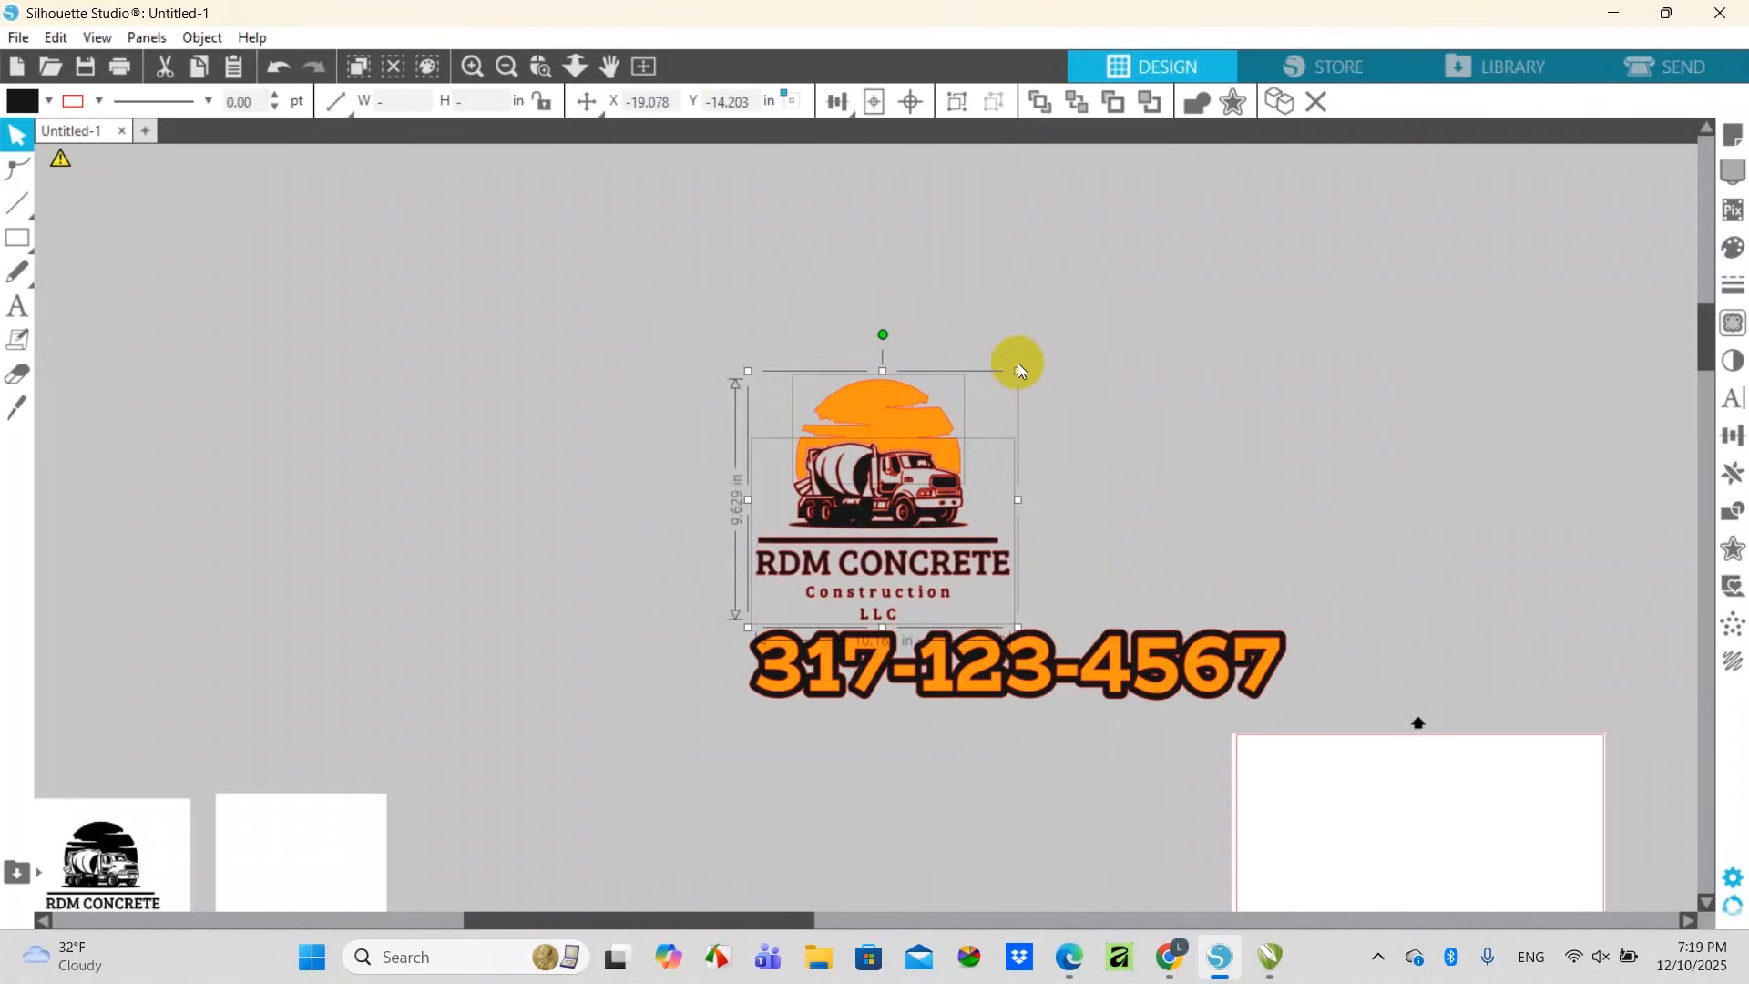
left_click_drag(1017, 370, 1007, 401)
left_click(1101, 395)
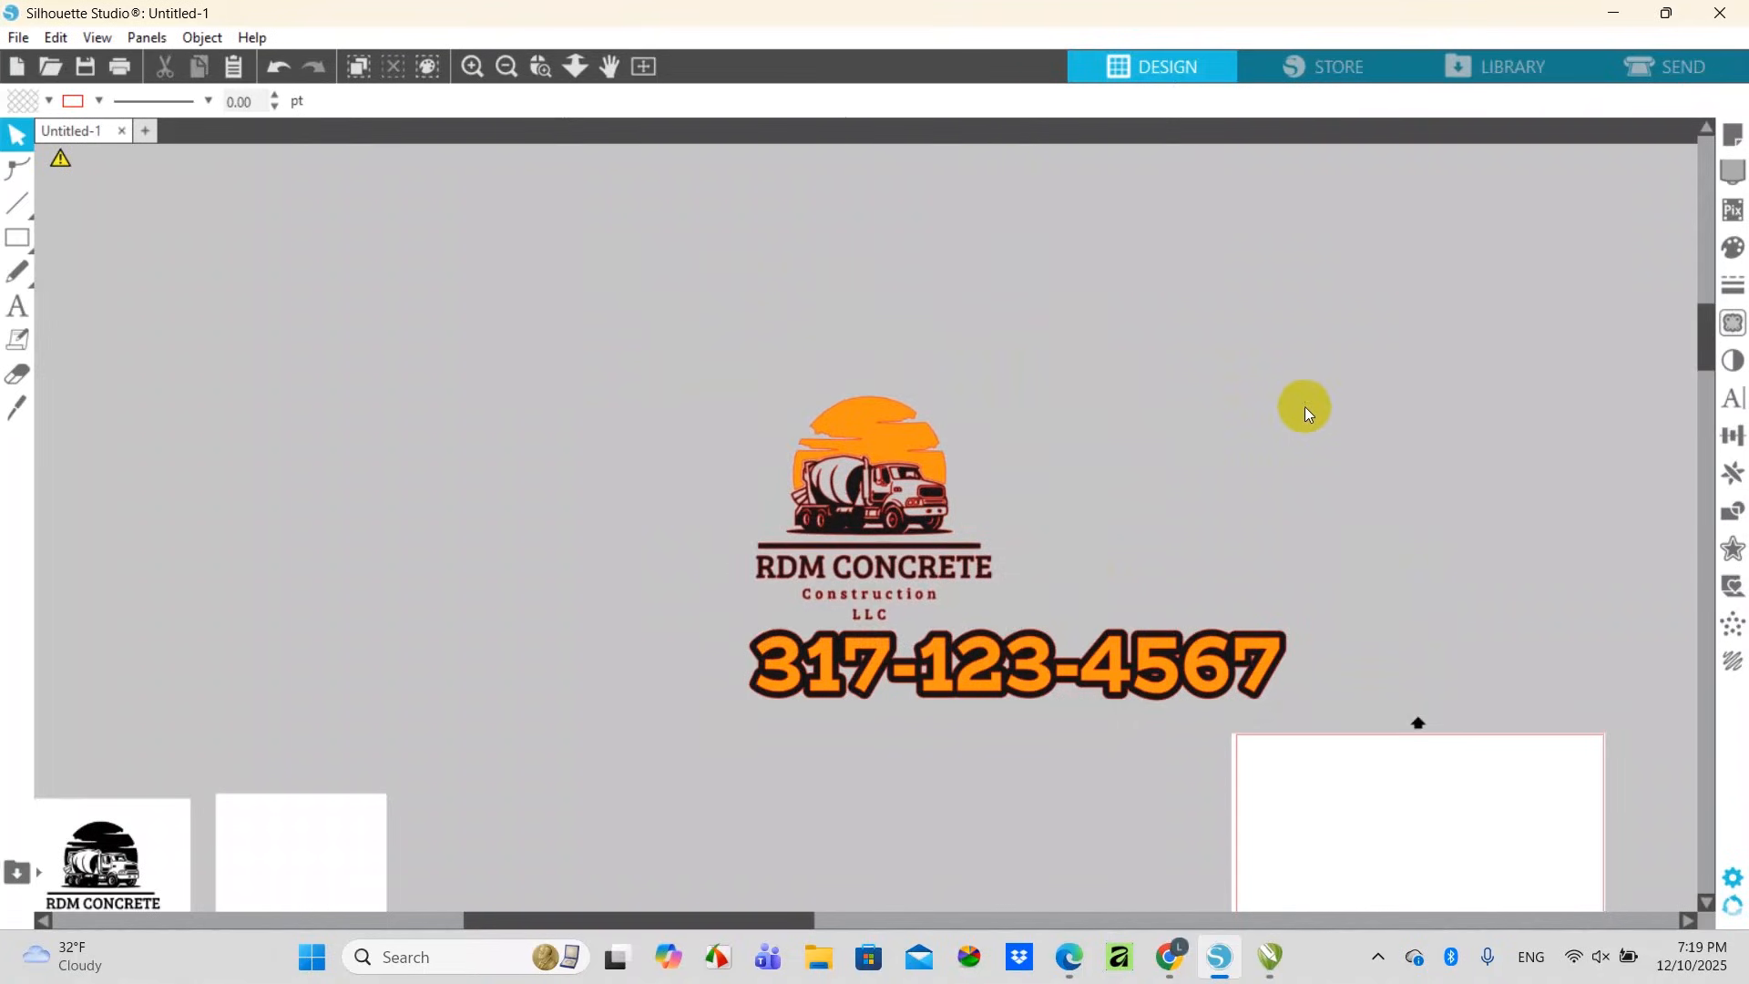
Paste the cut 24 by 14 in white rectangle back into the layout and send it behind the logo and phone number
right_click(1126, 342)
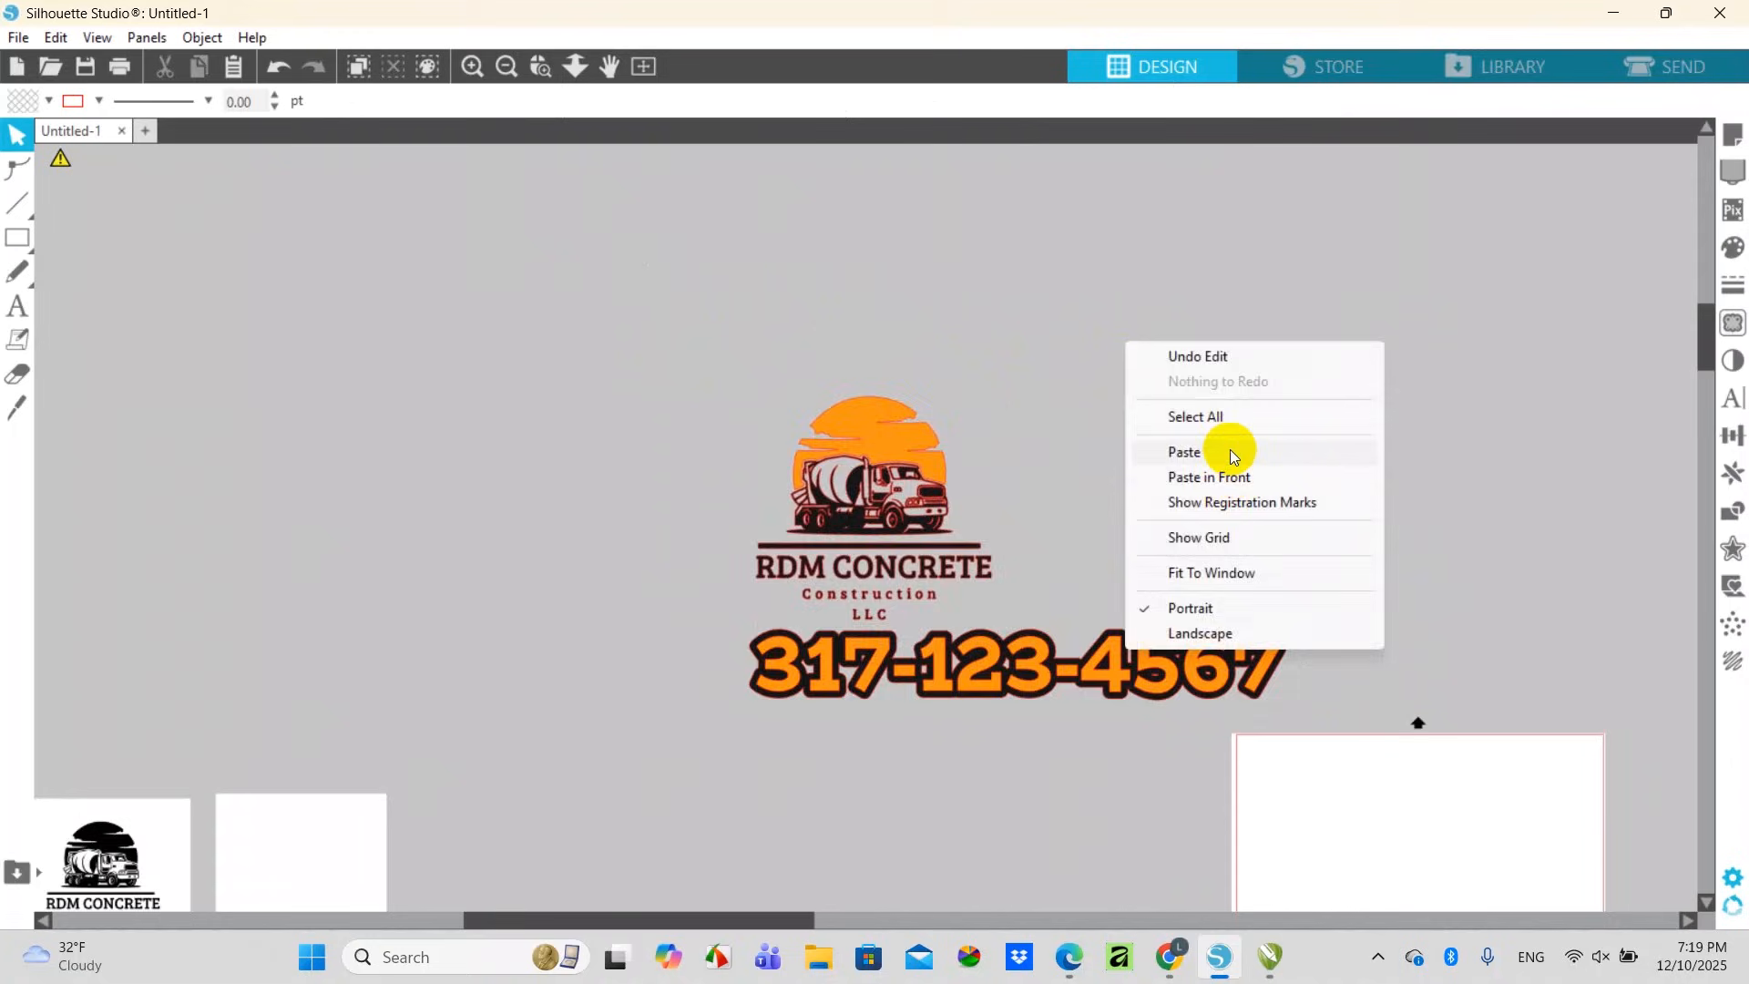
left_click(1230, 451)
right_click(1161, 485)
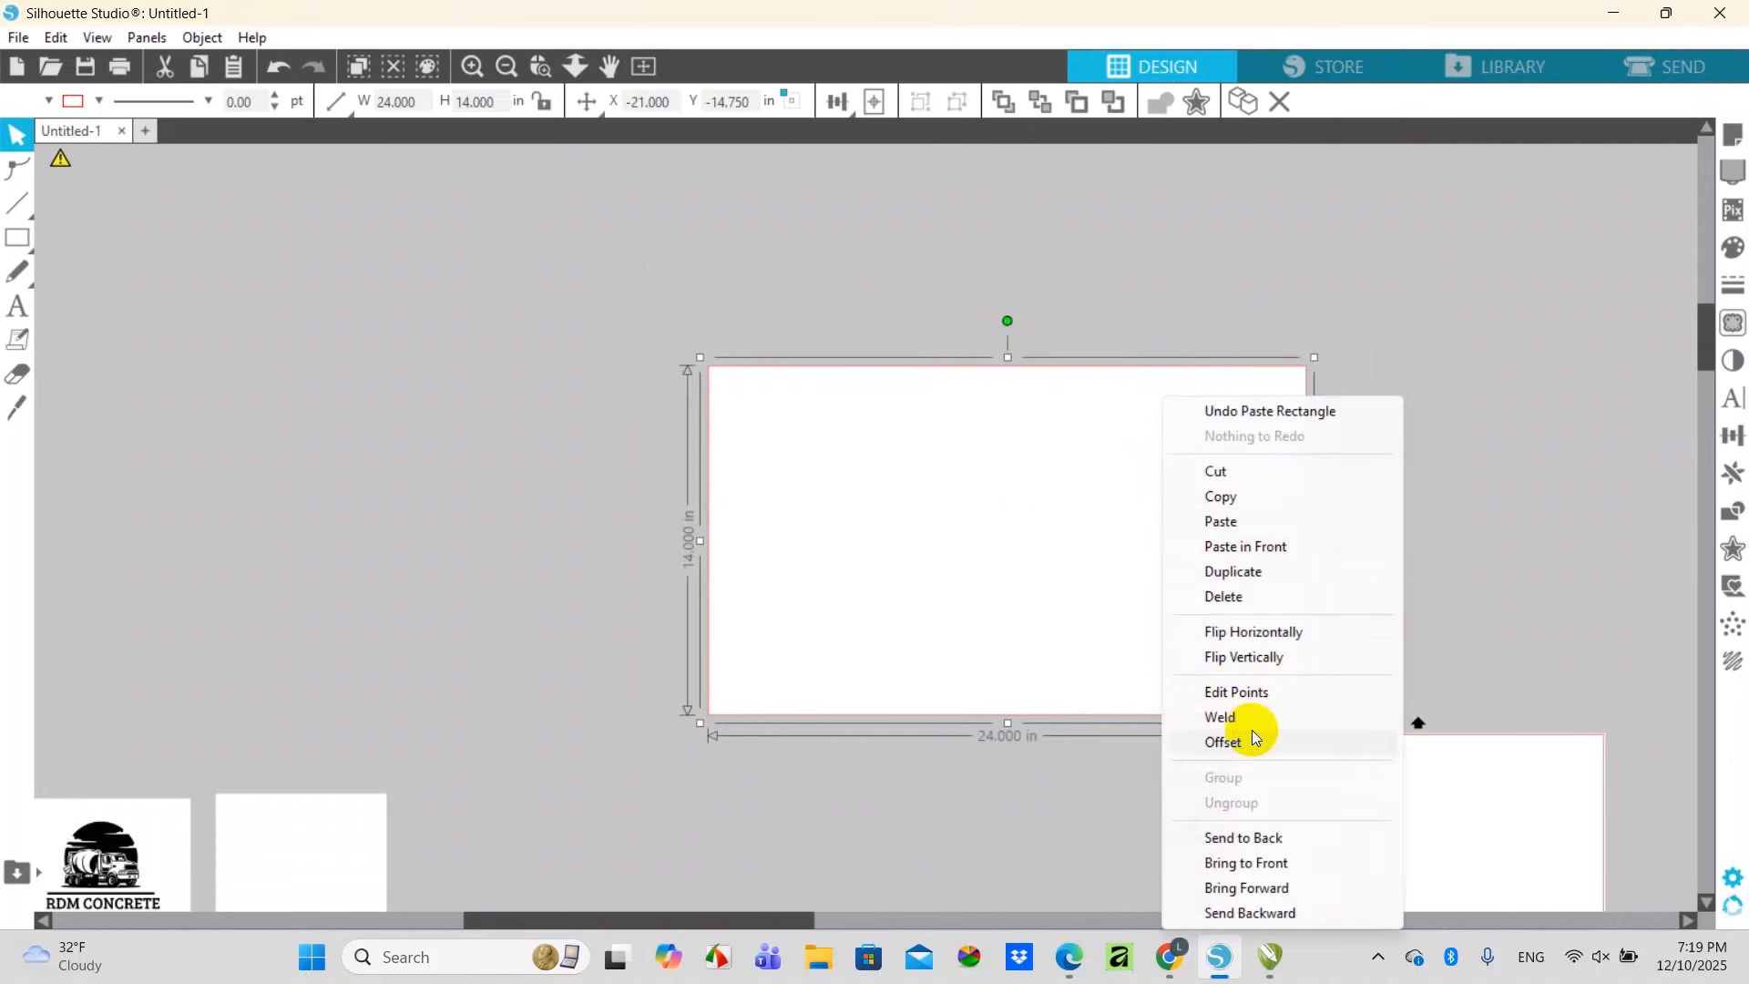
left_click(1279, 840)
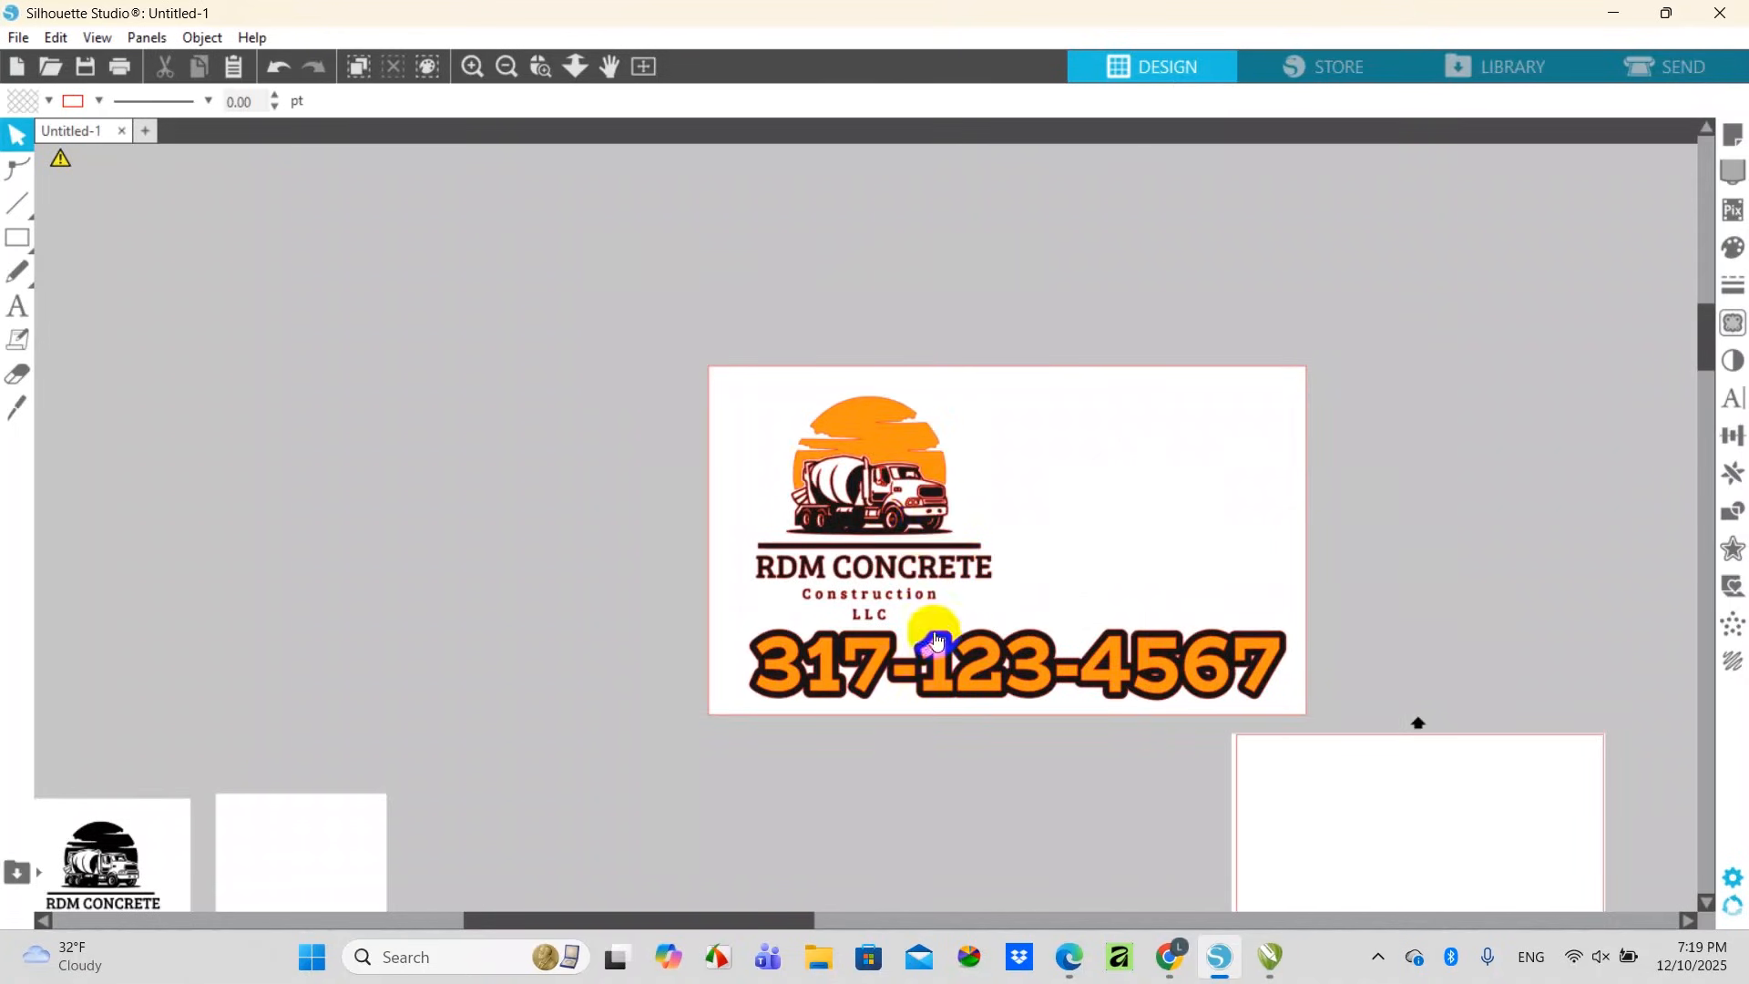
Add the text "-SERVICES" in the empty area above the white rectangle
left_click(17, 310)
left_click(1046, 288)
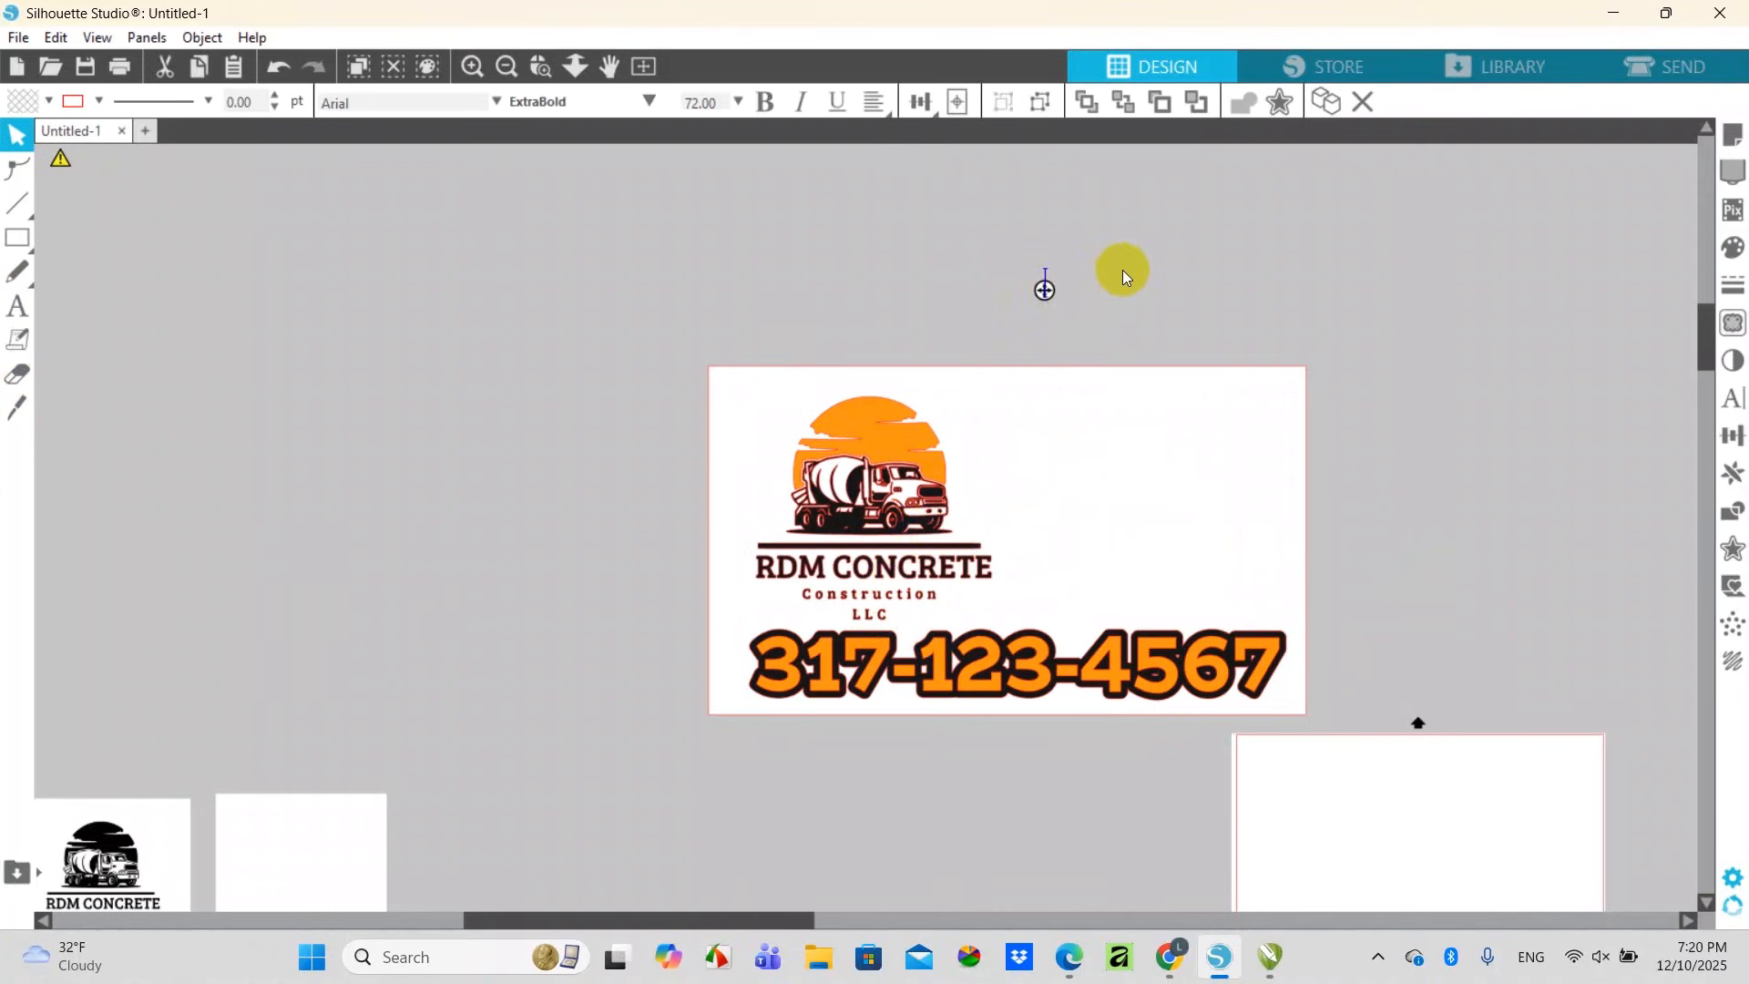
type("SERVICES")
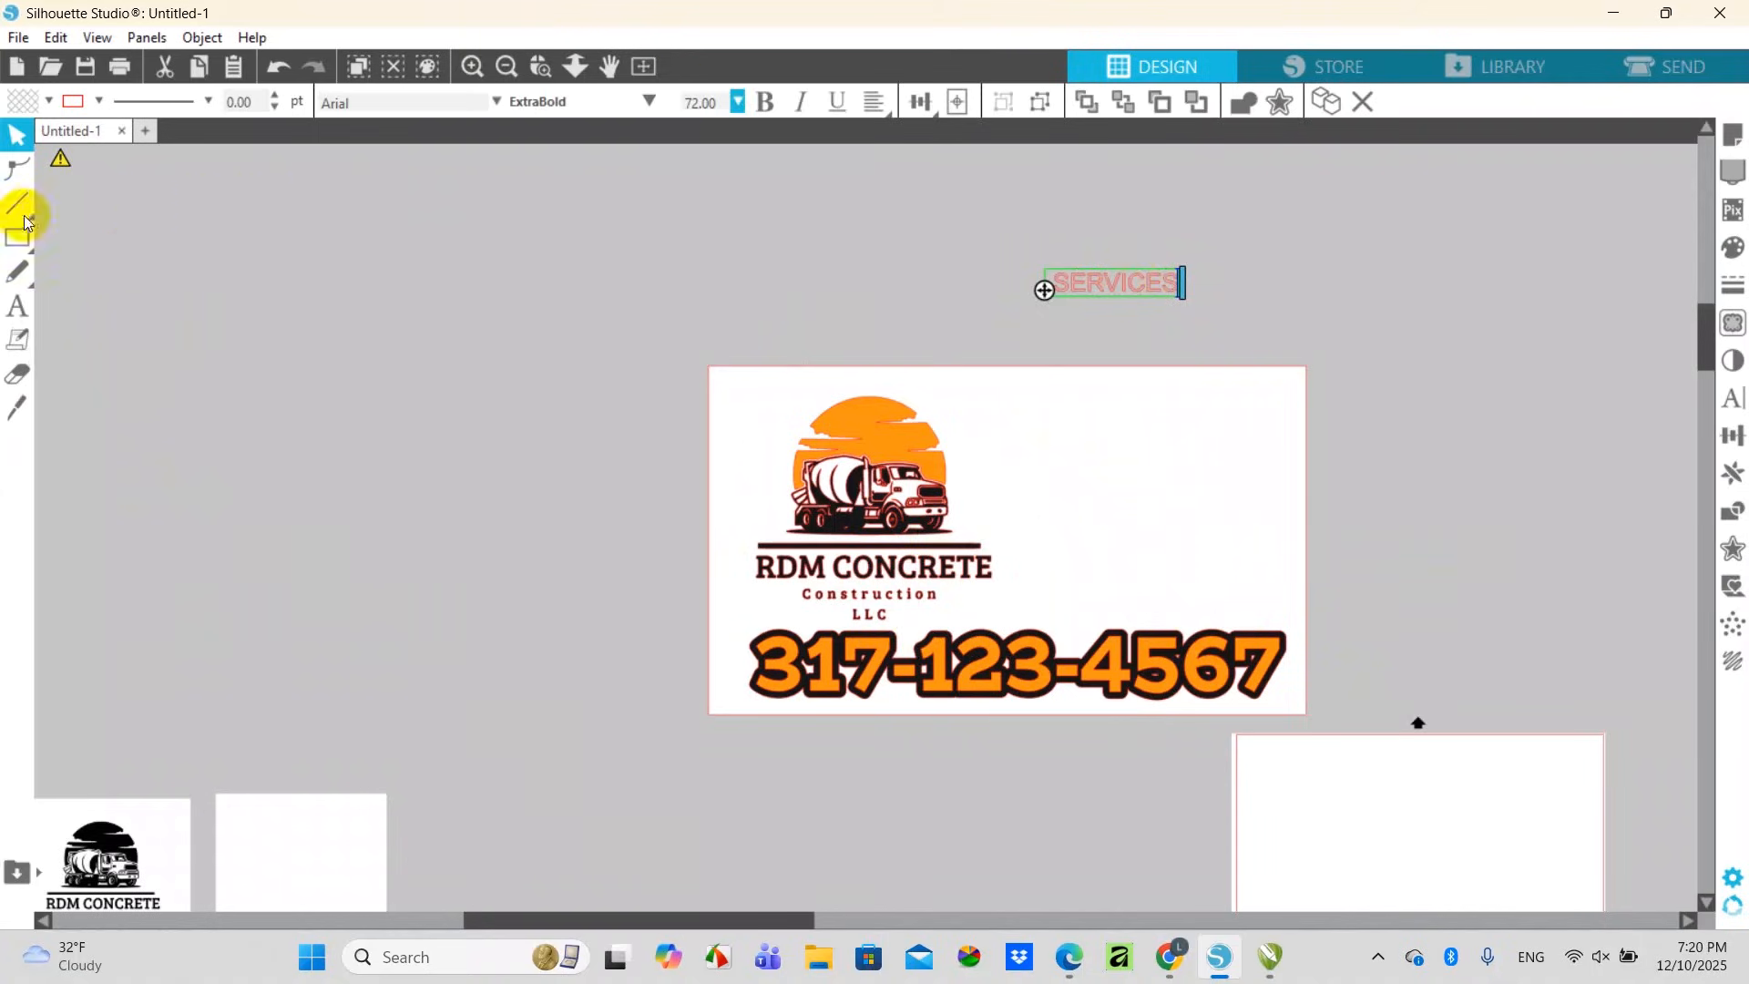
left_click(21, 137)
Change the font of the "-SERVICES" text to BioRhyme ExtraBold
left_click(1120, 281)
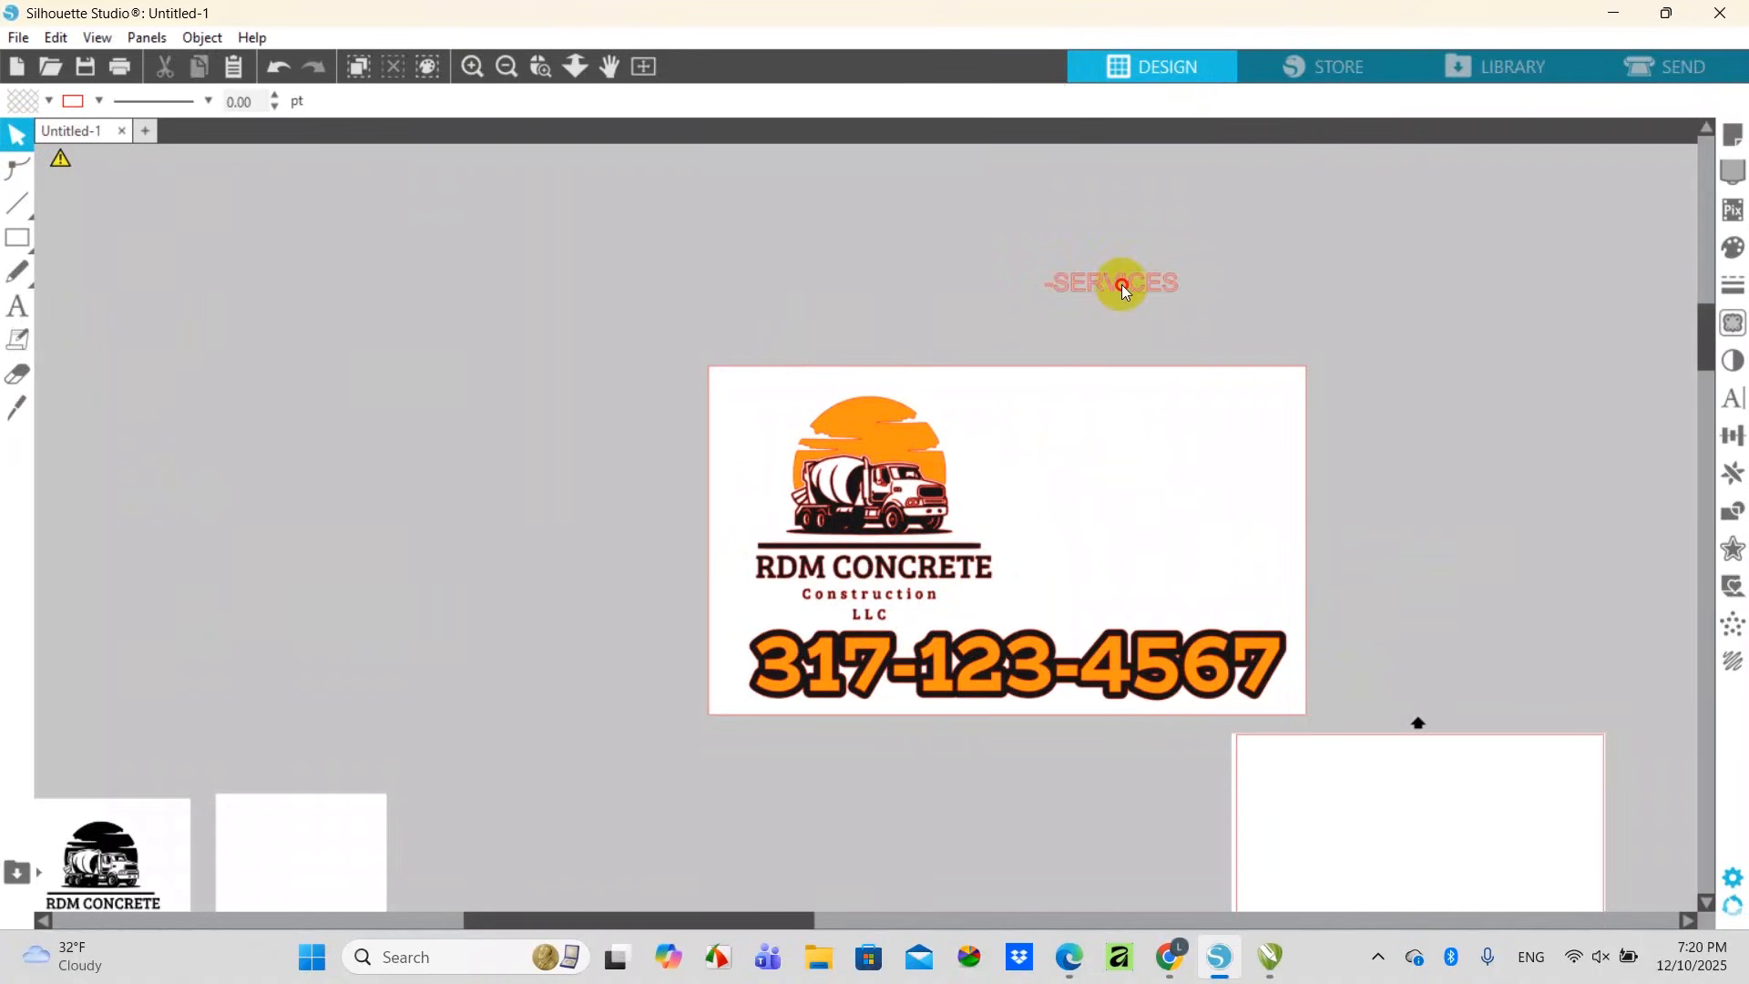
left_click(493, 101)
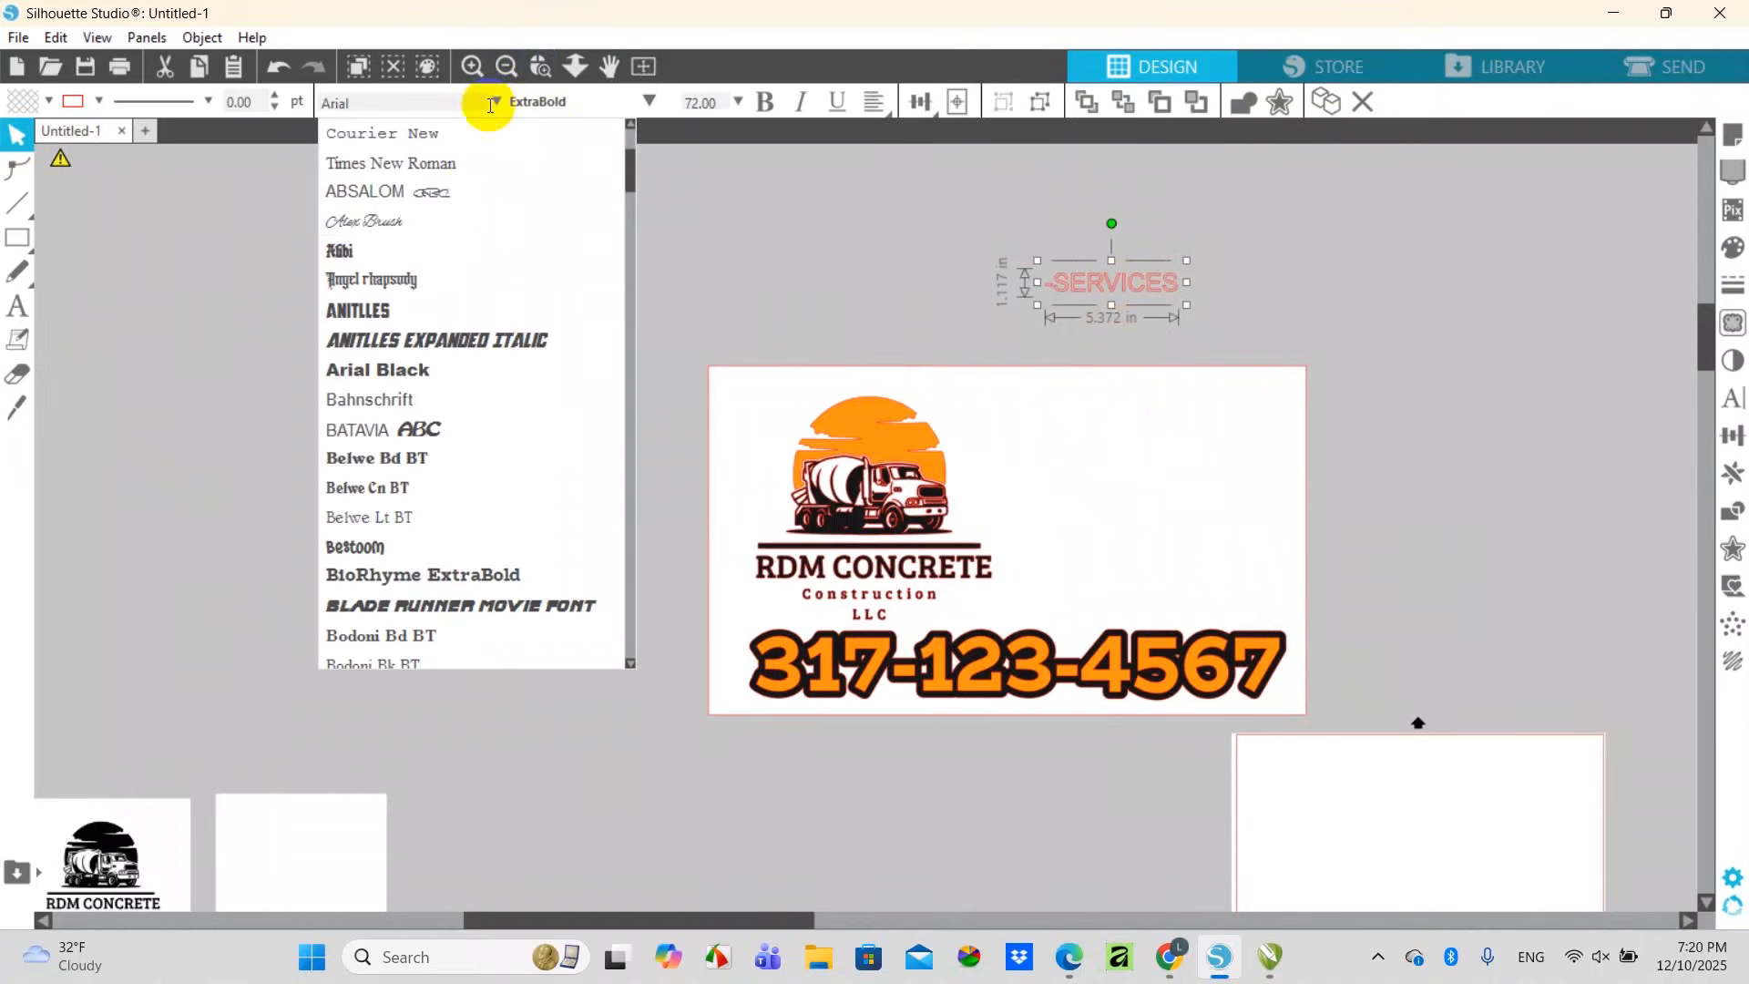
left_click(466, 574)
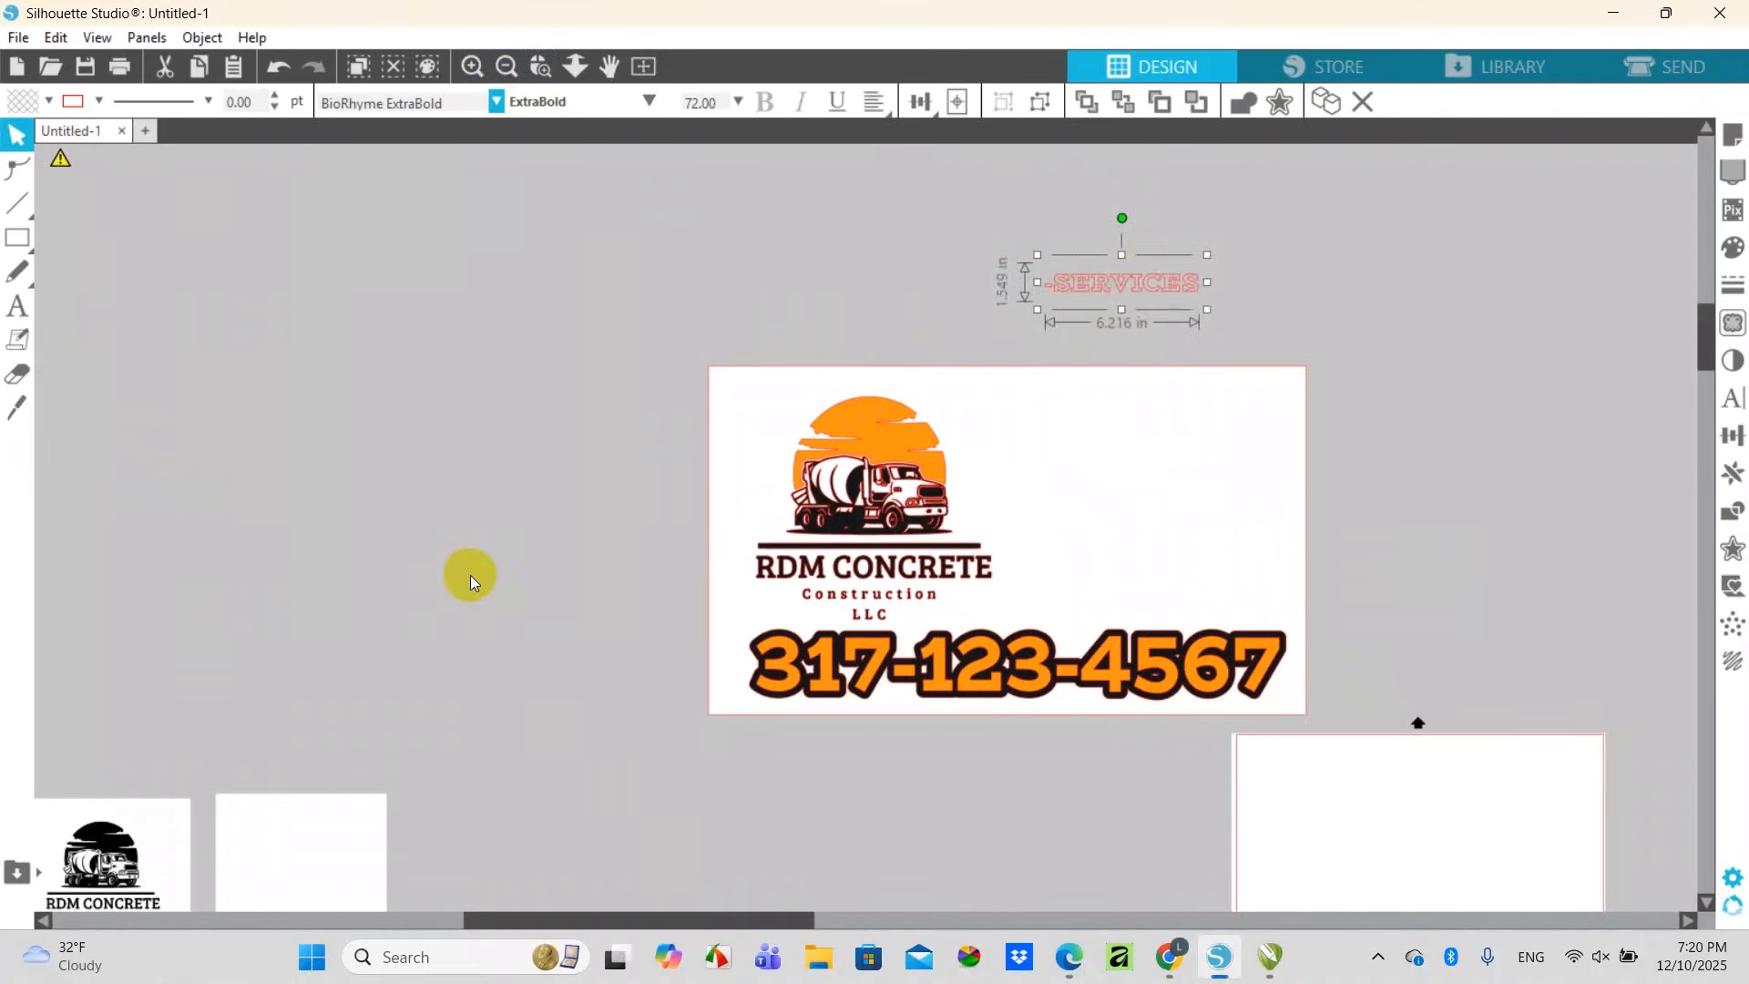
left_click(1333, 293)
Enlarge "-SERVICES" to about 9.7 in wide and 3 in high, and place it on the white rectangle beside the logo
left_click(1127, 302)
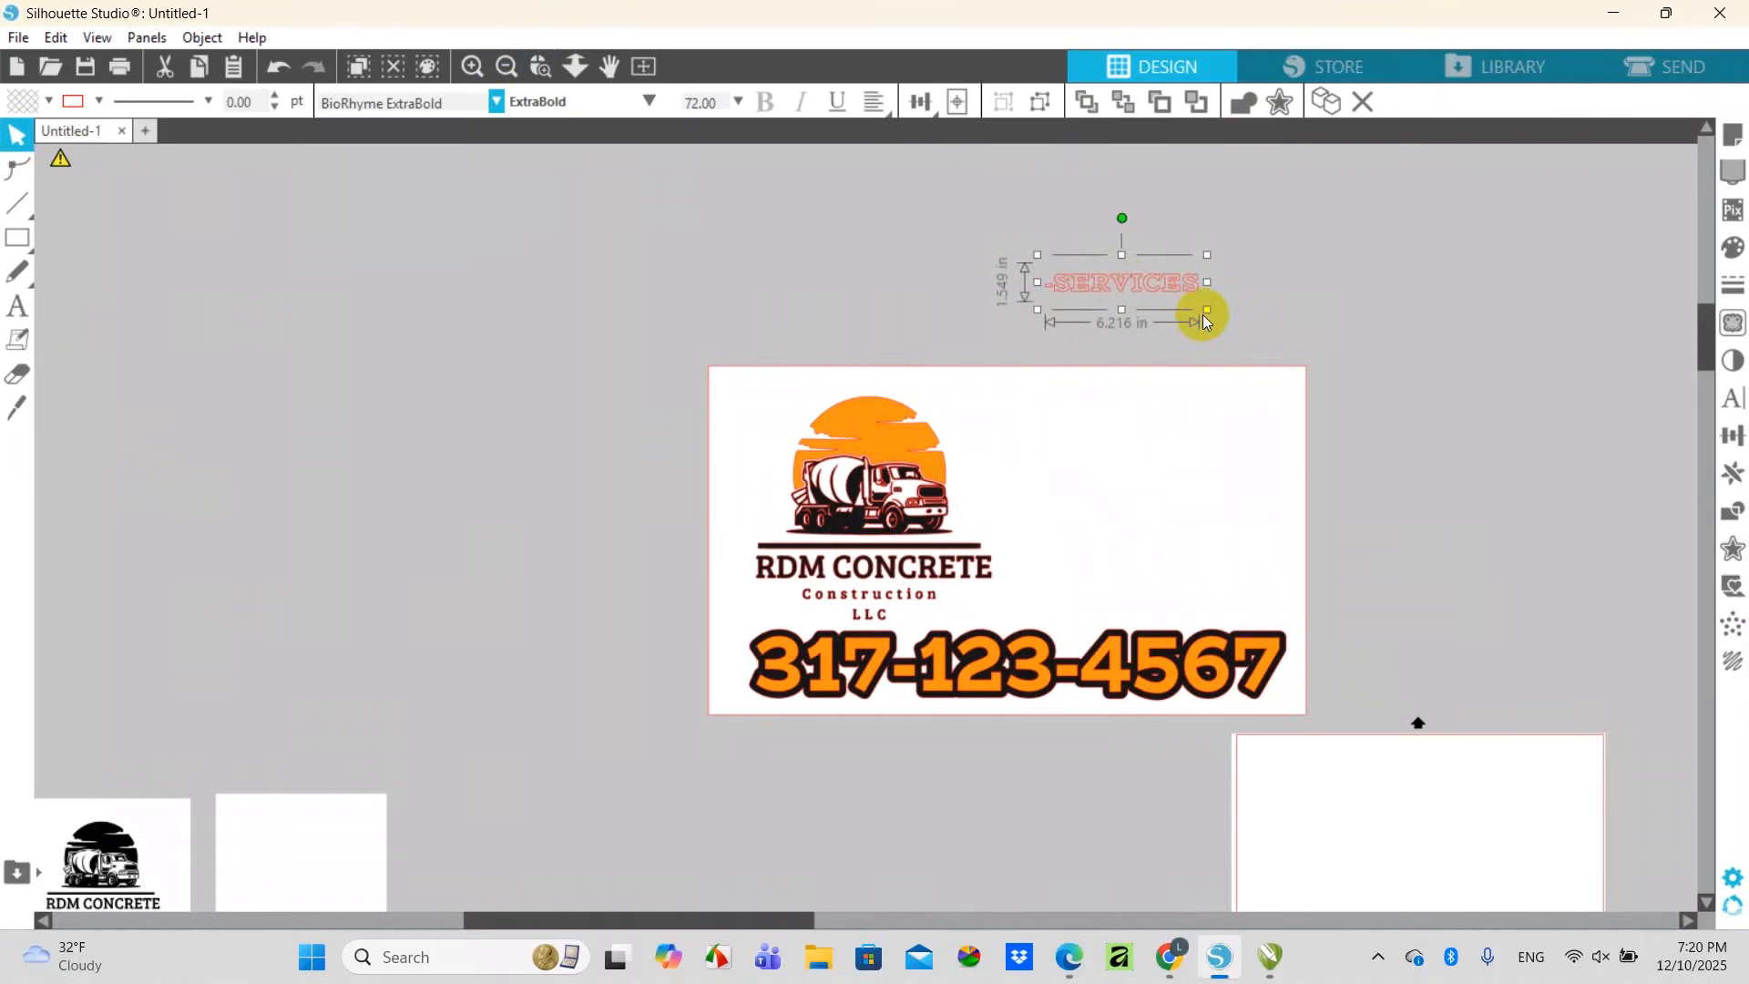
left_click_drag(1204, 312, 1294, 334)
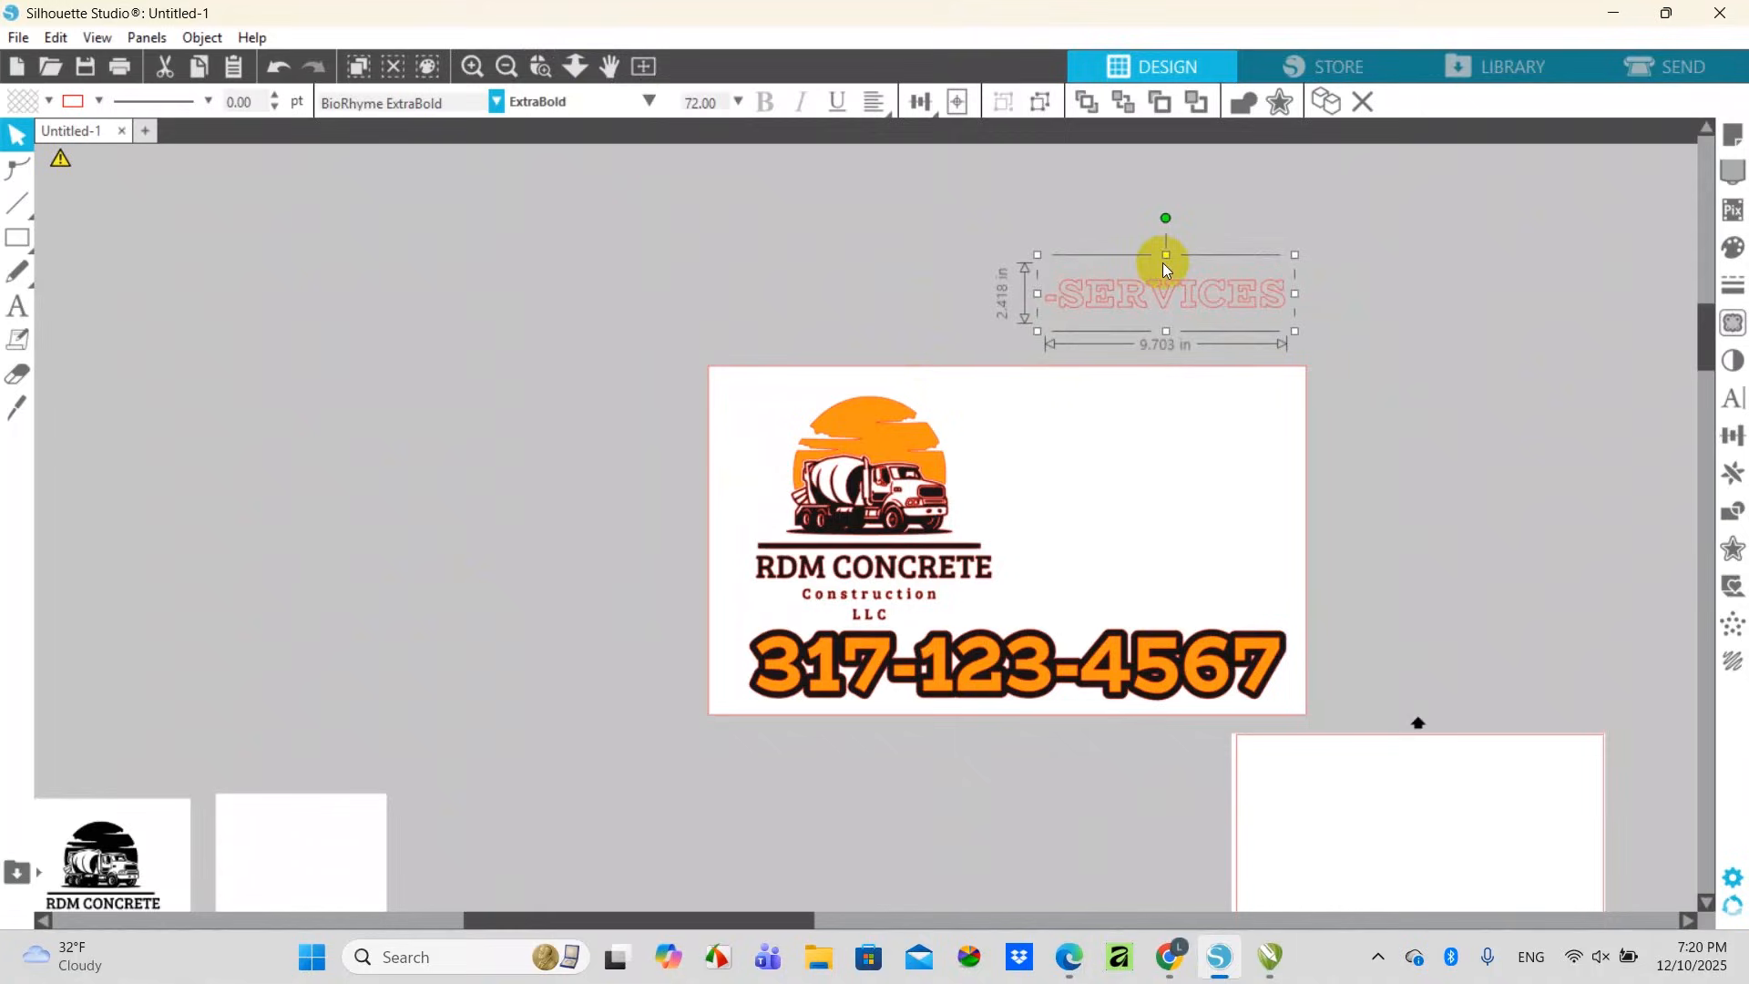
left_click_drag(1166, 262, 1169, 244)
left_click(1383, 363)
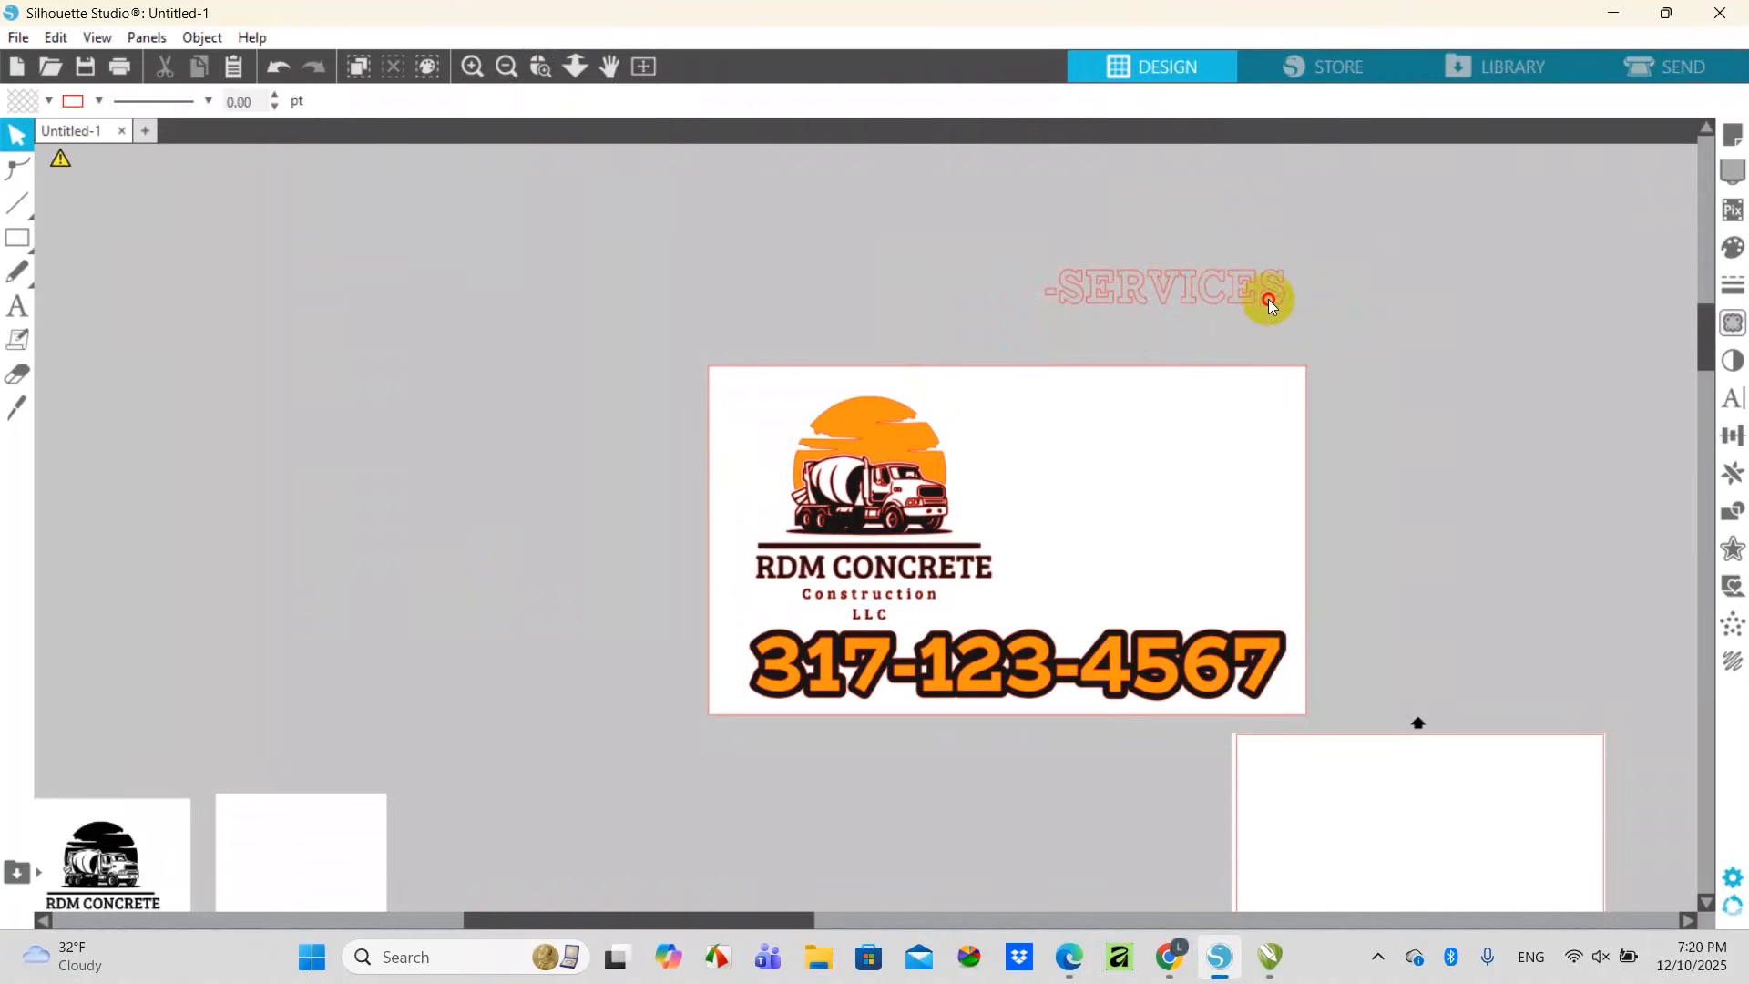
left_click_drag(1273, 305, 1270, 437)
left_click(1416, 490)
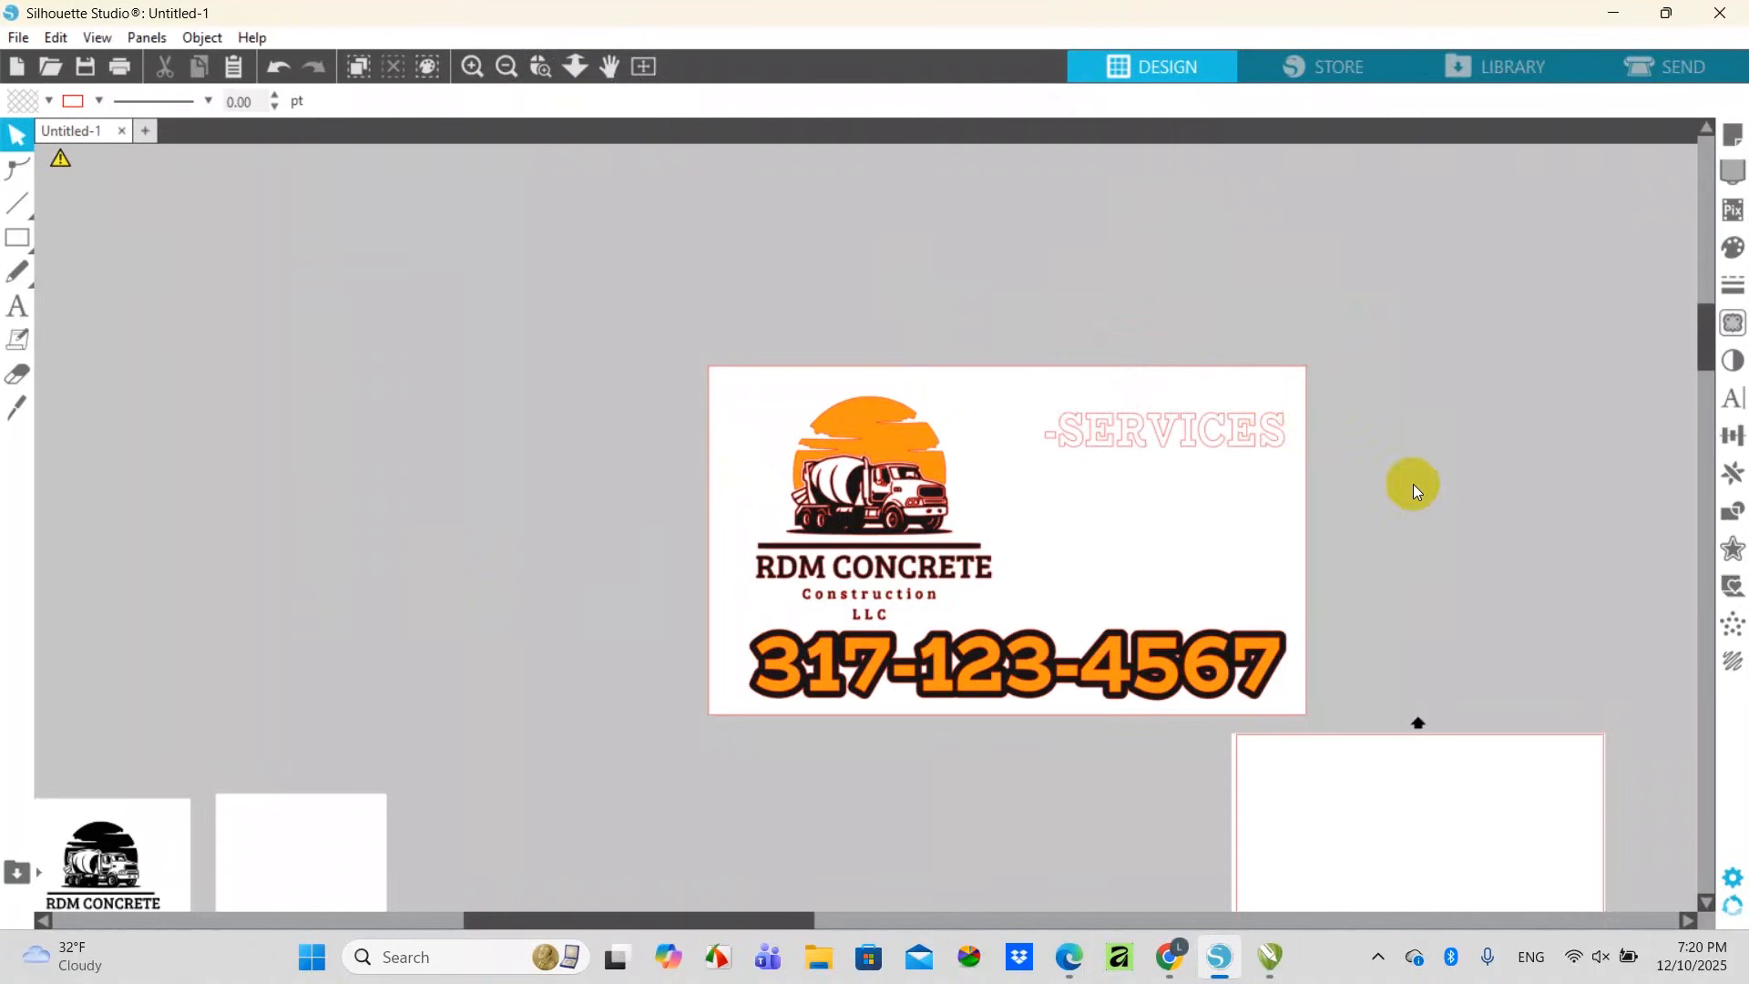
Fill the "-SERVICES" text with the near-black colour 2B2B2B
left_click(1262, 429)
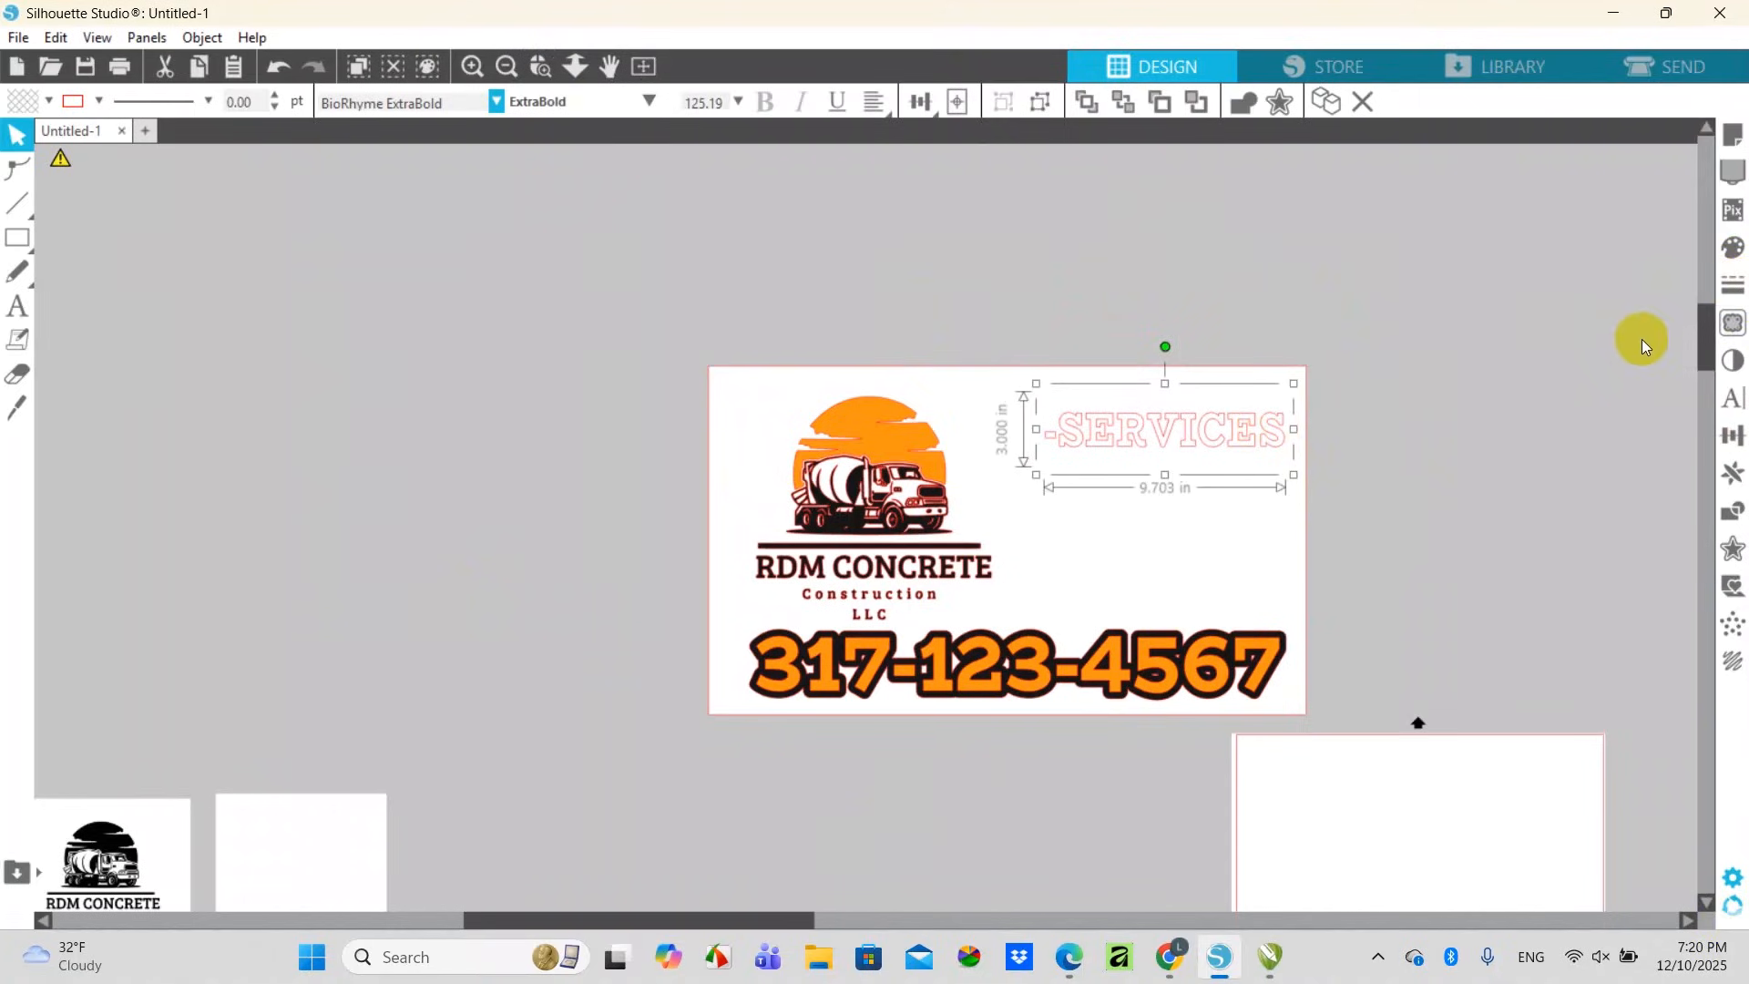
left_click(1733, 246)
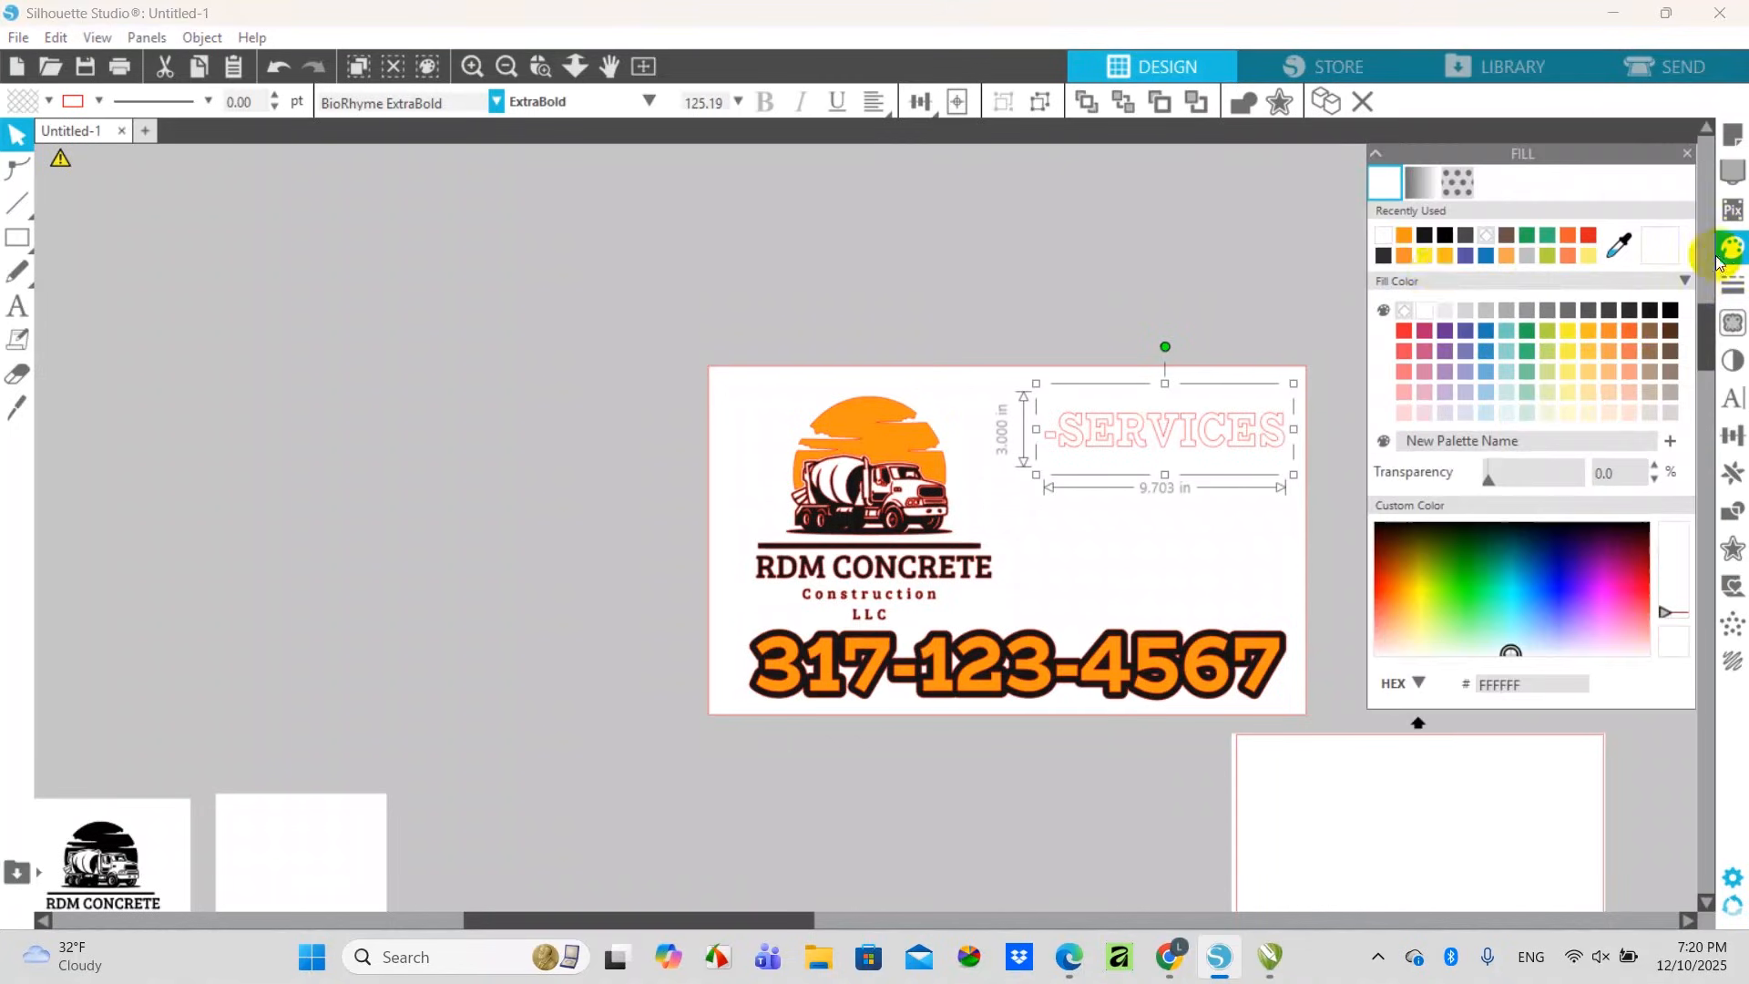
left_click(1385, 255)
left_click(1313, 389)
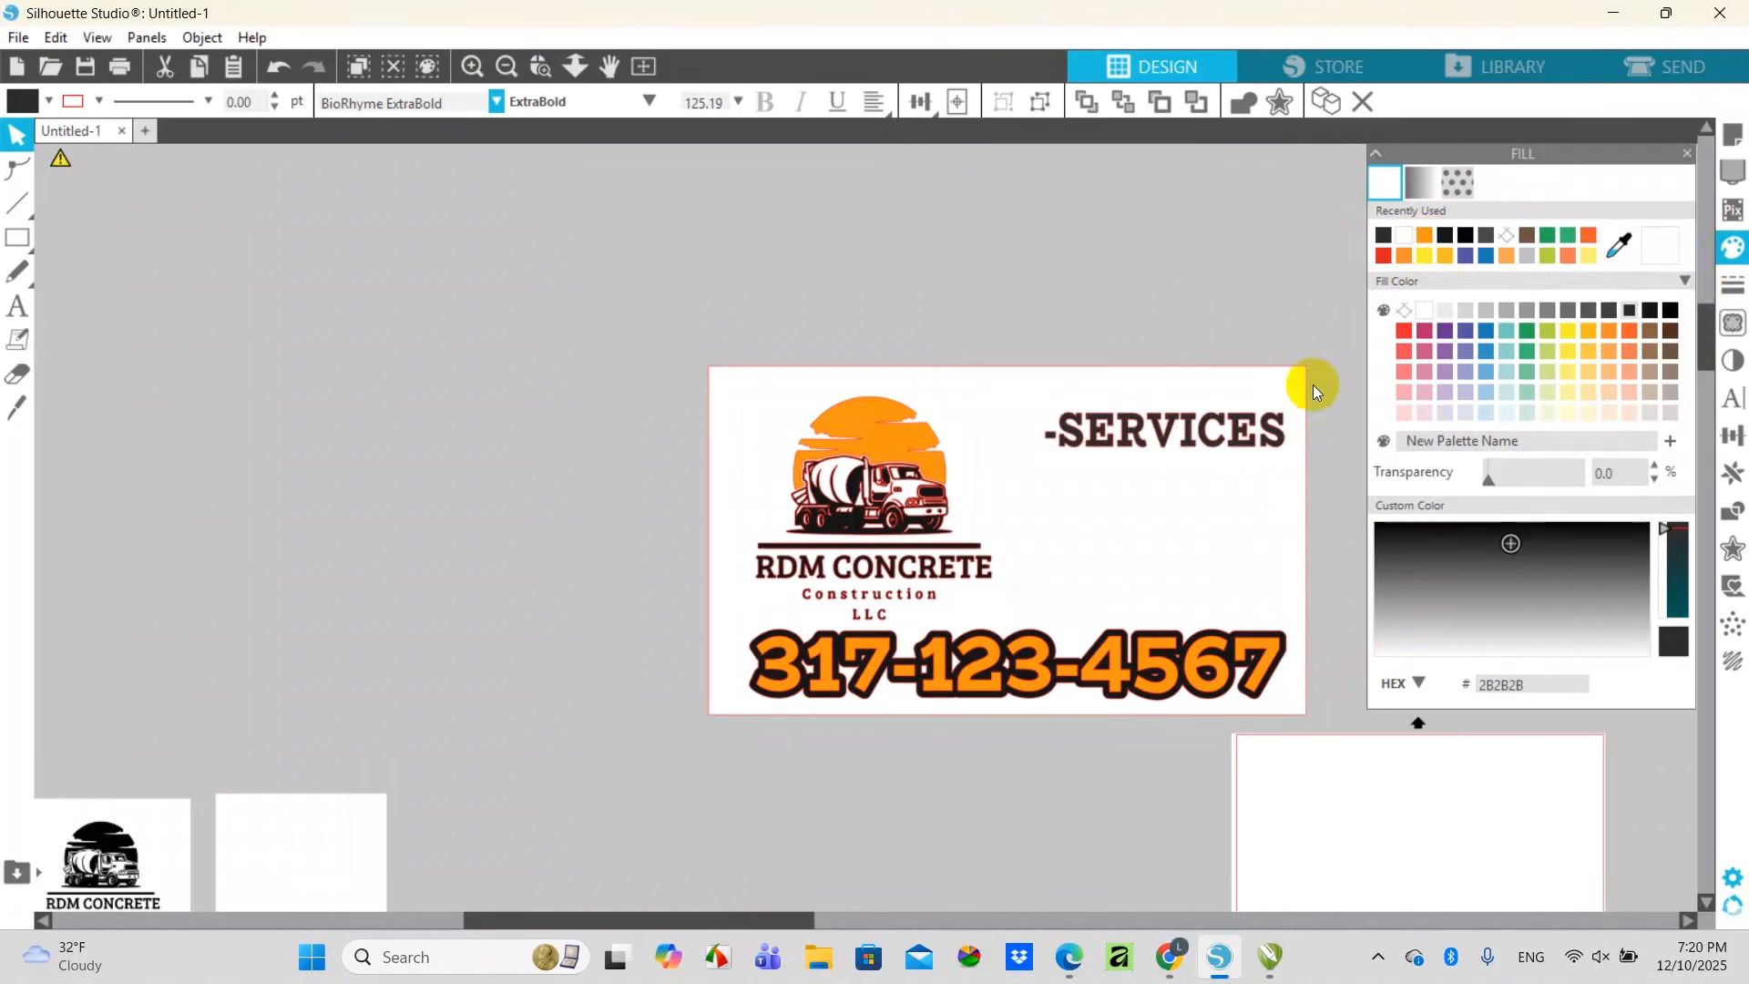
left_click(1217, 438)
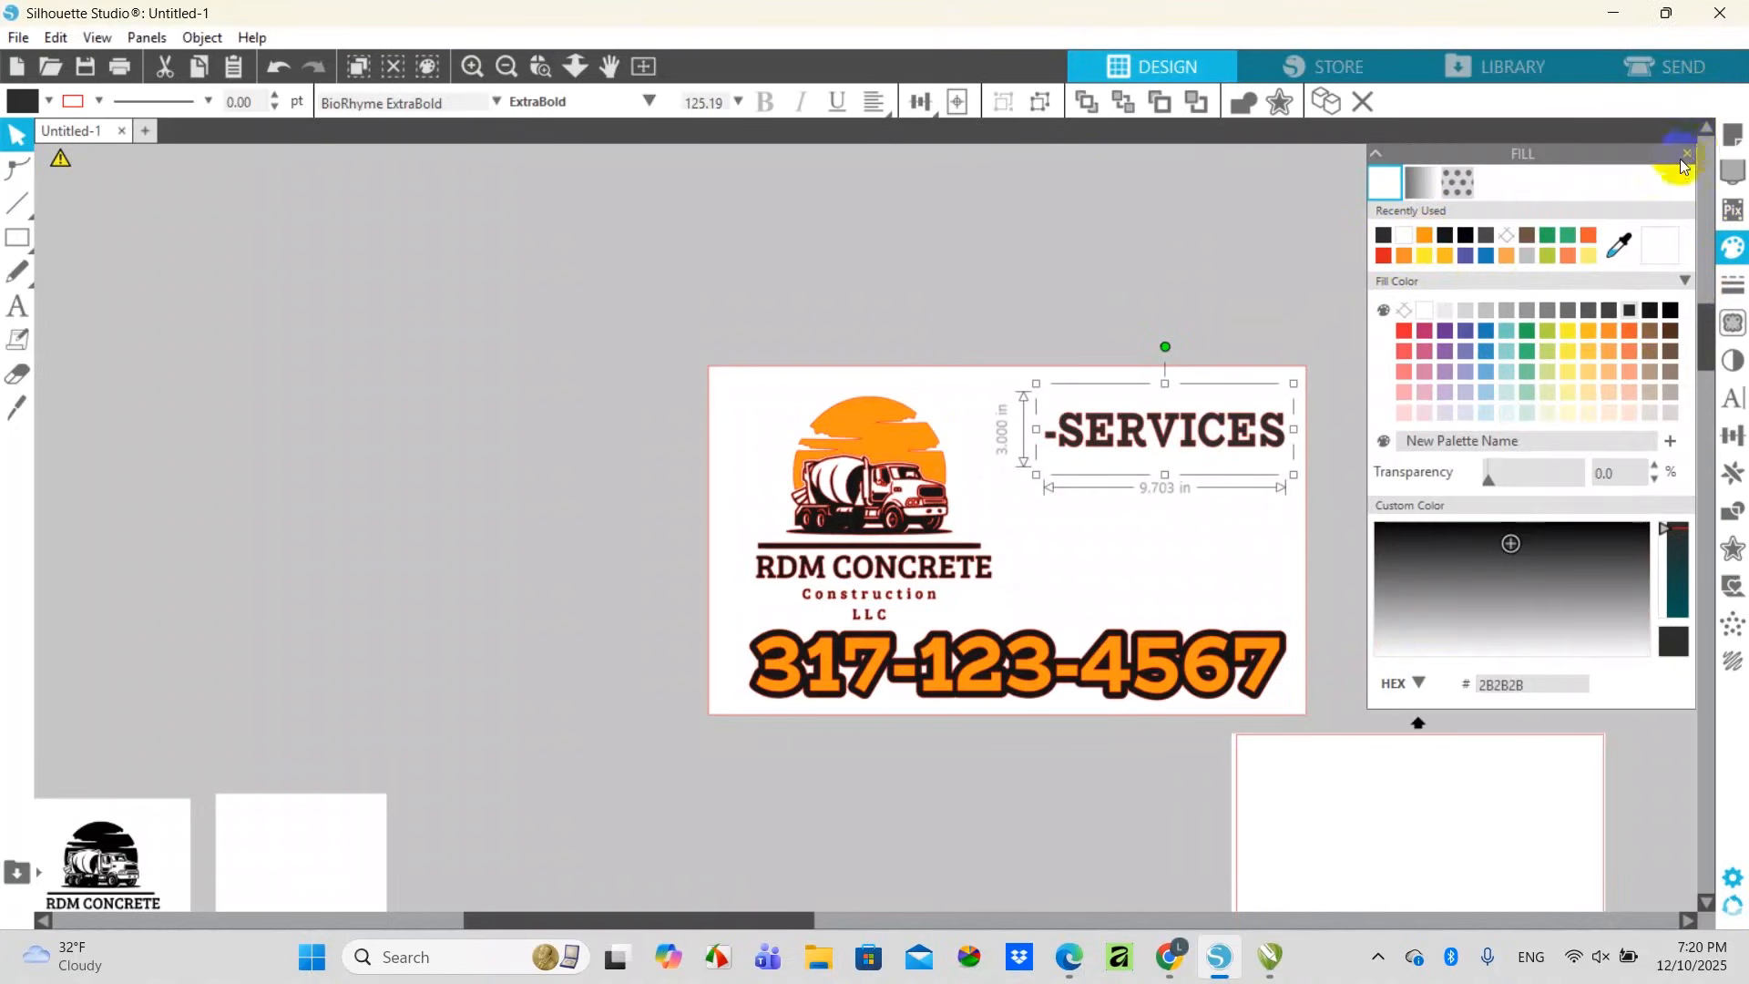
left_click(1689, 157)
Duplicate the "-SERVICES" line twice and stack the copies below it as three aligned rows
right_click(1234, 437)
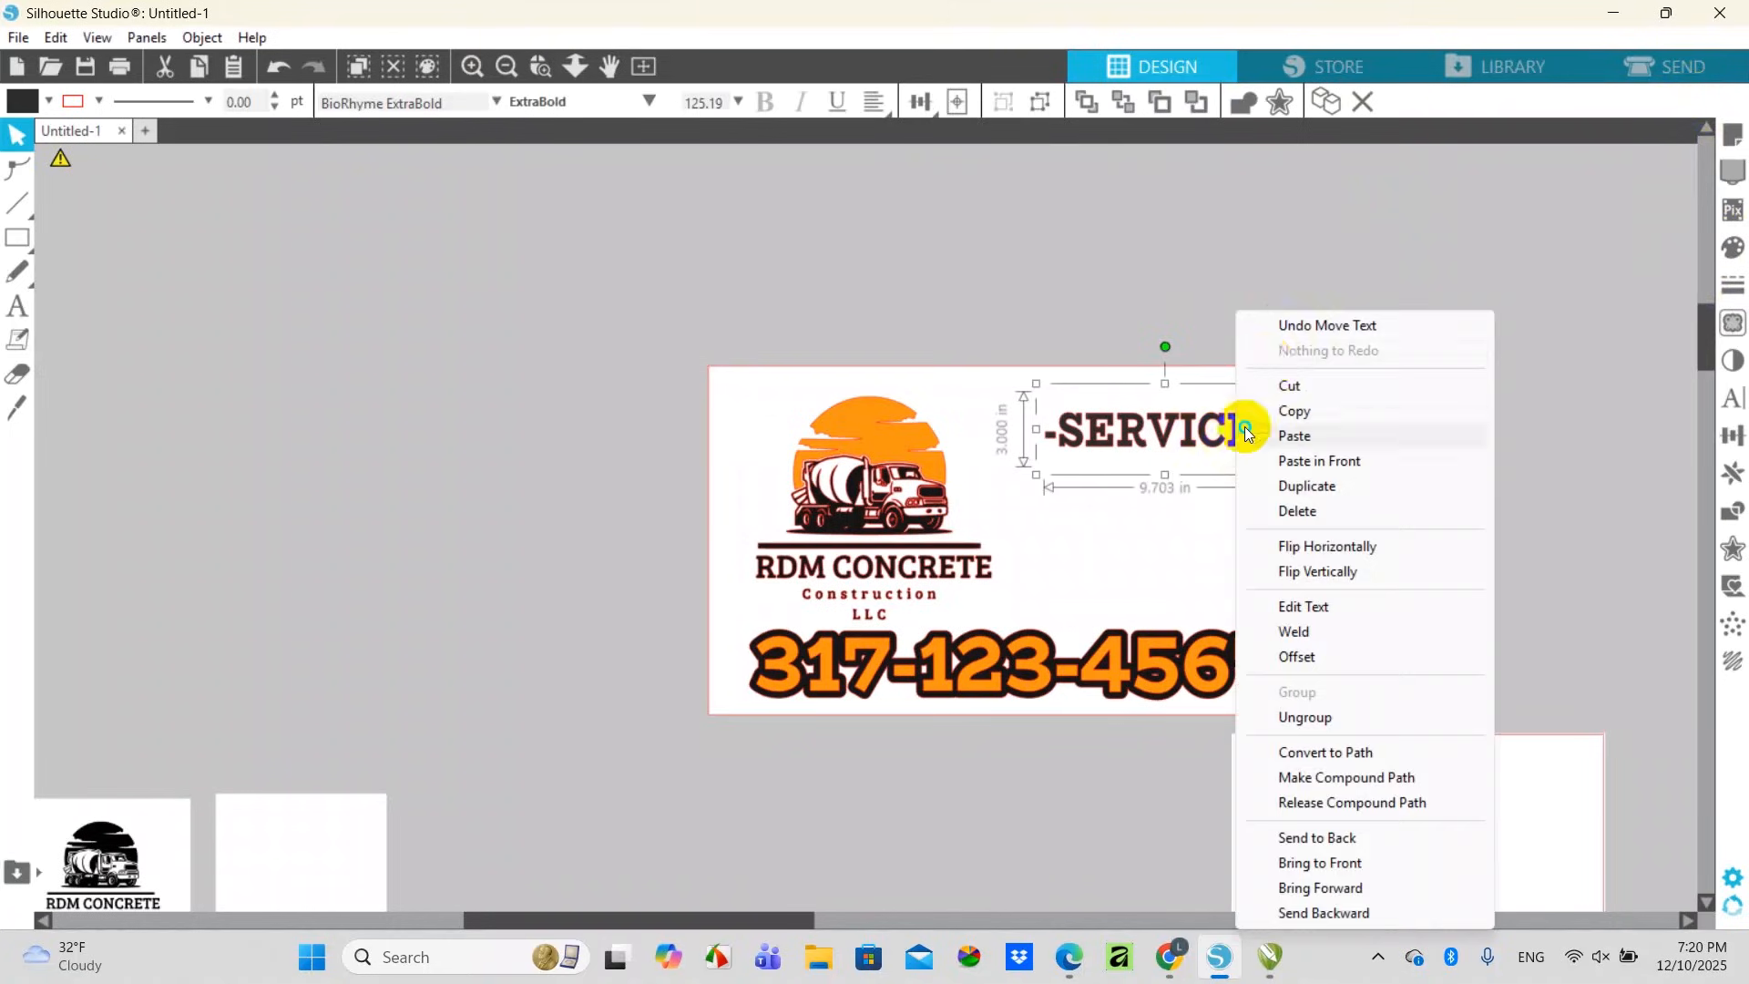
left_click(1362, 490)
left_click_drag(1307, 461, 1286, 503)
right_click(1282, 496)
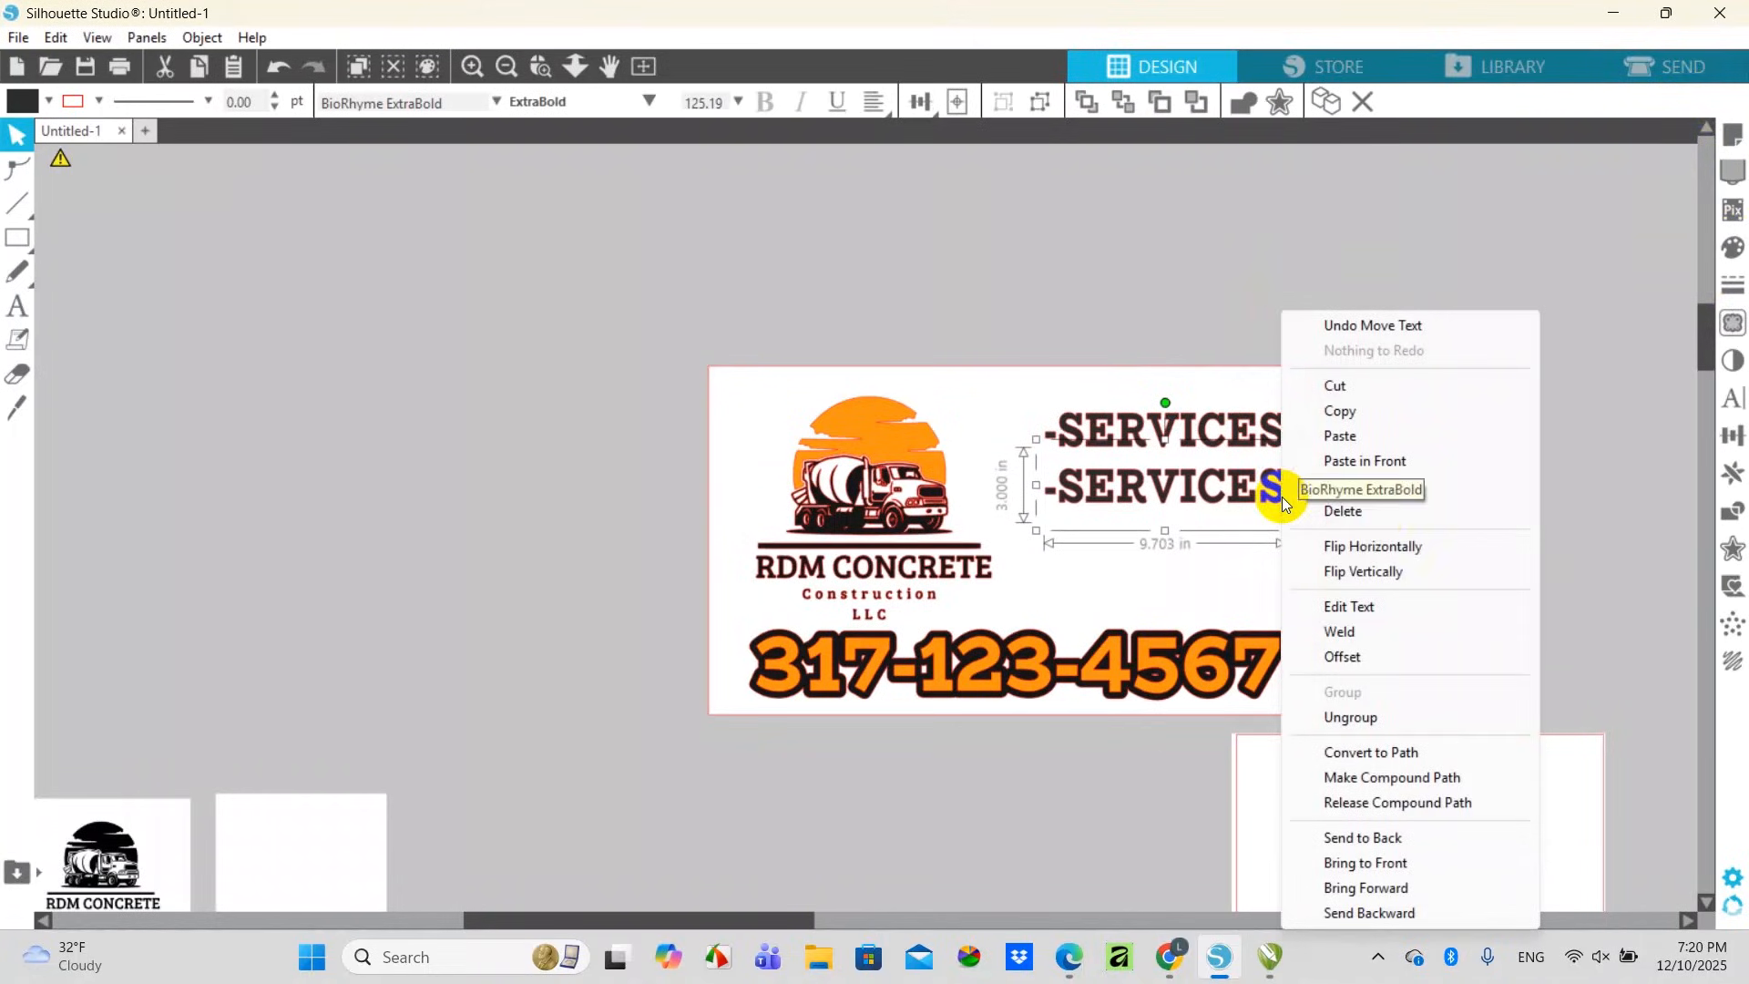
left_click(1375, 492)
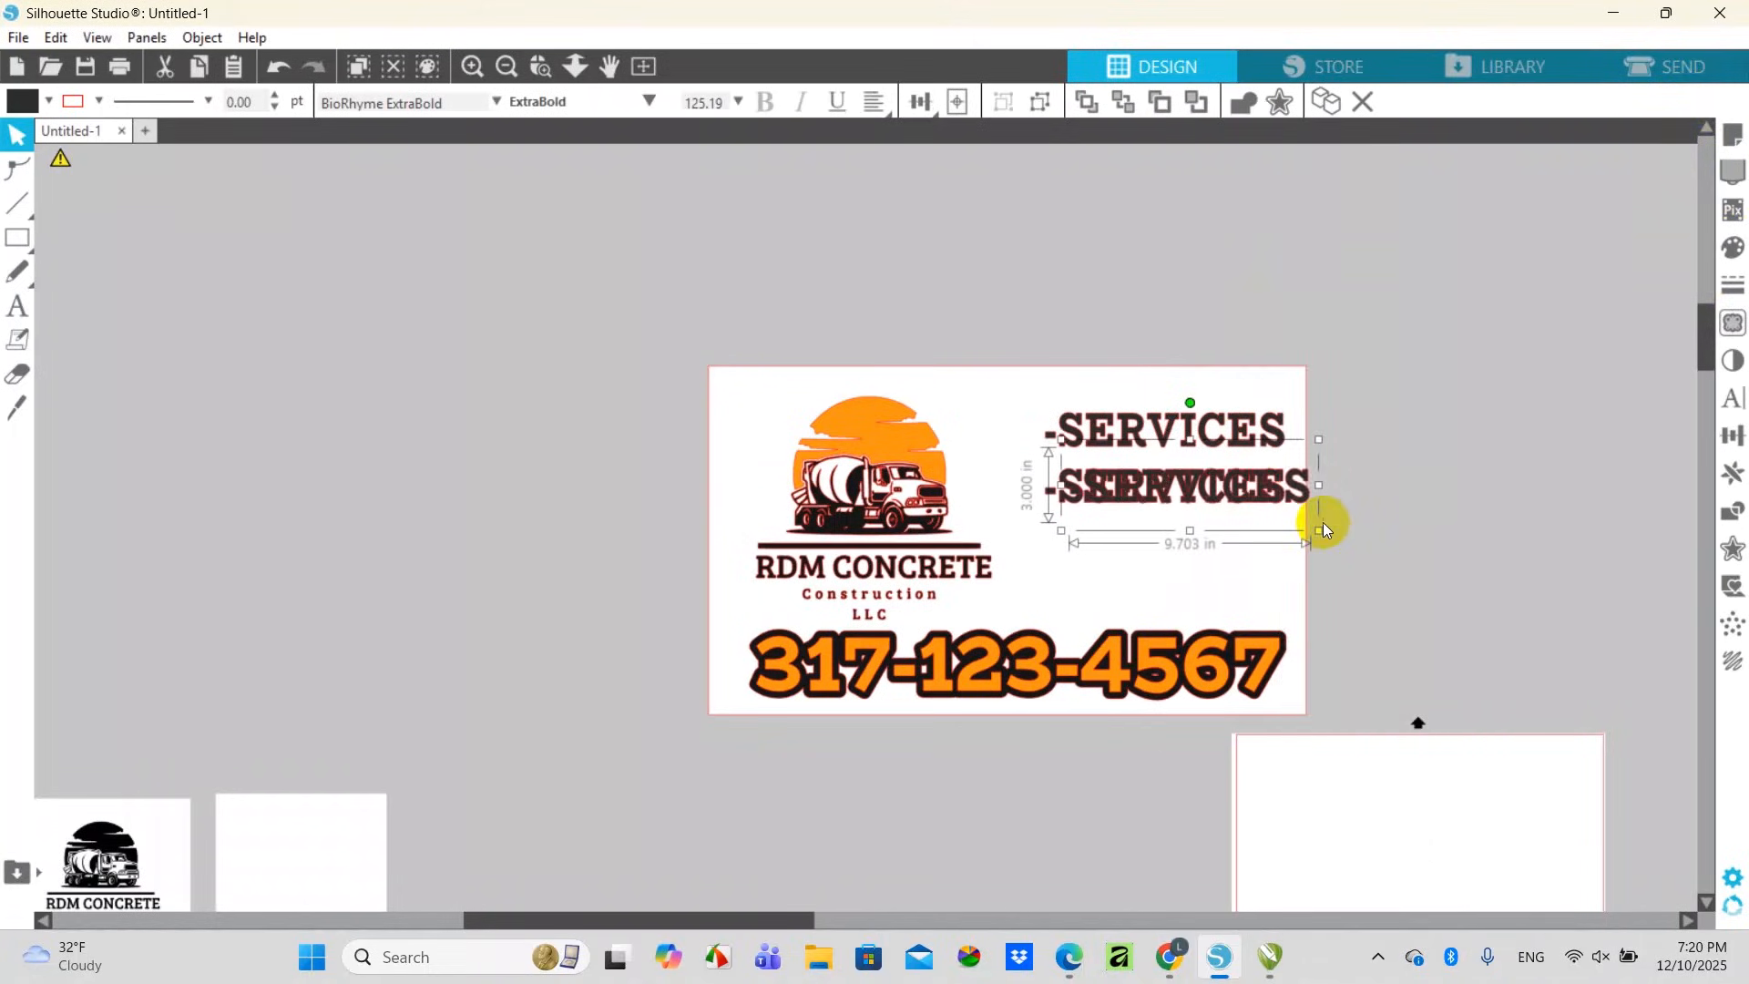
left_click_drag(1315, 495, 1286, 565)
left_click(1337, 521)
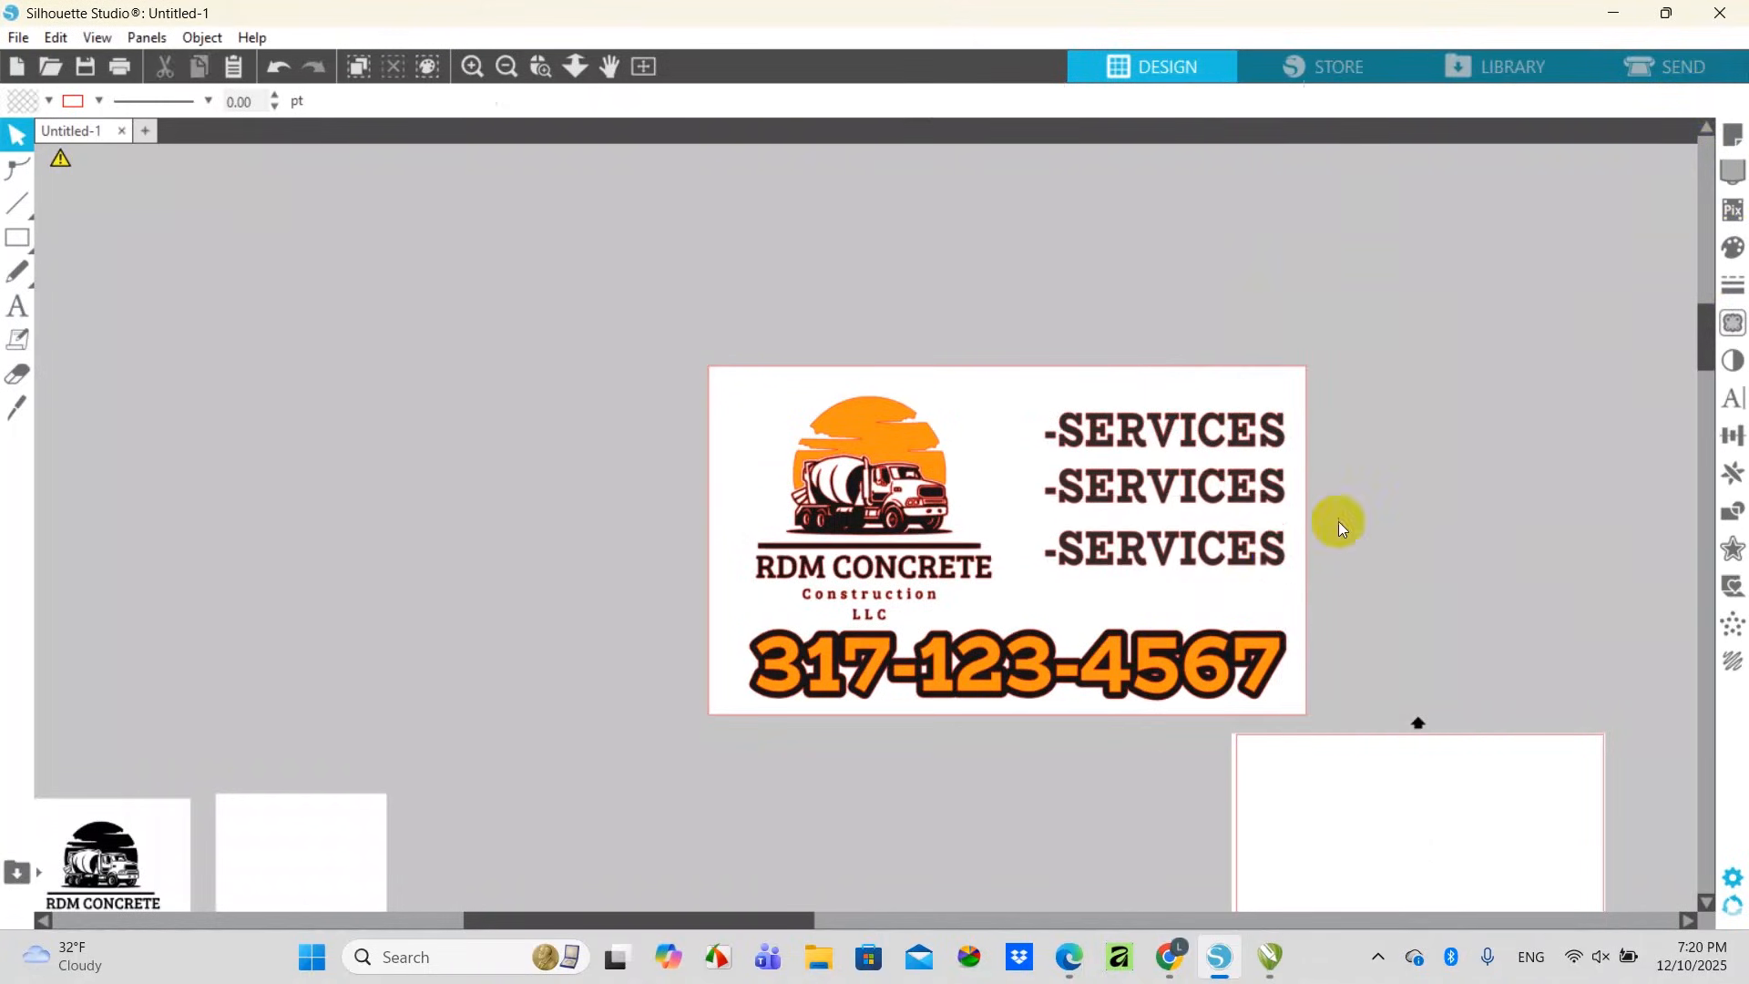
Select the whole sign layout and move it down and to the left, clear of the page
left_click_drag(974, 274, 1293, 566)
left_click(1490, 419)
left_click_drag(1444, 305, 1257, 562)
left_click_drag(638, 342, 1357, 758)
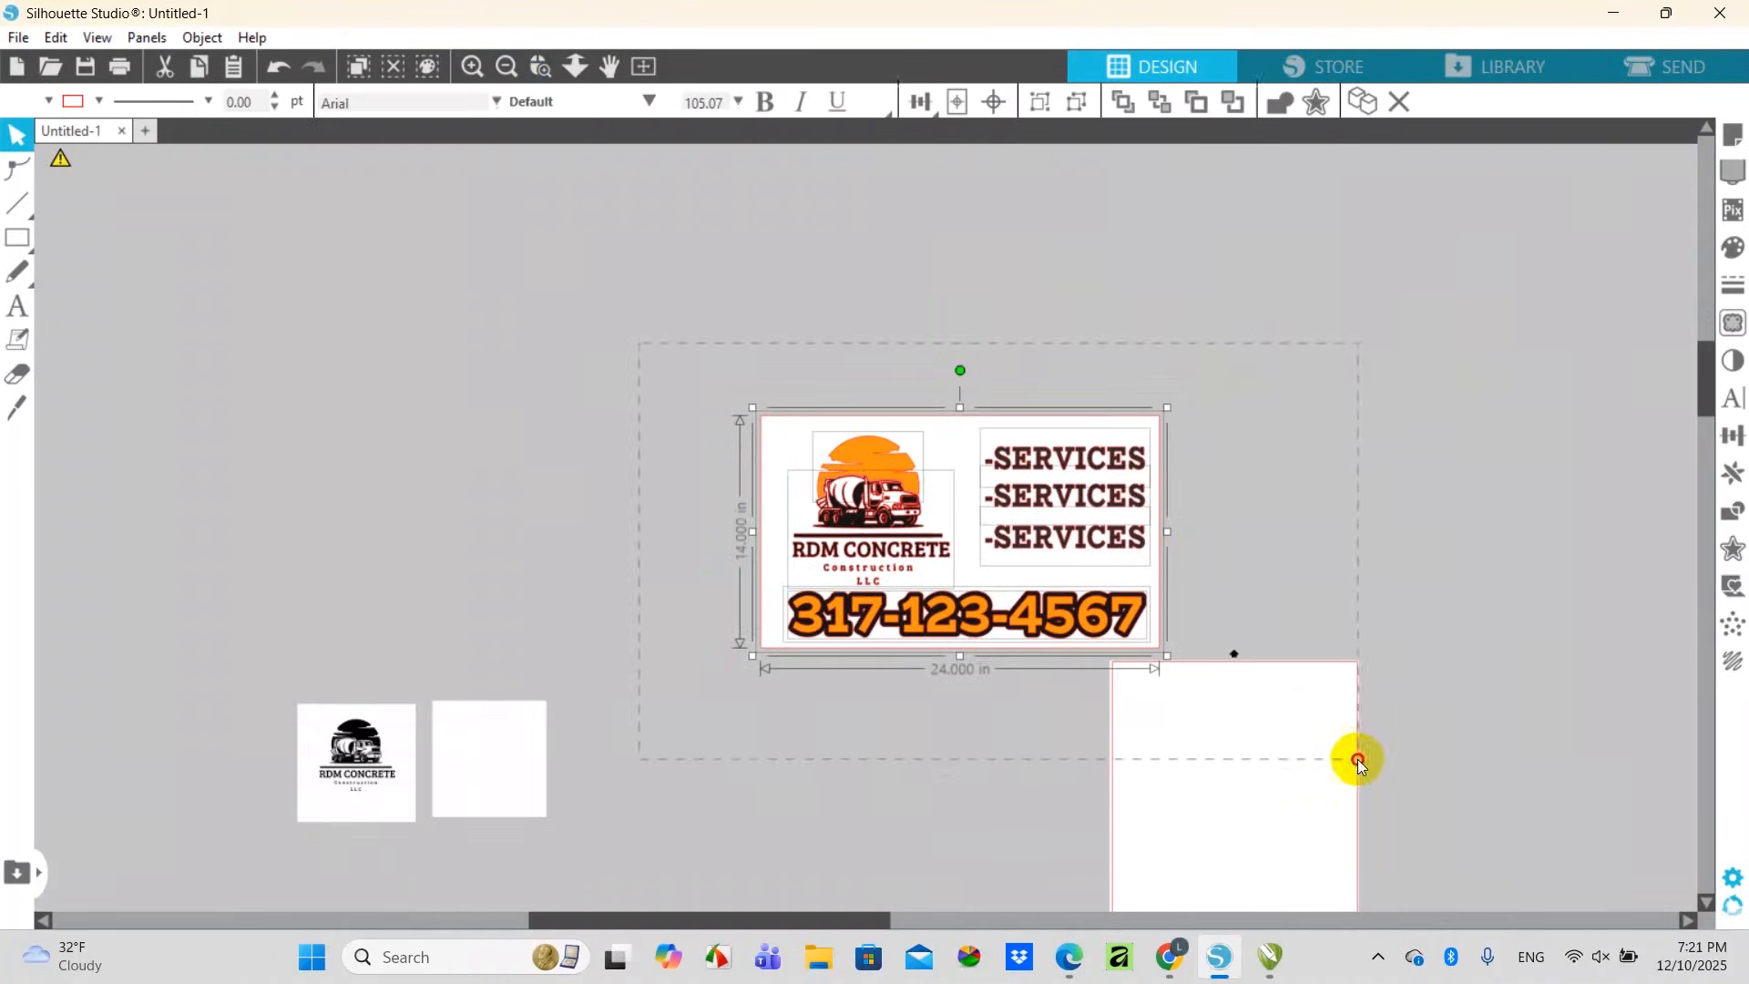
left_click_drag(1125, 584, 1032, 662)
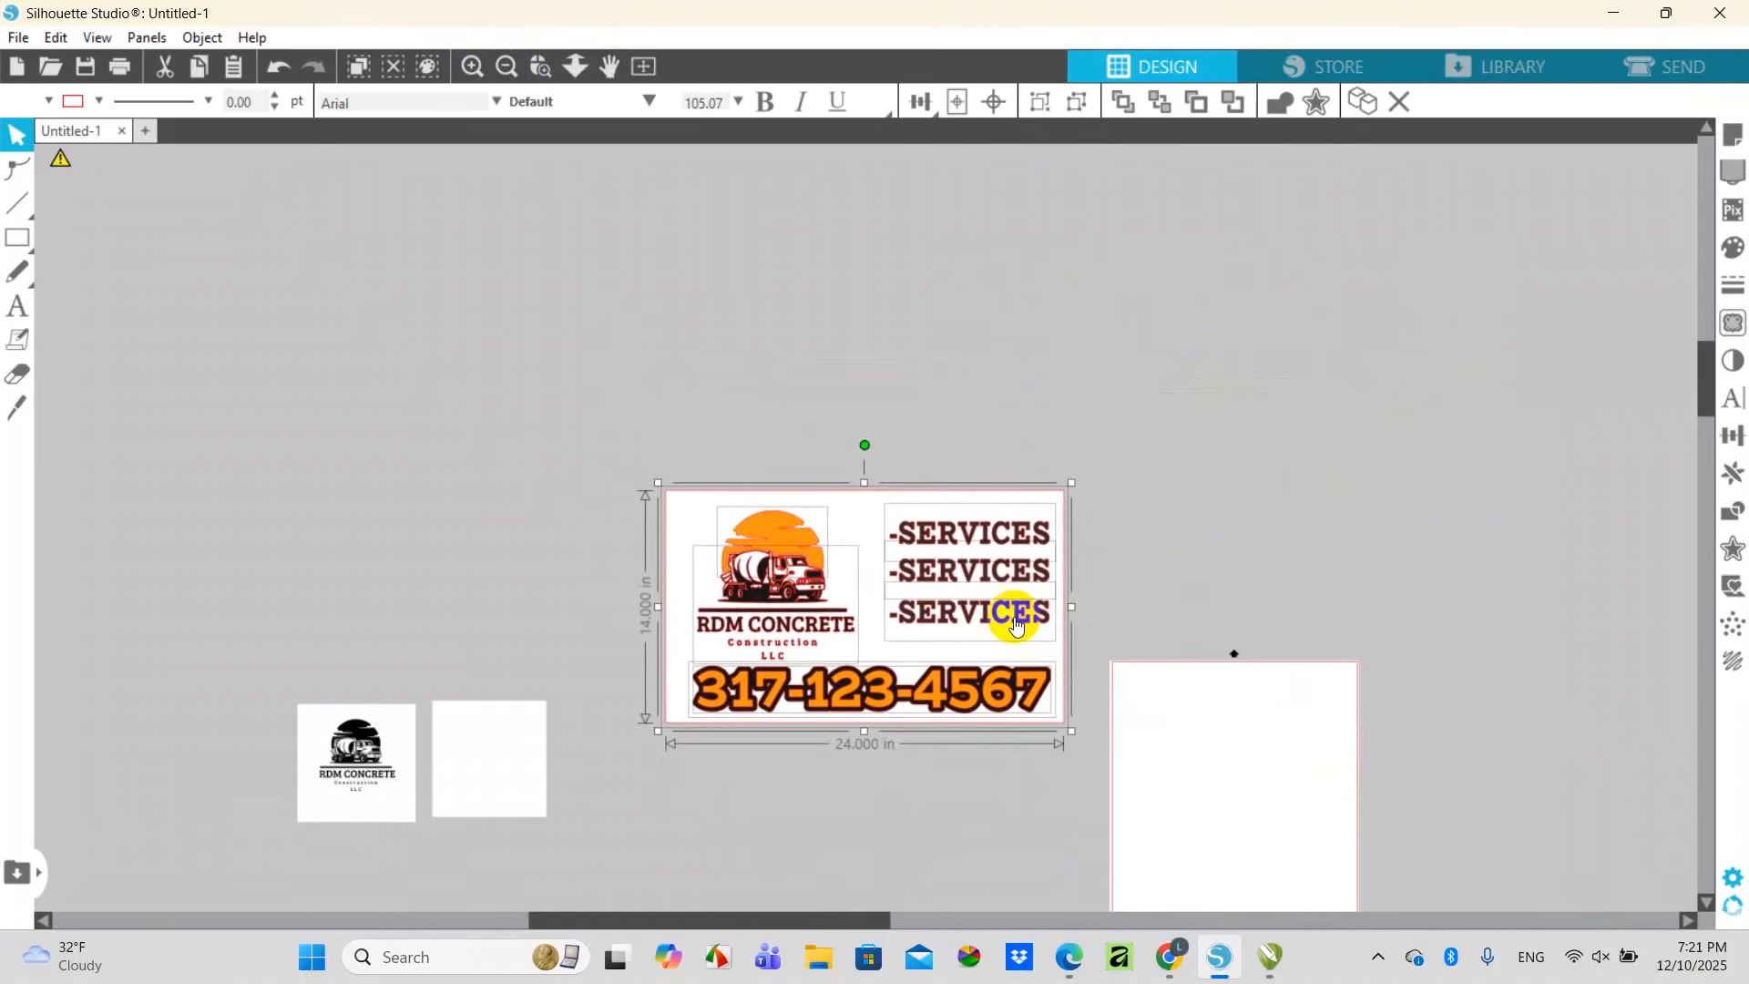
Duplicate the whole sign layout and move the copy up and to the right of the original
right_click(1016, 623)
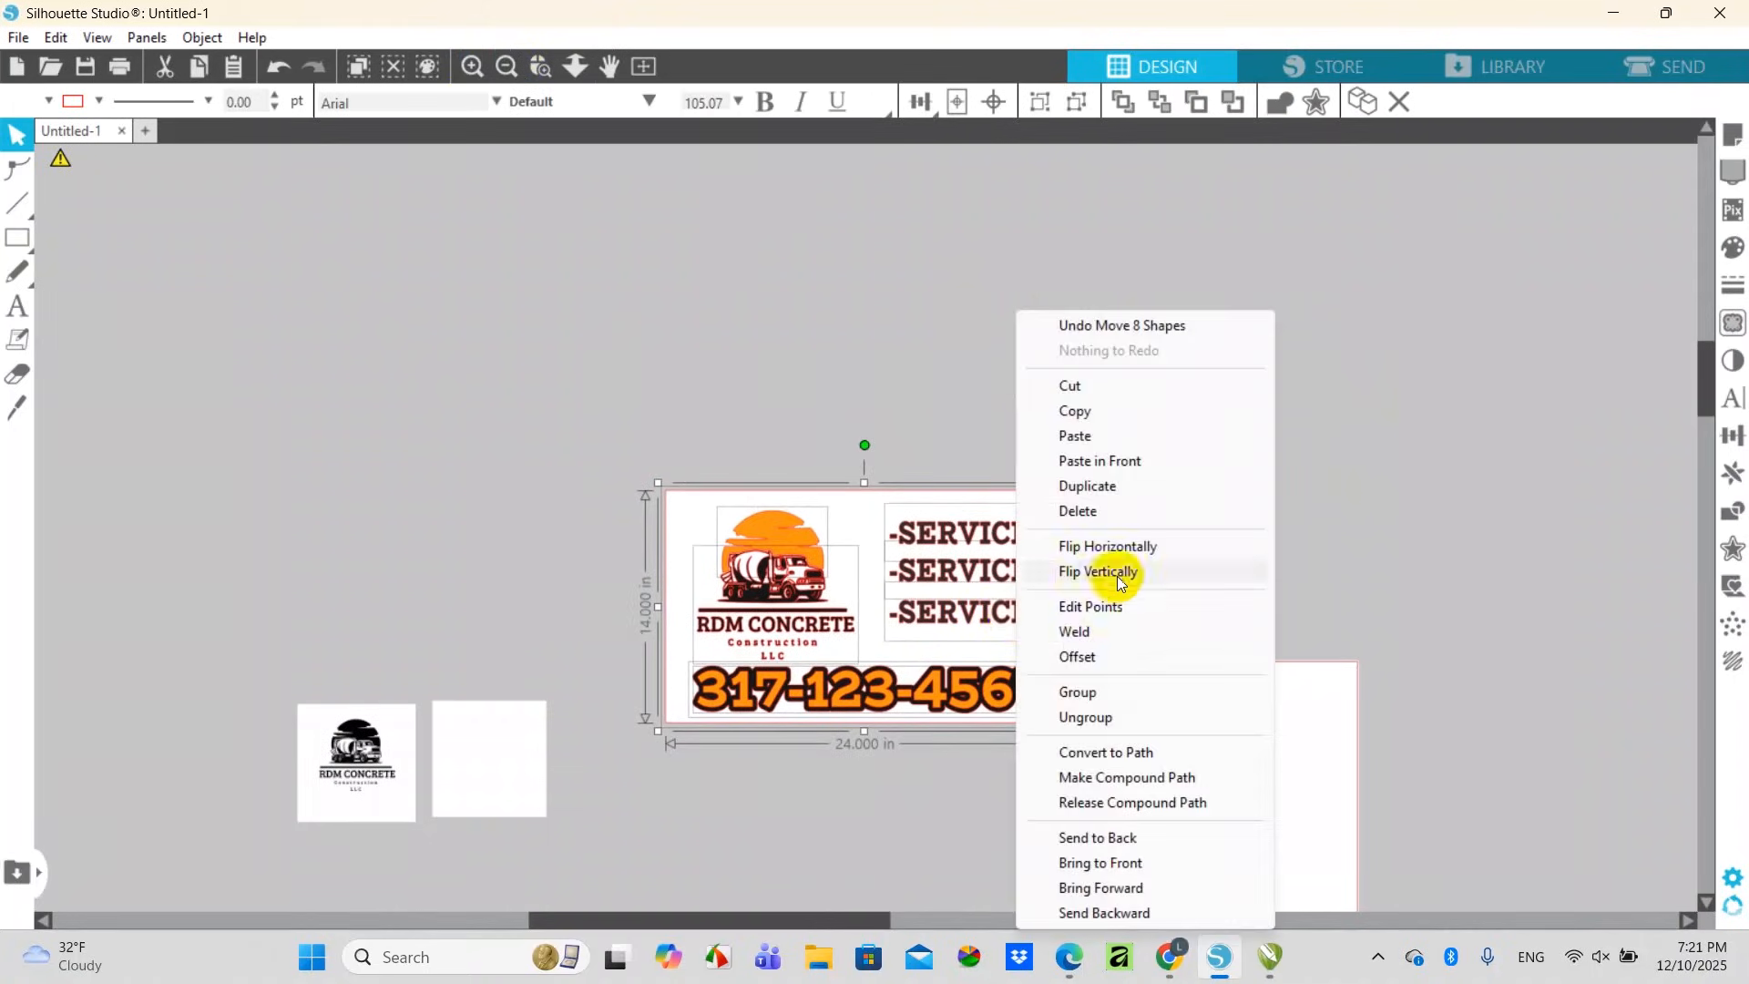
left_click(1120, 503)
left_click_drag(1031, 662, 1453, 356)
left_click(1463, 741)
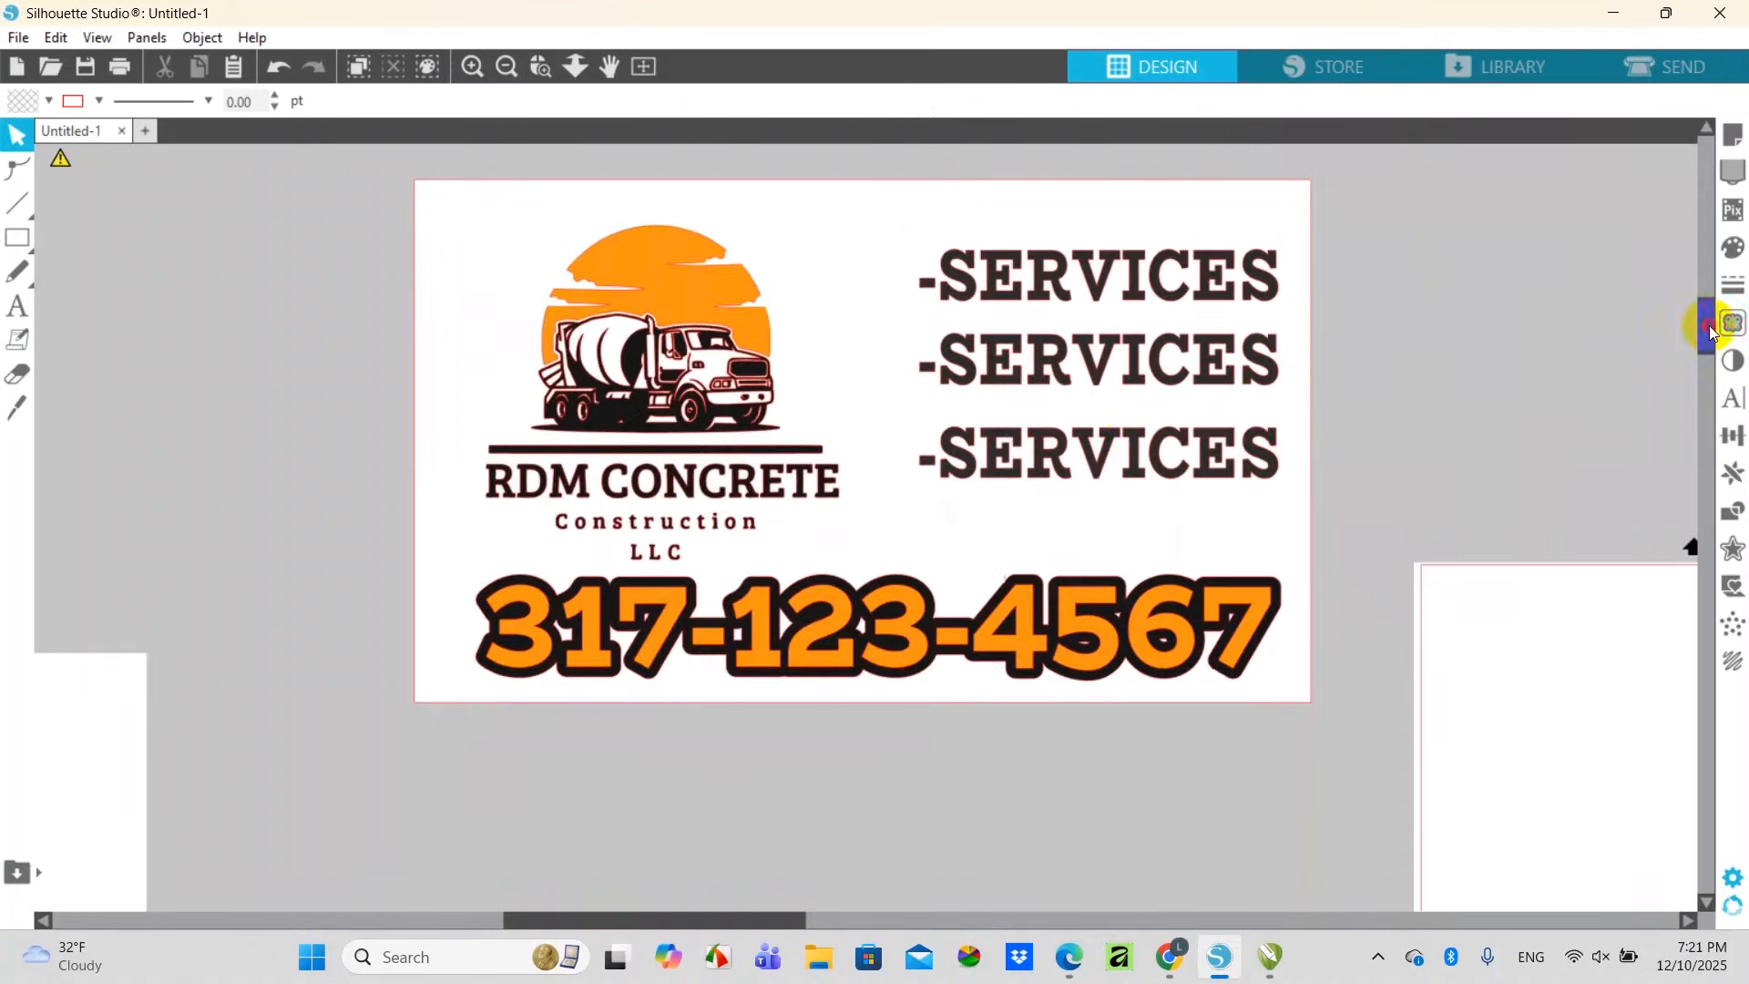
Remove the white background rectangle from behind the logo, service lines and phone number
left_click(892, 303)
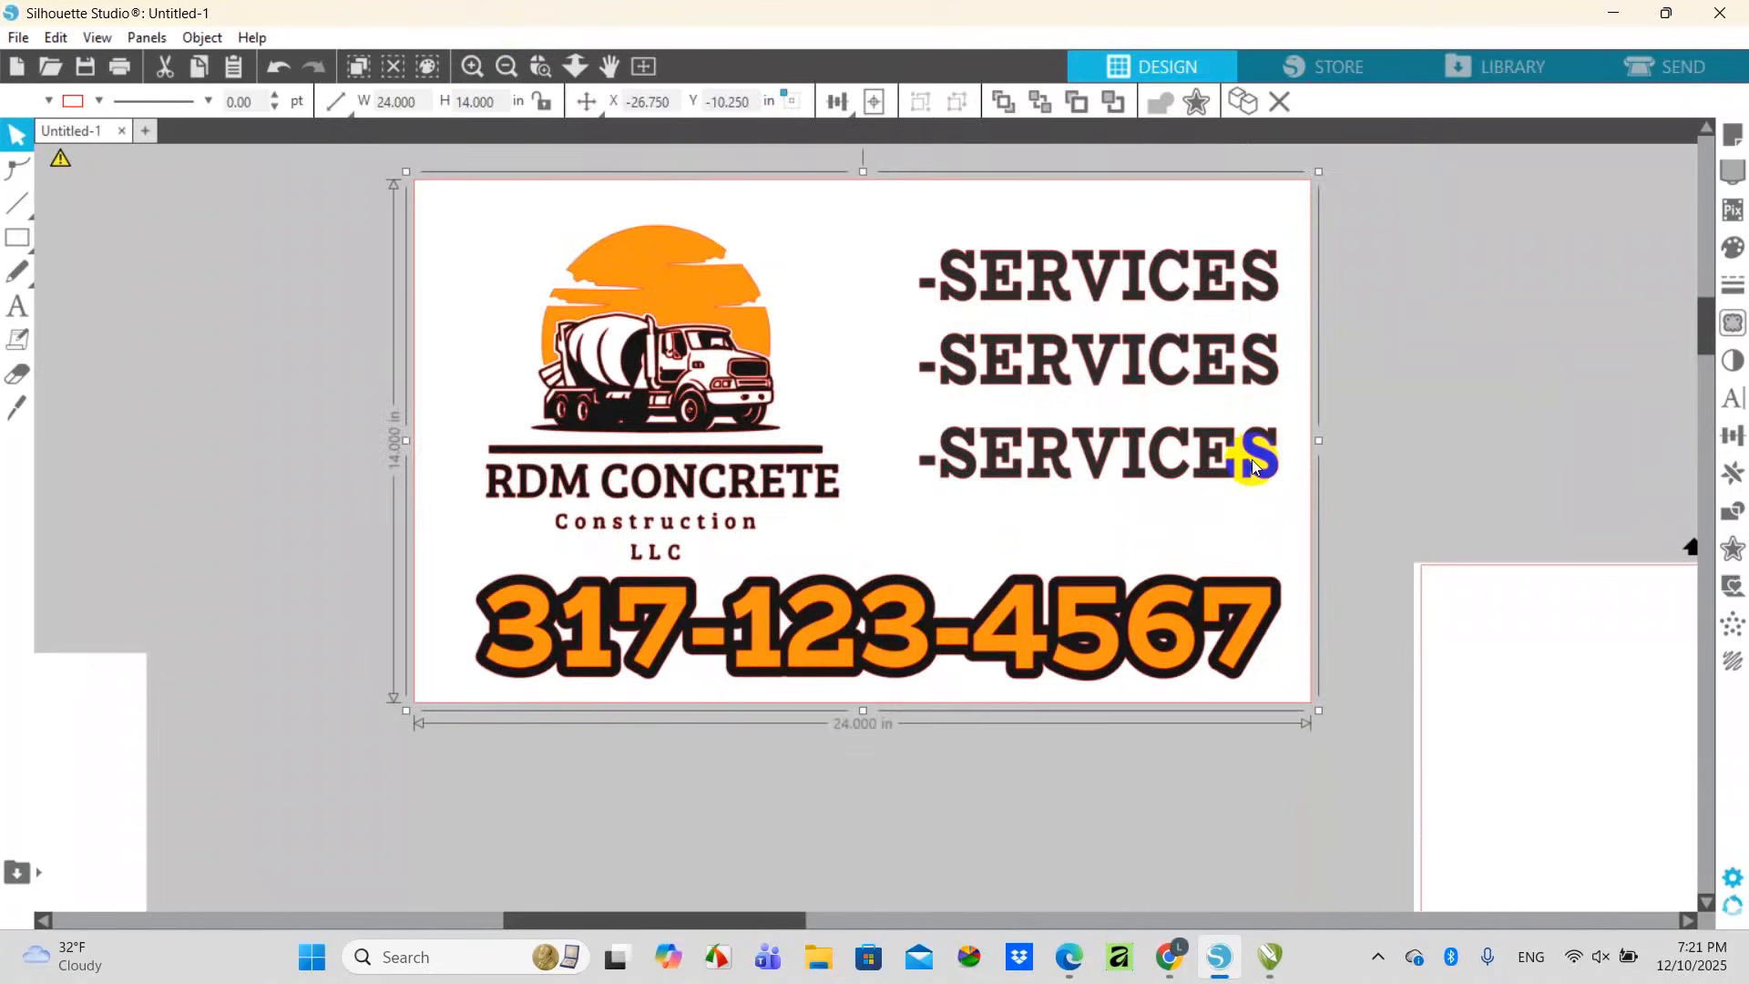
left_click(1458, 489)
Try pulling the orange sun and the phone number out of place to check their layers, undoing each move
left_click_drag(675, 309, 671, 187)
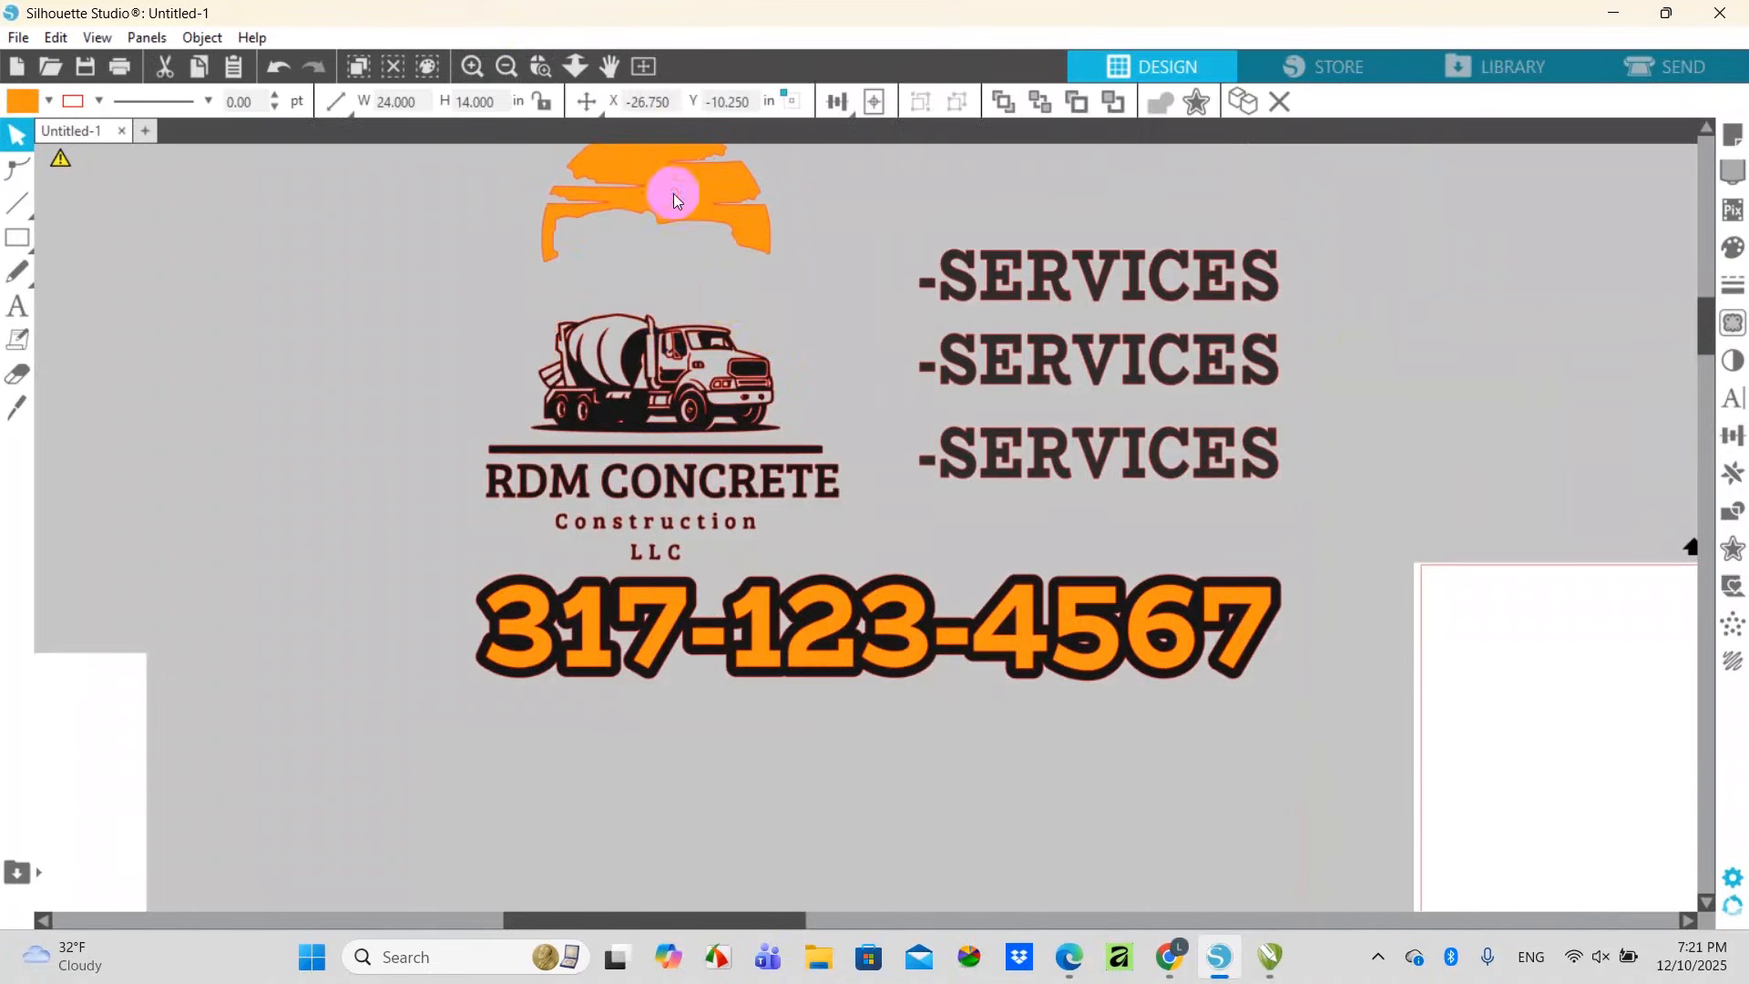
key("ctrl+z")
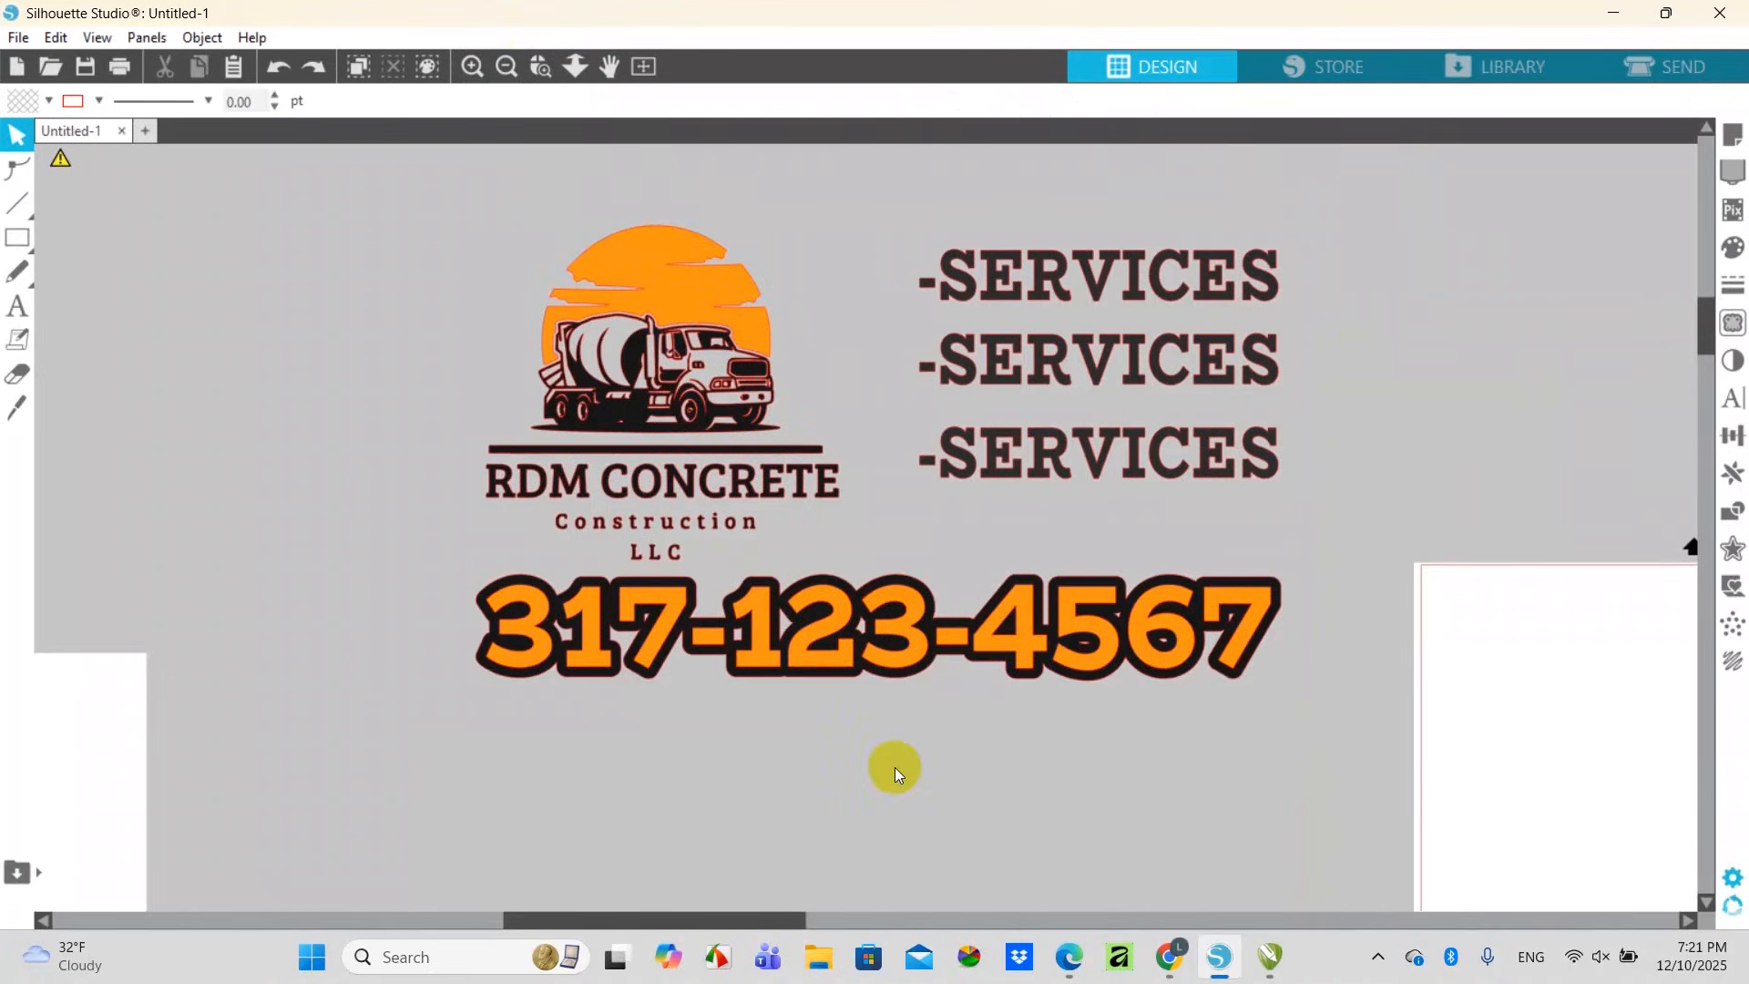
left_click_drag(828, 616, 799, 818)
key("ctrl+z")
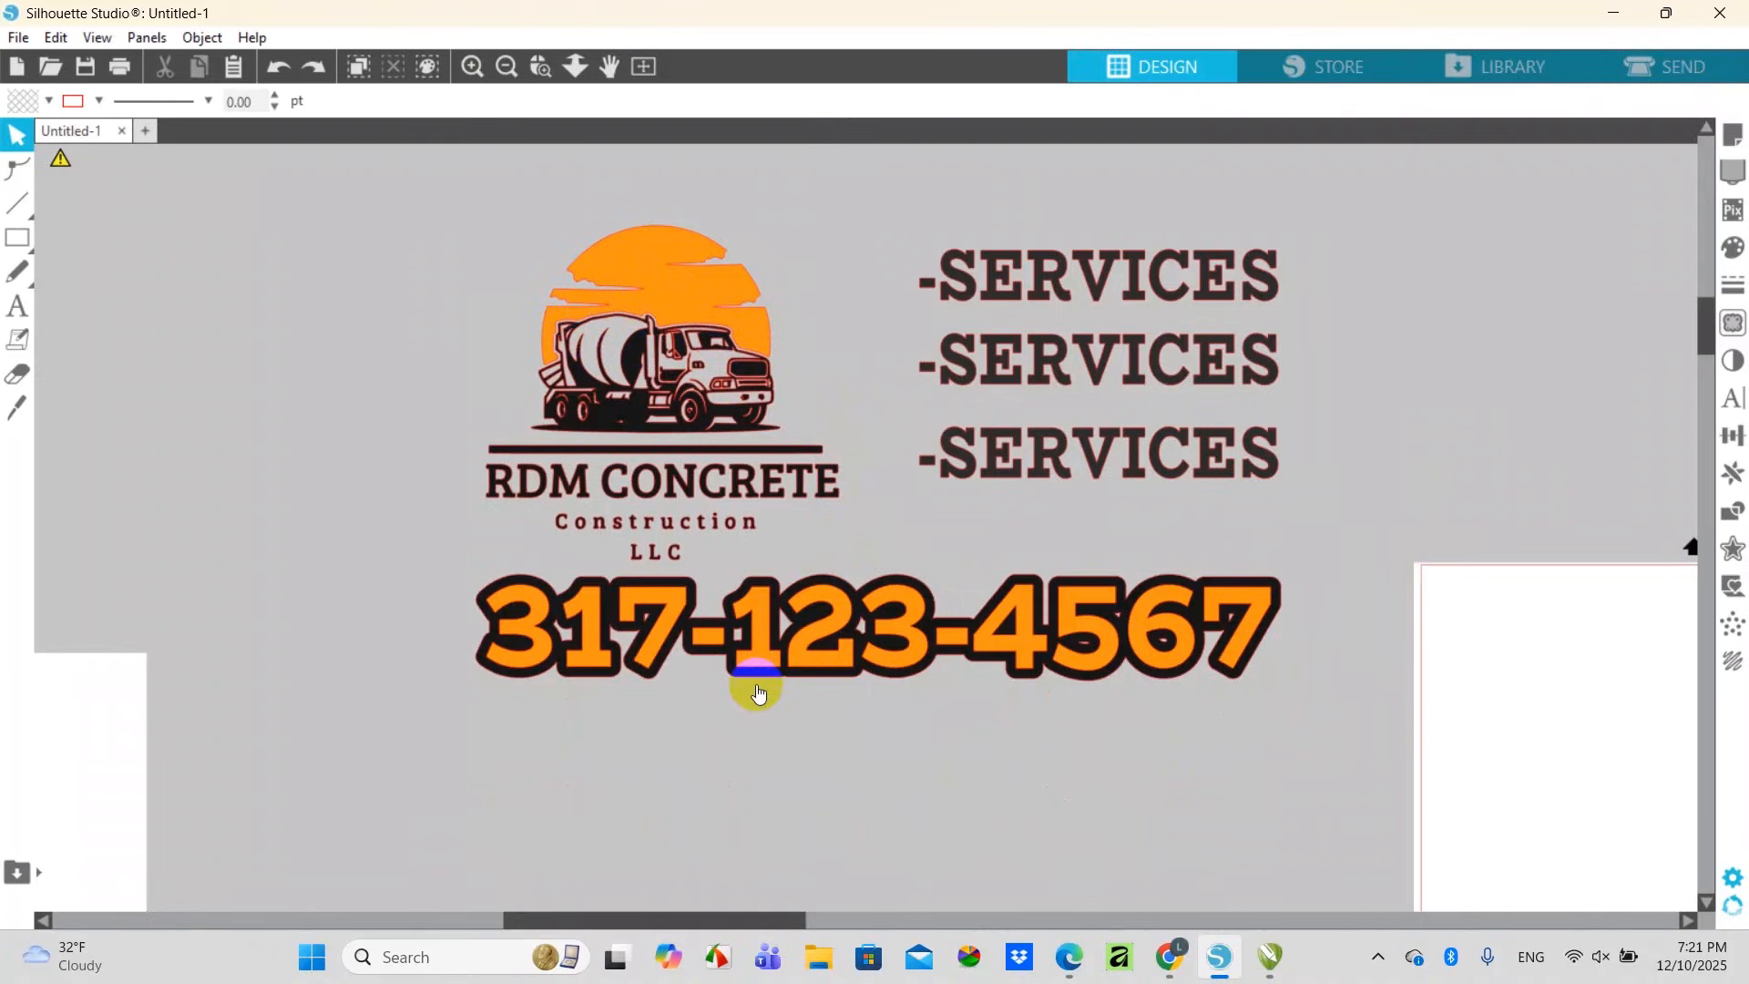
left_click(455, 68)
left_click(456, 69)
left_click_drag(949, 703, 991, 629)
key("ctrl+z")
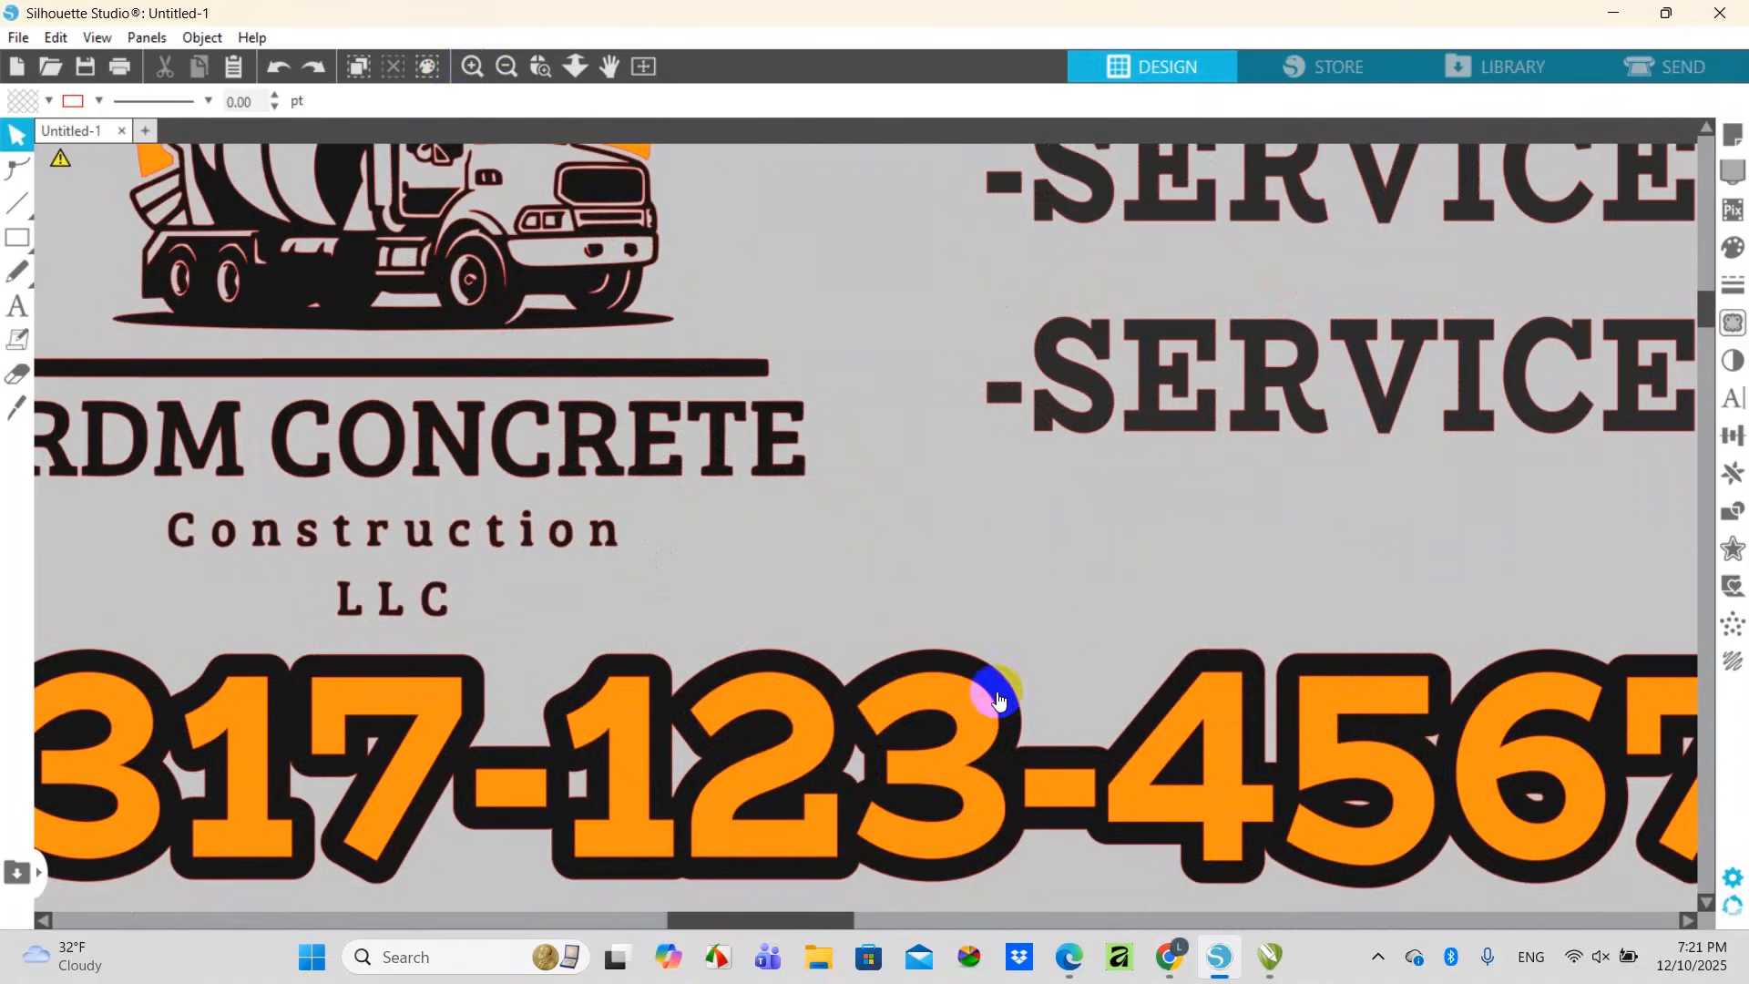
left_click(503, 67)
left_click(504, 67)
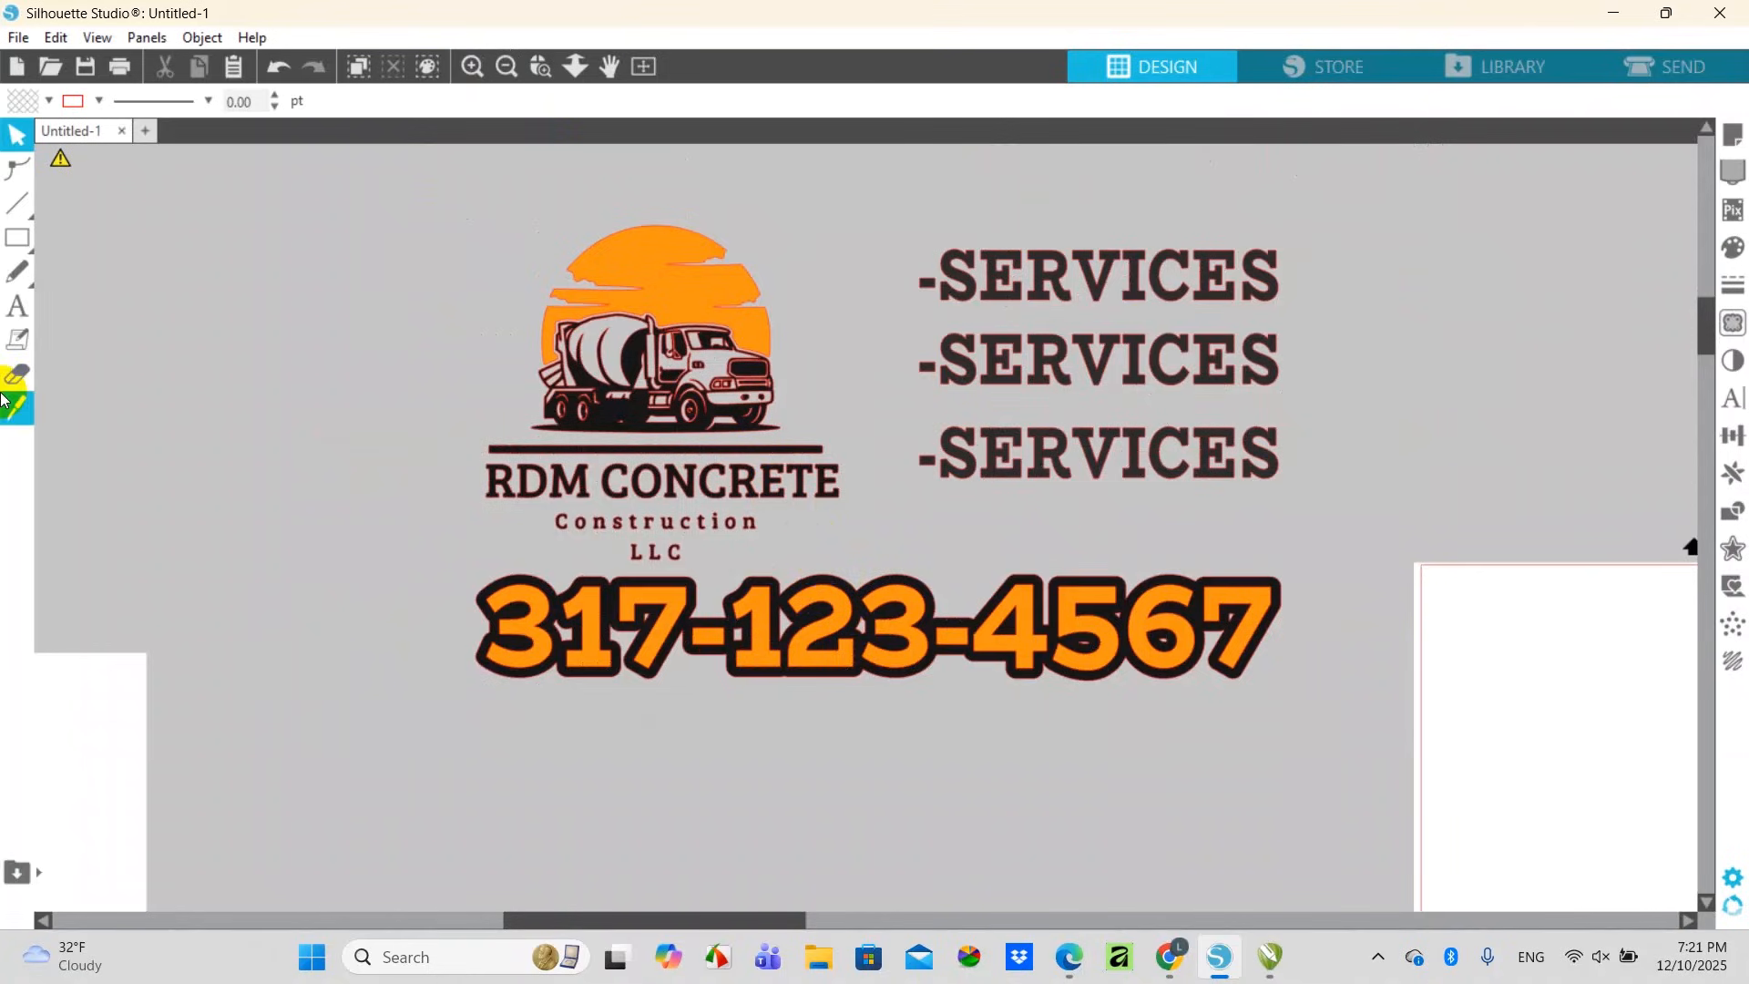
Draw a small rectangle about 1.25 by 0.75 in just above the phone number's first digits and select it
mouse_move(11, 244)
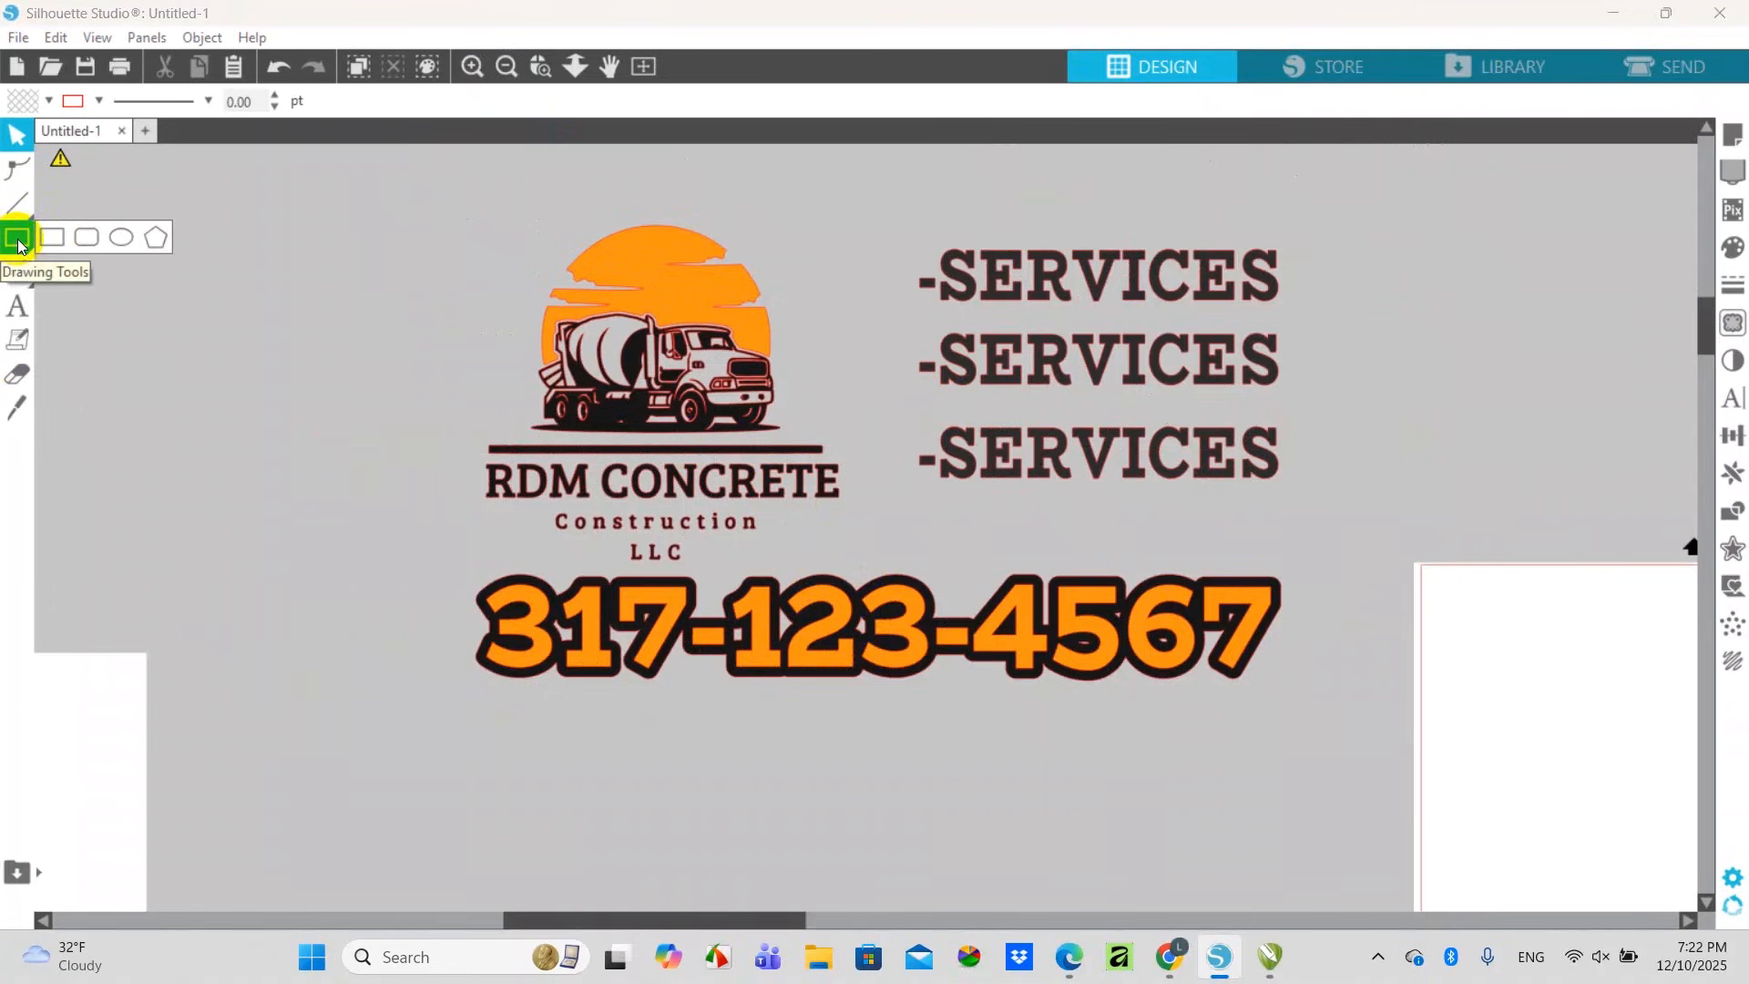
left_click(47, 244)
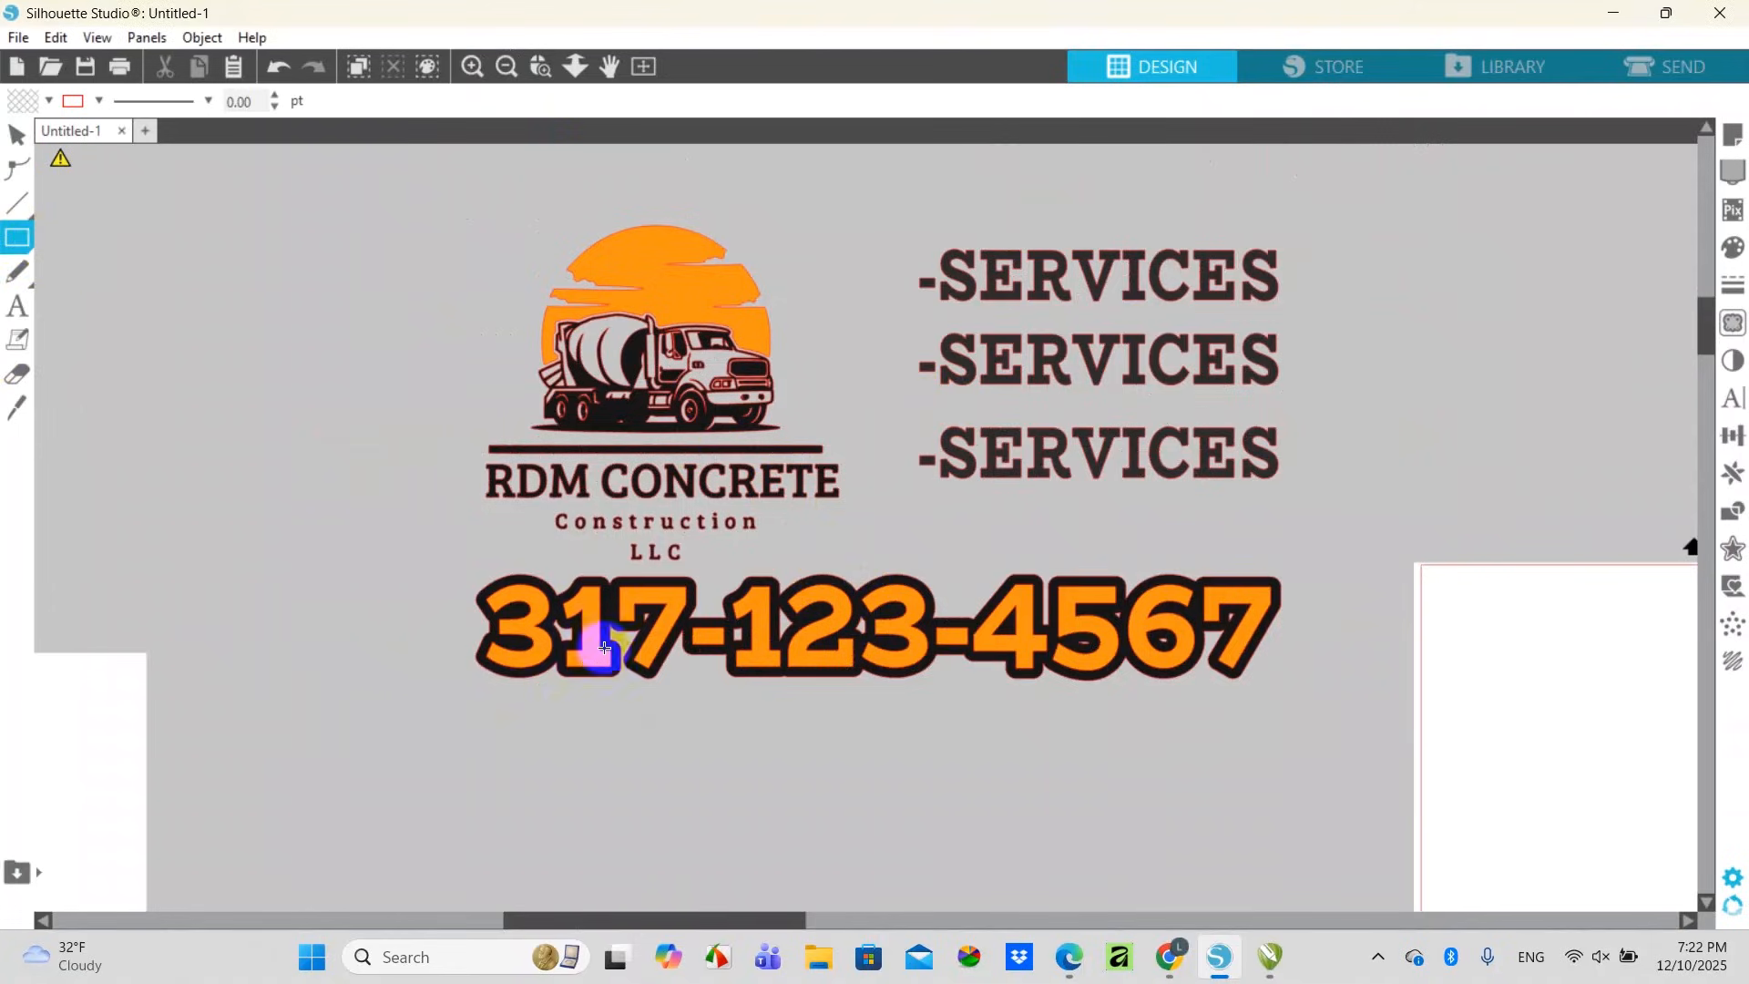
left_click_drag(477, 537, 526, 568)
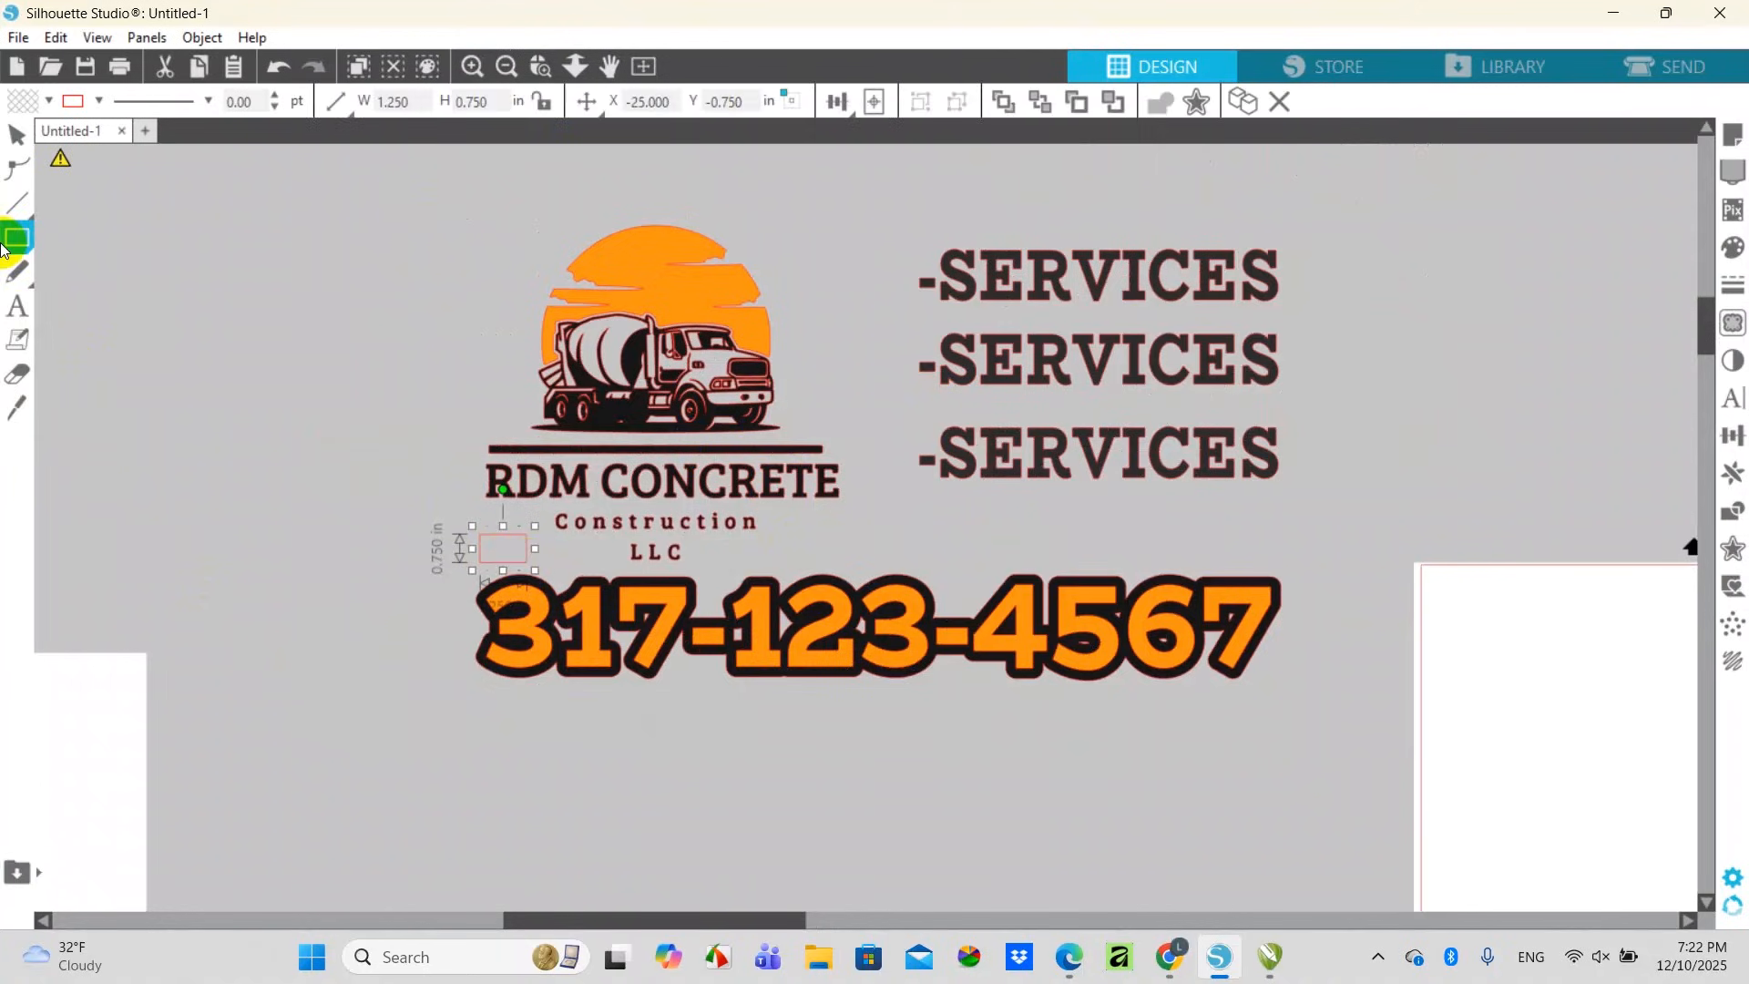
left_click(17, 135)
left_click(253, 487)
left_click_drag(714, 923, 616, 922)
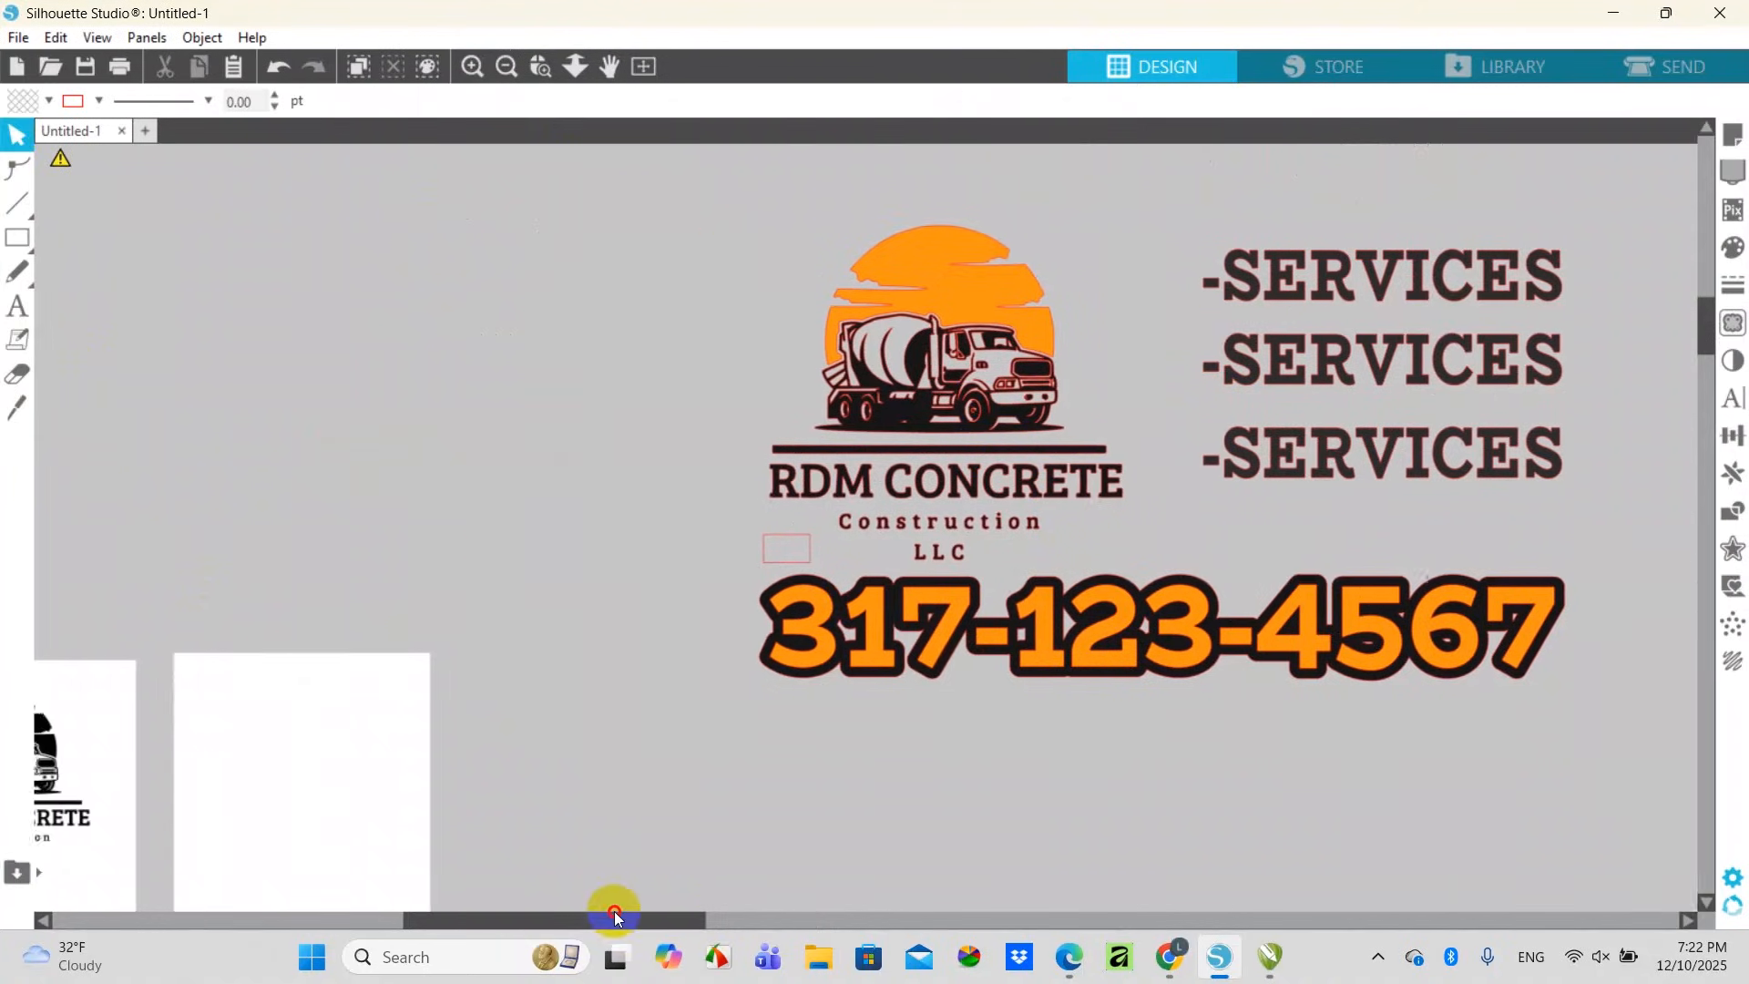
left_click(803, 551)
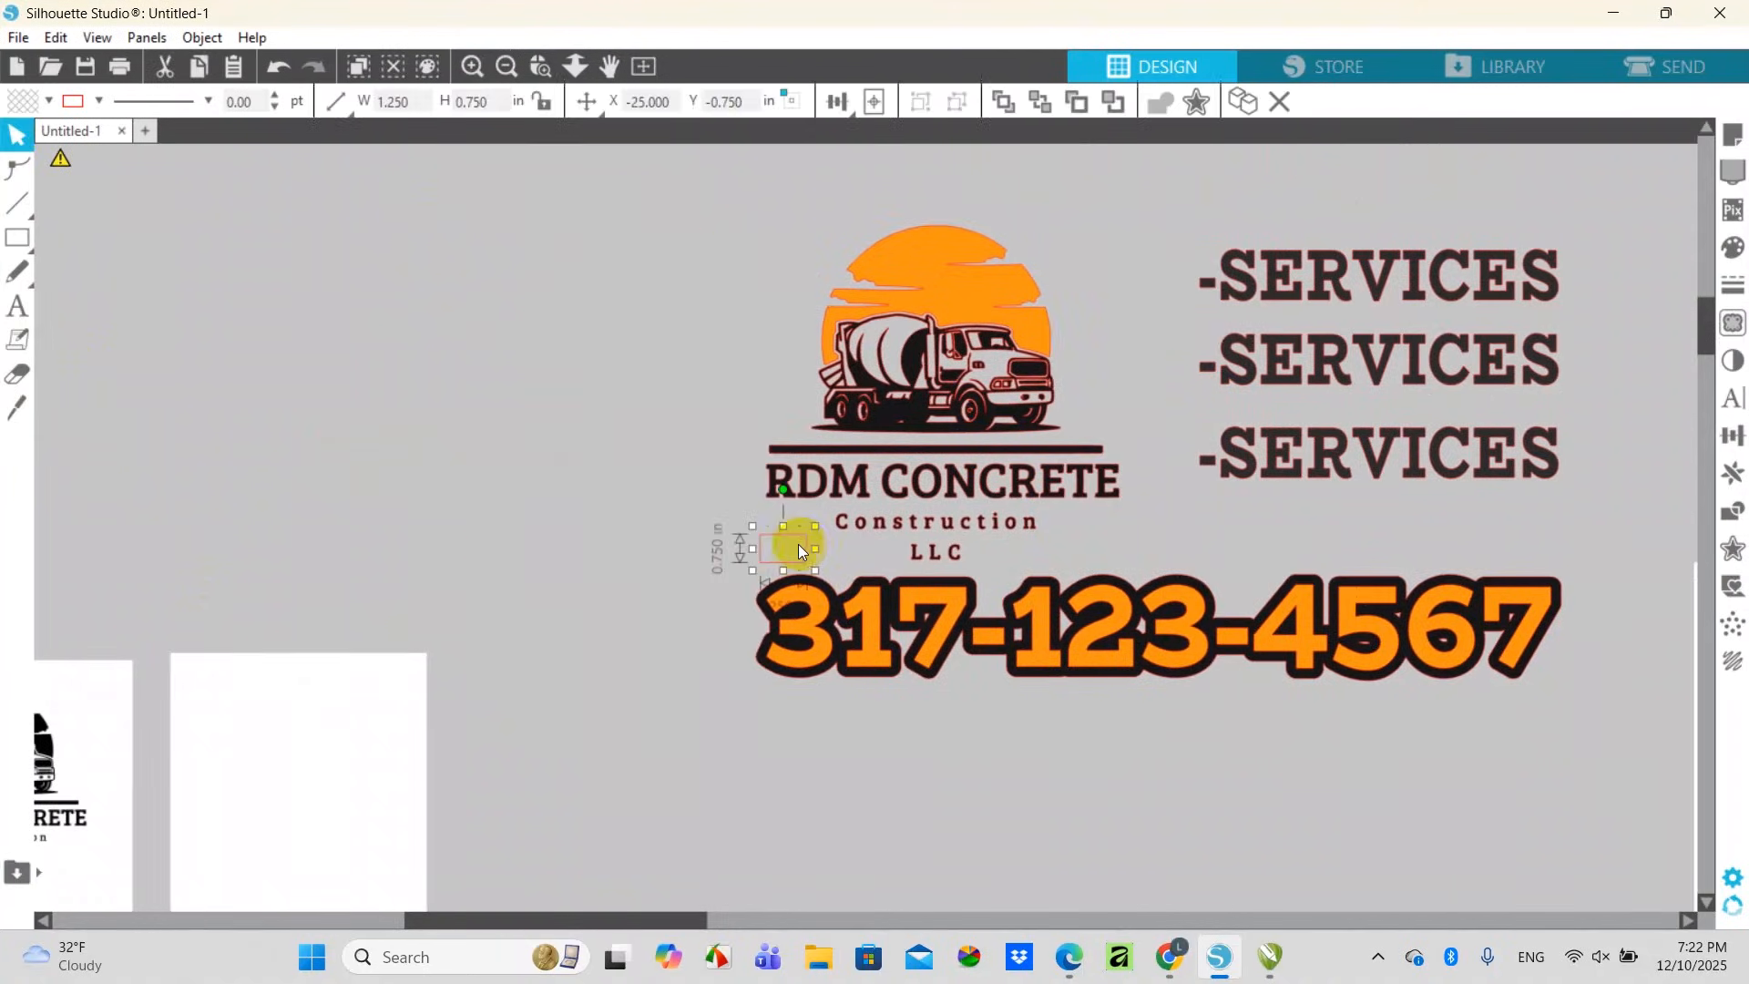
Reduce the small rectangle's height to 0.5 in and move it slightly up, away from the phone number
left_click(471, 65)
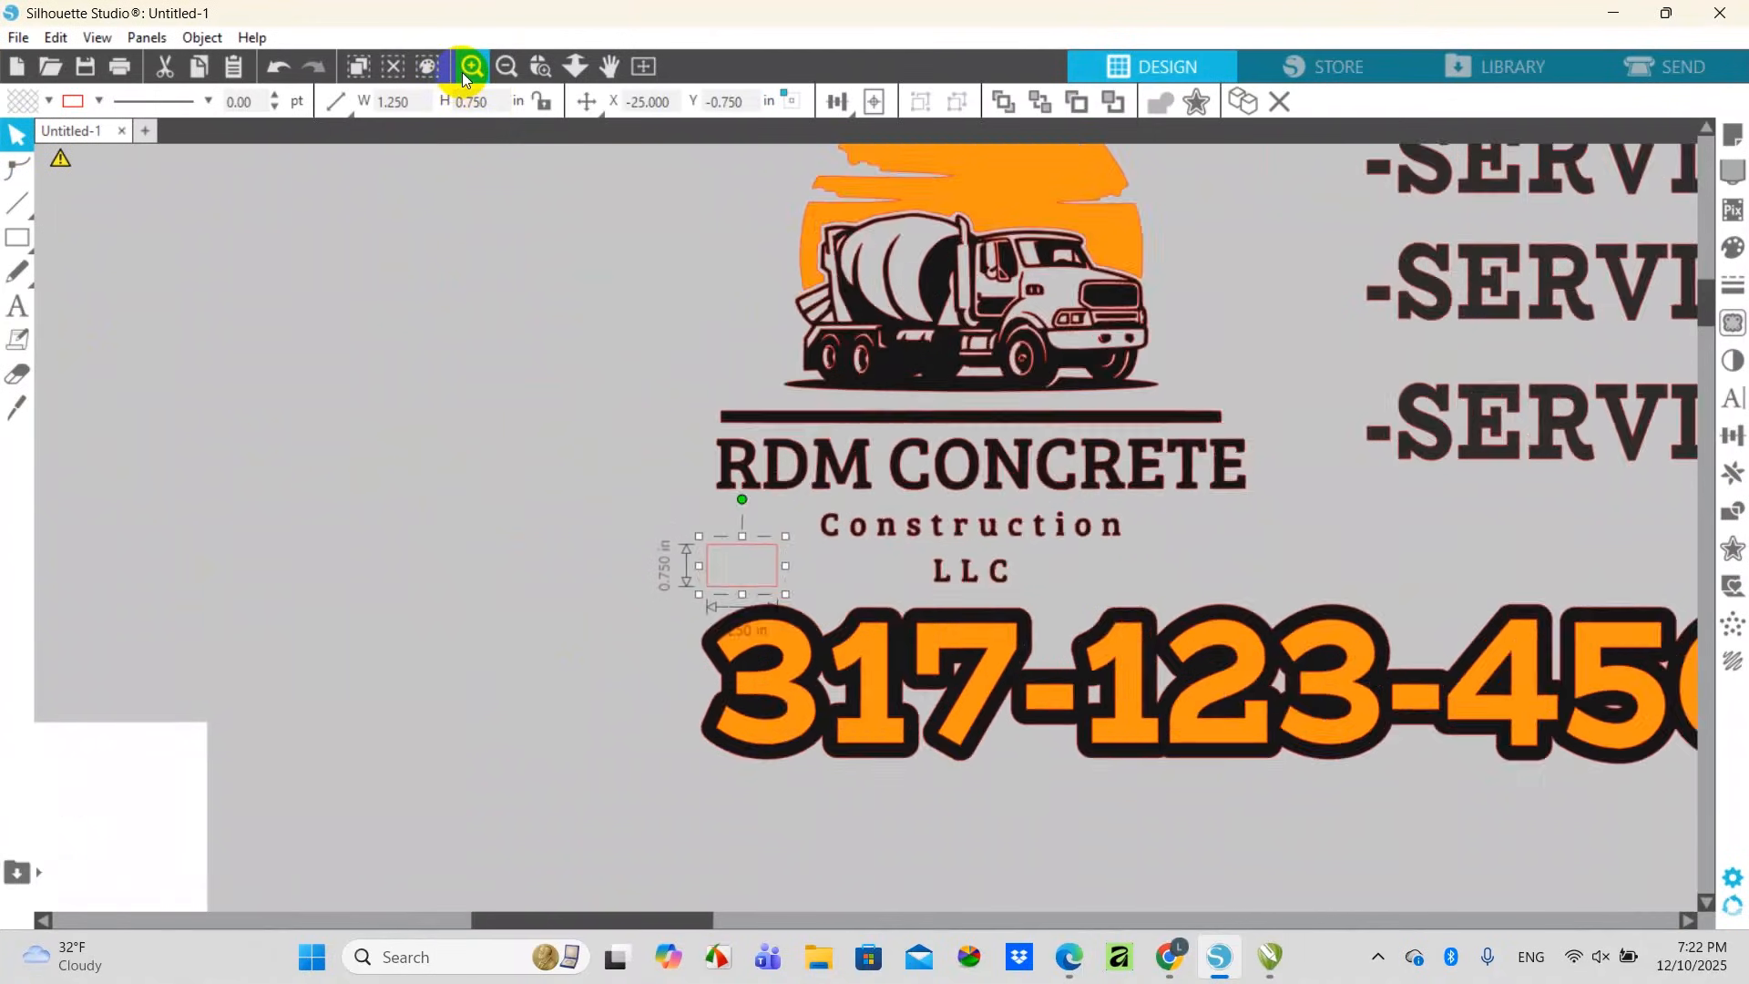
left_click(471, 65)
left_click(783, 608)
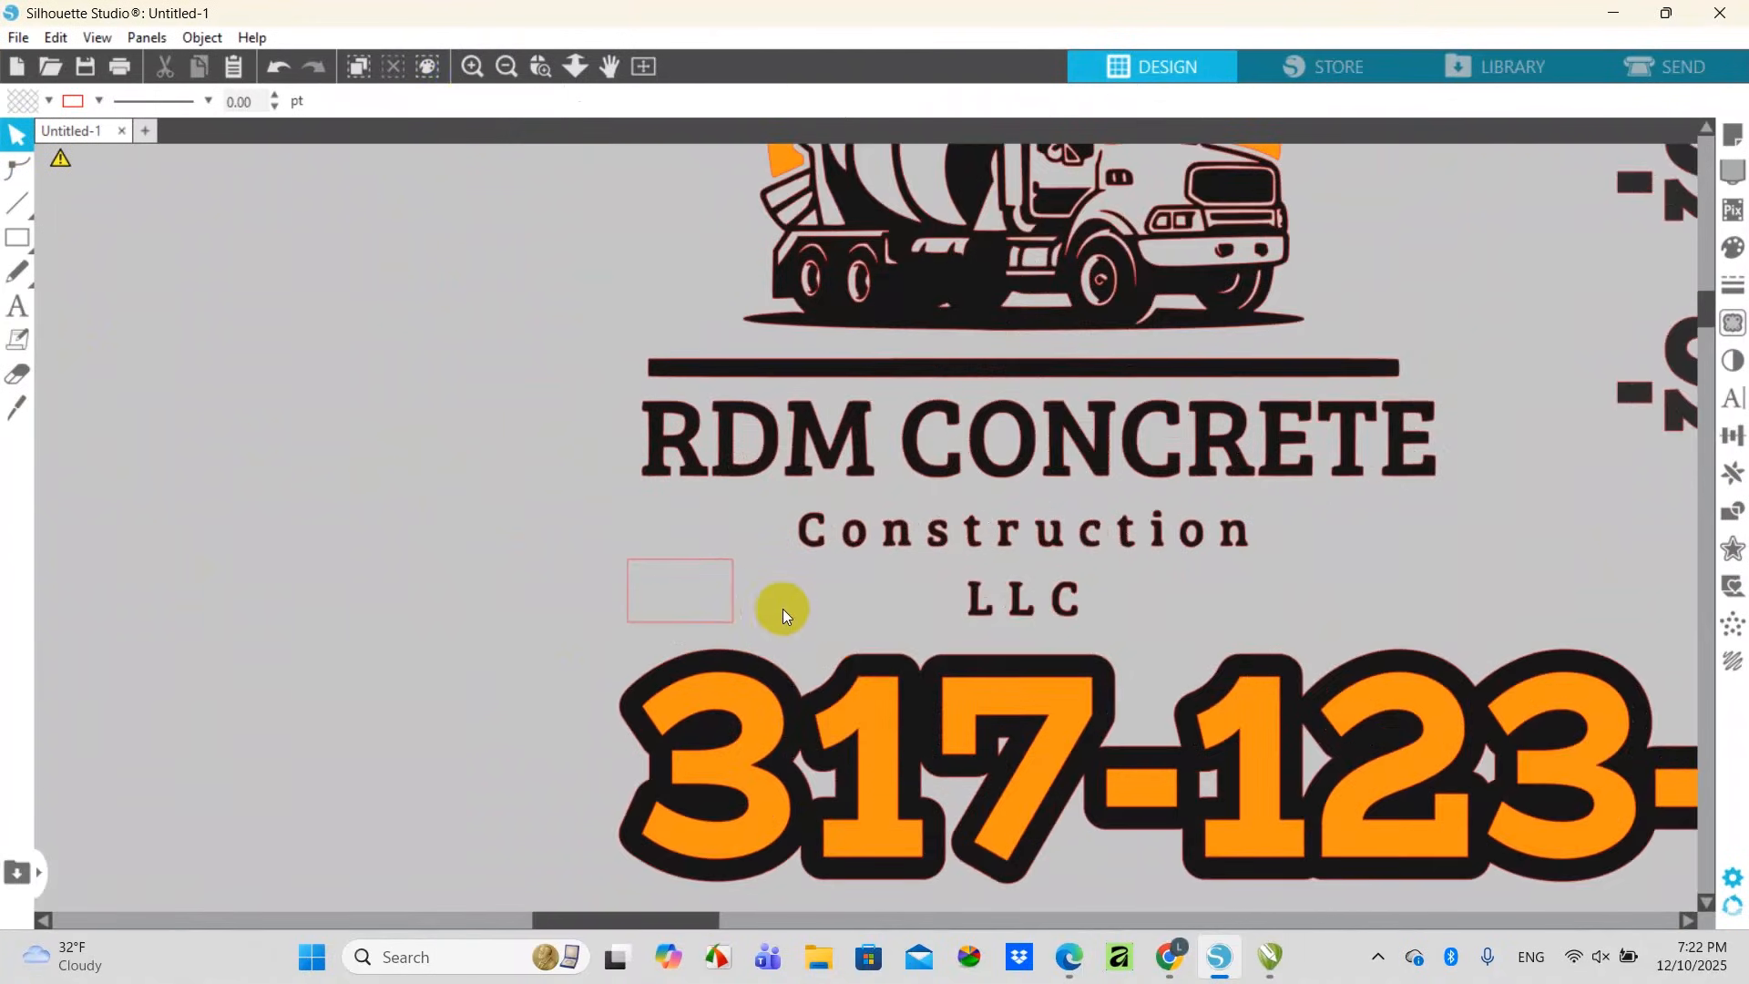
left_click(731, 594)
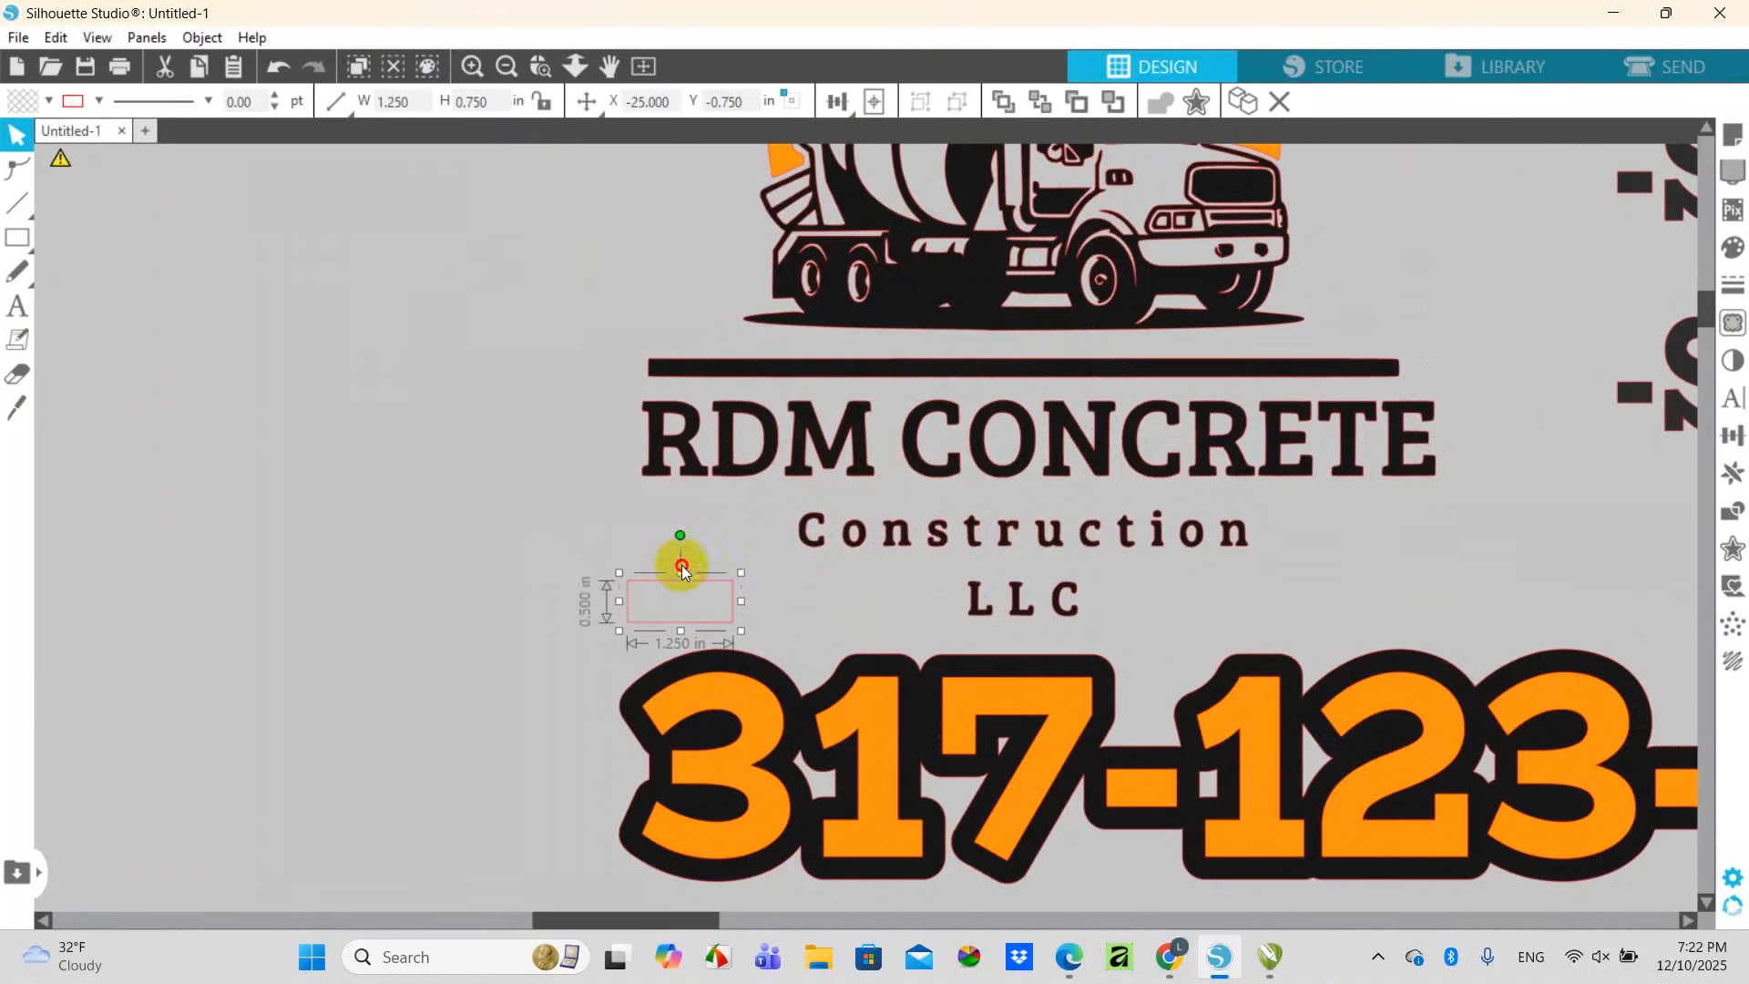
left_click_drag(681, 565, 735, 583)
left_click(867, 627)
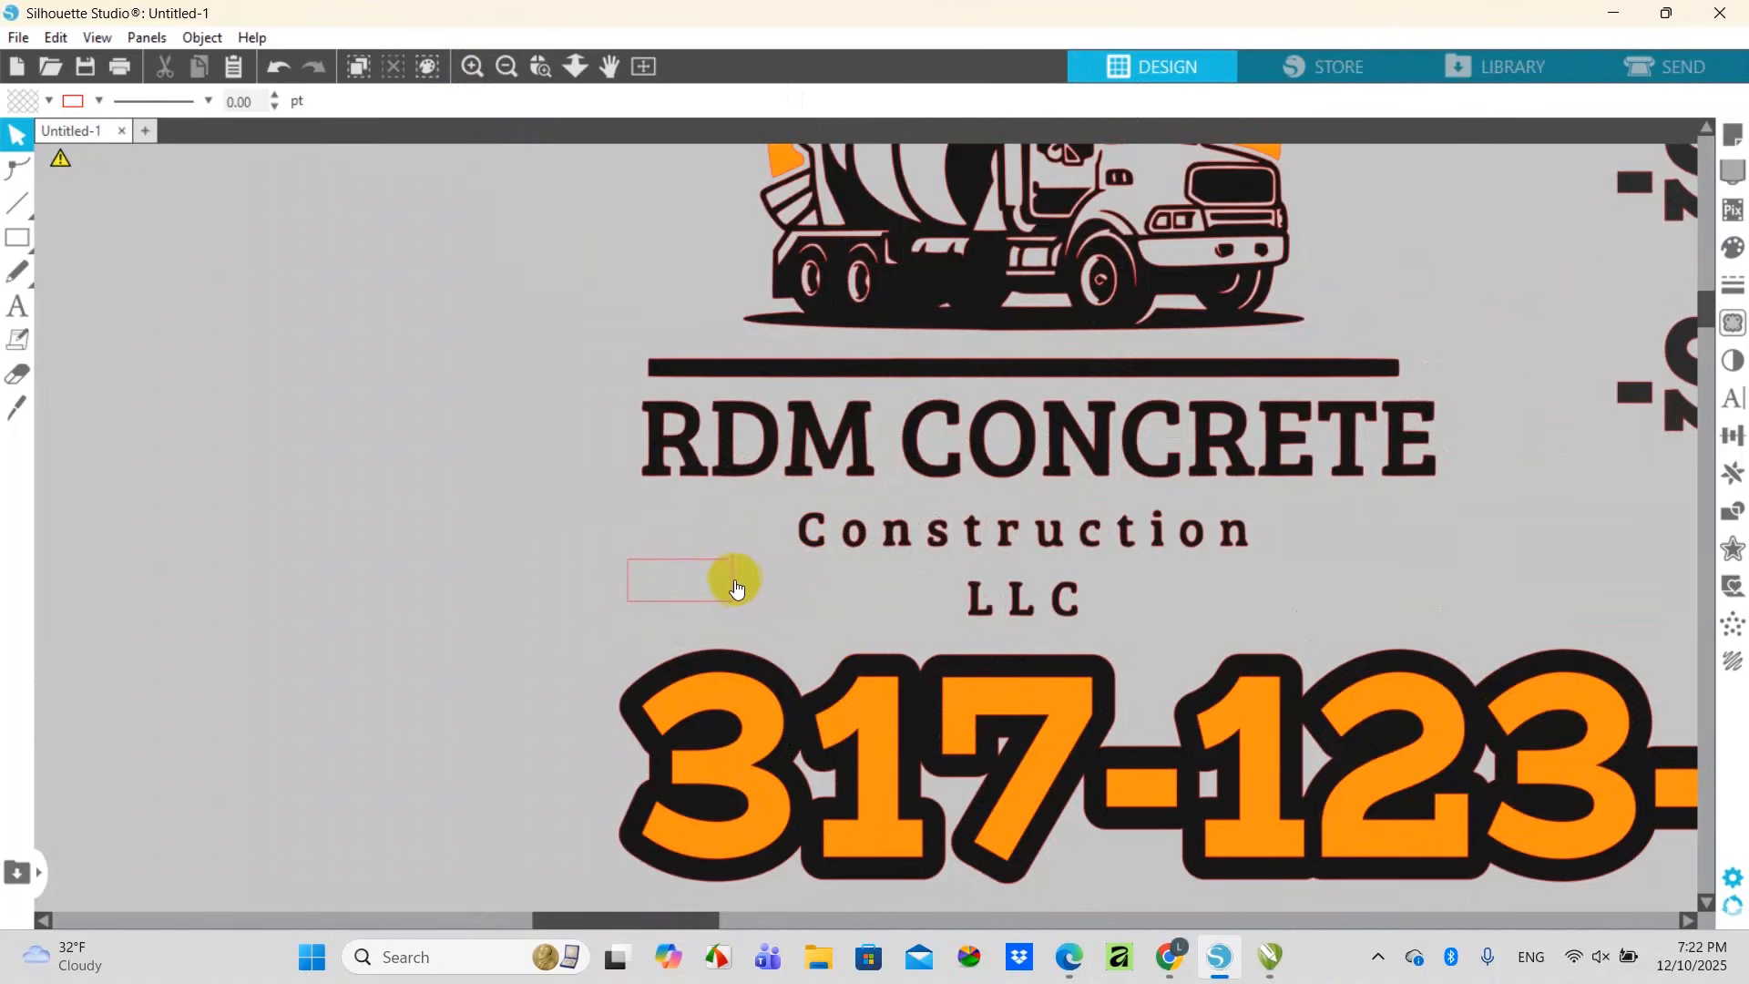
Duplicate the 1.25 by 0.5 in rectangle and align the copy to the right edge of the phone number's black outline
right_click(733, 585)
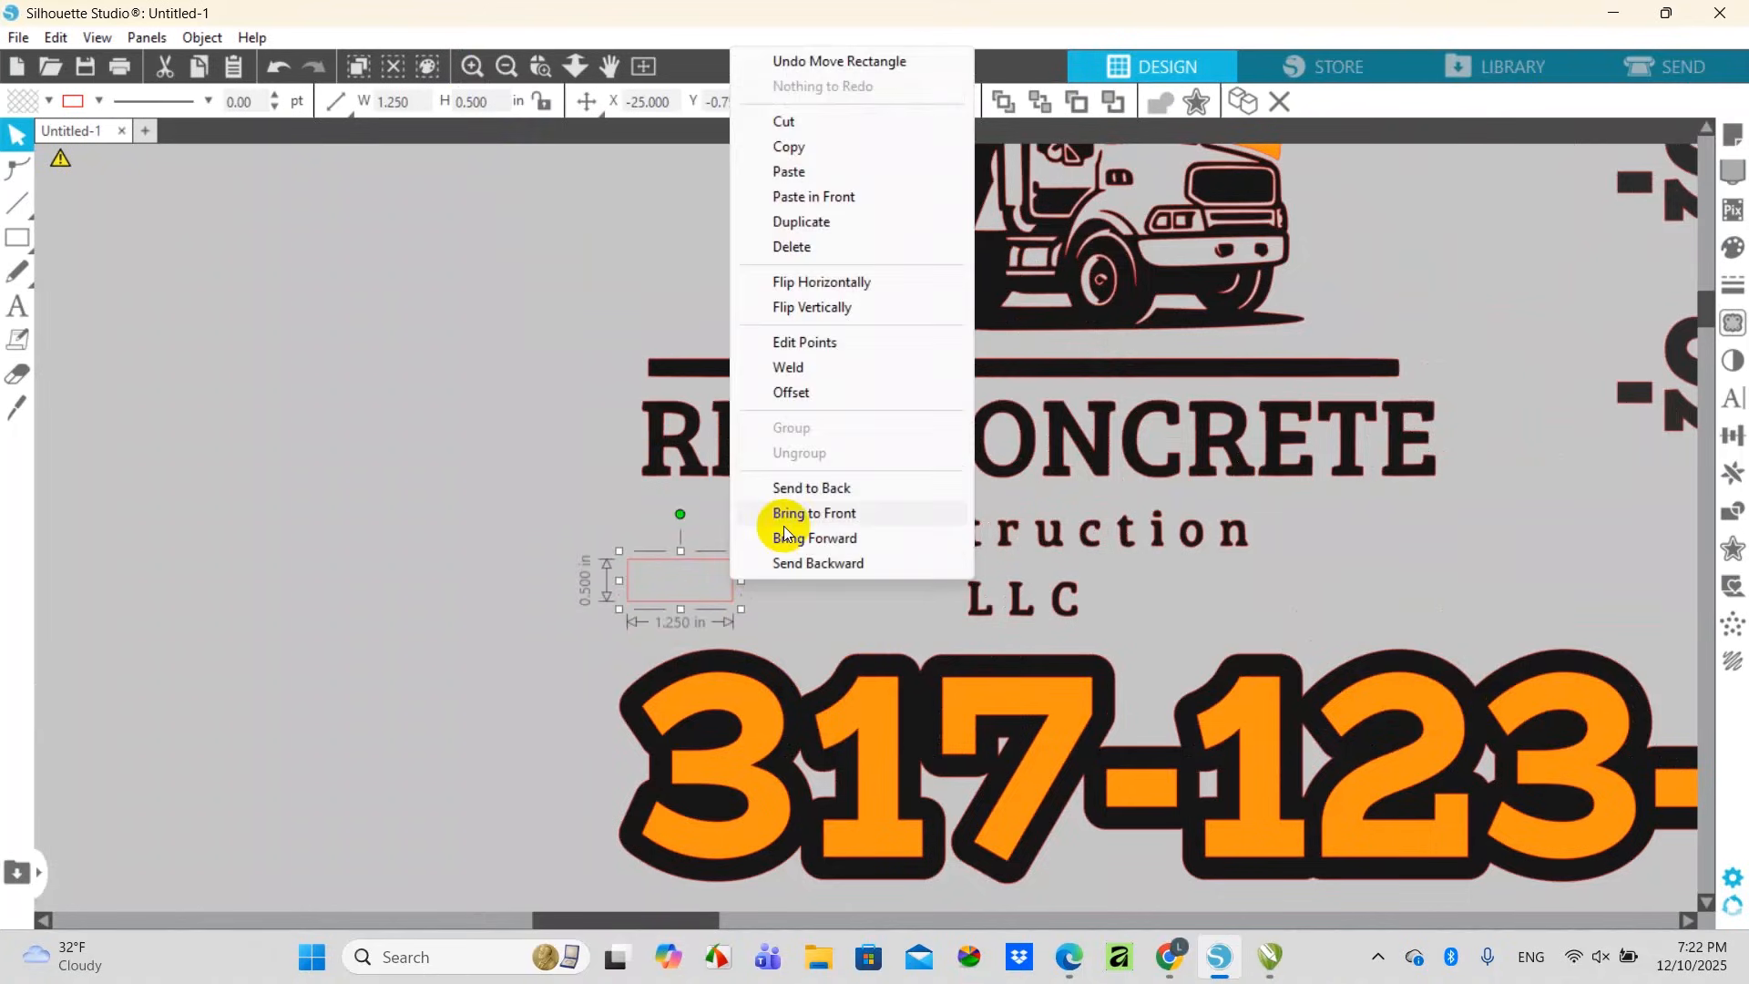
left_click(830, 221)
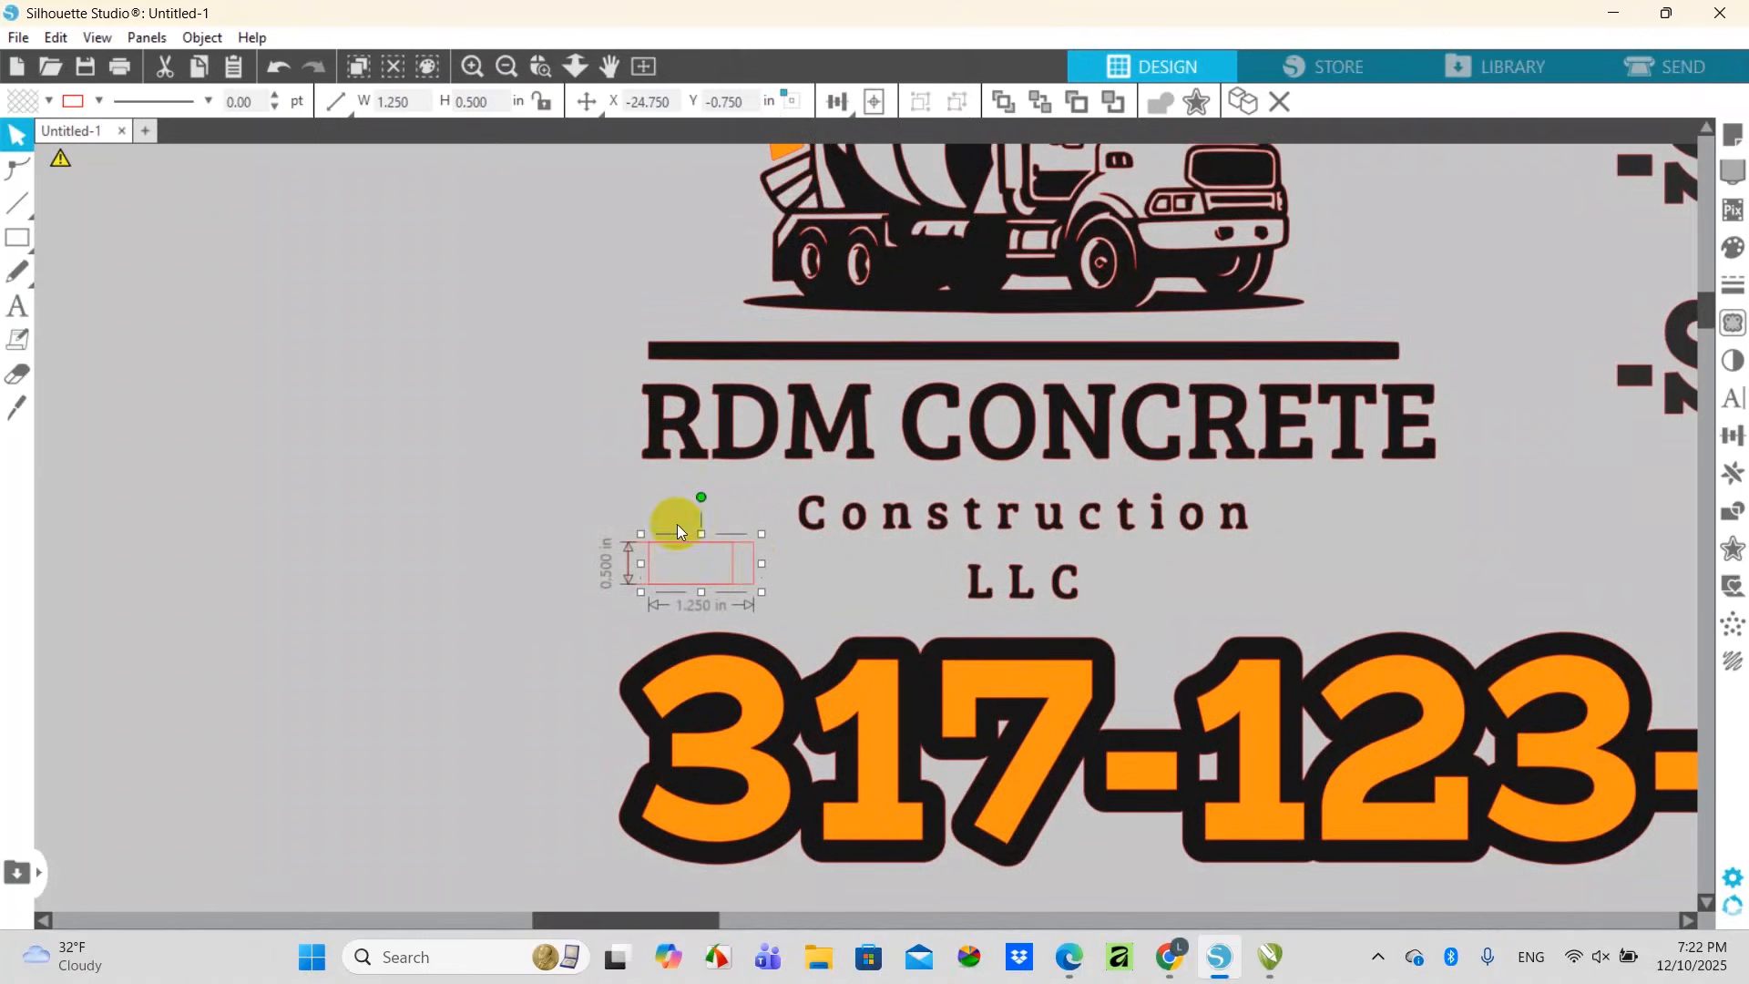
left_click_drag(696, 920, 891, 921)
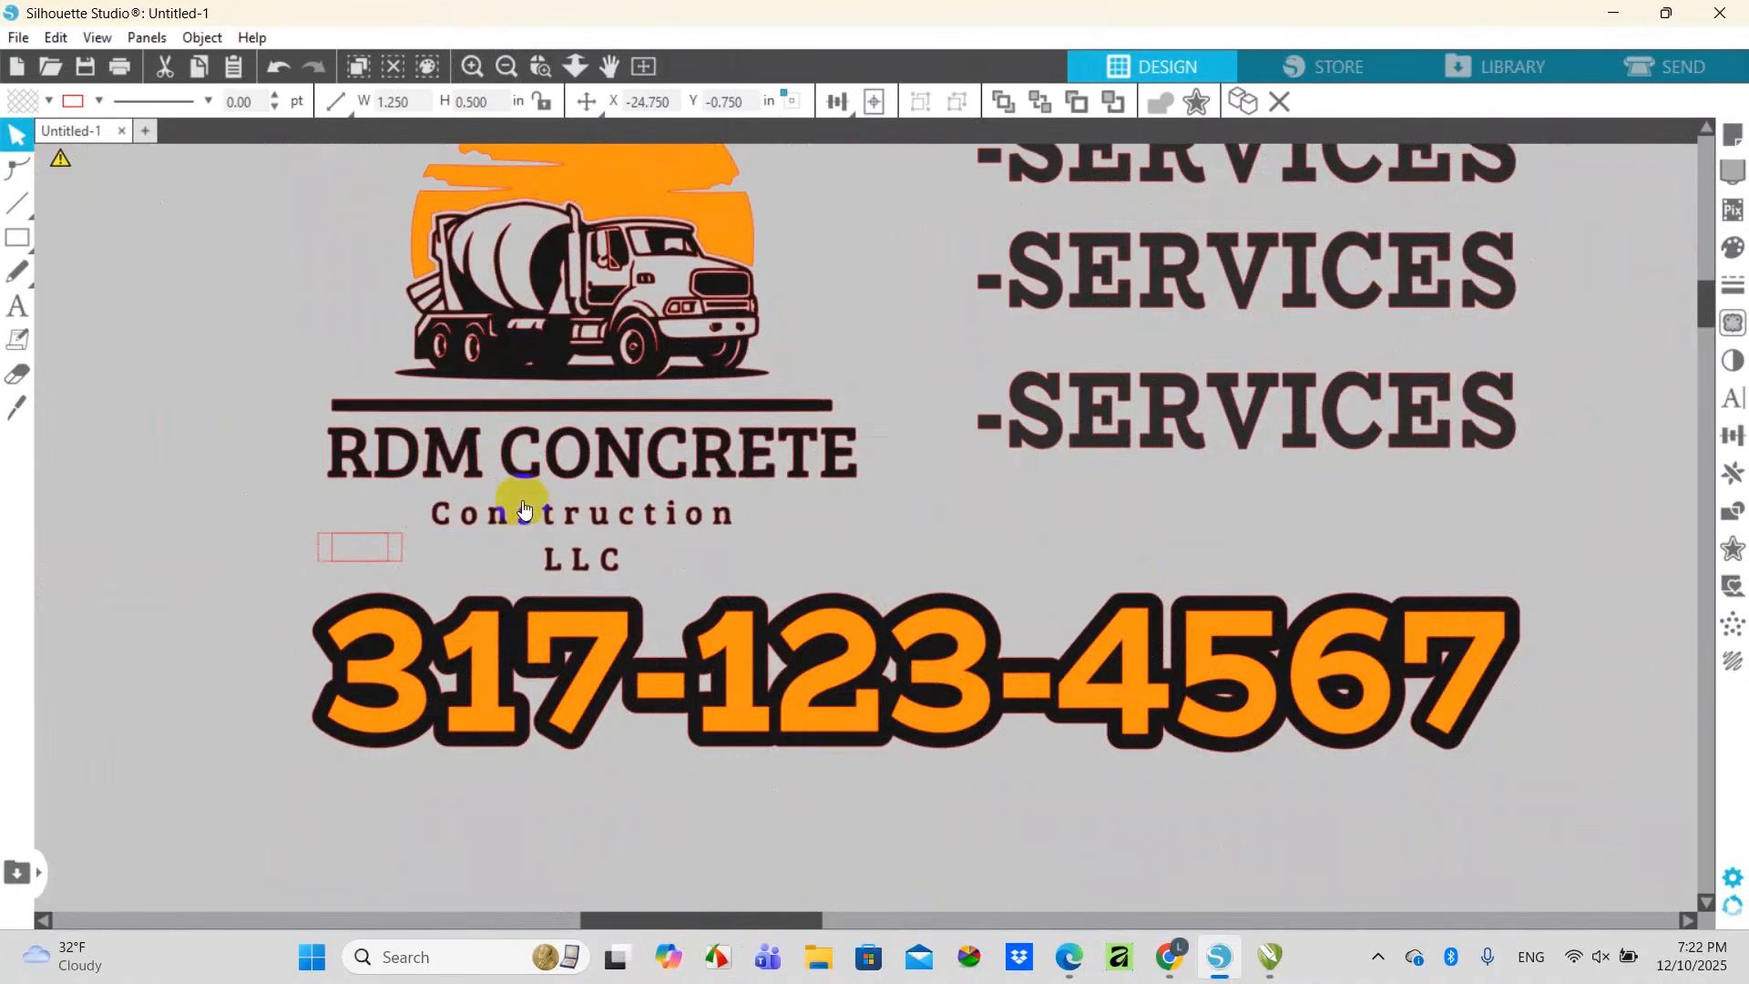
left_click(523, 499)
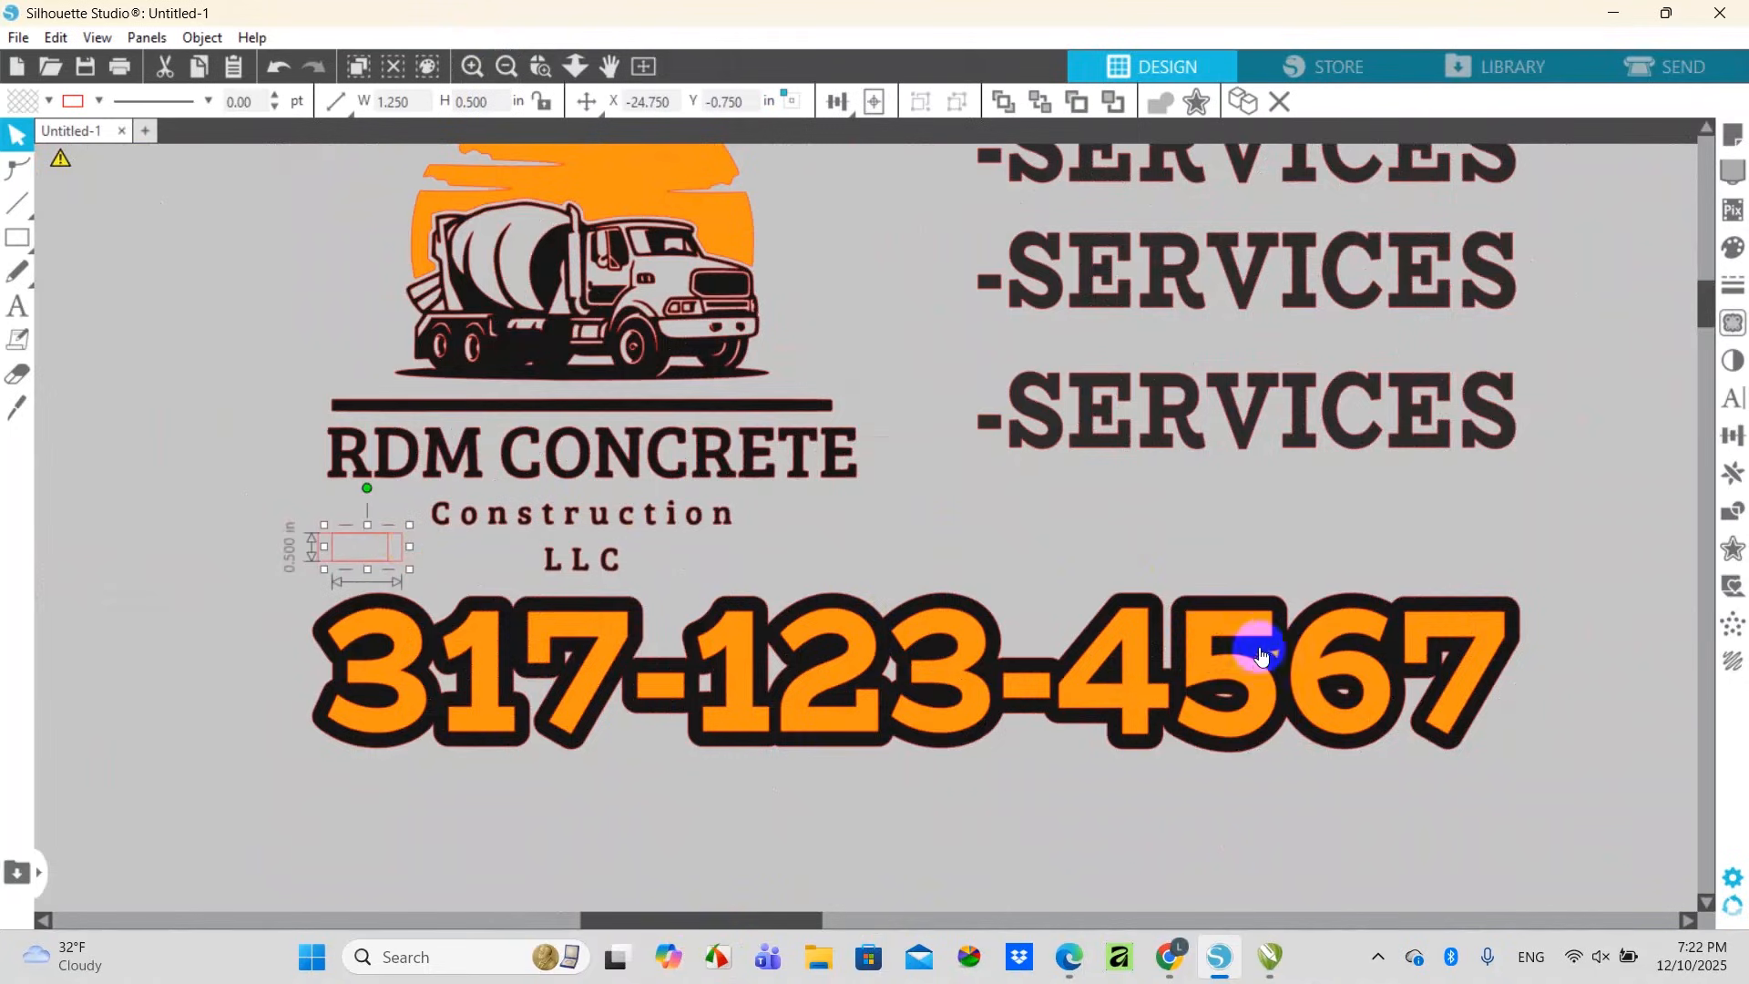
left_click(1160, 620)
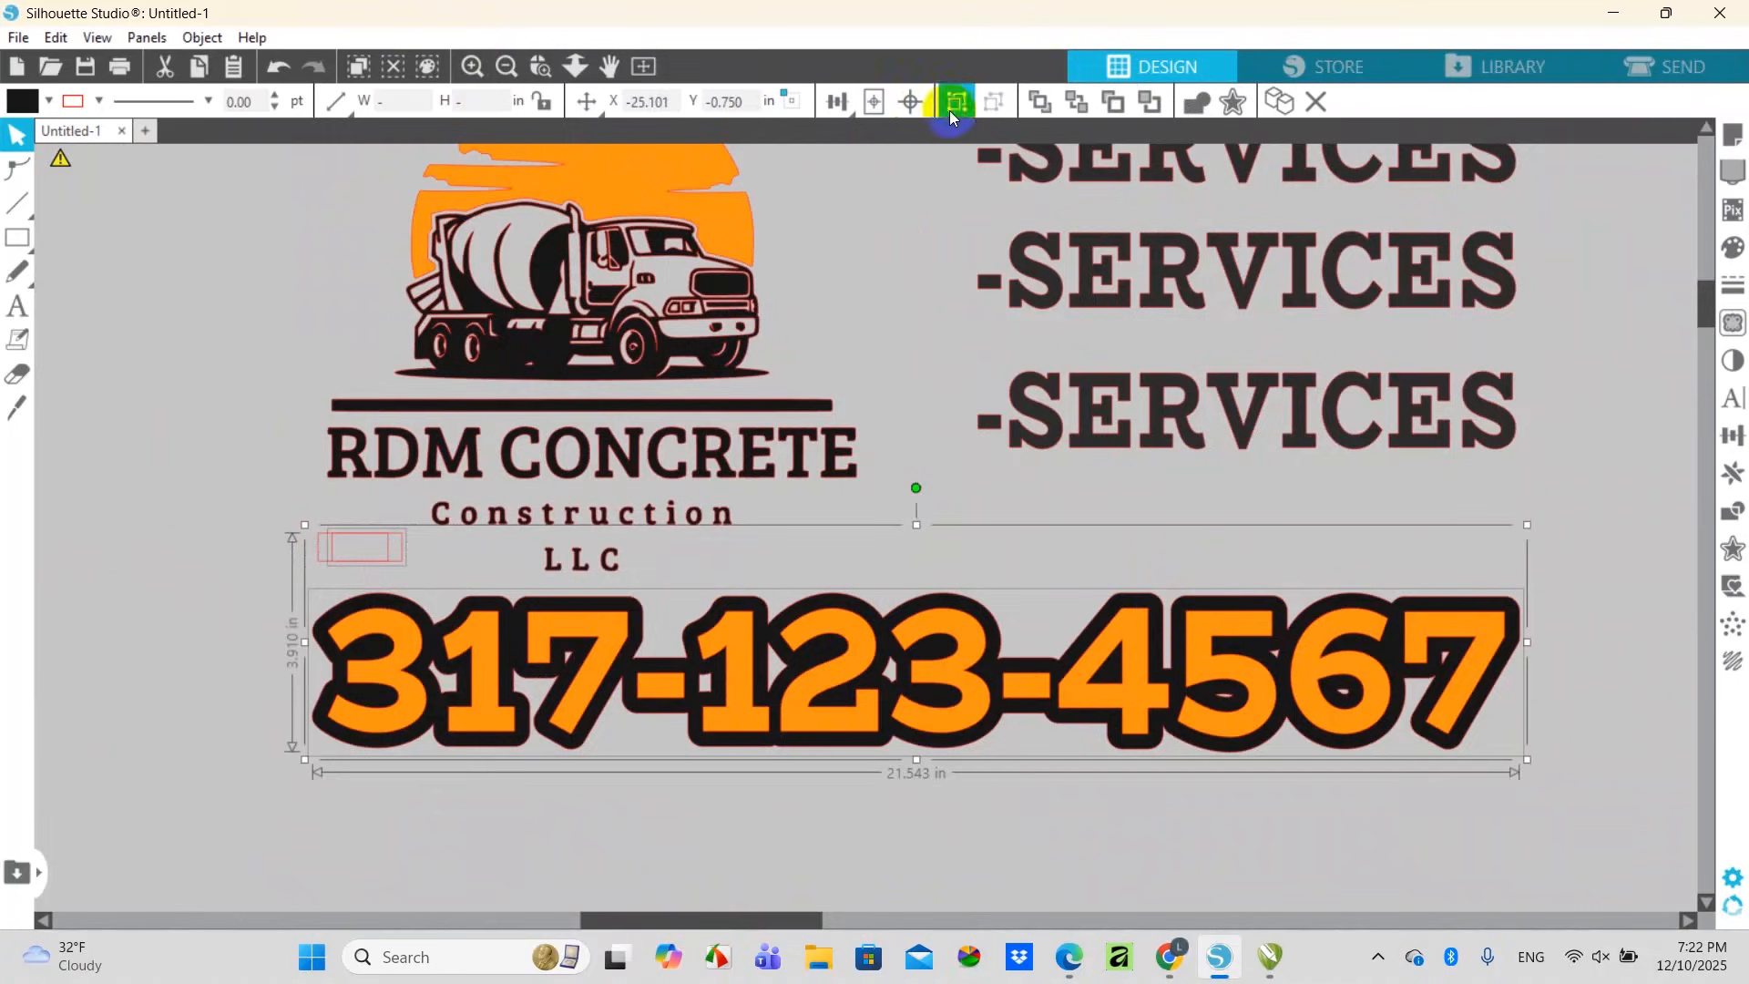
left_click(844, 102)
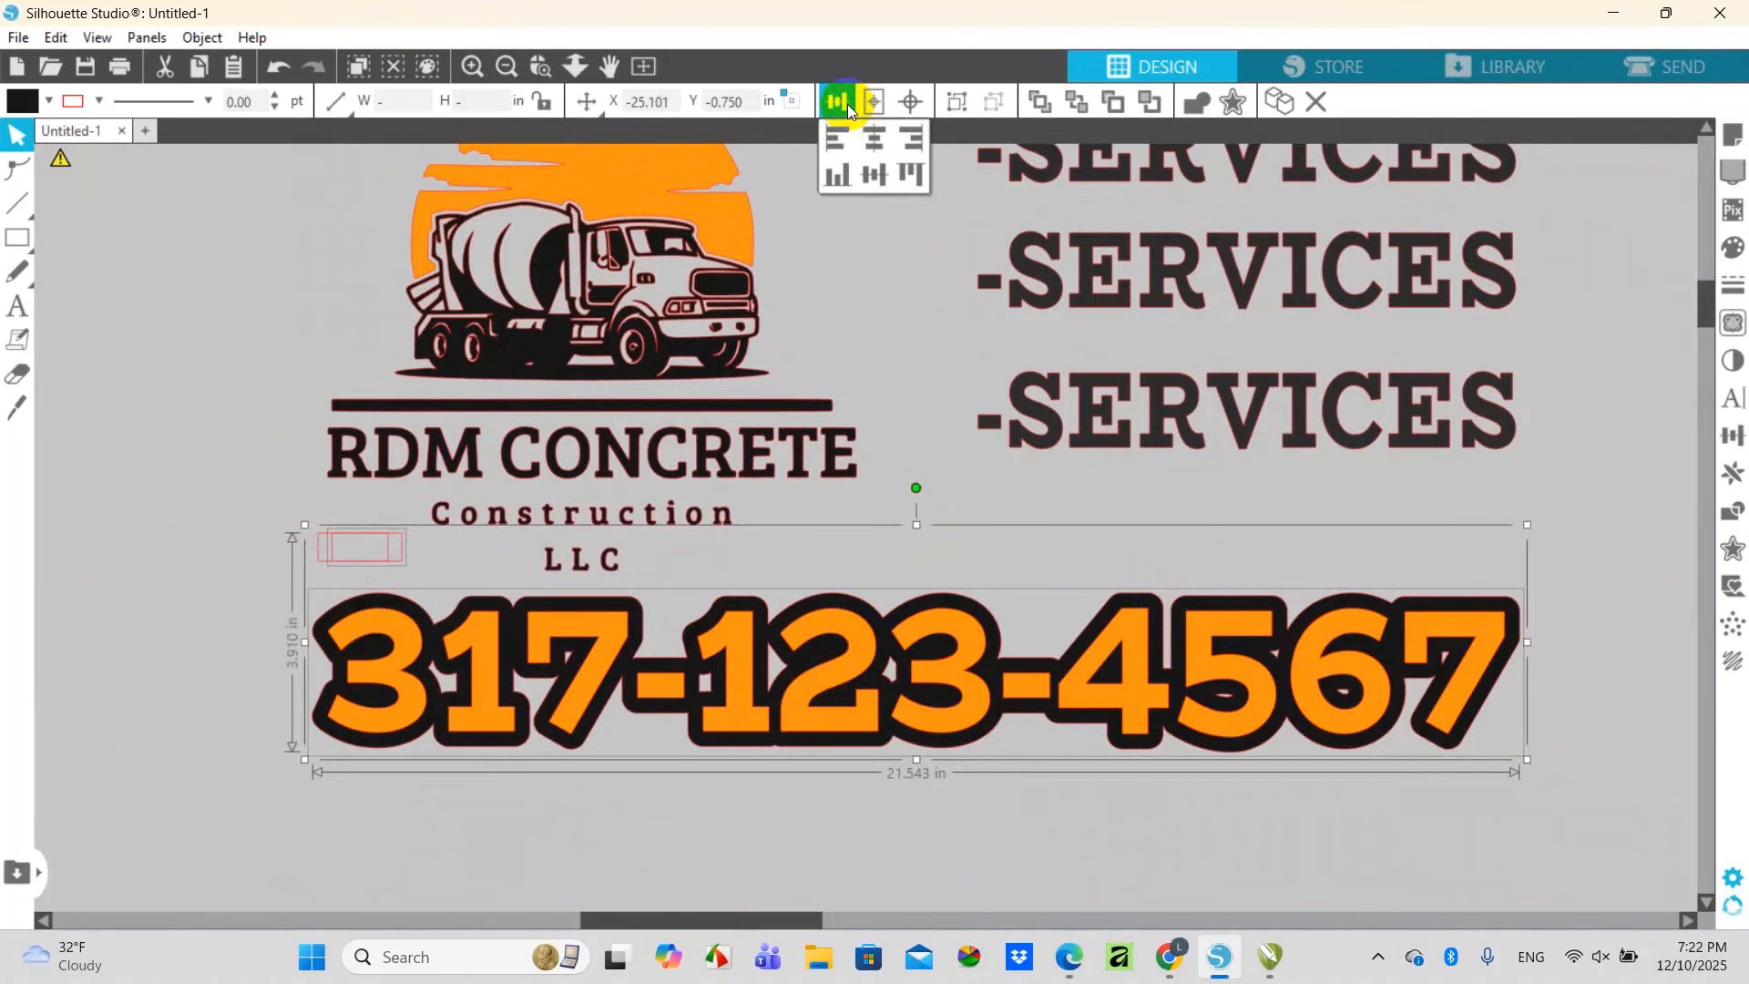
left_click(911, 141)
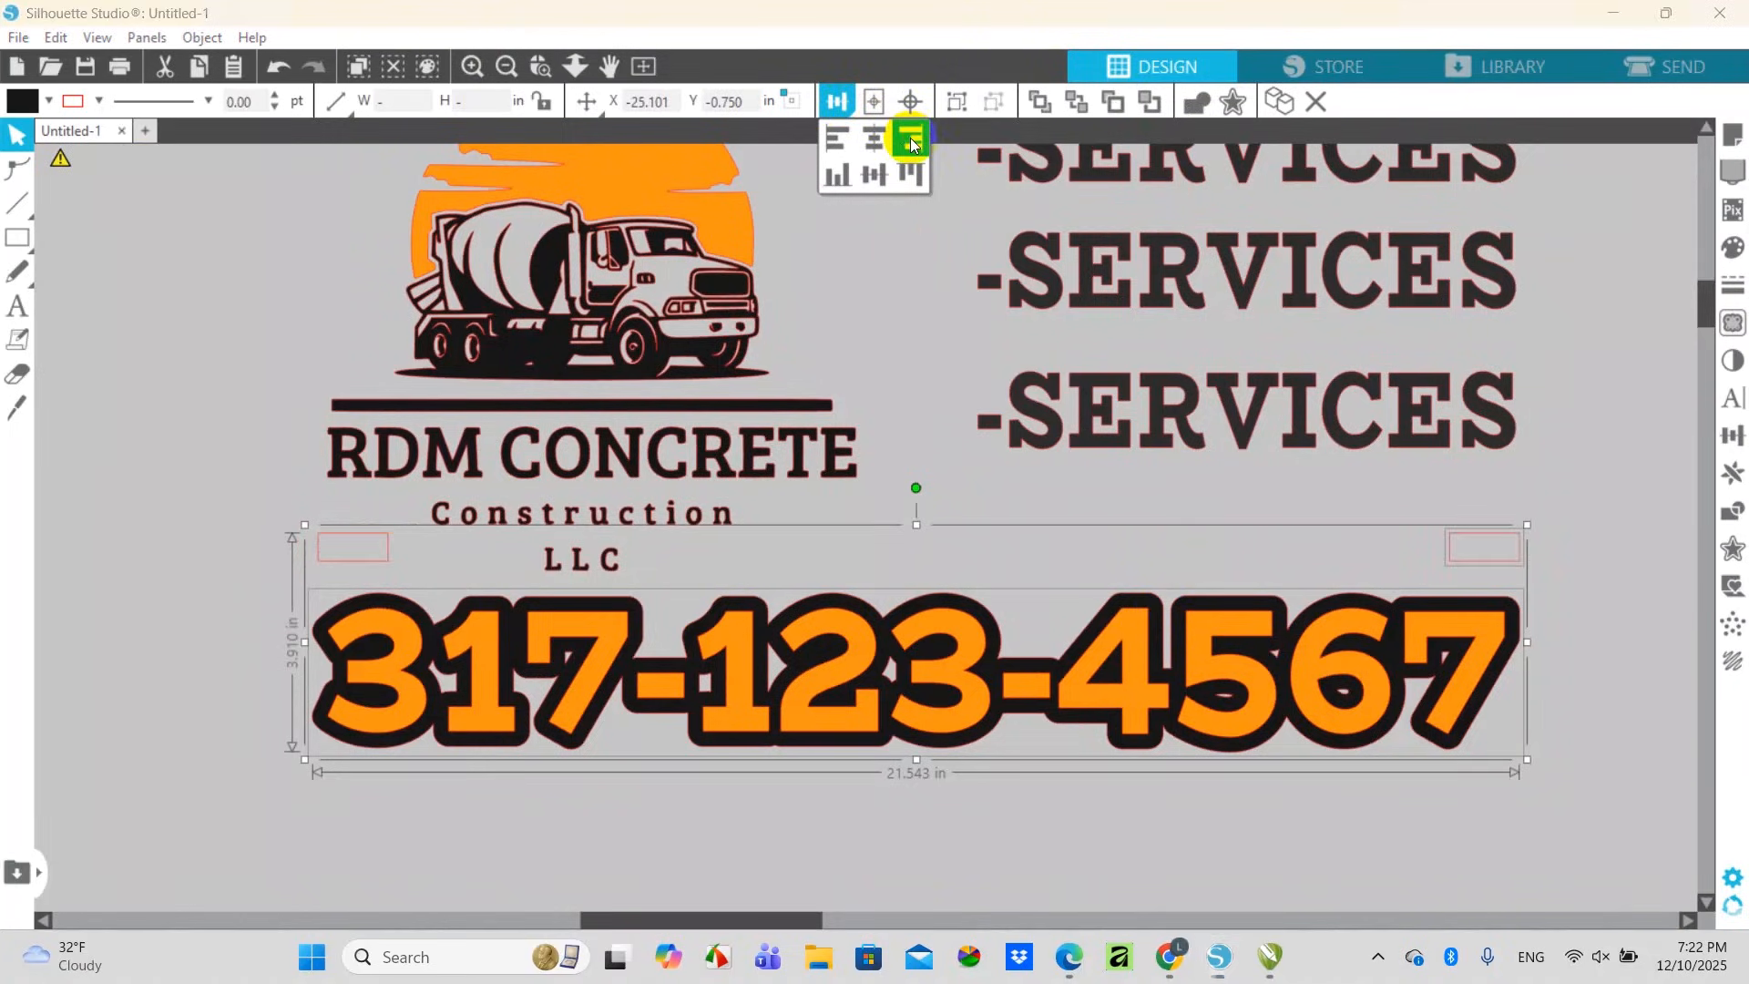
left_click(1589, 566)
Nudge the right rectangle down closer to the phone number and align both rectangles along their bottom edges
left_click(1506, 566)
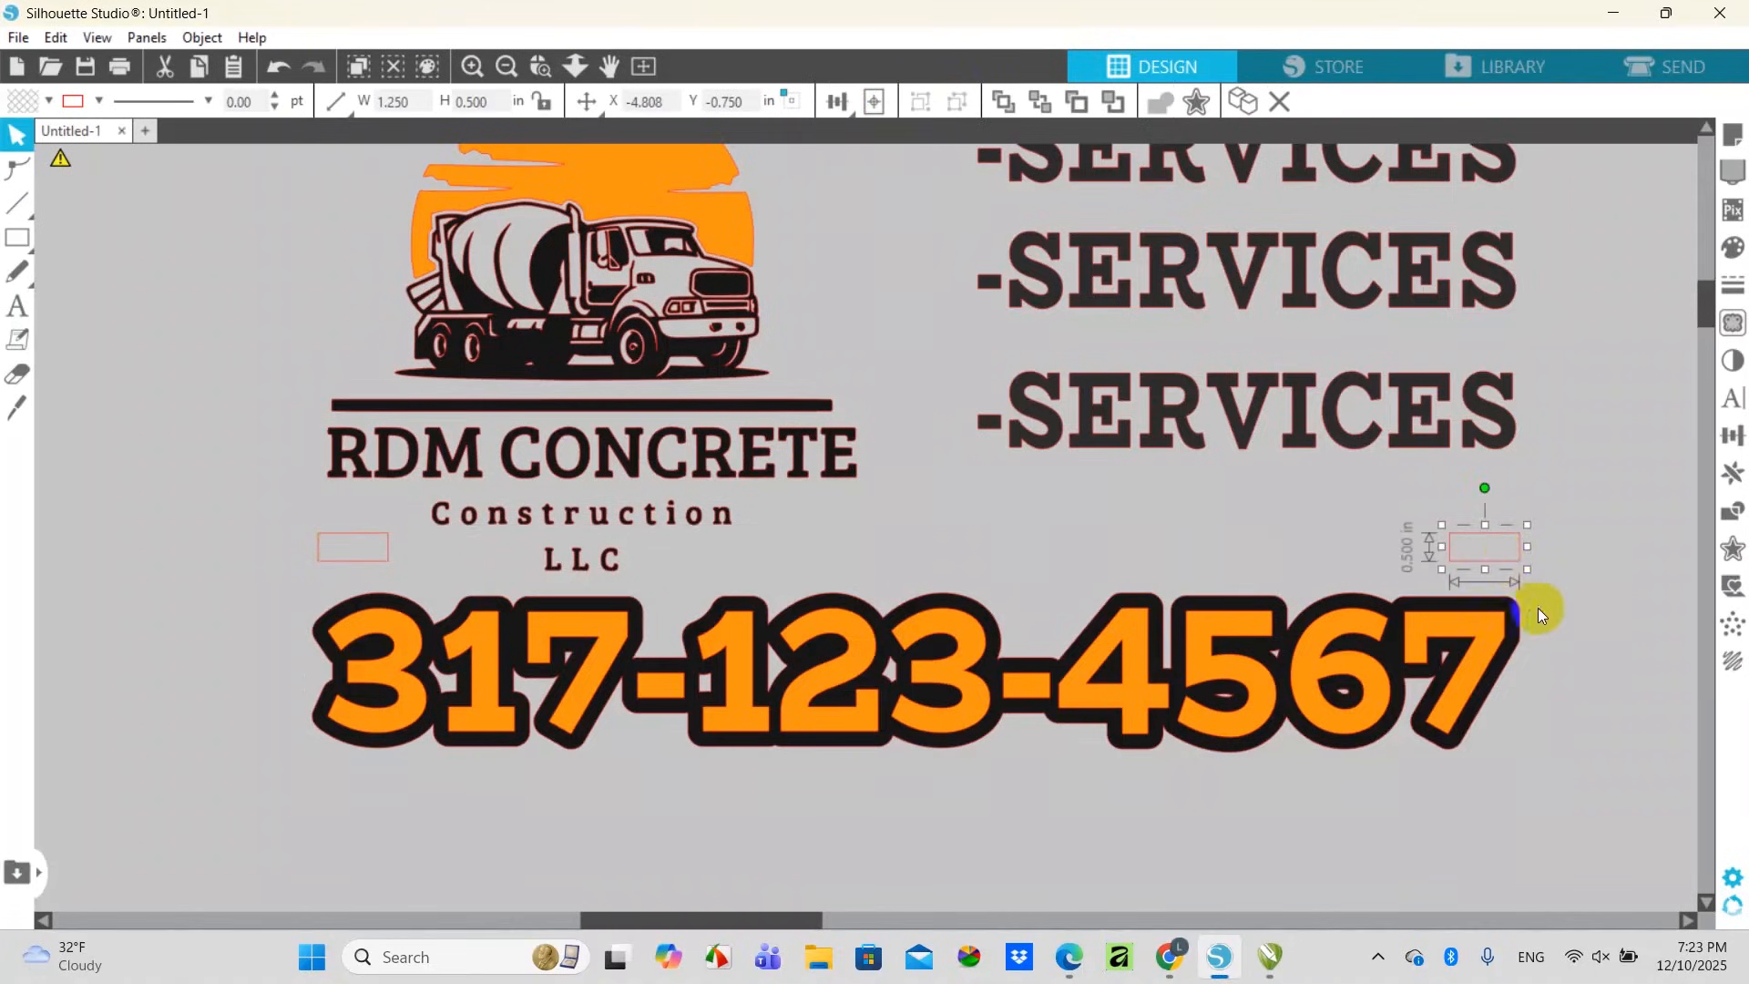
key("Down")
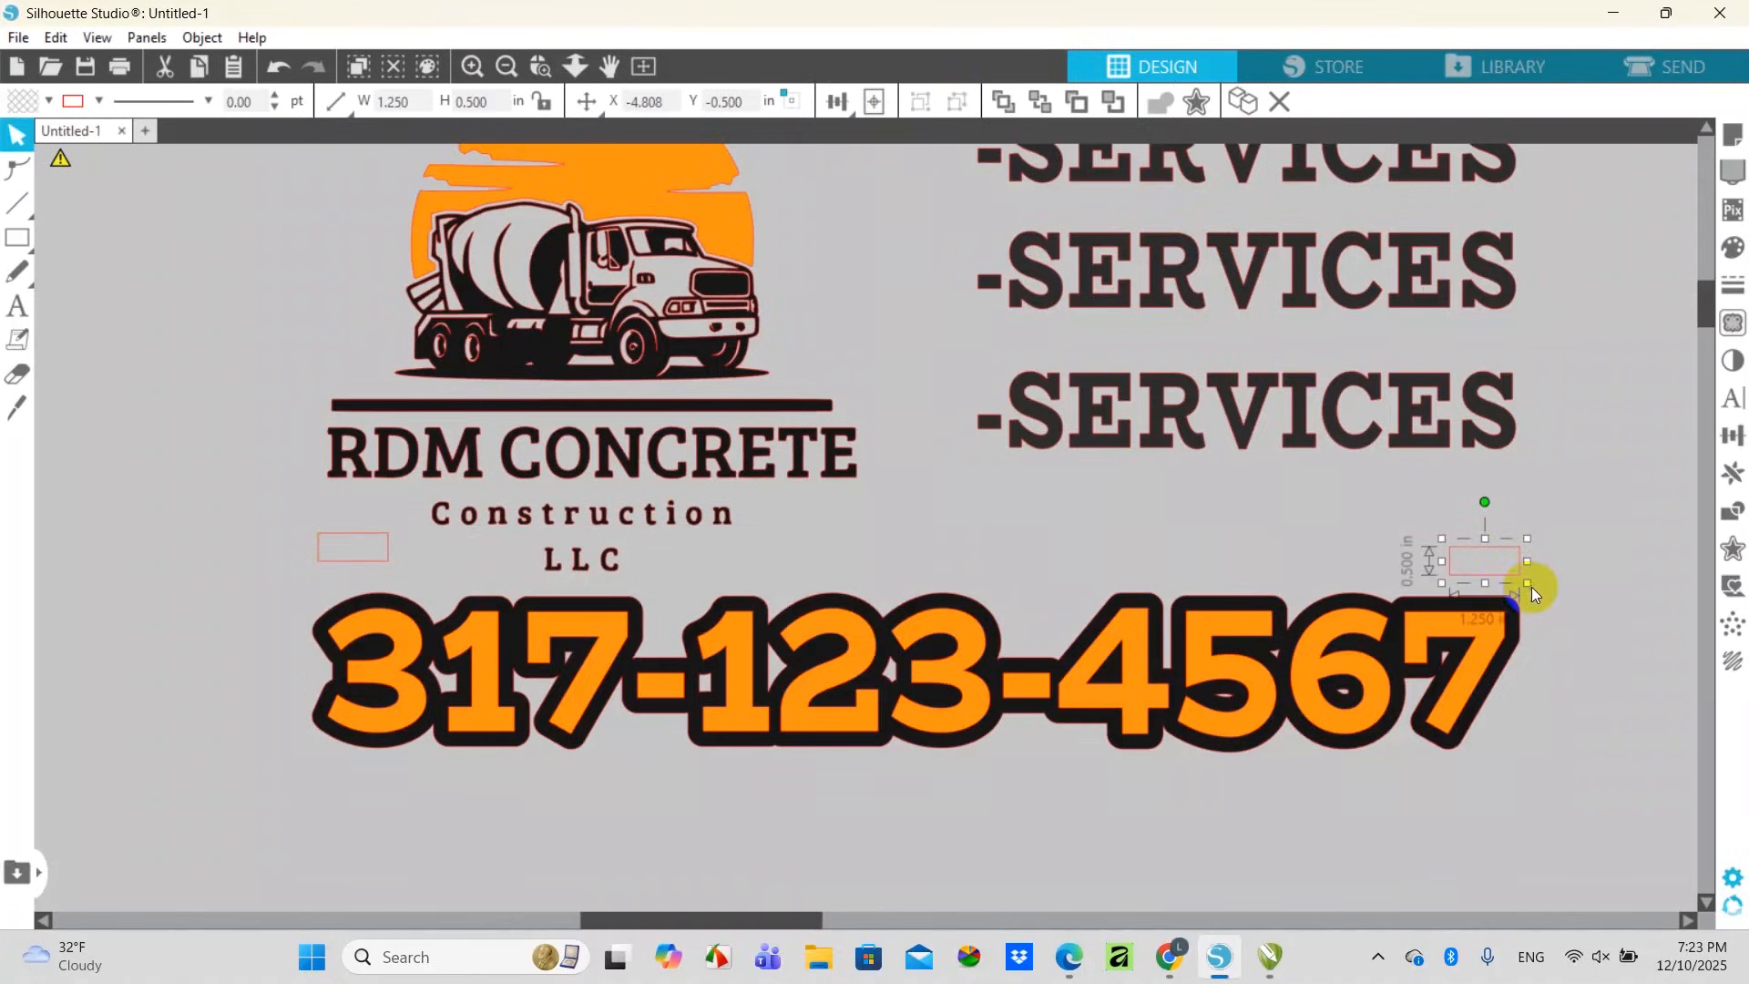
left_click(1592, 552)
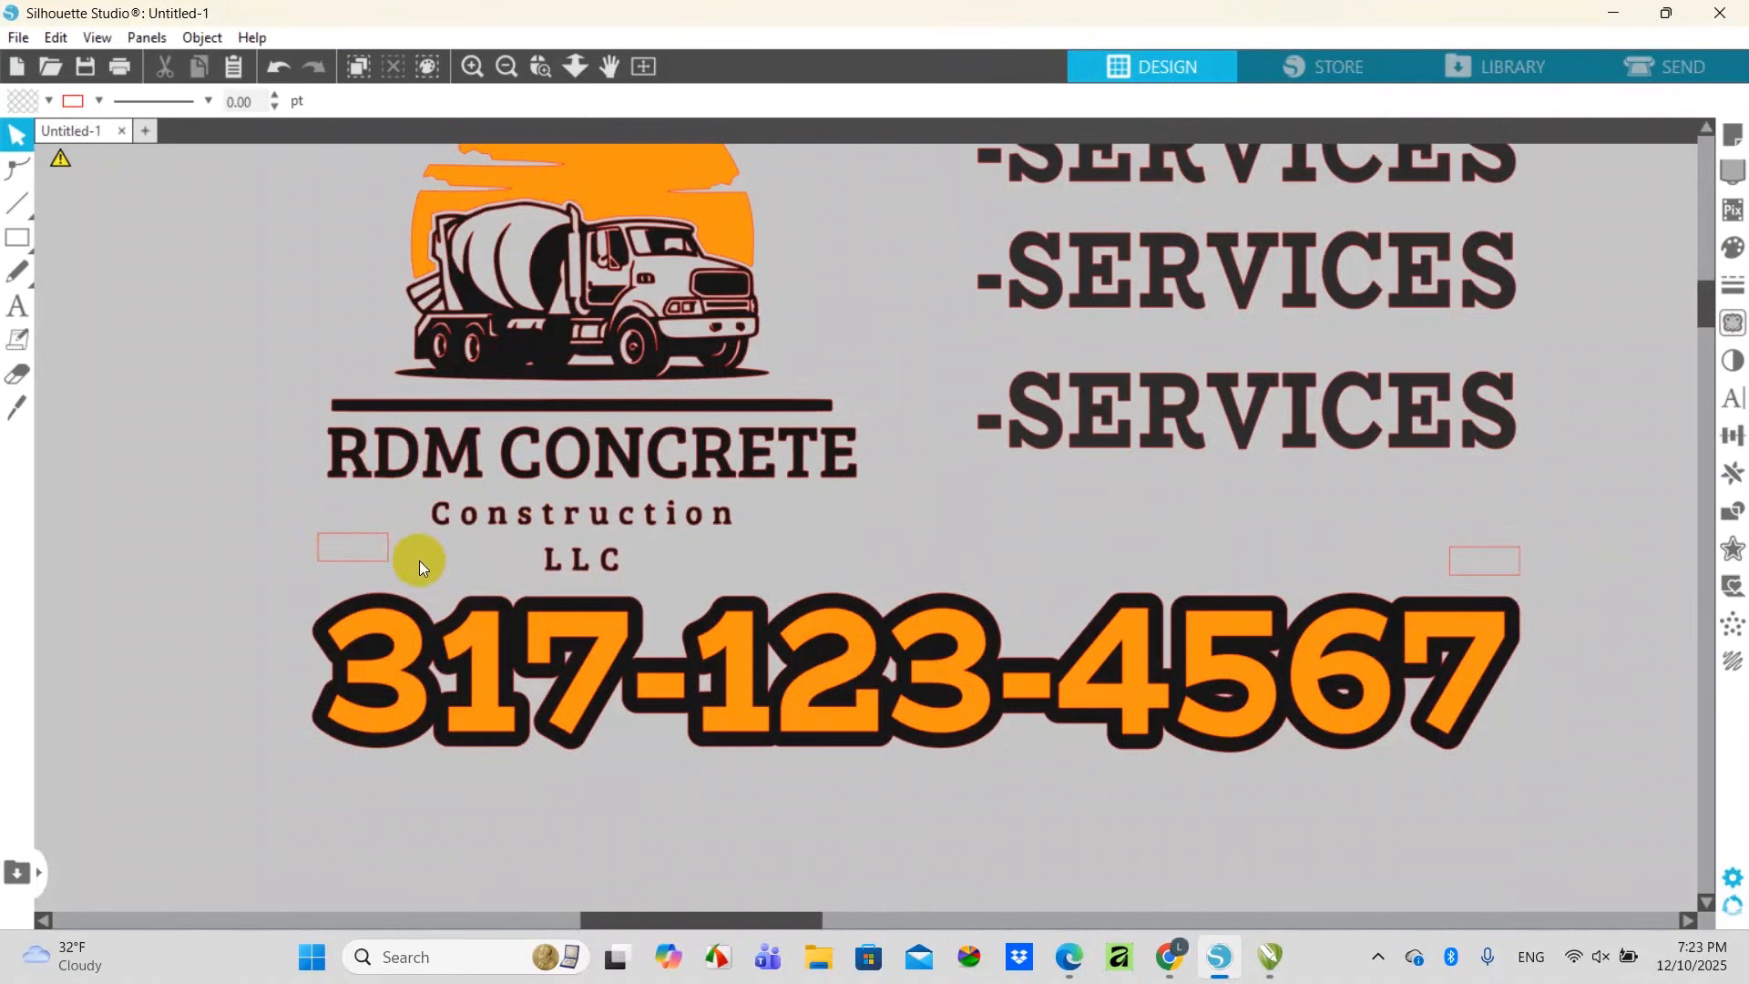
left_click(1510, 557)
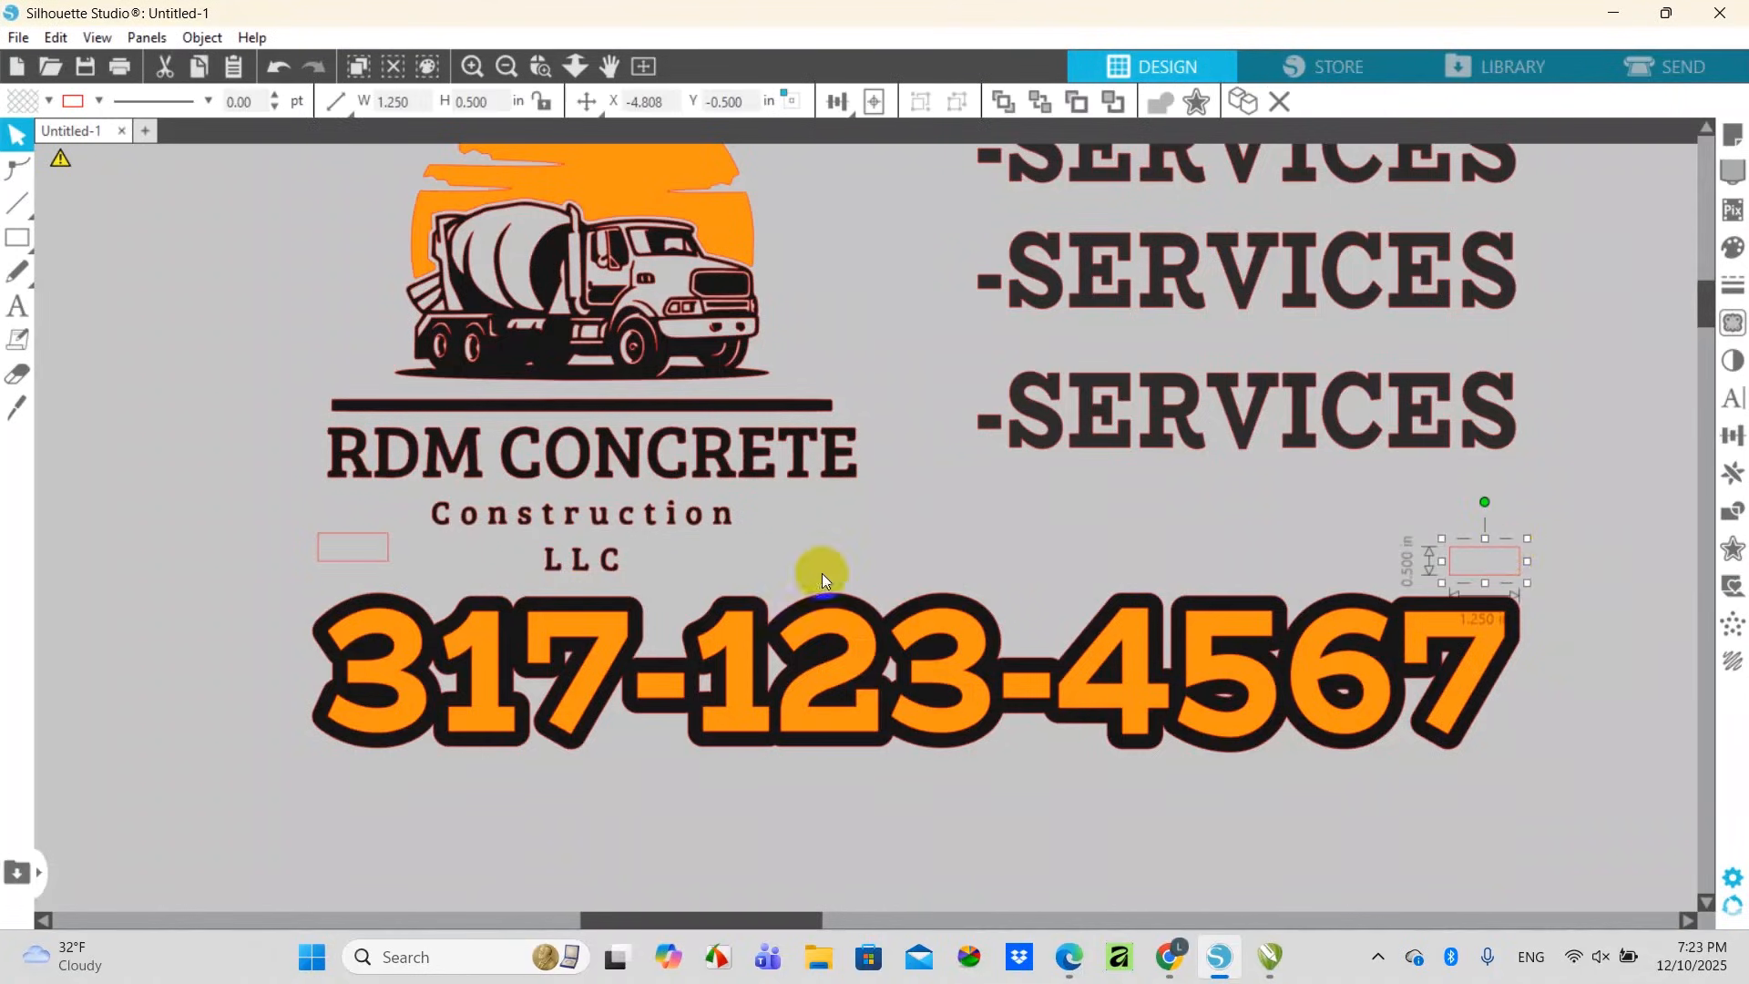
left_click(383, 554, "shift")
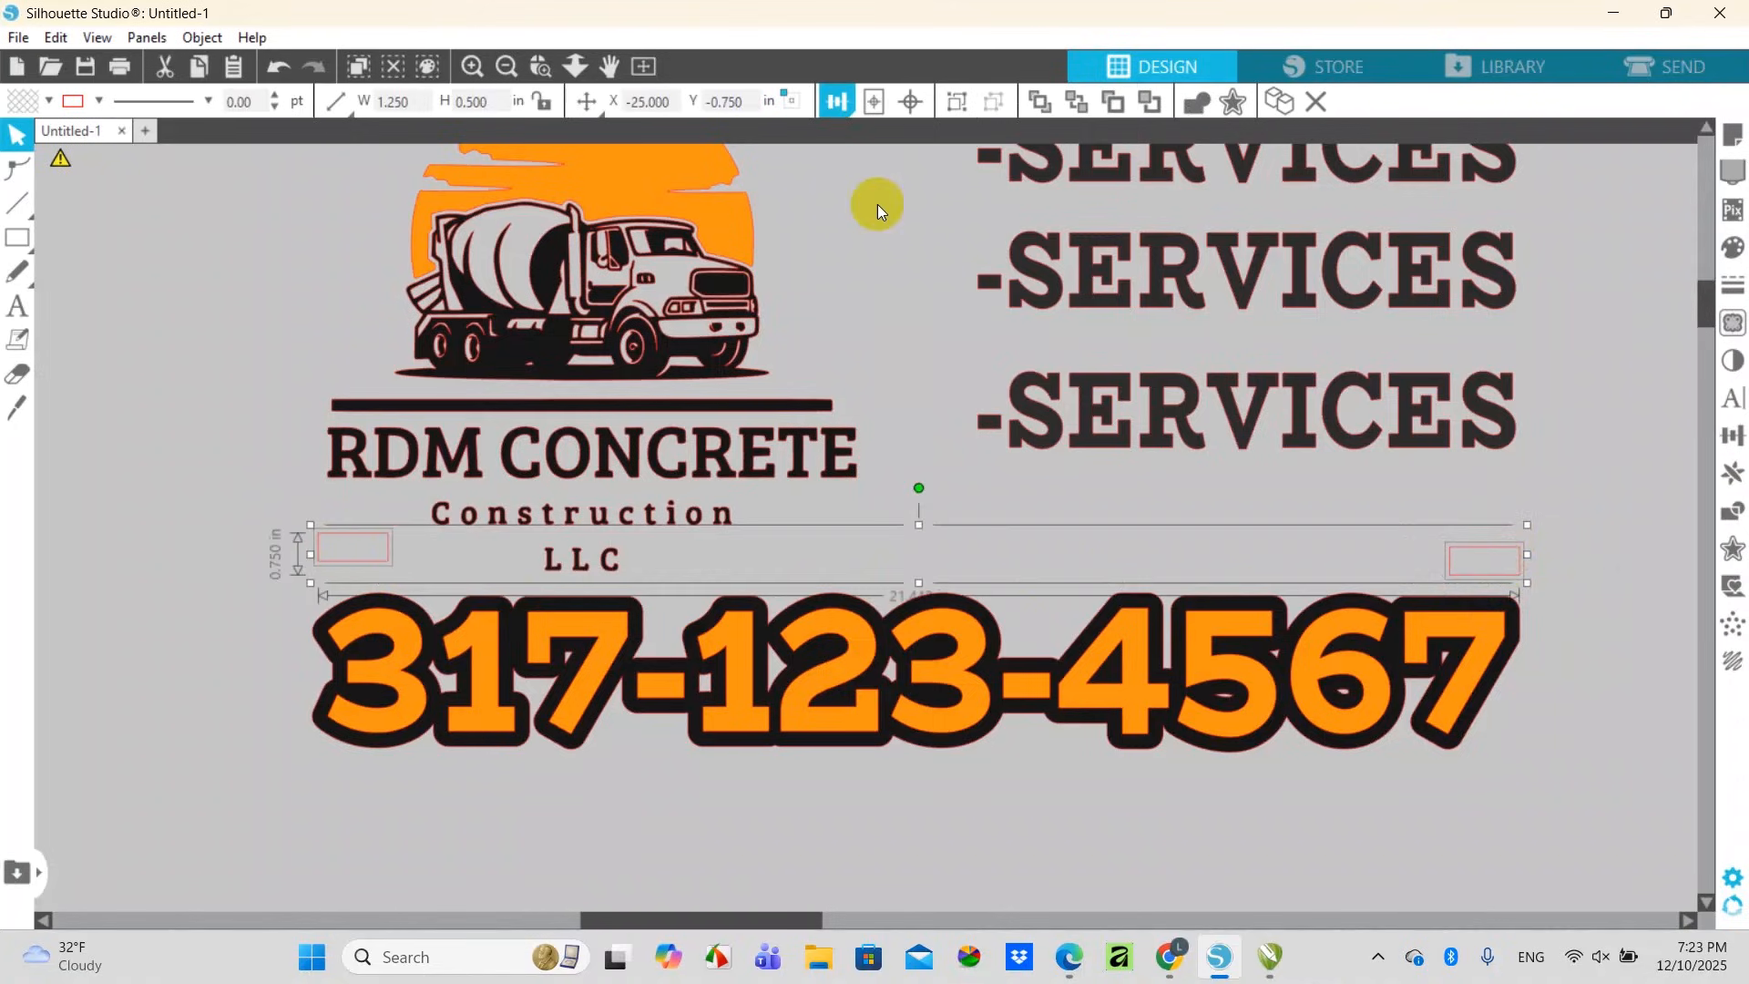
left_click(837, 99)
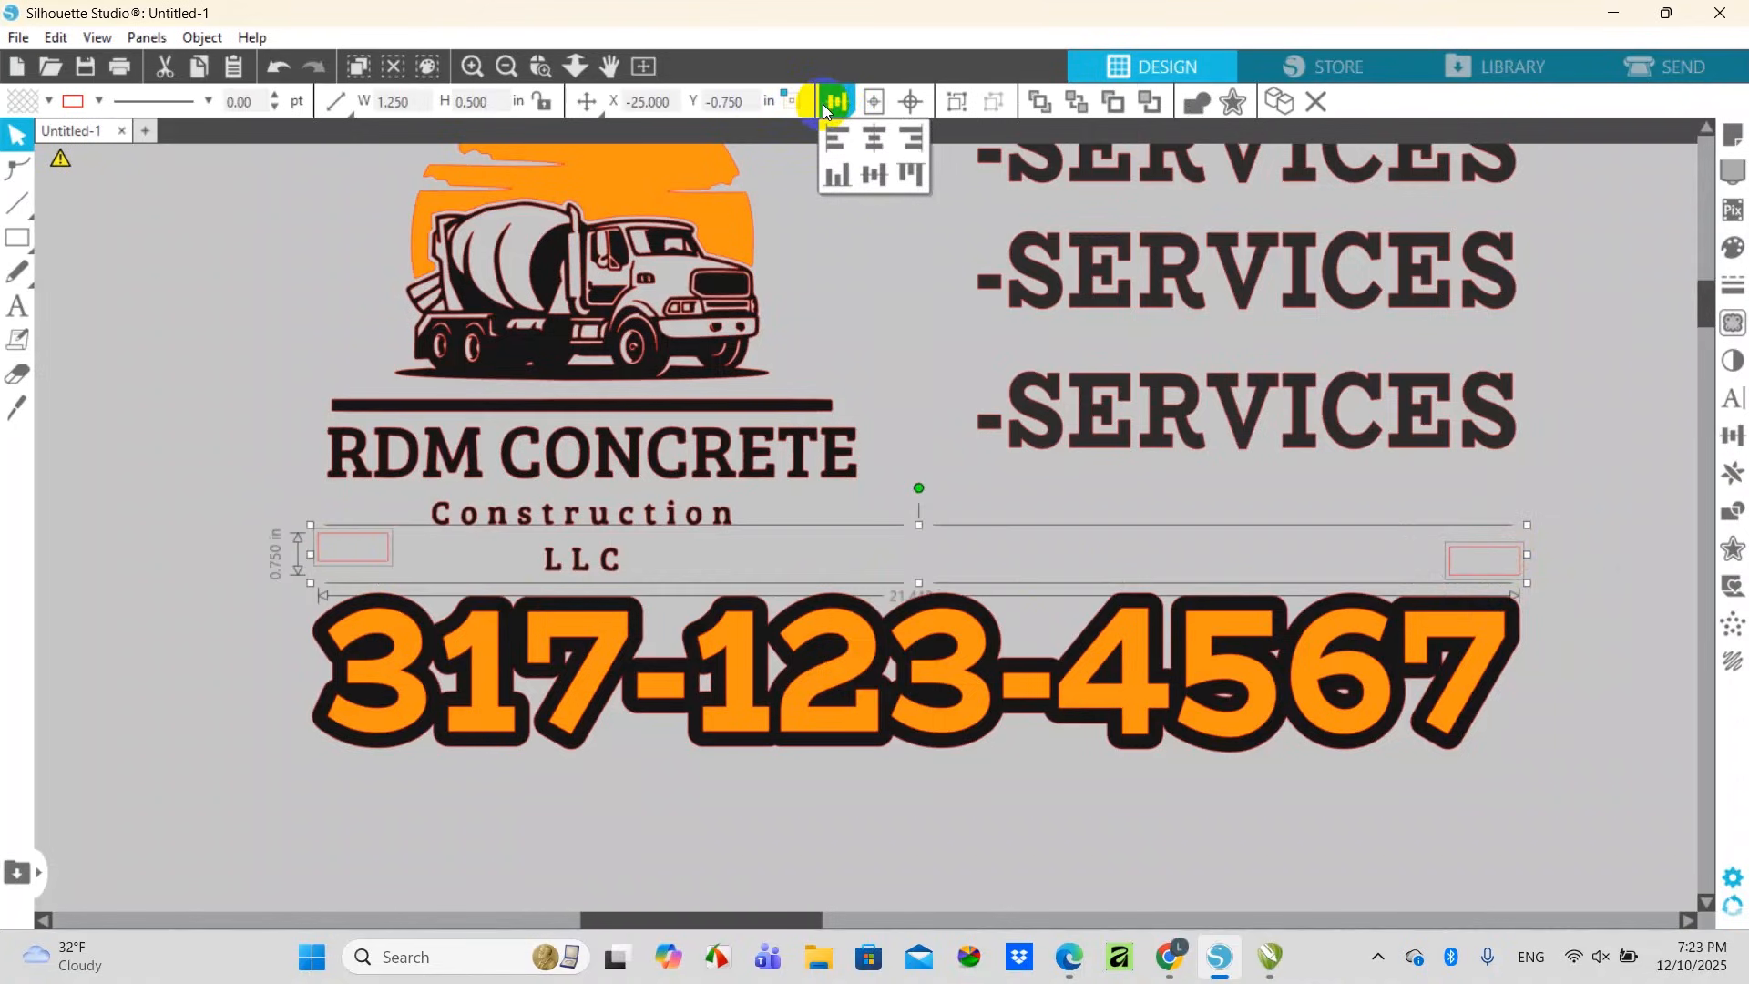
left_click(837, 174)
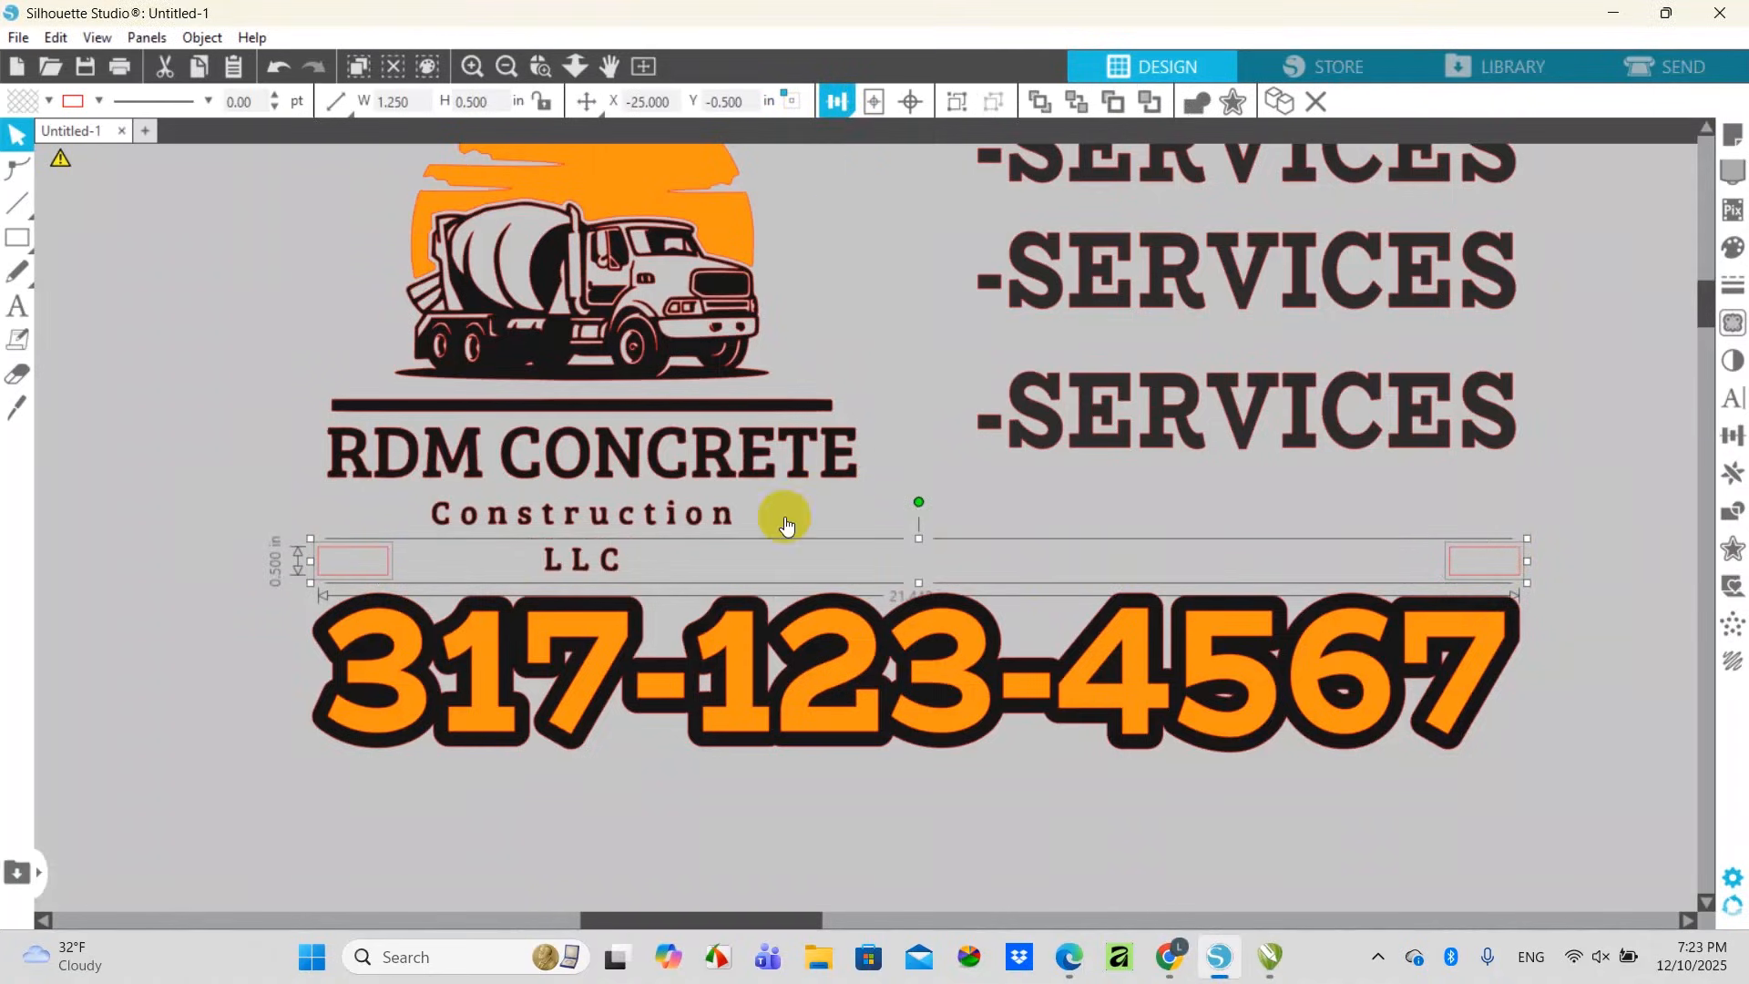
left_click(626, 649)
Combine the left and right rectangles above the phone number into one compound path
left_click(382, 557)
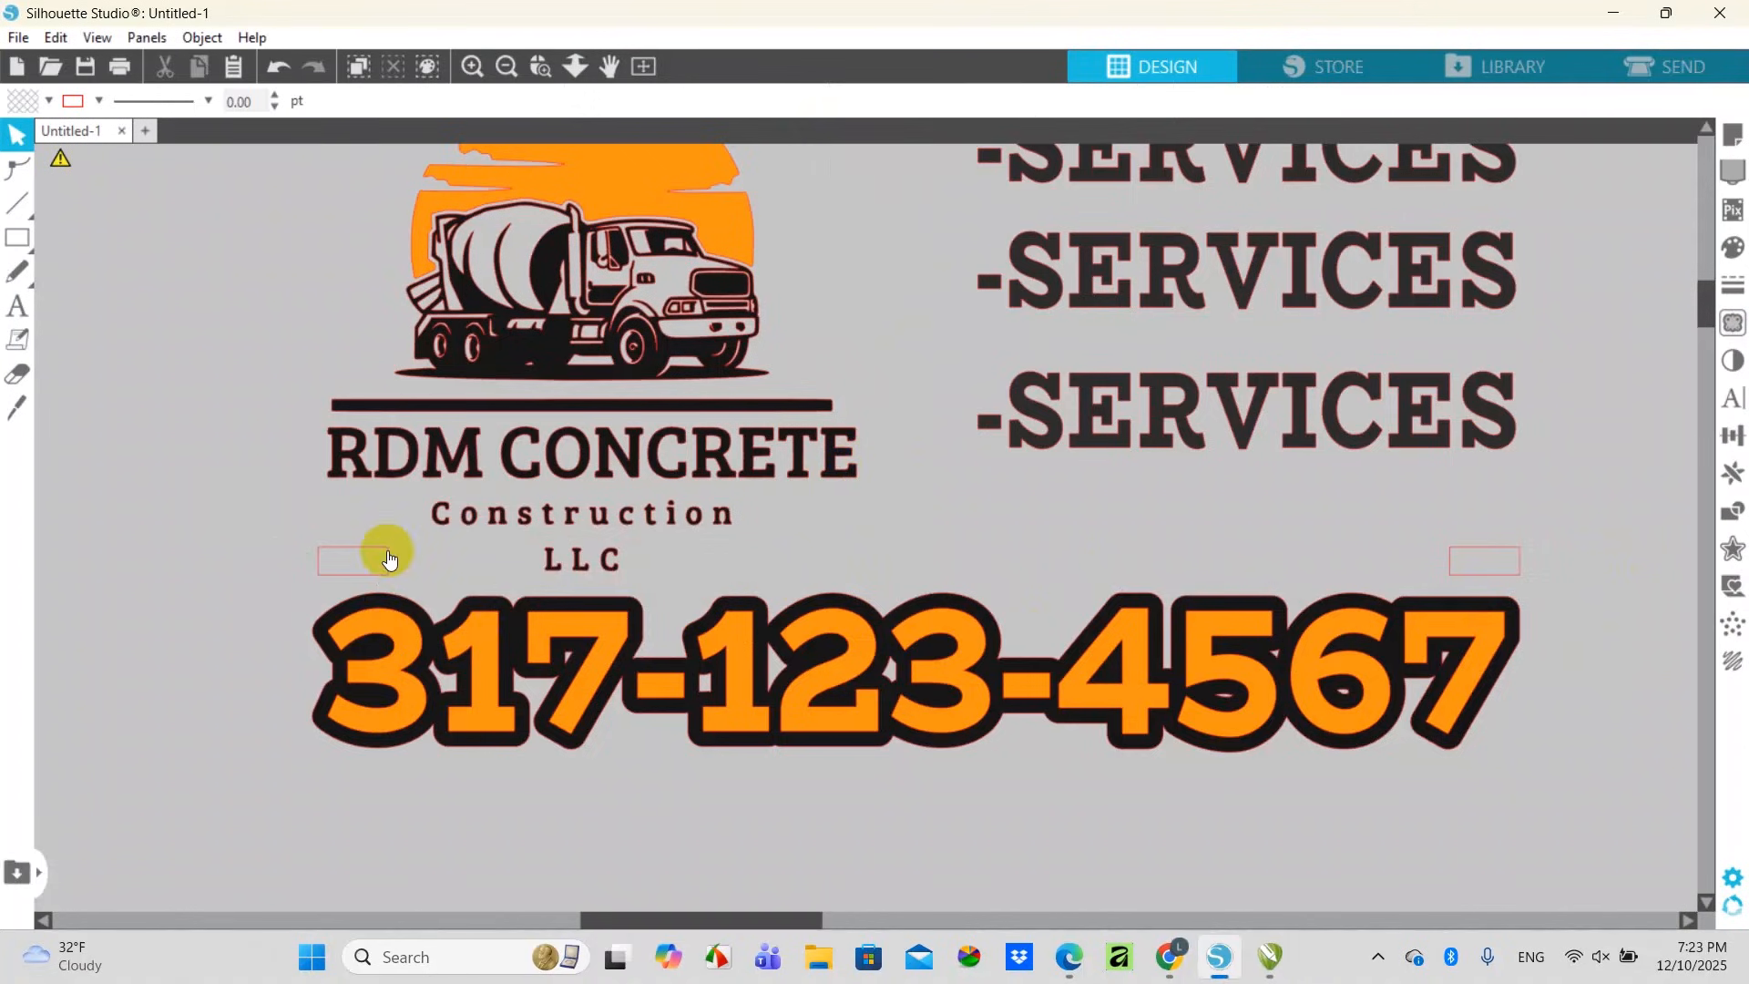
left_click(1517, 567, "shift")
right_click(1521, 565)
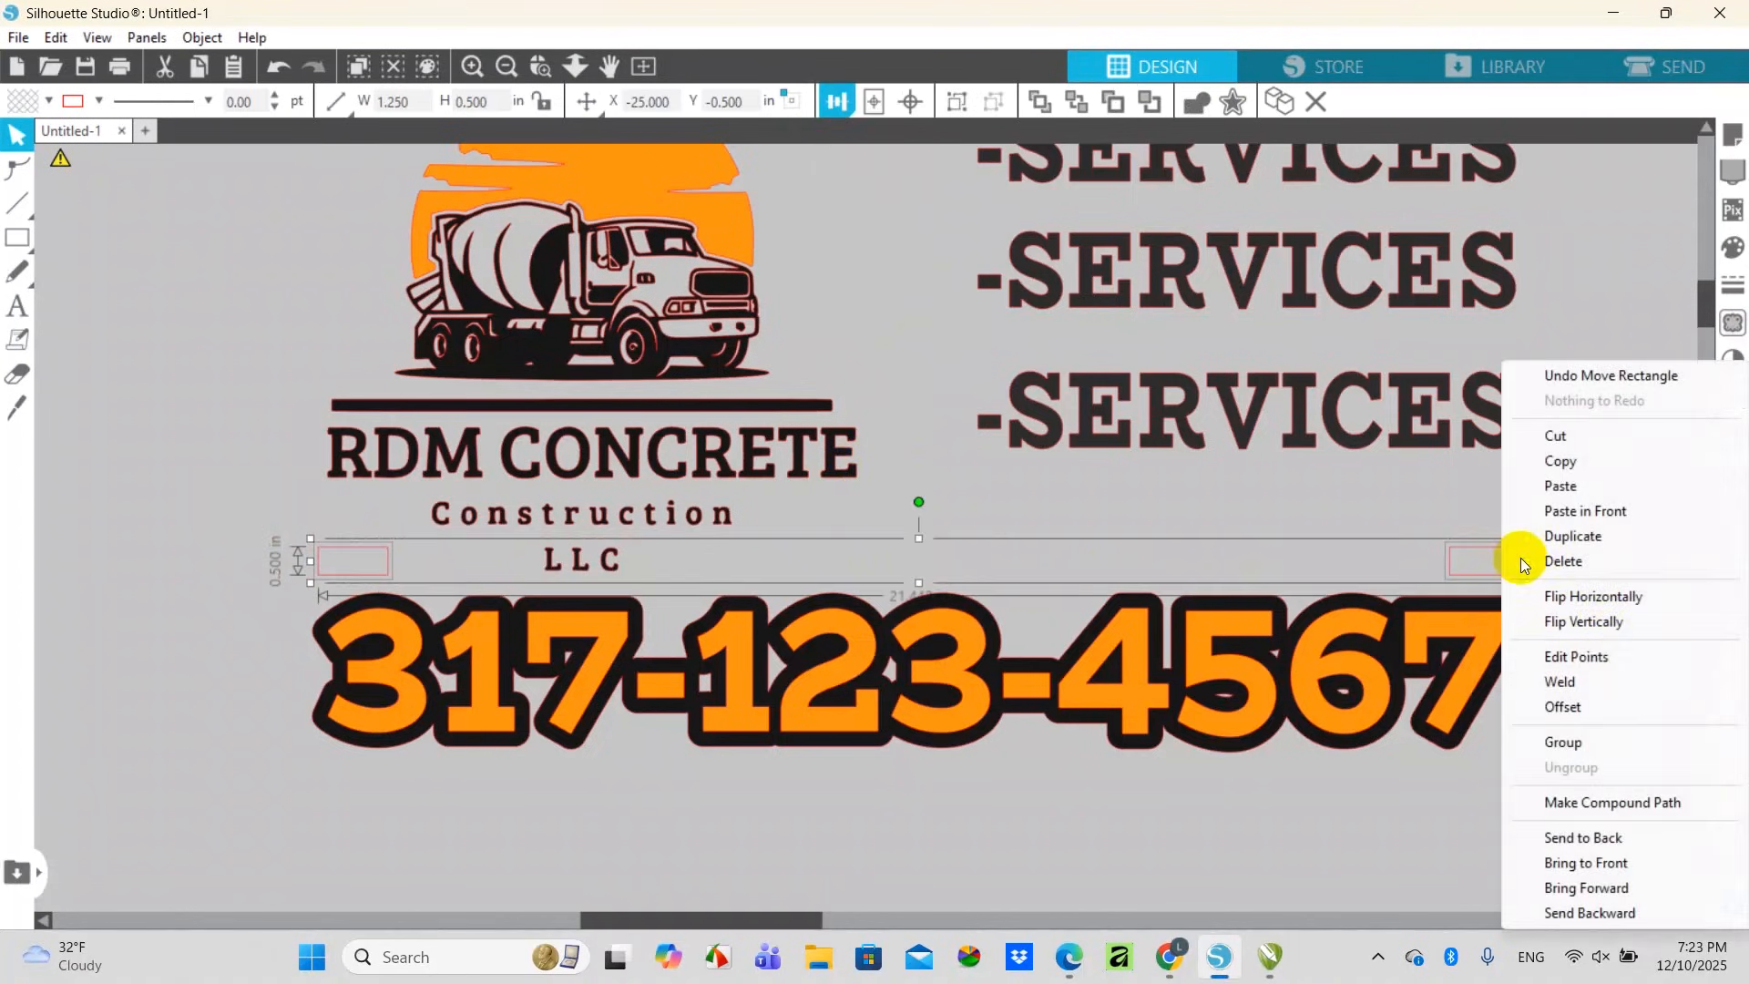
left_click(1592, 802)
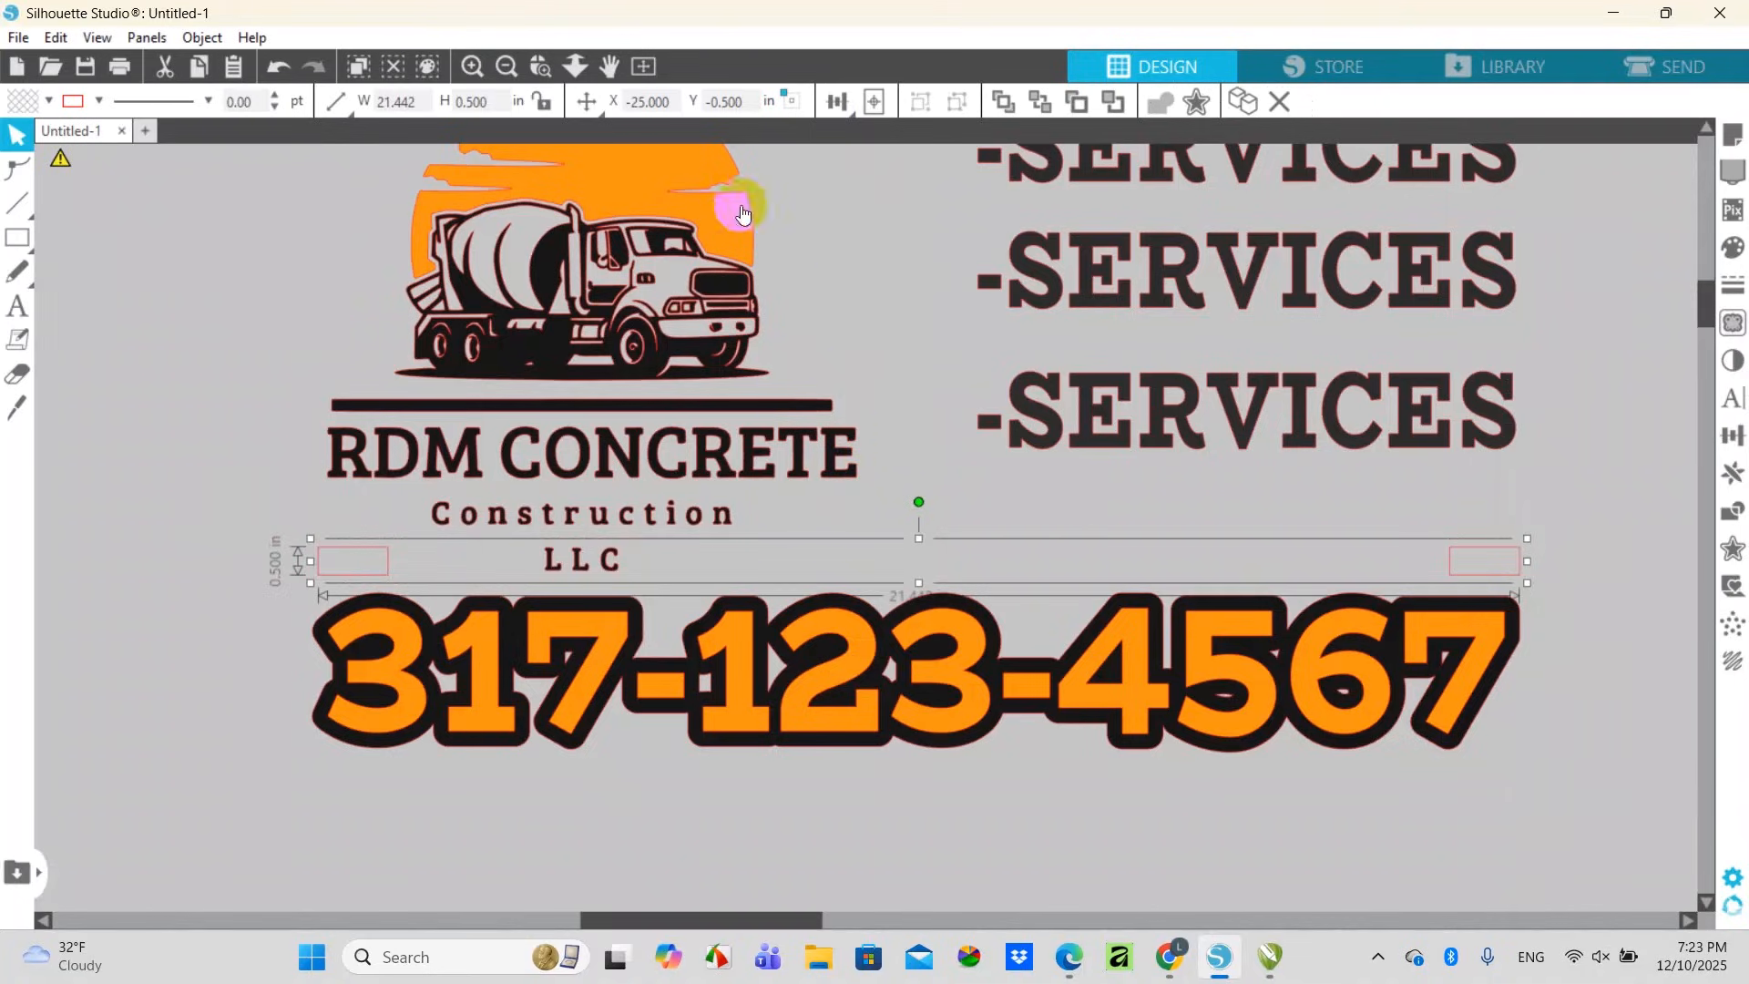
Try moving the joined pair of rectangles upward to check that they travel together, and undo the move
right_click(1477, 568)
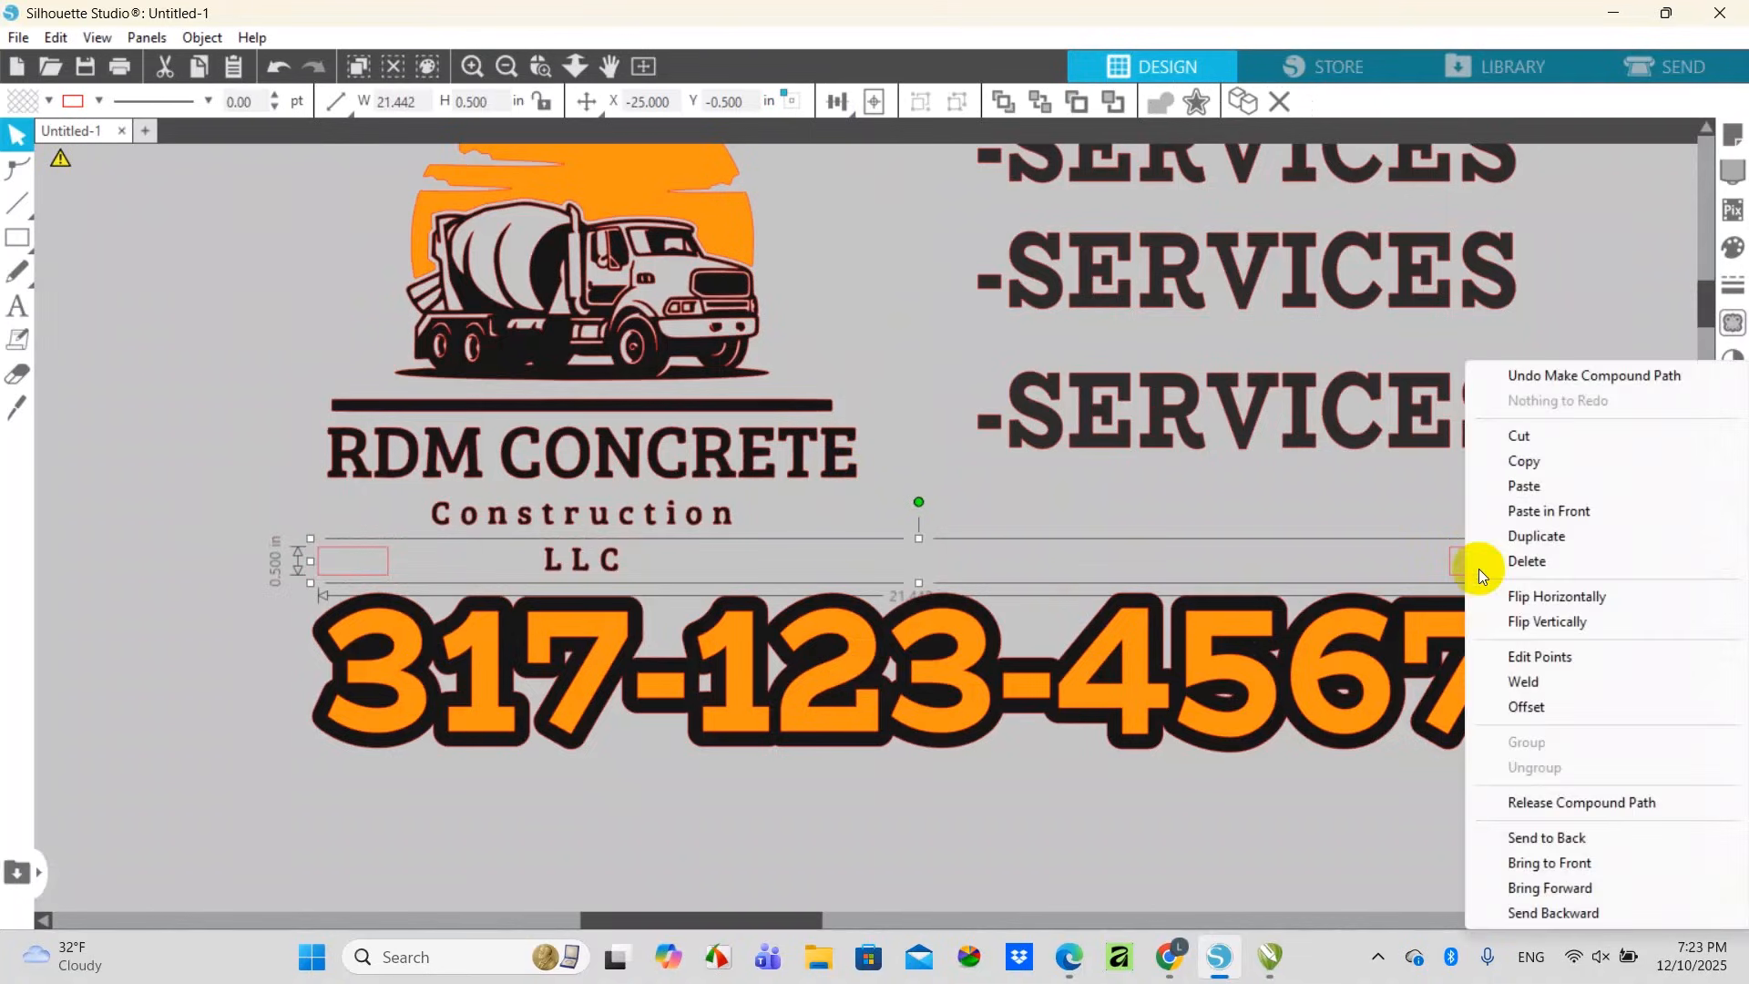
left_click(1366, 510)
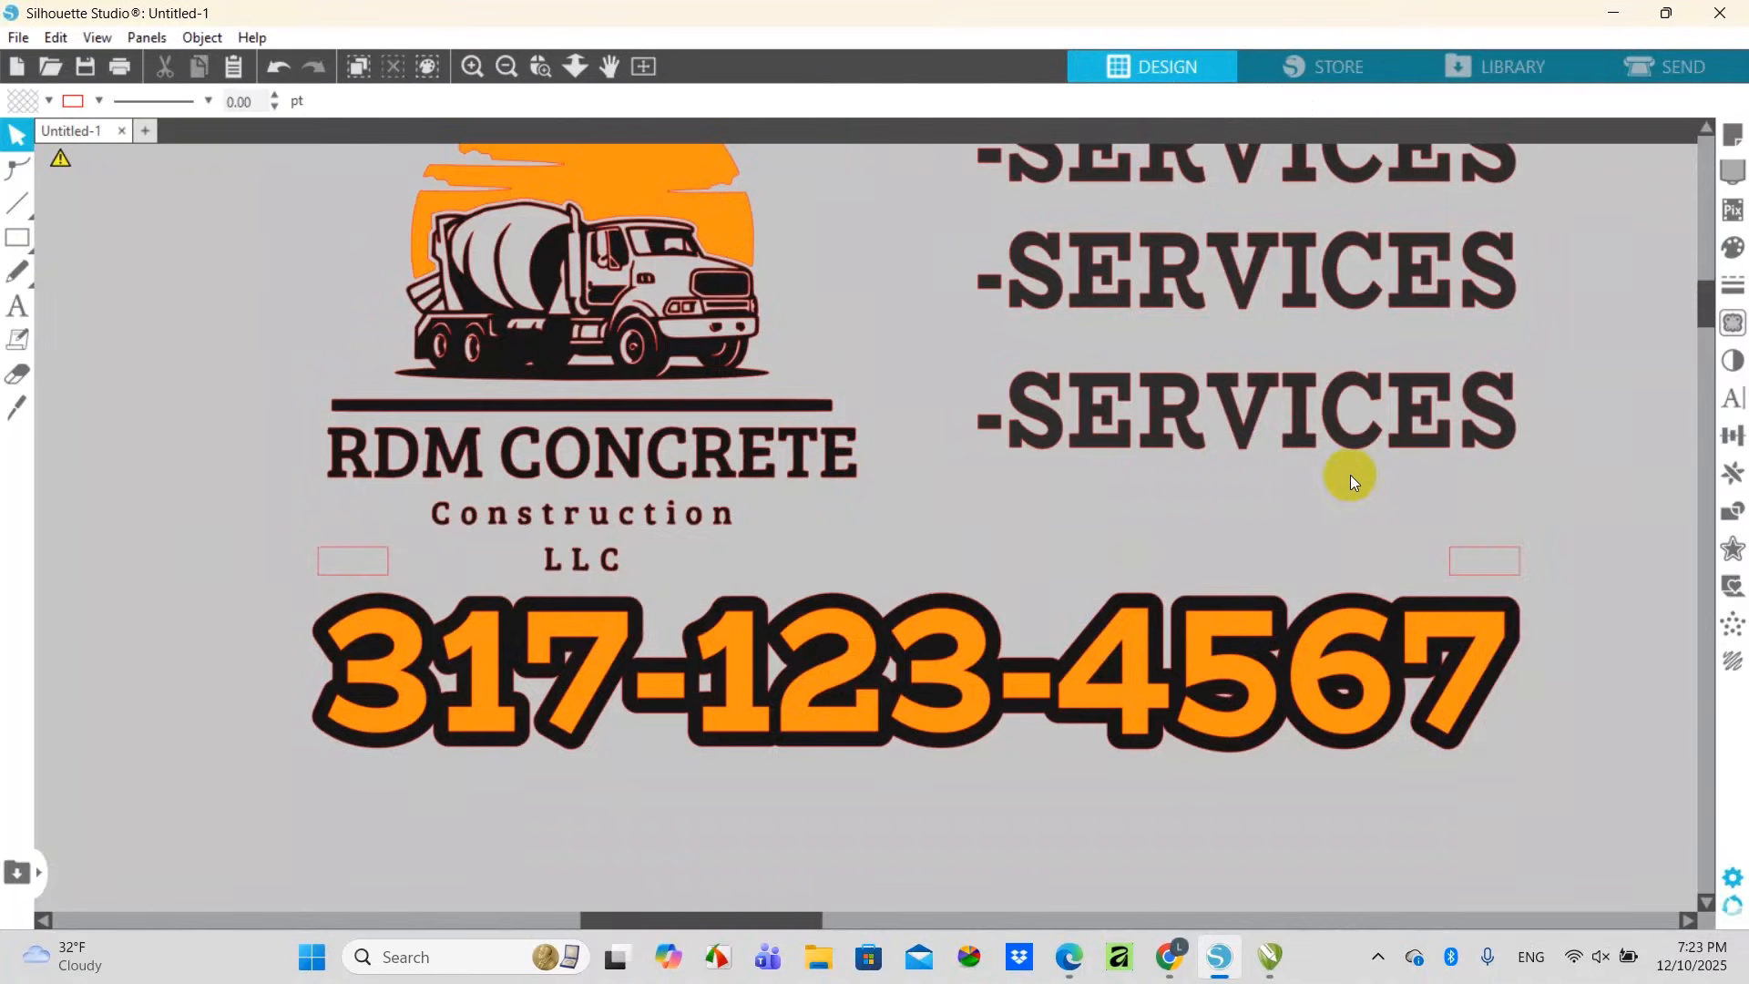
left_click_drag(1465, 604, 1440, 509)
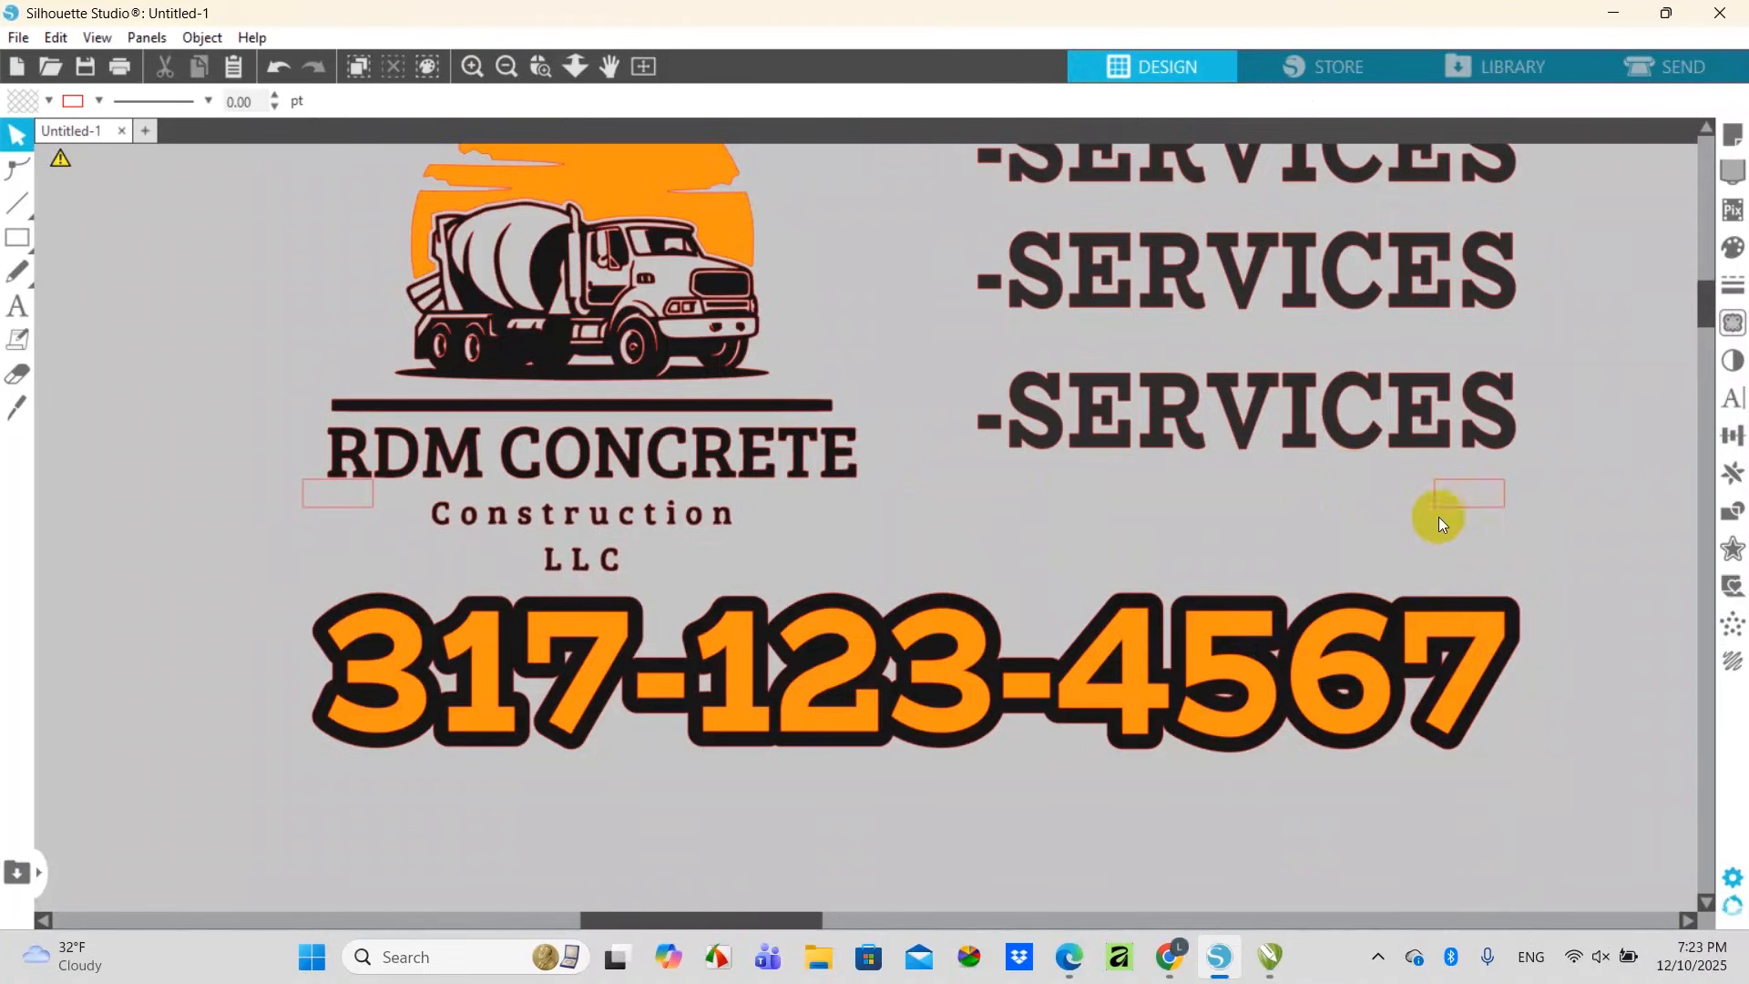
key("ctrl+z")
Duplicate the joined pair of rectangles, leaving the copy slightly to the right of the original
left_click(1486, 570)
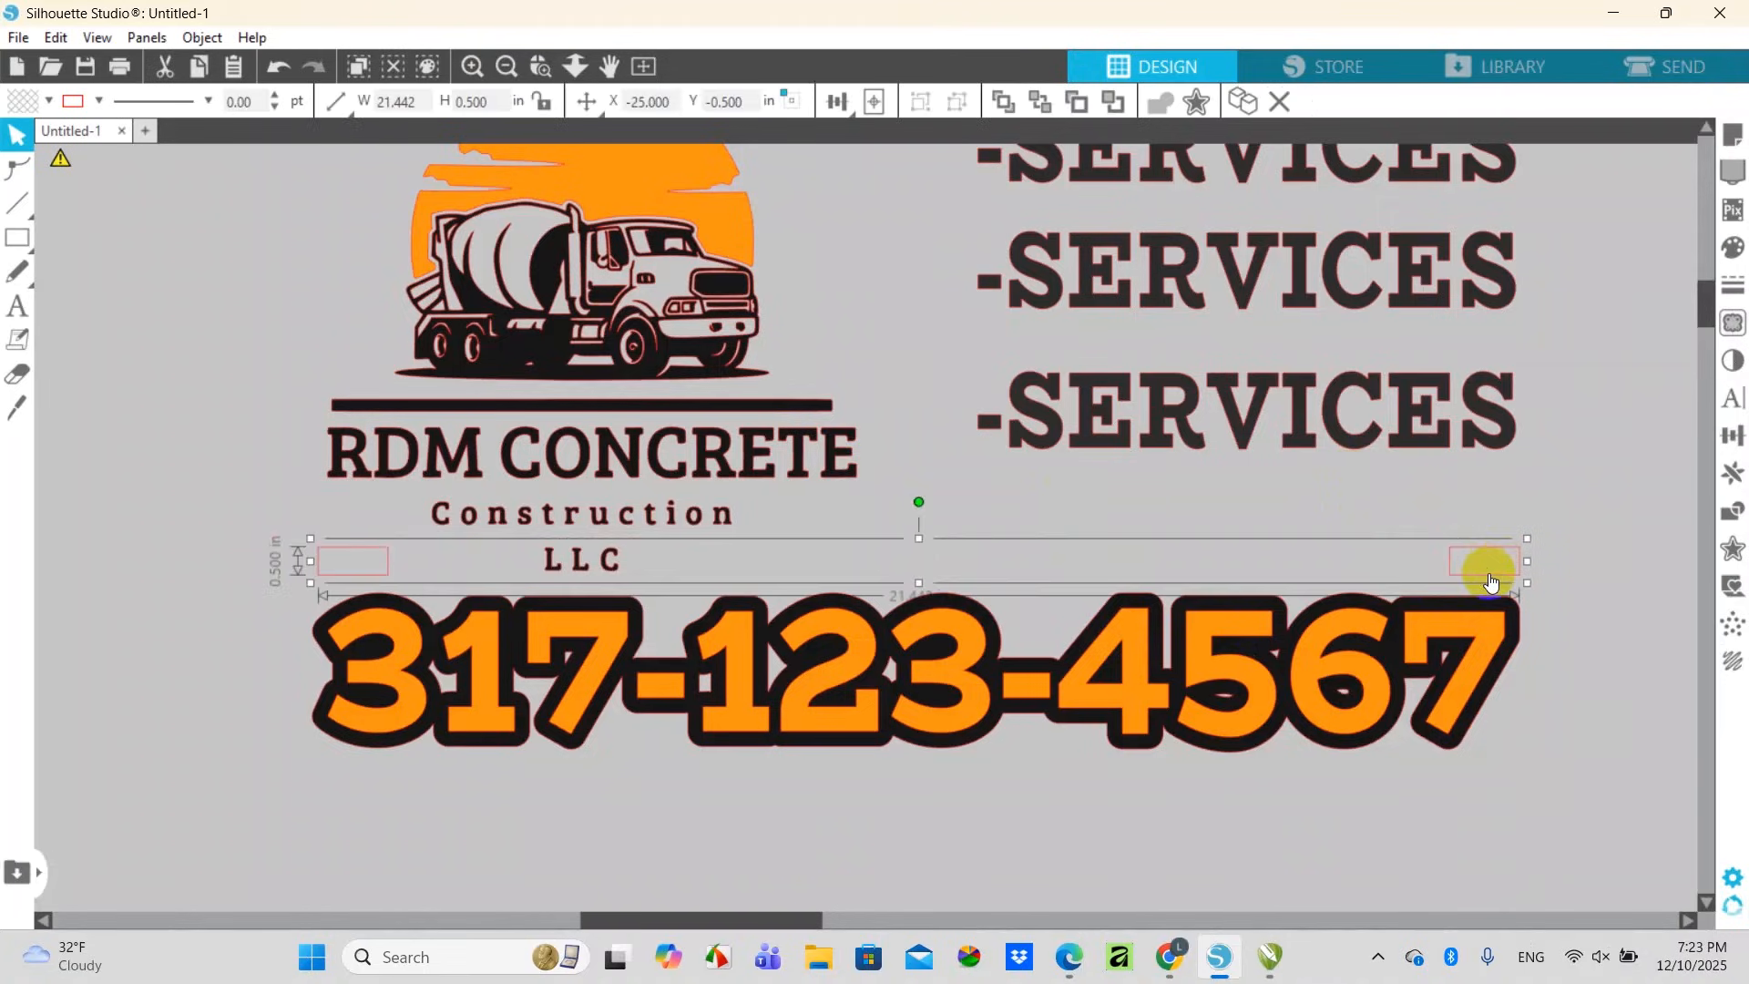
right_click(1486, 573)
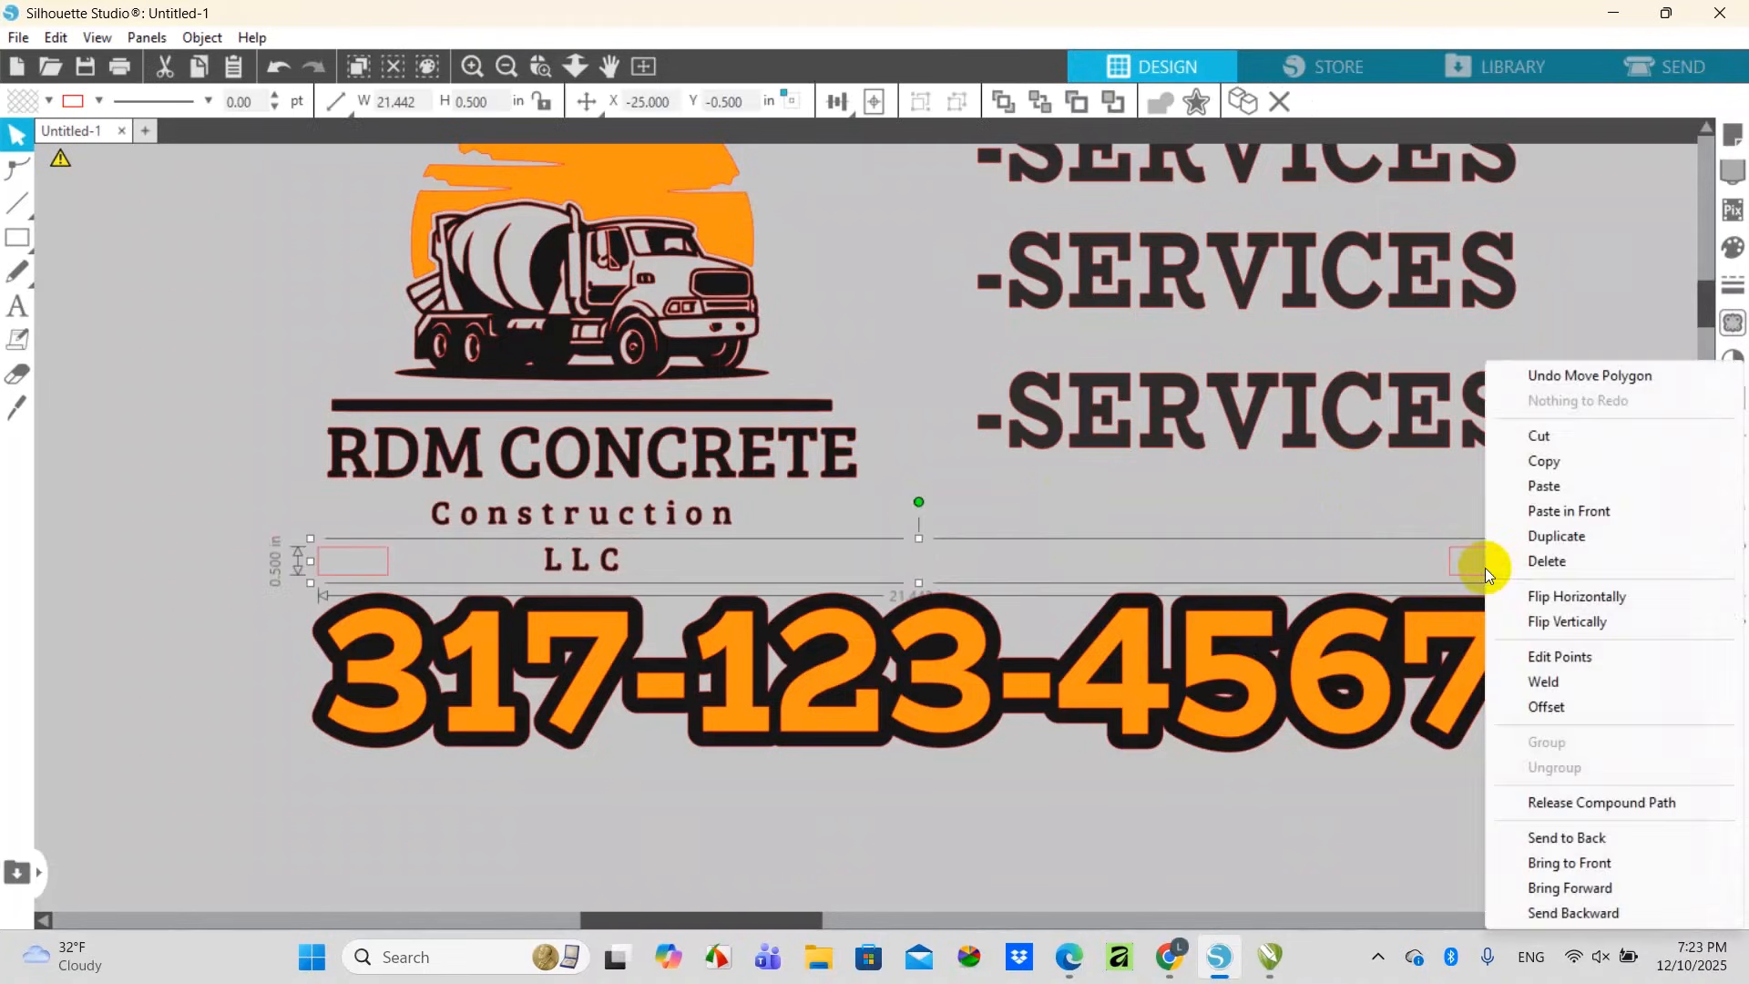
left_click(1548, 537)
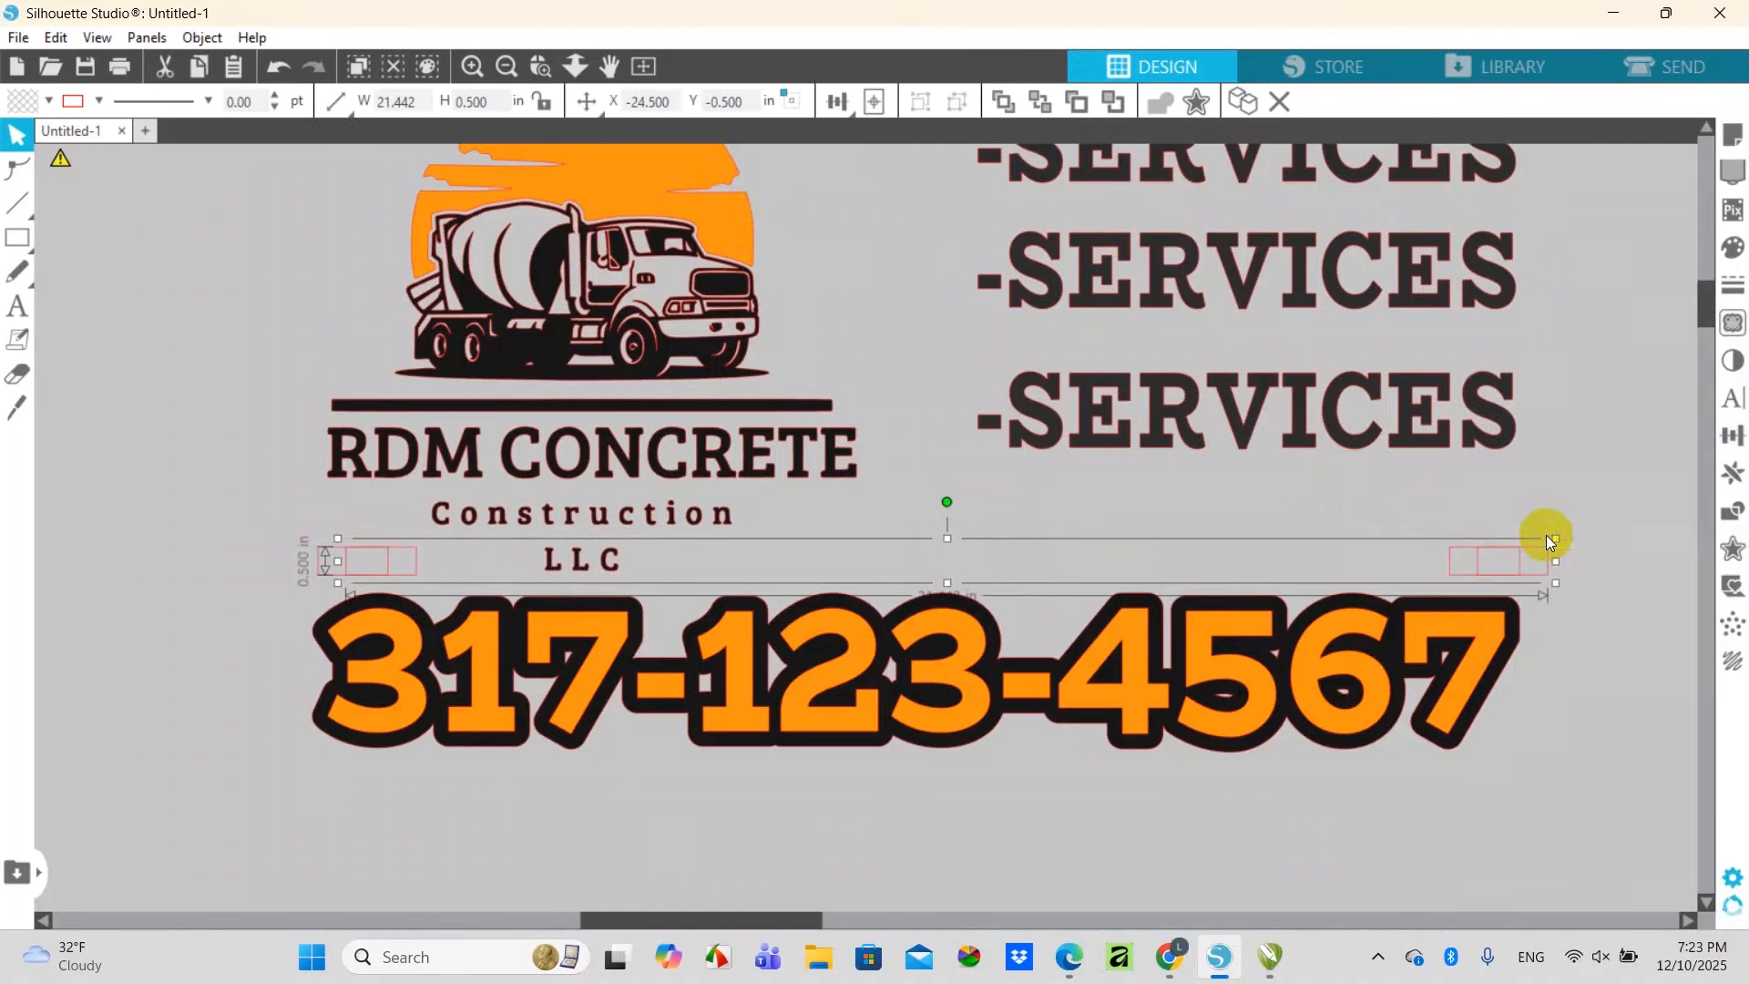
left_click(1419, 474)
Make a compound path from the original rectangle pair and the phone number's black outline
left_click(1454, 570)
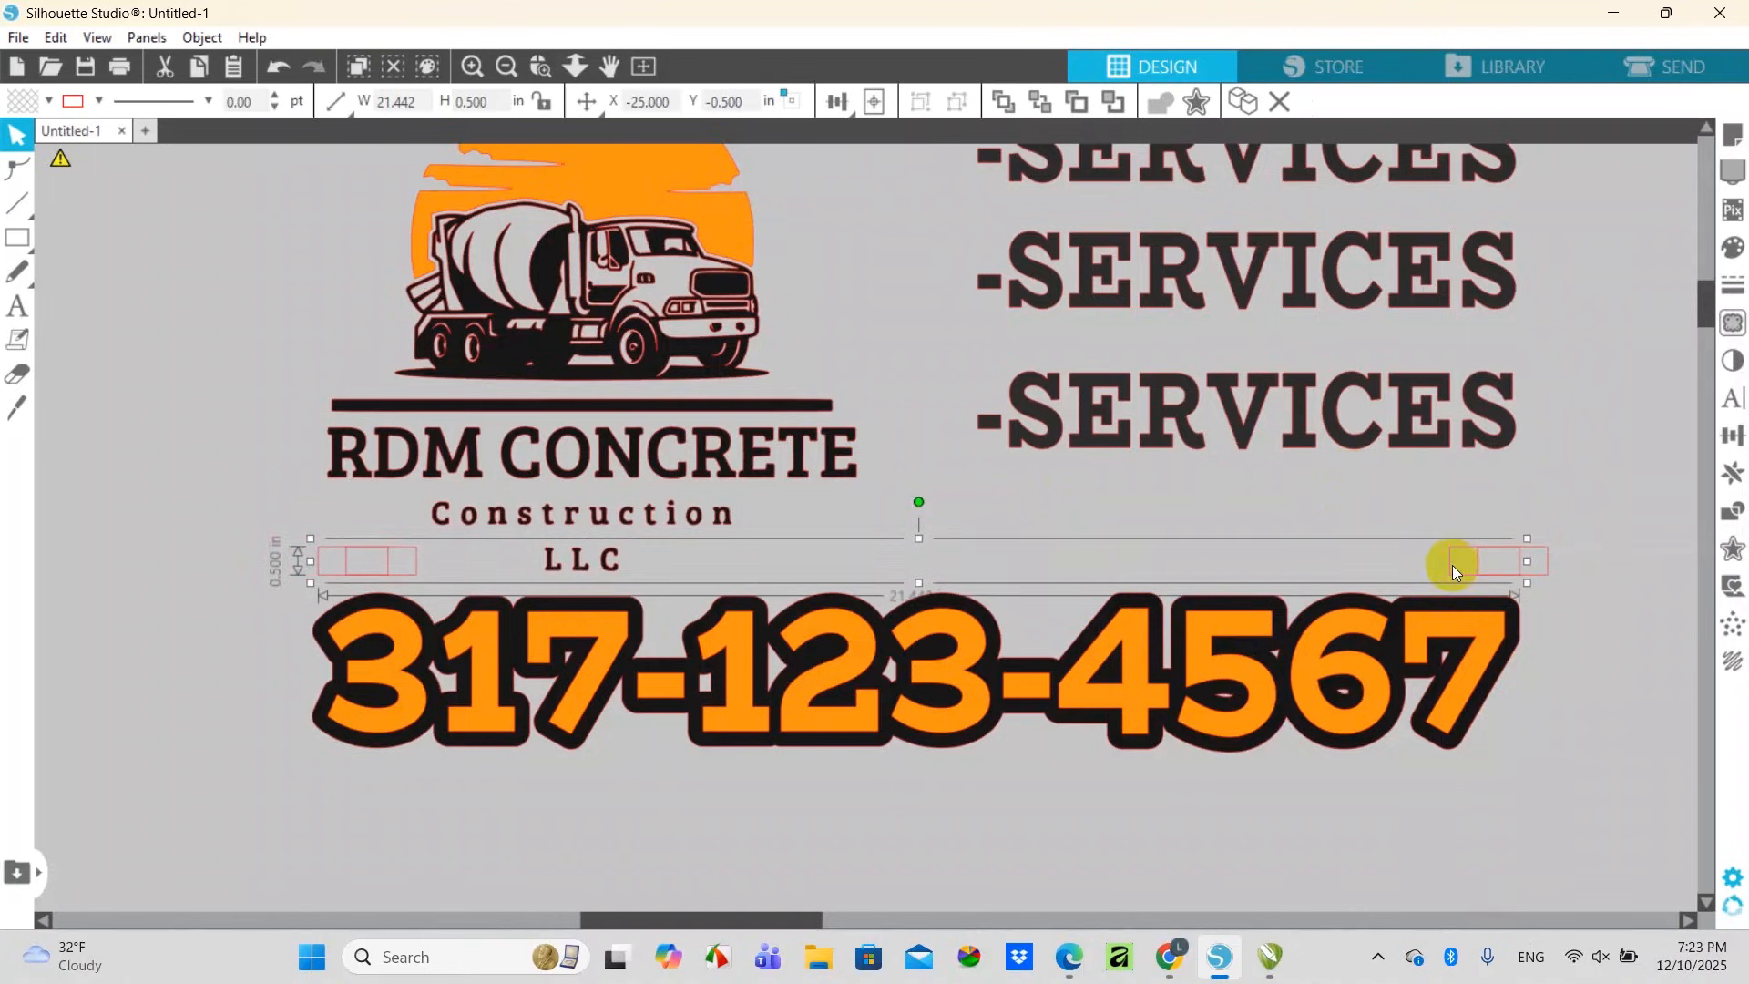
left_click(1518, 642, "shift")
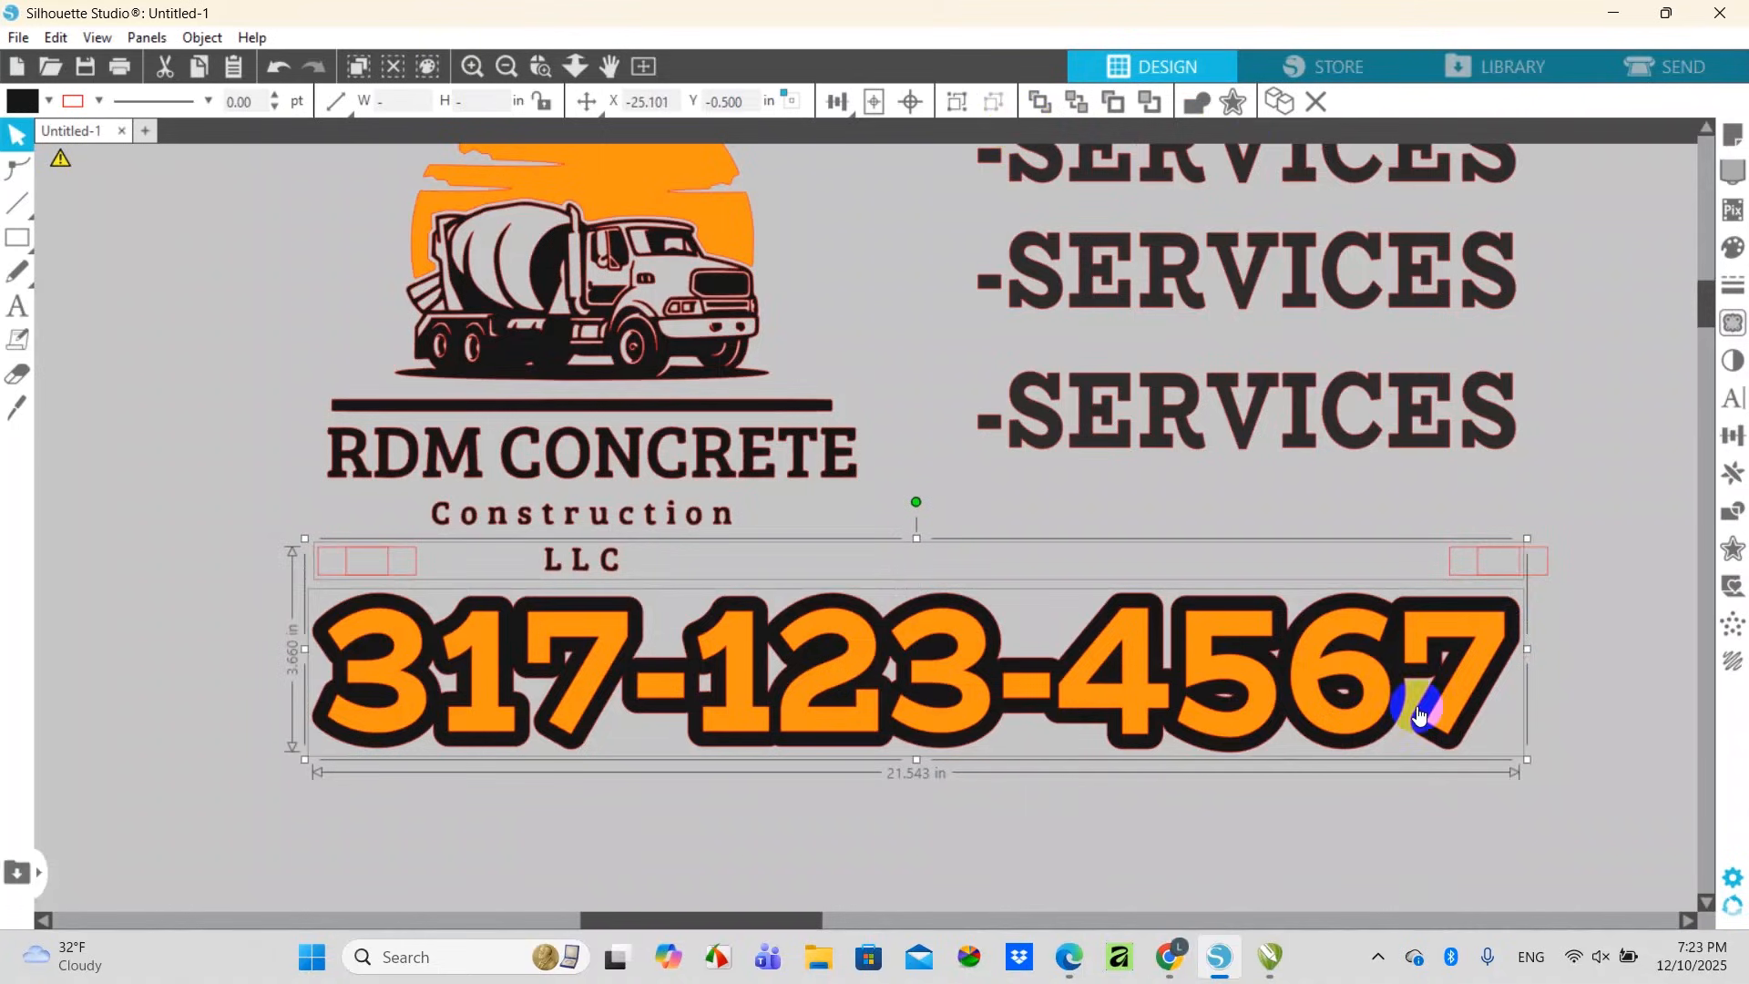
right_click(1517, 648)
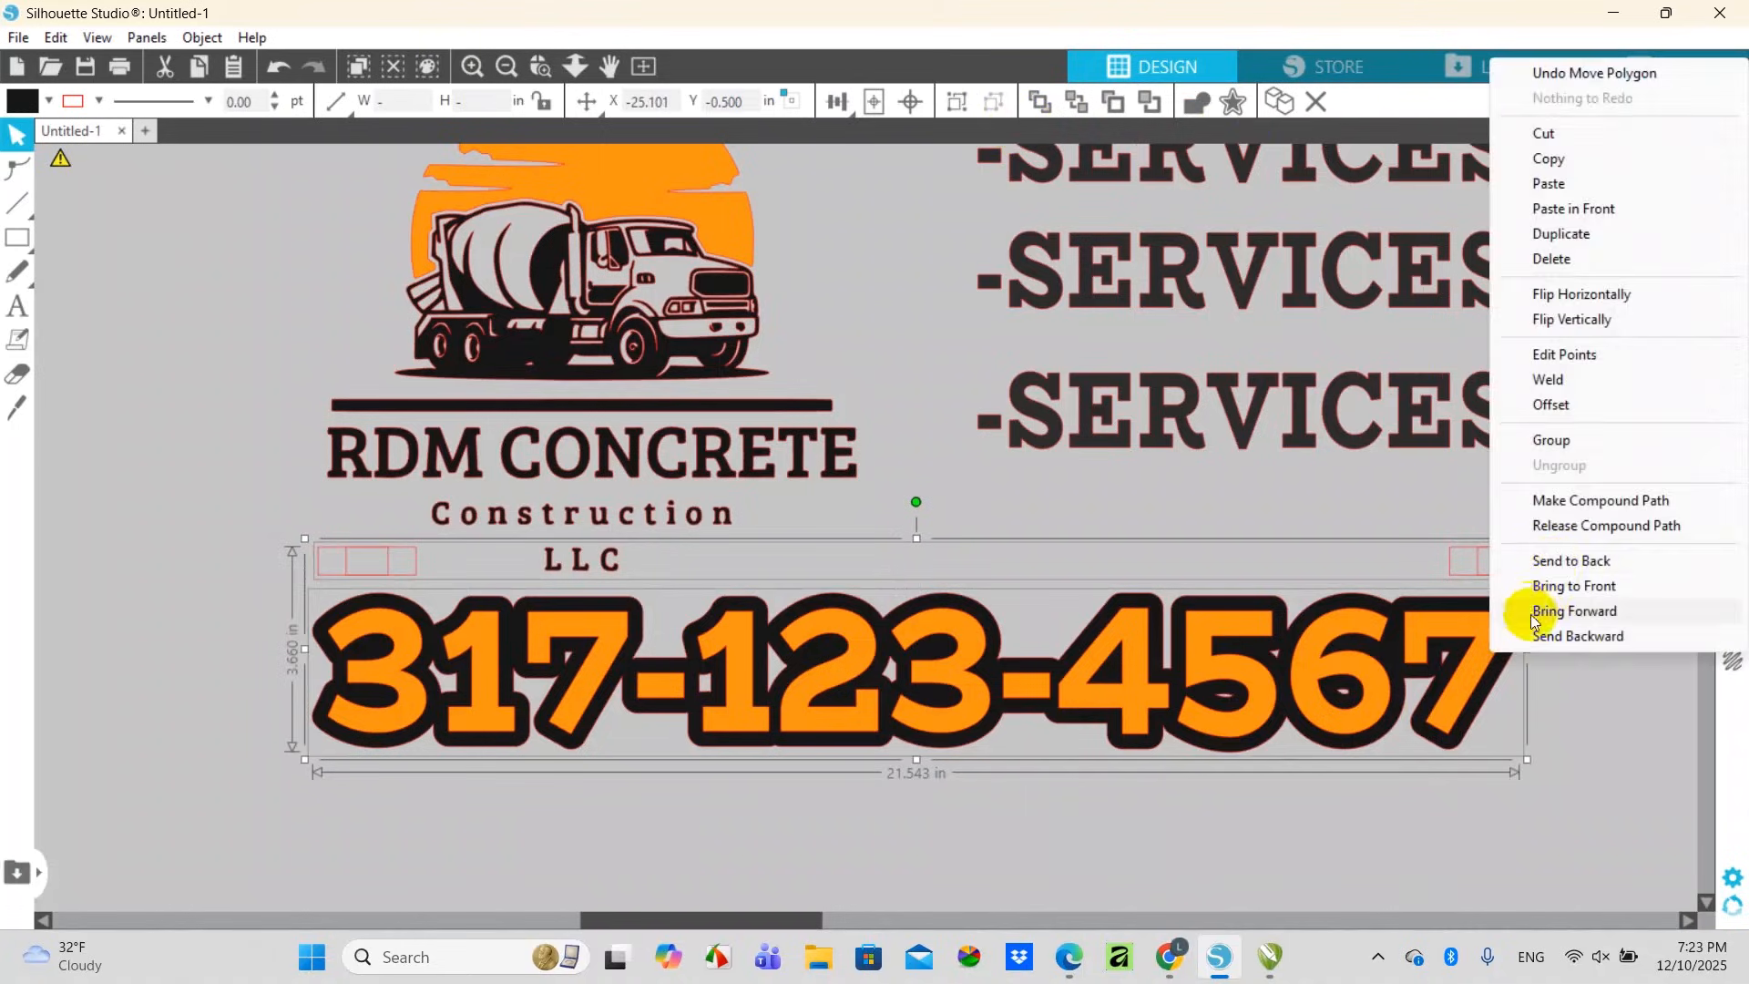
left_click(1575, 504)
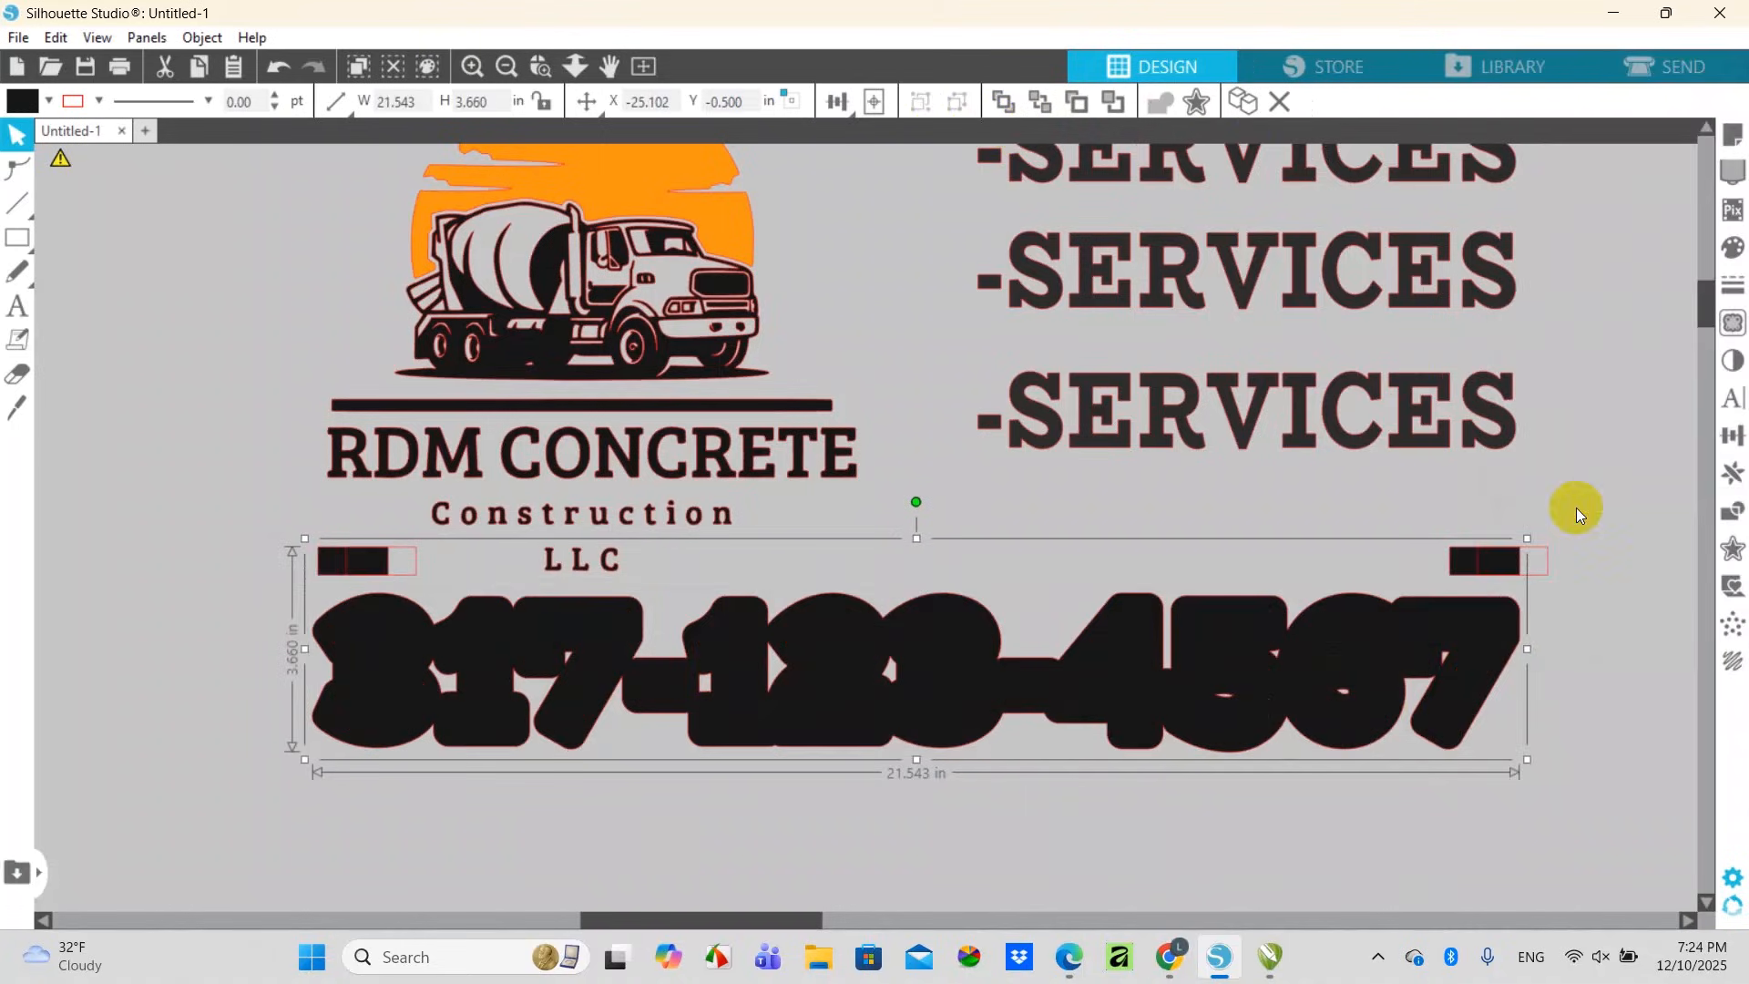
Send the black outline with its attached rectangles to the back, behind the orange digits
left_click(1544, 573)
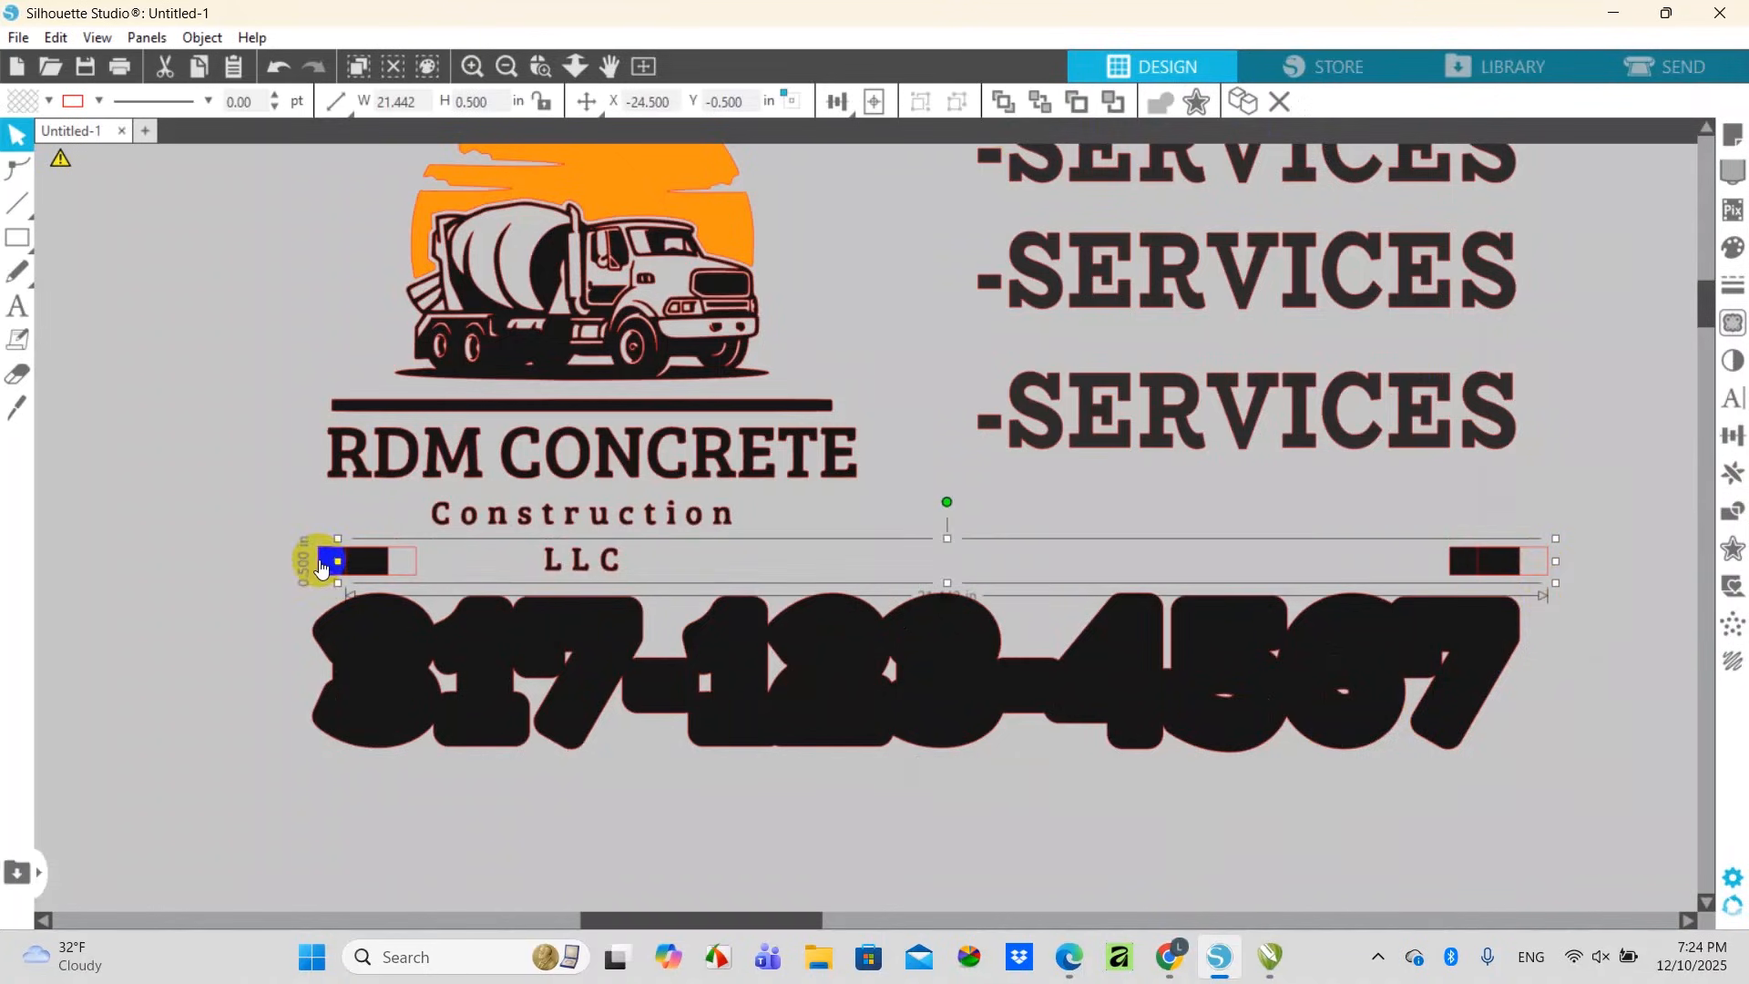
left_click(344, 637)
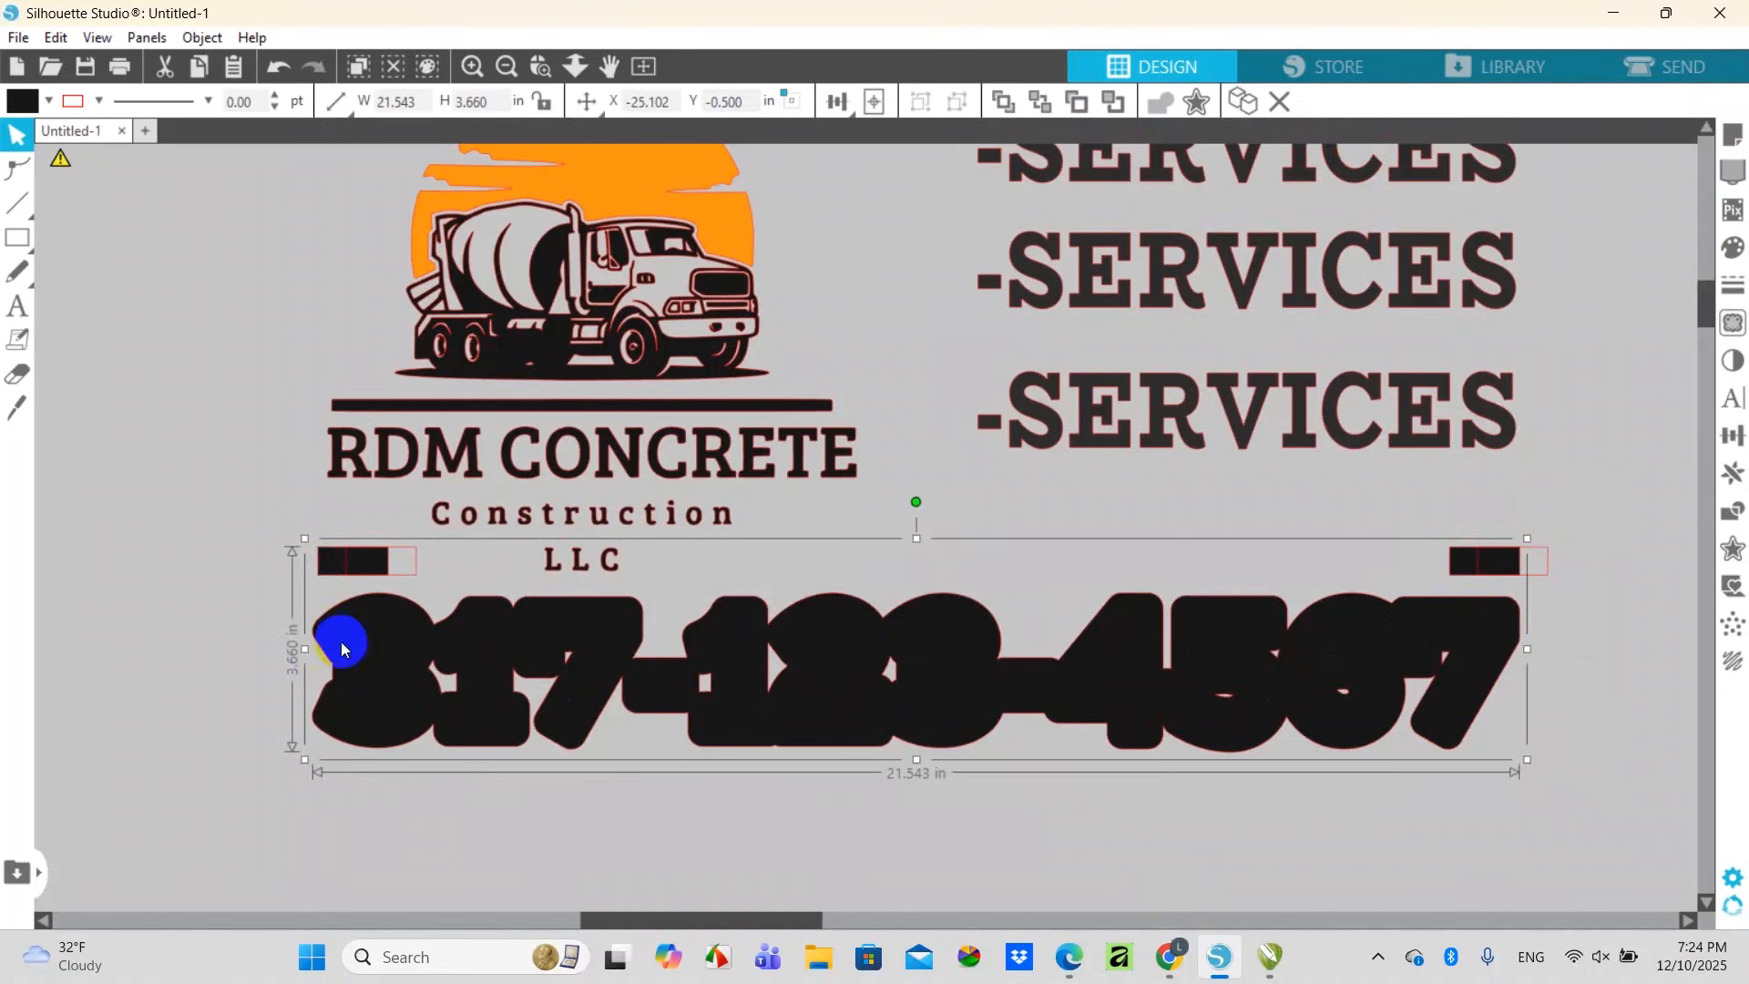
right_click(344, 642)
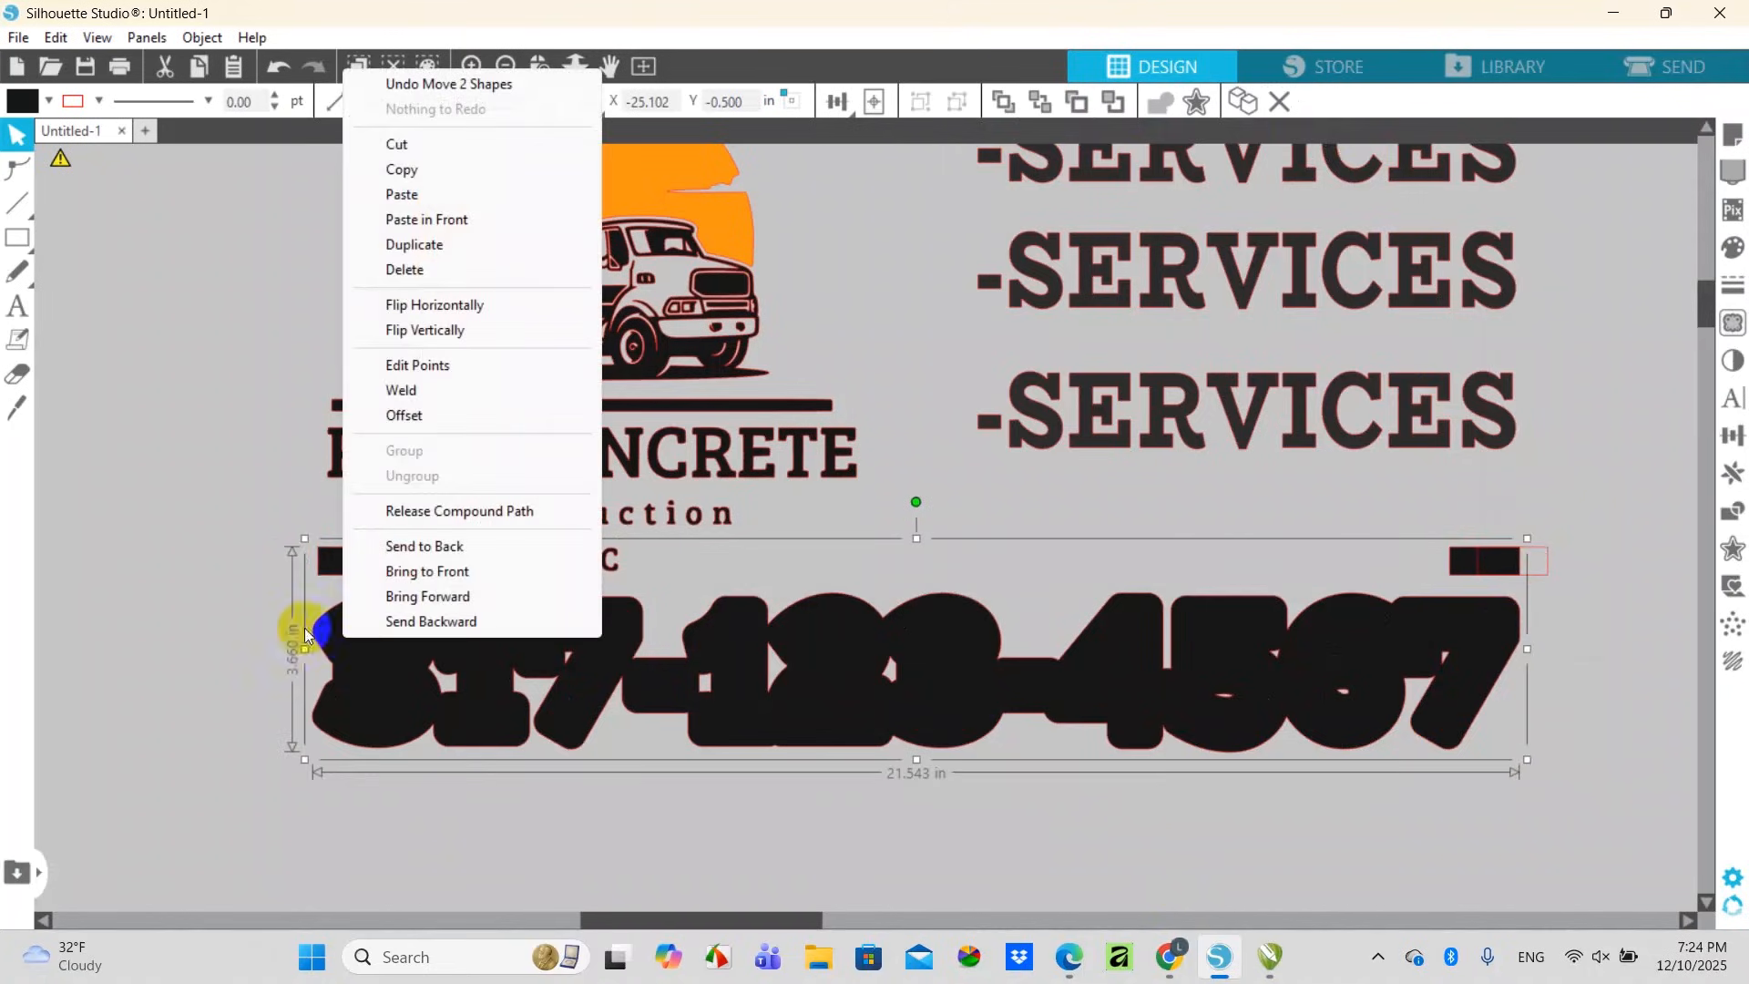
left_click(406, 546)
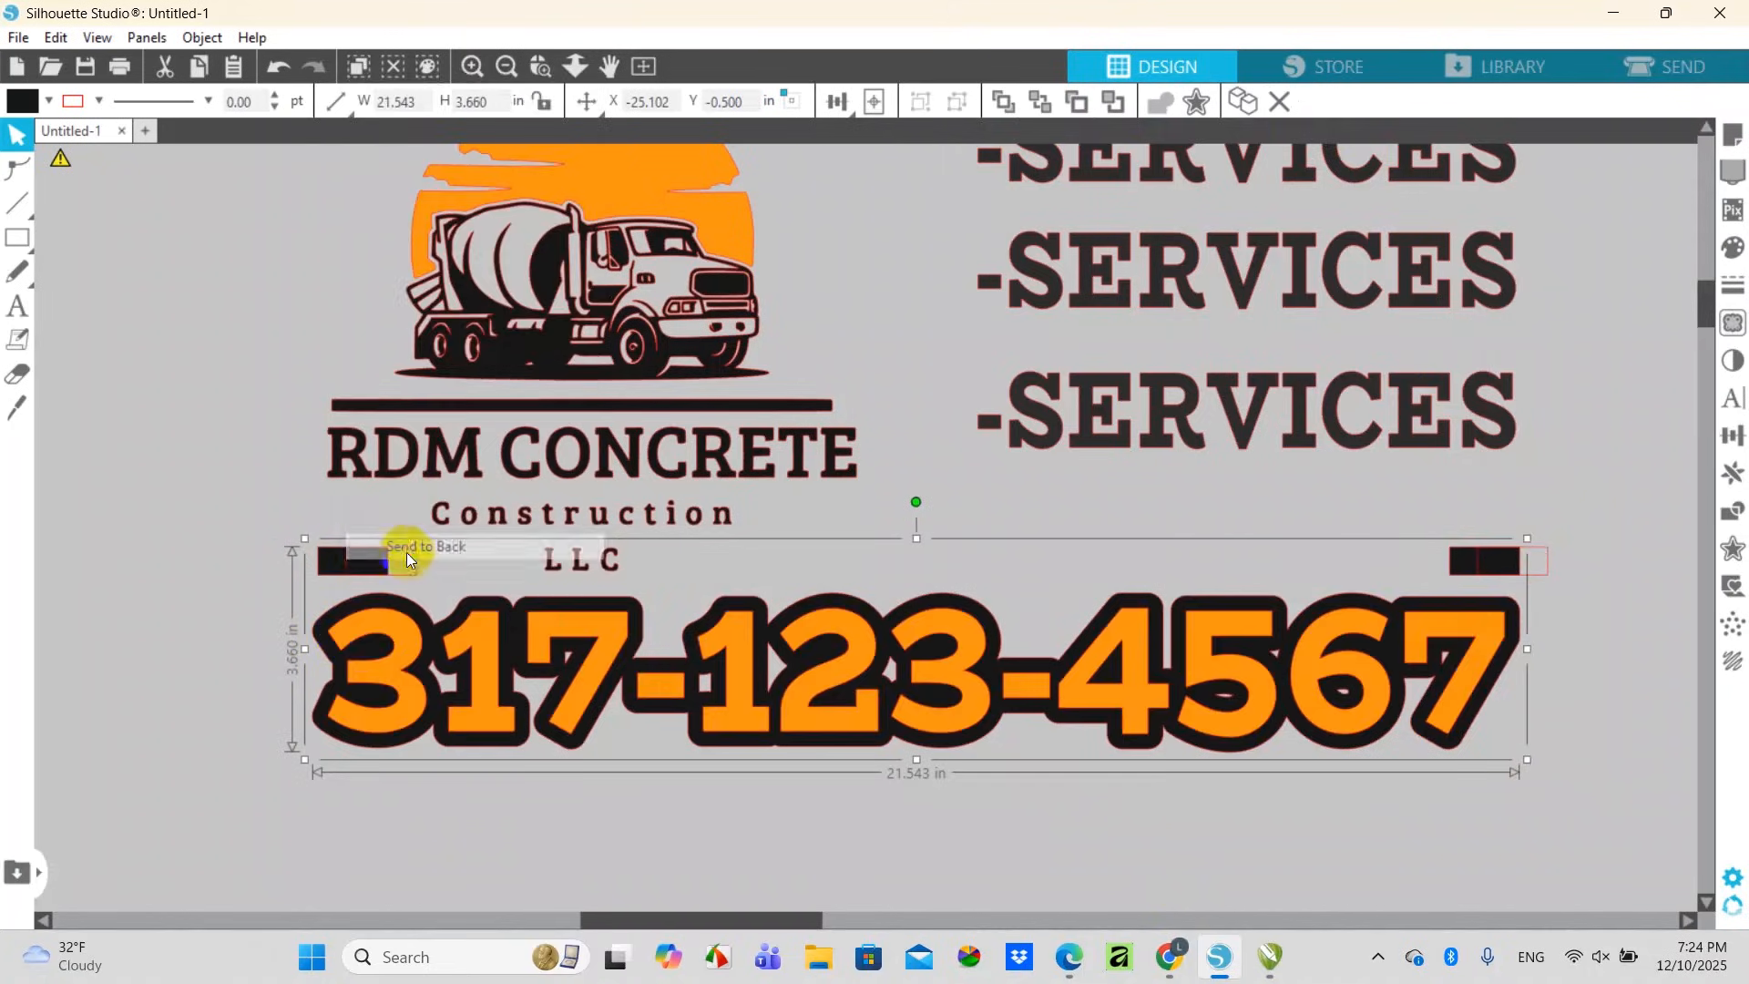
Try aligning the unfilled rectangle pair to the bottom of the black phone number outline, and undo the alignment
left_click(371, 637)
left_click(400, 643)
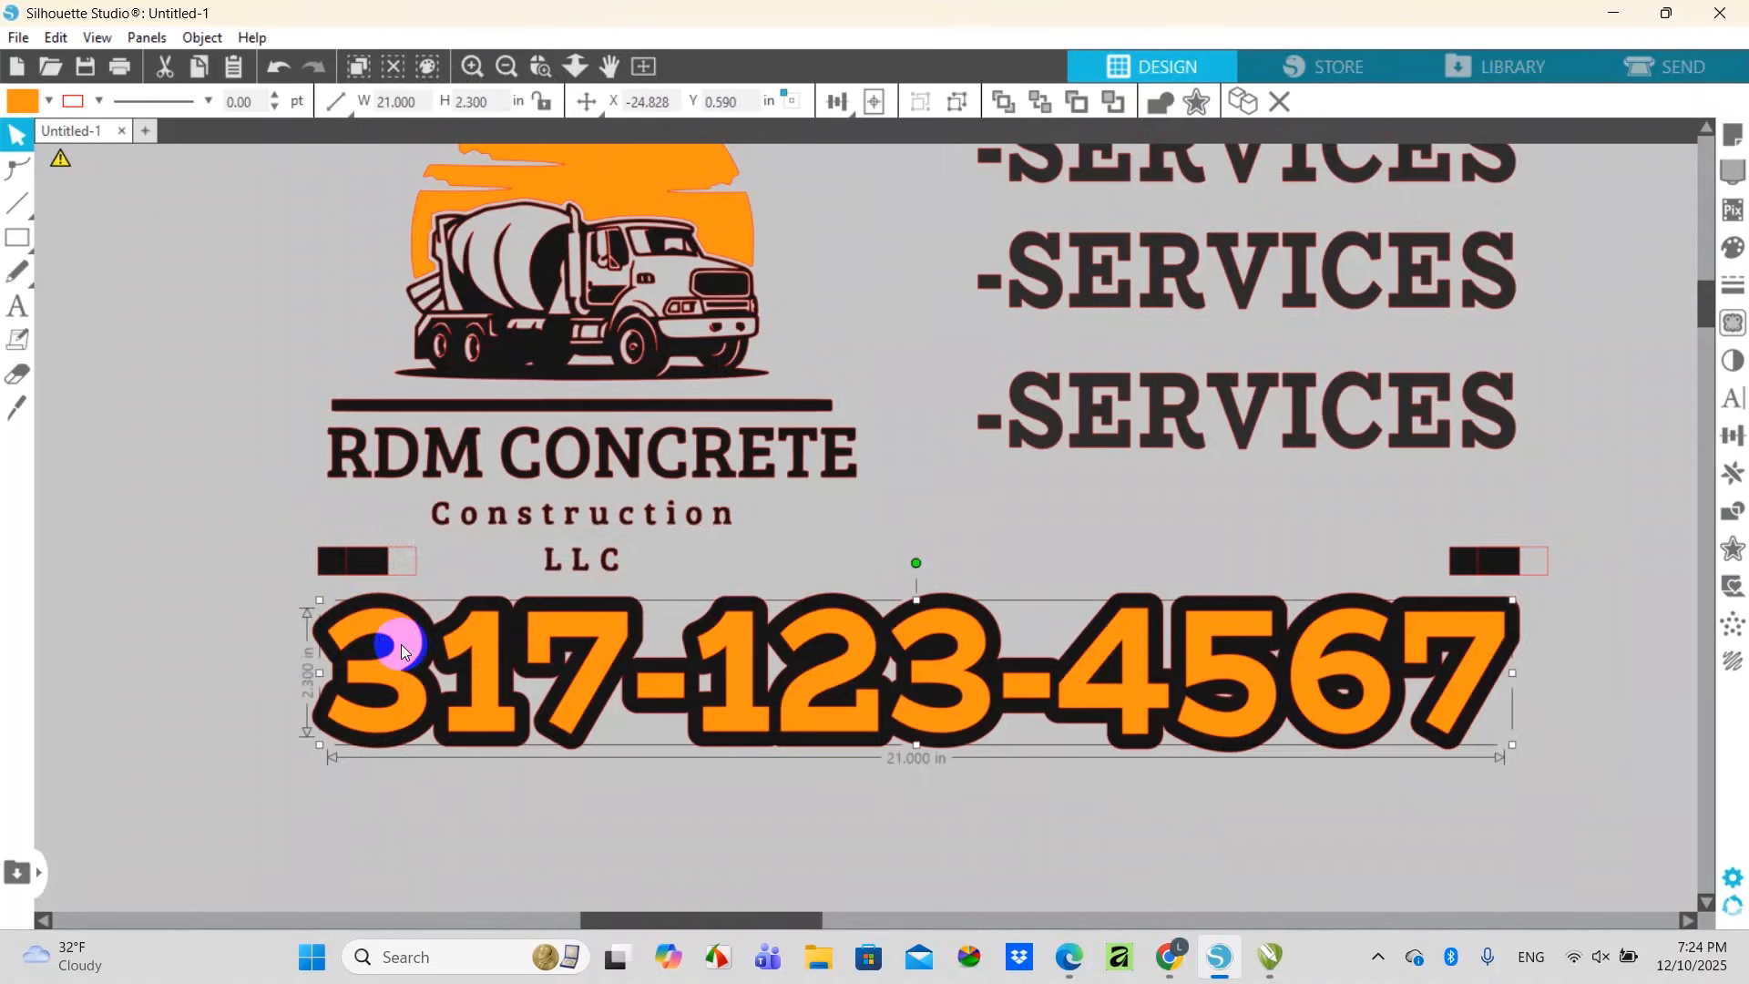
left_click(413, 564)
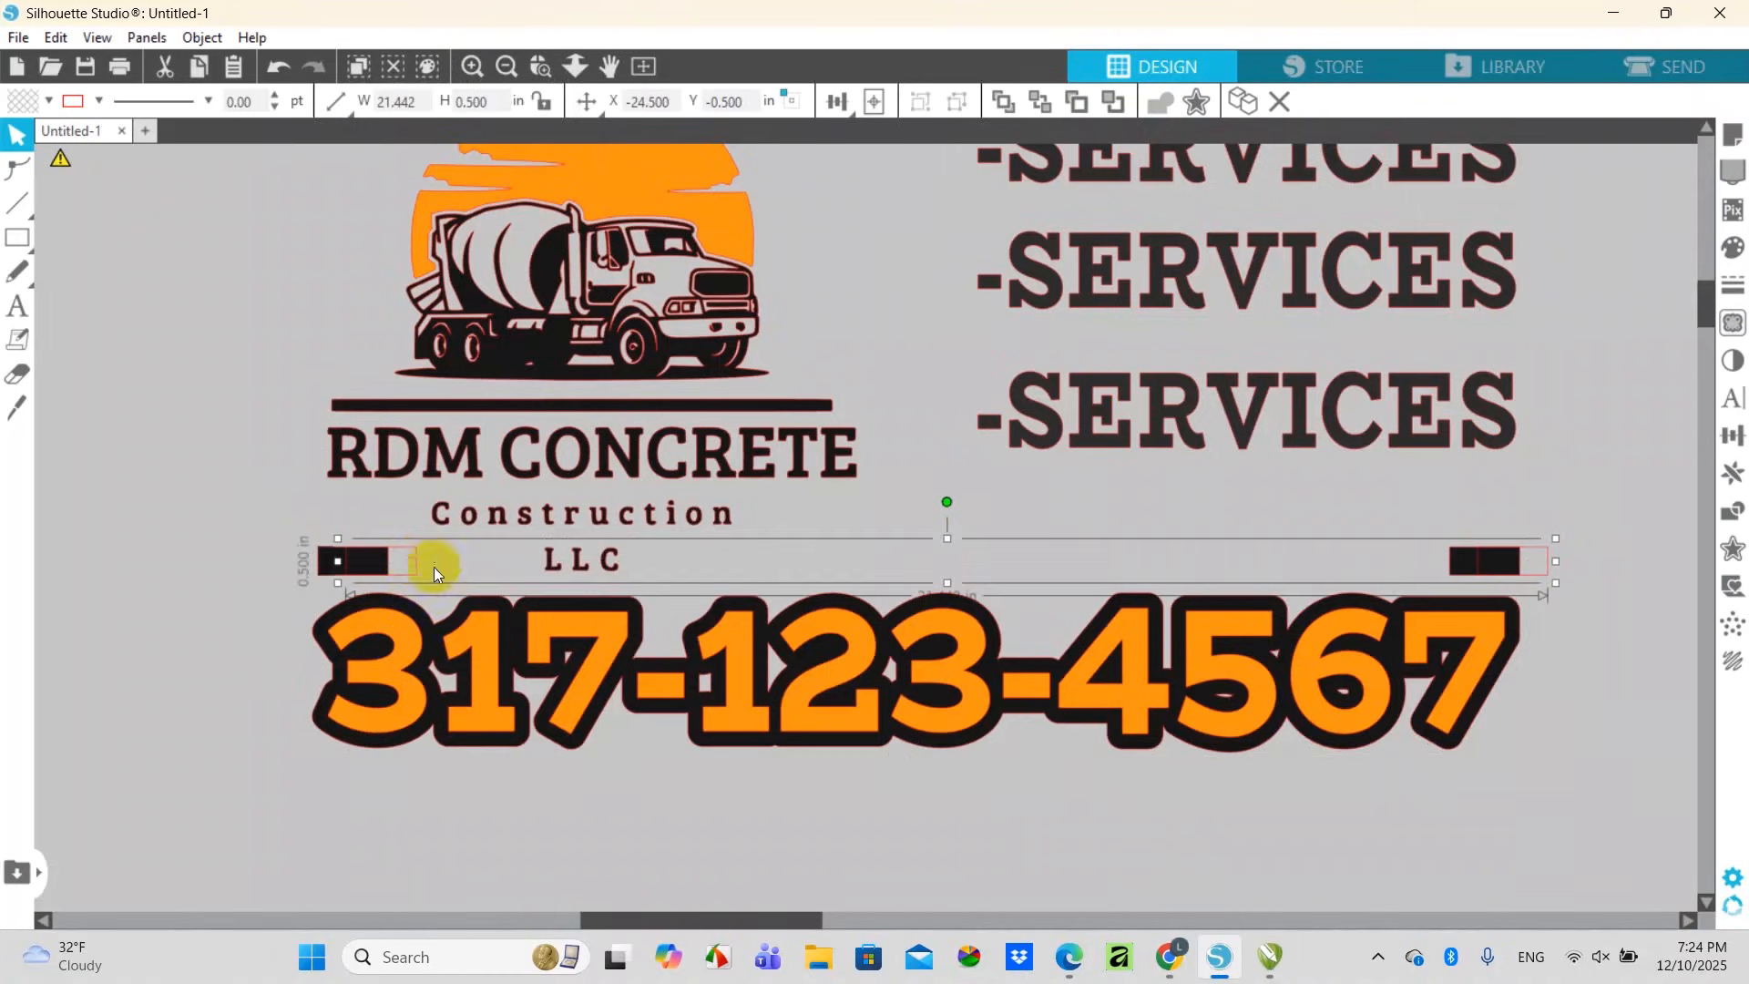
left_click(317, 568, "shift")
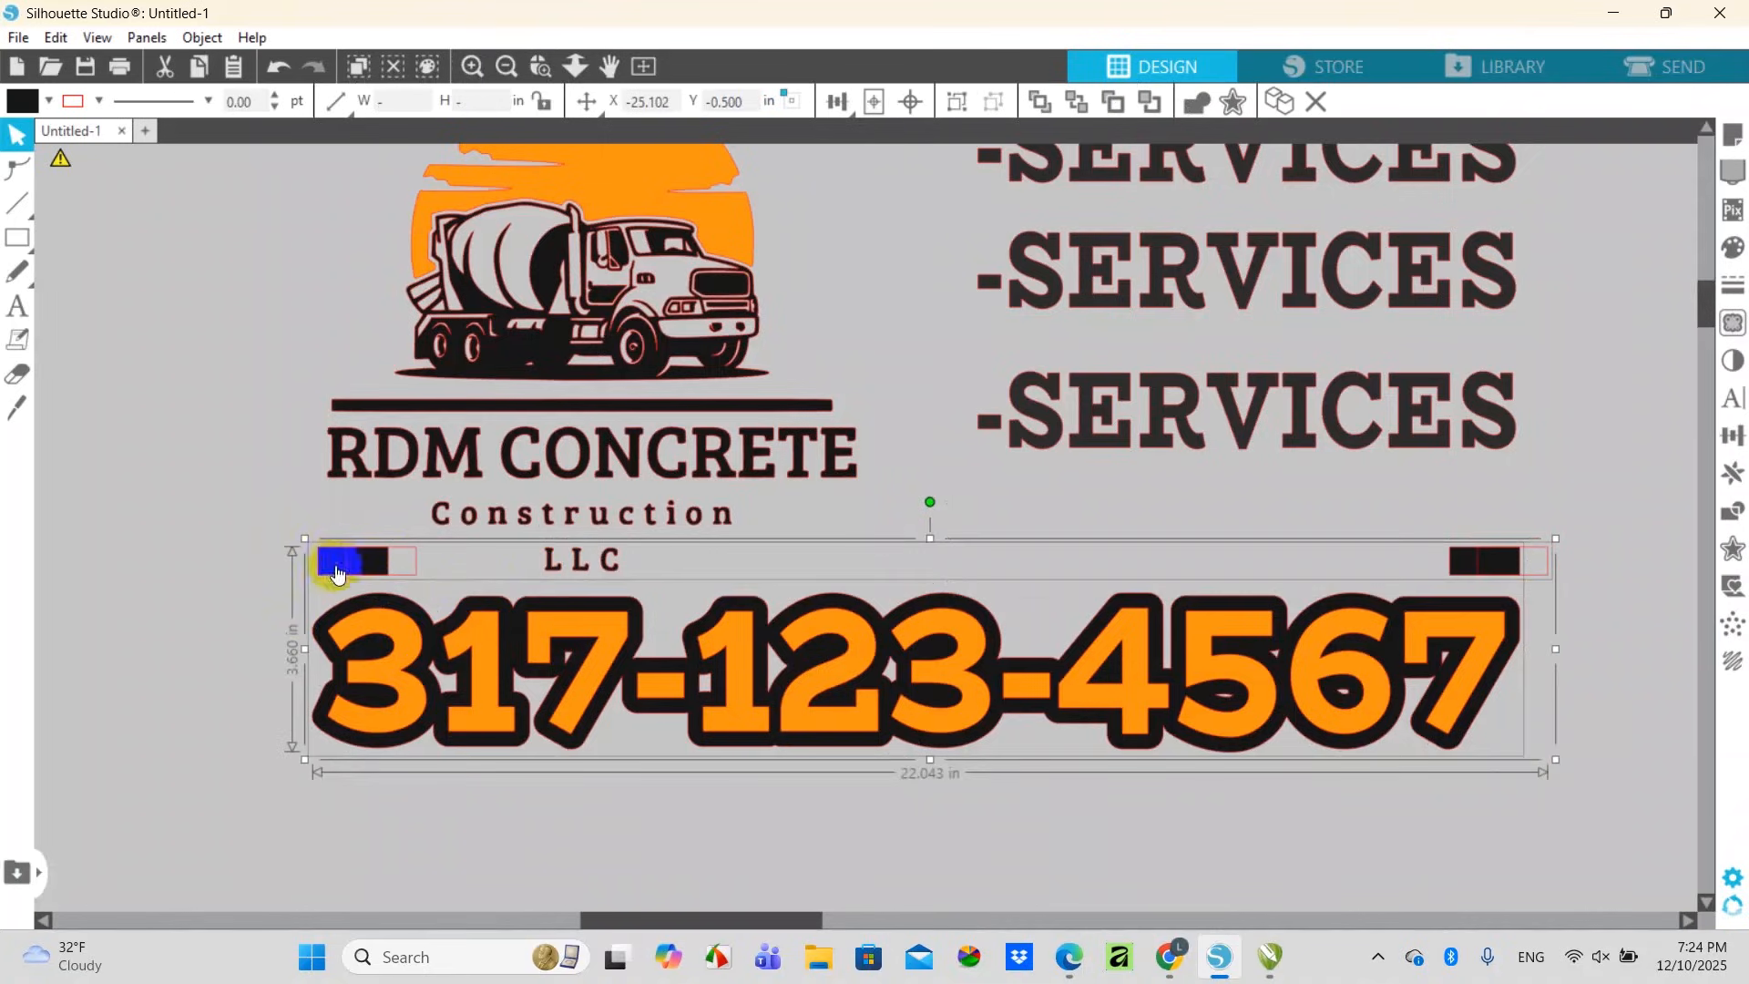
left_click(844, 100)
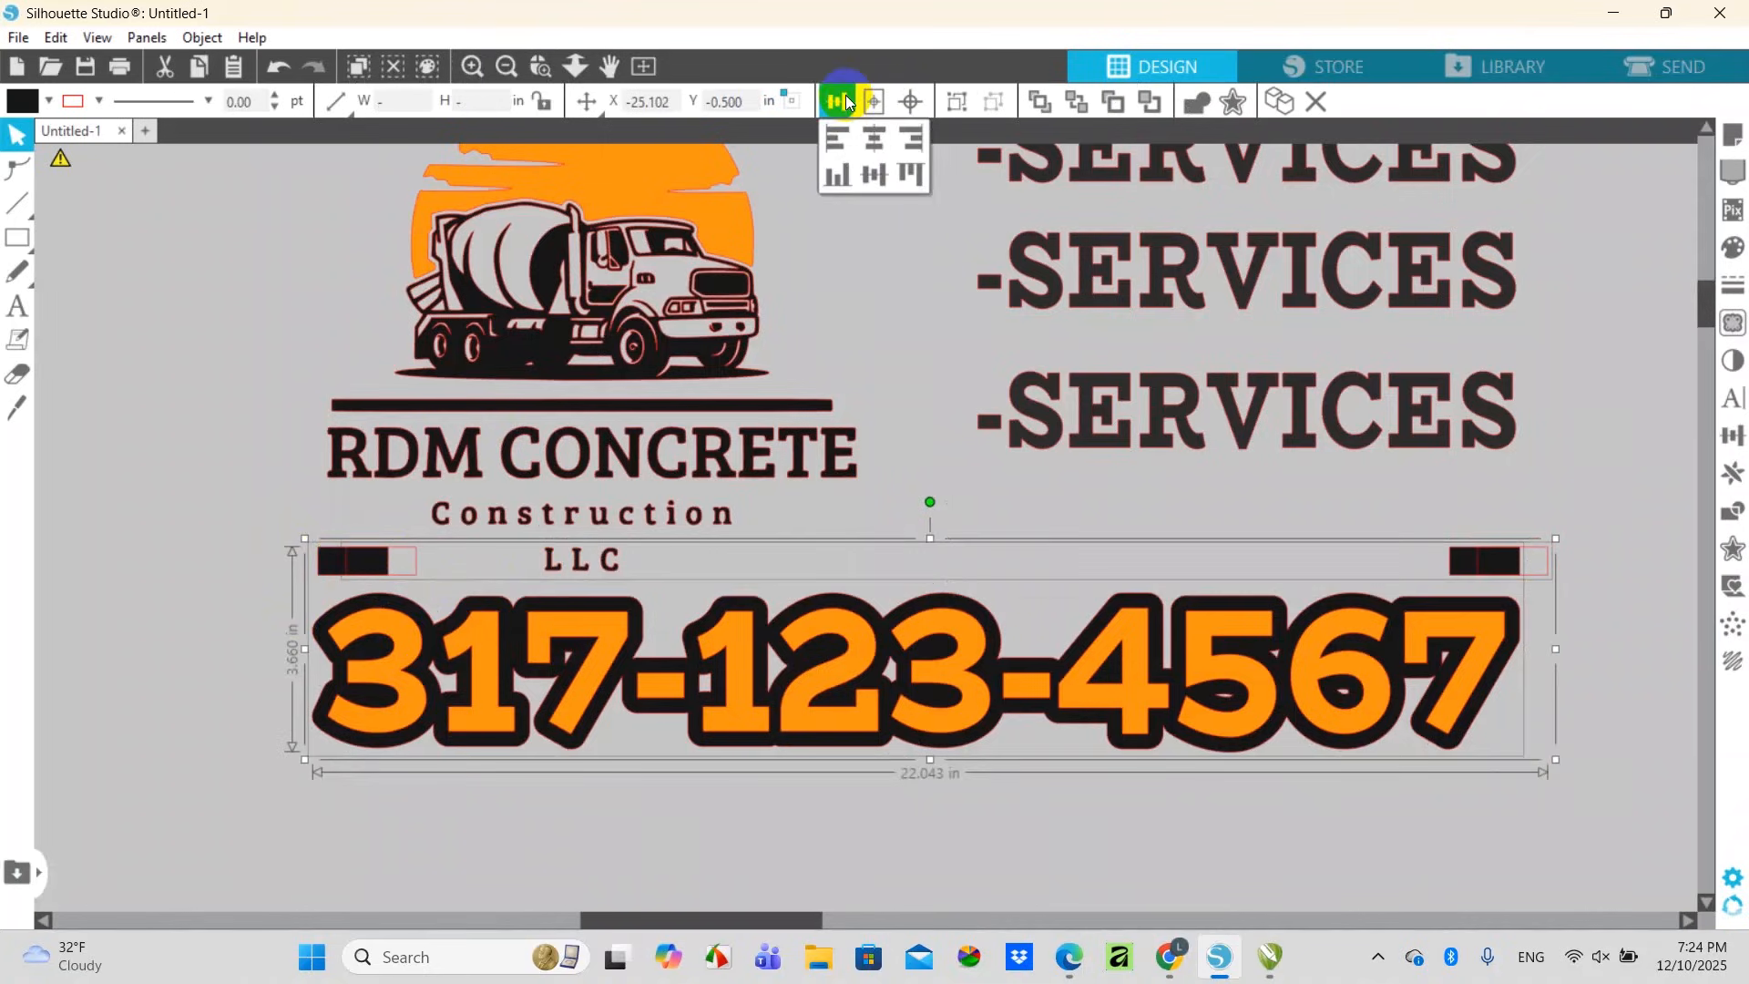
left_click(838, 177)
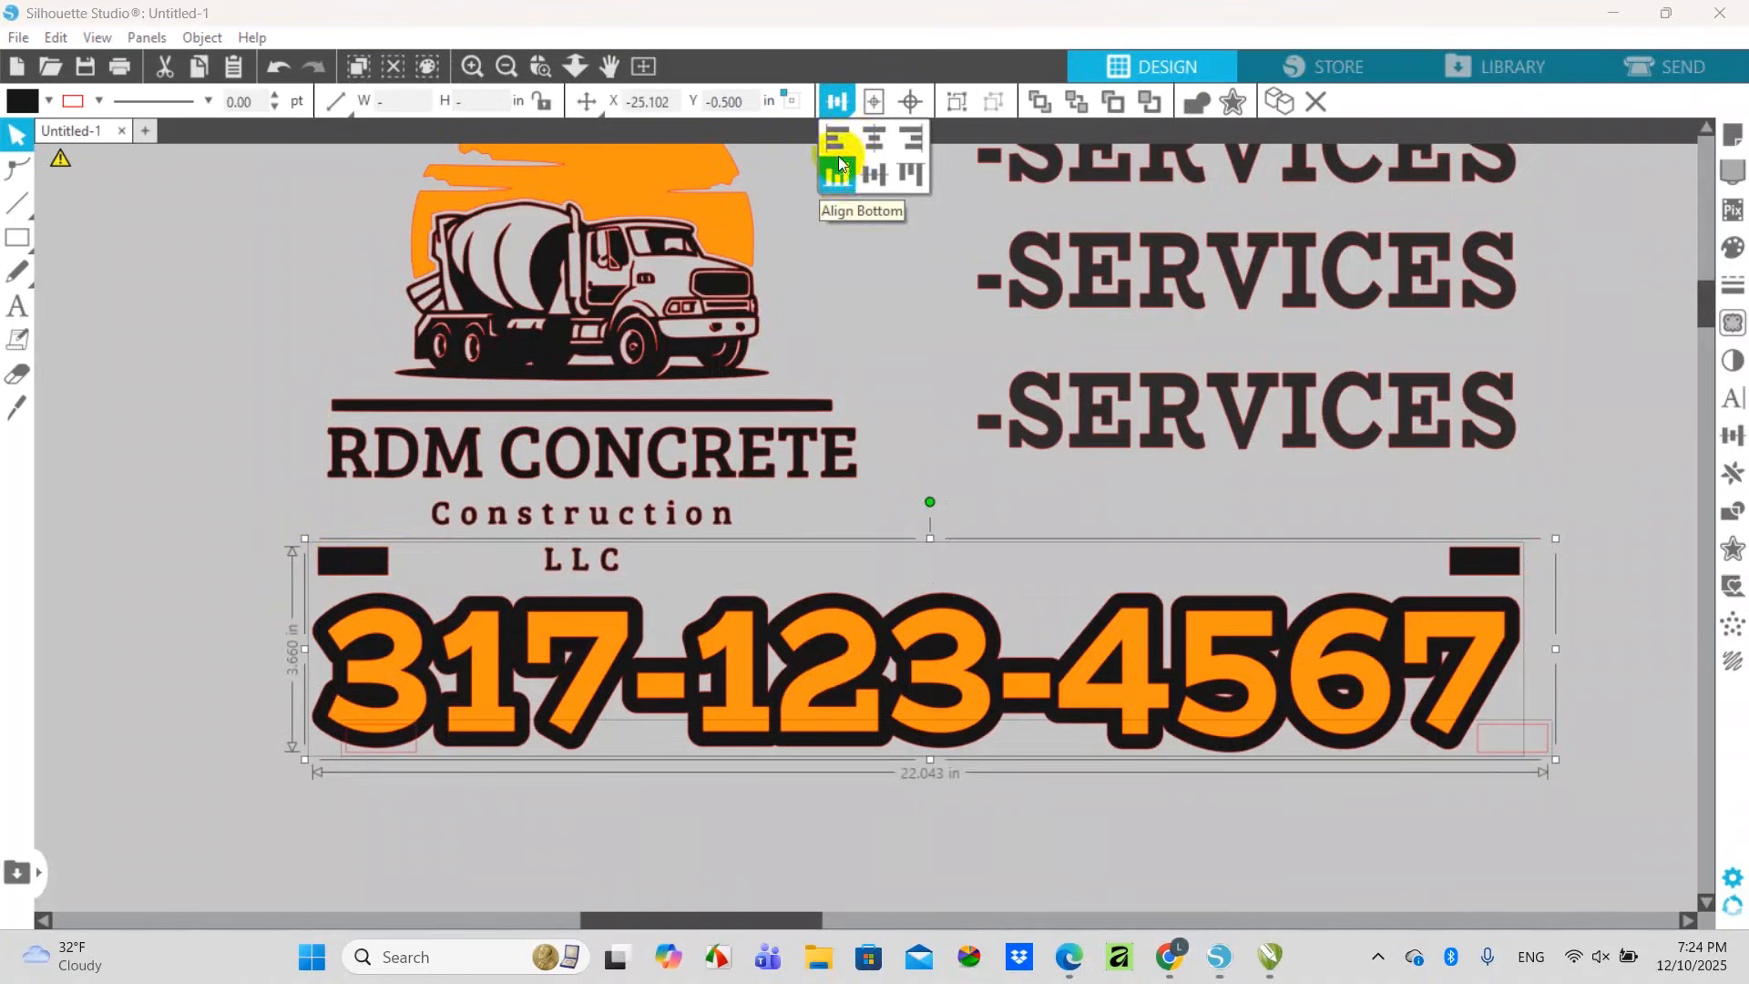
left_click(839, 140)
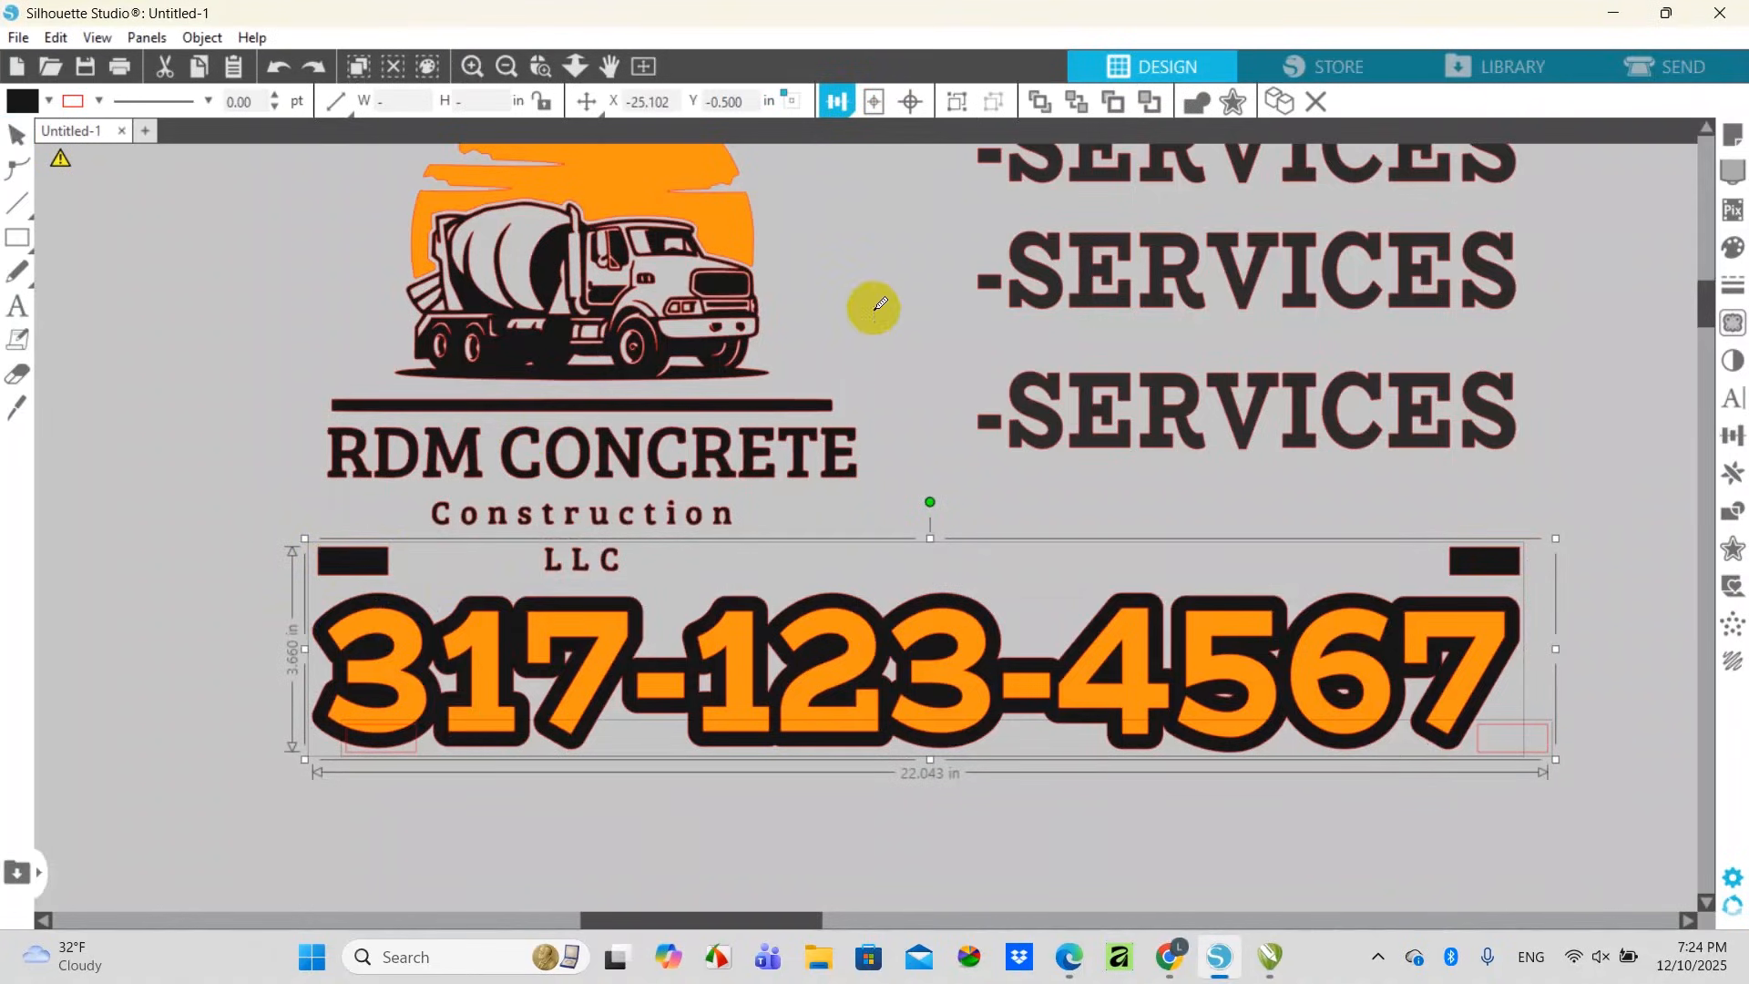
key("ctrl+z")
Left-align the unfilled rectangle pair with the black phone number outline and its attached rectangles
left_click(834, 102)
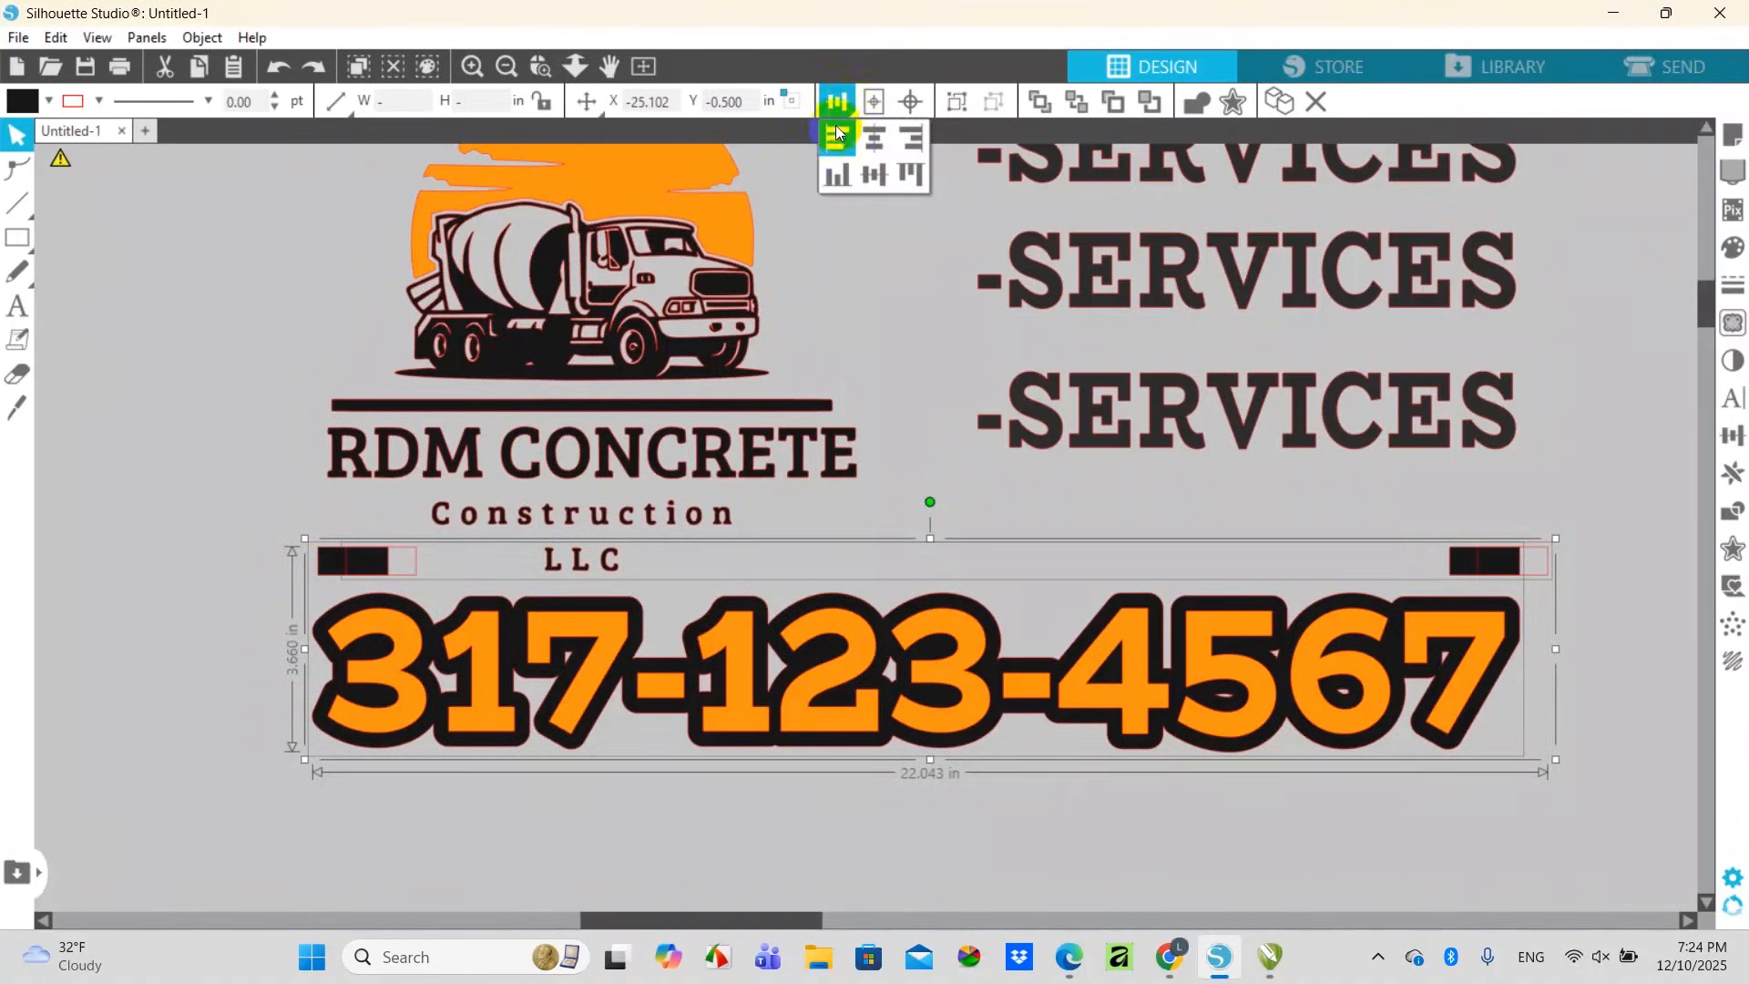
left_click(836, 135)
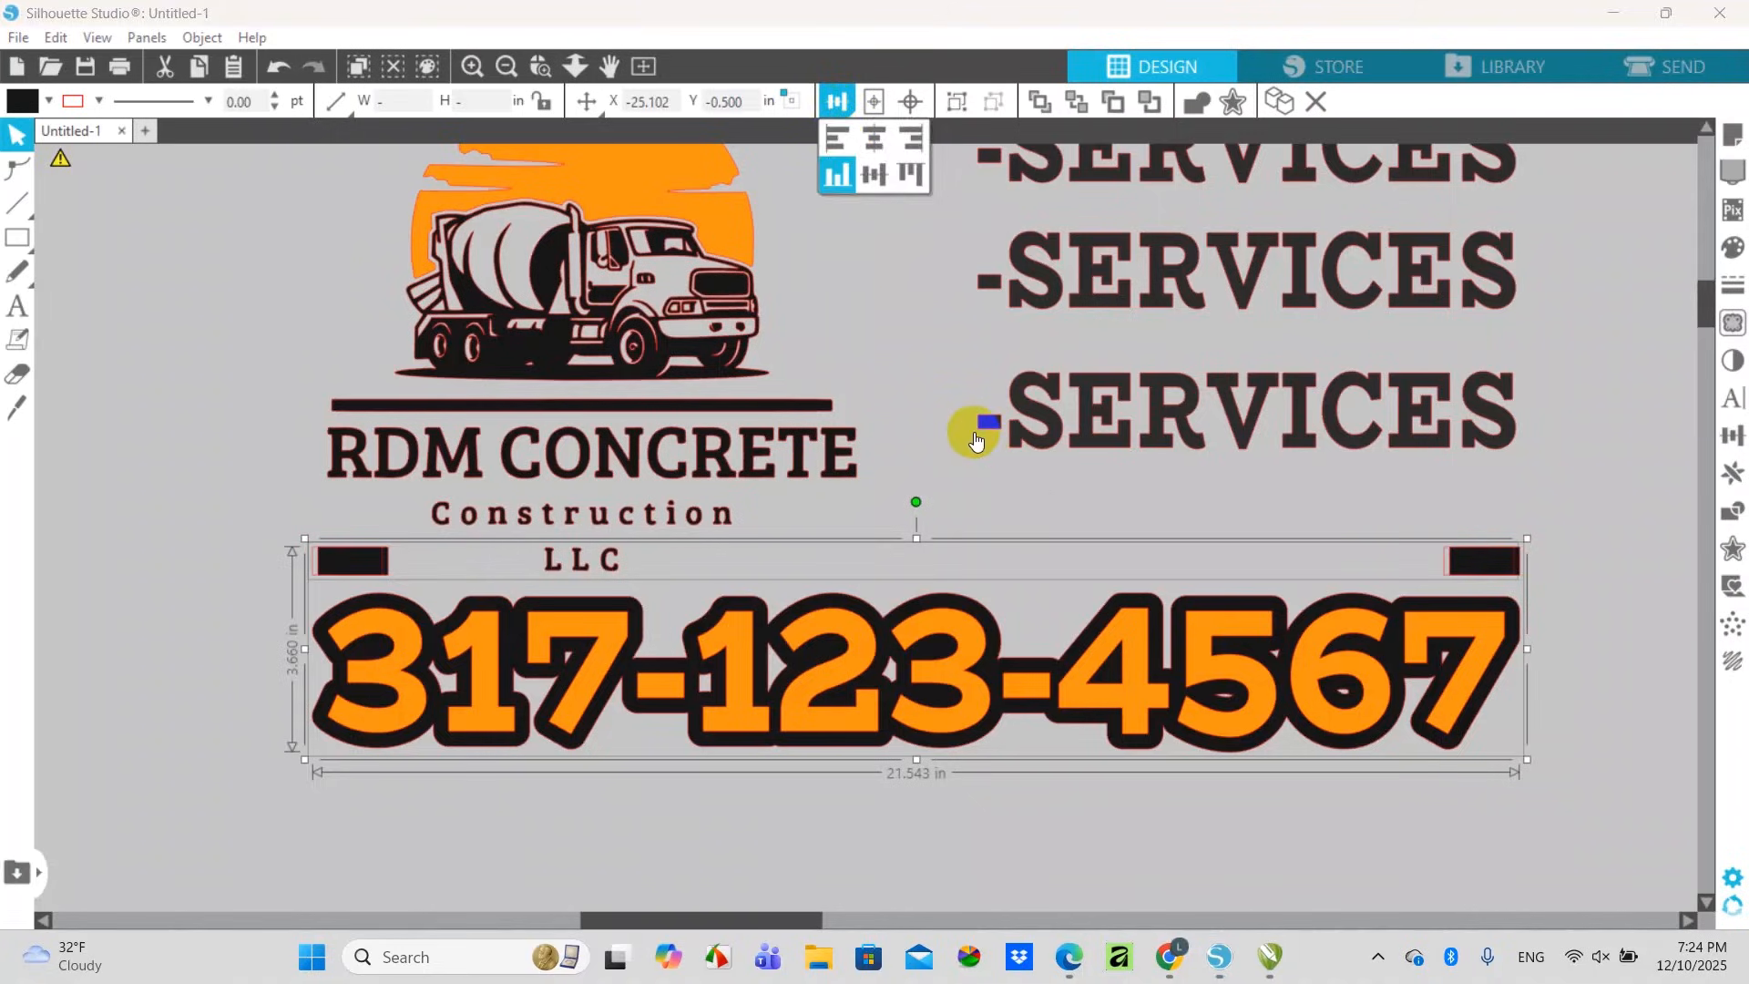
left_click(284, 602)
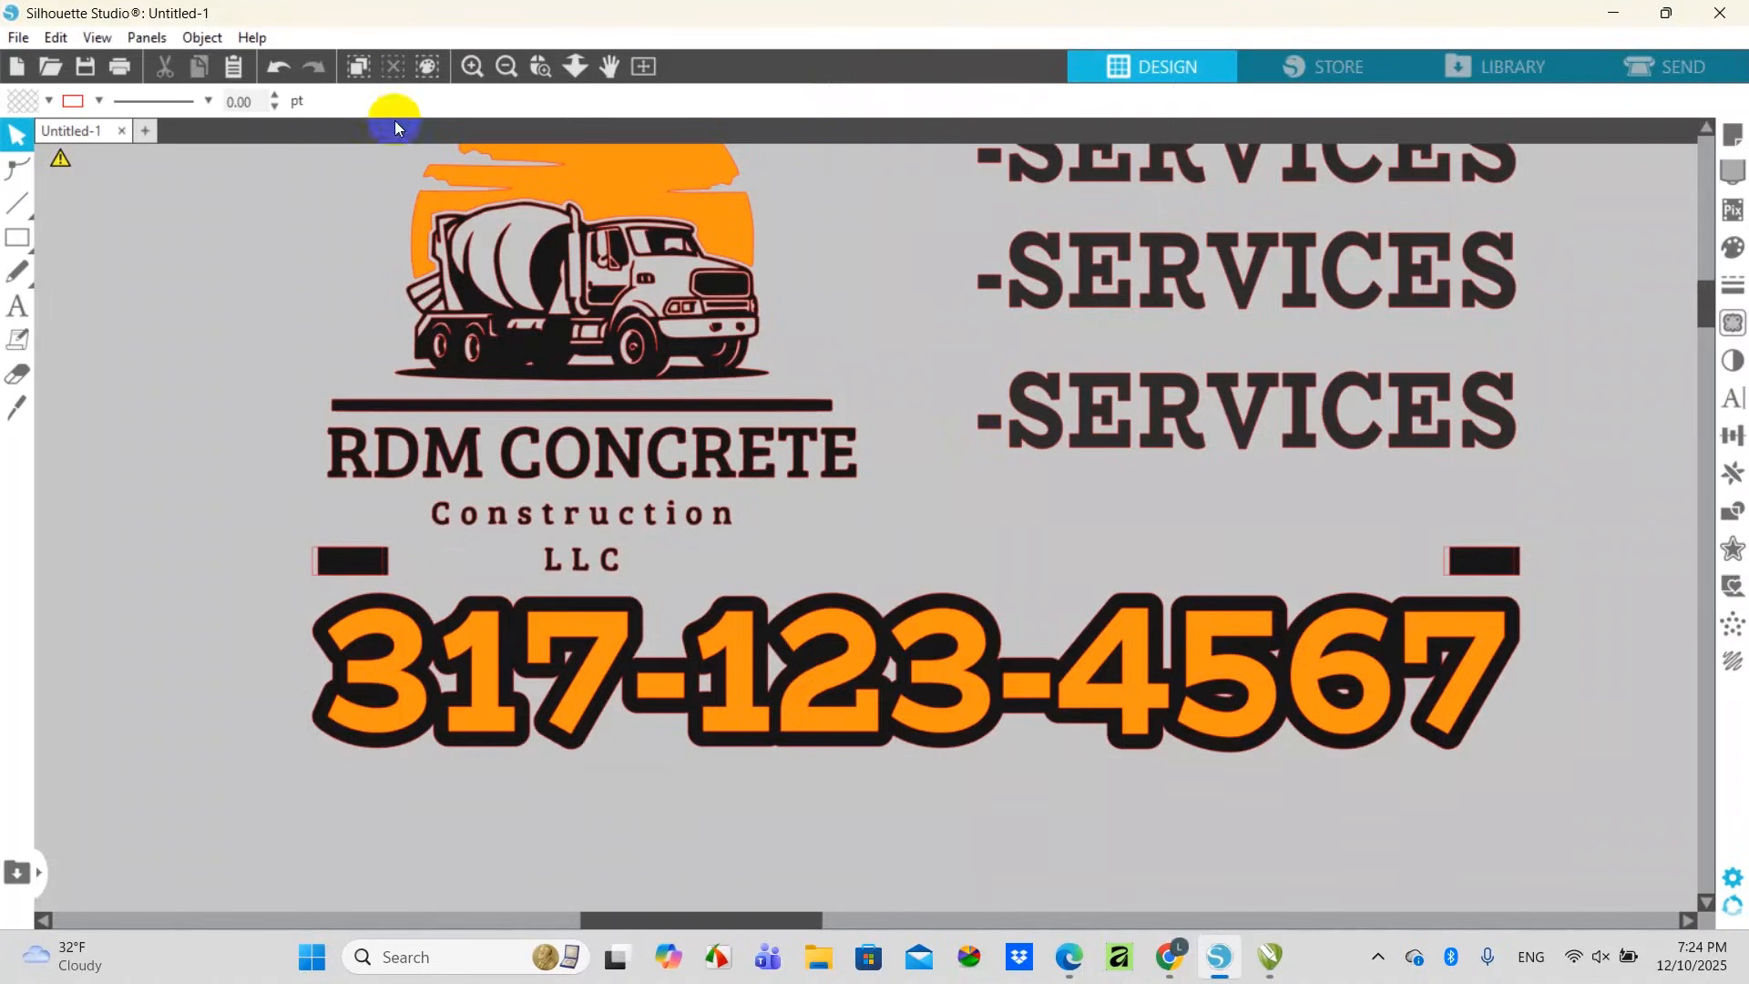
Try to shift the unfilled rectangle pair by hand so both ends line up over the black rectangles
left_click(463, 74)
left_click_drag(776, 921, 656, 919)
left_click(590, 590)
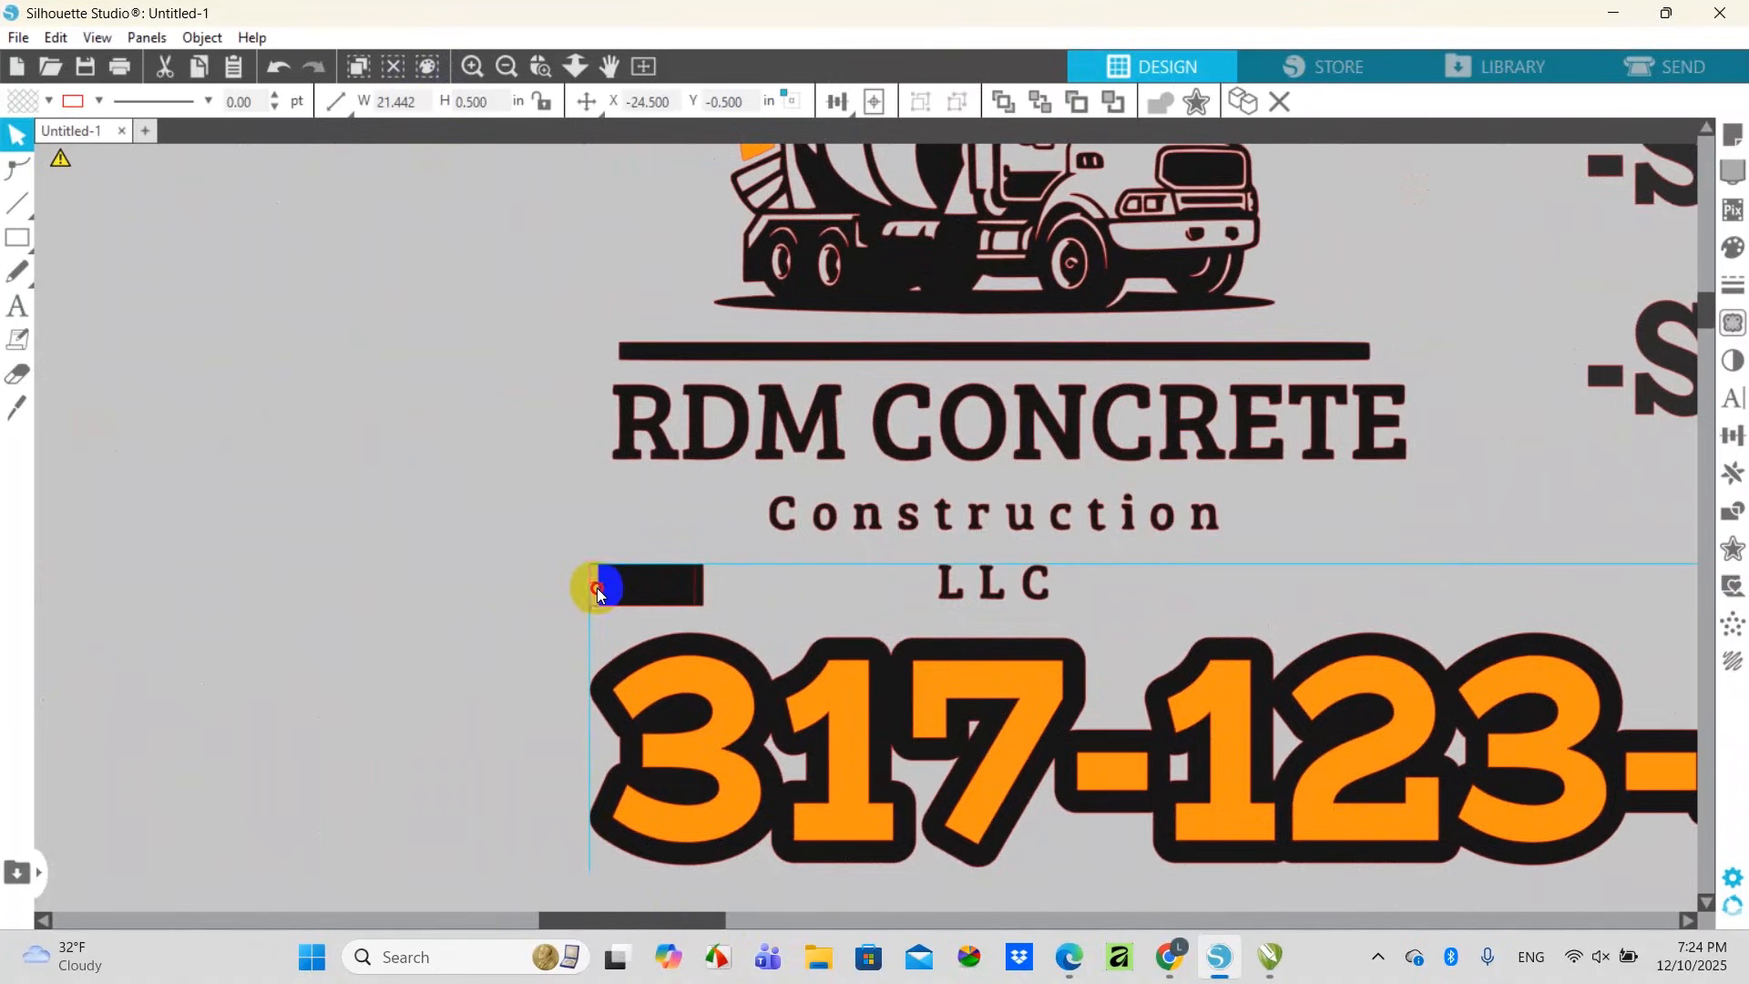
left_click(622, 615)
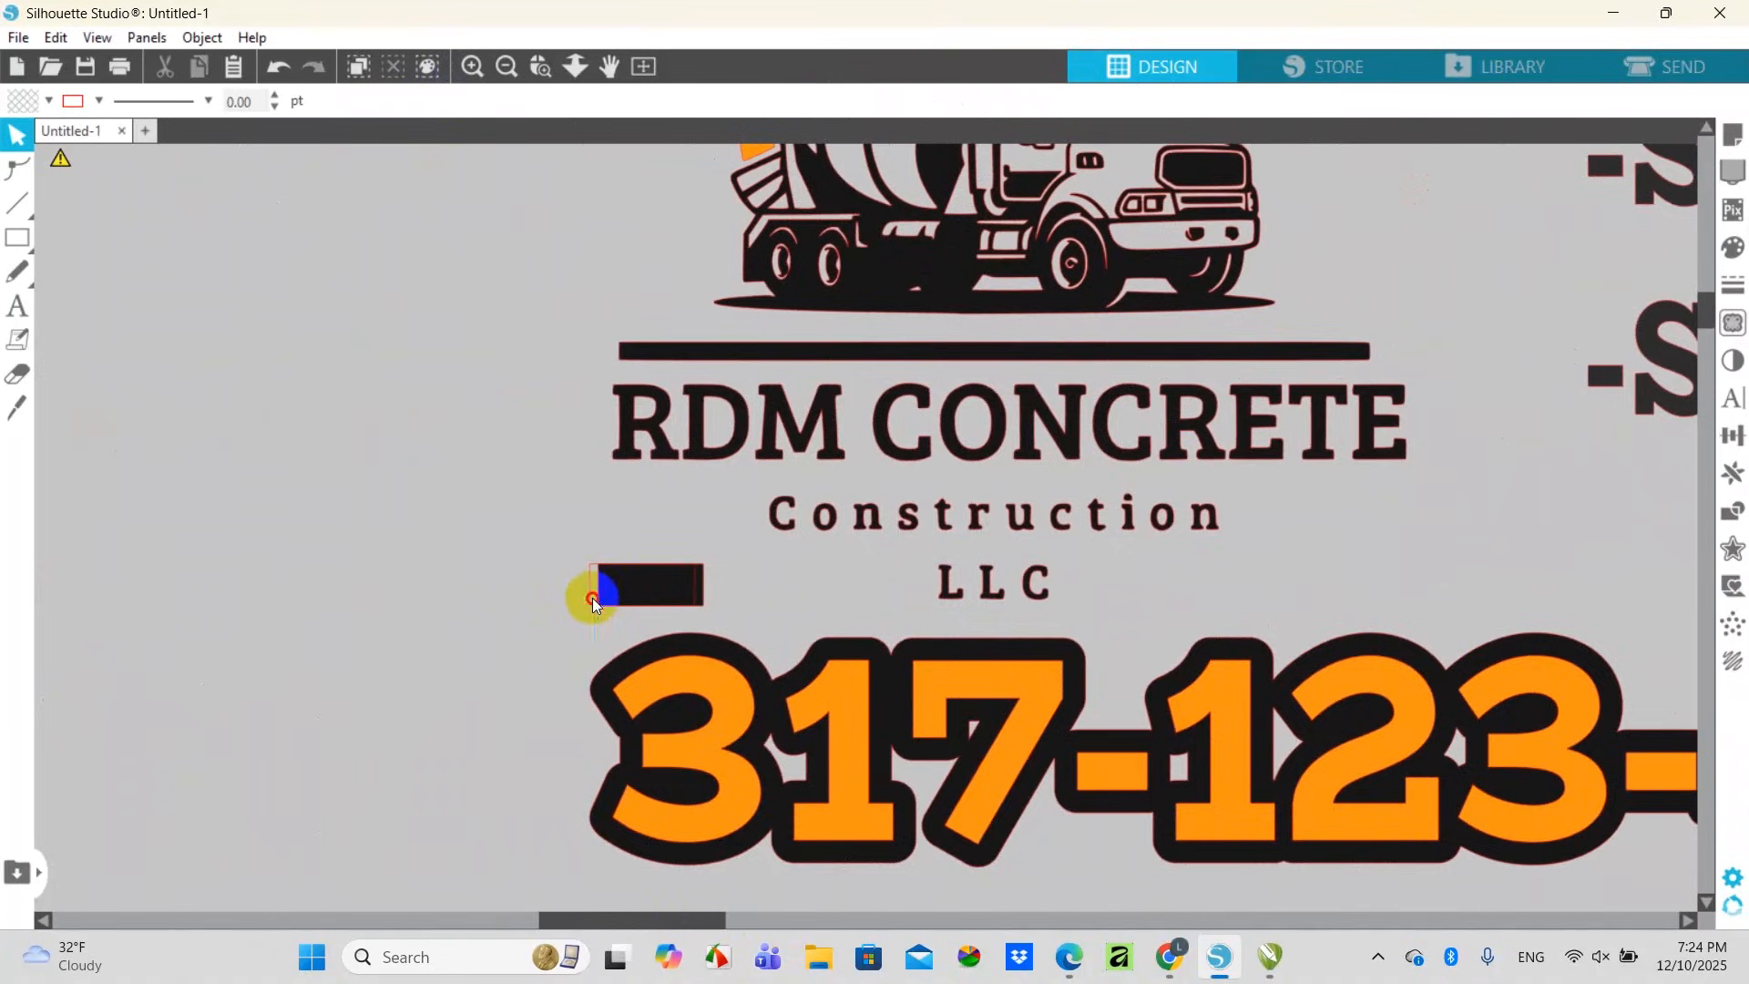
left_click(610, 595)
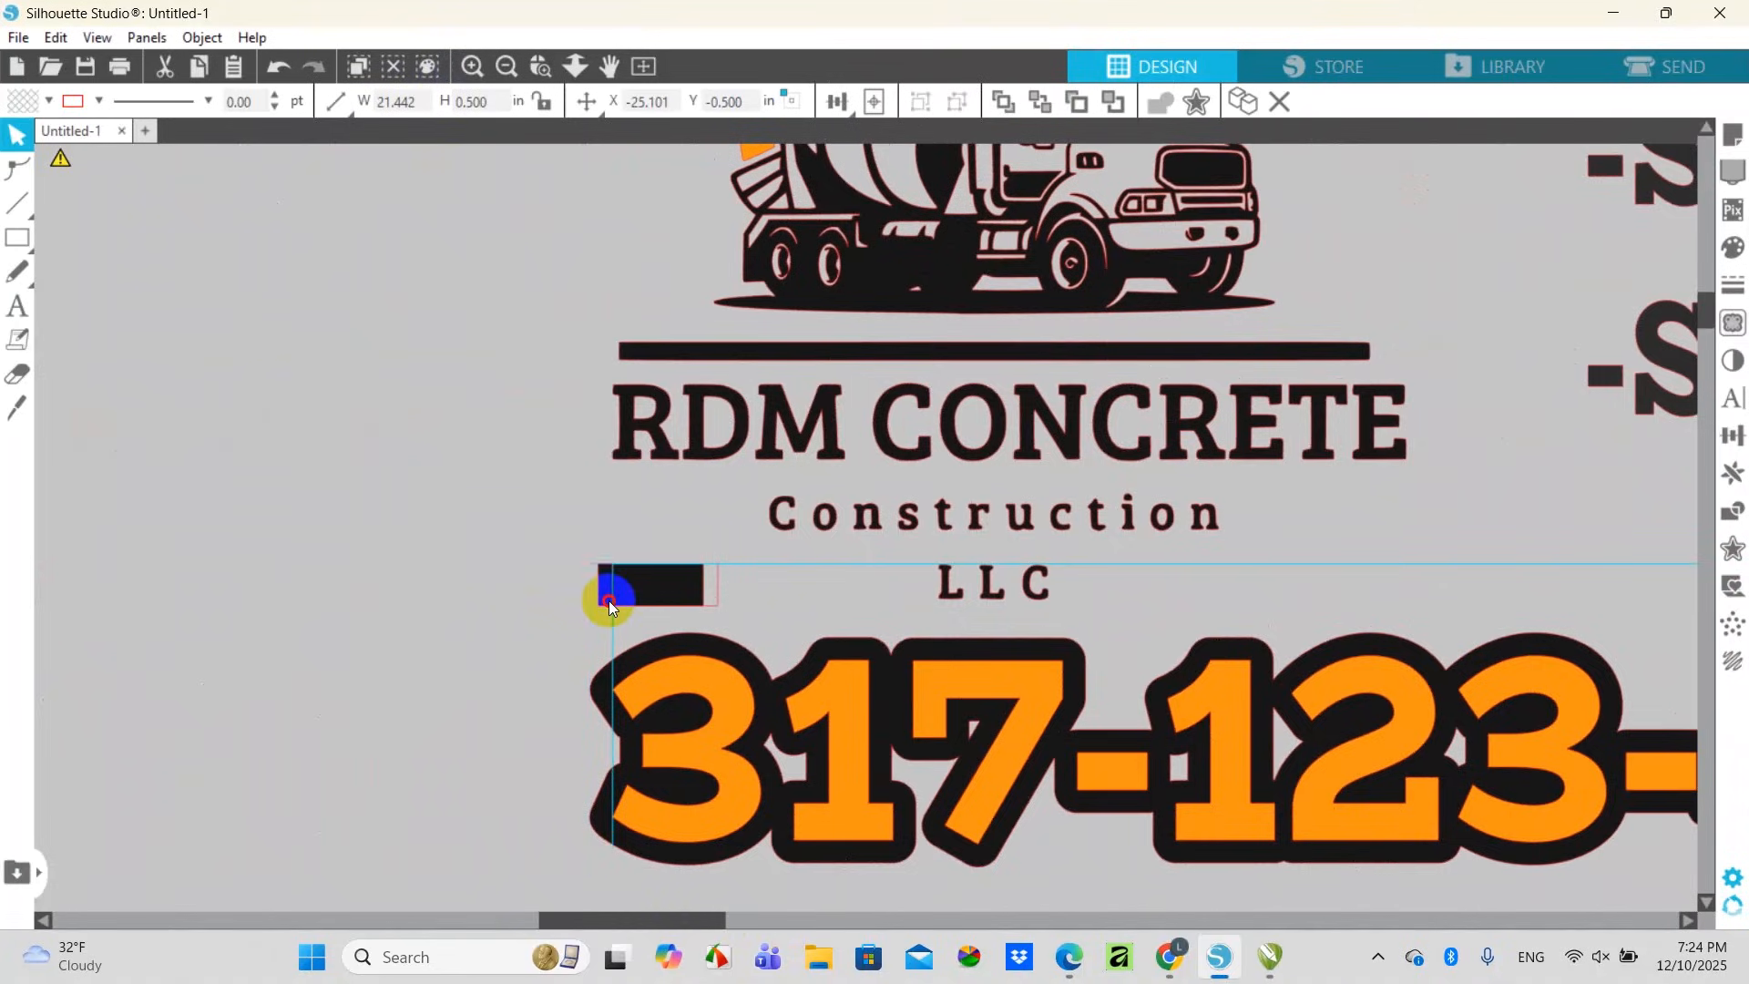
left_click(608, 603)
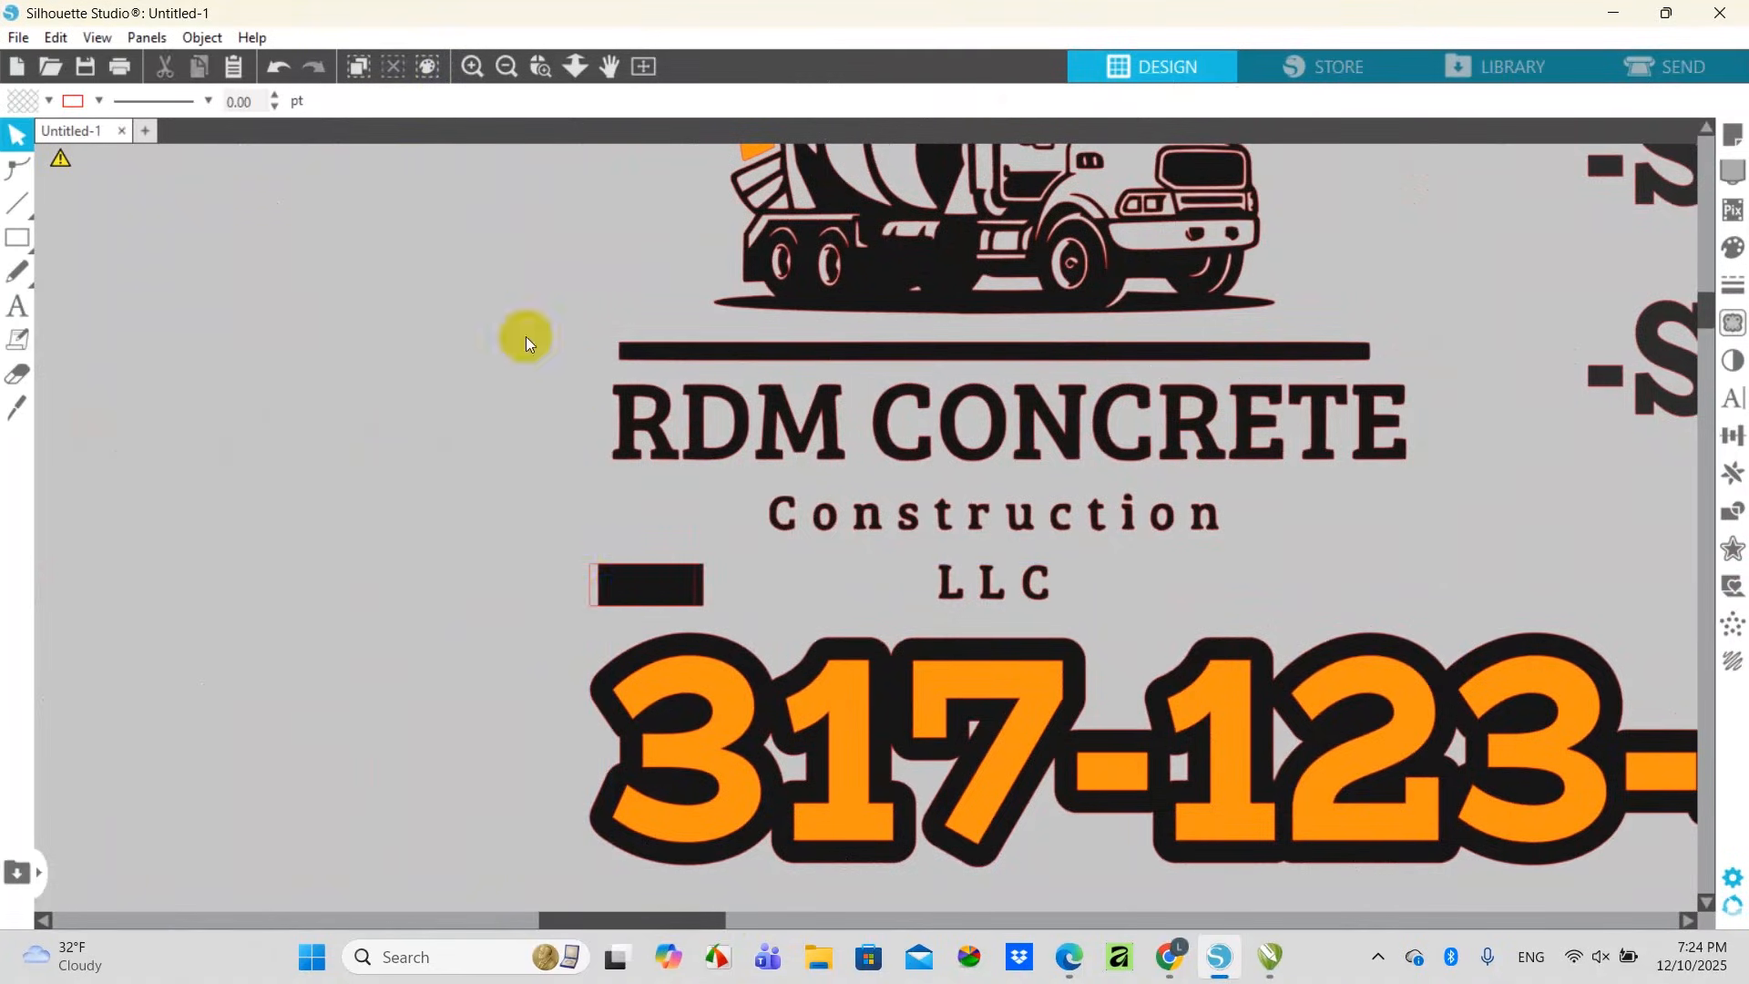
left_click_drag(681, 921, 1004, 920)
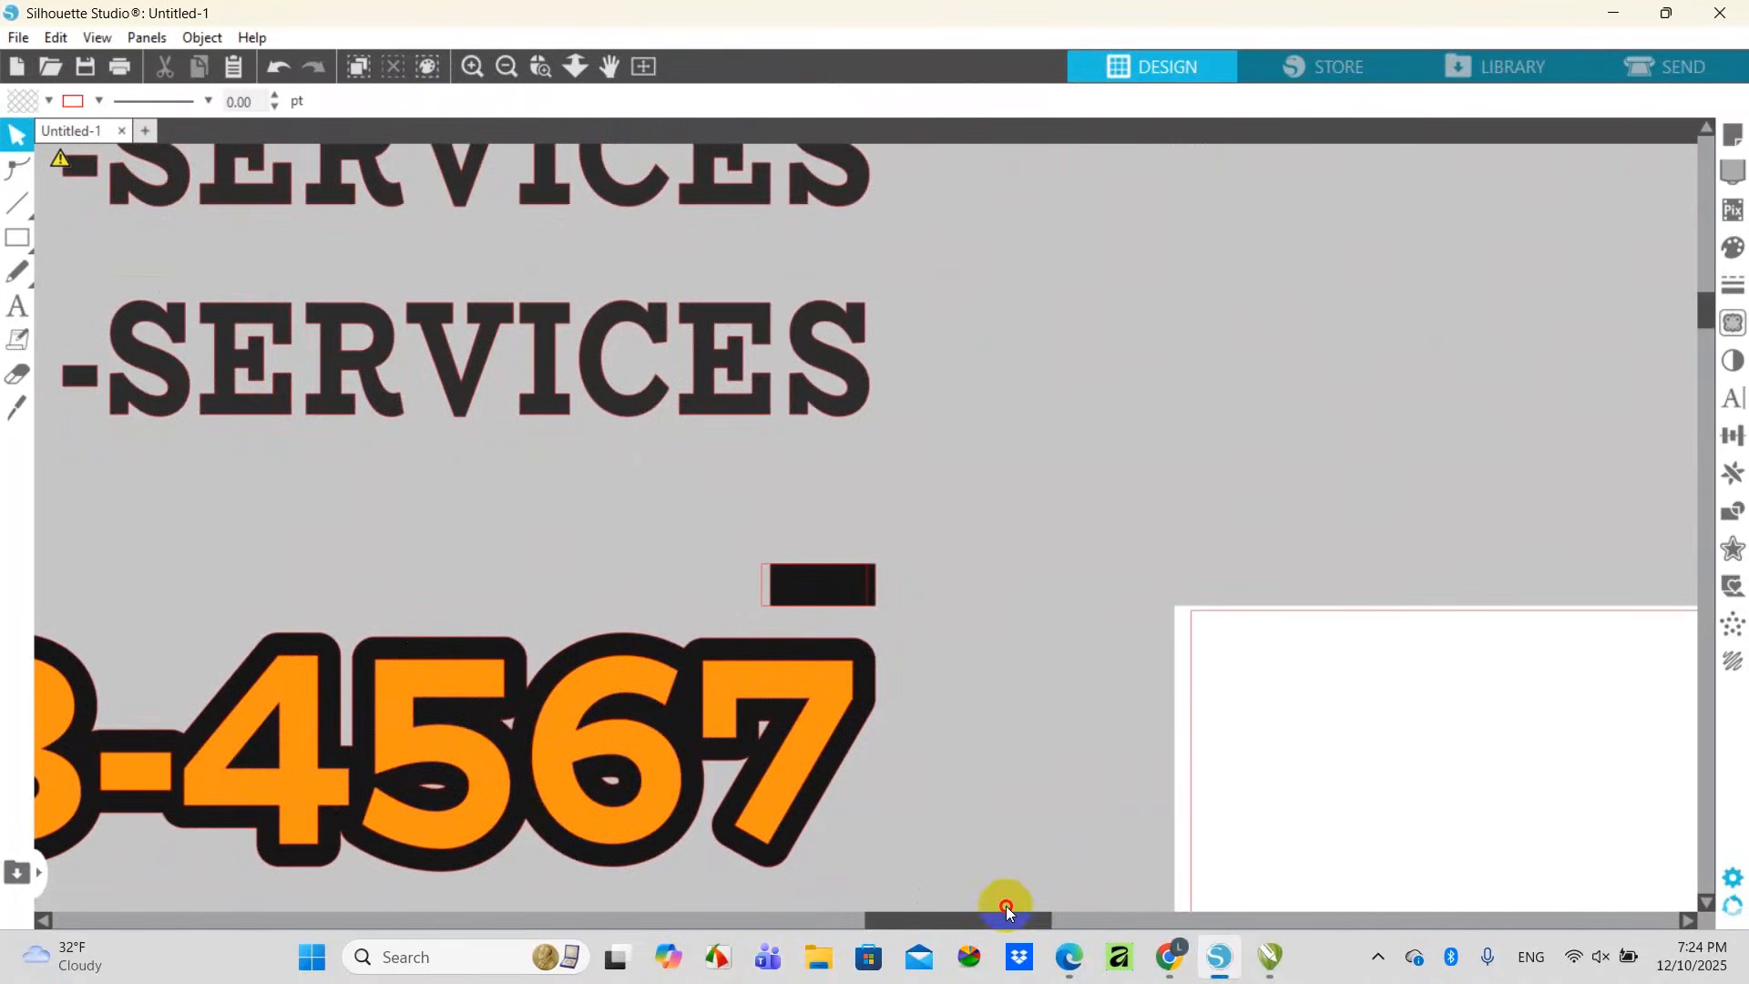
left_click(761, 583)
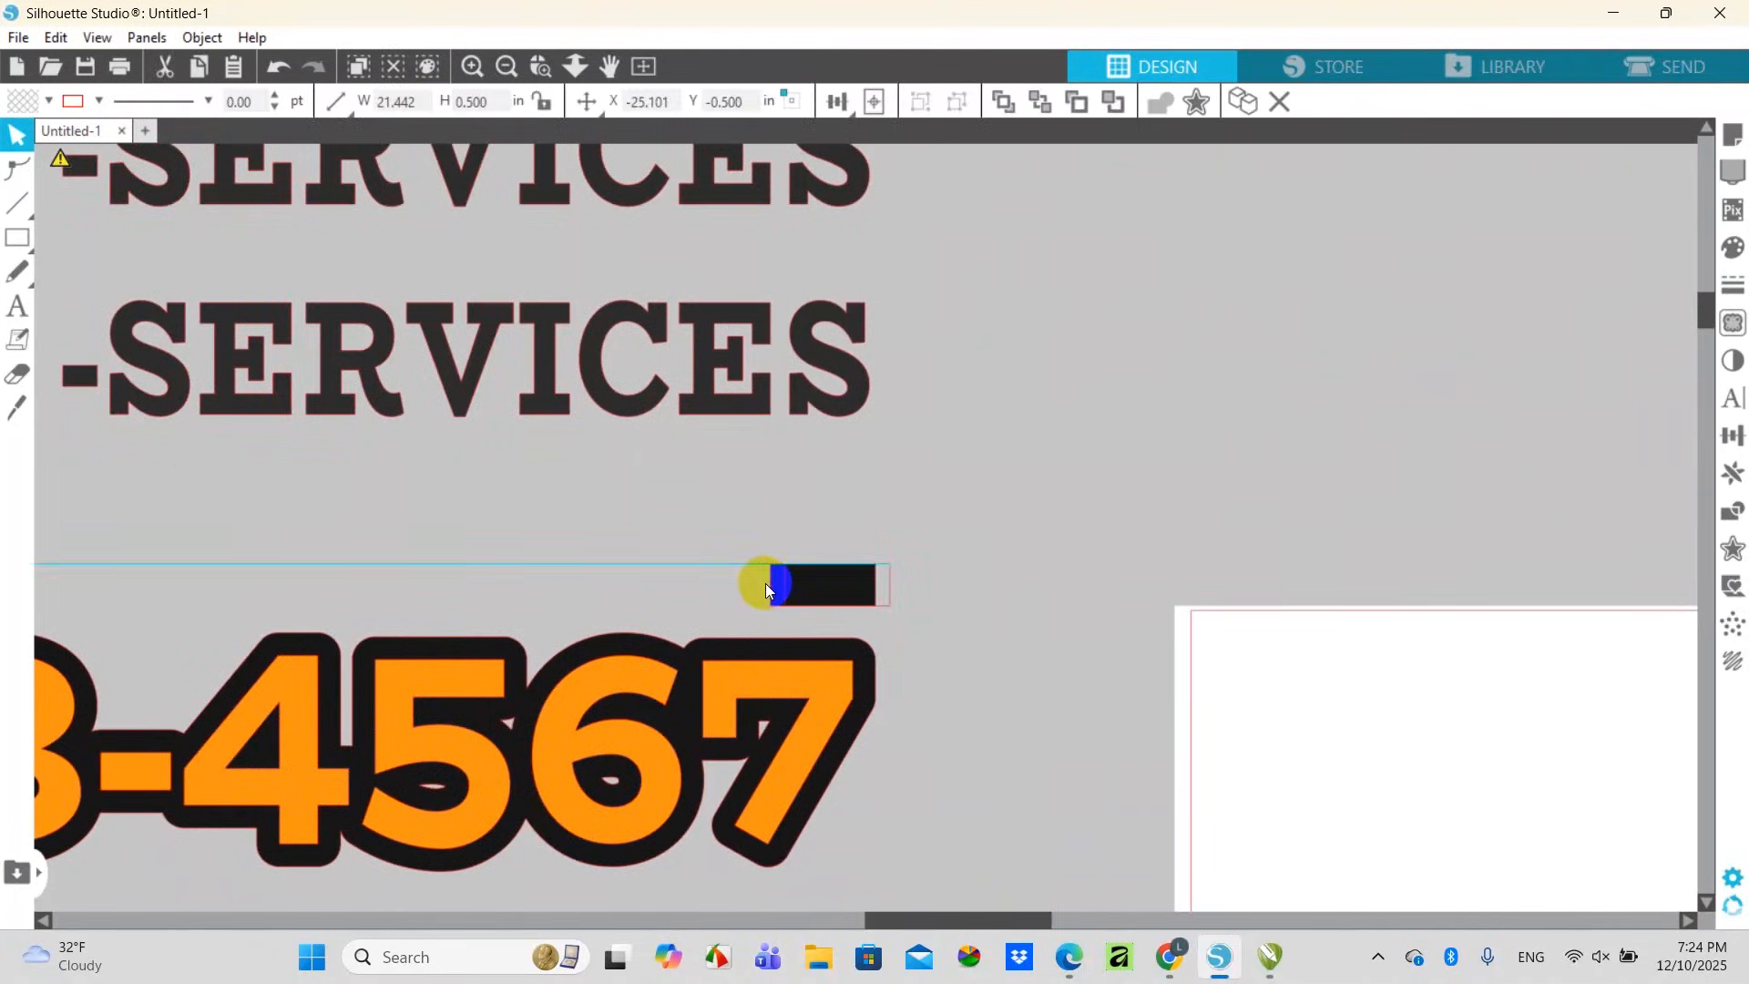
left_click(800, 616)
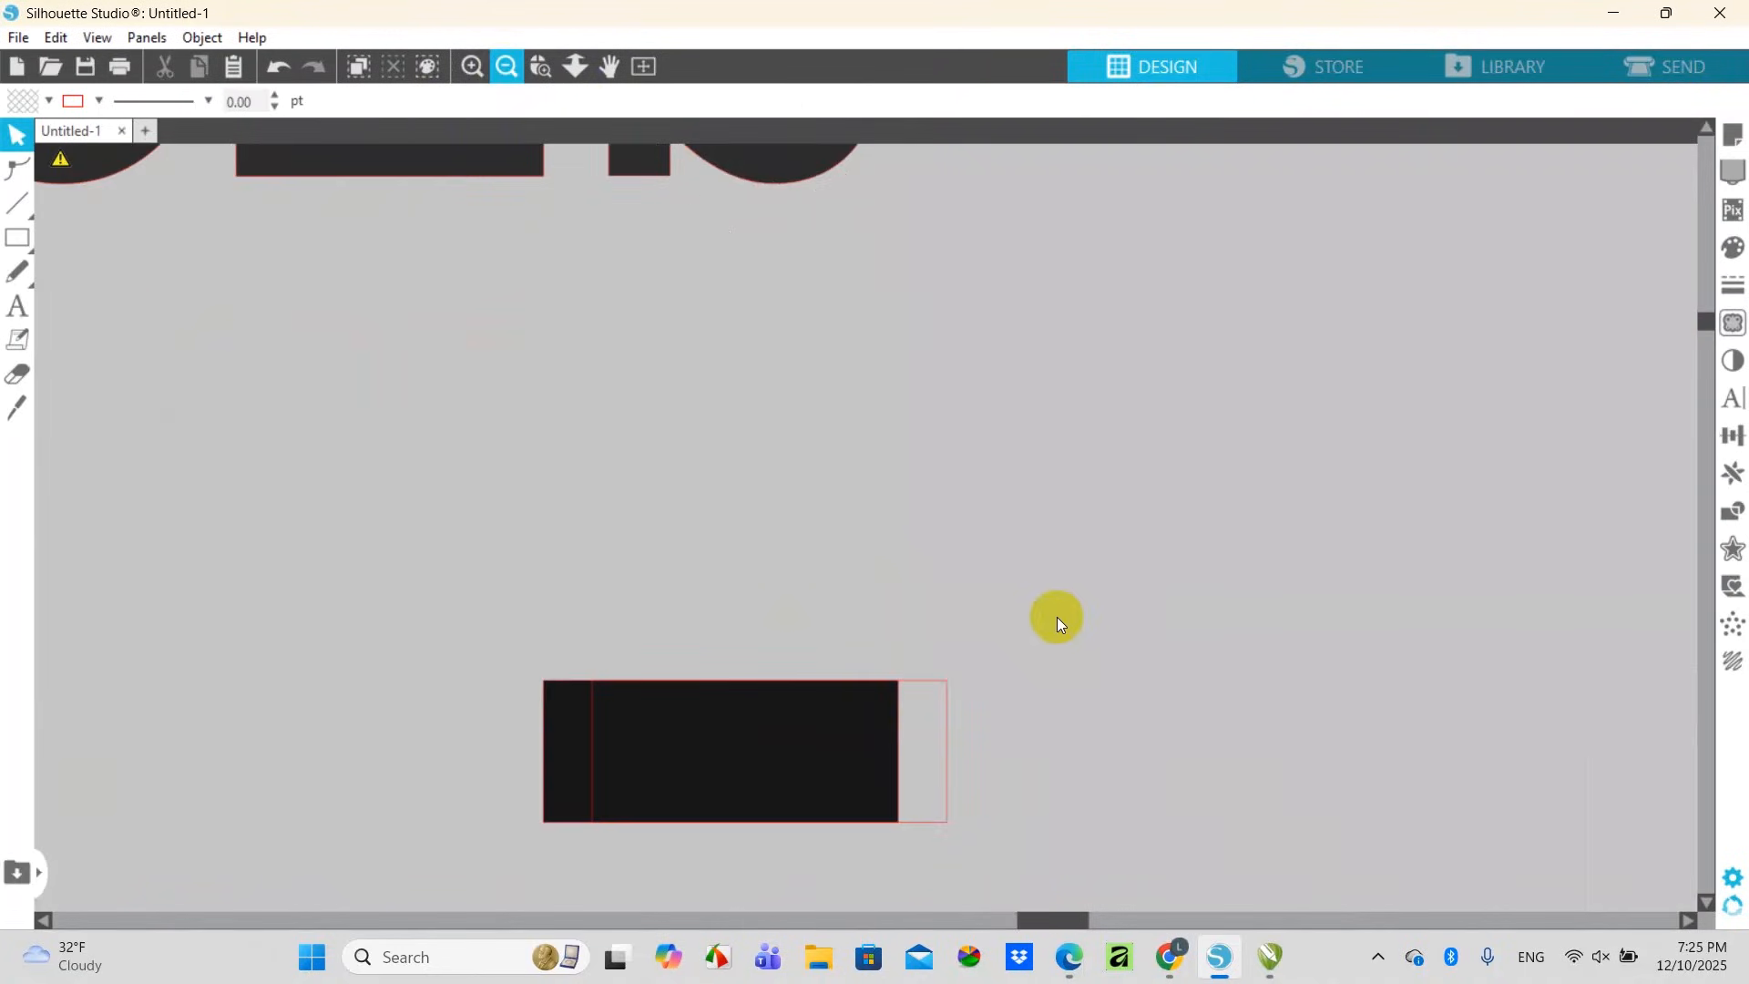
Set the X position of the unfilled rectangle pair to -25.000 in so it sits over the black rectangles
left_click(503, 69)
left_click(503, 69)
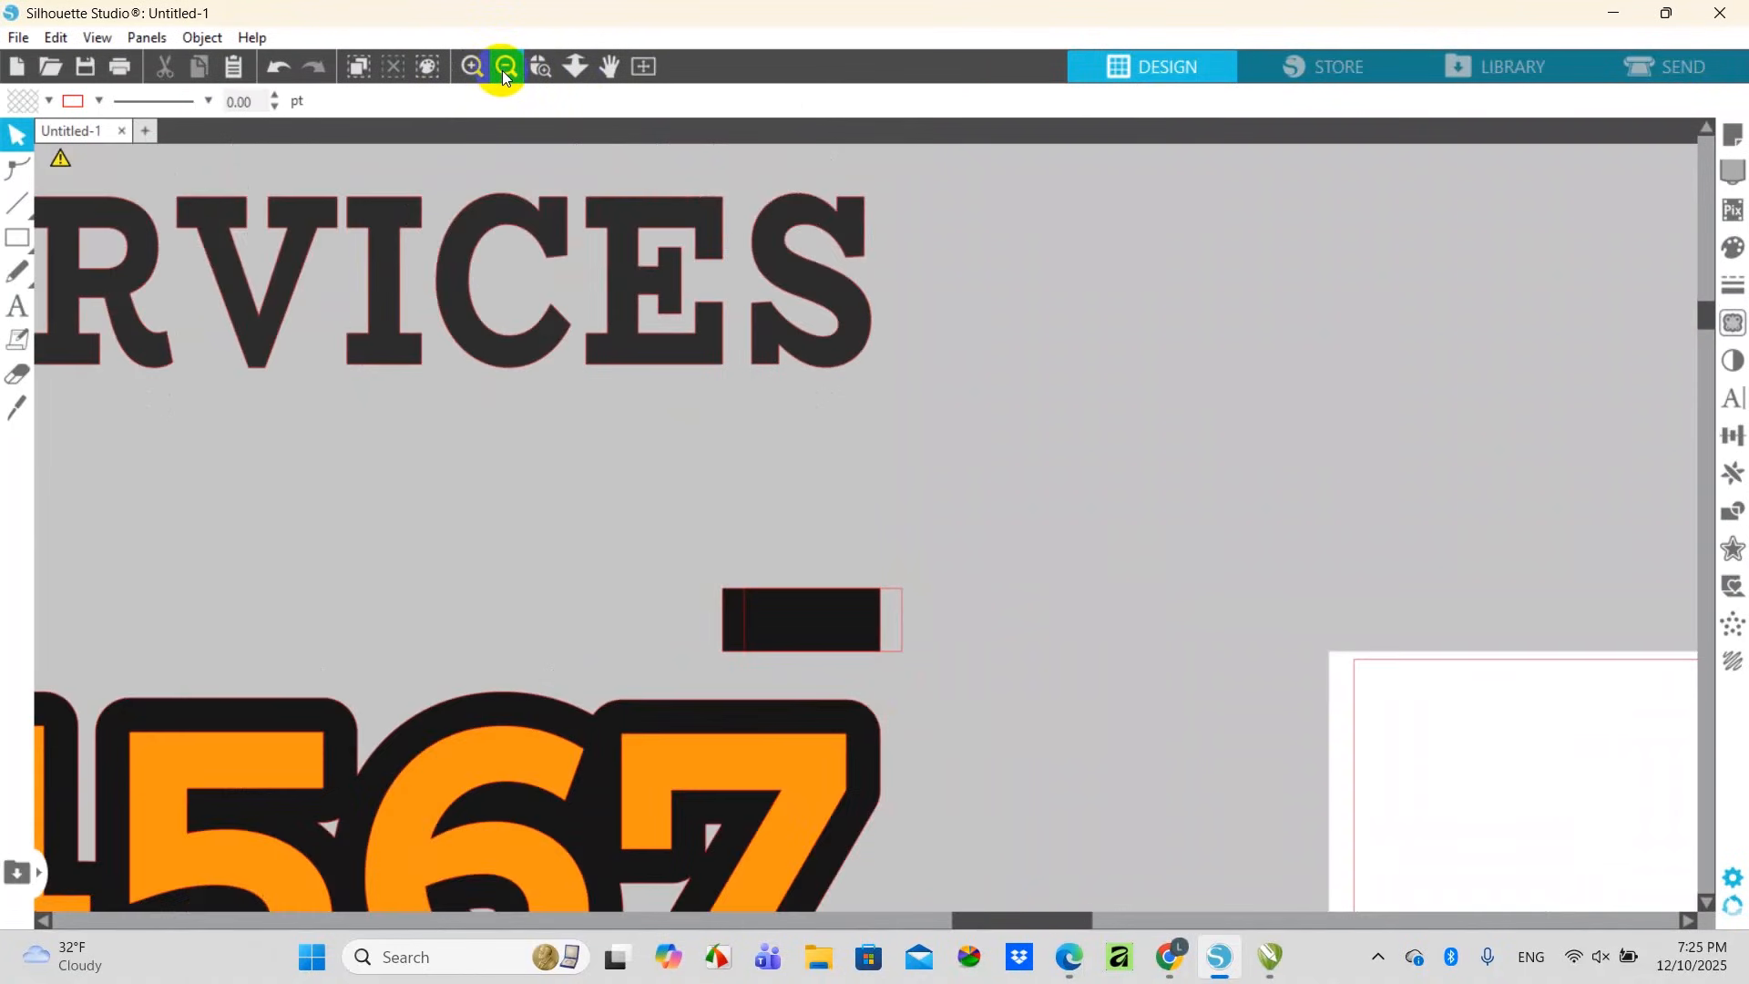
left_click(503, 69)
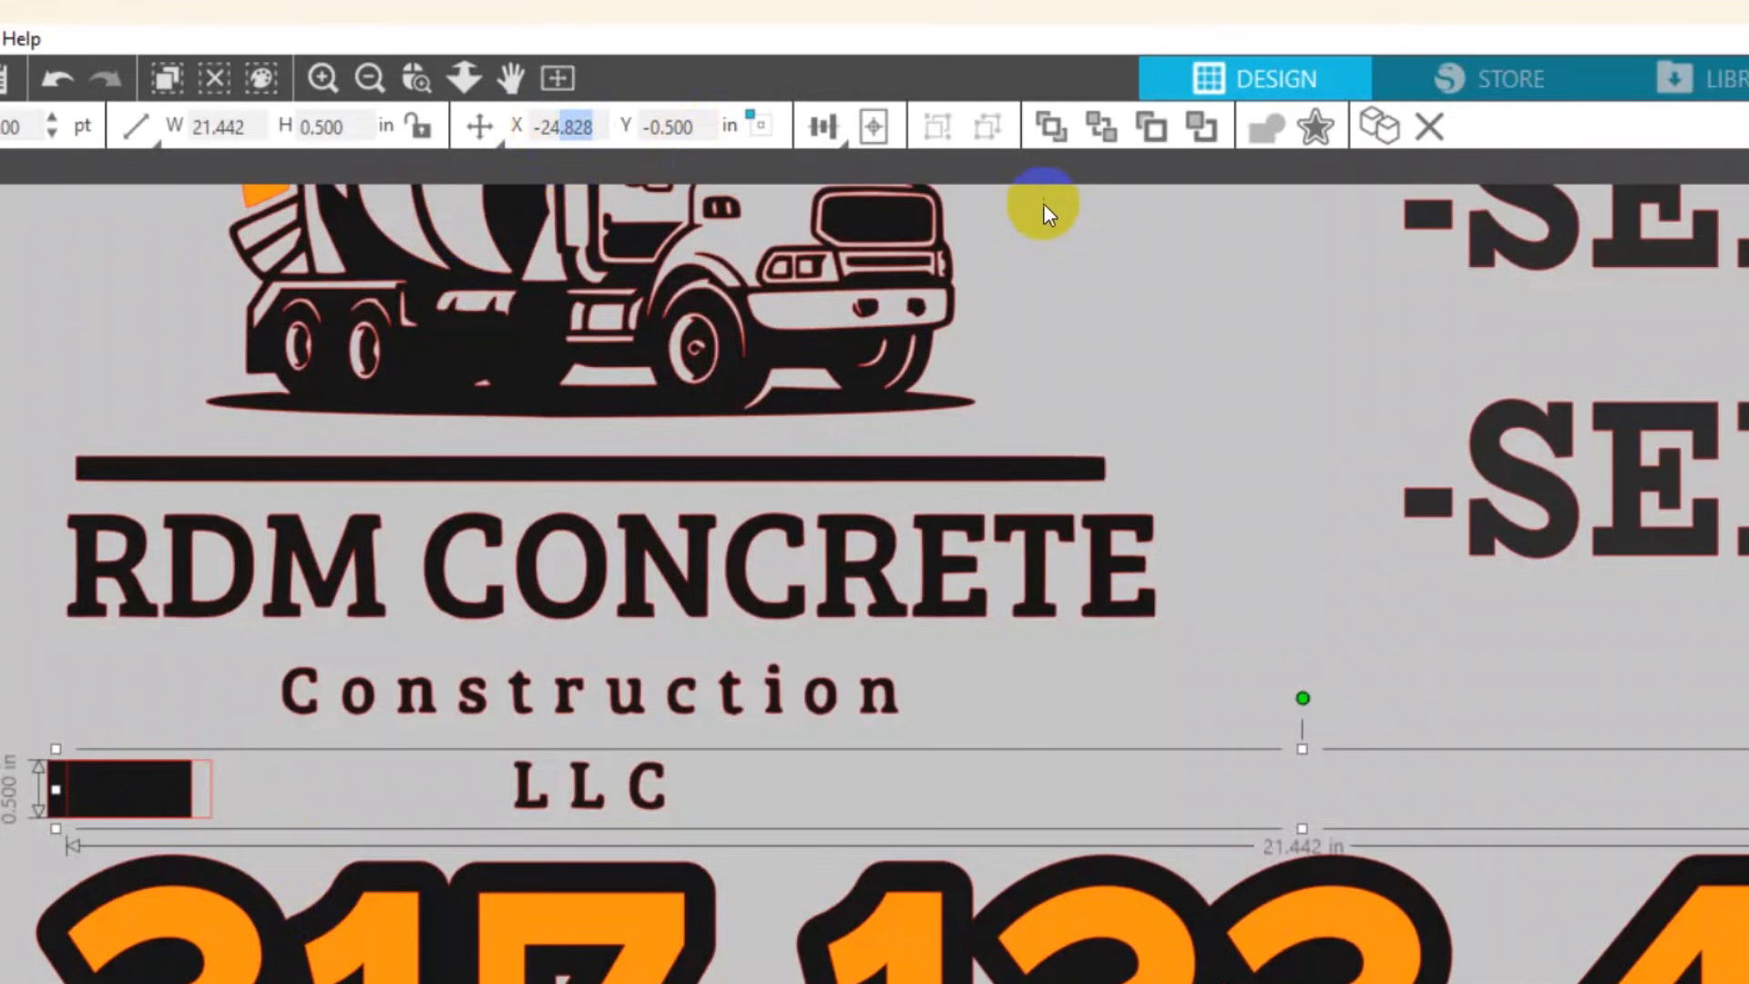
key("BackSpace")
key("Return")
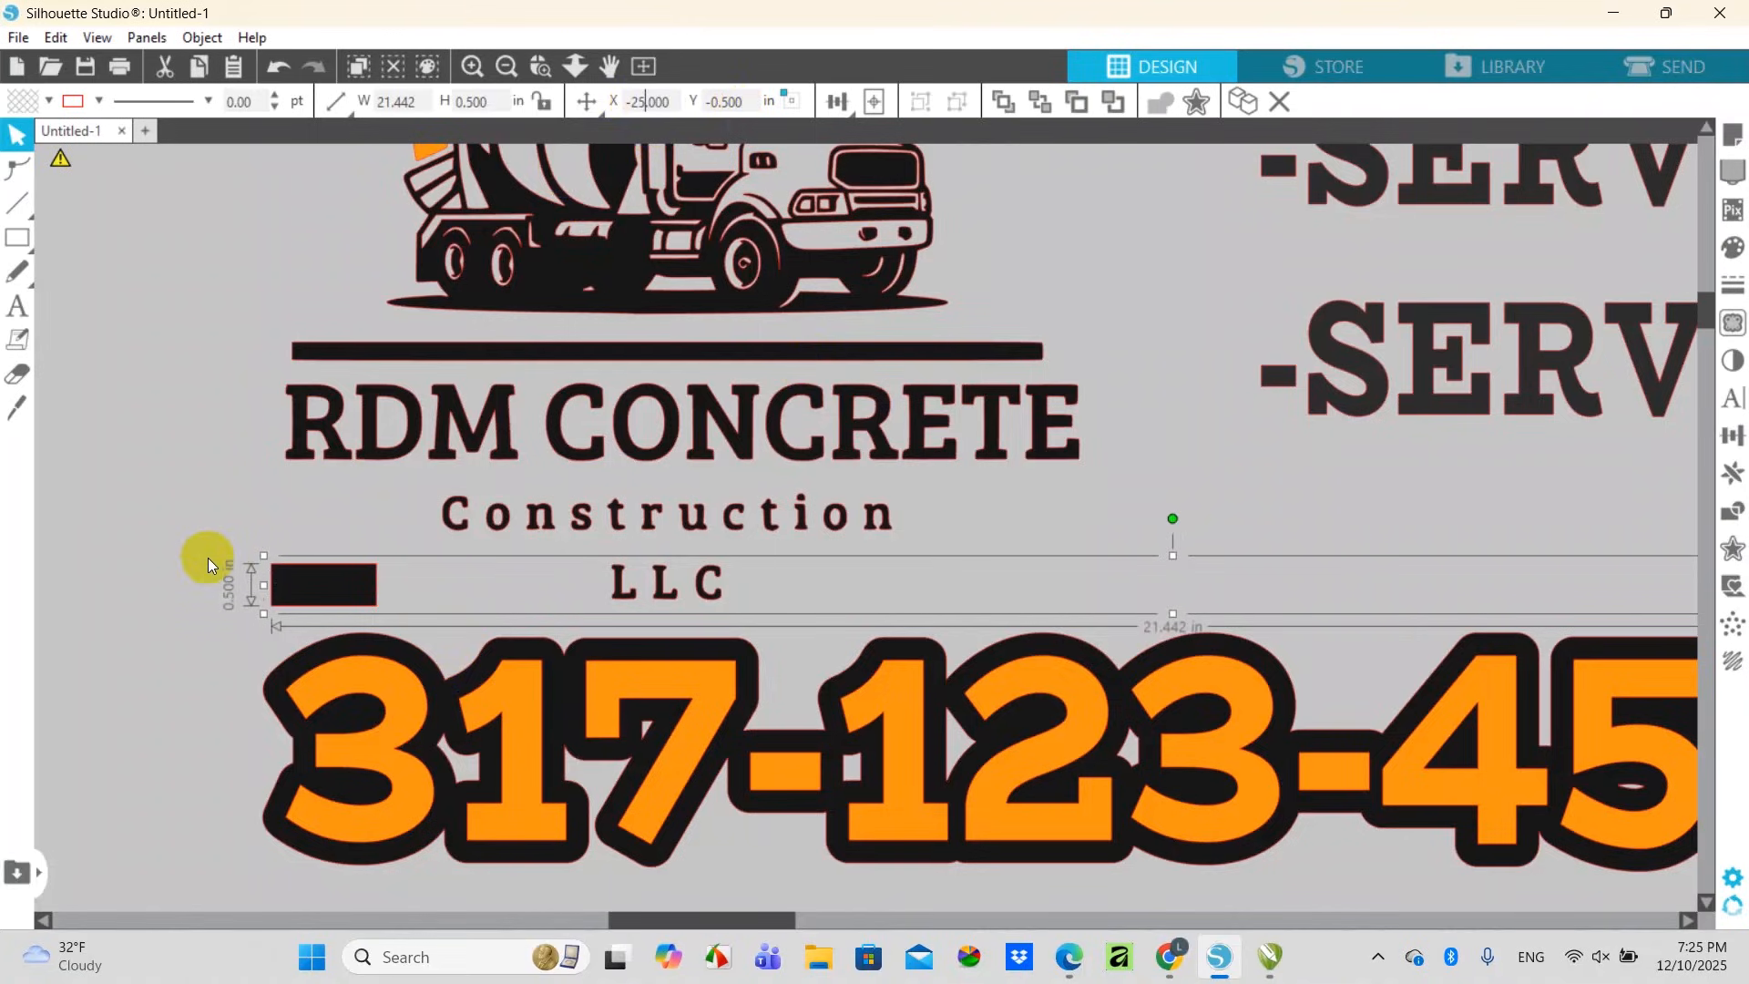
Make a compound path from the unfilled rectangle pair and the orange phone number digits
left_click(407, 713, "shift")
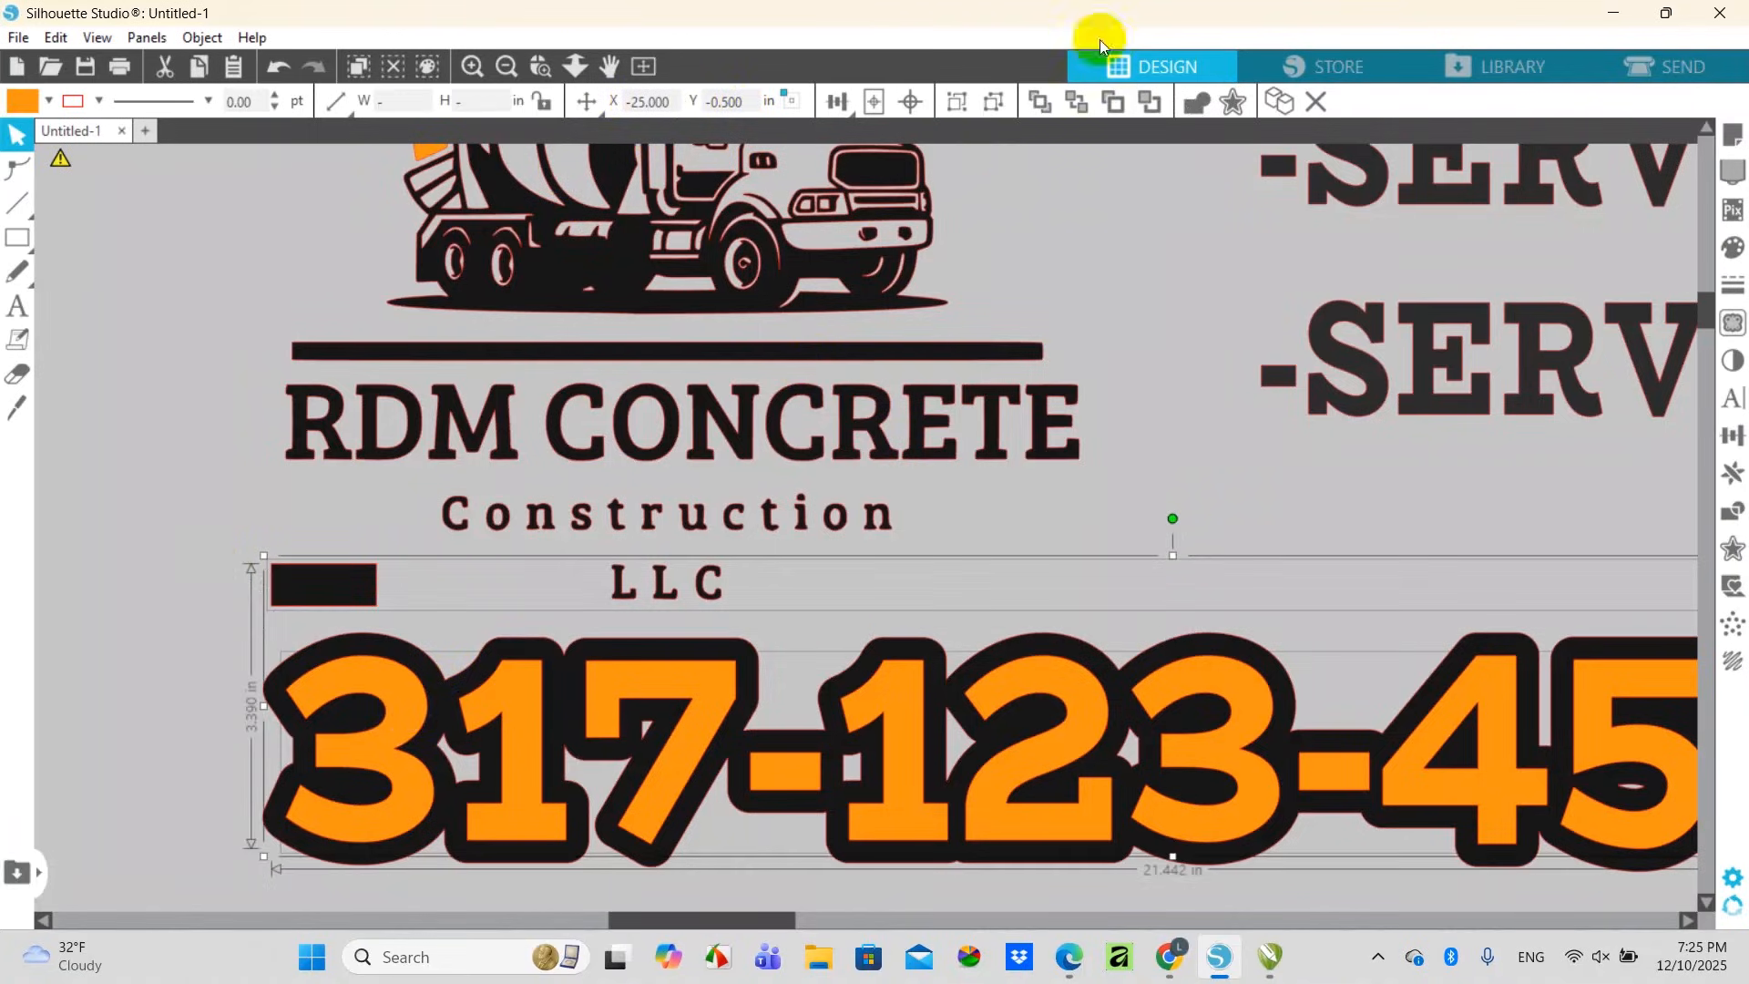
right_click(396, 678)
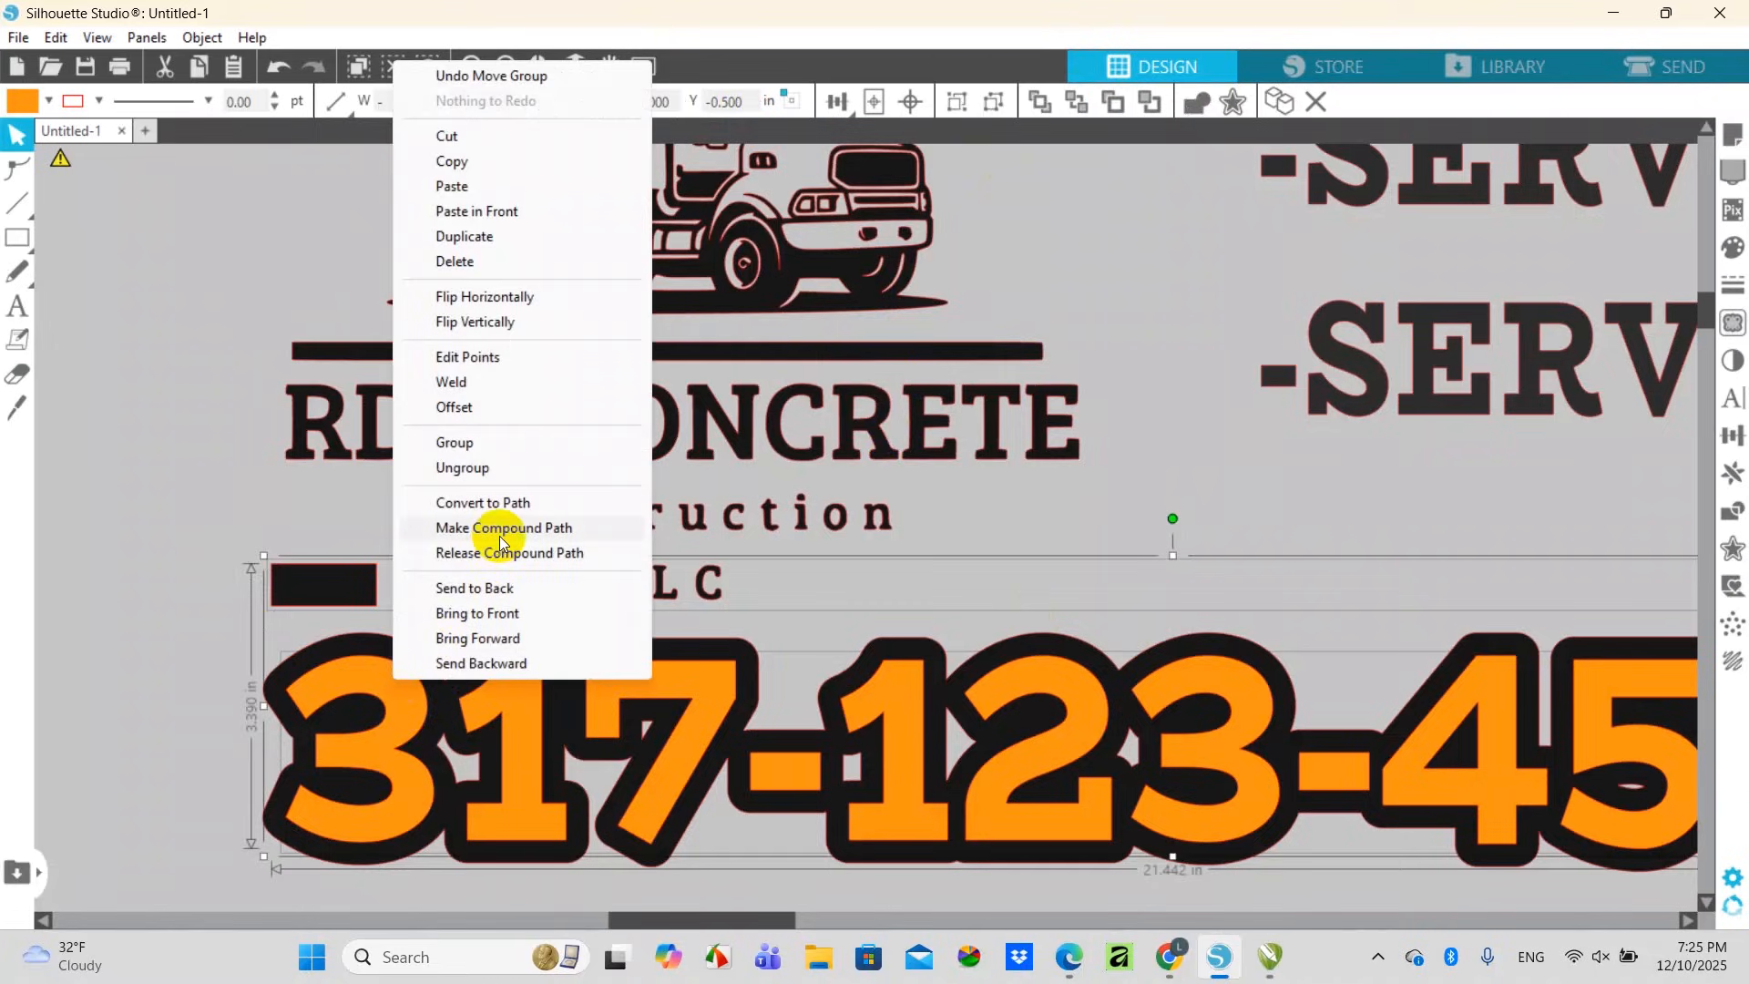
left_click(499, 536)
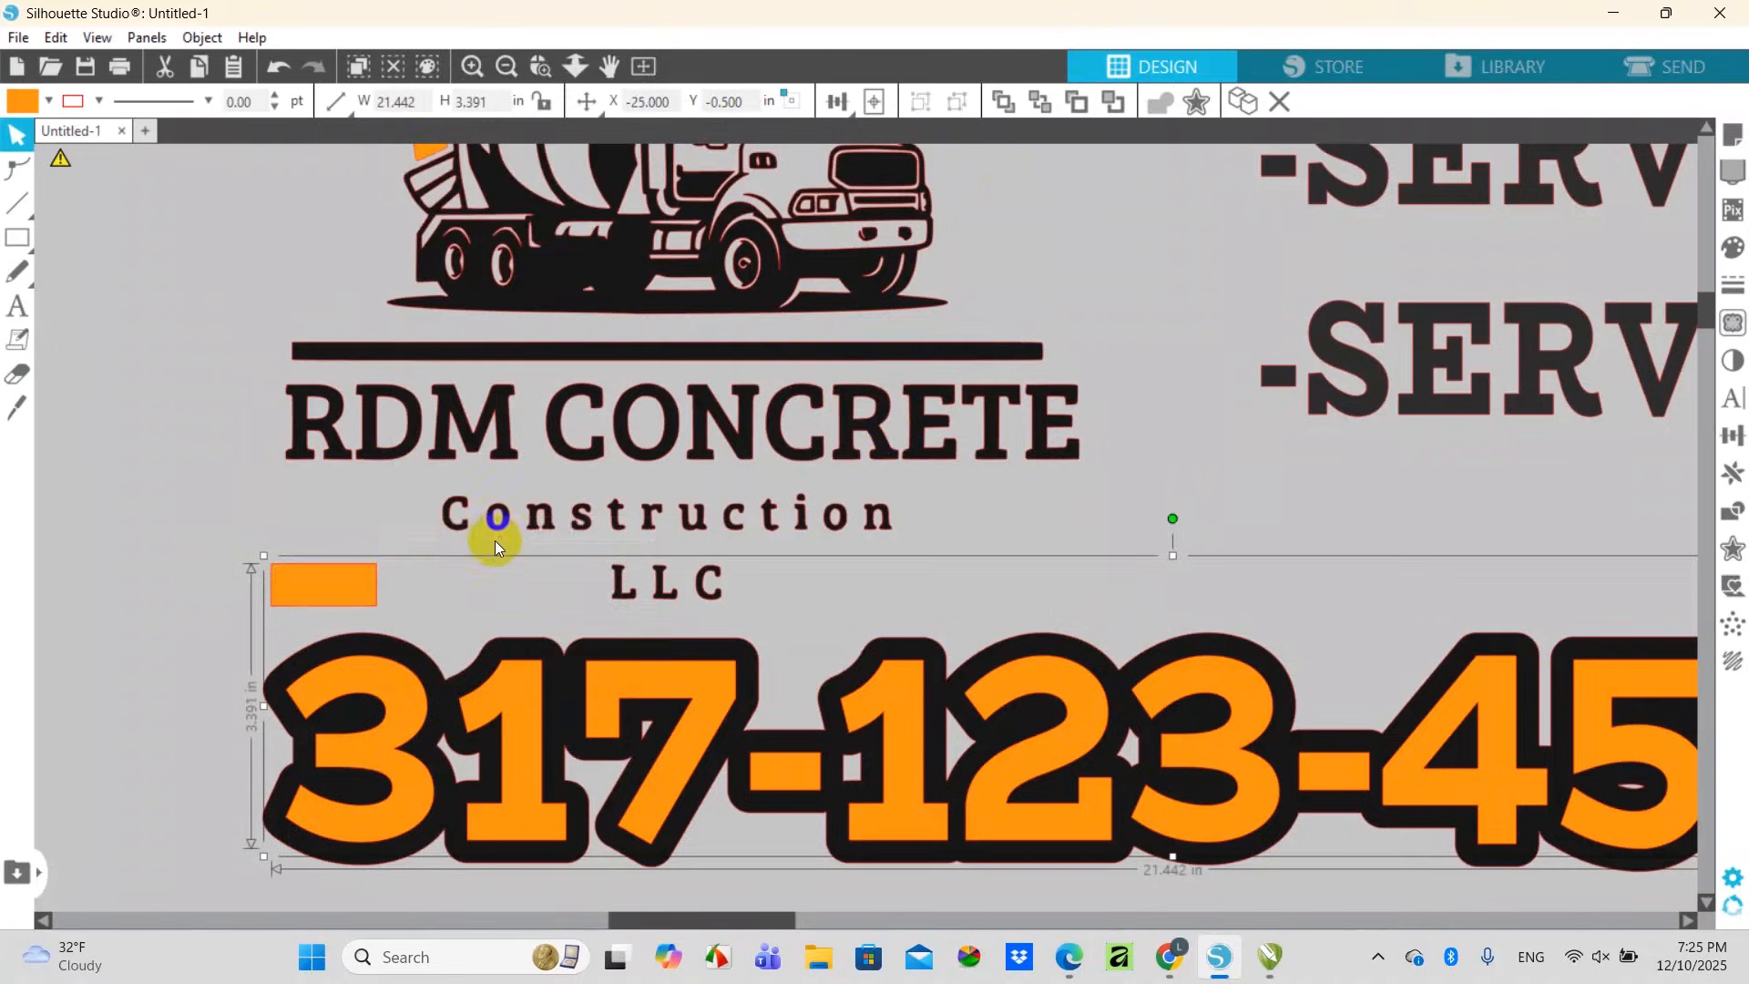
Try moving the orange rectangles up off the black ones to check that the digits follow, and undo the move
left_click(382, 594)
left_click(471, 65)
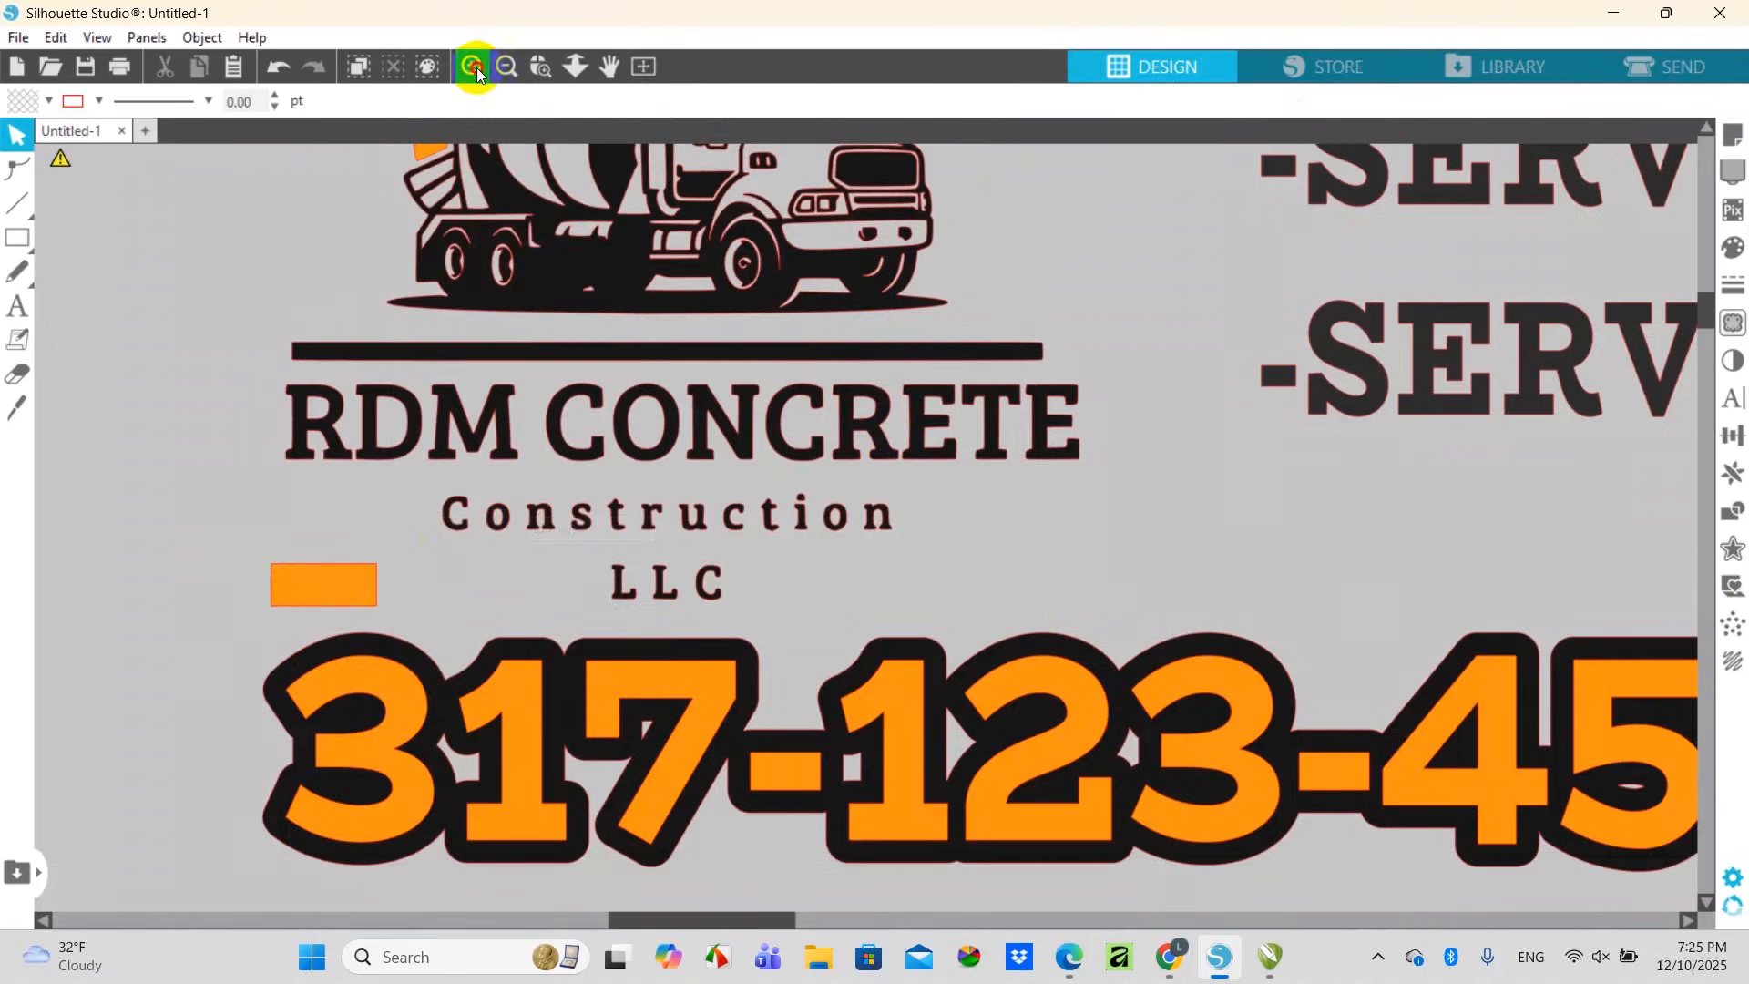
left_click_drag(702, 921, 586, 914)
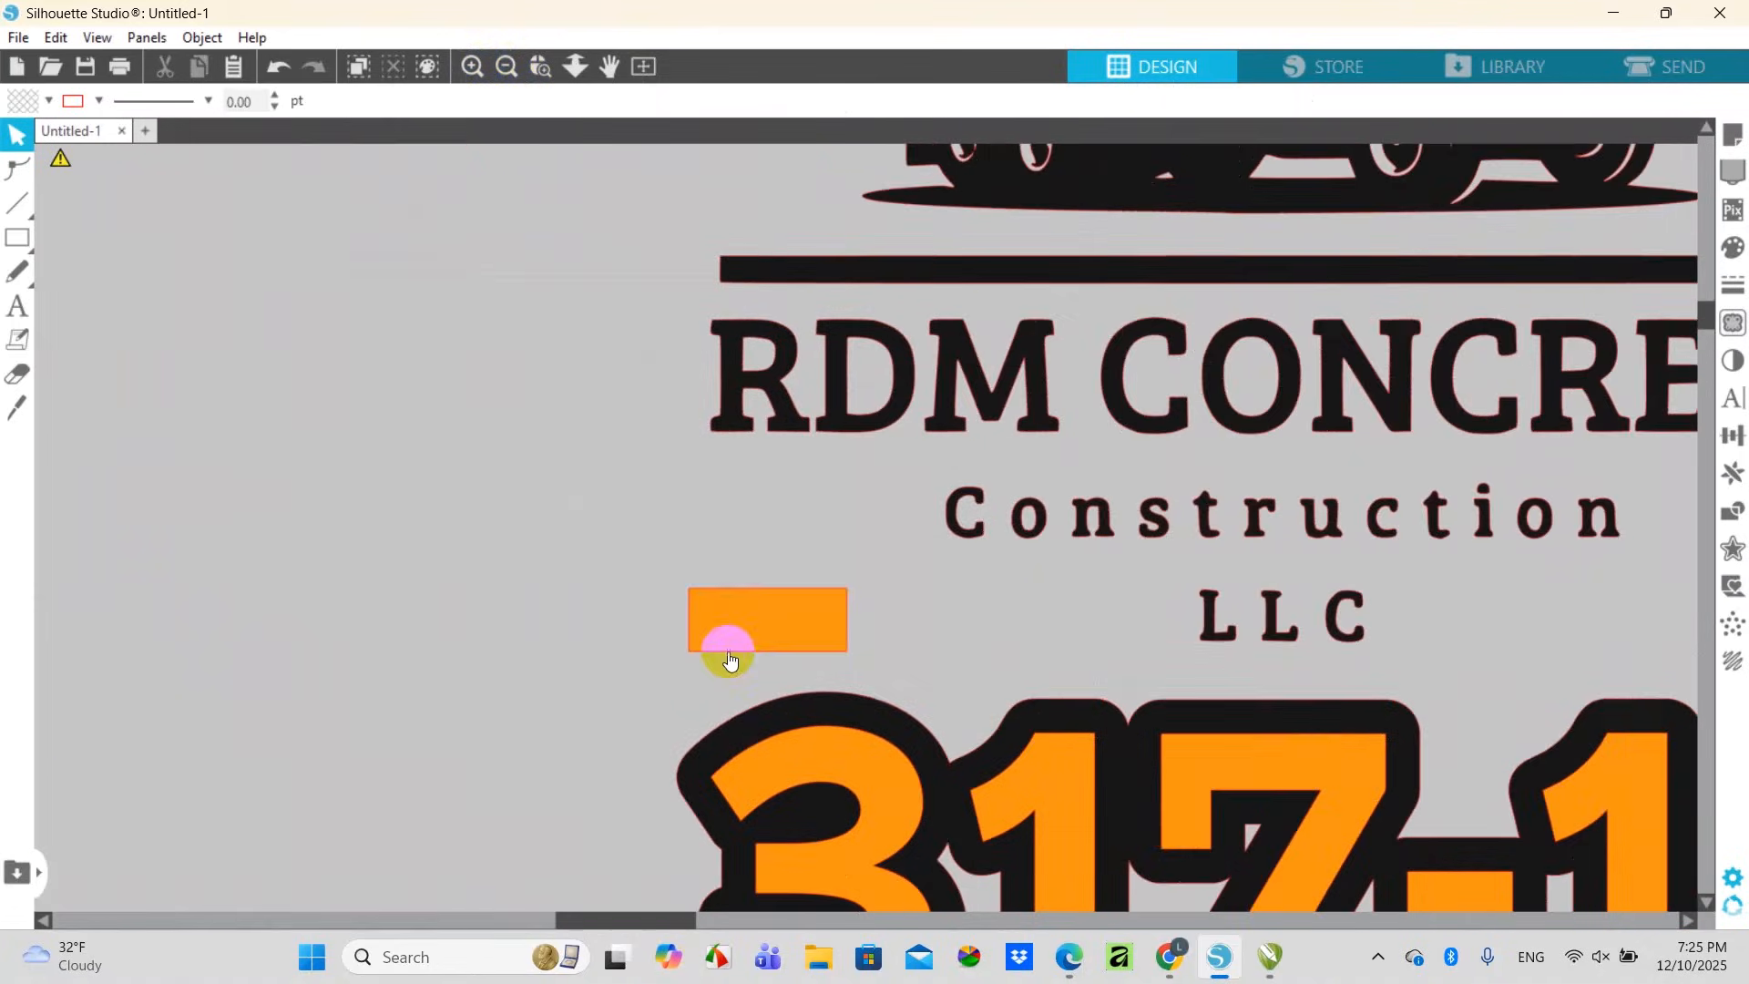
left_click_drag(790, 617, 819, 550)
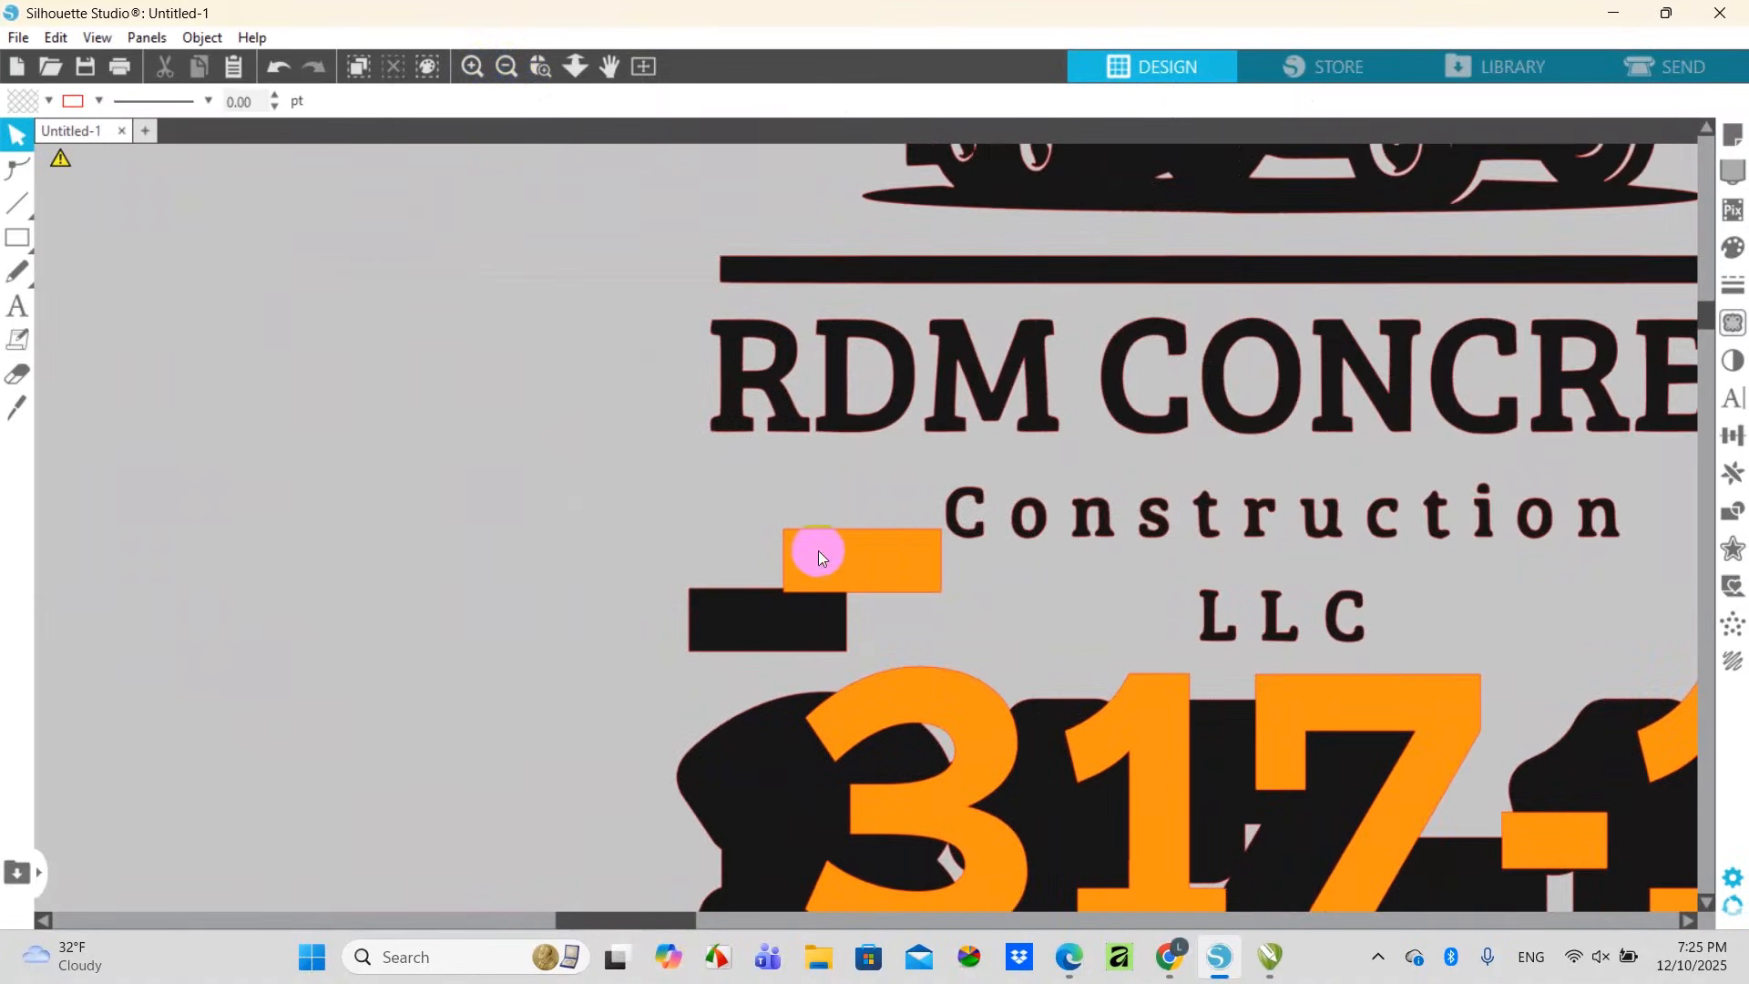
key("ctrl+z")
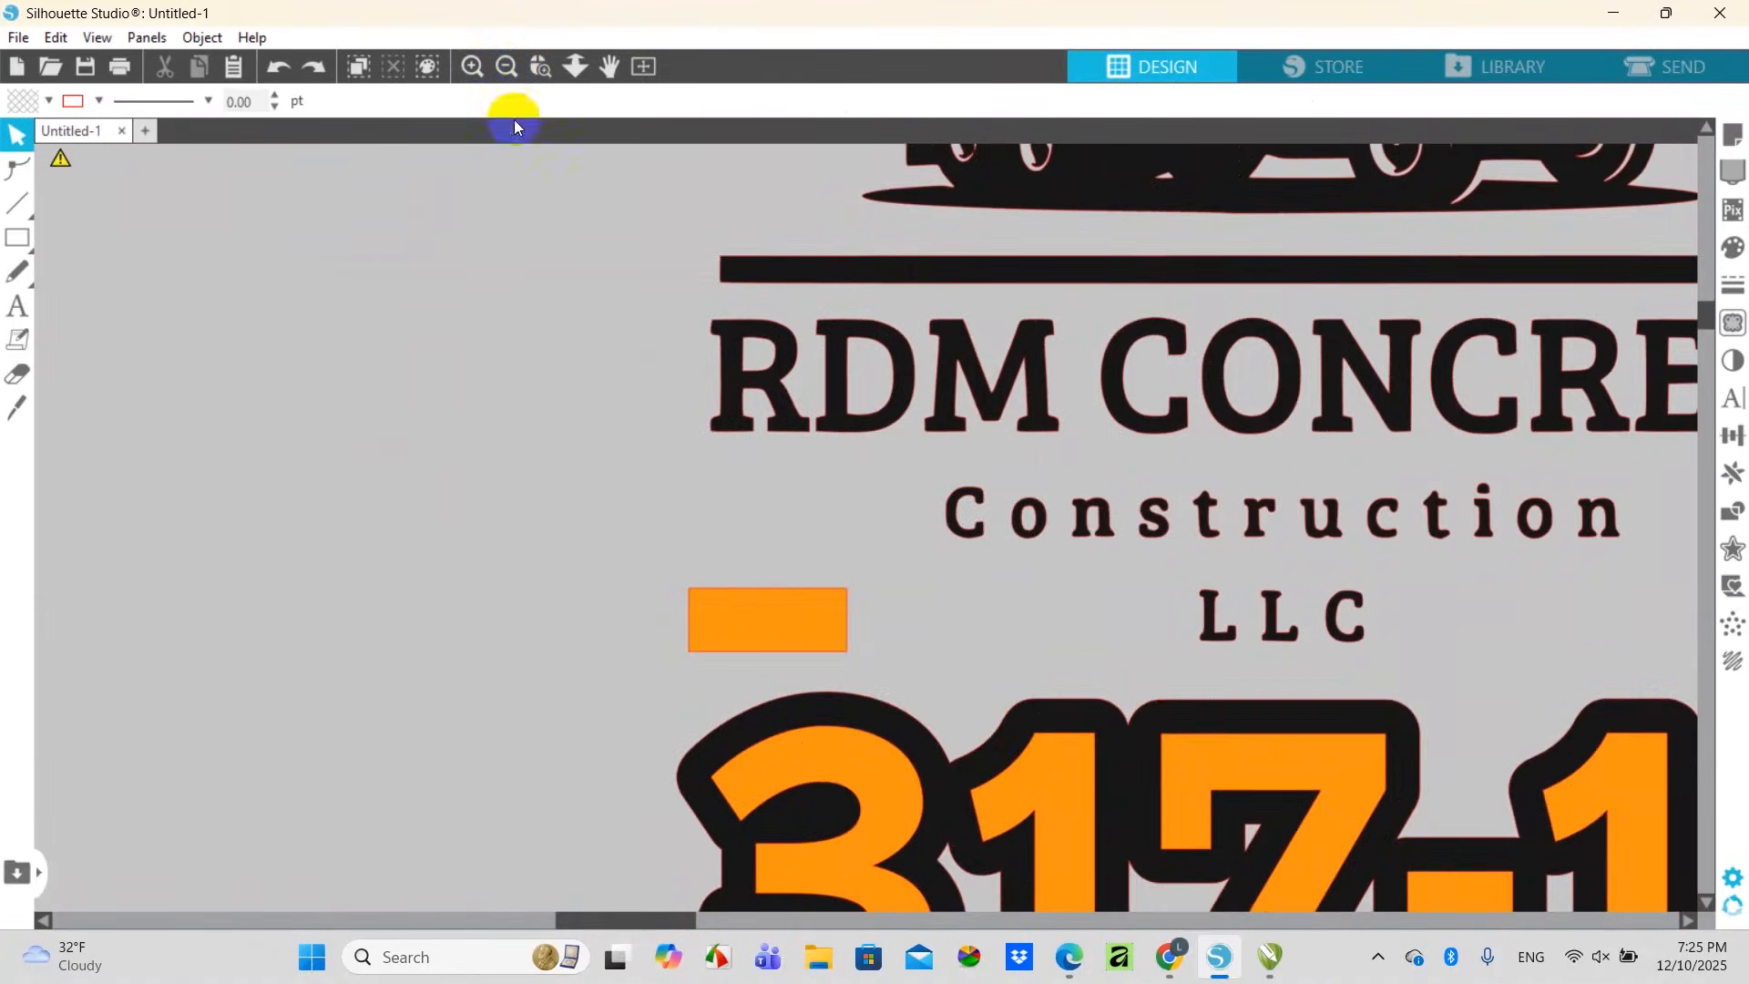
Try moving the orange phone number with its rectangles below the black outline to compare both layers, and undo the move
left_click(508, 66)
left_click(508, 67)
left_click(507, 67)
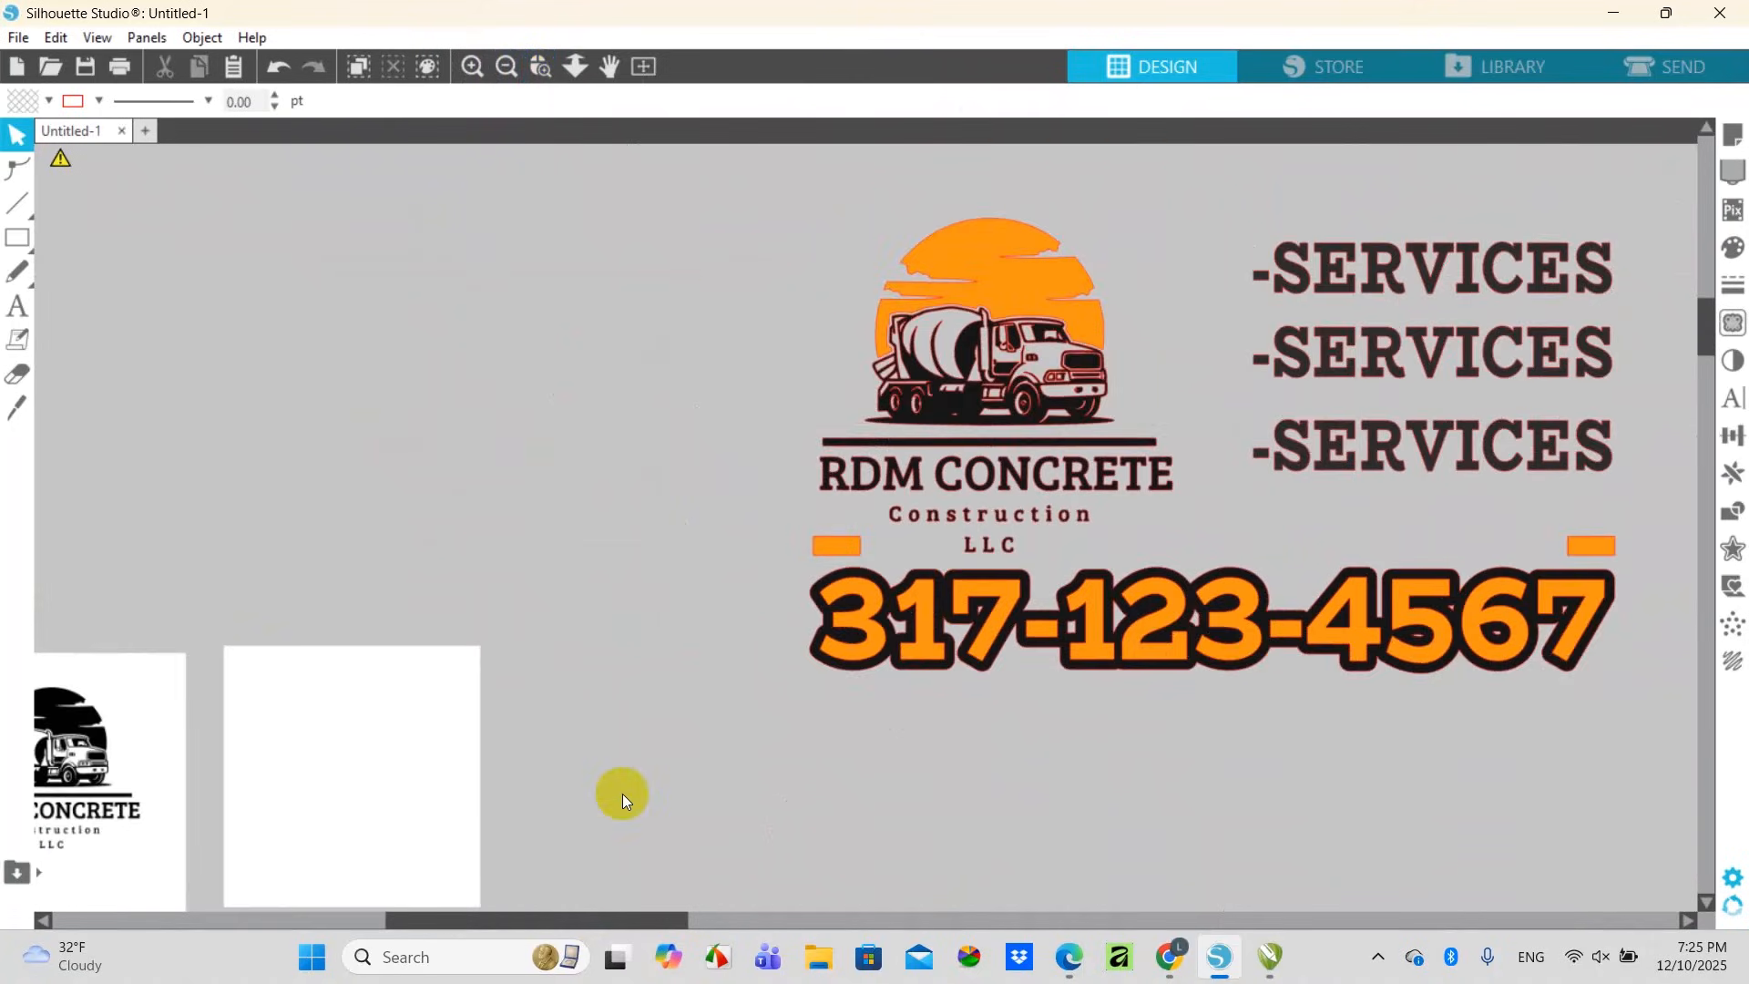
left_click_drag(632, 920, 730, 920)
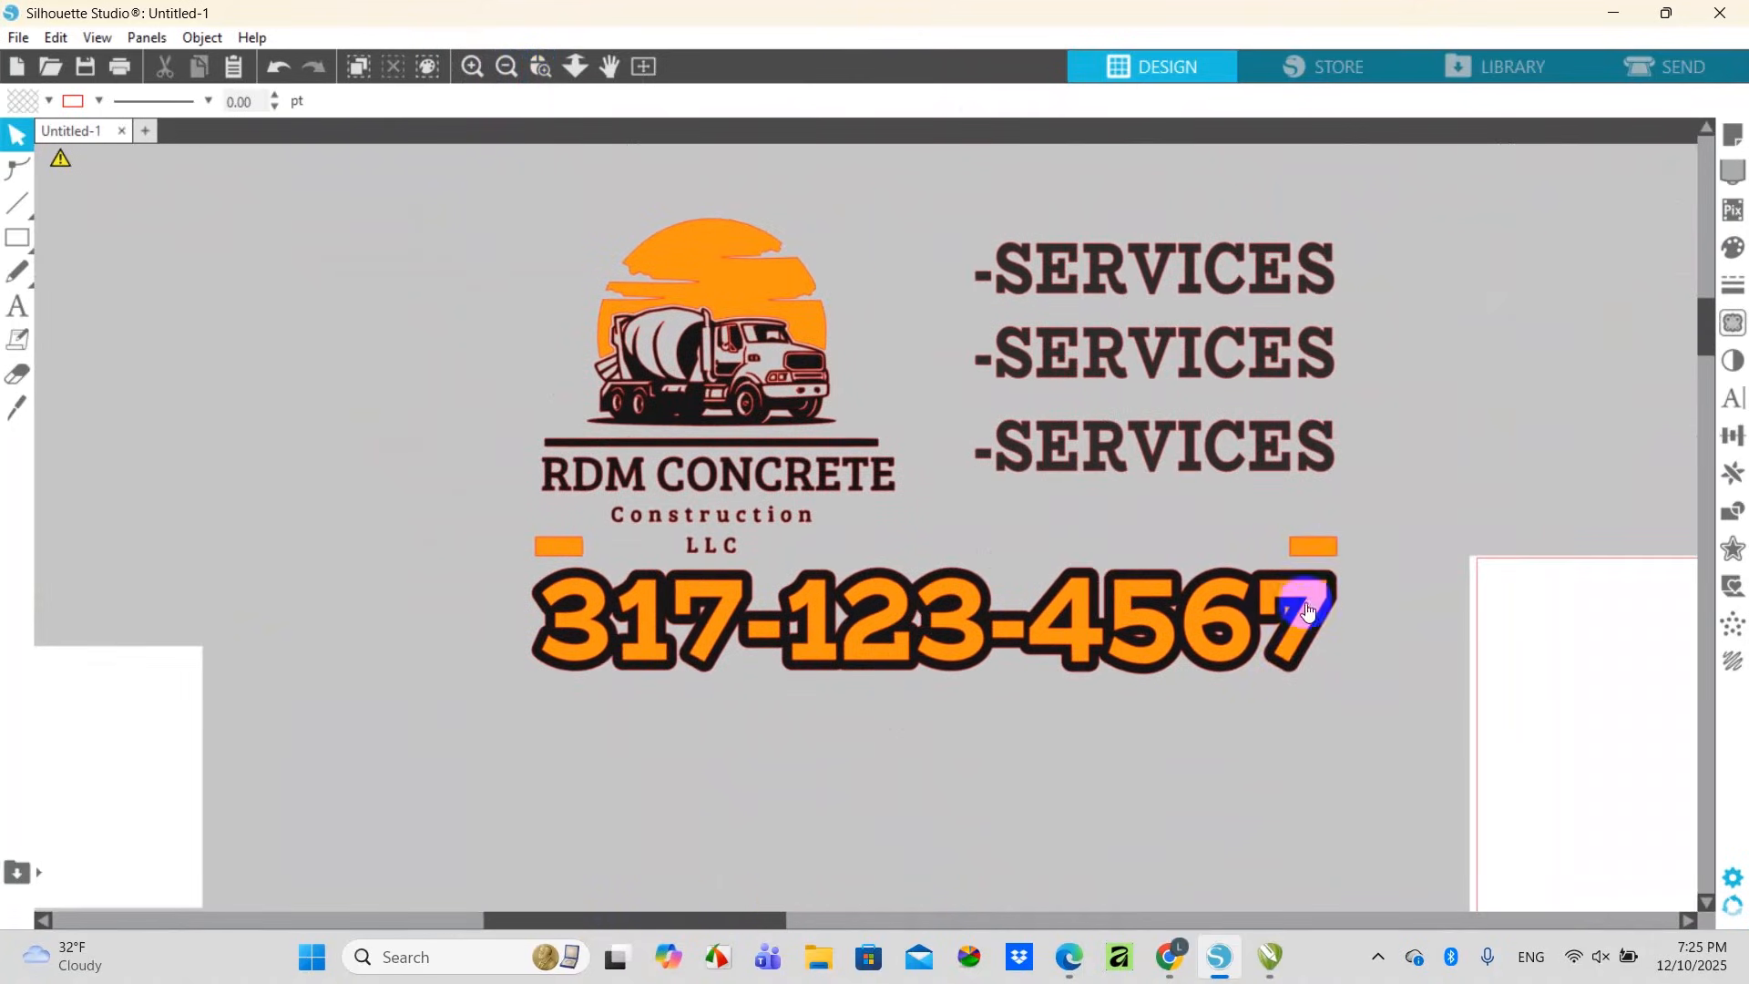
left_click_drag(1299, 604, 1248, 808)
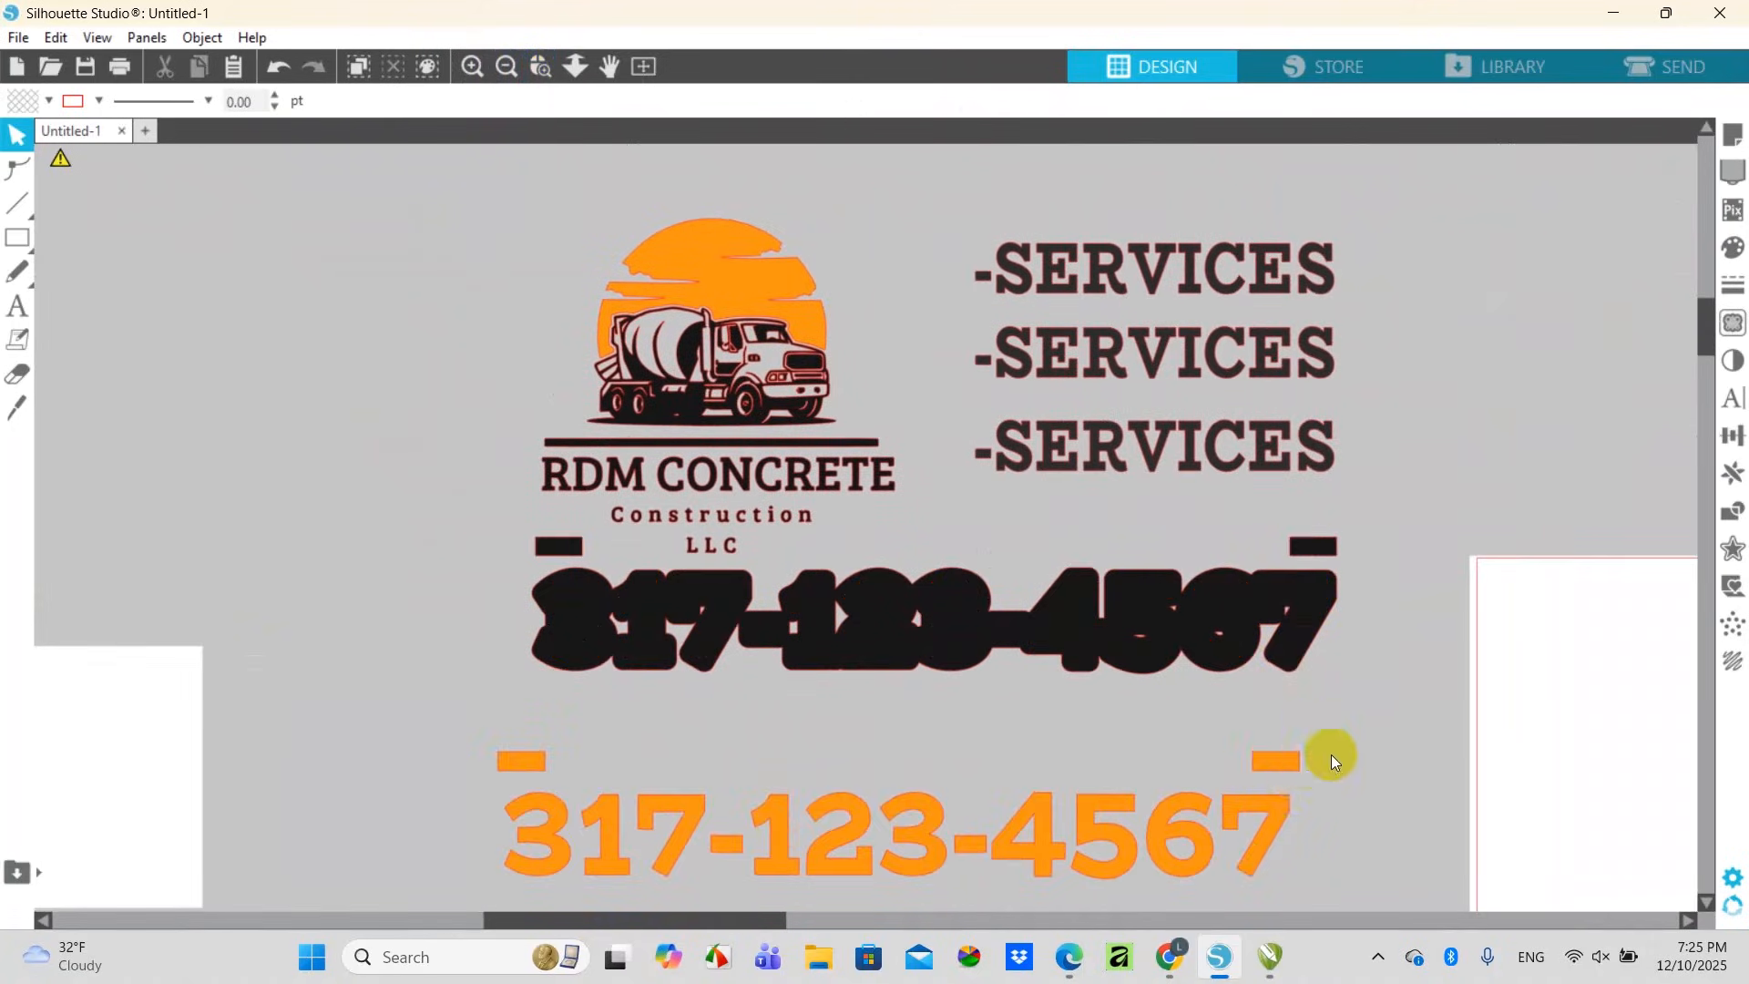
key("ctrl+z")
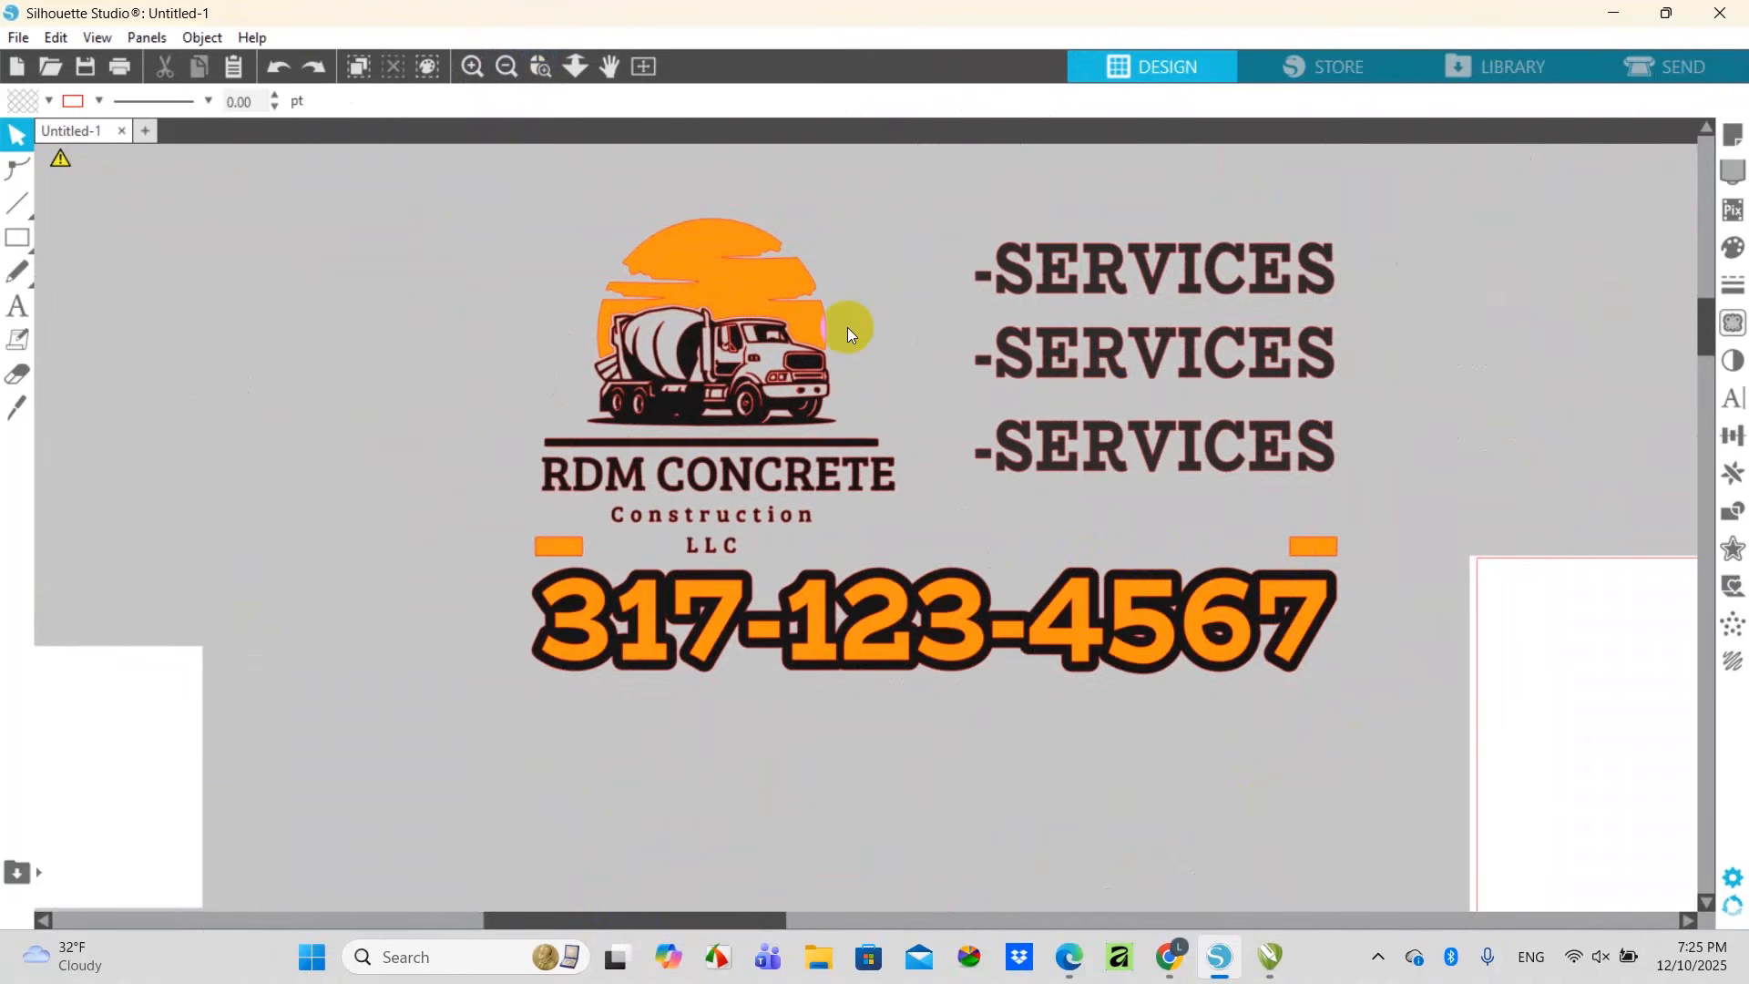
Select the white background rectangle of the sign in the RDM SILH design to inspect its dimensions
left_click(754, 239)
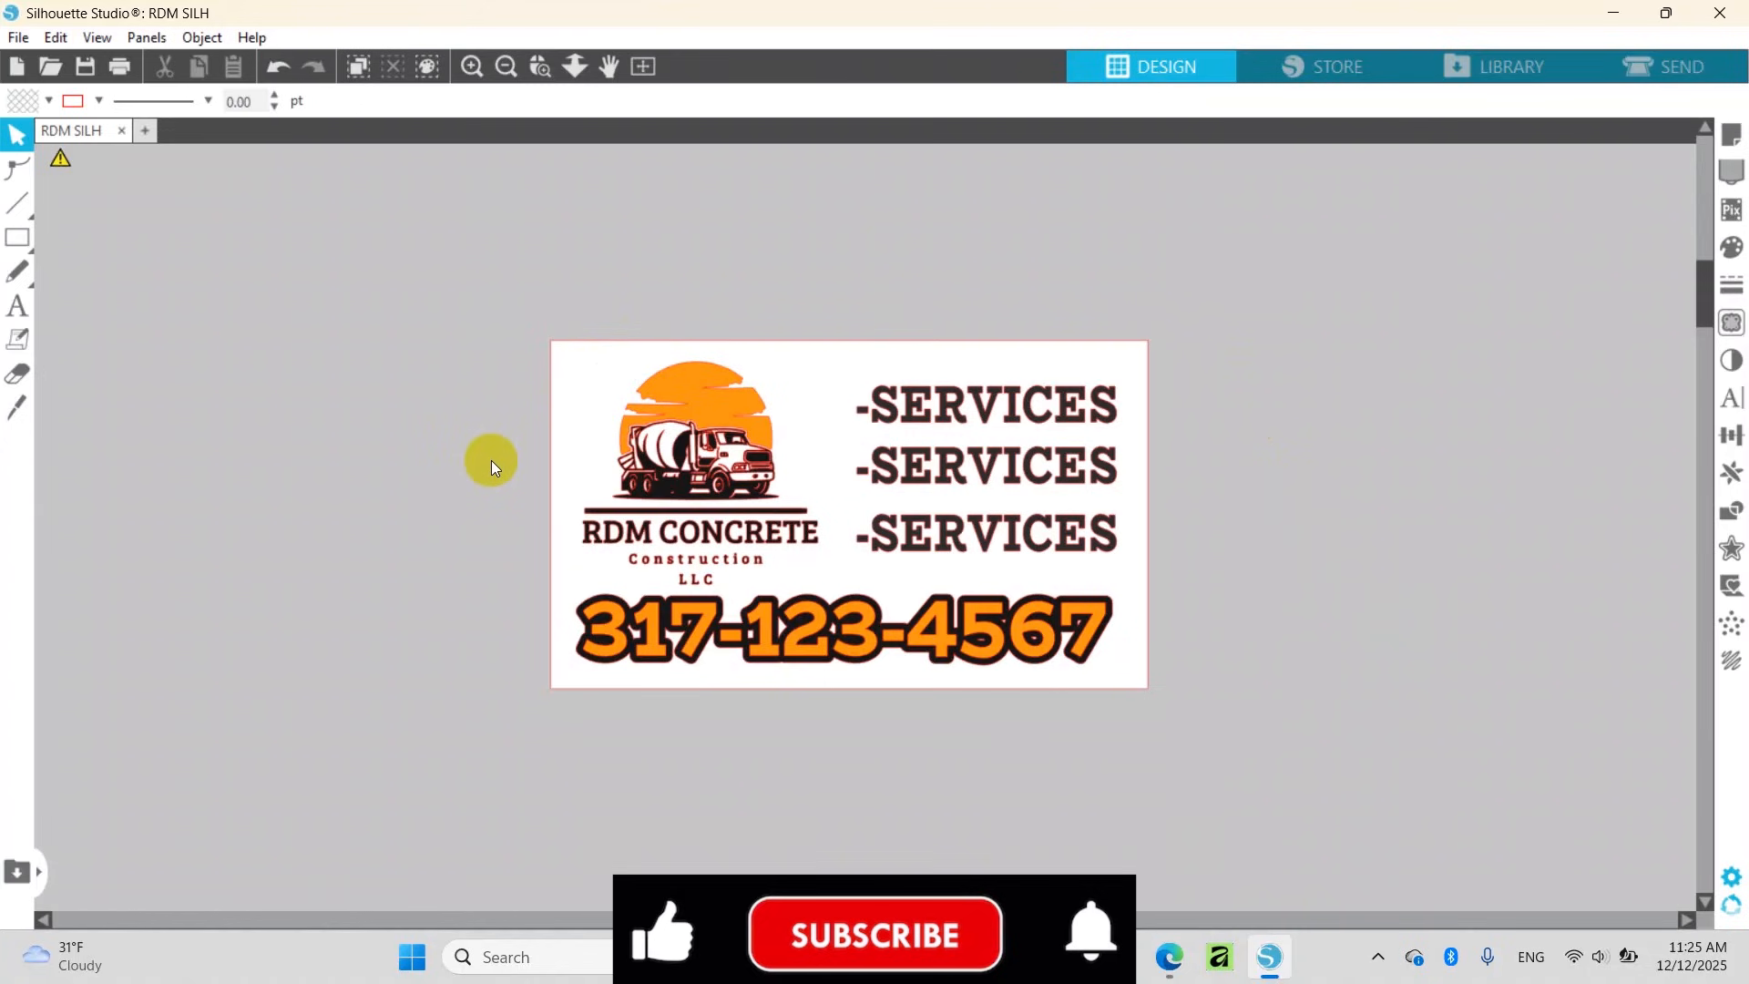
left_click(464, 80)
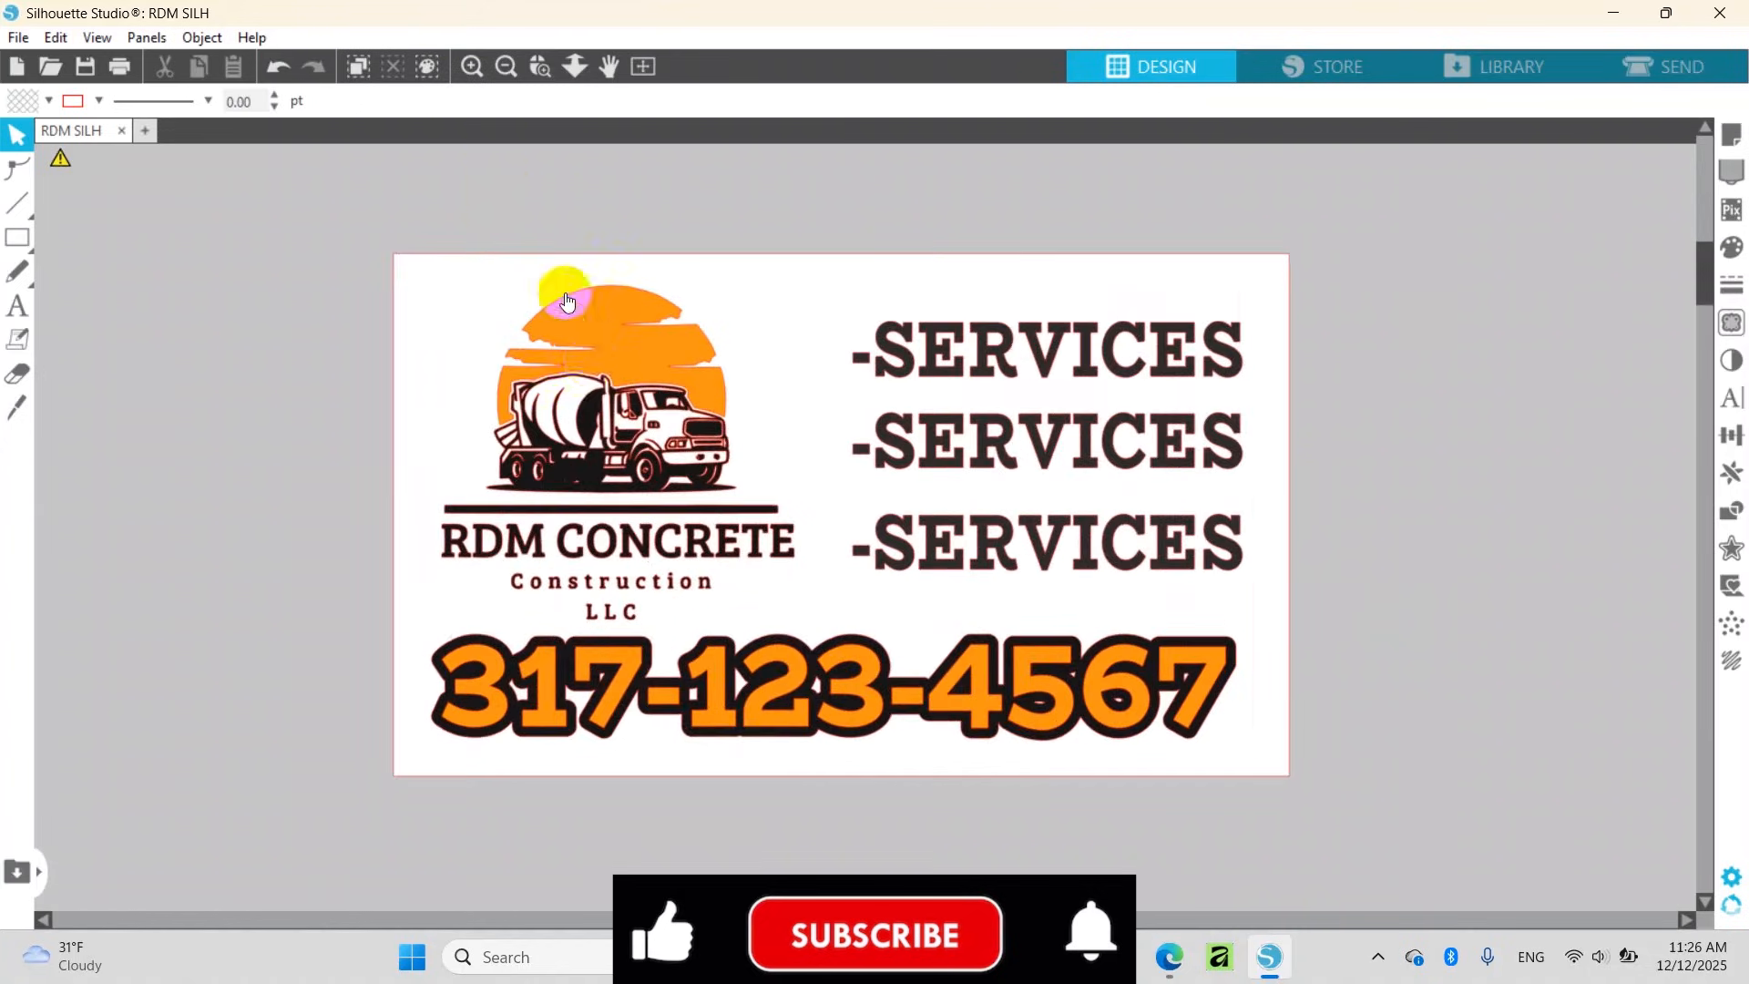
left_click(489, 308)
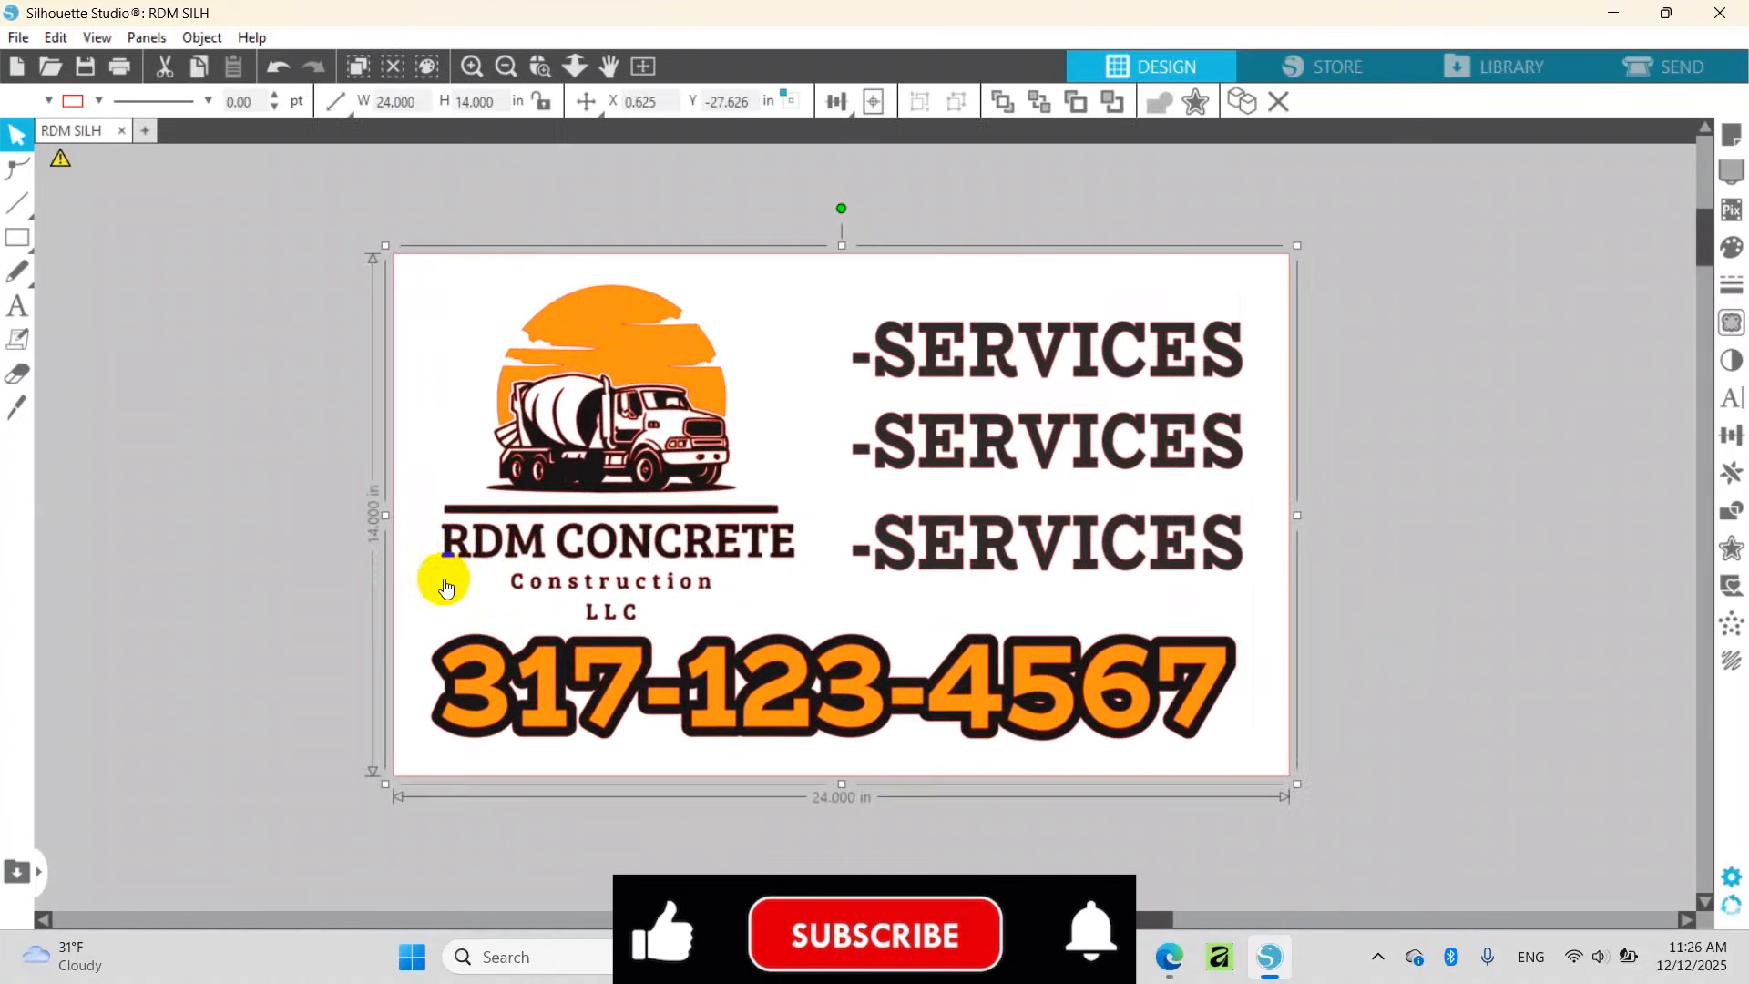